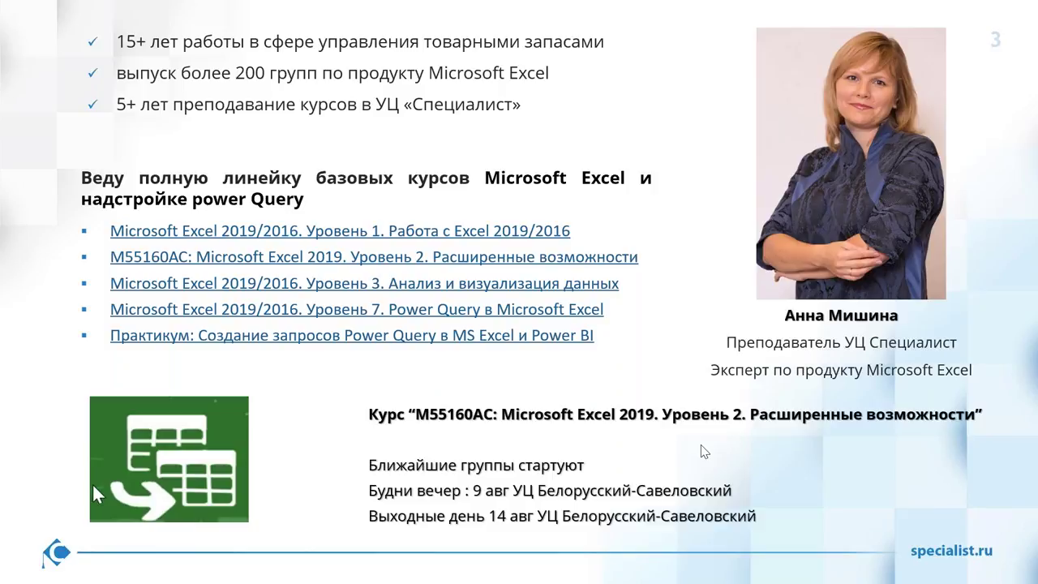
Step through the training-centre statistics and guarantees slides to reach slide 6.
key("Right")
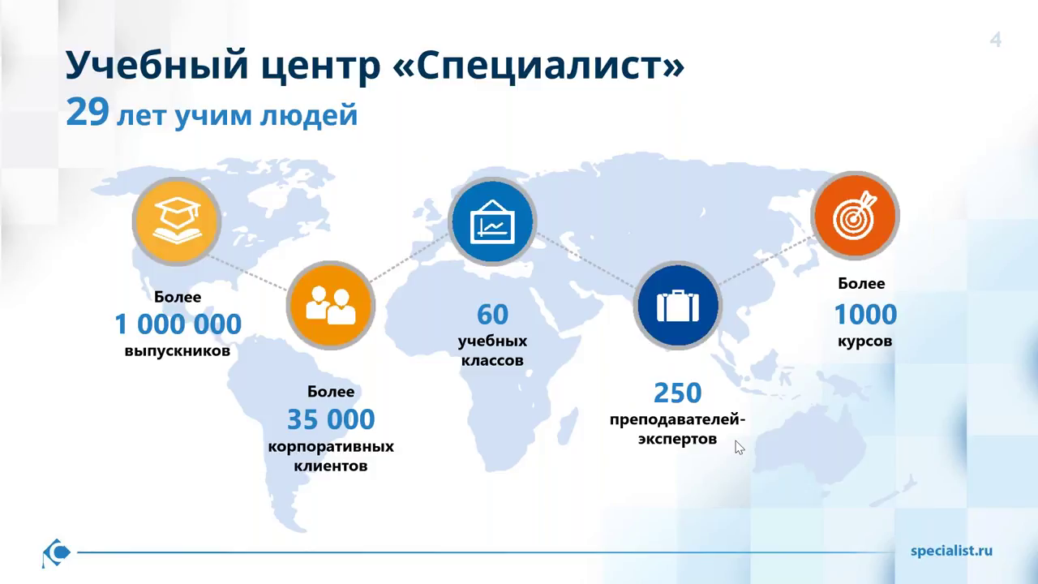
left_click(475, 401)
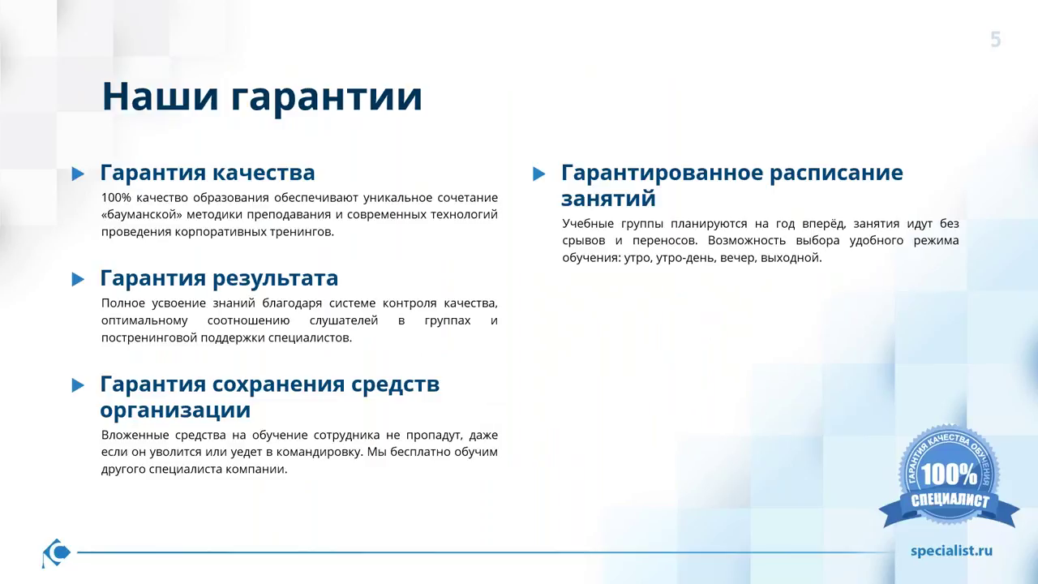
key("Right")
key("Left")
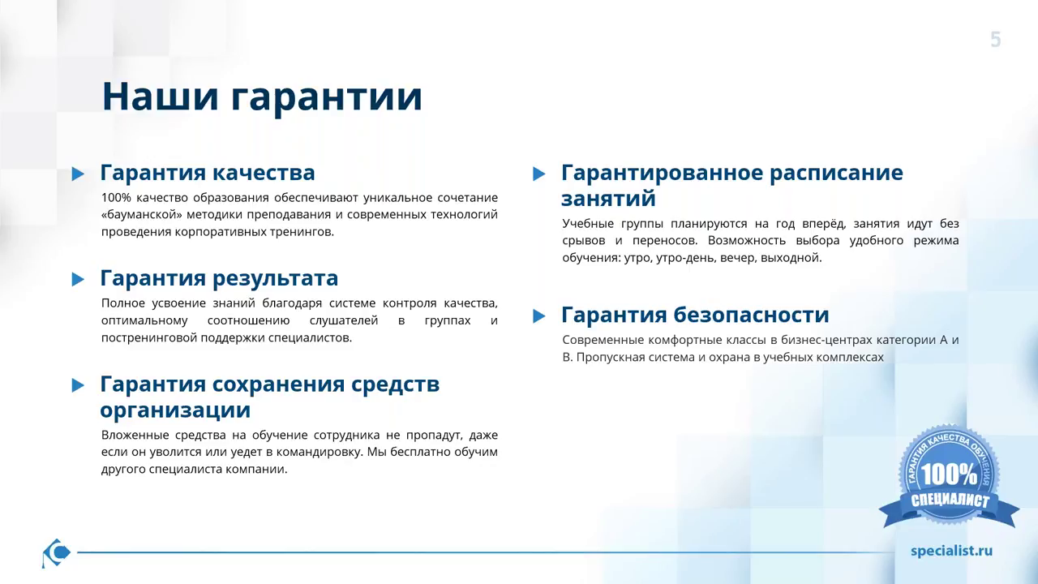
key("Right")
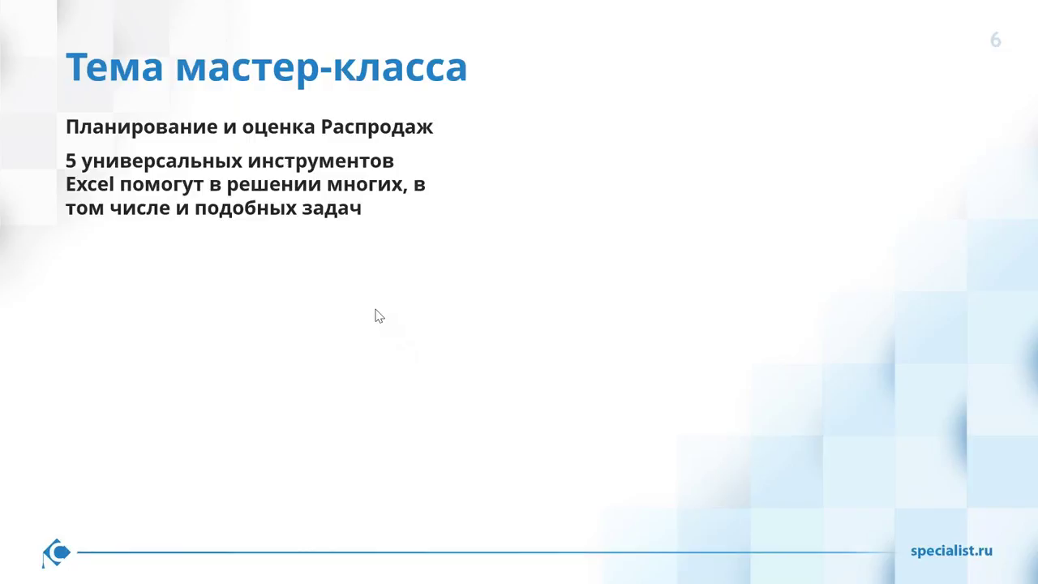
Reveal the five-tool pyramid and box Формулы and Сводные таблицы in red.
key("Right")
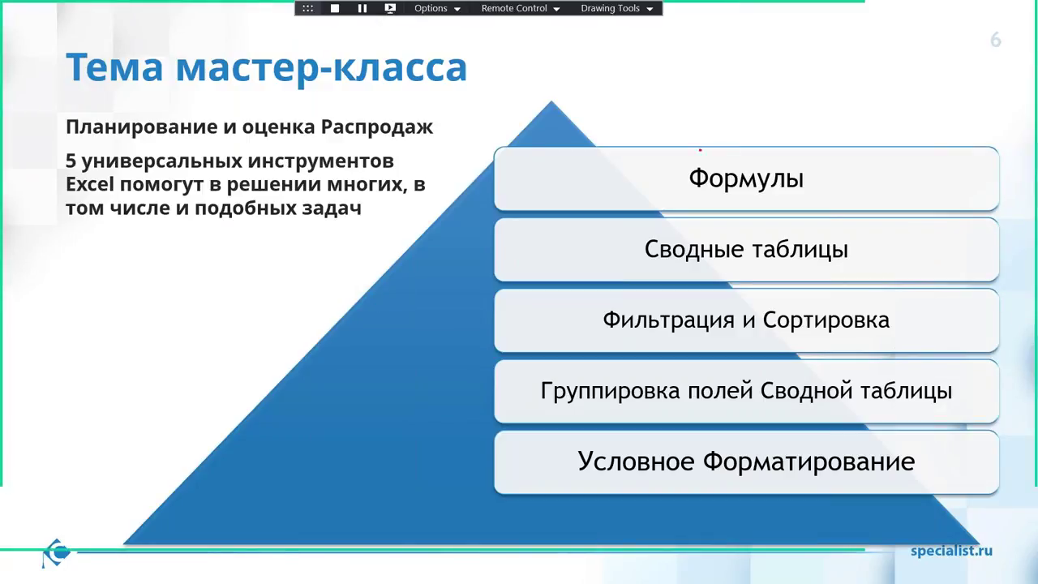
left_click_drag(493, 152, 986, 209)
left_click_drag(499, 222, 985, 279)
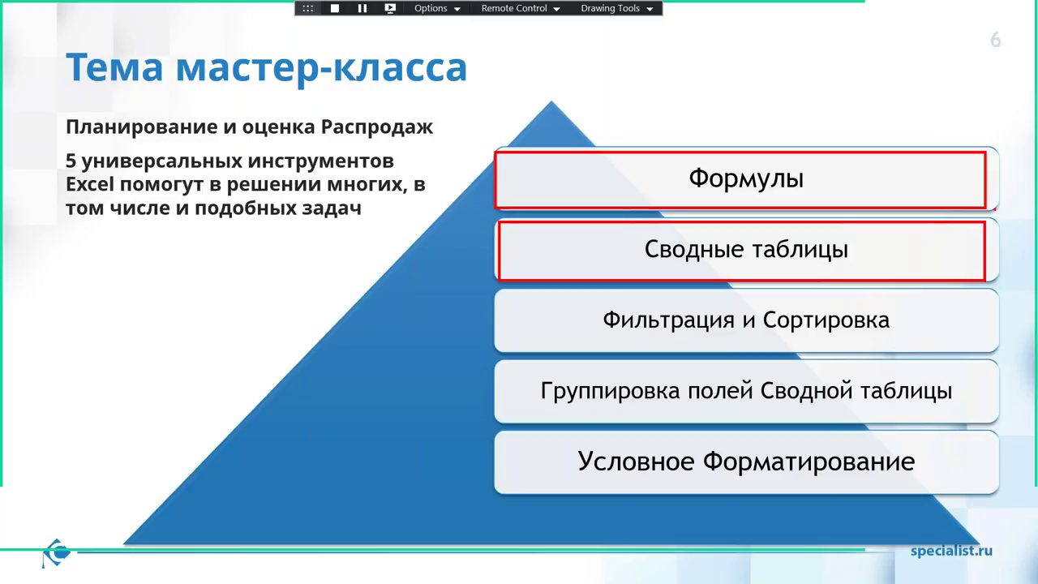
left_click_drag(876, 174, 893, 169)
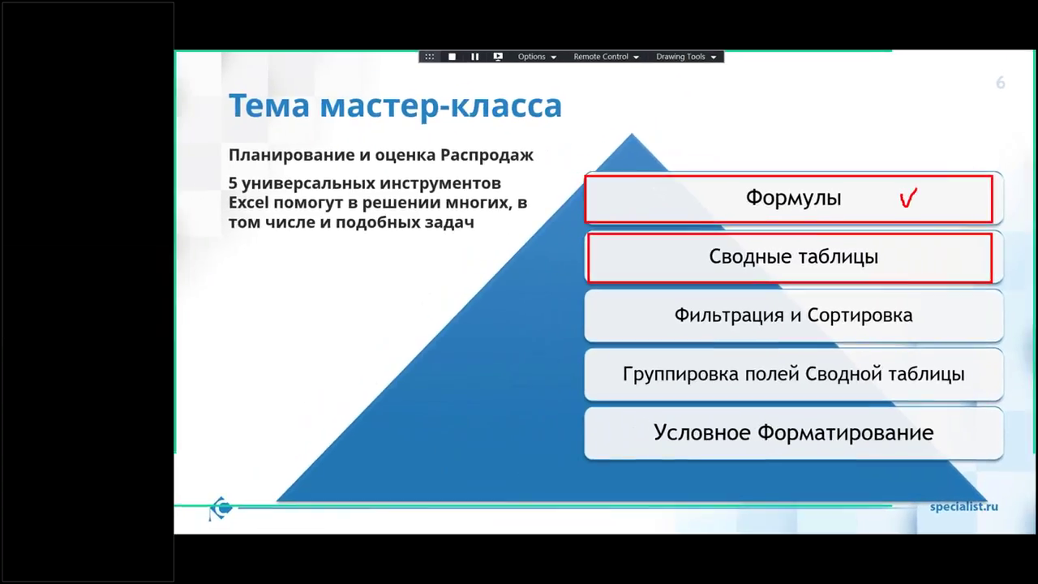
Erase the red annotations and advance to slide 7.
key("e")
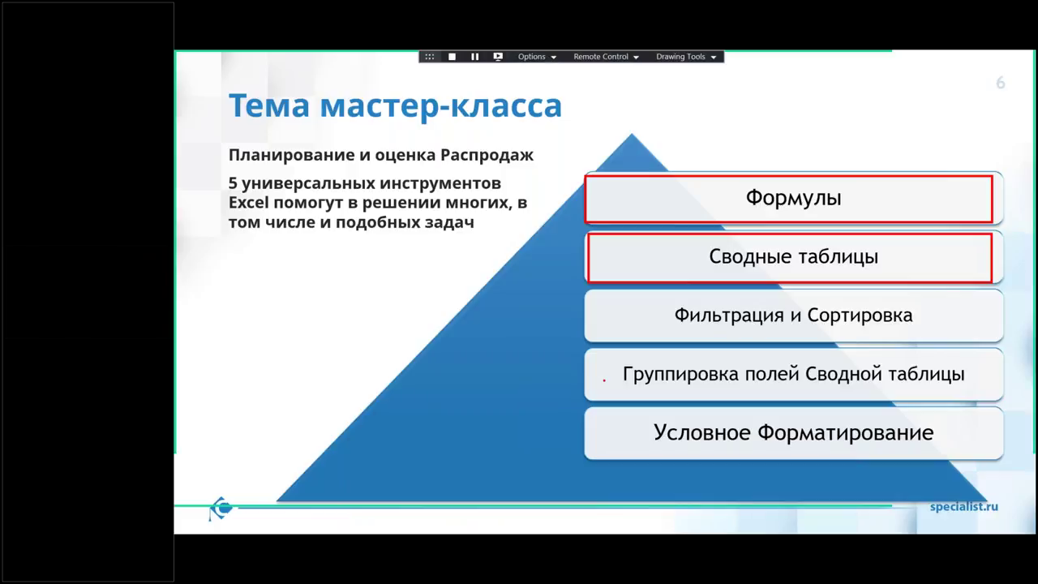
key("Escape")
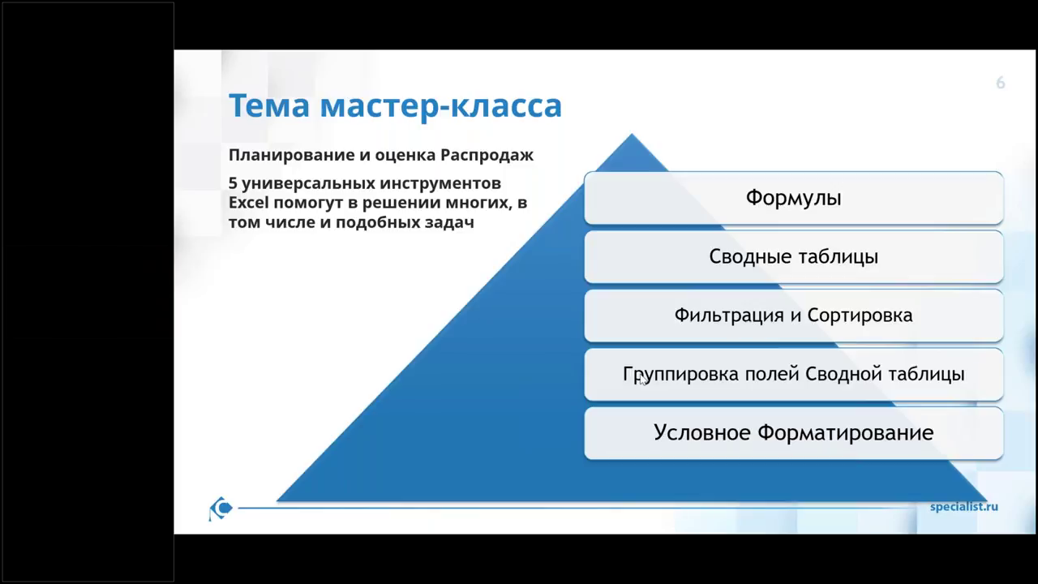
key("Right")
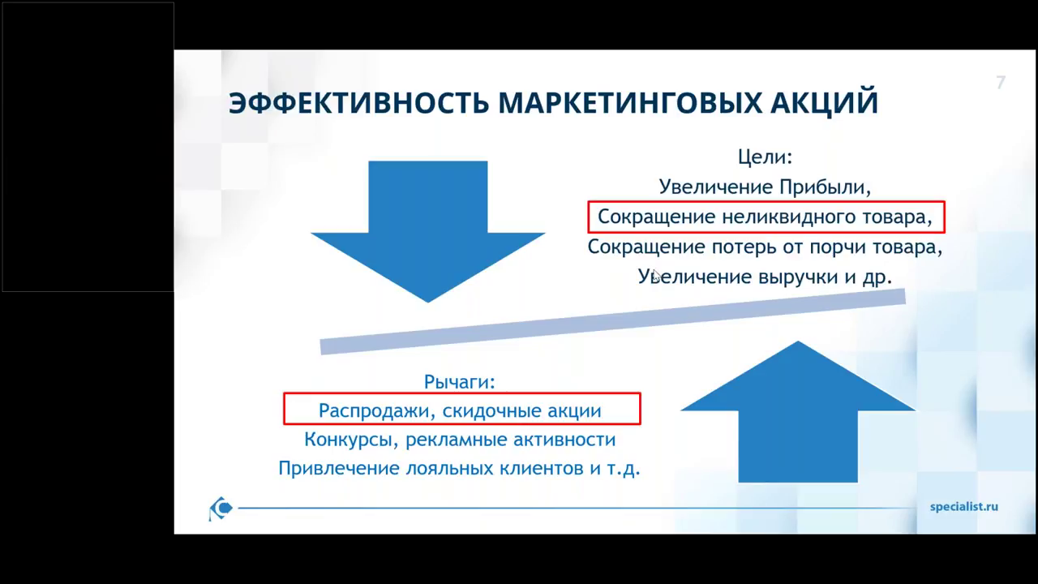
Advance to slide 8, 'Анализ прошлого периода'.
key("Right")
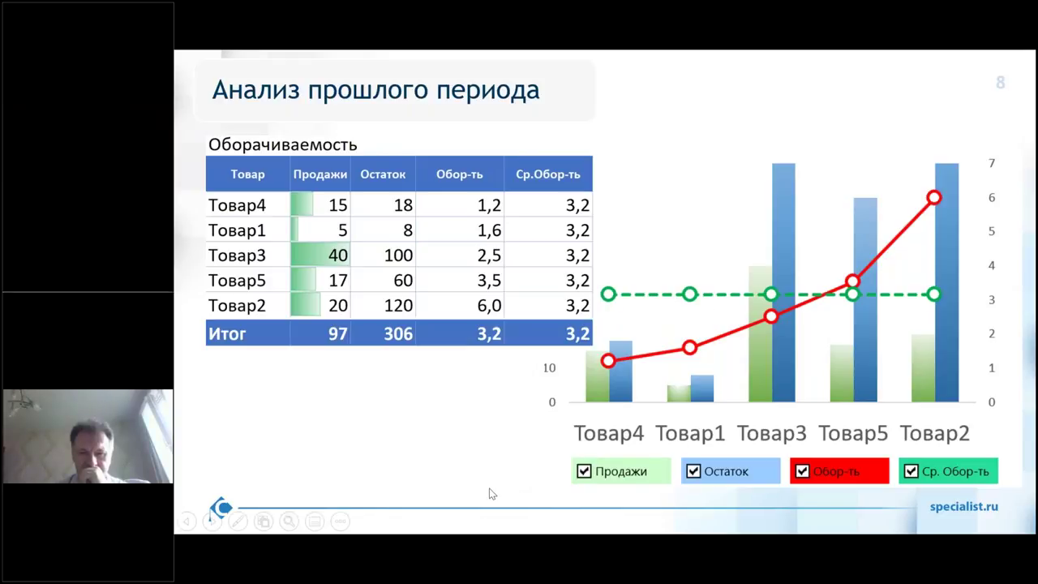
End the slide show and bring the Excel workbook to the front.
key("Escape")
left_click(492, 520)
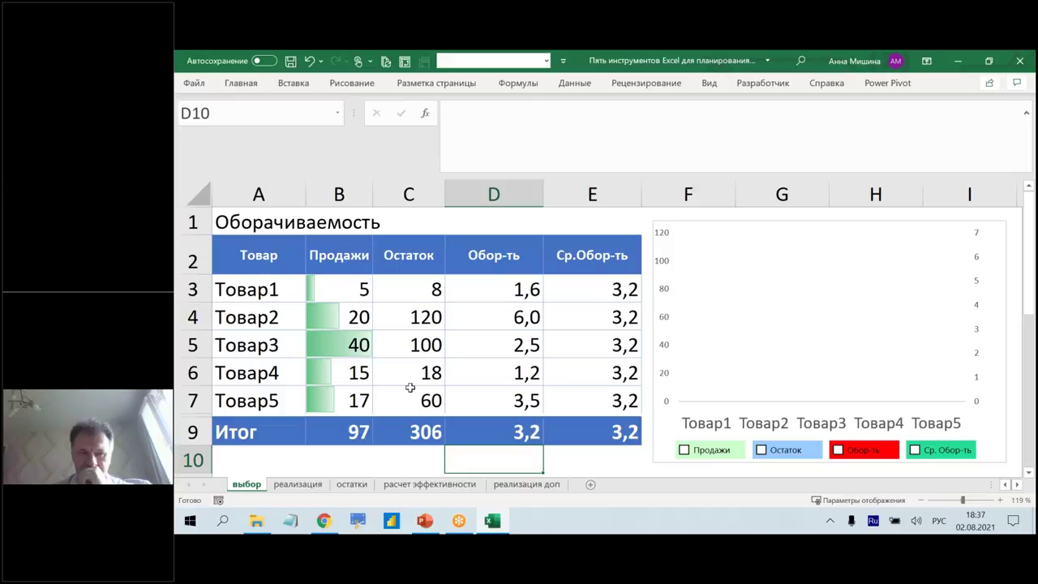
Tick Продажи, Остаток and Обор-ть under the chart, briefly marking the Товар1 bar.
left_click(684, 450)
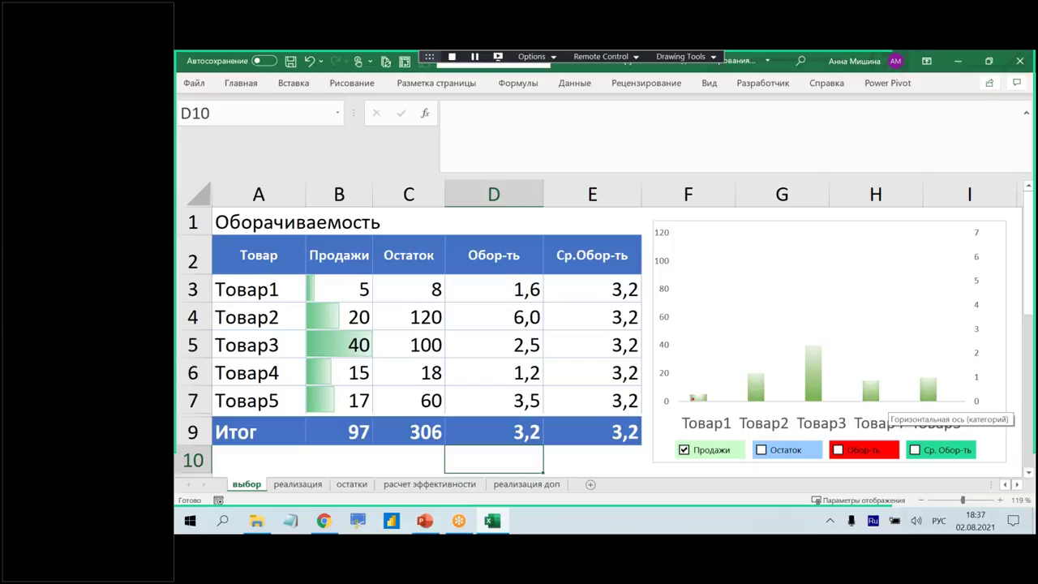
left_click_drag(677, 383, 713, 408)
mouse_move(708, 332)
left_mouse_down()
mouse_move(718, 334)
mouse_move(712, 350)
left_mouse_up()
key("Escape")
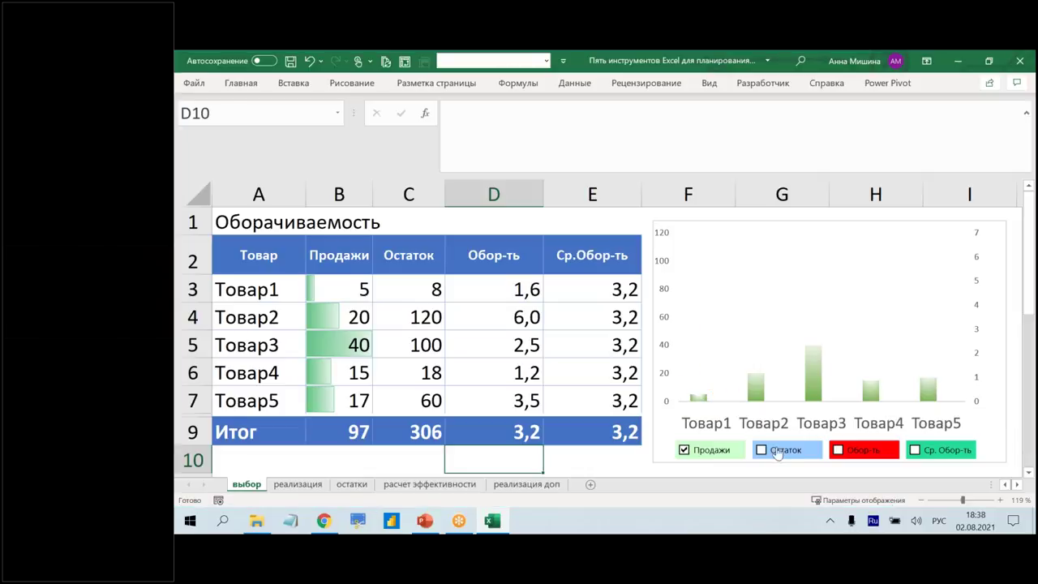
left_click(761, 450)
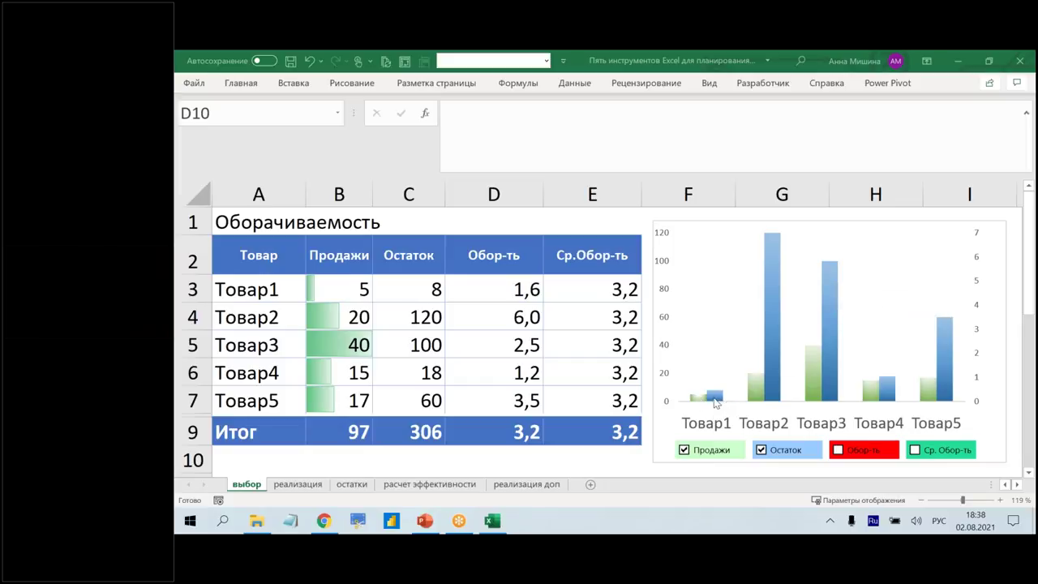
left_click(839, 451)
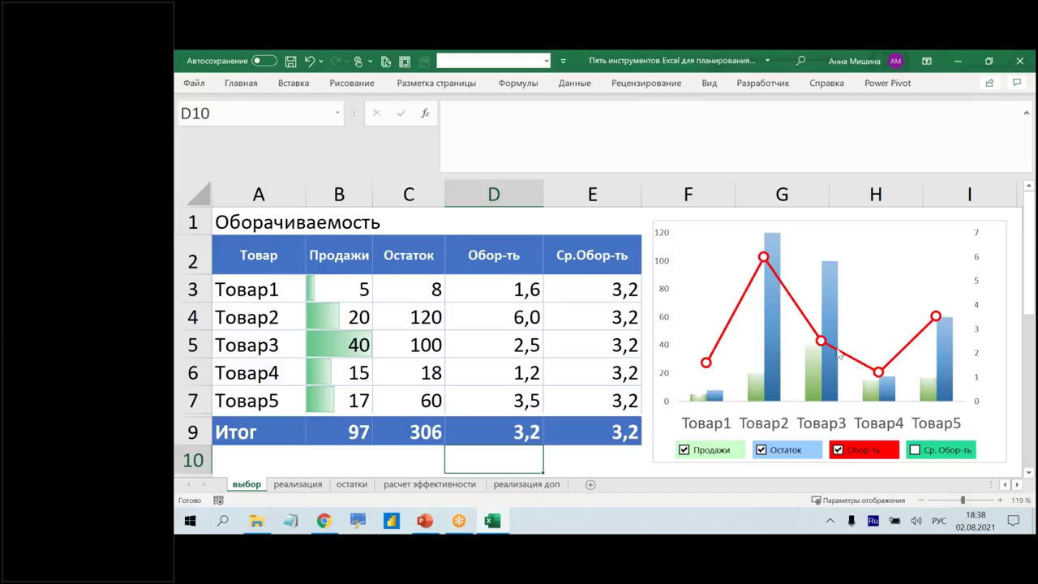
left_click(513, 290)
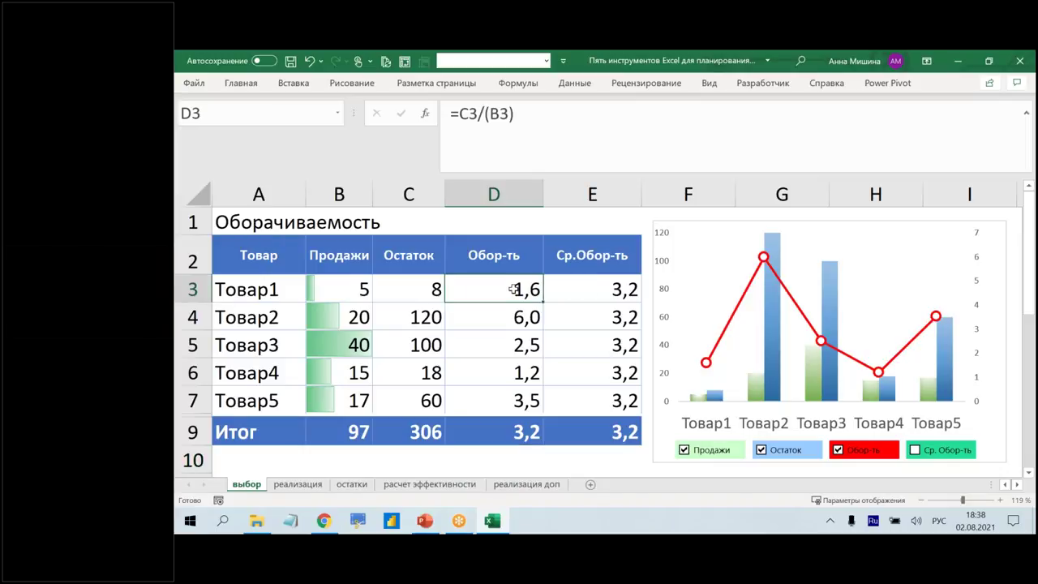
left_click(505, 313)
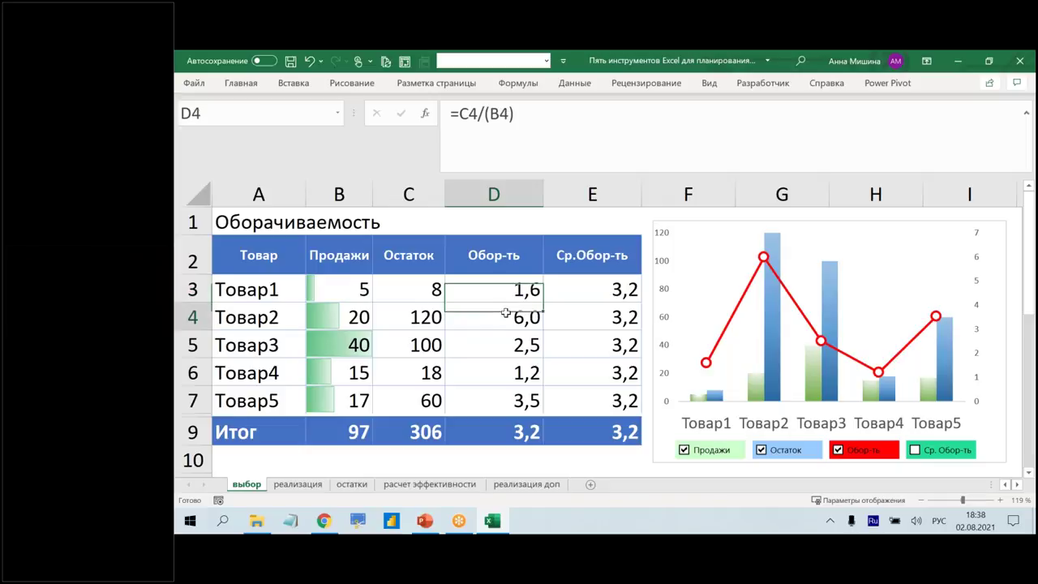
left_click(499, 347)
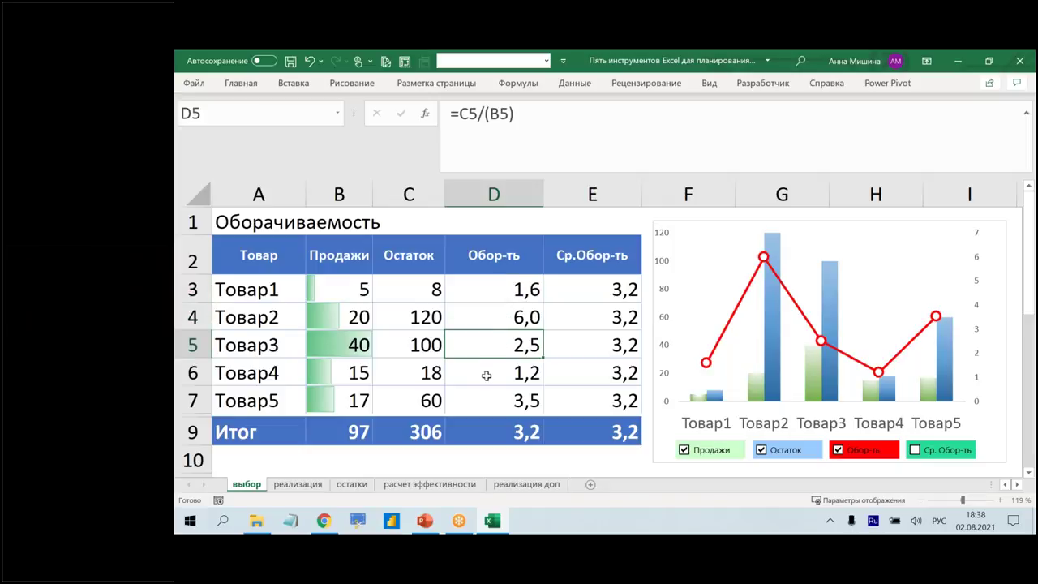
left_click(486, 375)
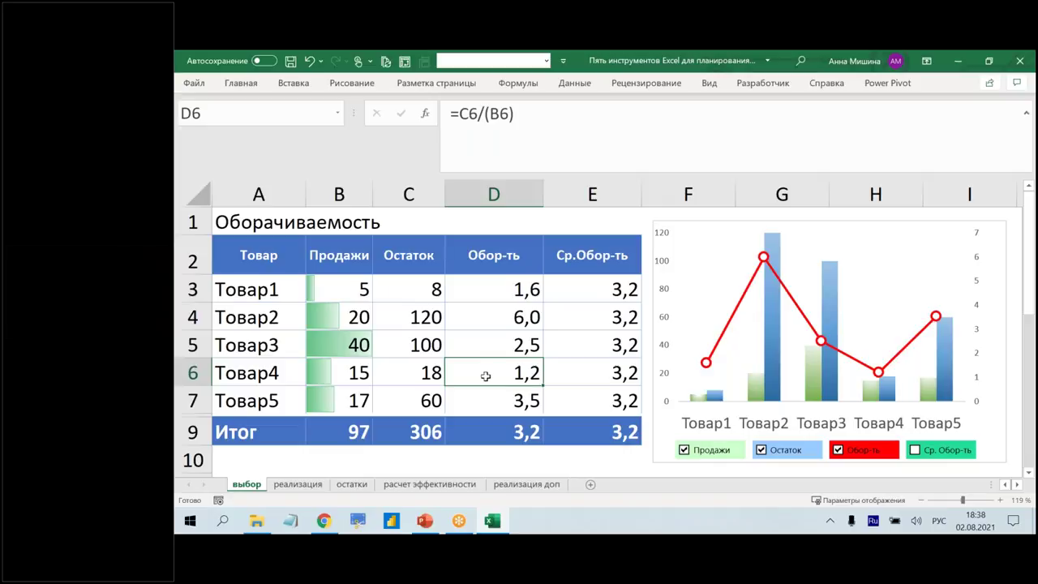
left_click(489, 290)
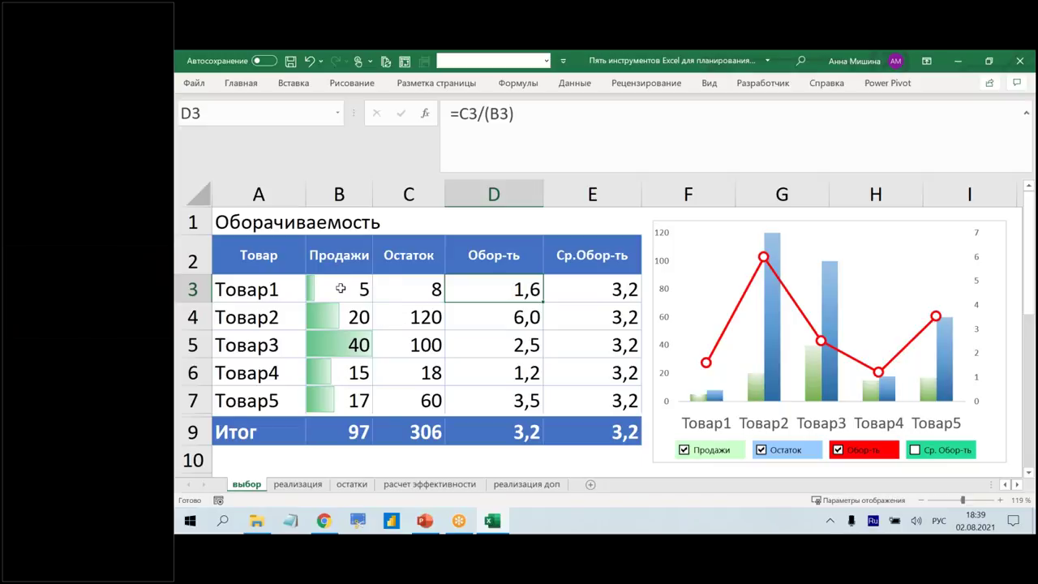
left_click(341, 288)
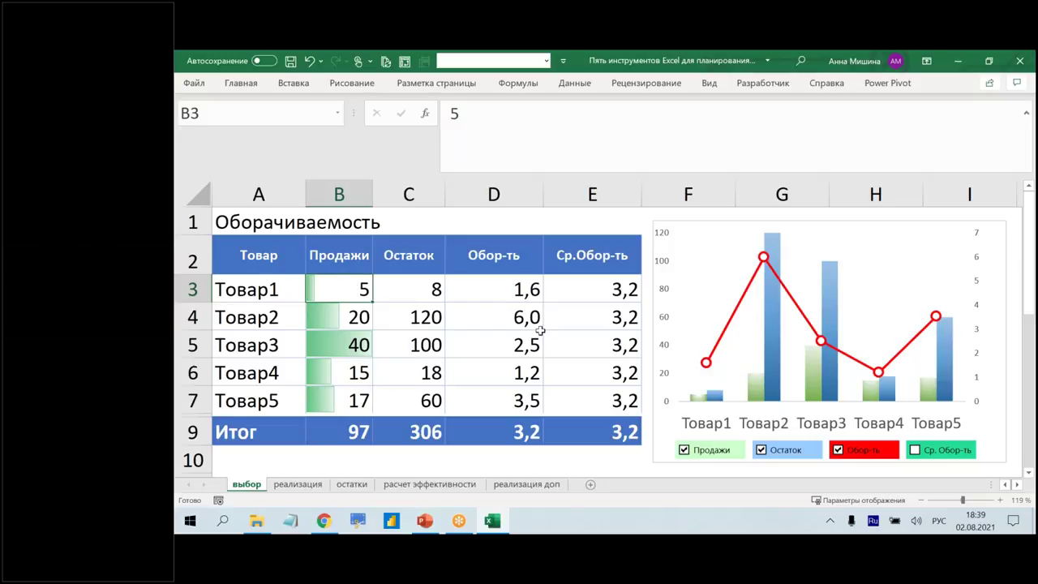
left_click_drag(527, 290, 518, 401)
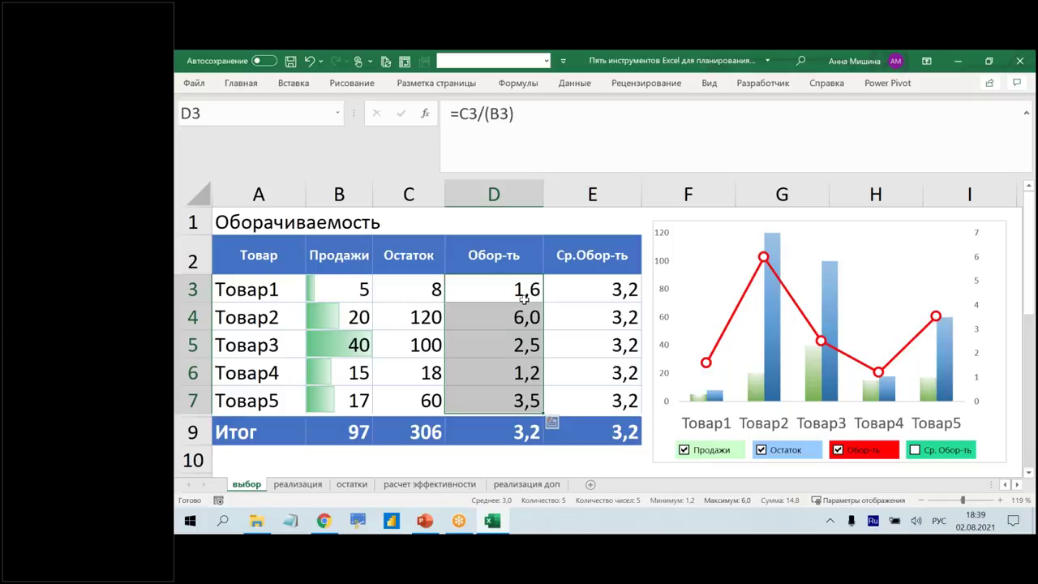
left_click_drag(320, 276, 315, 395)
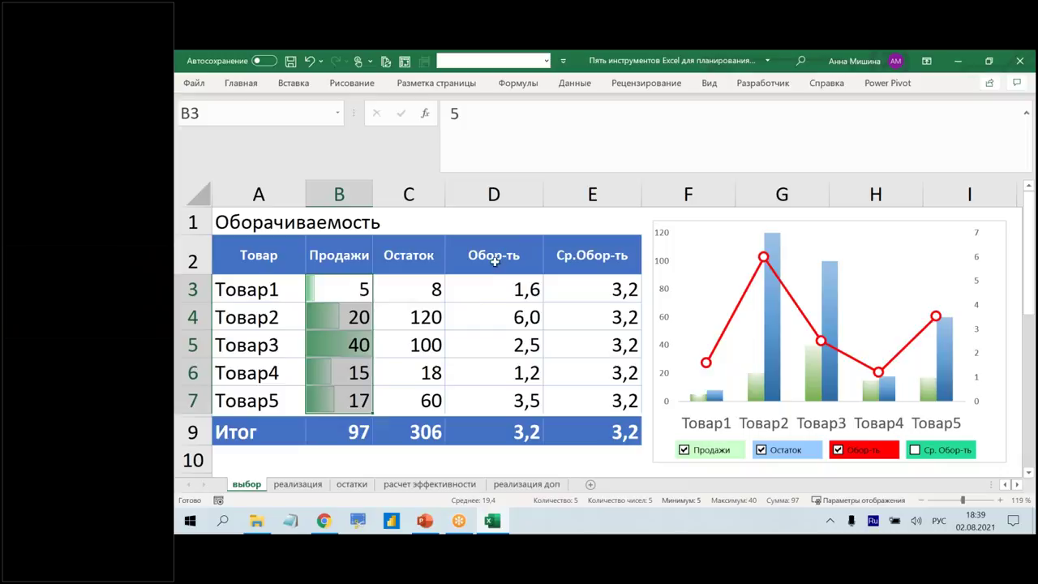
left_click(519, 293)
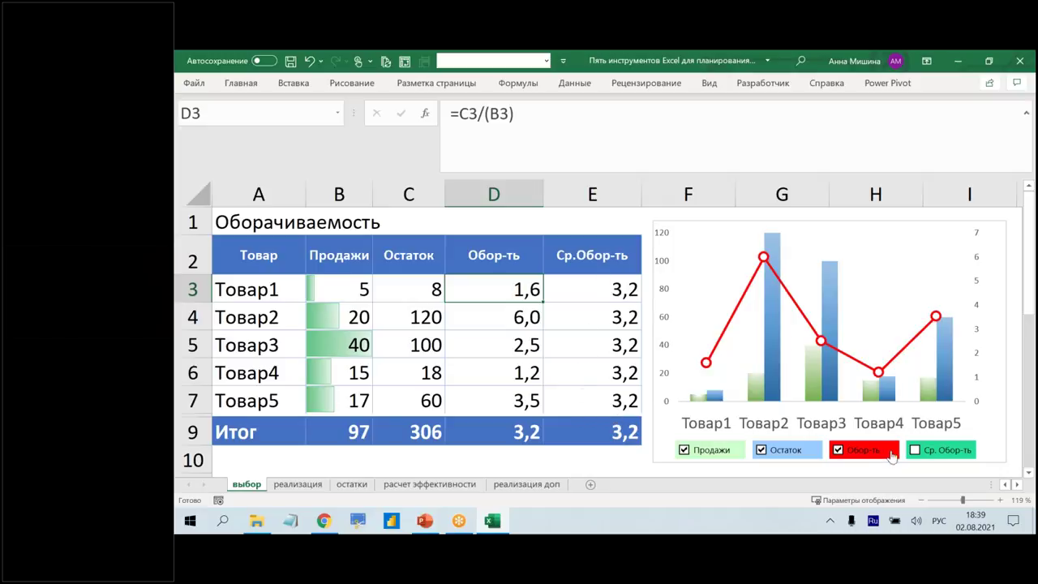
Add the Ср. Обор-ть average line and frame the low bars across all products.
left_click(915, 449)
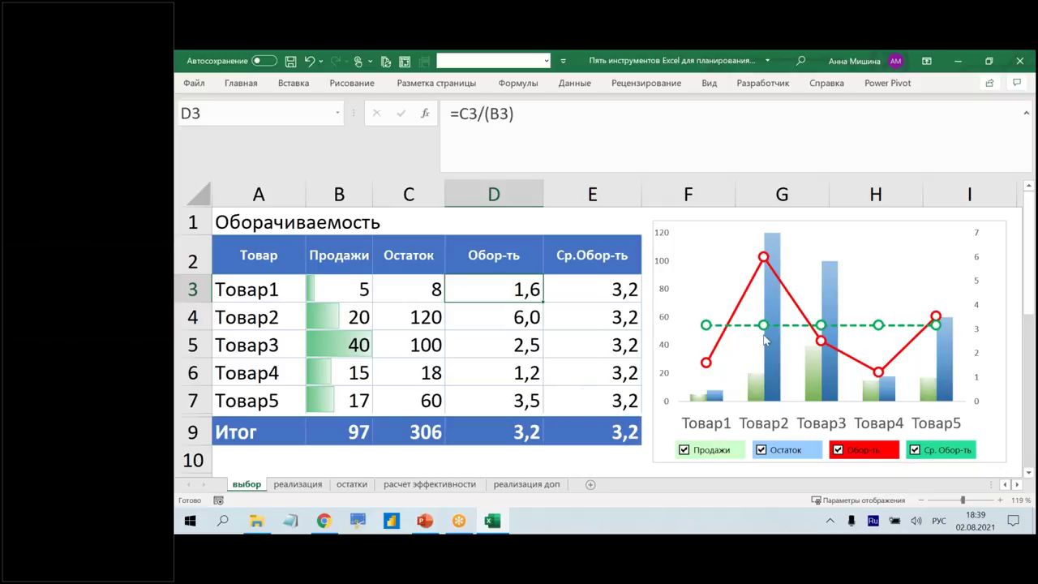
mouse_move(936, 325)
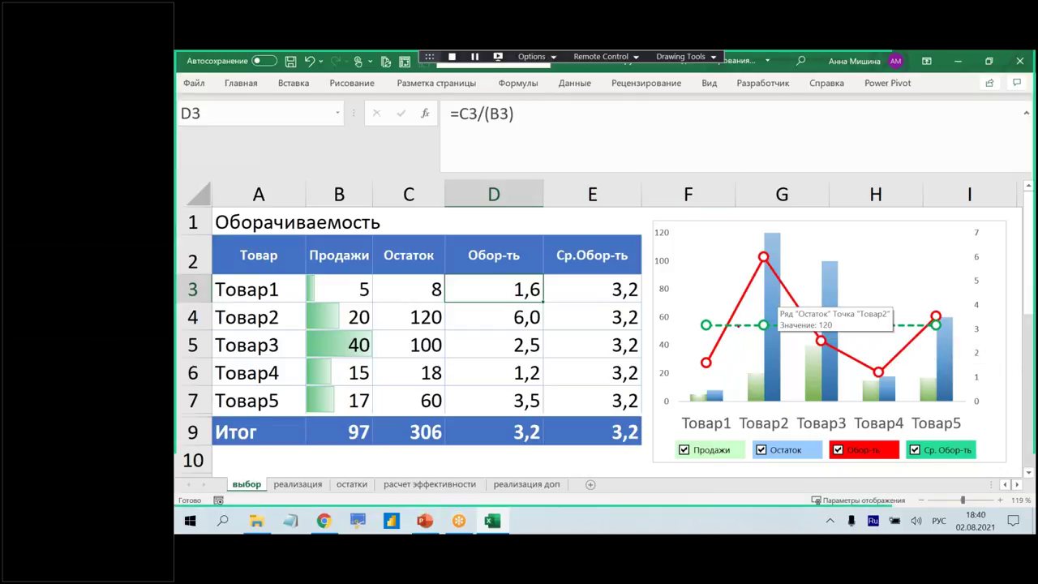
left_click_drag(691, 340, 961, 390)
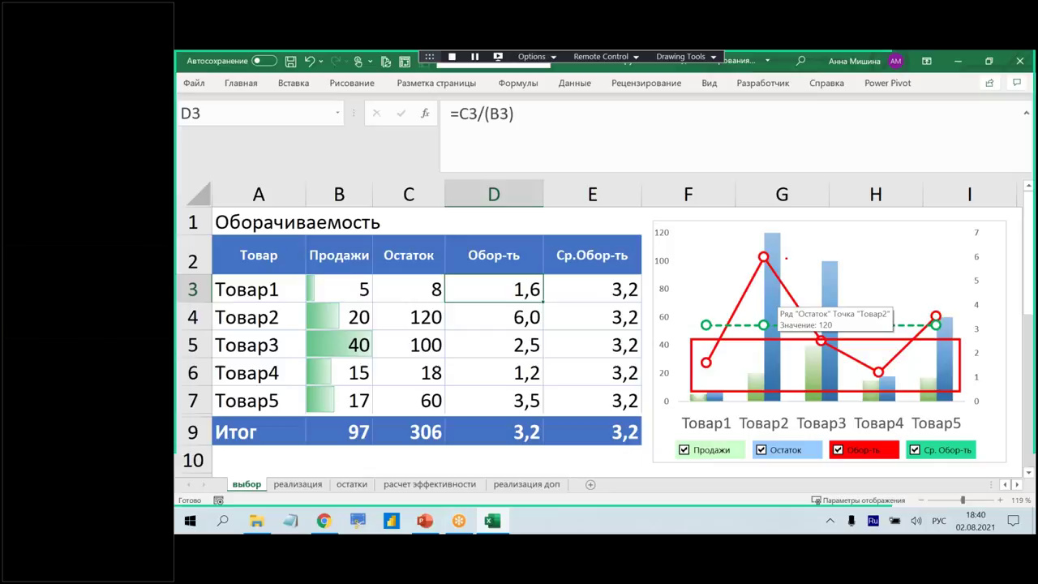
key("Escape")
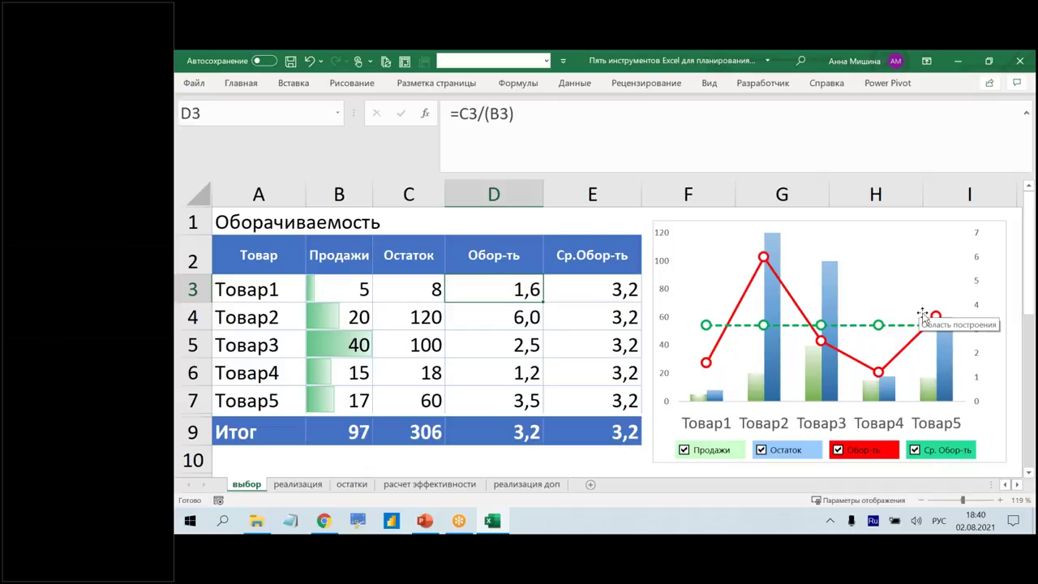
Mark the Товар2 and Товар5 turnover points, clear them, and switch to реализация.
left_click_drag(738, 240, 788, 282)
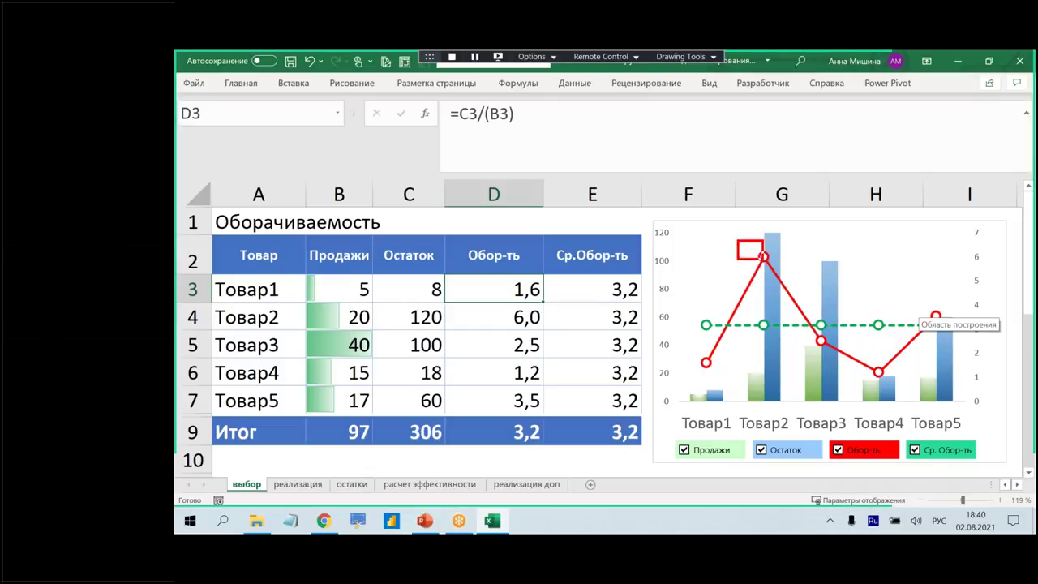
left_click_drag(907, 303, 950, 321)
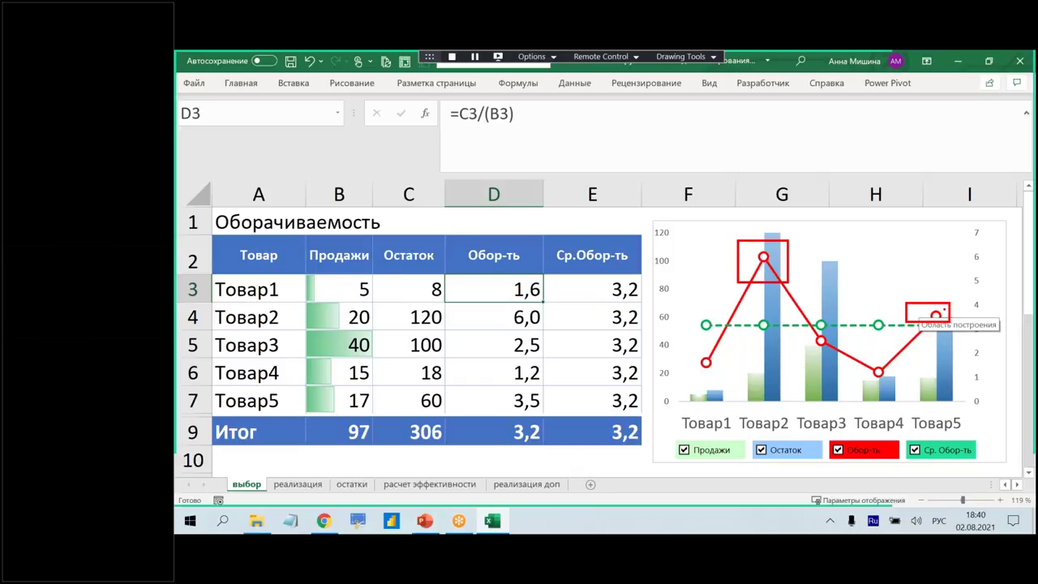
key("Escape")
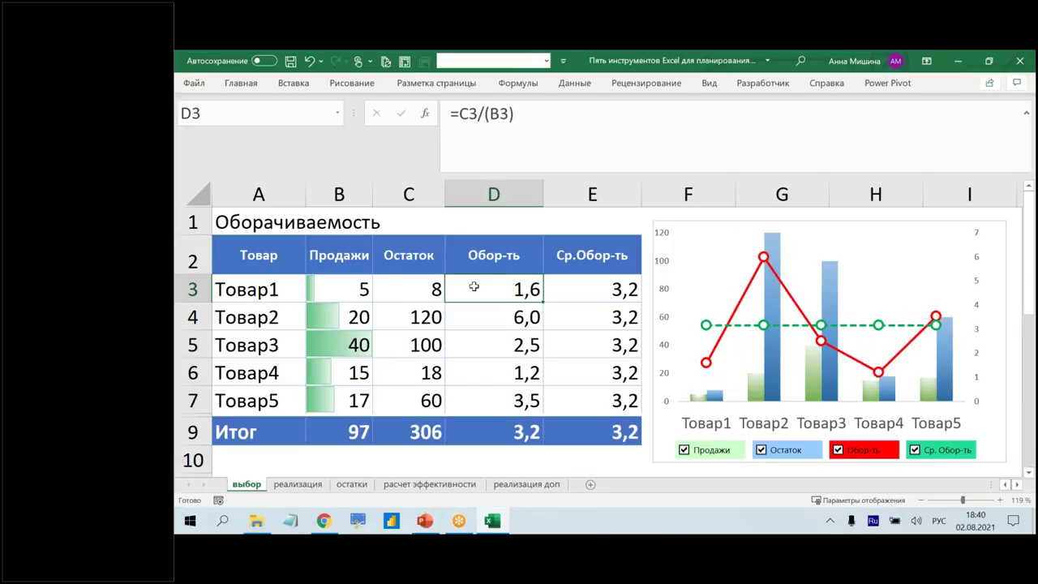
left_click(312, 485)
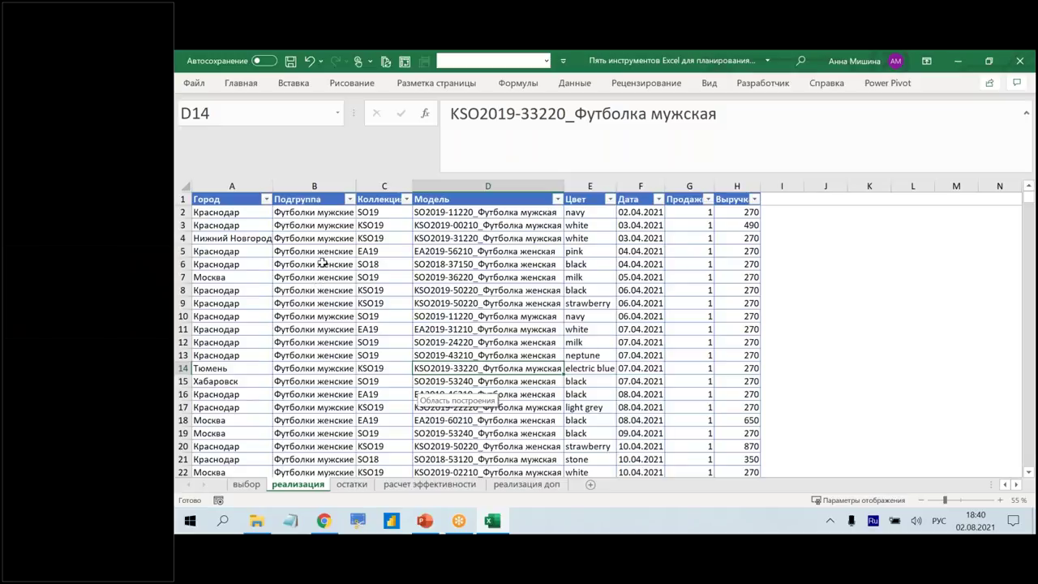
Switch to the Chrome browser showing the Specialist.ru group page.
left_click(322, 520)
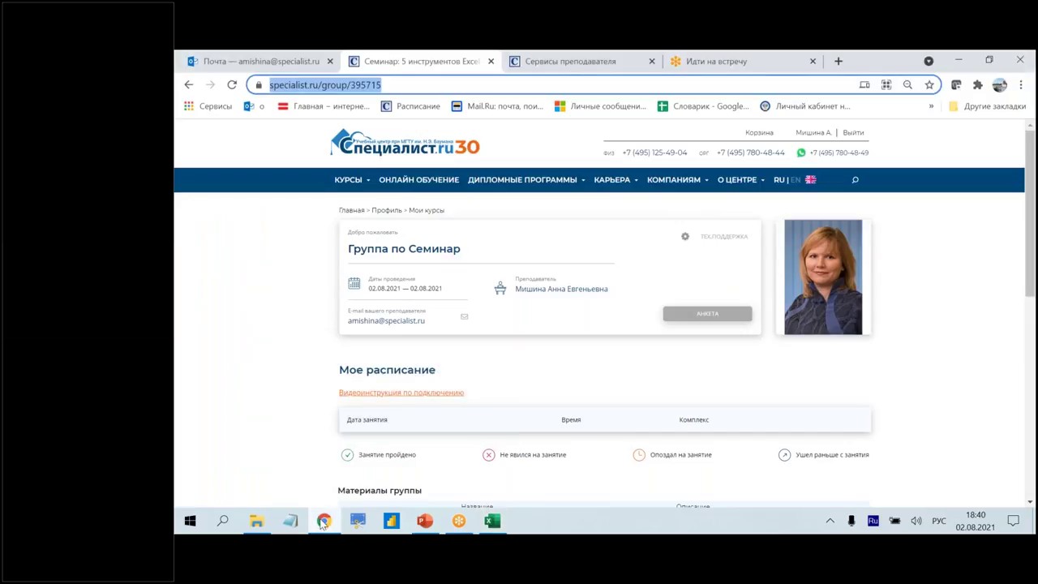
Highlight the instructor's e-mail address on the Specialist.ru group page.
scroll(505, 381, "down", 2)
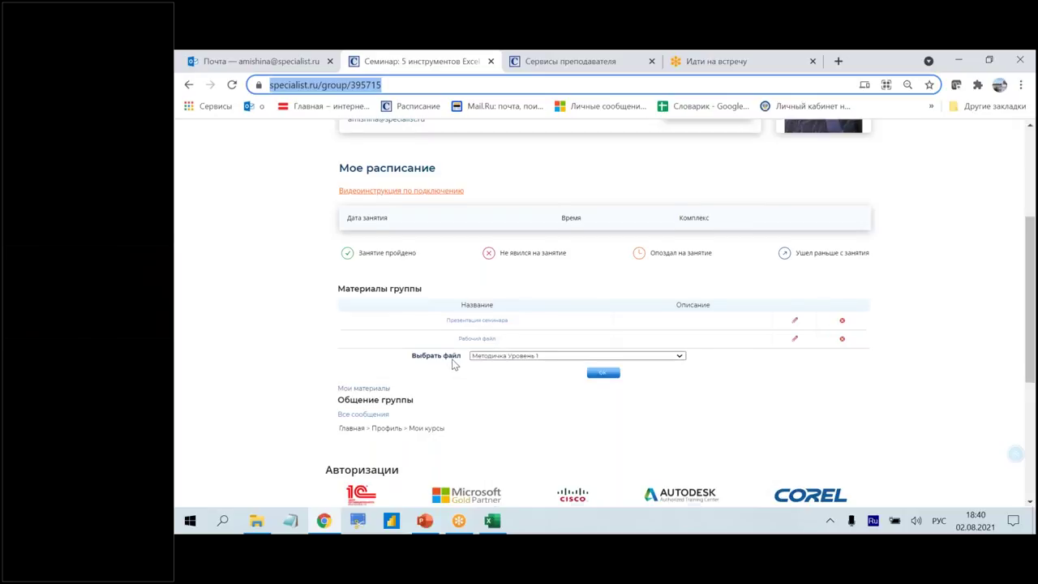
scroll(452, 365, "up", 3)
left_click_drag(427, 321, 348, 322)
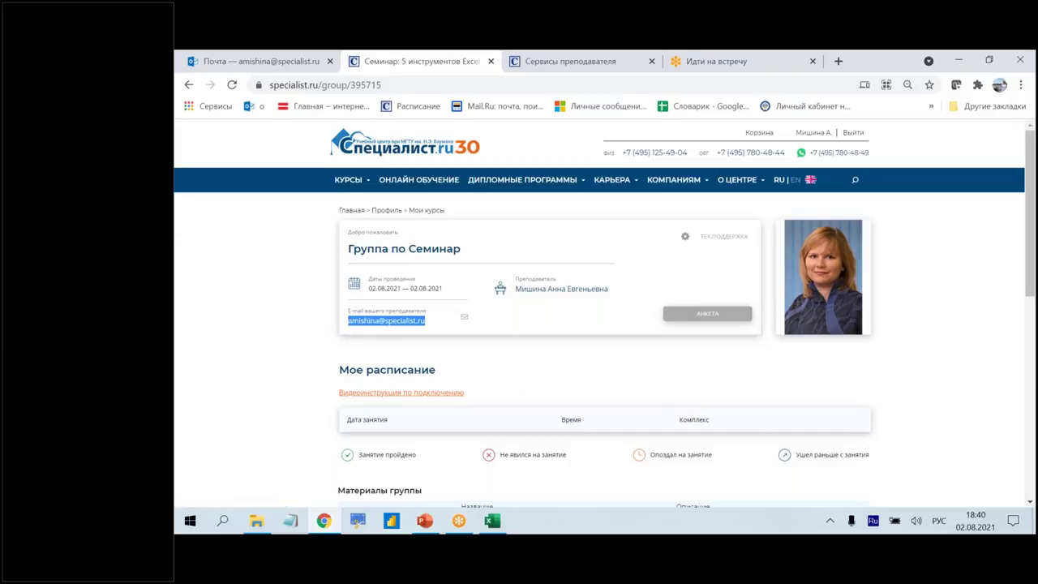
key("alt+Tab")
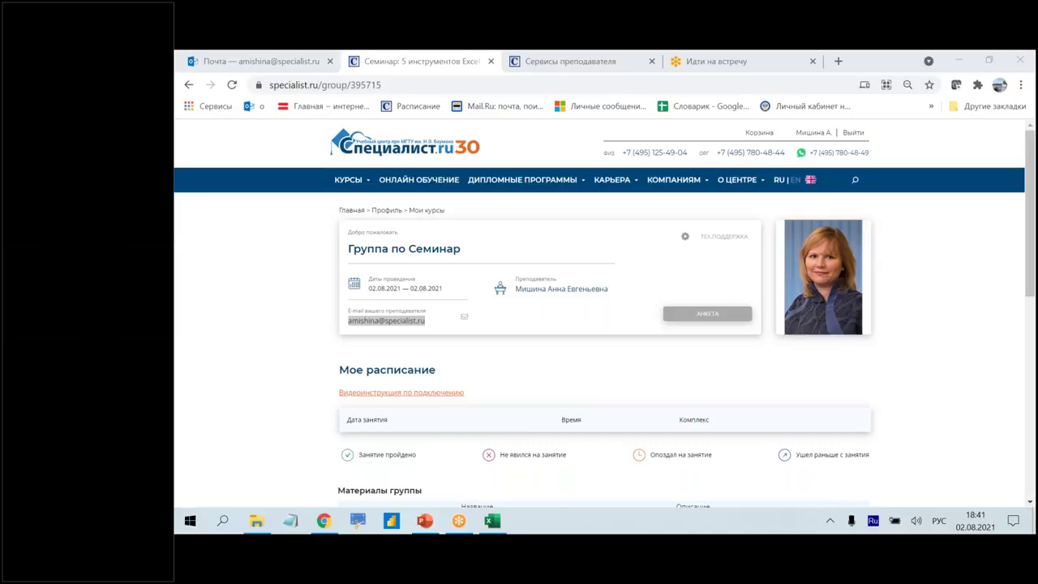
Scroll the group page further, then return to Excel's реализация sheet at row 8.
left_click(526, 384)
scroll(551, 359, "down", 3)
scroll(551, 359, "down", 3)
left_click(492, 521)
left_click(573, 290)
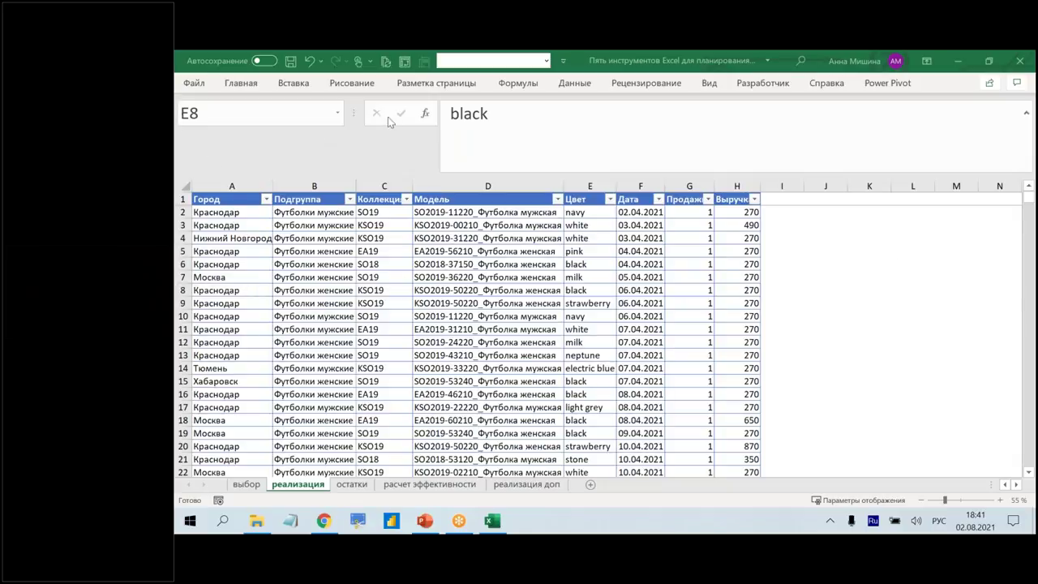
left_click(482, 250)
scroll(481, 251, "down", 1)
scroll(482, 251, "down", 1)
scroll(481, 250, "down", 4)
scroll(482, 251, "down", 4)
scroll(482, 250, "down", 2)
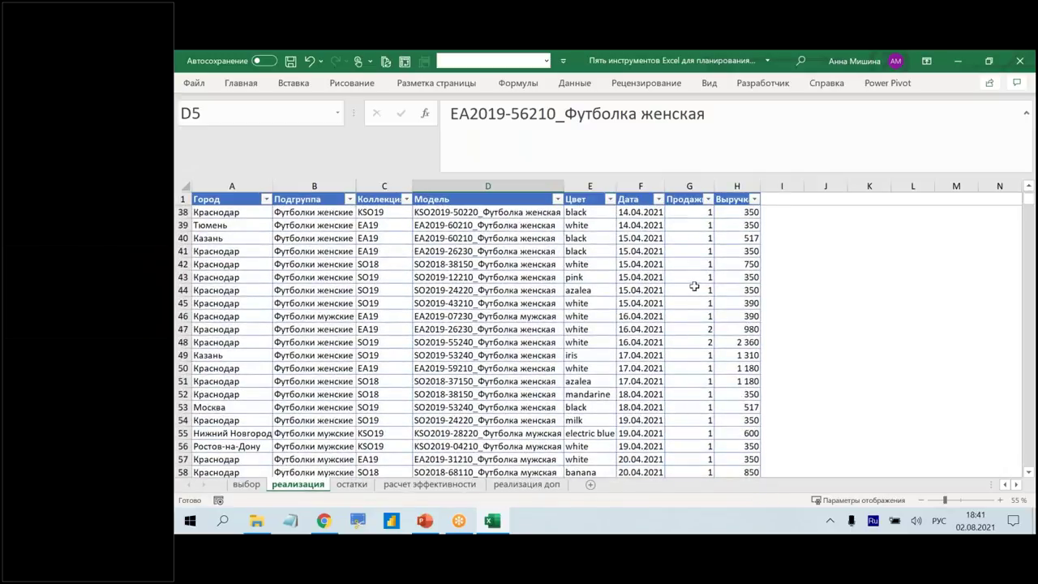
left_click(694, 286)
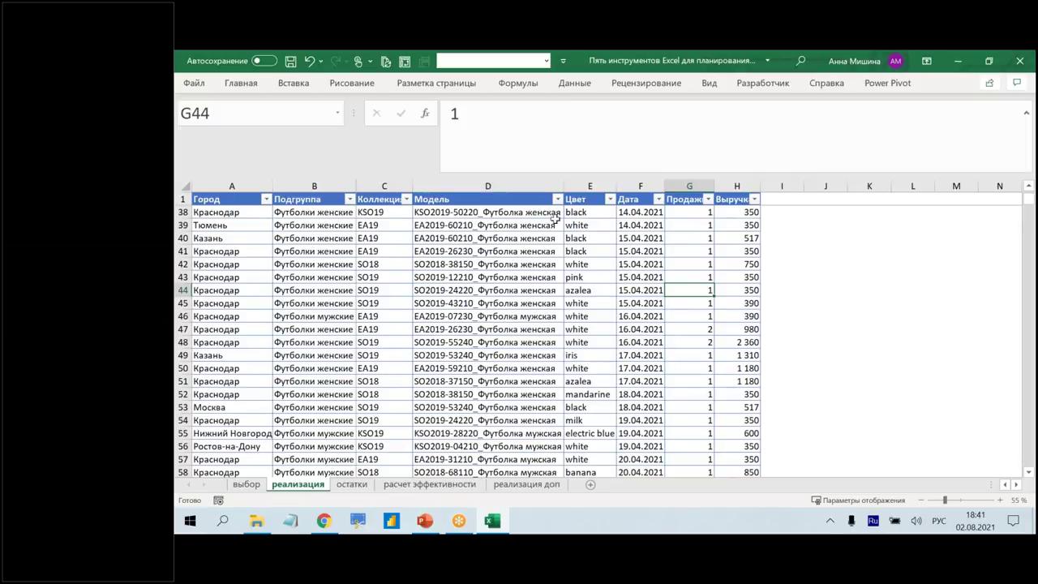
Open the остатки sheet and expand its collapsed column group.
left_click(352, 484)
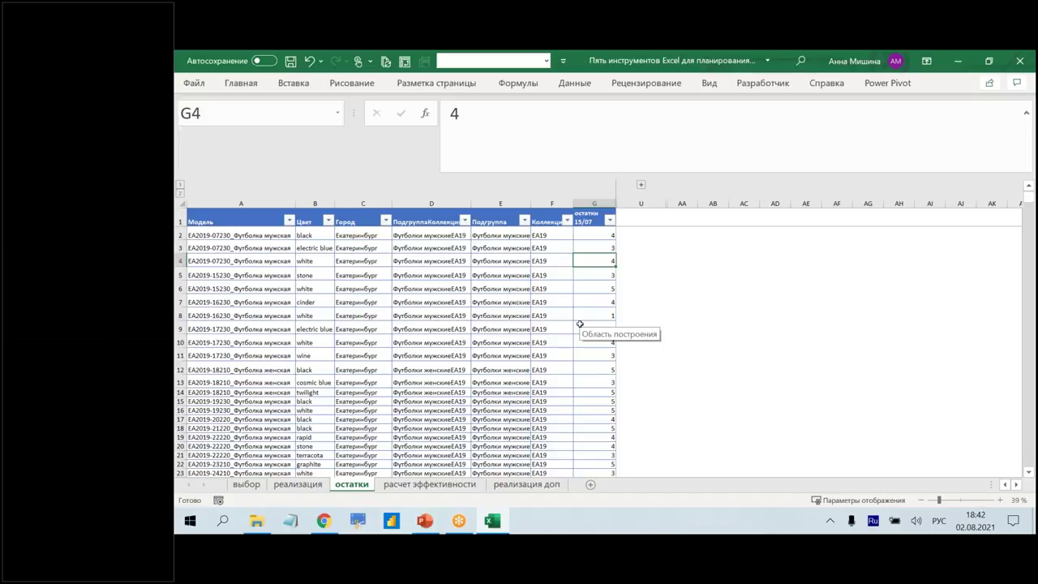
left_click(641, 185)
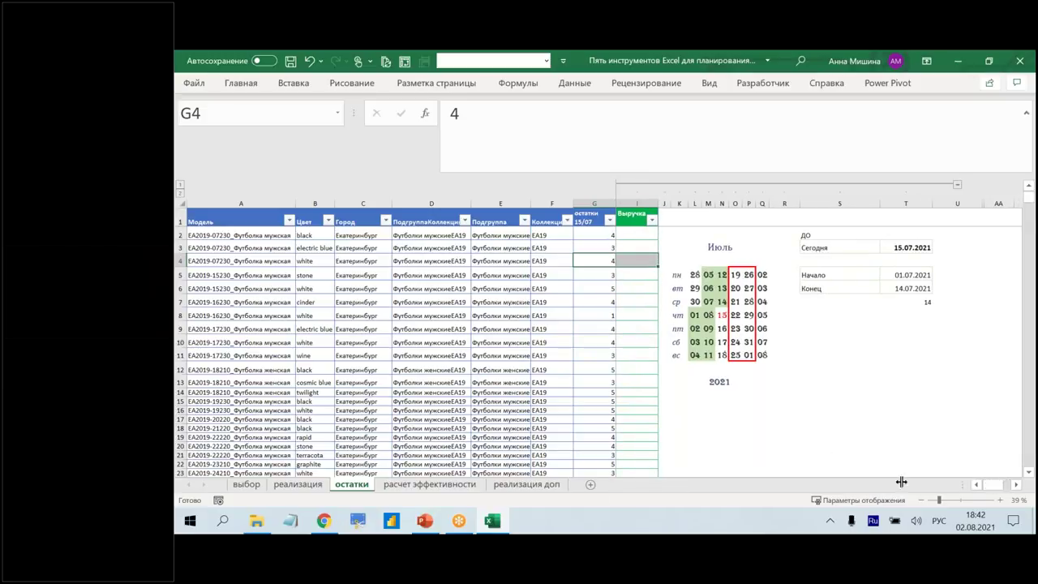
left_click_drag(901, 482, 779, 484)
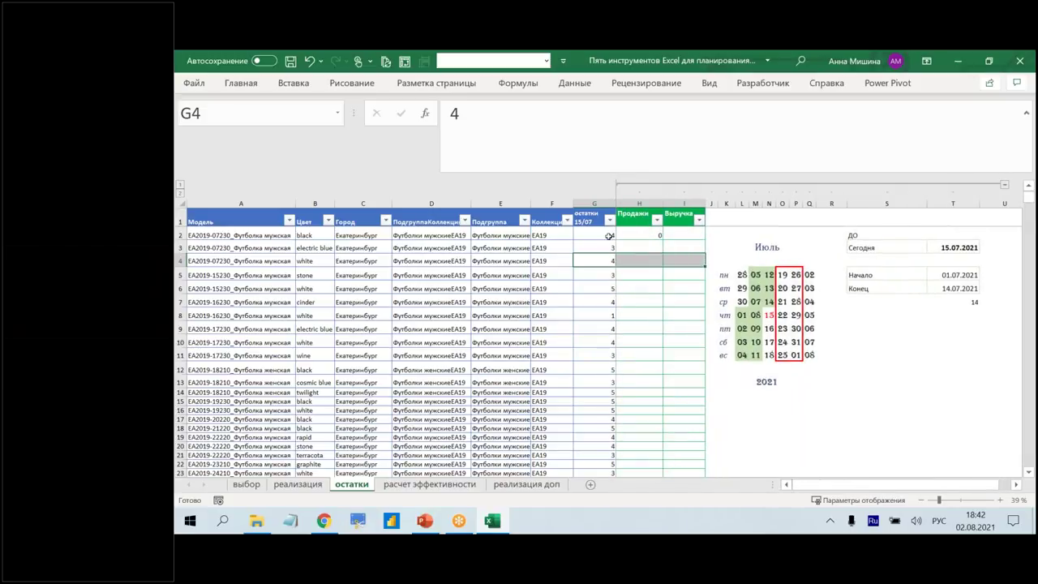
Inspect row 2's stock count, model, colour and city, then return to реализация.
left_click(499, 260)
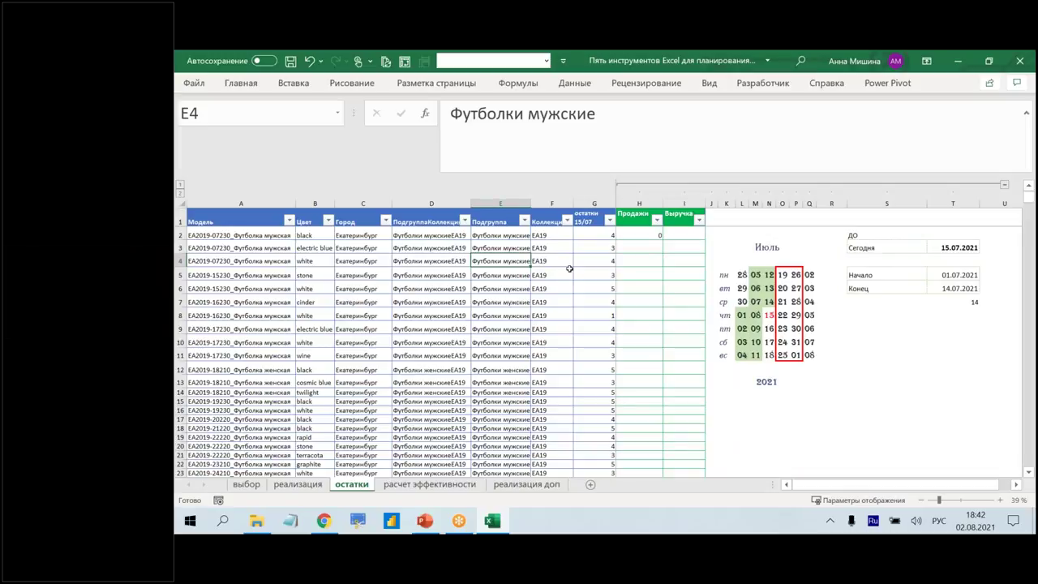
left_click(590, 237)
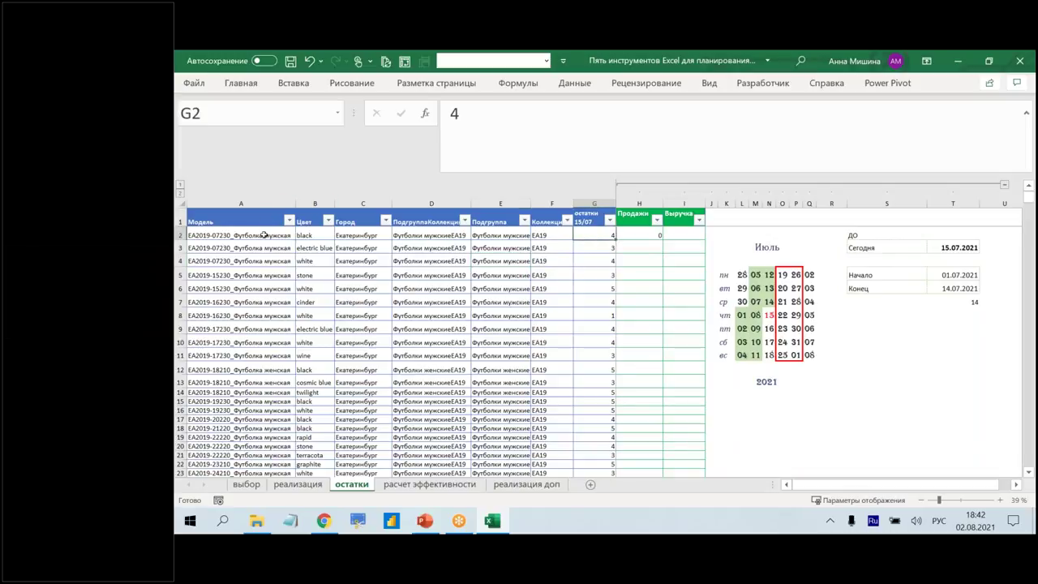
left_click_drag(265, 234, 351, 235)
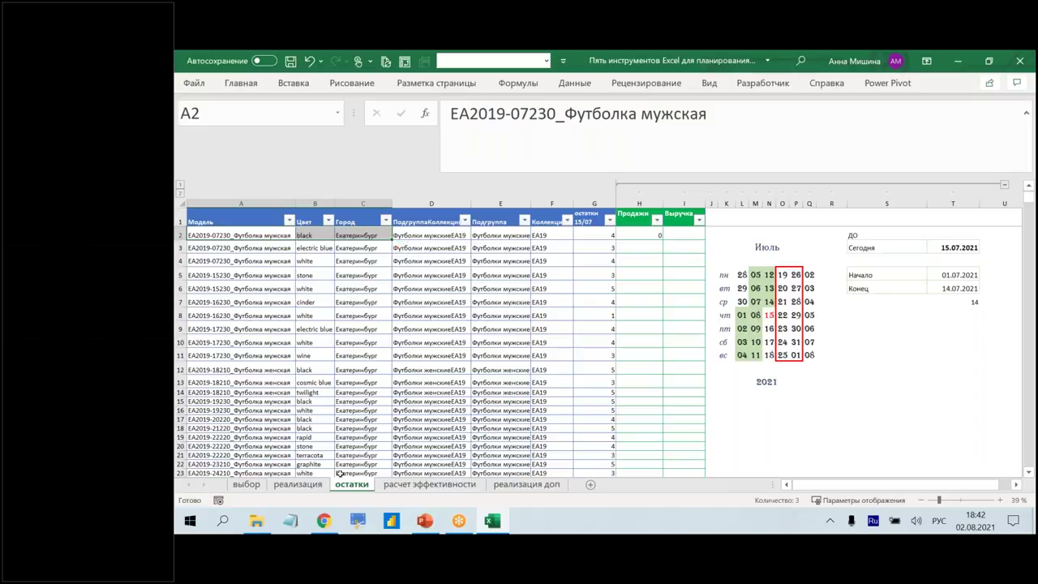
left_click(297, 484)
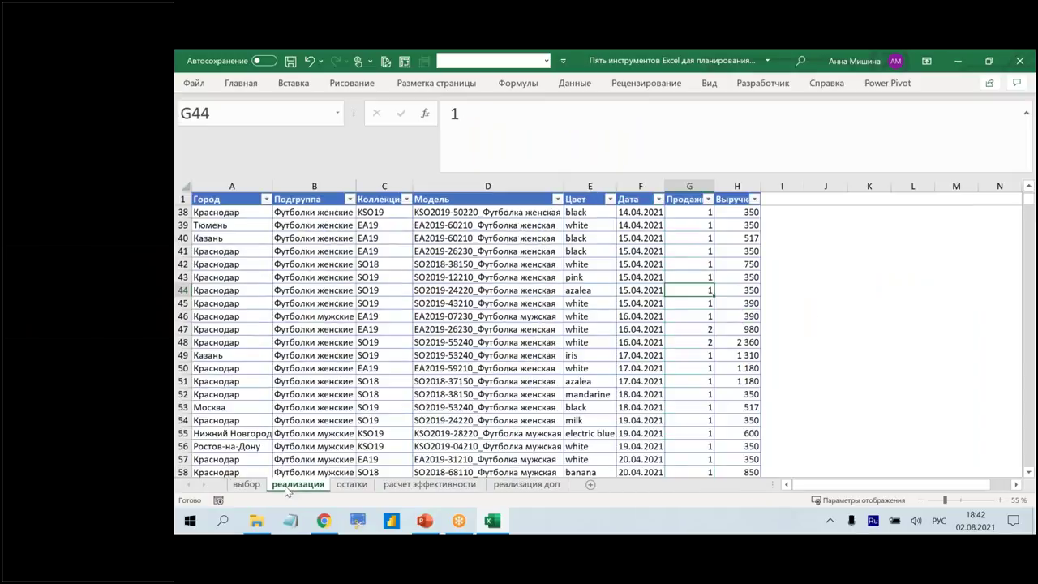
Point out Казань, the EA19 collection, model and sold quantity, then reopen остатки.
left_click(238, 238)
left_click(289, 265)
left_click(409, 313)
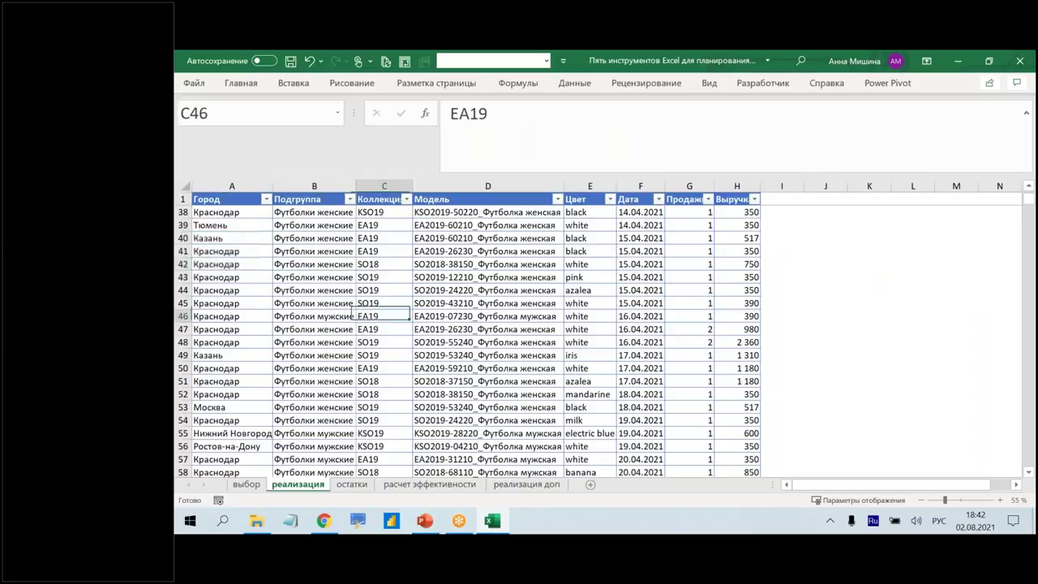
left_click(485, 329)
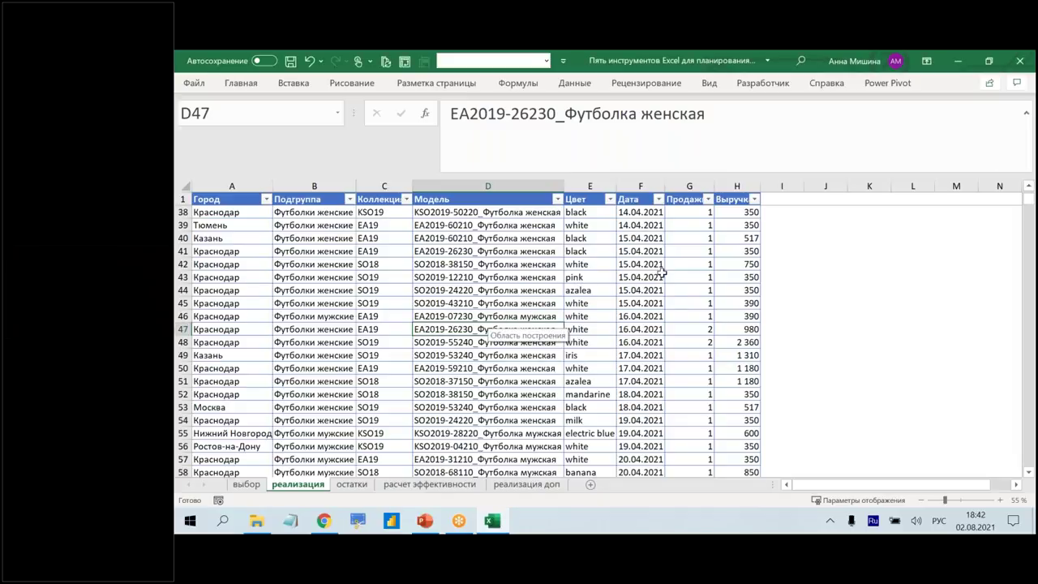
left_click(687, 290)
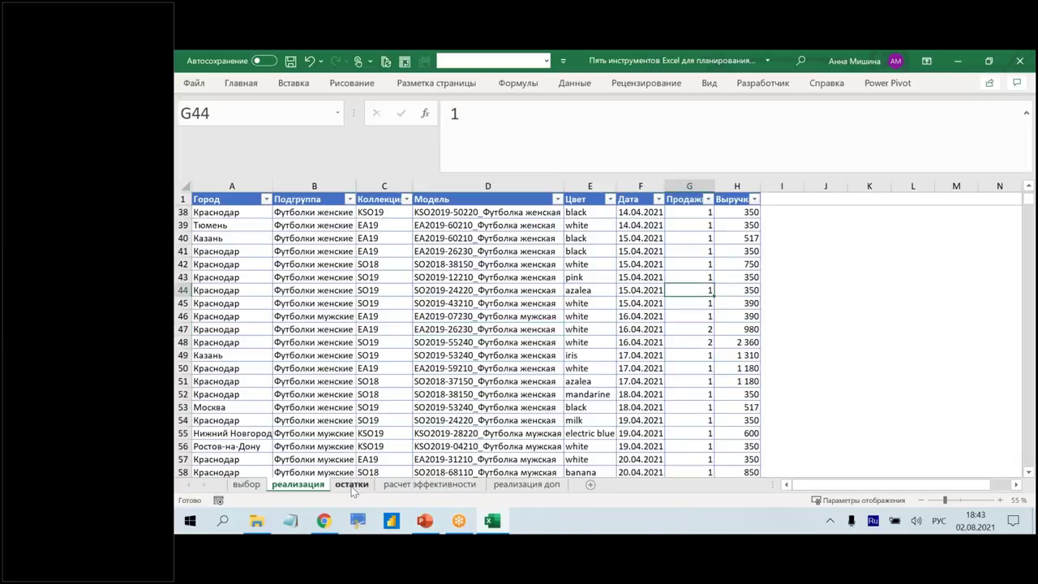
left_click(352, 484)
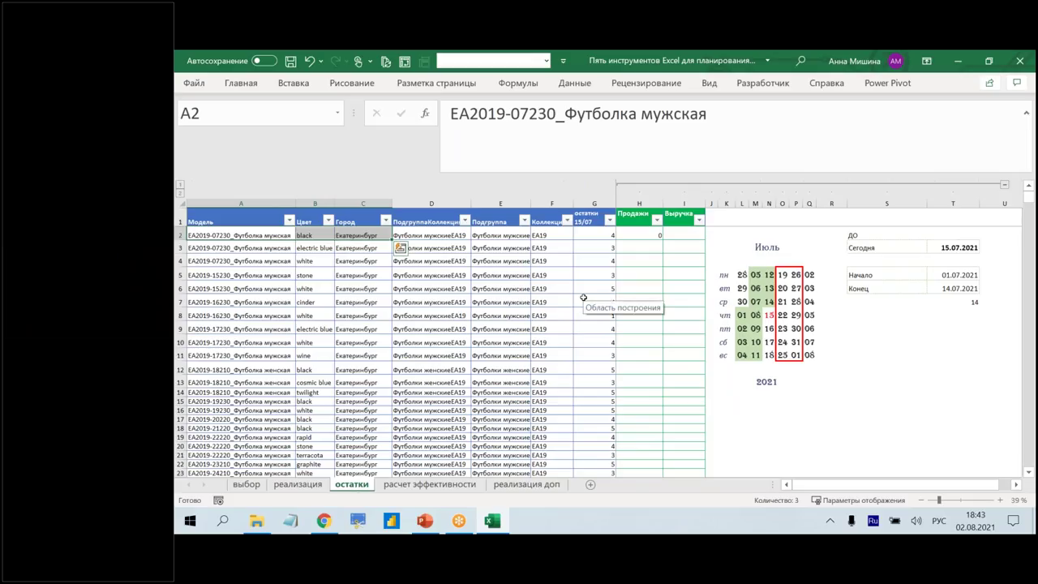
left_click(579, 248)
left_click(592, 315)
left_click_drag(264, 235, 360, 235)
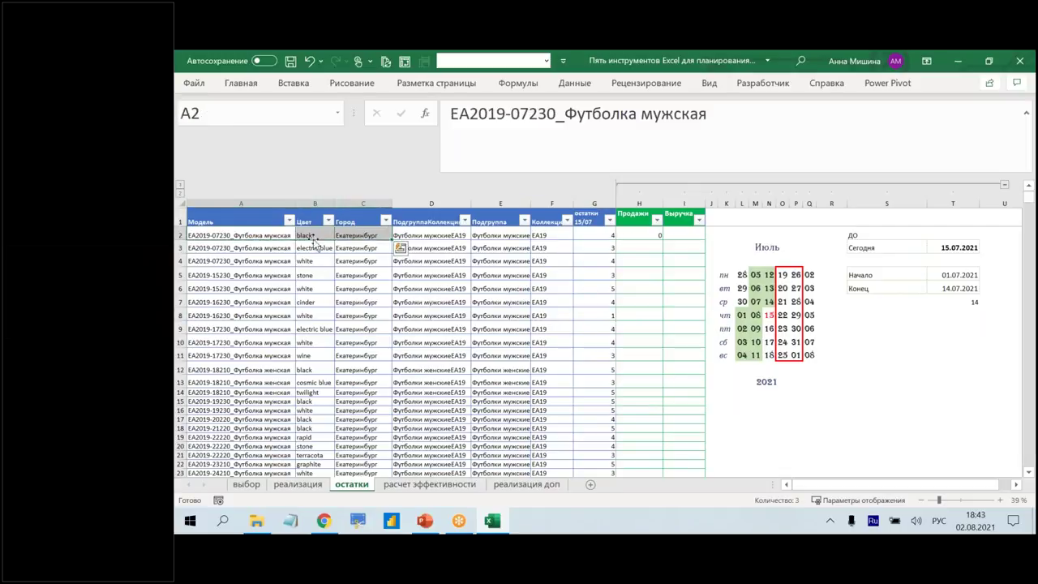
left_click(265, 233)
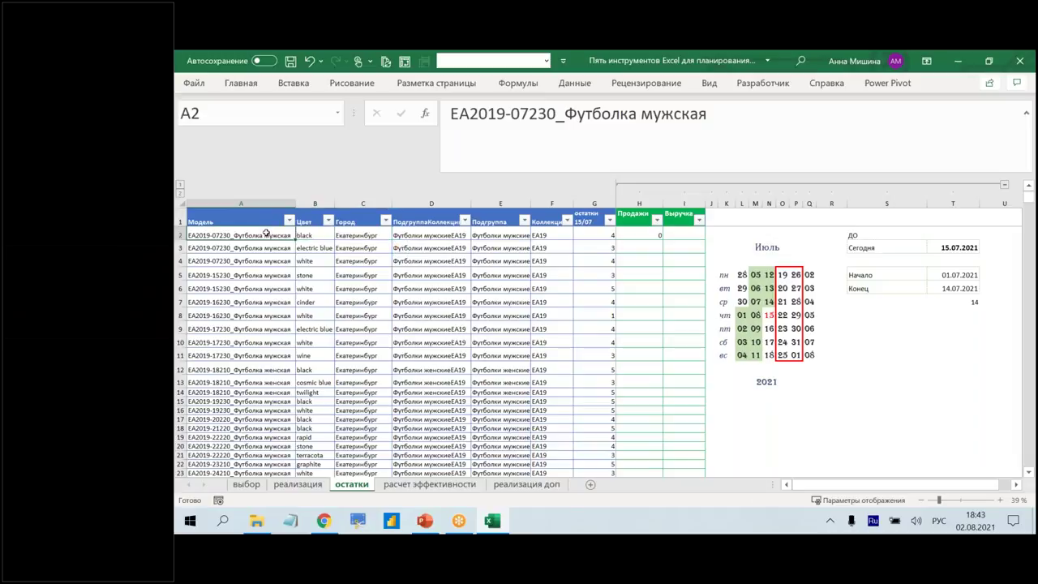
left_click(319, 236)
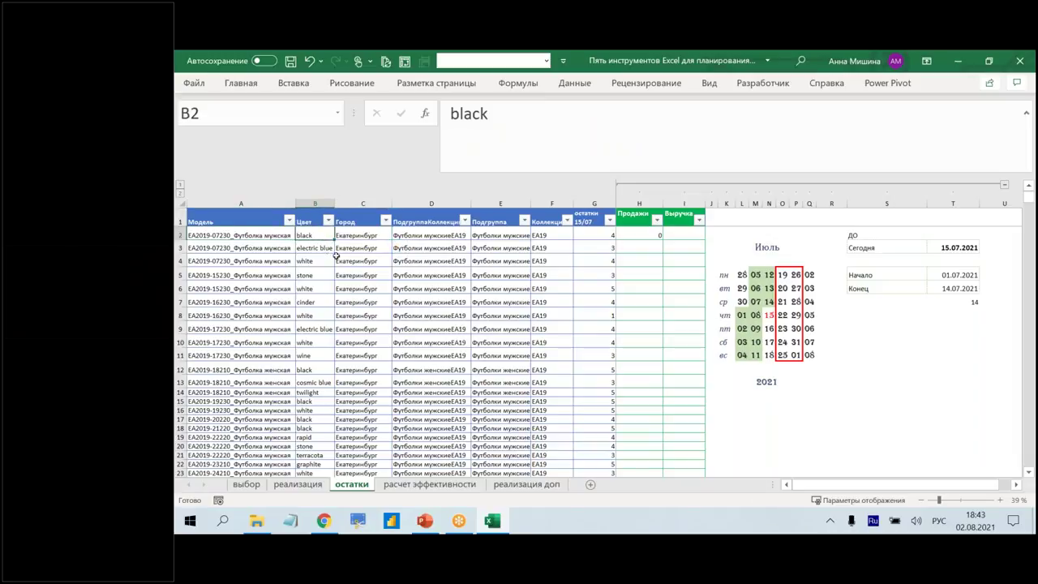
left_click(364, 236)
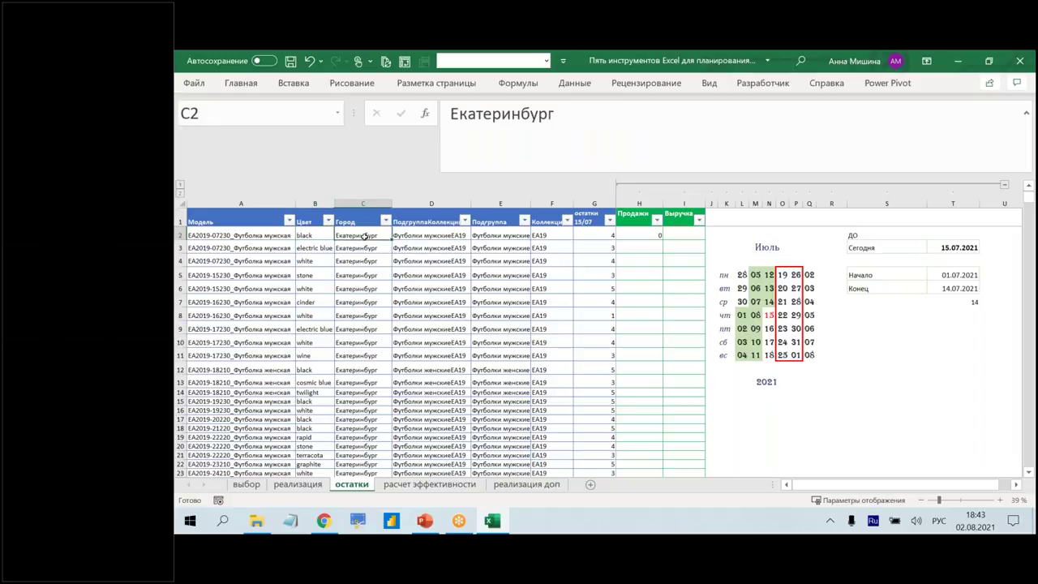
left_click(647, 235)
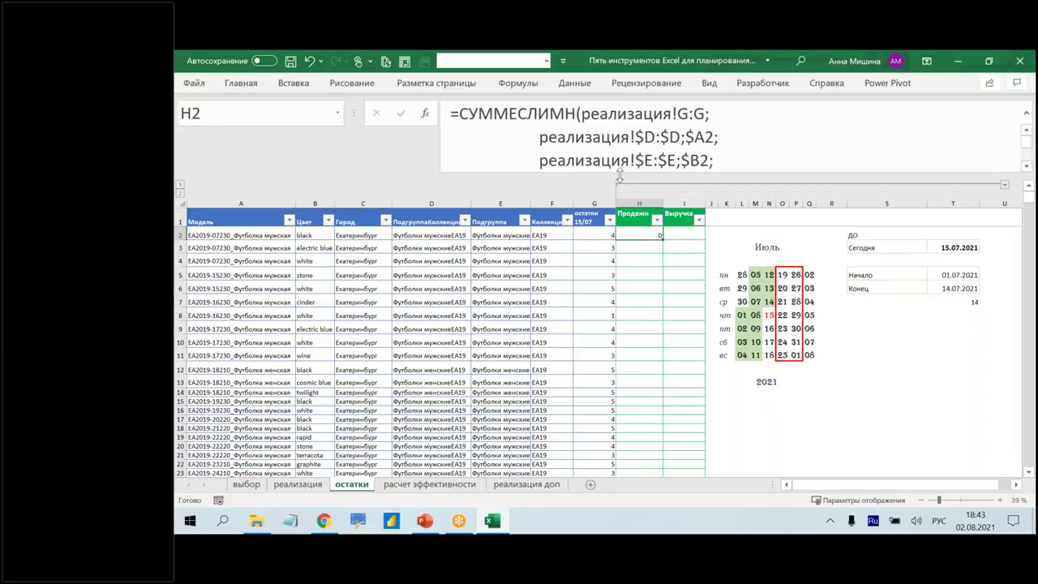
Enlarge the formula bar to read the whole СУММЕСЛИМН formula and its реализация!G:G sum range, then view реализация.
left_click_drag(617, 174, 631, 276)
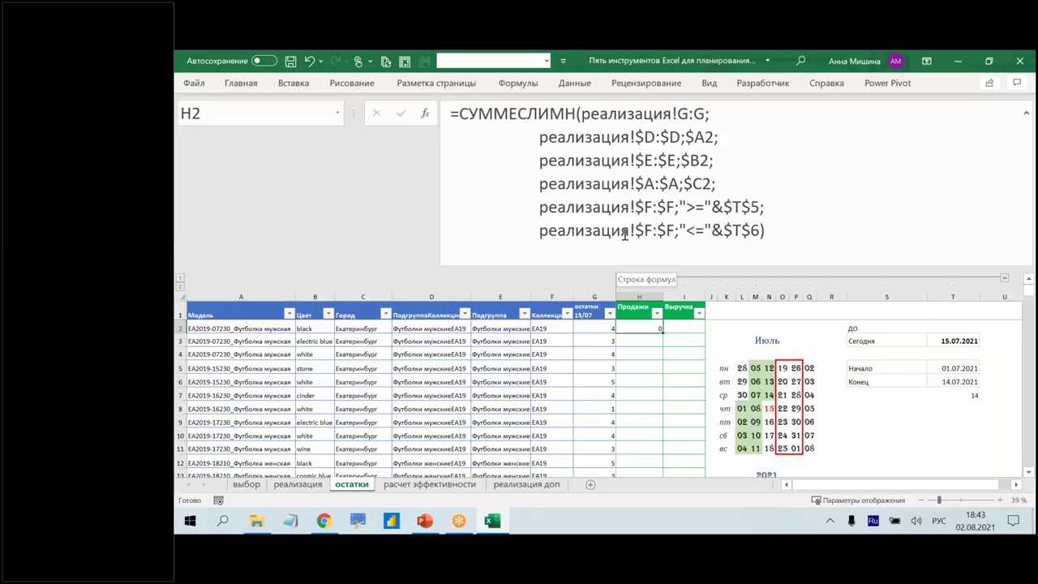
left_click_drag(459, 113, 565, 118)
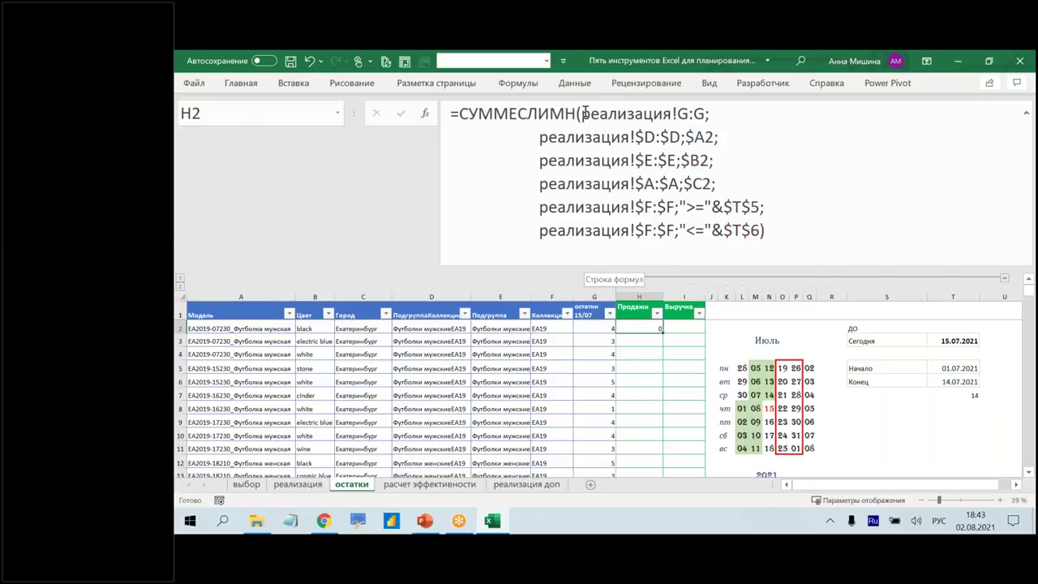
left_click_drag(581, 114, 708, 114)
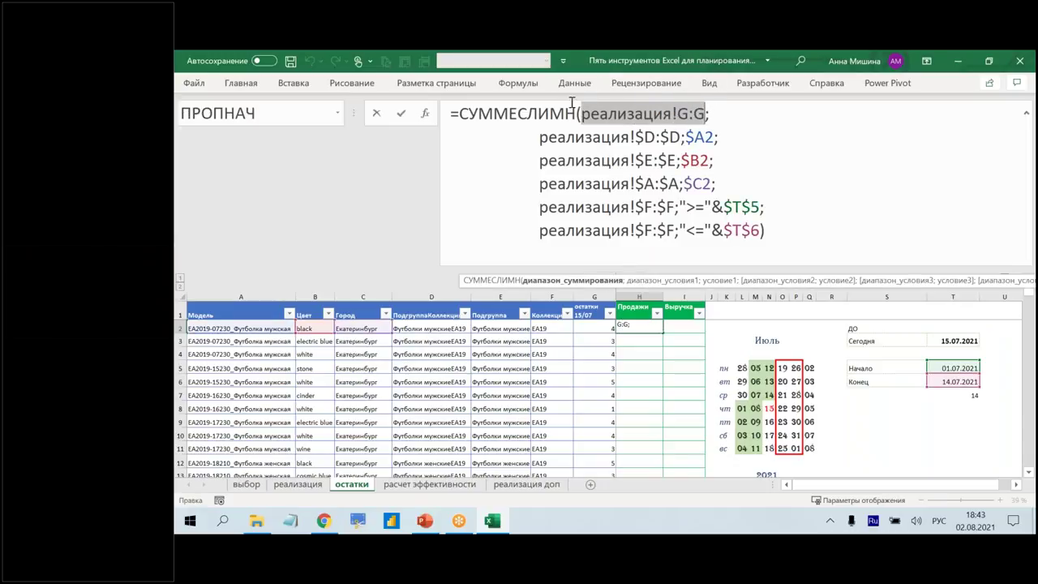
key("Escape")
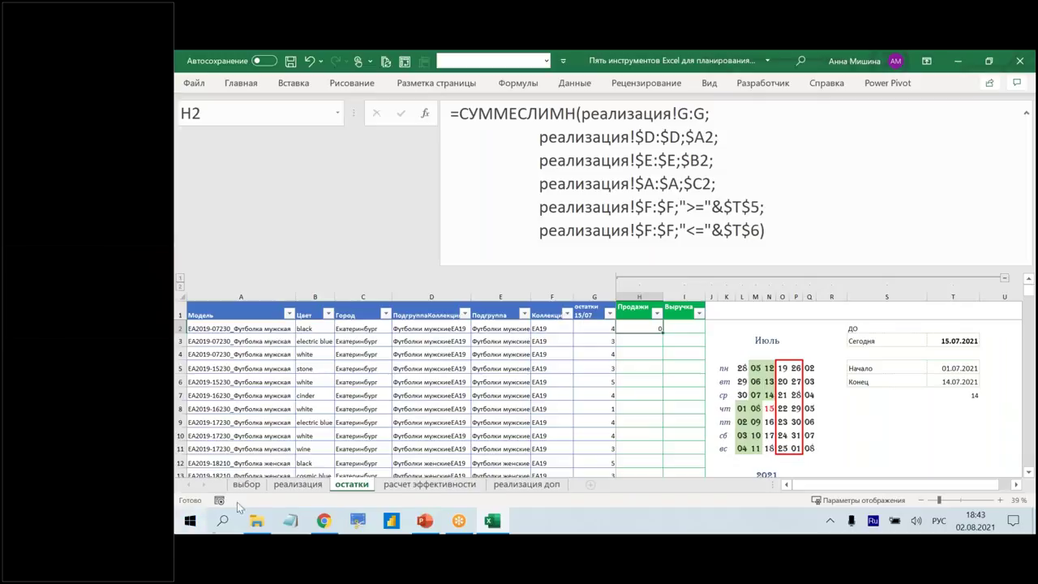
left_click(286, 487)
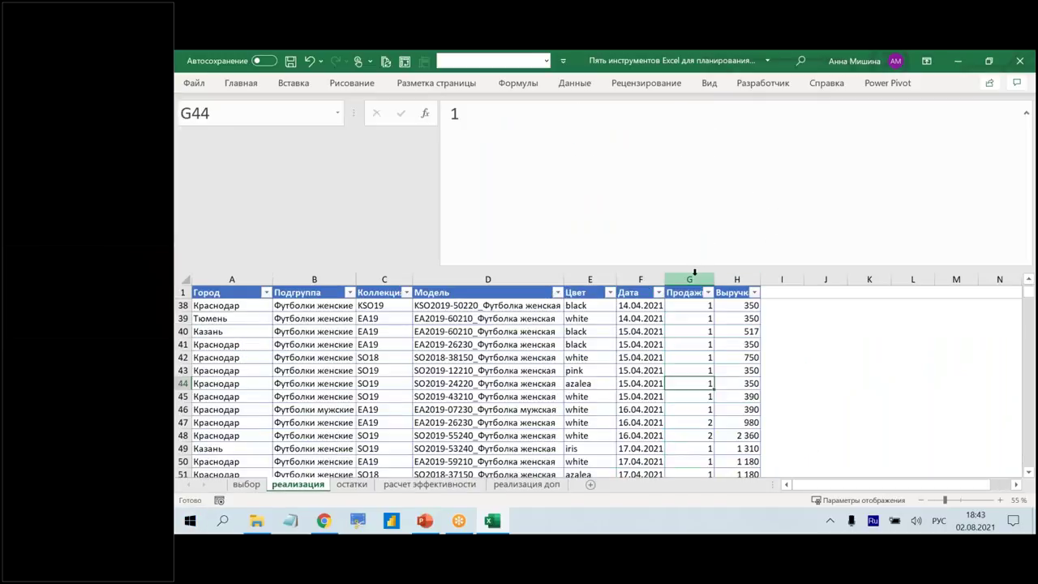
Check the реализация Продажи column, then review H2's first criterion range реализация!$D:$D.
left_click(694, 279)
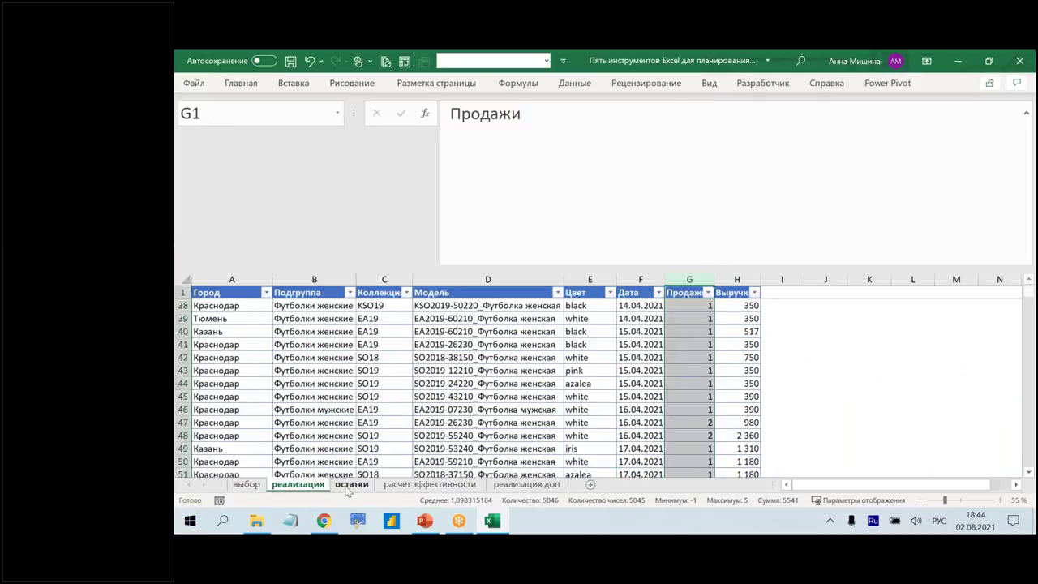
left_click(350, 485)
left_click_drag(540, 138, 718, 184)
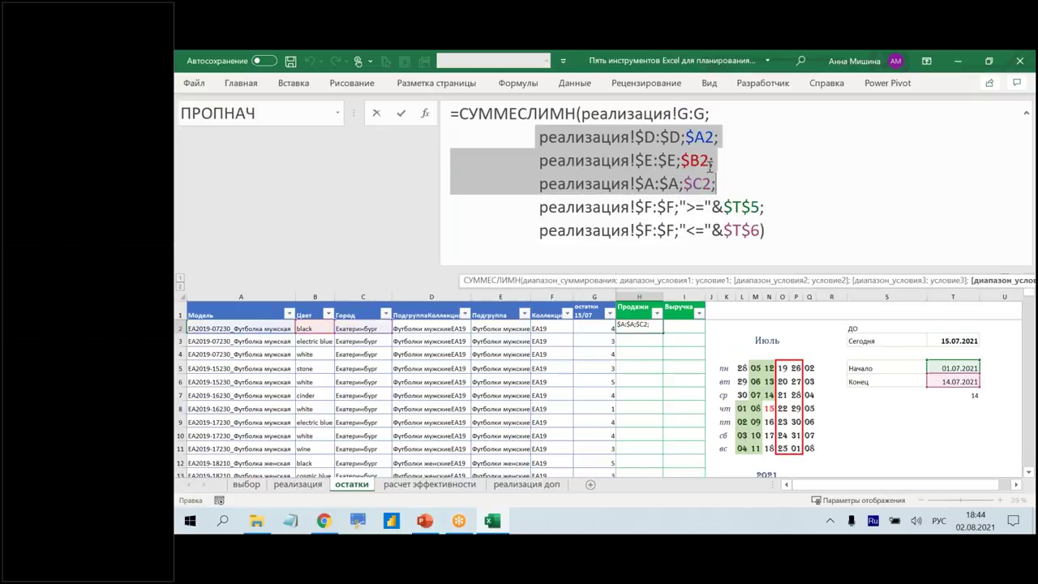
left_click_drag(686, 138, 694, 140)
left_click_drag(539, 138, 714, 137)
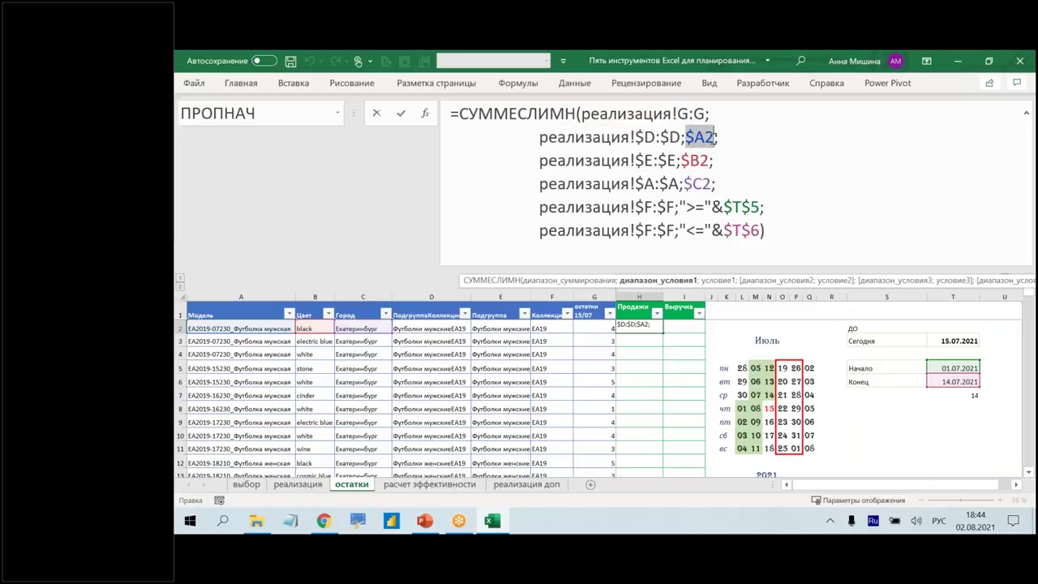
left_click(536, 161)
Review the $E:$E/$B2 and $A:$A/$C2 criteria, commit H2's formula, and view реализация.
left_click_drag(536, 161, 678, 160)
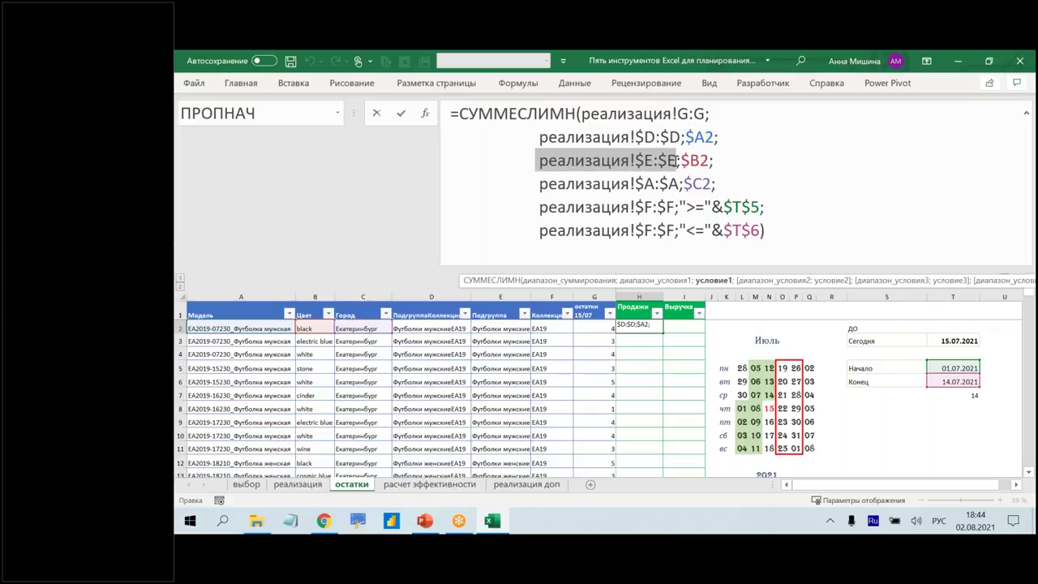
left_click_drag(681, 161, 710, 161)
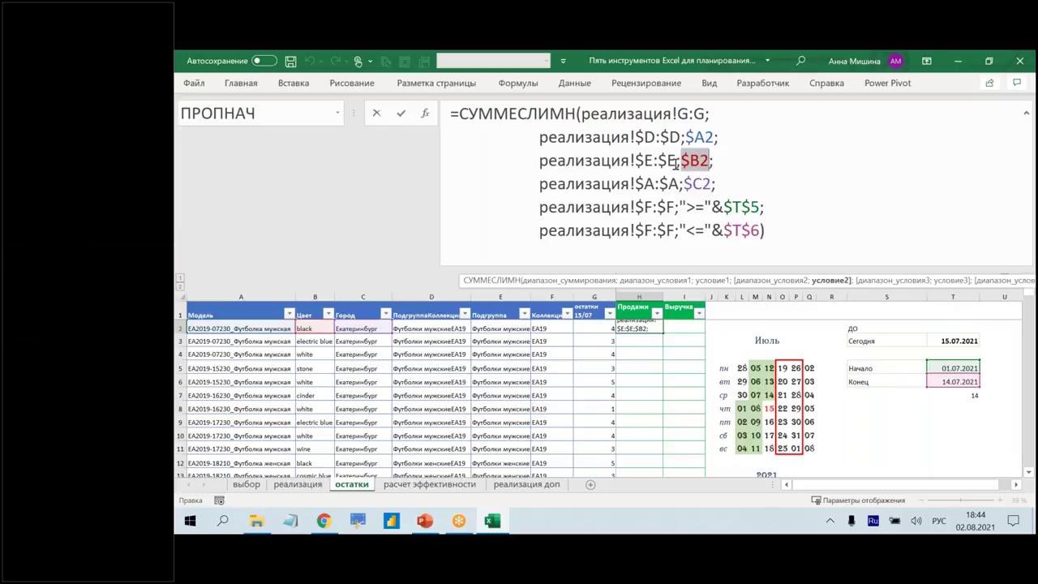
left_click_drag(537, 184, 679, 185)
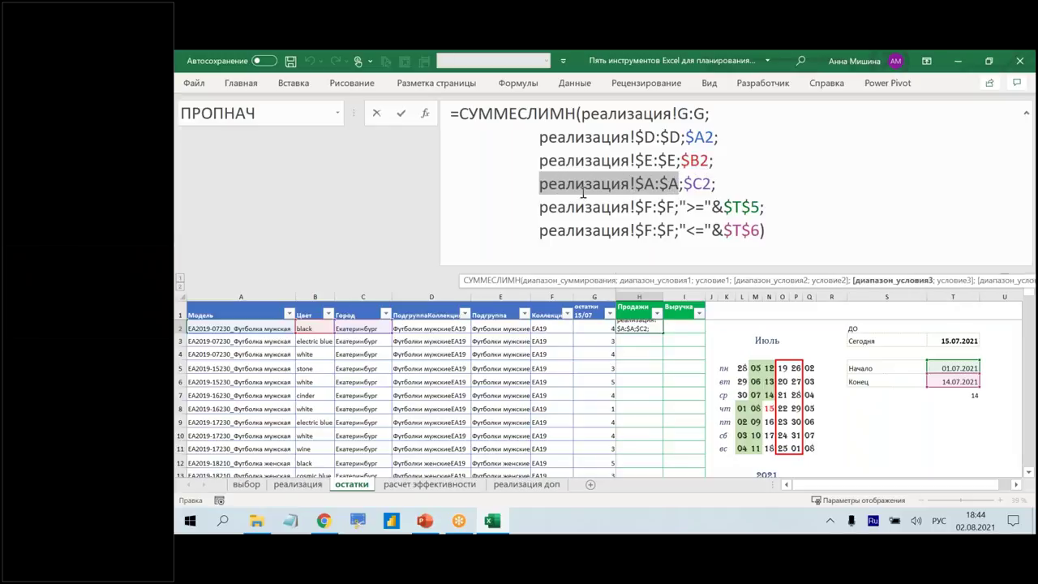
left_click_drag(684, 185, 711, 183)
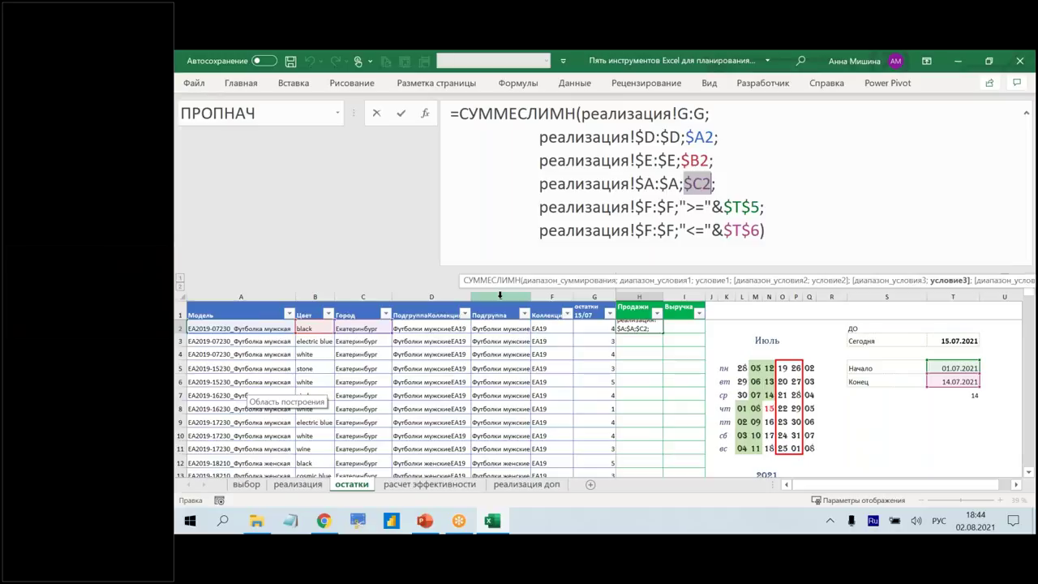
left_click(734, 179)
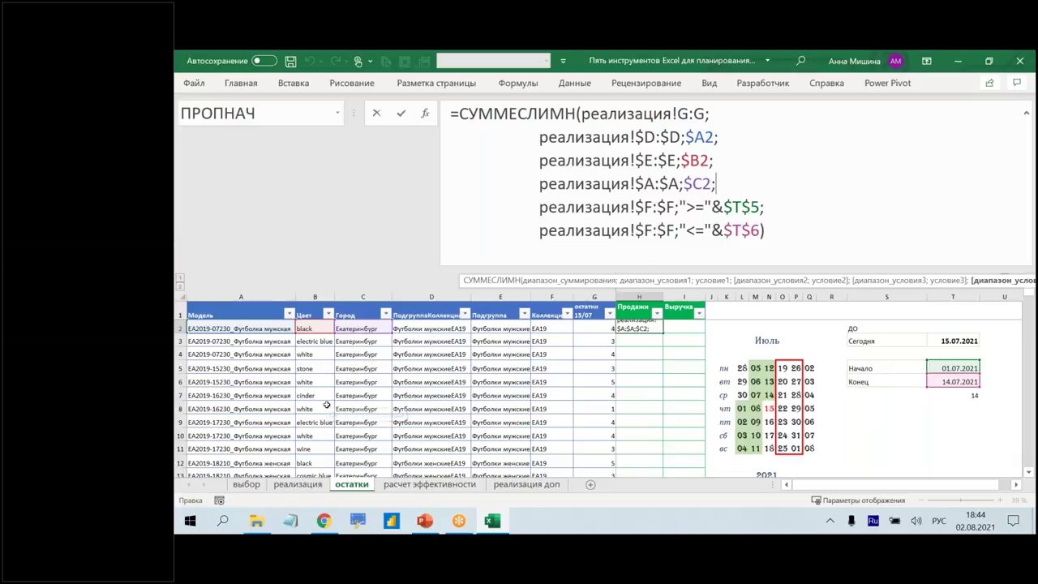
key("ctrl+Return")
left_click(298, 484)
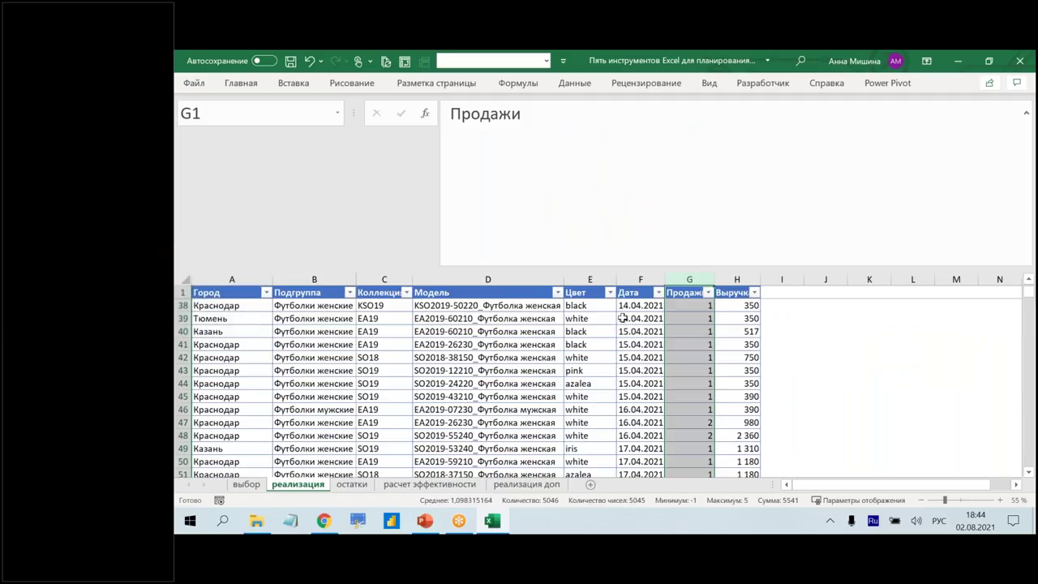
Check the dates in реализация's Дата column, then return to остатки without changing H2.
left_click(659, 293)
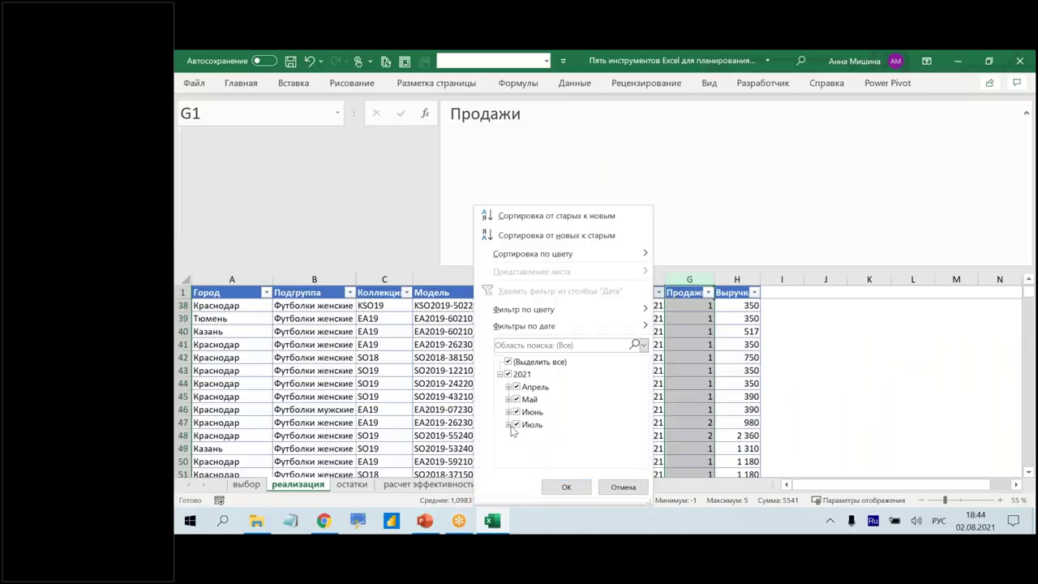
left_click(346, 482)
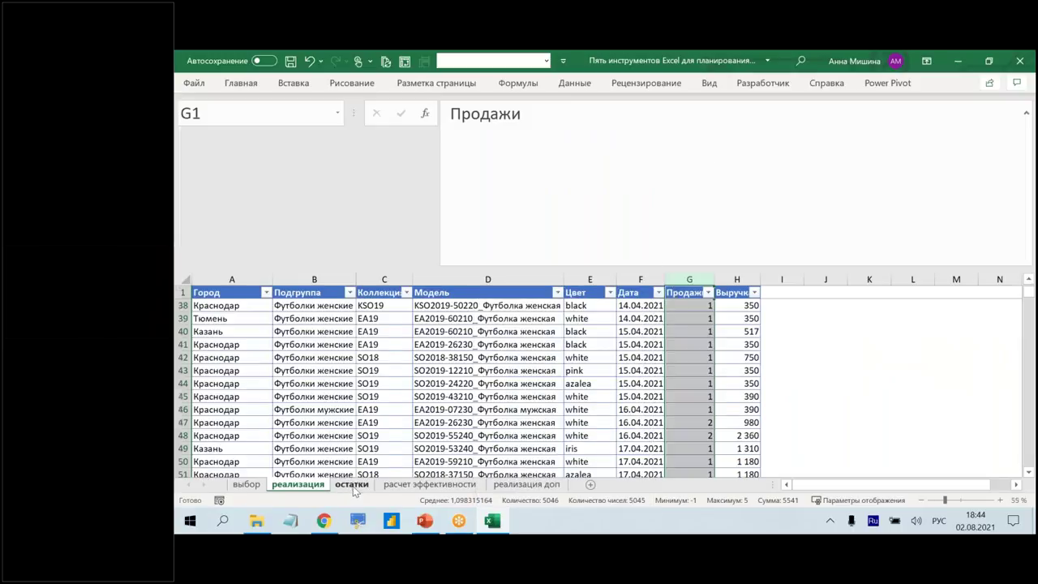
left_click(351, 484)
left_click(848, 237)
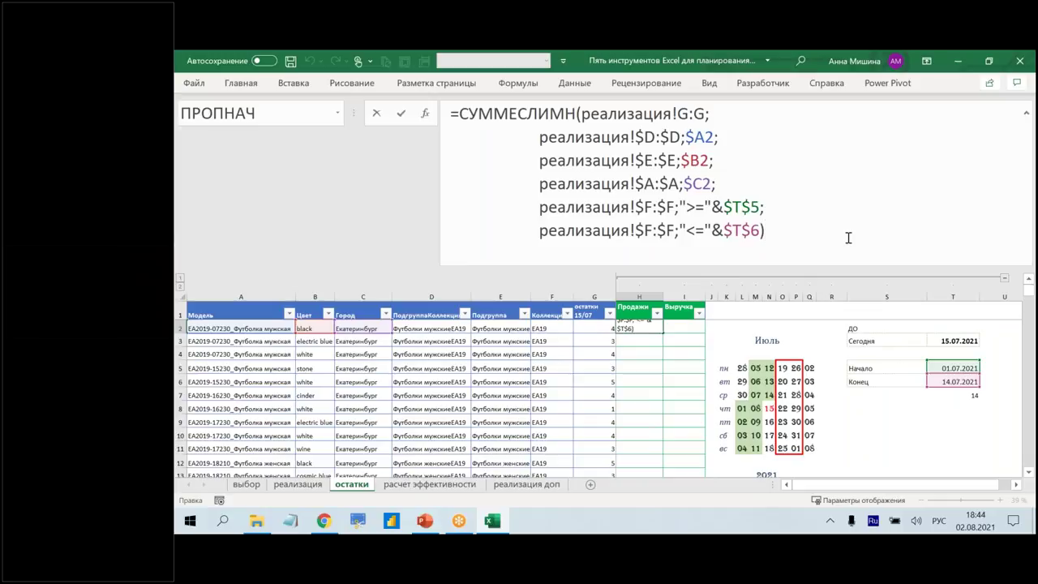
key("Escape")
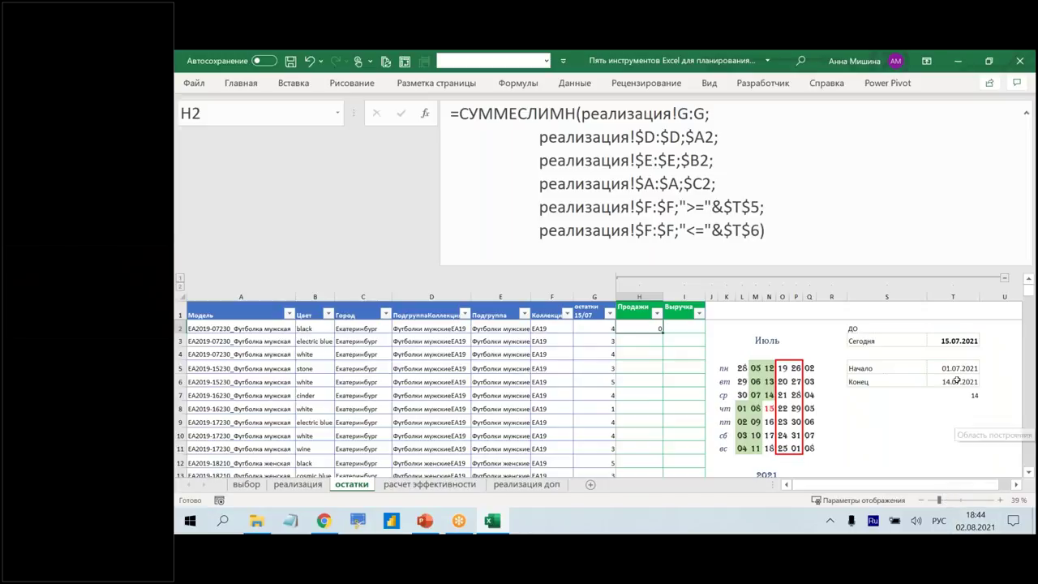
Inspect the today formula in T3 and the calendar date, then reconfirm H2's sales formula.
left_click(950, 339)
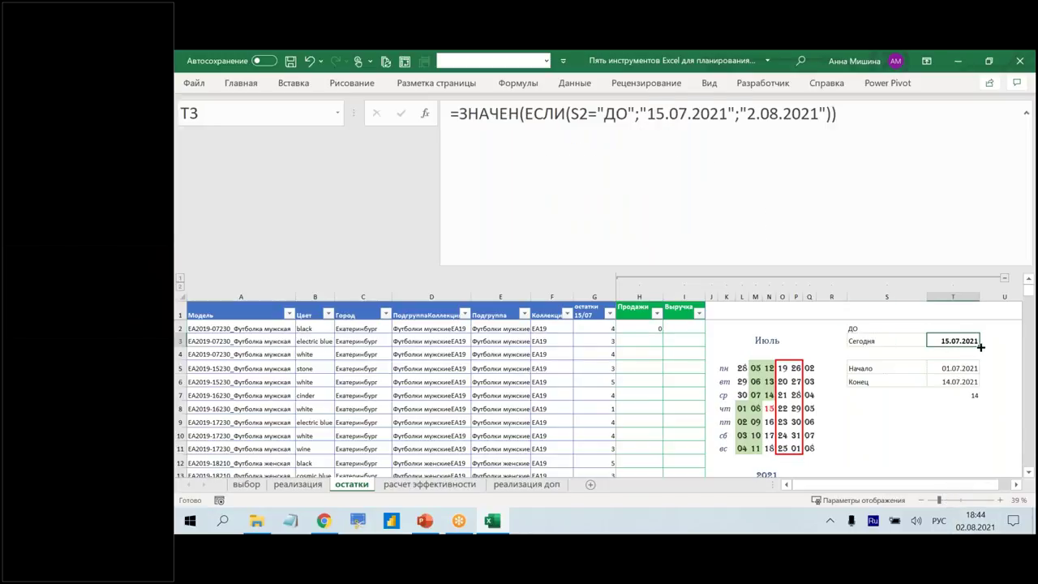
left_click(767, 408)
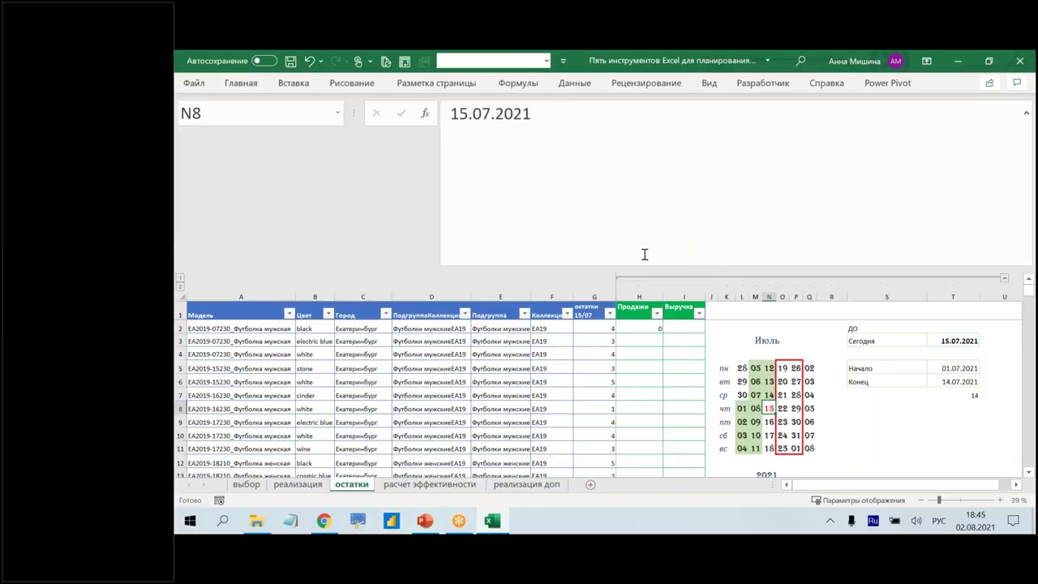
left_click(642, 329)
left_click(781, 233)
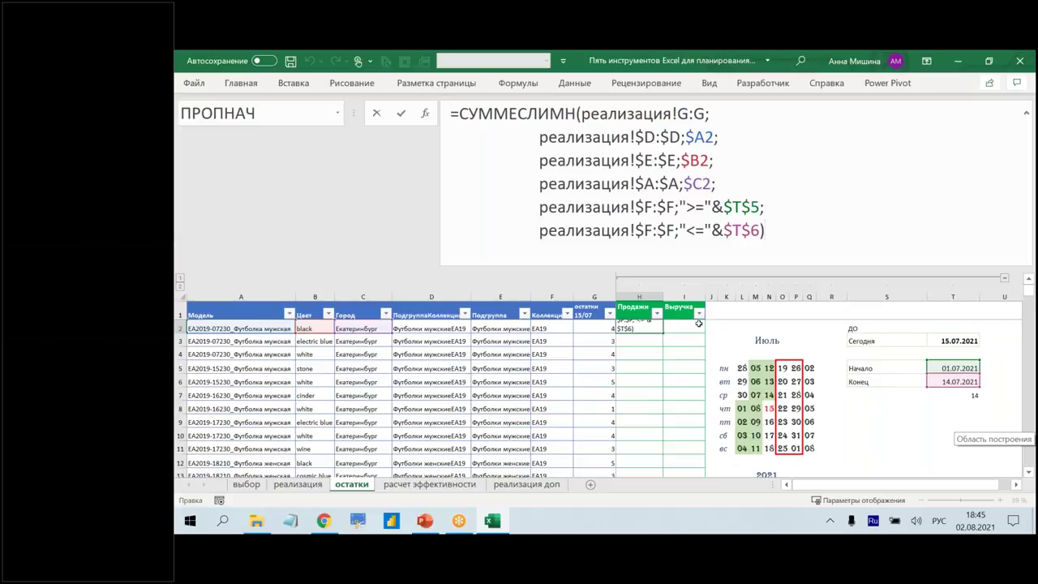
key("ctrl+Return")
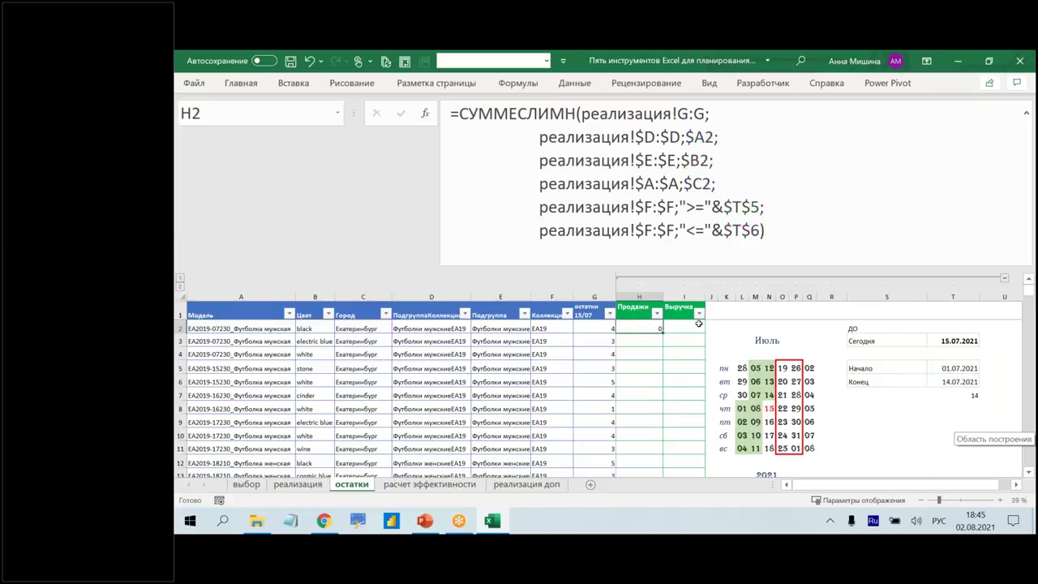
Copy H2's formula to I2 and fill the Продажи and Выручка formulas down the table.
left_click_drag(664, 333, 702, 333)
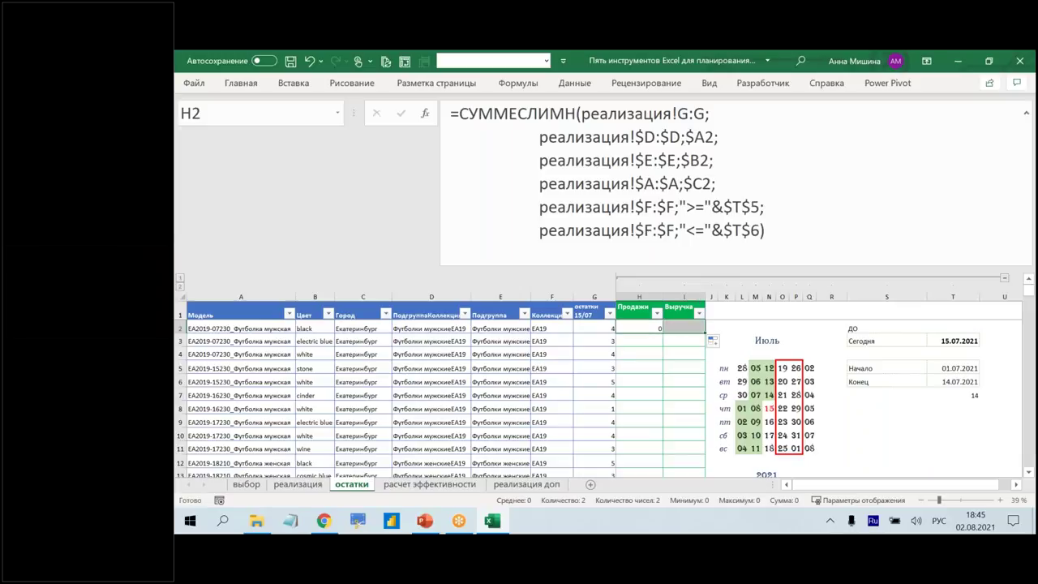
double_click(704, 332)
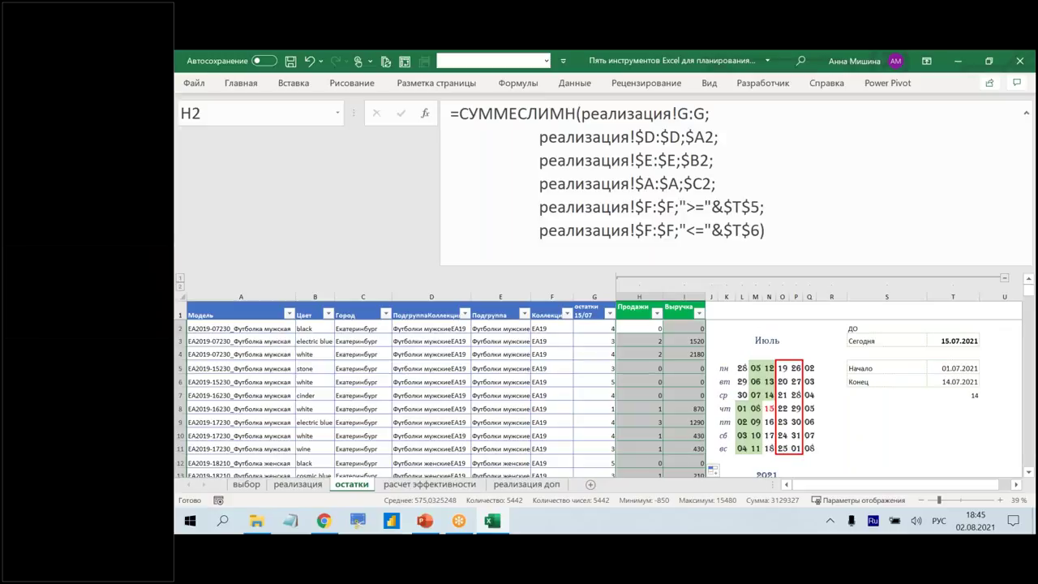
left_click_drag(710, 265, 709, 129)
left_click(500, 214)
left_click(565, 225)
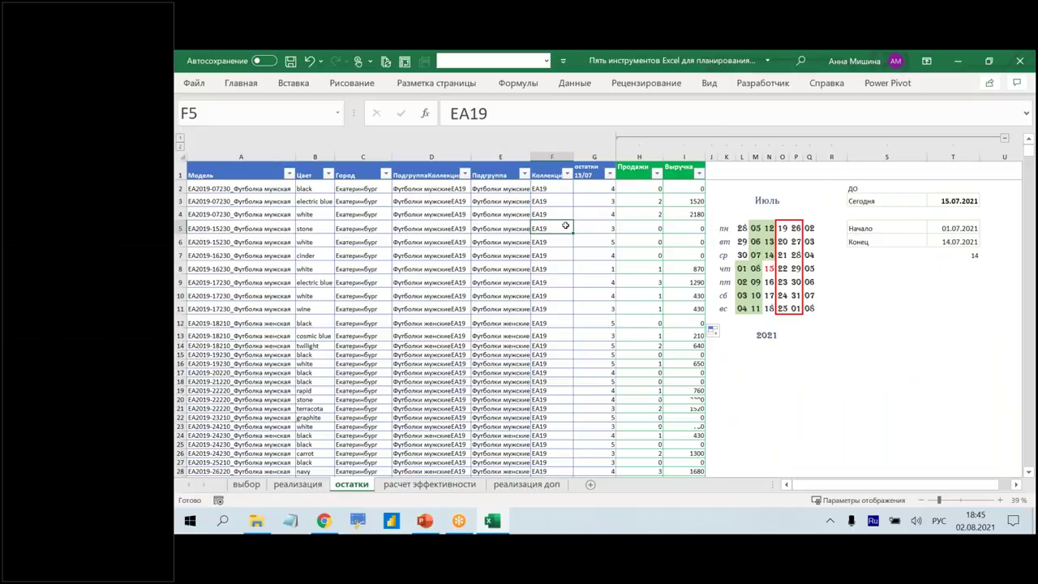
Compare the остатки 15/07 stock and Продажи results with the July calendar dates.
left_click_drag(588, 172, 591, 290)
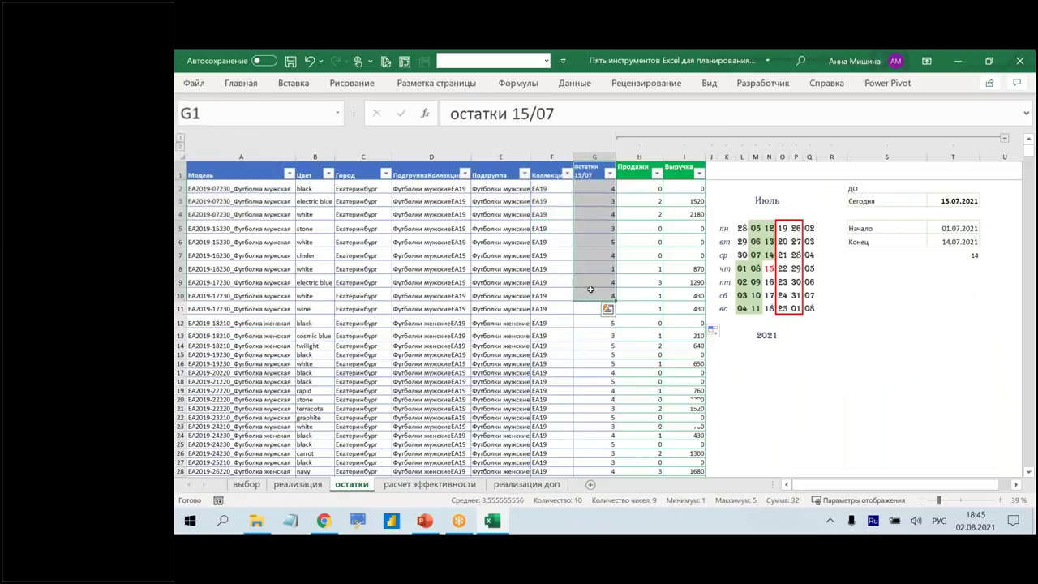
left_click(593, 256)
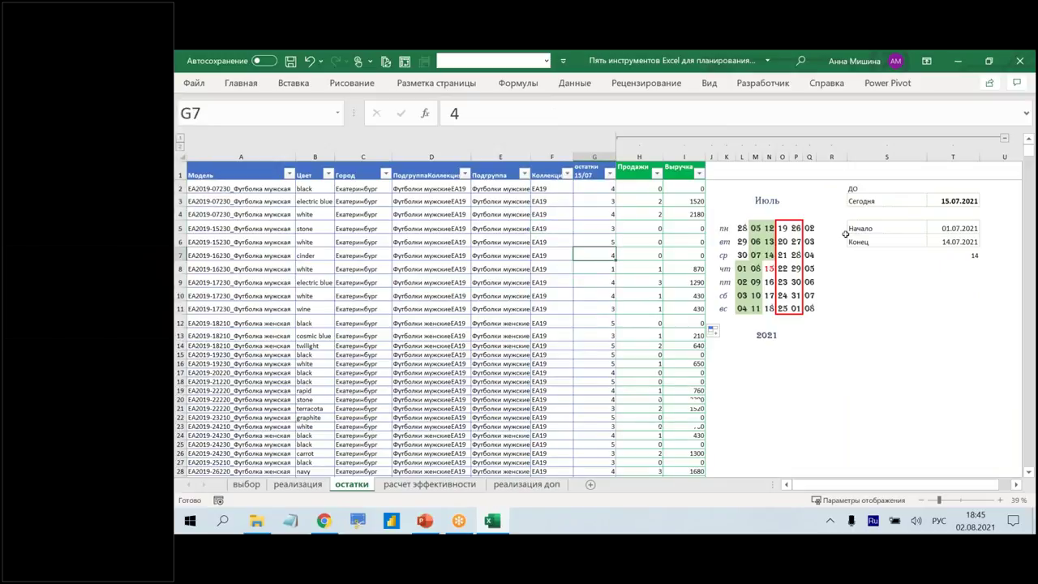
left_click(768, 268)
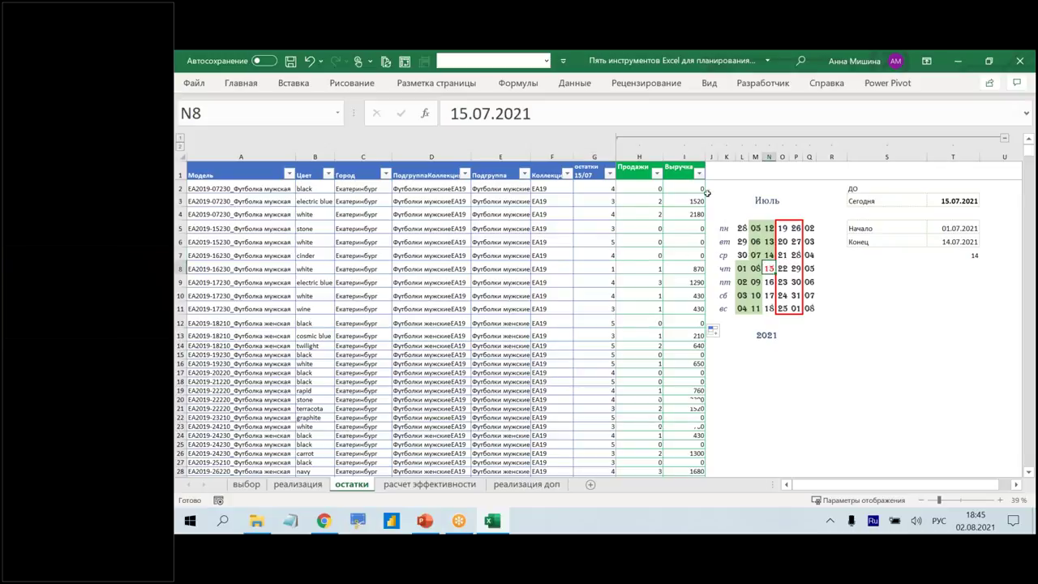
left_click_drag(636, 214, 638, 278)
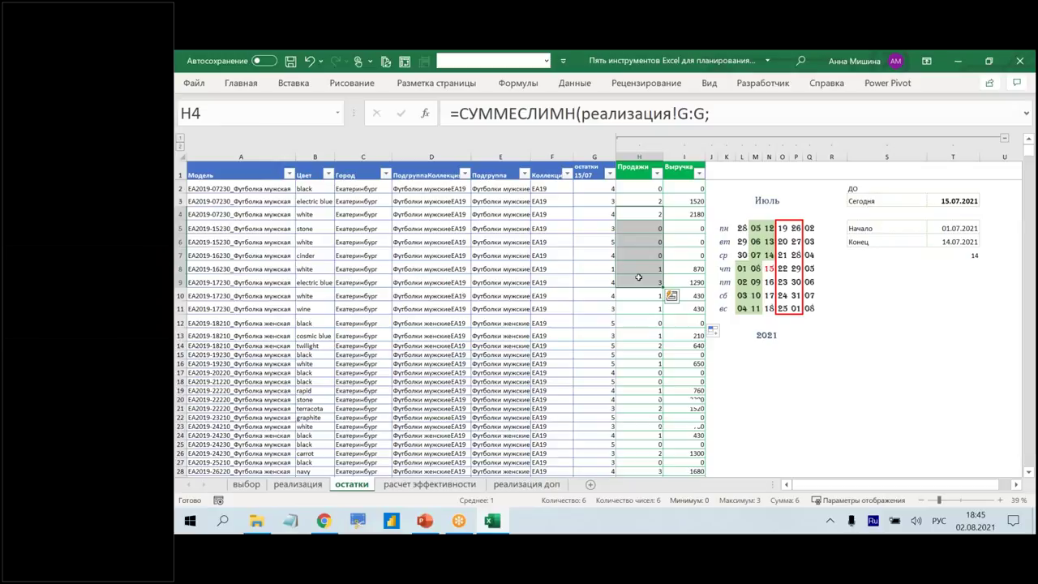
left_click_drag(741, 269, 756, 308)
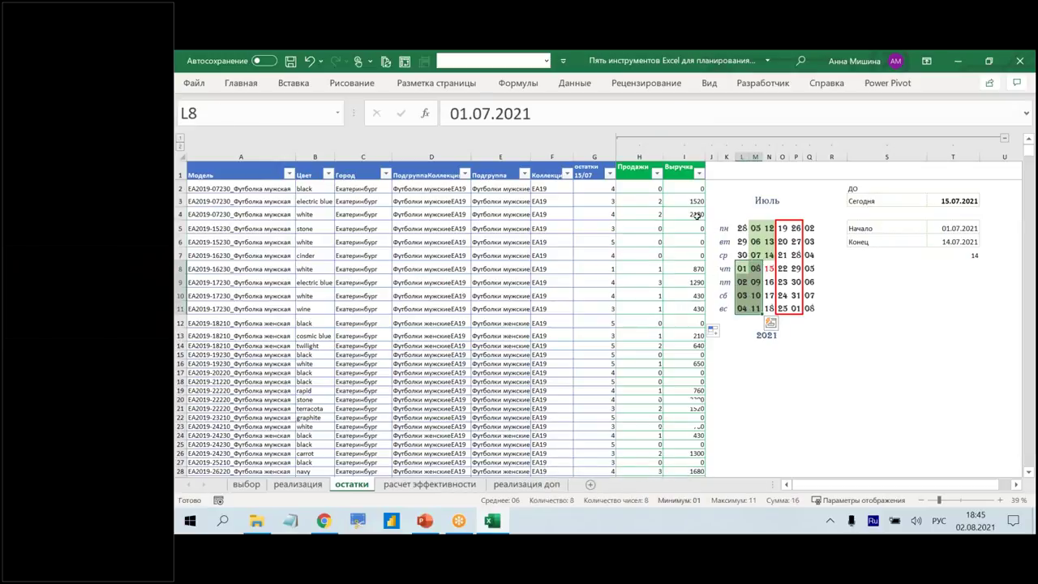
Inspect the I4 revenue and H4 sales formulas, then bring up the Insert ribbon.
left_click(694, 215)
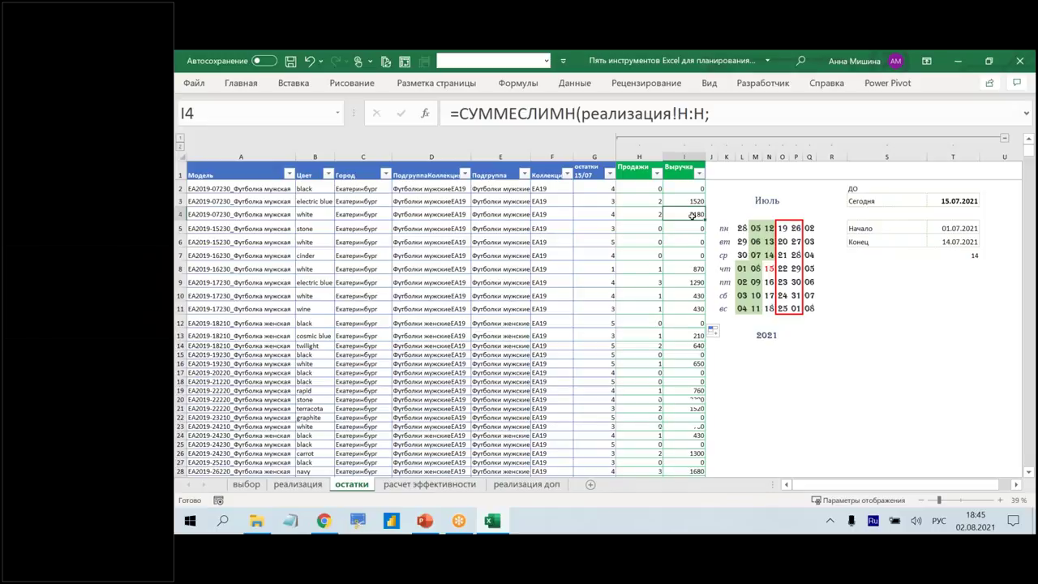
left_click(579, 202)
left_click(632, 215)
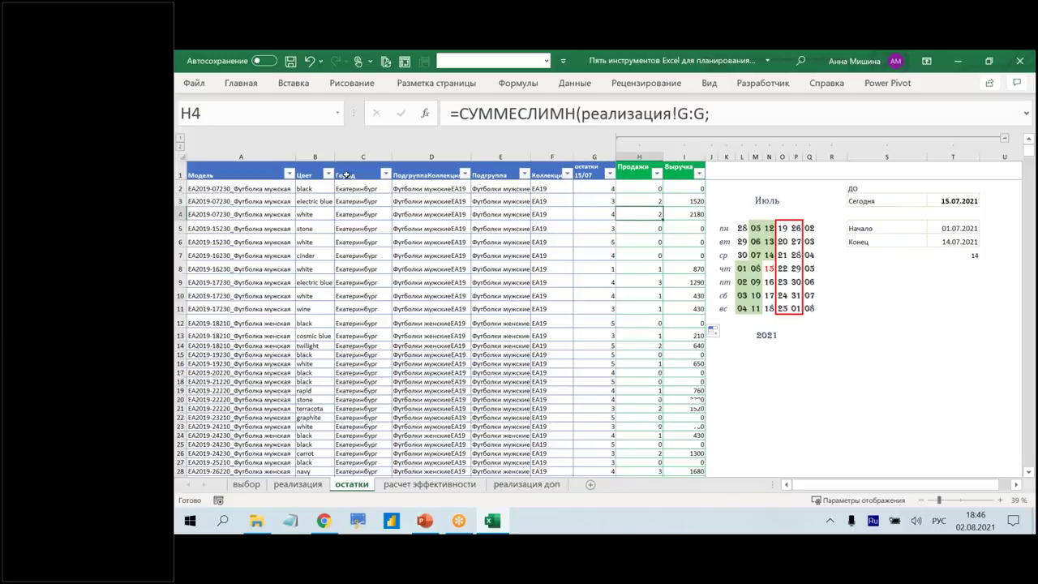
left_click(516, 215)
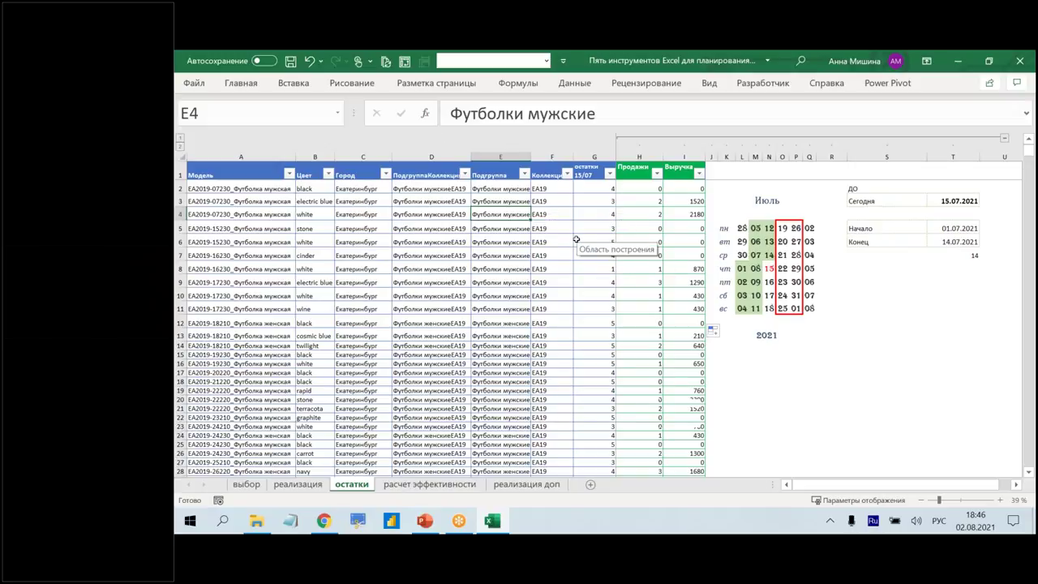
left_click(630, 218)
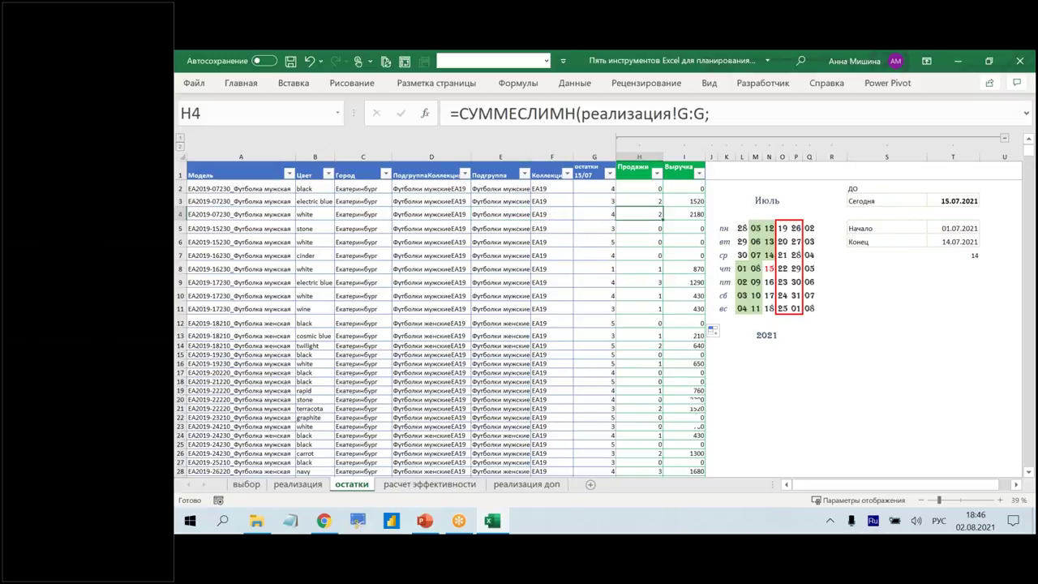
left_click(296, 84)
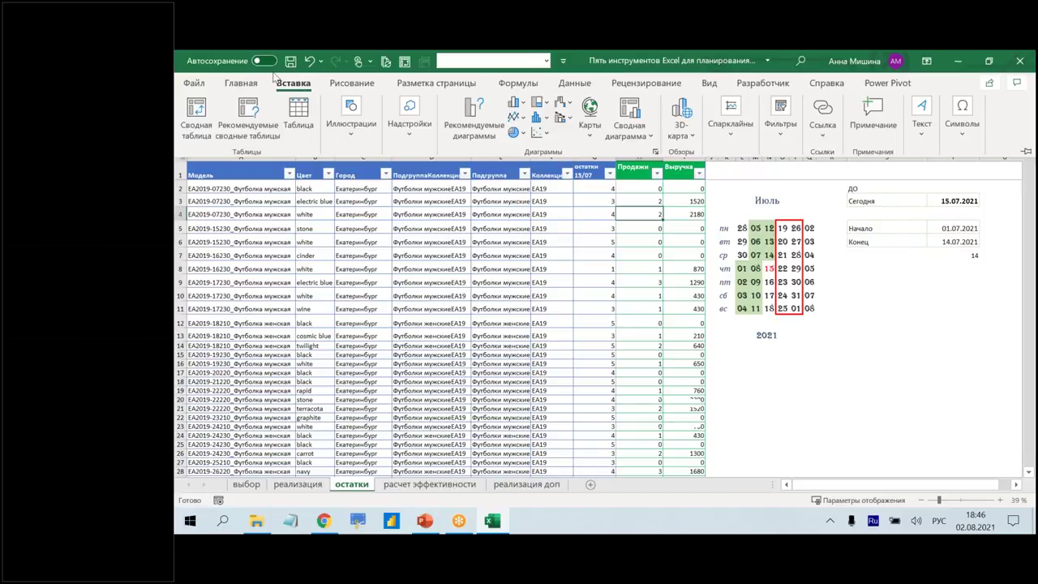
left_click(196, 113)
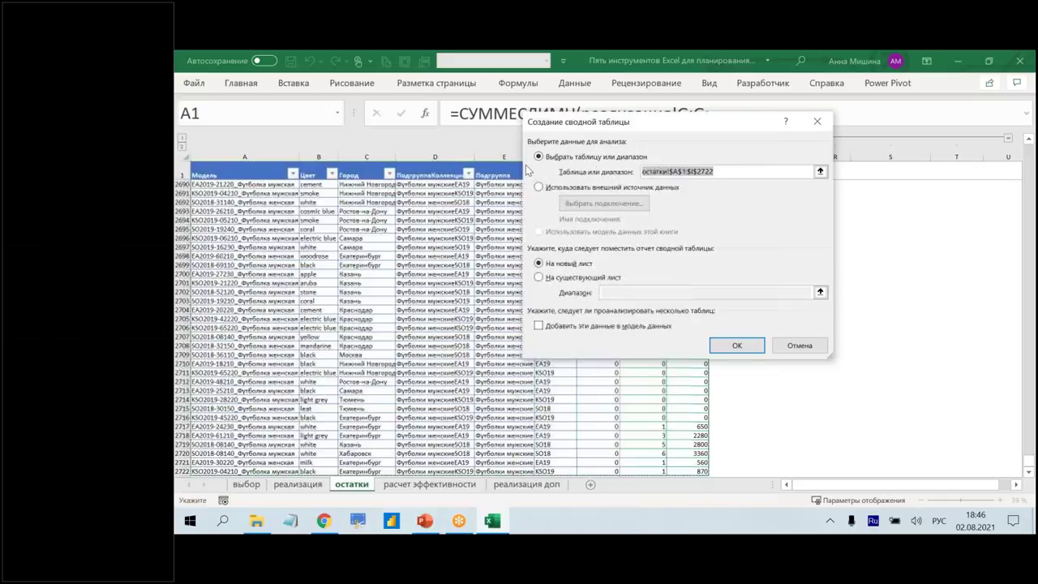
mouse_move(524, 135)
left_mouse_down()
mouse_move(795, 187)
mouse_move(837, 181)
left_mouse_up()
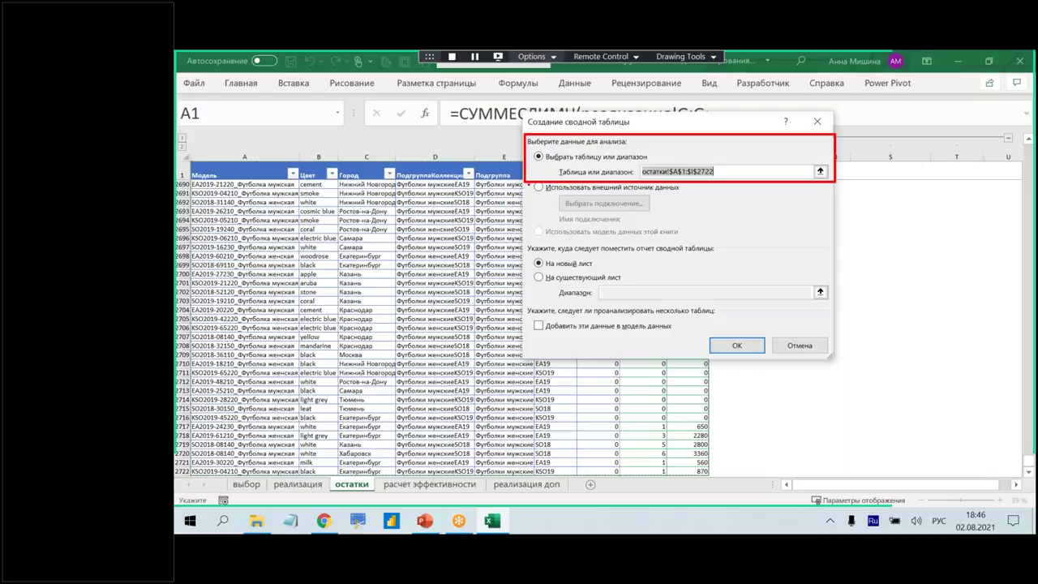
left_click_drag(531, 182, 701, 217)
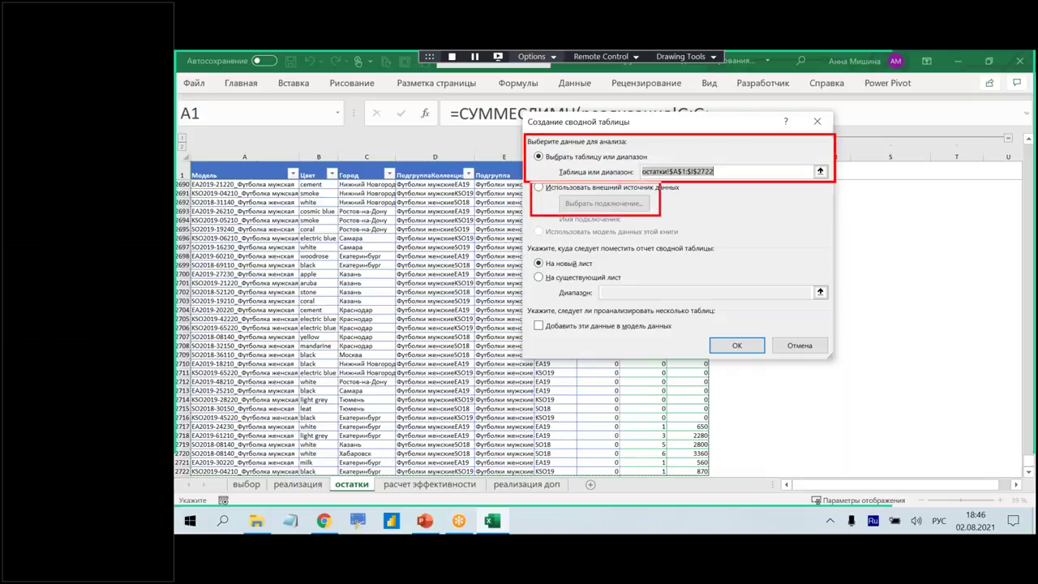
mouse_move(713, 199)
left_mouse_down()
mouse_move(741, 191)
mouse_move(740, 239)
mouse_move(798, 196)
mouse_move(794, 217)
mouse_move(819, 245)
left_mouse_up()
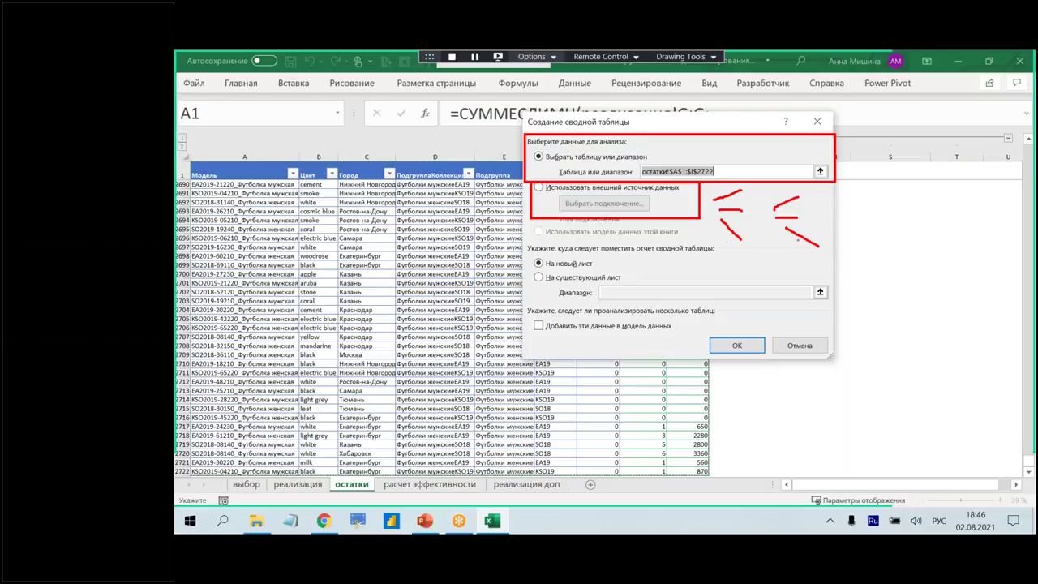
left_click_drag(523, 301, 719, 342)
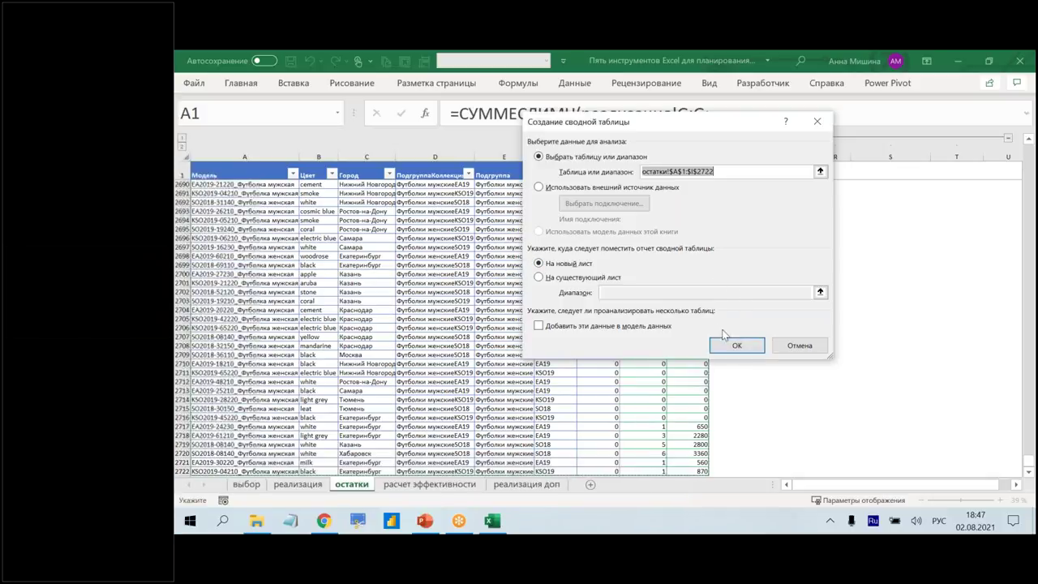
Create the PivotTable on a new sheet Лист1 placed after остатки.
left_click(737, 347)
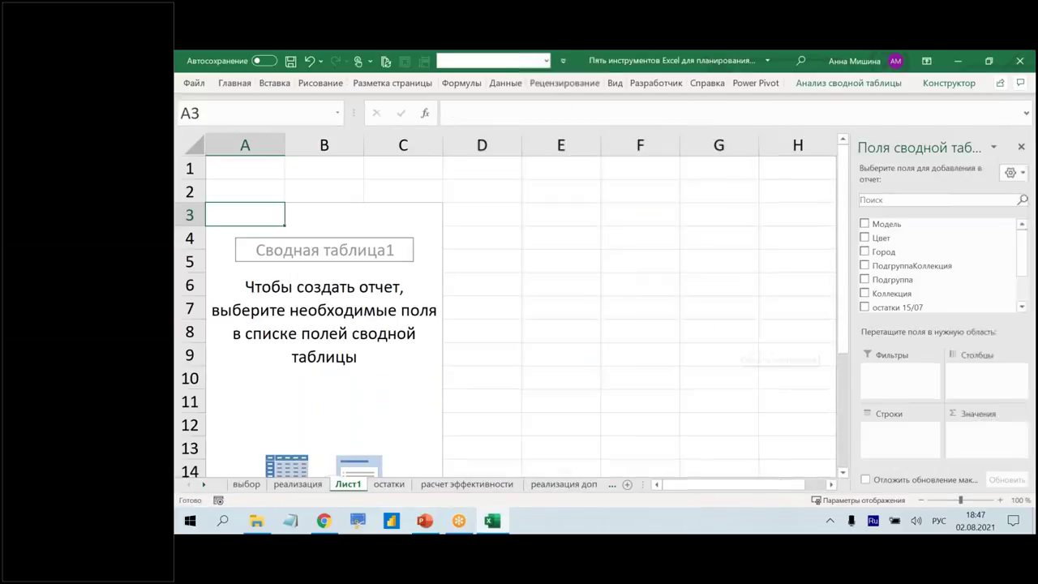
left_click_drag(345, 491, 422, 486)
left_click(277, 243)
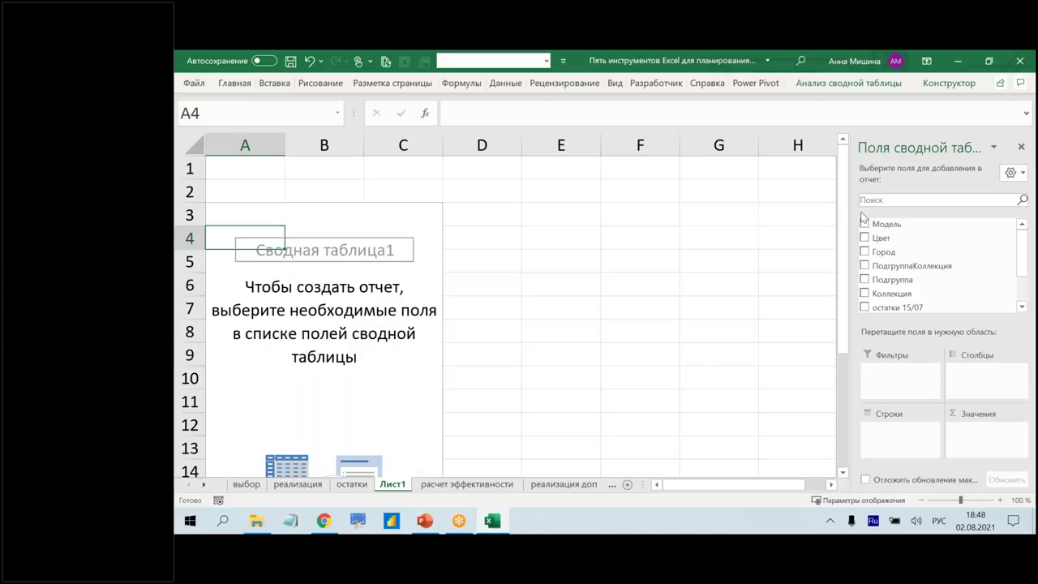
left_click_drag(849, 215, 723, 214)
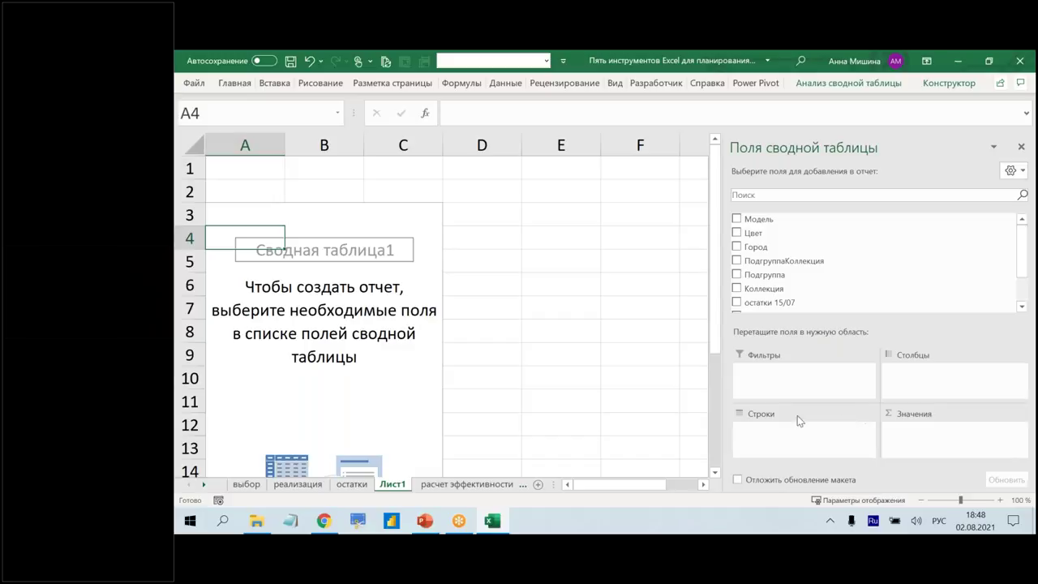
Put Подгруппа and Коллекция in rows and sum остатки 15/07, Продажи and Выручка as values.
left_click(736, 275)
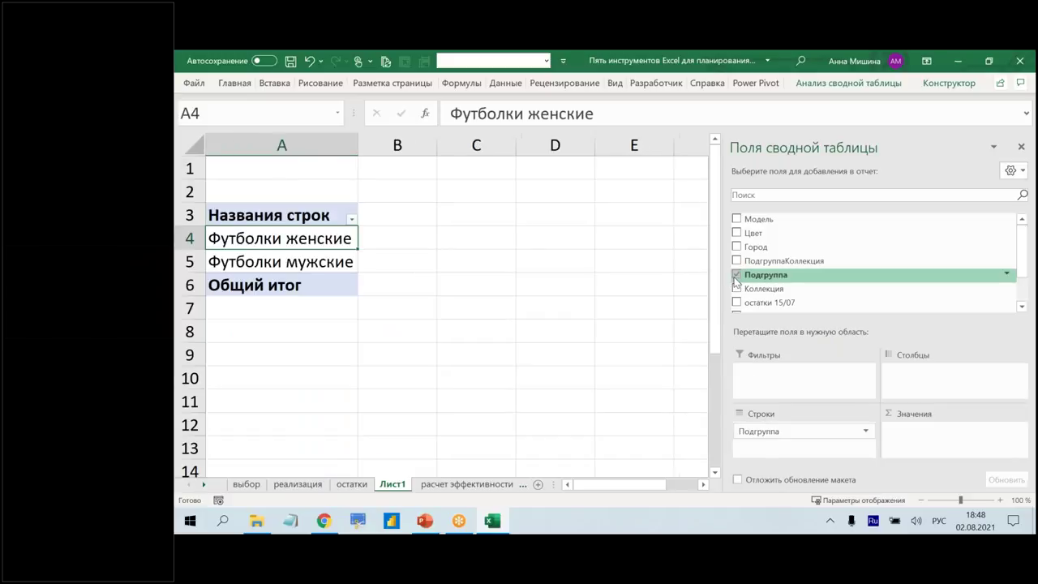
left_click(736, 288)
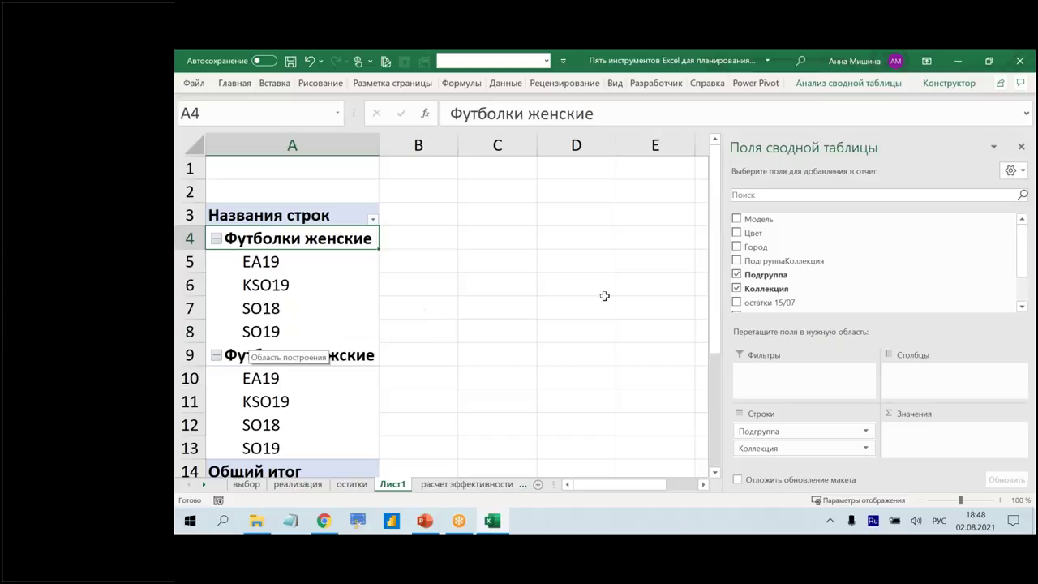
scroll(811, 274, "down", 1)
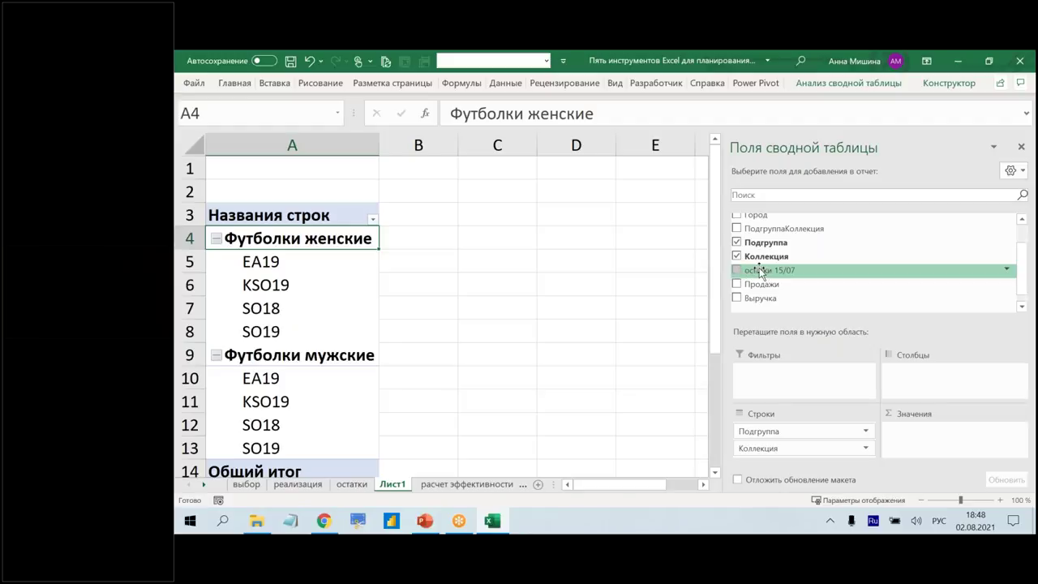
left_click_drag(728, 261, 809, 279)
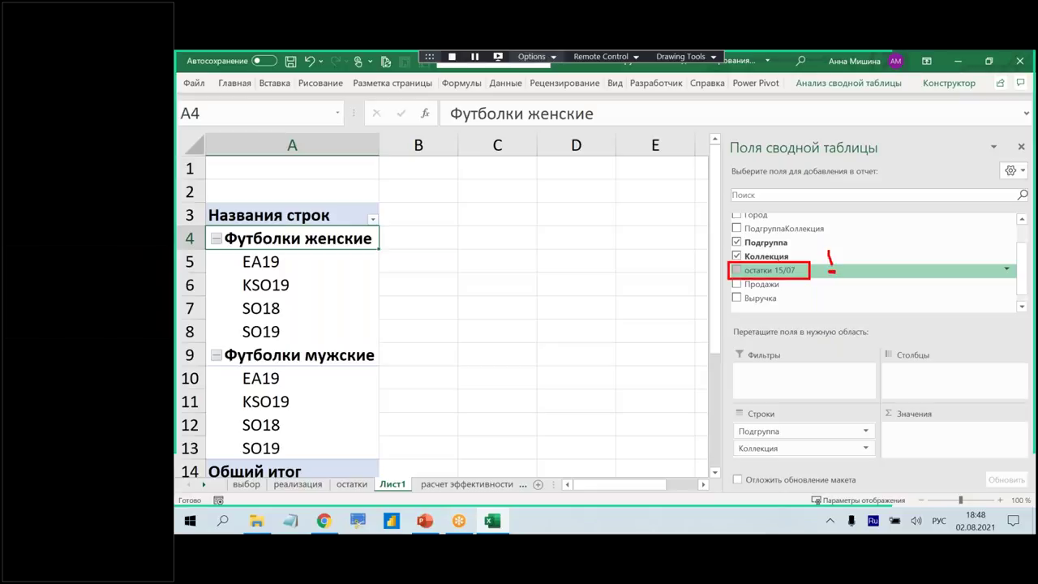
left_click_drag(769, 270, 916, 438)
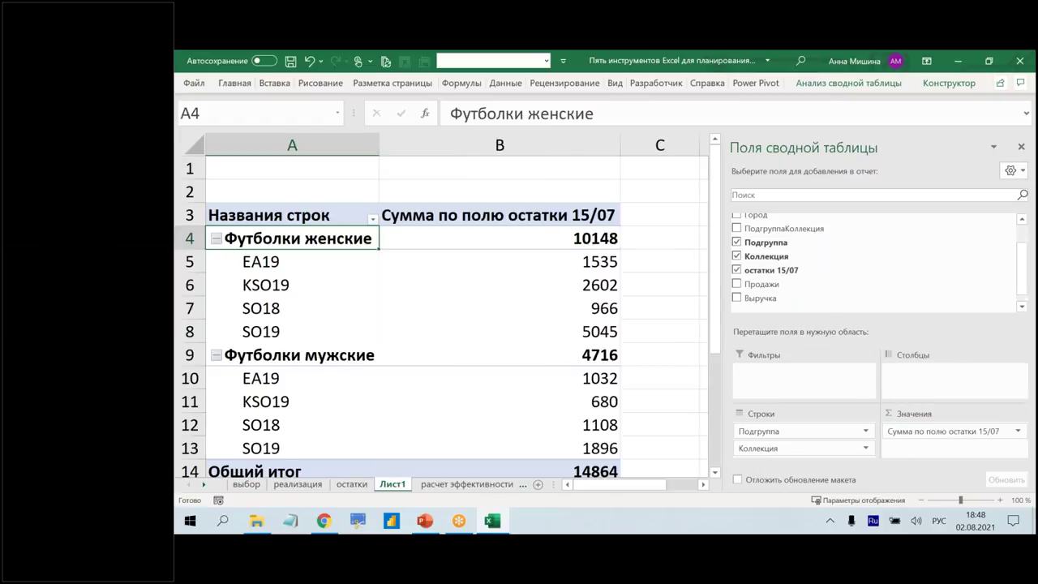
left_click(737, 285)
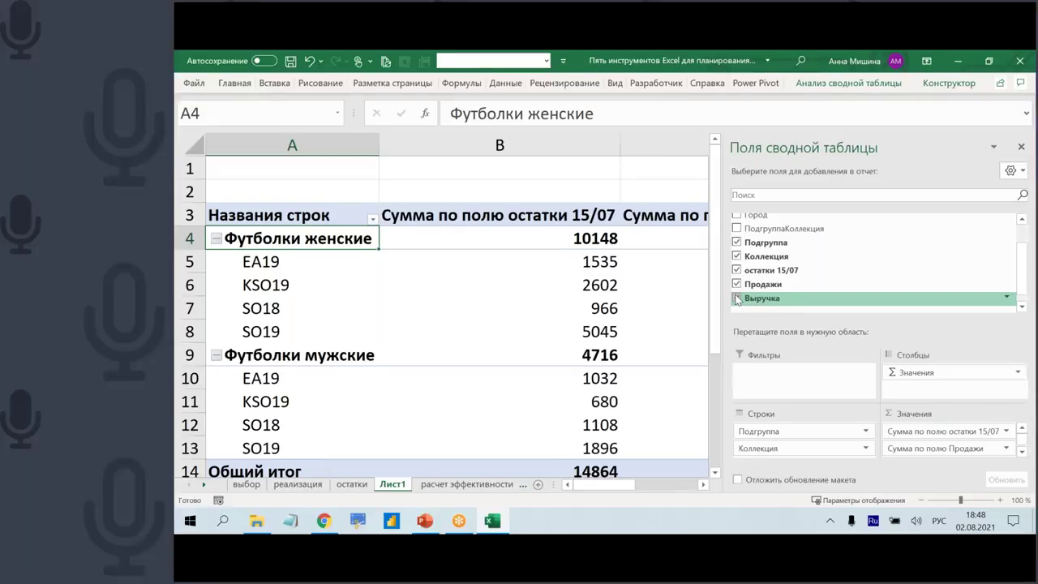
left_click(737, 300)
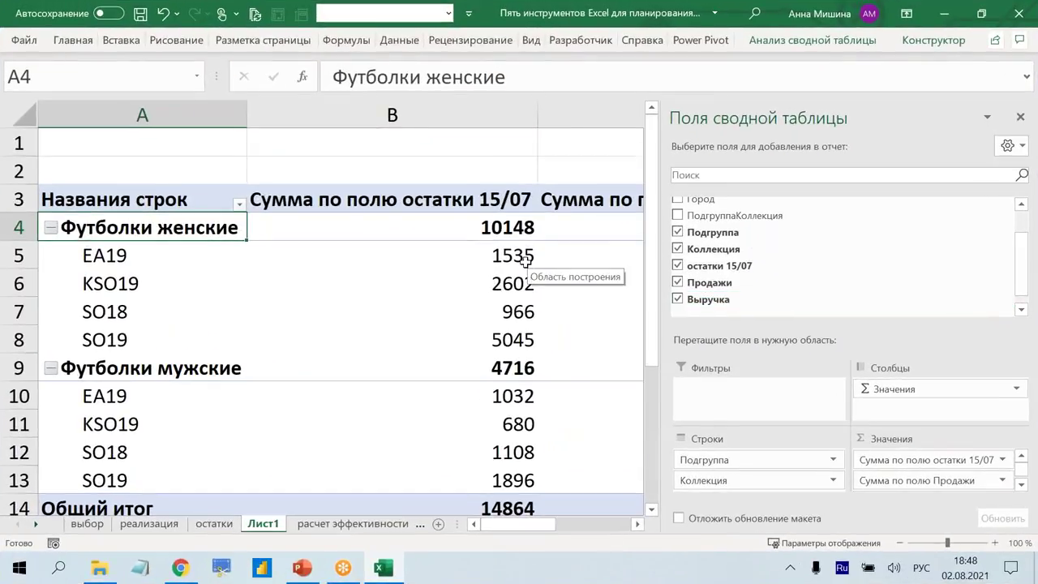
scroll(526, 260, "down", 1)
scroll(526, 260, "down", 1)
scroll(526, 260, "down", 2)
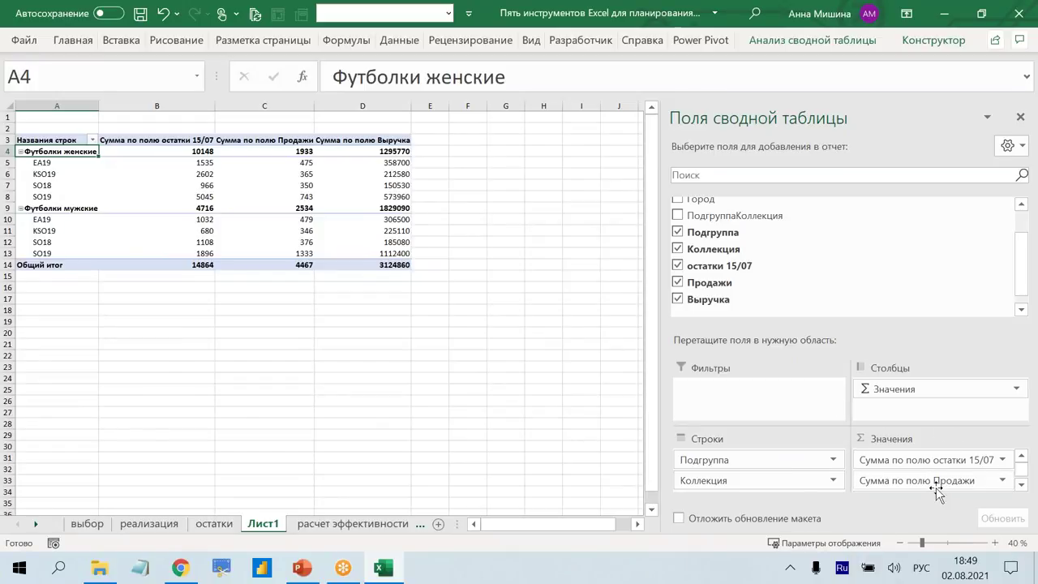
Rename the остатки 15/07 value header to Ост.
left_click_drag(154, 140, 170, 242)
left_click_drag(298, 152, 300, 242)
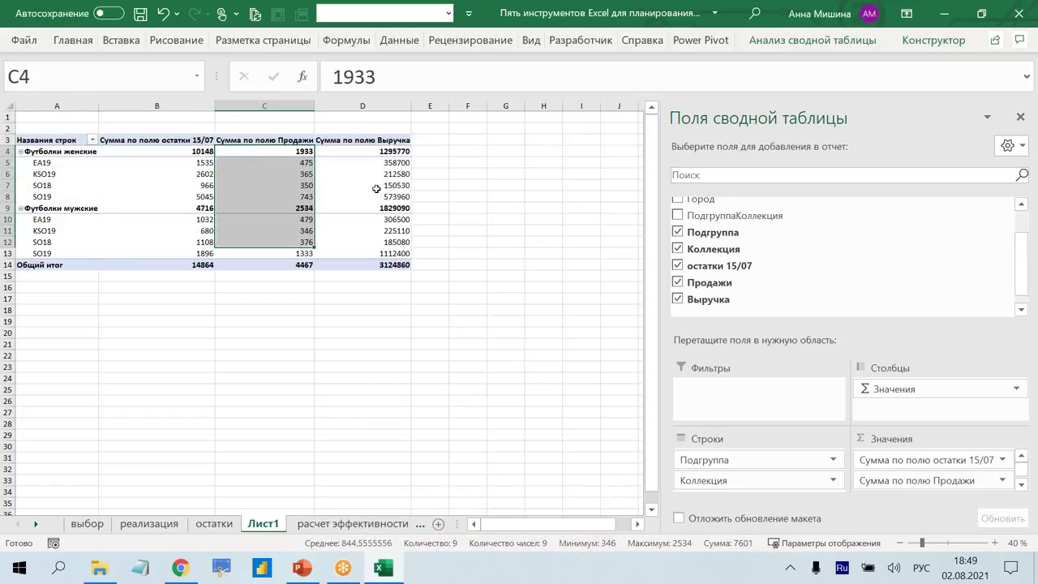
left_click_drag(375, 186, 387, 252)
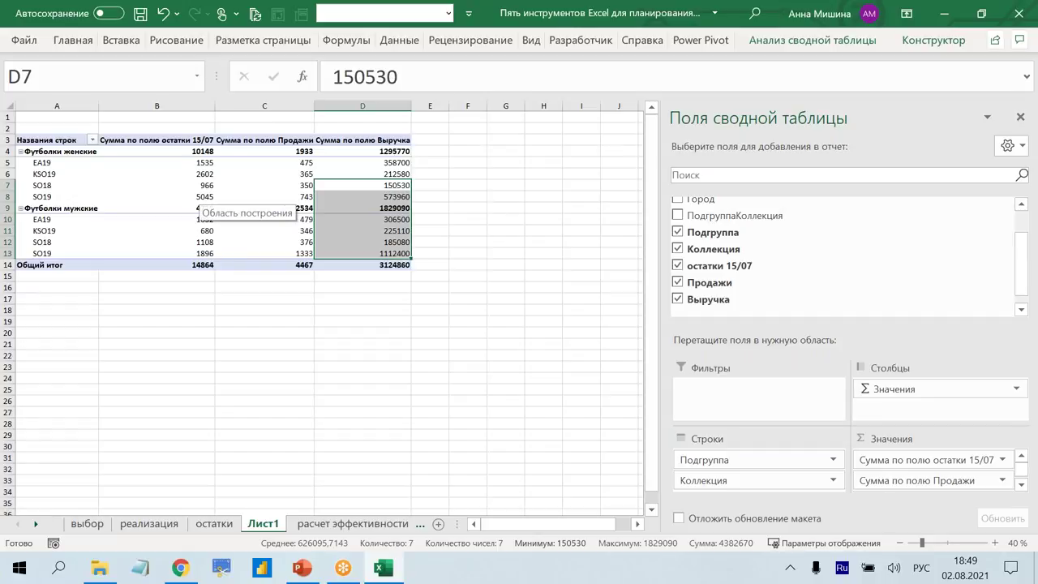
left_click(173, 140)
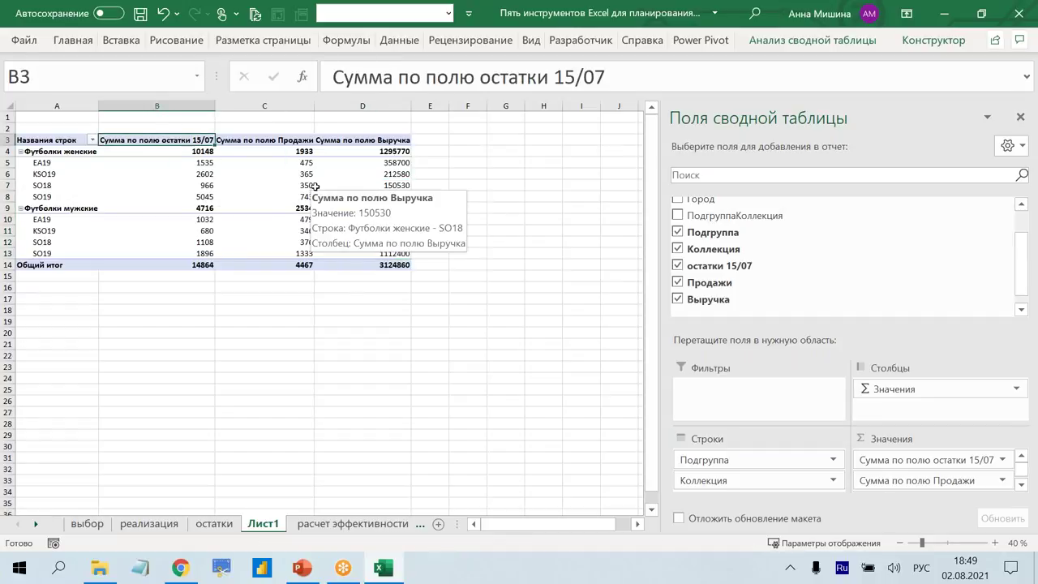
type("Ост")
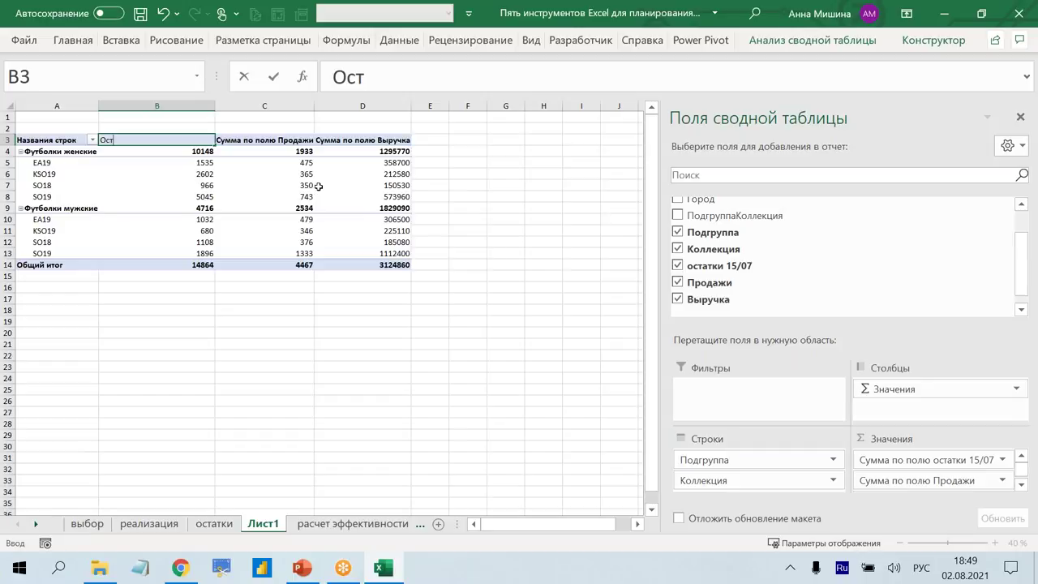
left_click(243, 184)
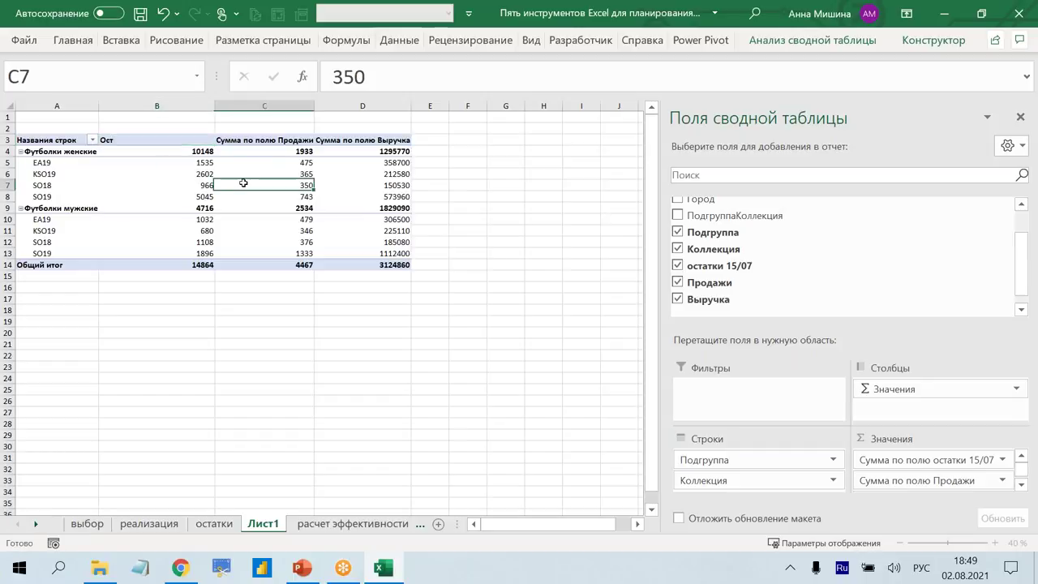
Rename the Продажи value header to Продажи, dismissing the duplicate-name warning.
left_click(263, 142)
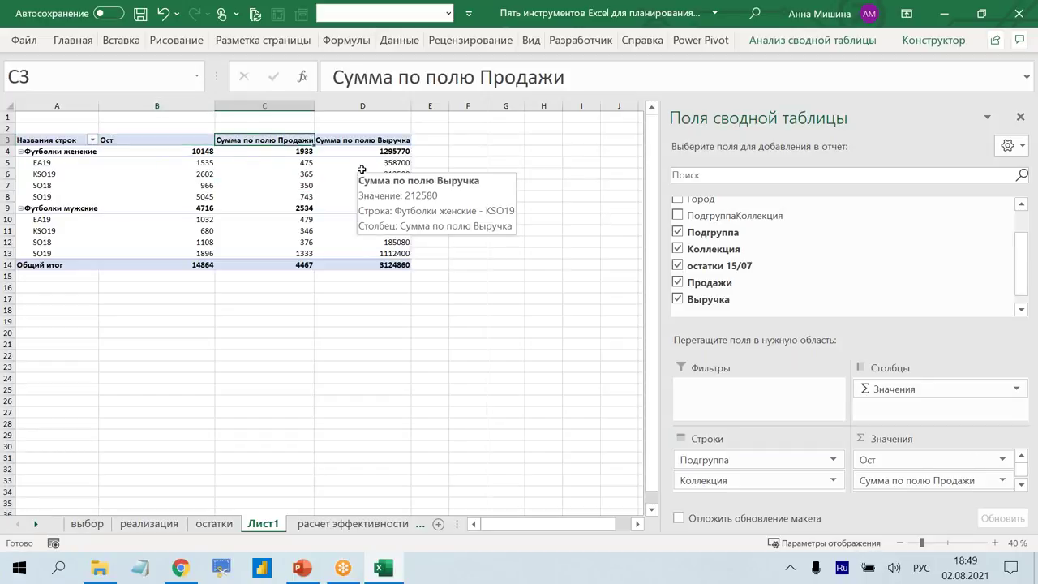
type("Прд")
key("BackSpace")
type("одажи")
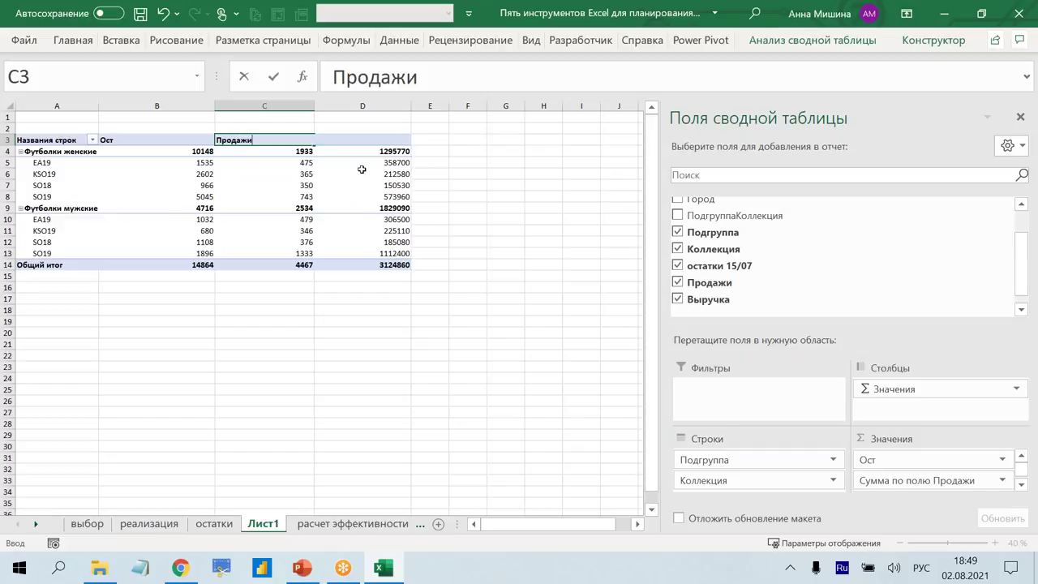
key("Return")
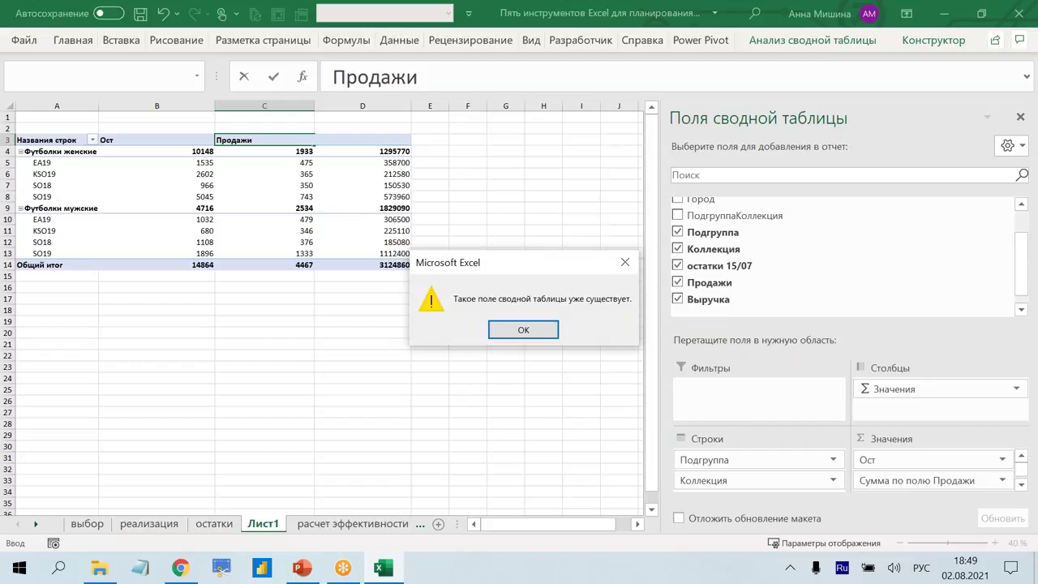
key("Return")
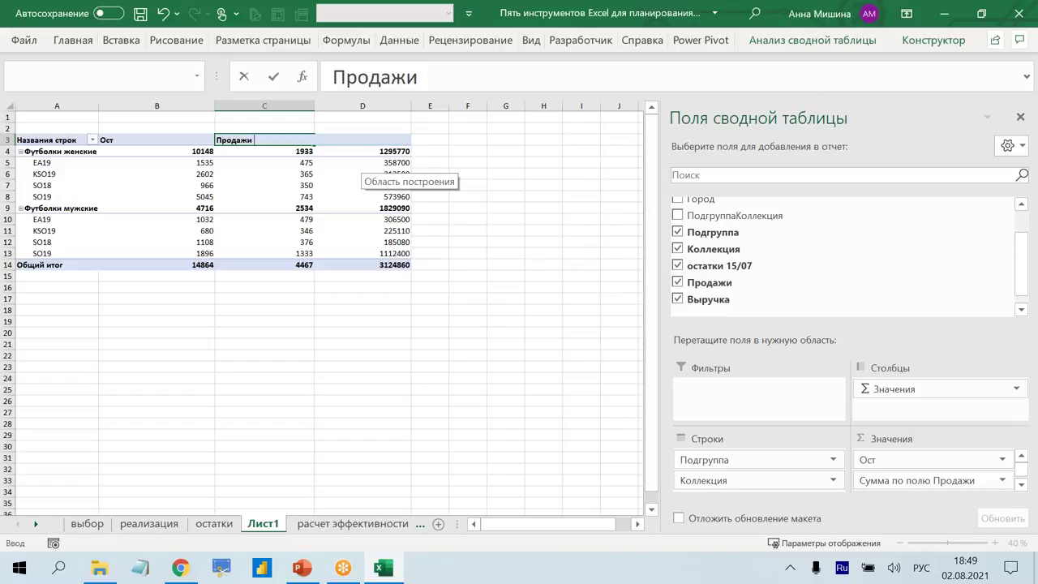
left_click(362, 174)
Rename the Выручка value header to Выручка, keeping the values summed.
left_click(361, 140)
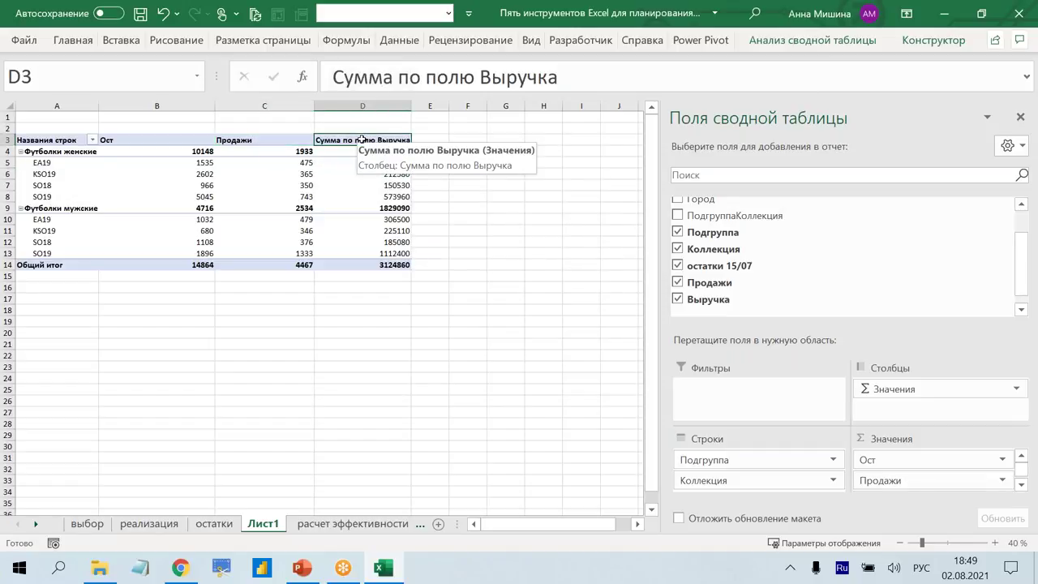
type("Выру")
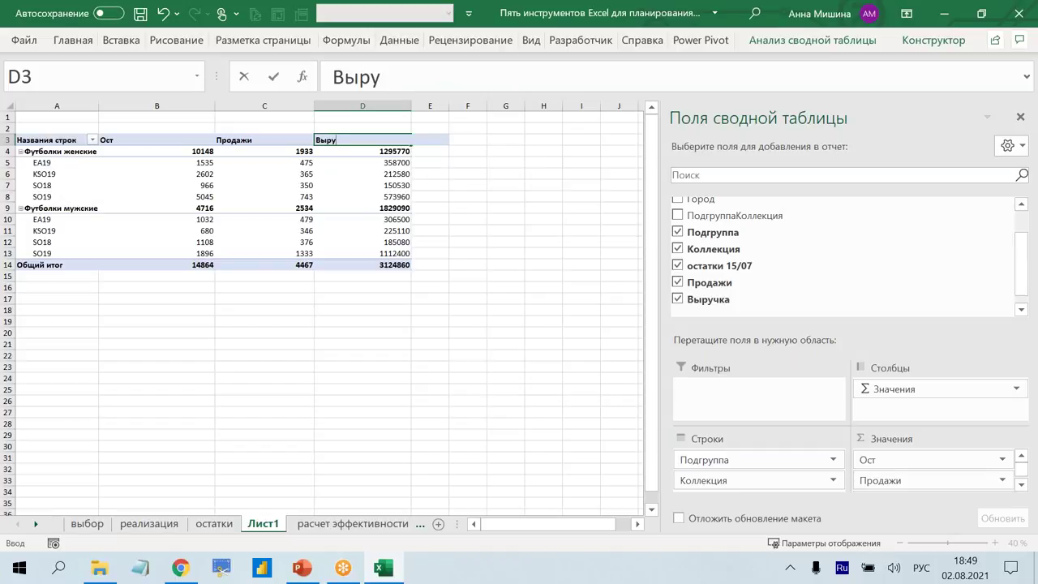
type("чка")
left_click(342, 188)
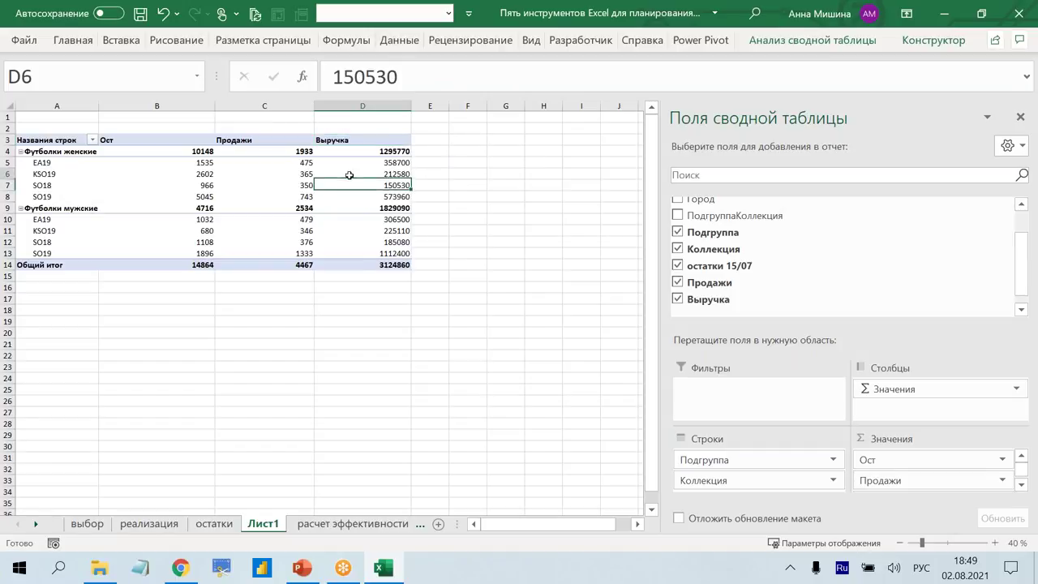
right_click(348, 172)
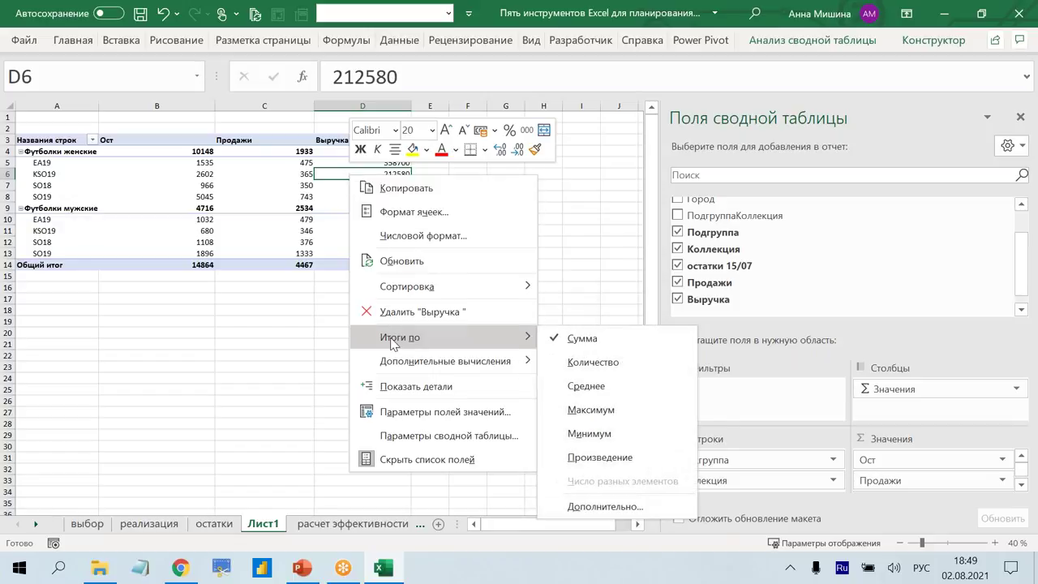
mouse_move(438, 336)
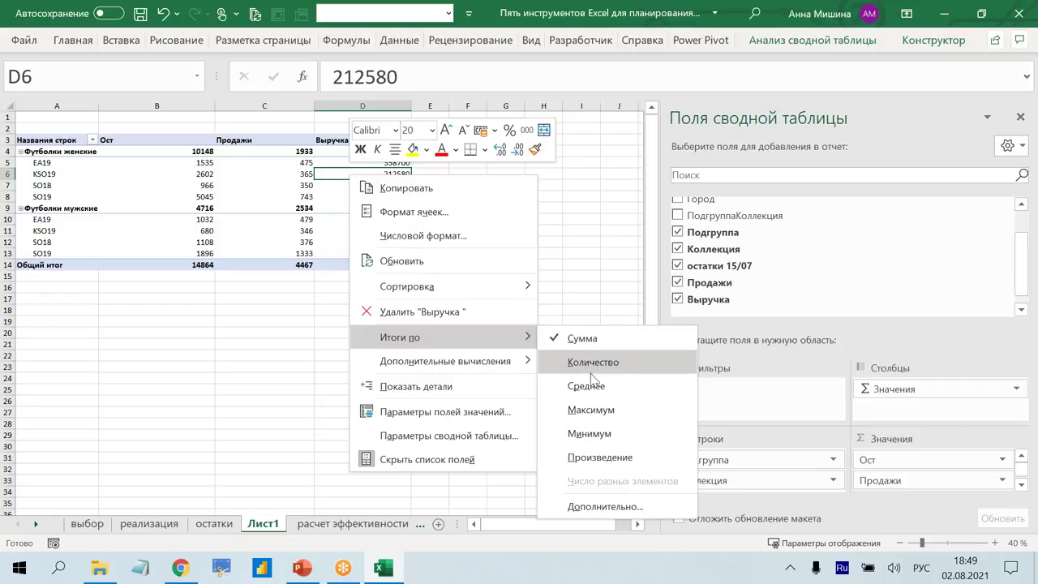
key("Escape")
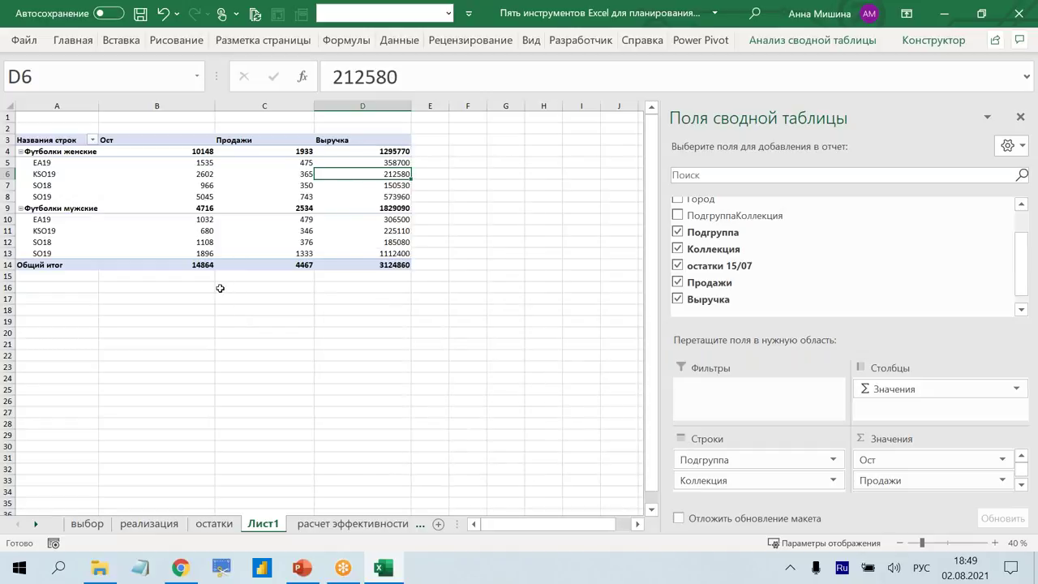
Autofit PivotTable columns B through D to their contents.
left_click_drag(164, 105, 333, 107)
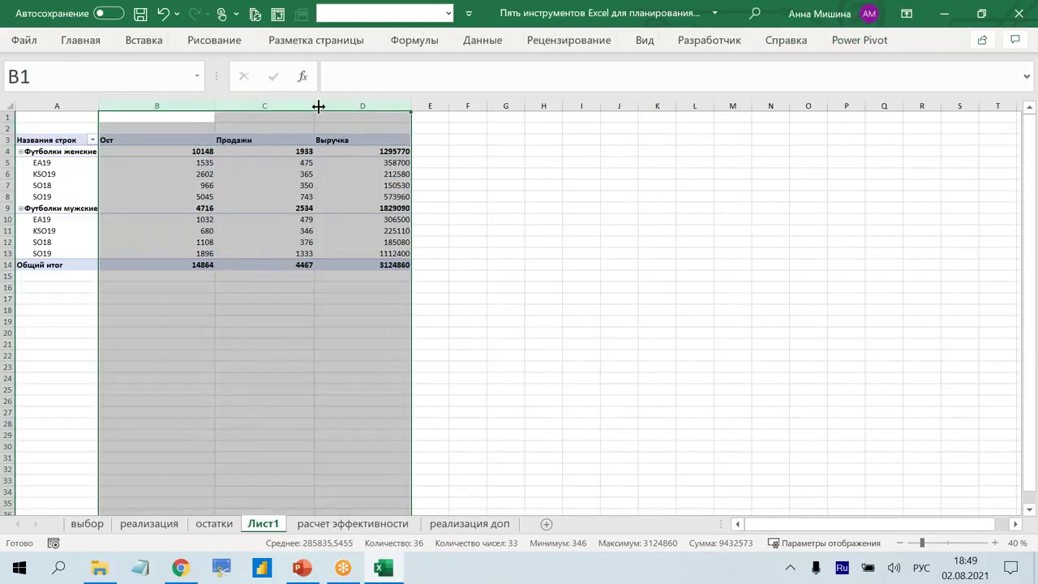
double_click(319, 106)
left_click(183, 196)
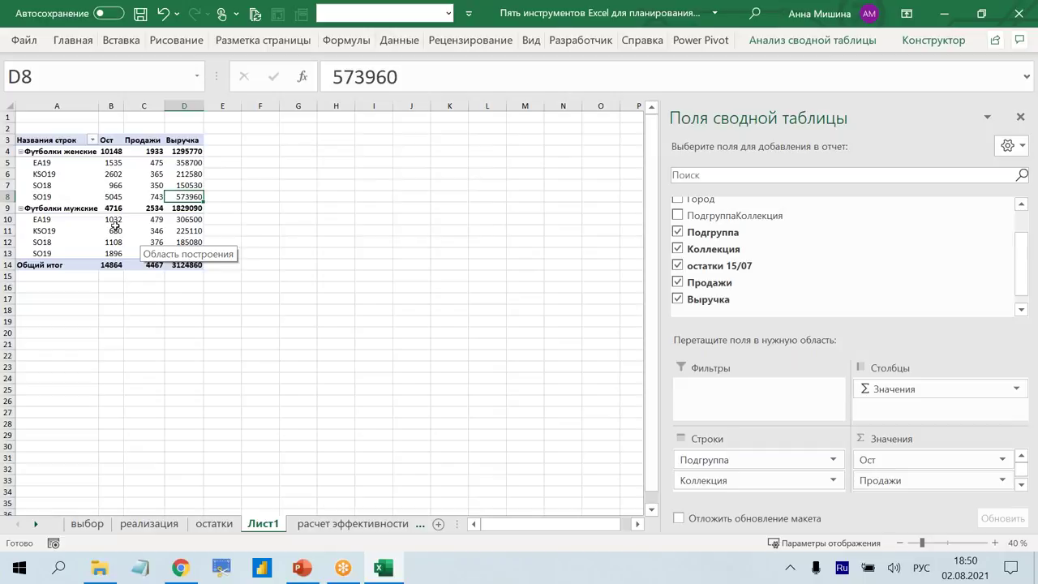
Select the collection row labels in column A, then show the PivotTable Конструктор design tools.
left_click(61, 168)
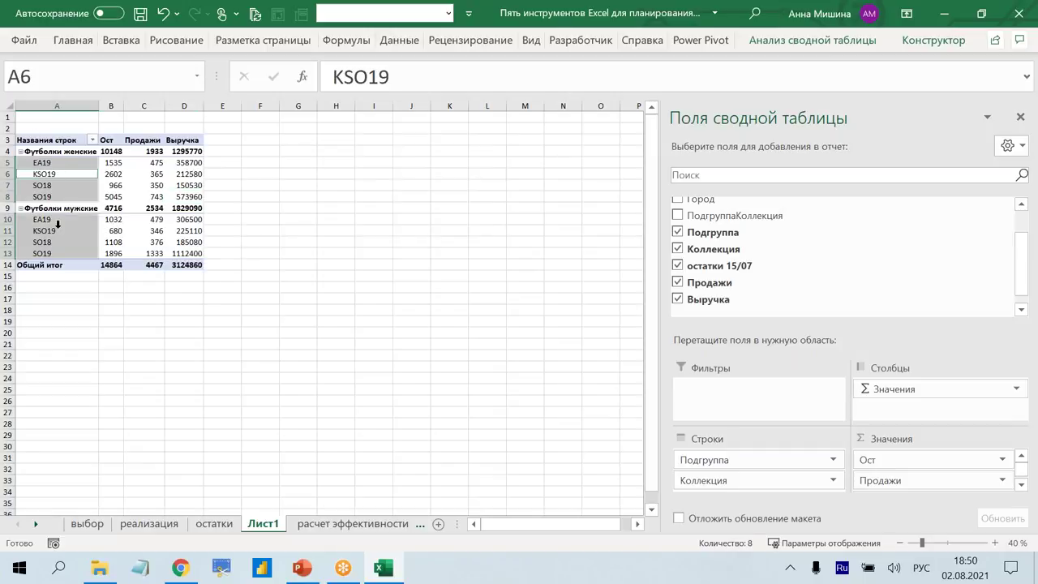
left_click(62, 232)
left_click(70, 165)
left_click(70, 185)
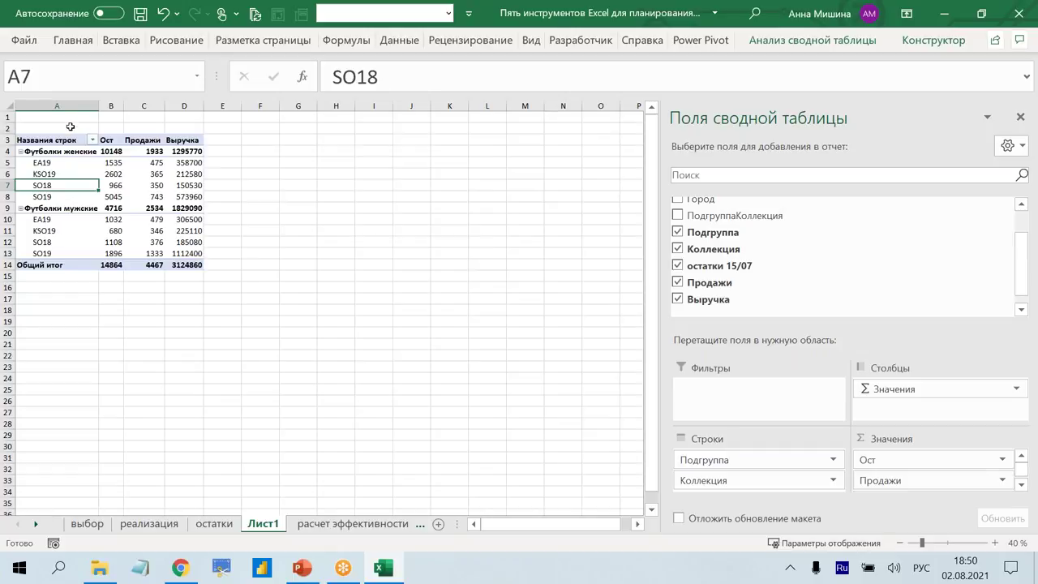
left_click_drag(71, 127, 69, 299)
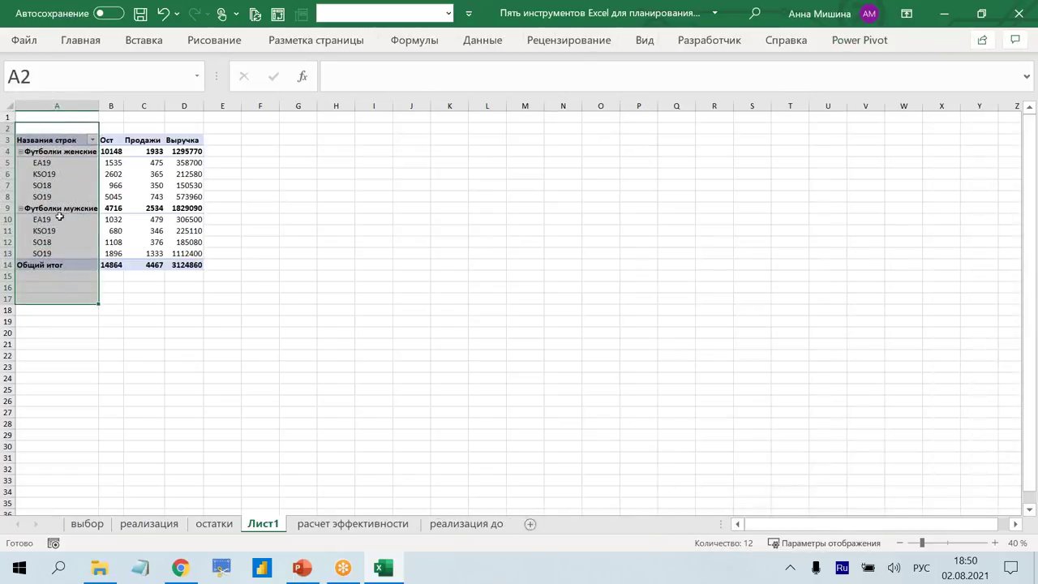
left_click(28, 143)
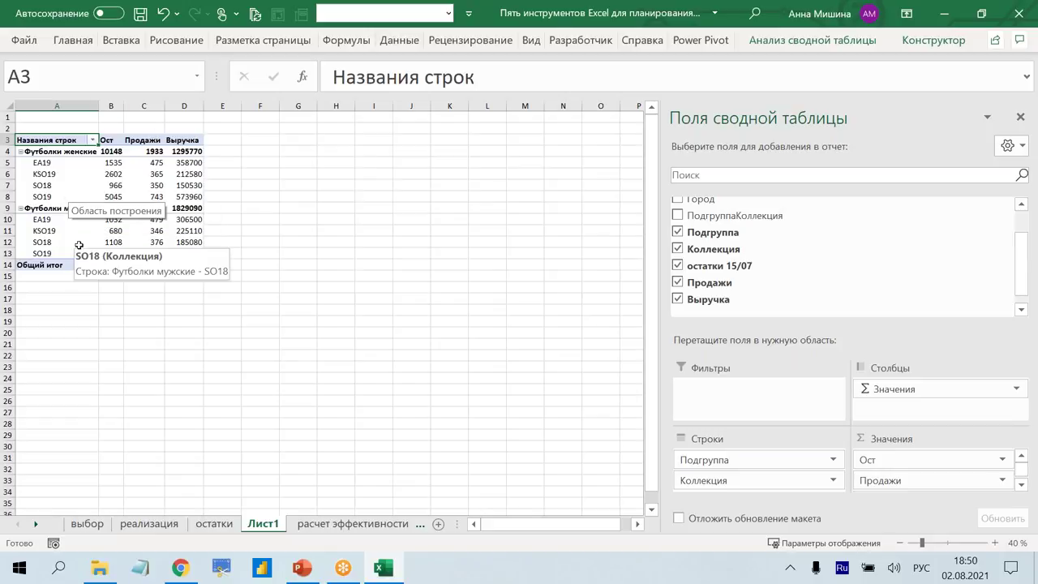
left_click(932, 41)
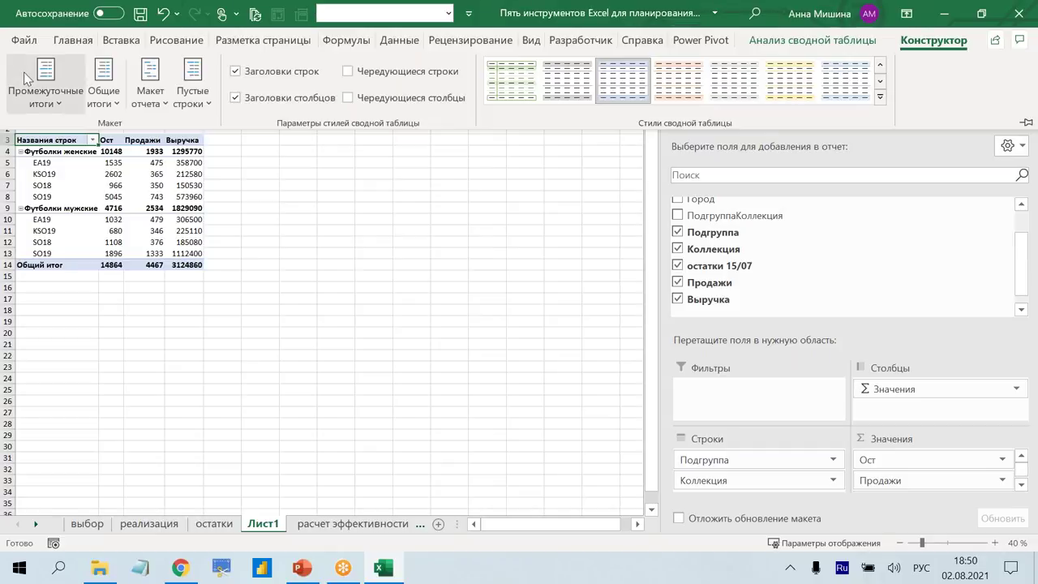
Switch the PivotTable report layout to tabular form.
left_click(142, 101)
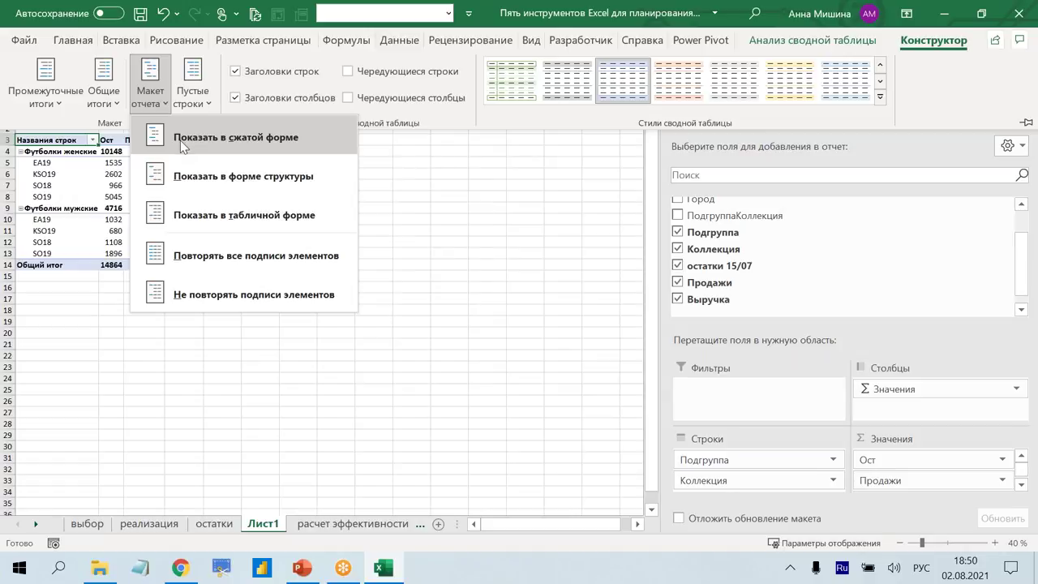
left_click(186, 221)
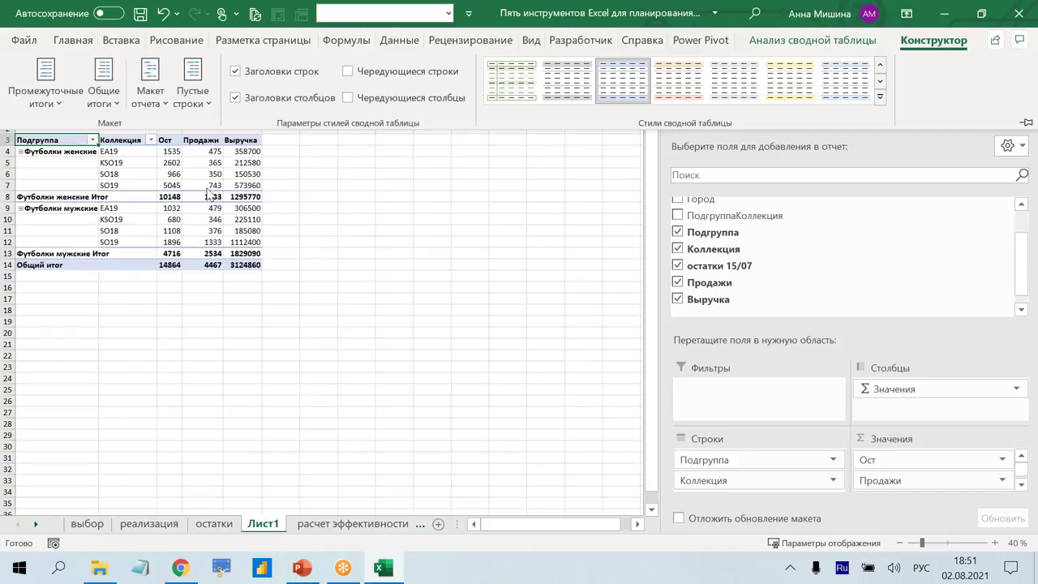
left_click(160, 104)
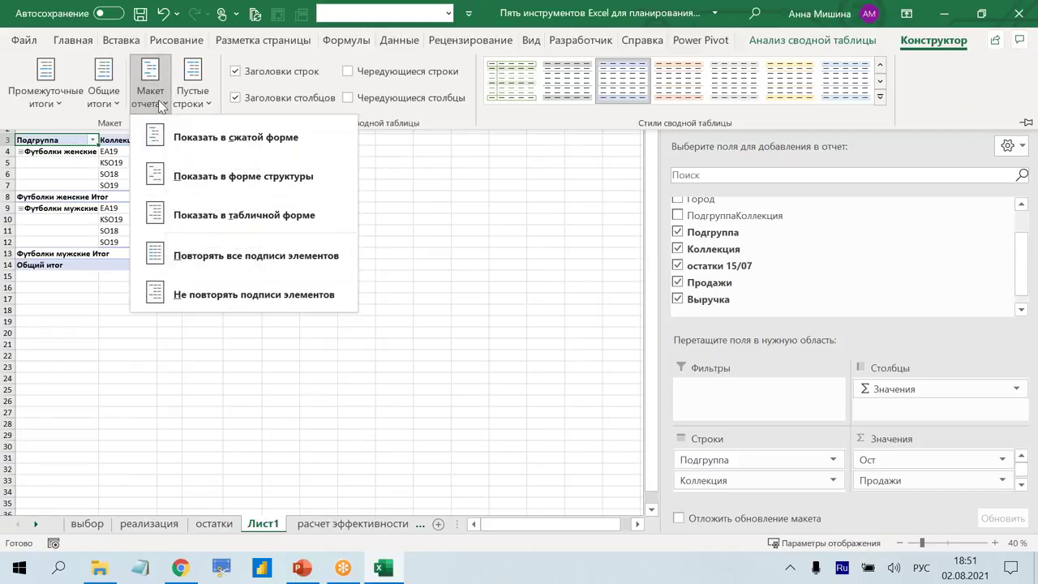
key("Escape")
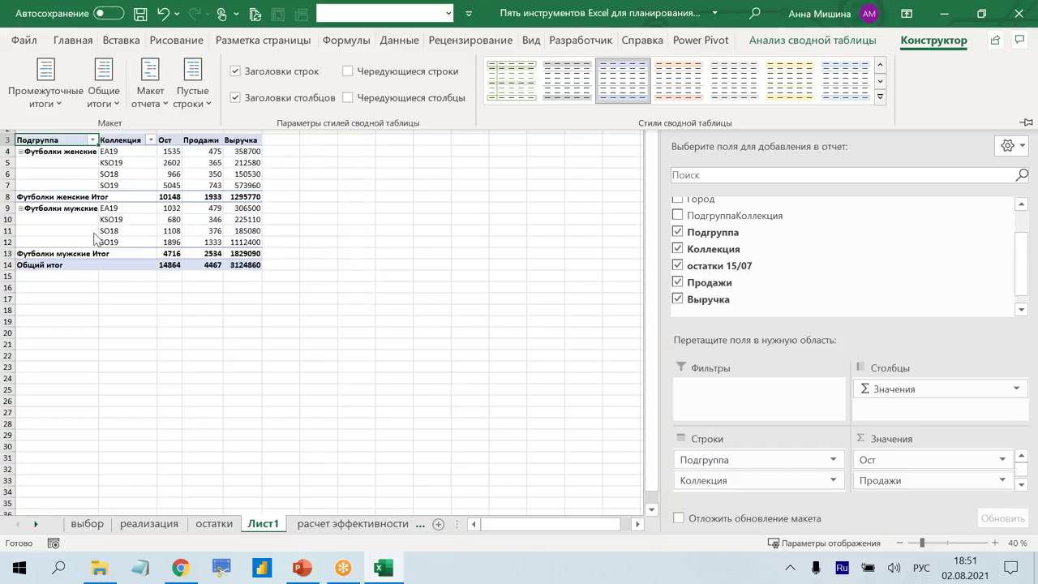
Show subtotals at the bottom of each Подгруппа group.
left_click(54, 101)
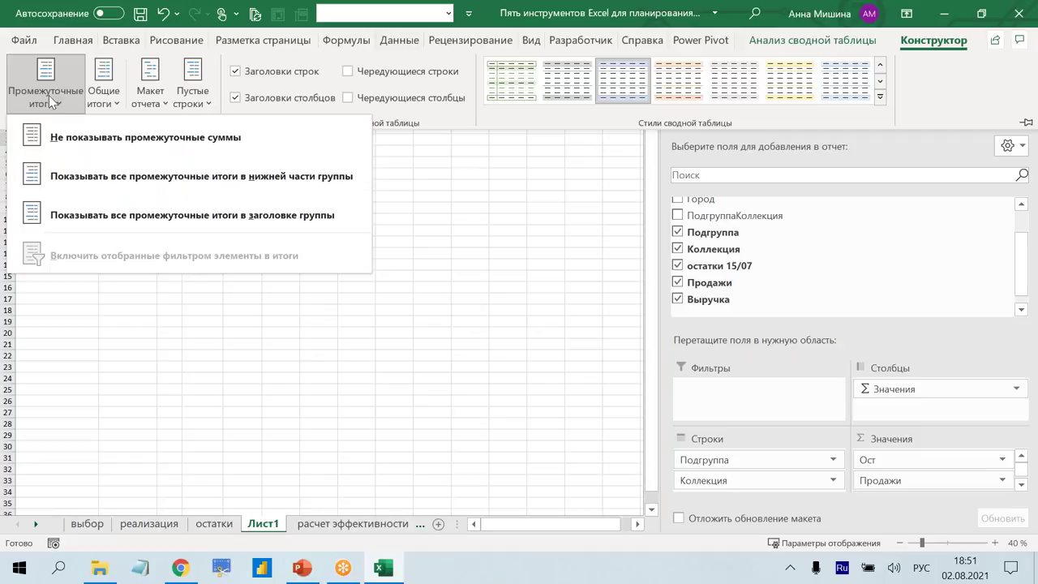
left_click(60, 133)
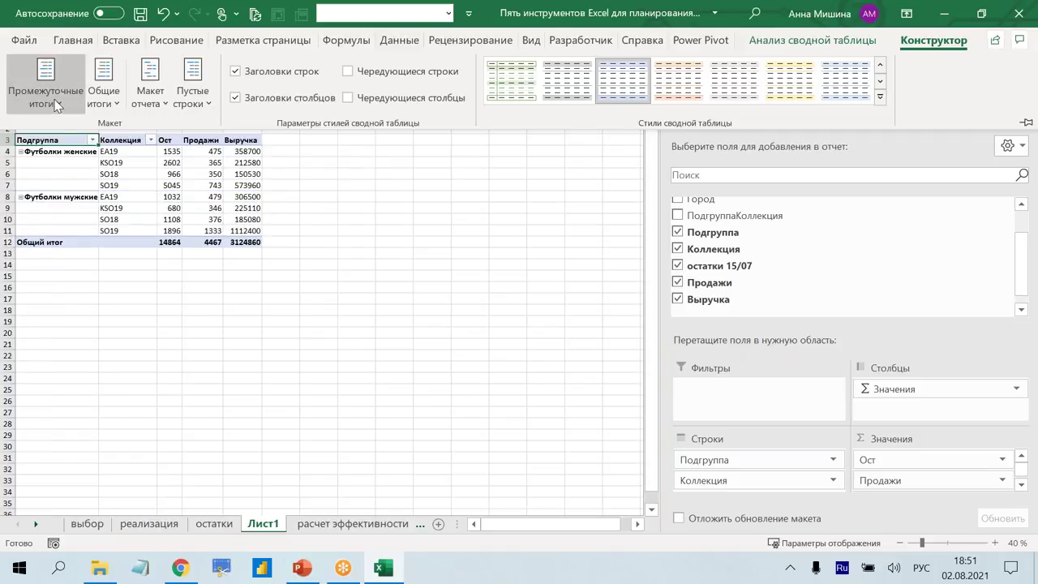
left_click(56, 104)
left_click(69, 174)
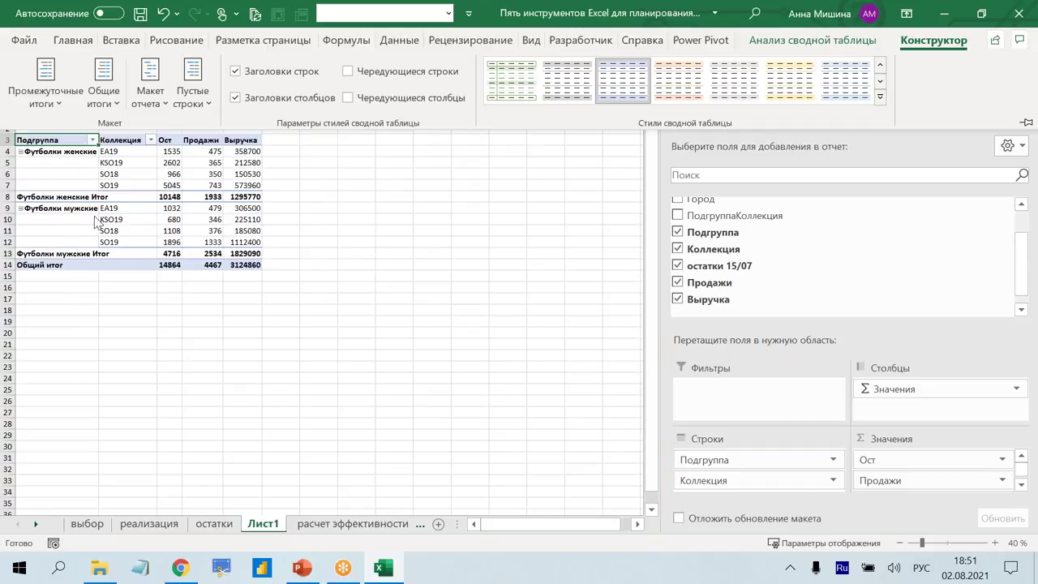
left_click(197, 193)
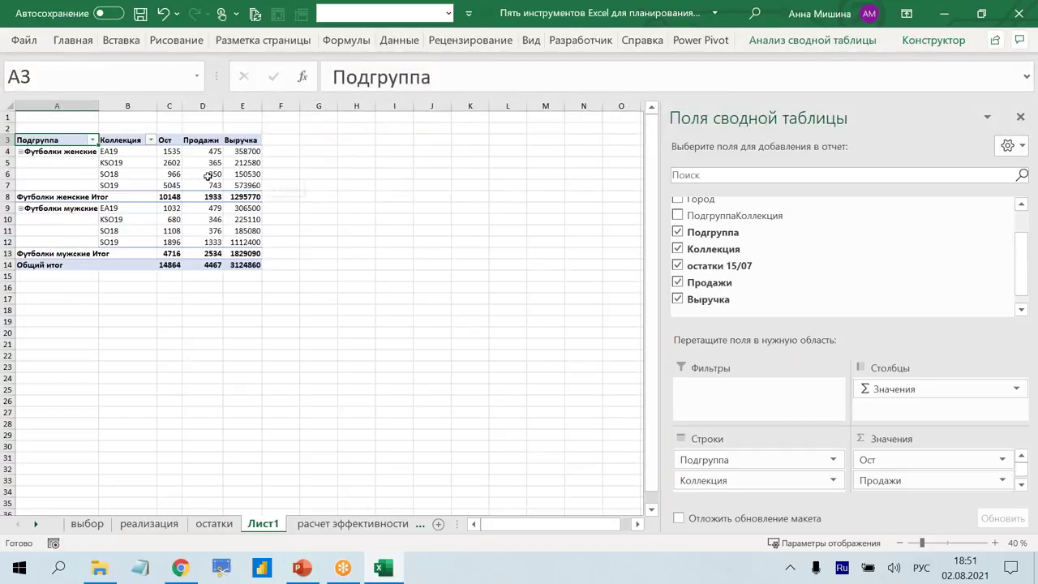
Check sales and revenue values such as 365 and 212580, then show the Анализ сводной таблицы tools.
left_click(209, 173)
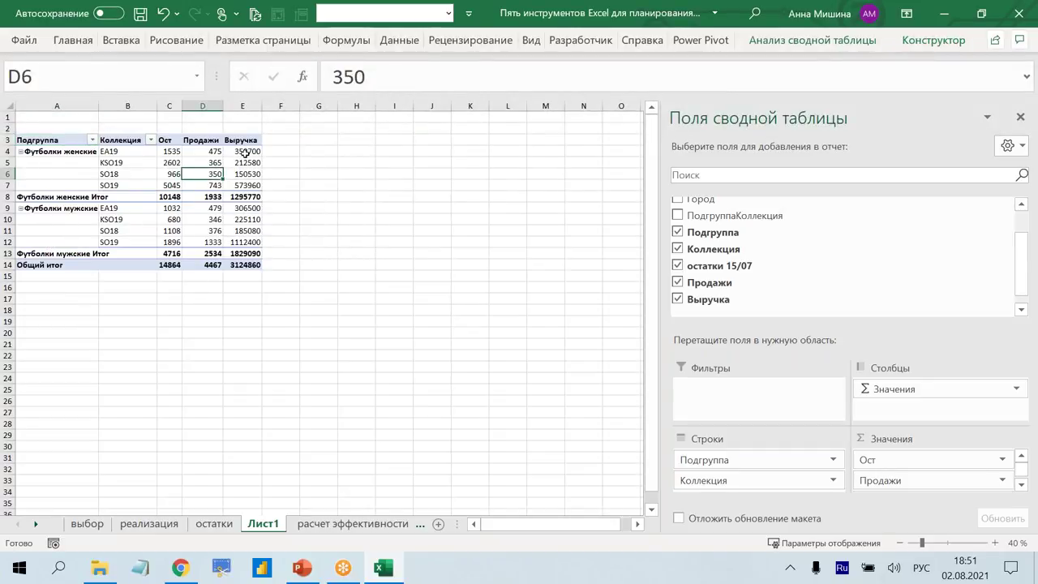
left_click_drag(241, 151, 241, 254)
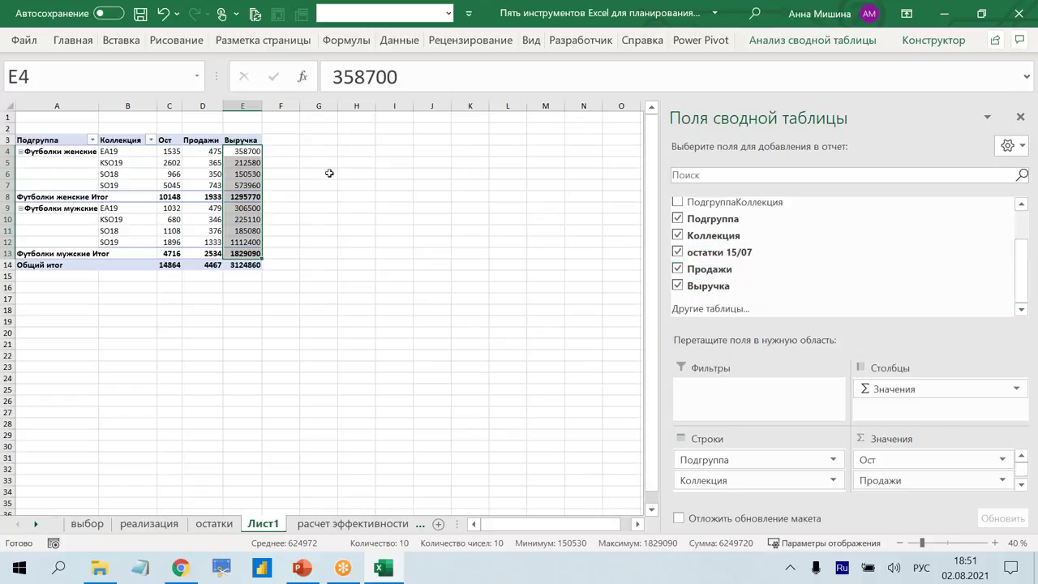
left_click(242, 163)
left_click(211, 162)
left_click(245, 163)
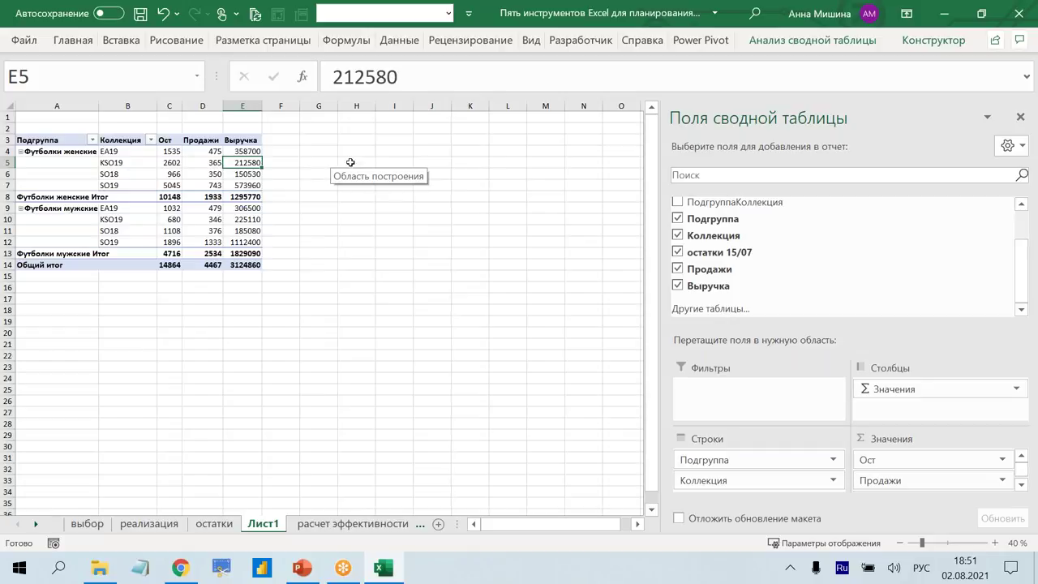
left_click(813, 40)
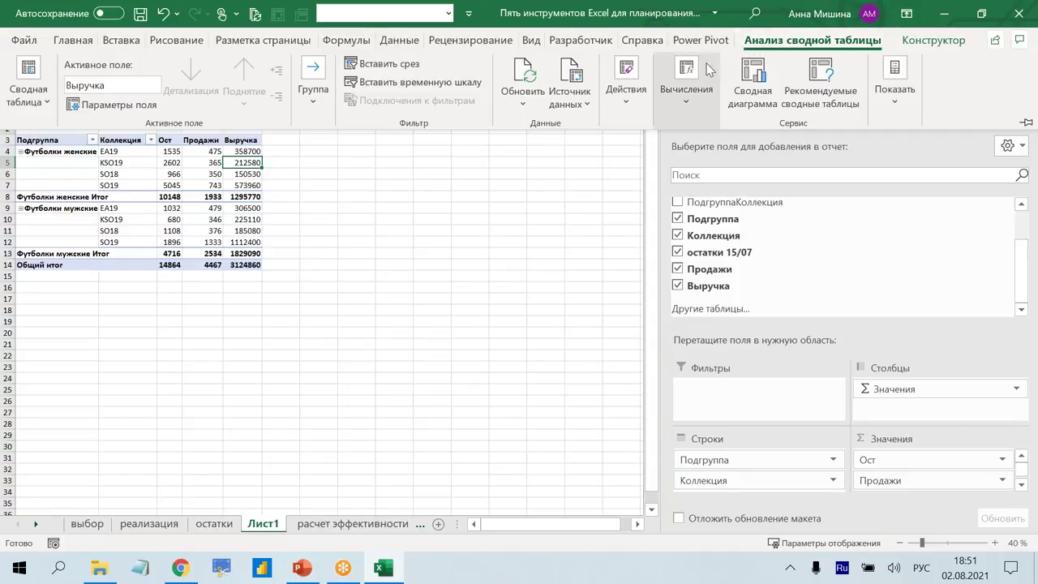
Start a new calculated field named Обор-ть, нед.
left_click(695, 95)
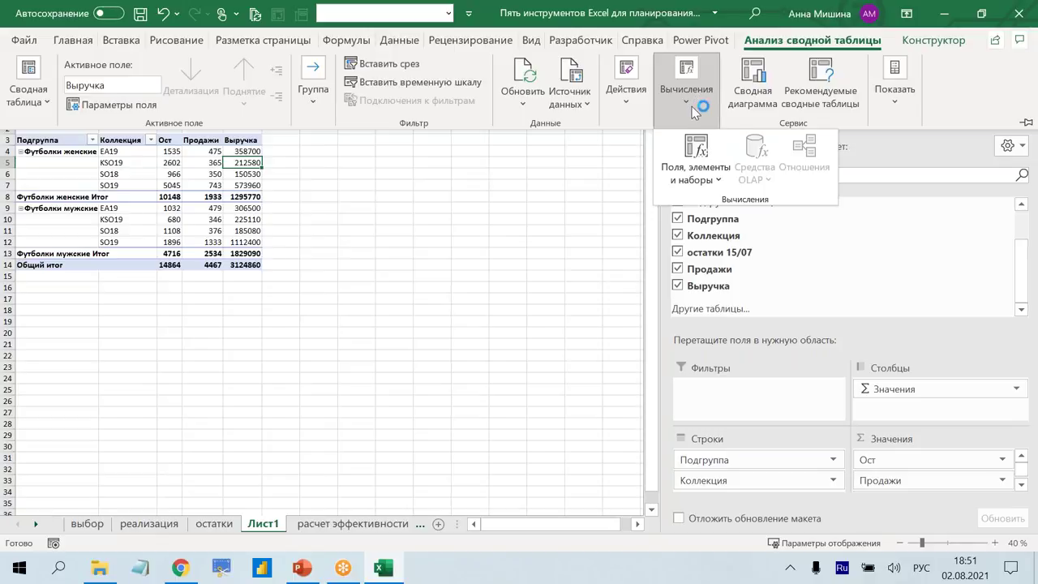
left_click(687, 169)
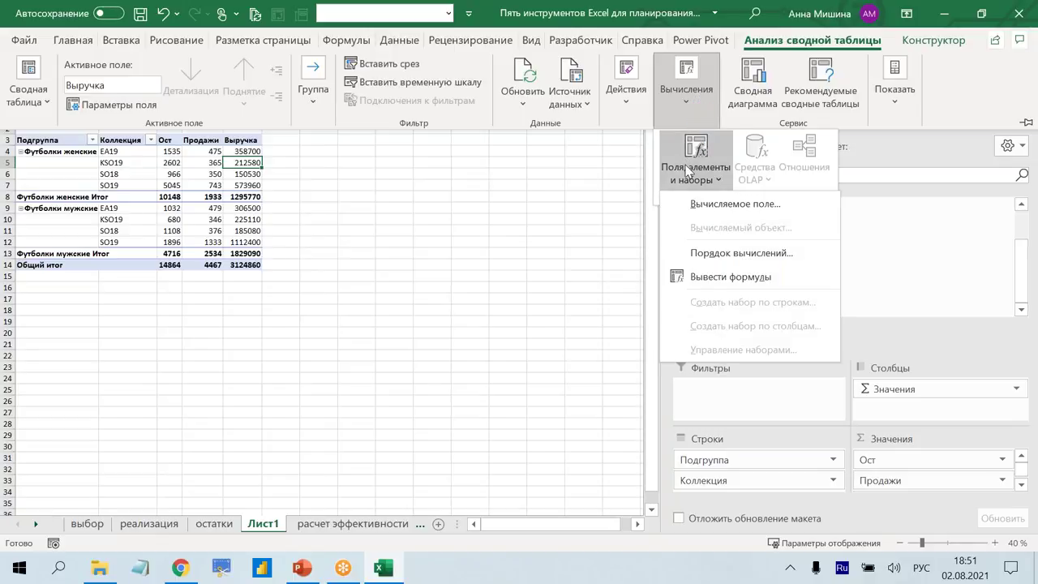
left_click(699, 204)
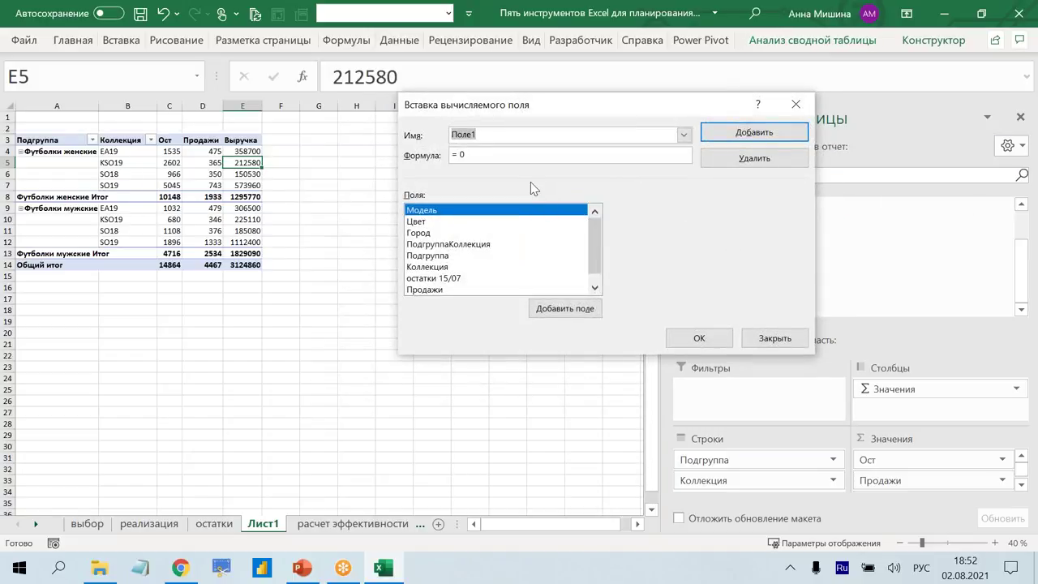
type("Об")
type("ор-ть, ")
type("нед")
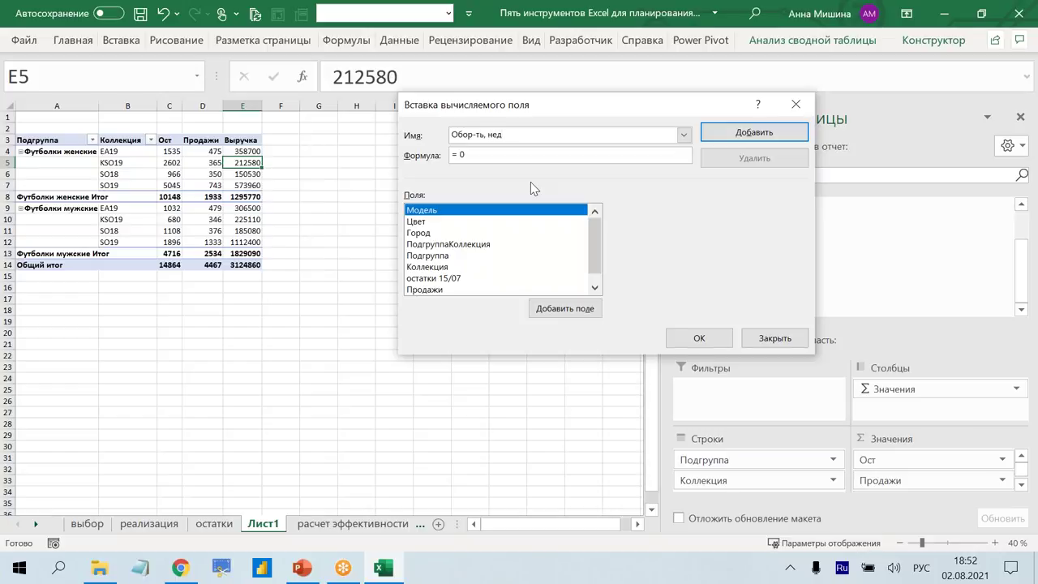
left_click(514, 157)
Set the field's formula to ='остатки 15/07'/(Продажи/2).
left_click_drag(464, 154, 442, 154)
type("=")
left_click(438, 279)
double_click(438, 279)
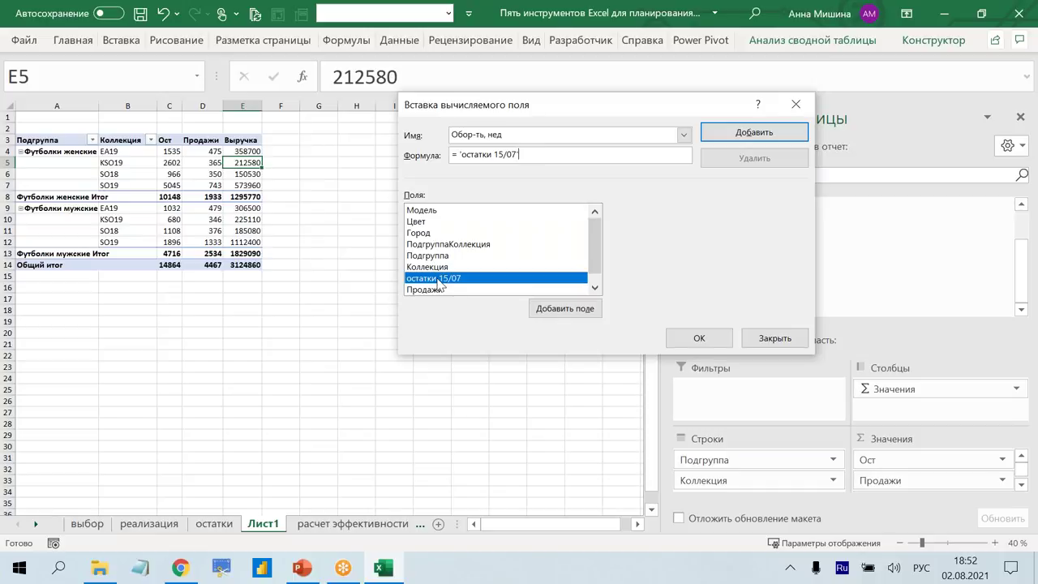
key("alt+shift")
key("alt+shift")
type("/")
scroll(441, 276, "down", 1)
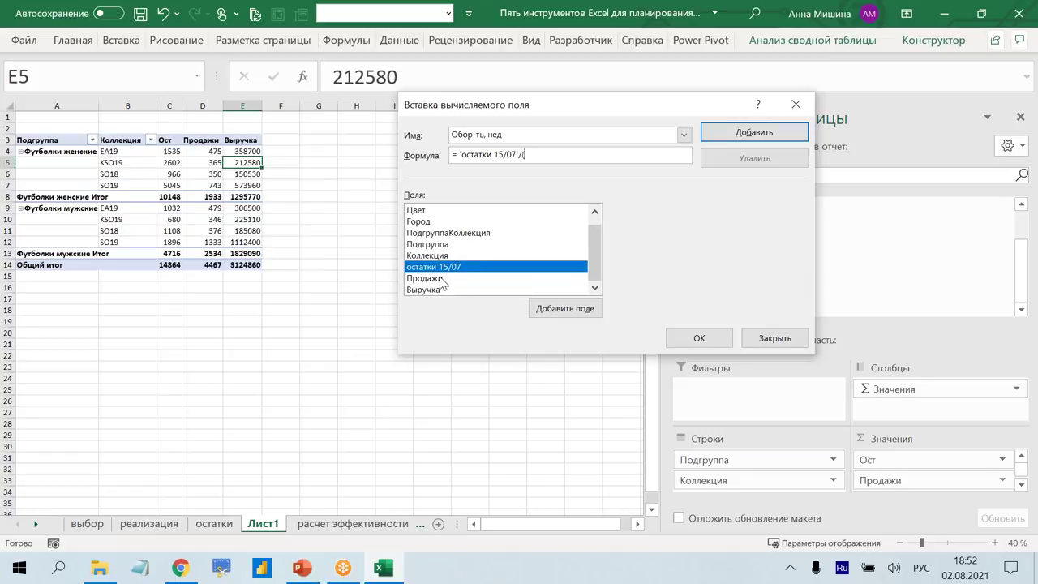
double_click(442, 278)
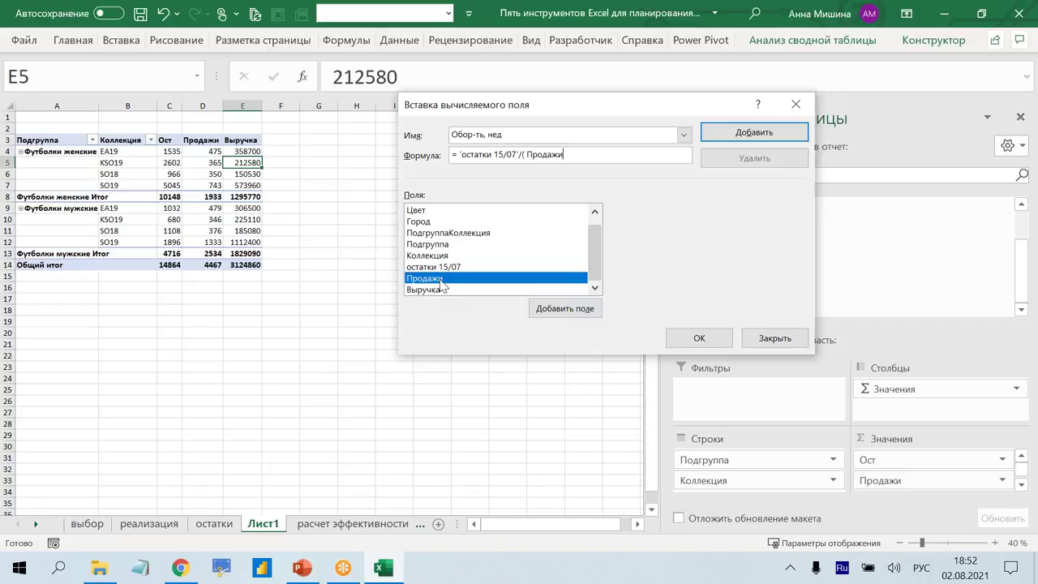
type("/2)")
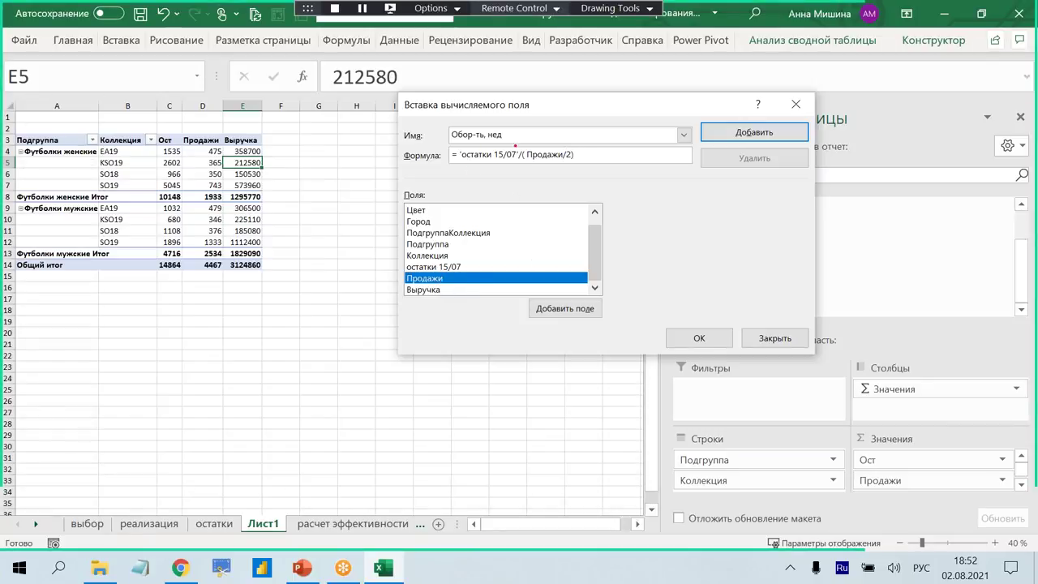
Add the Обор-ть, нед calculated field to the PivotTable.
left_click_drag(520, 146, 592, 168)
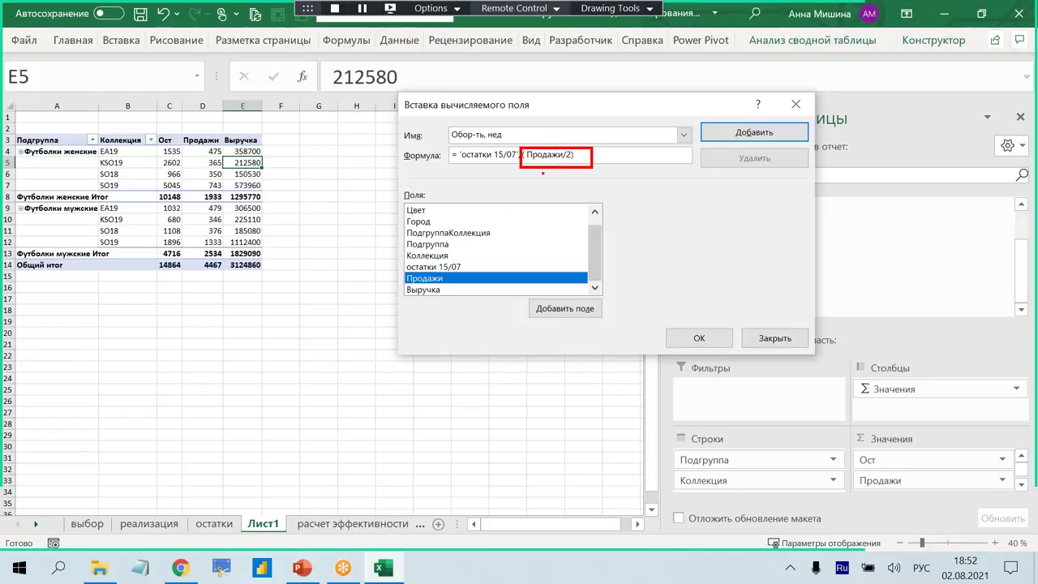
mouse_move(539, 185)
left_mouse_down()
mouse_move(547, 200)
mouse_move(568, 187)
mouse_move(570, 197)
left_mouse_up()
key("Escape")
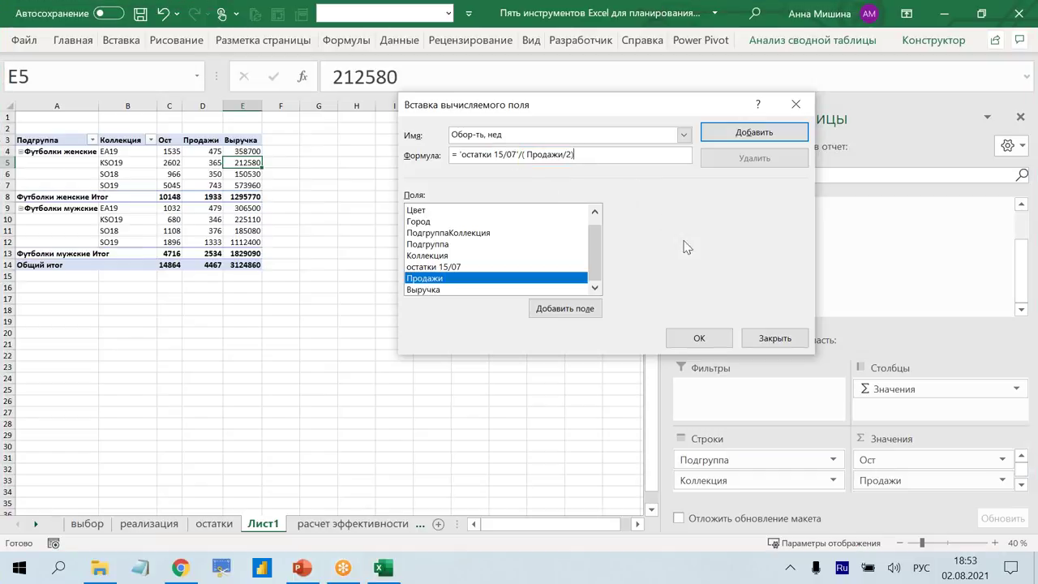
left_click(693, 337)
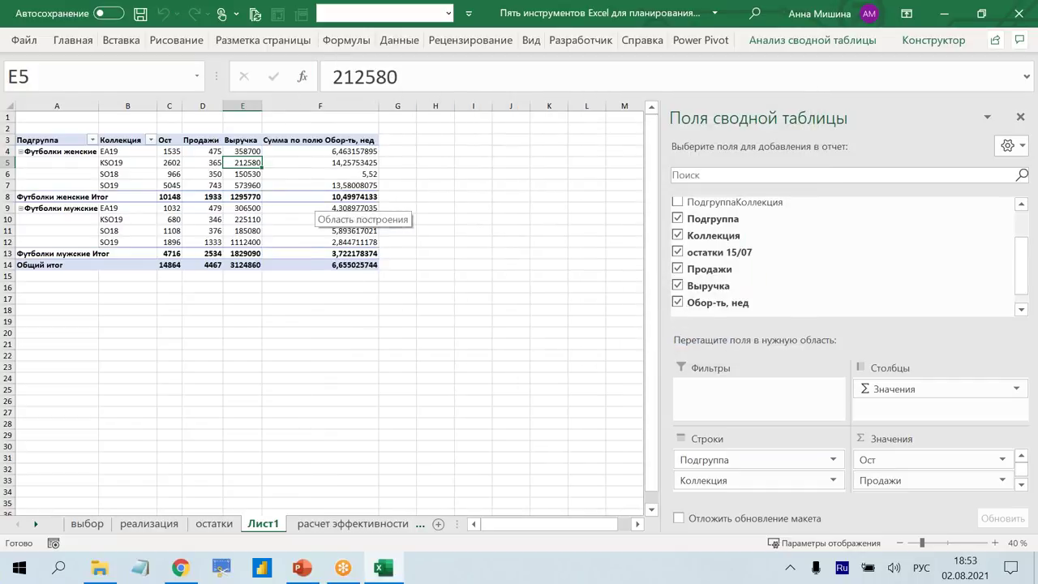
right_click(357, 153)
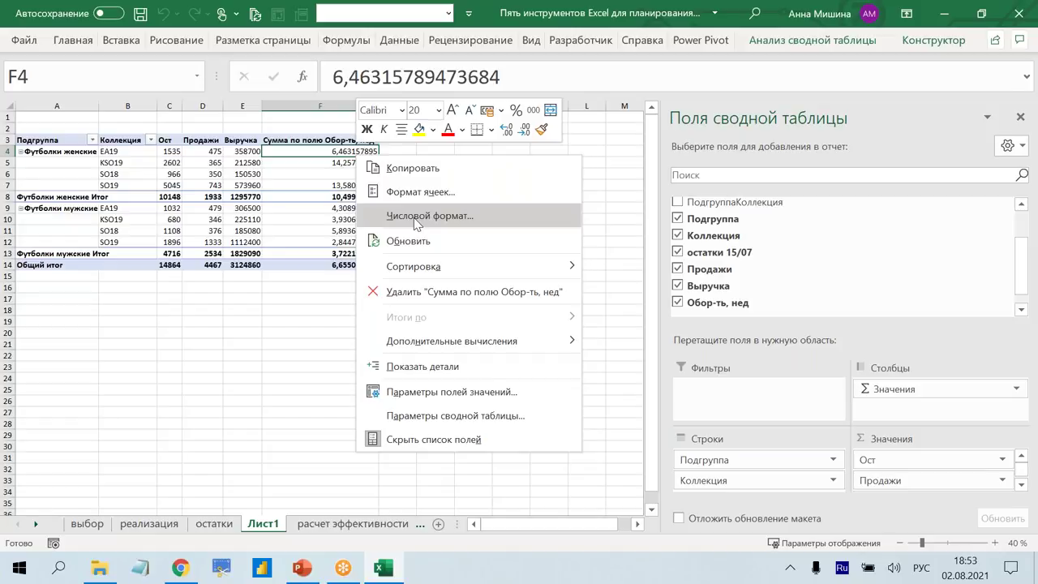
left_click(414, 217)
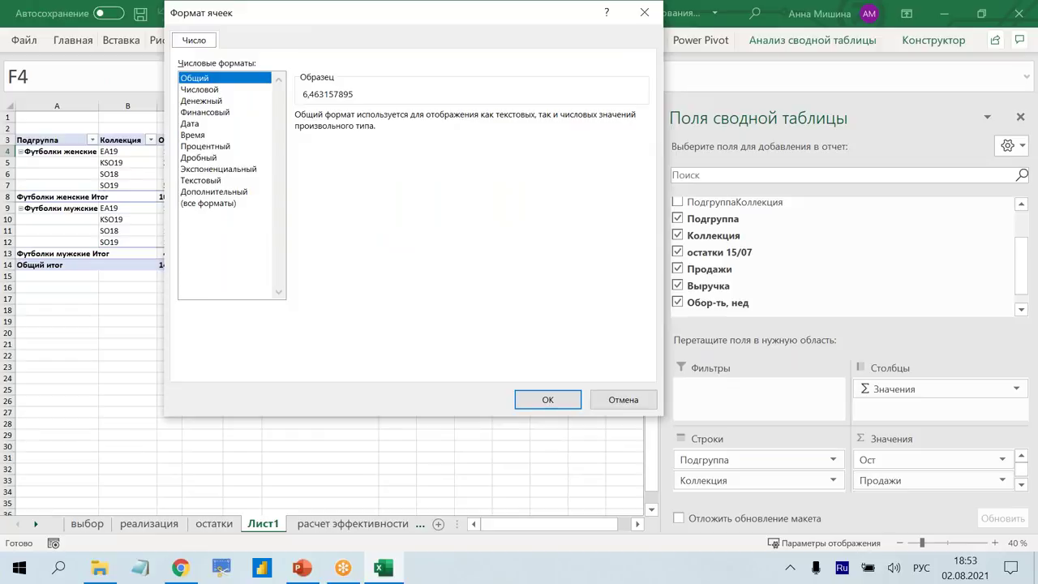
left_click(208, 90)
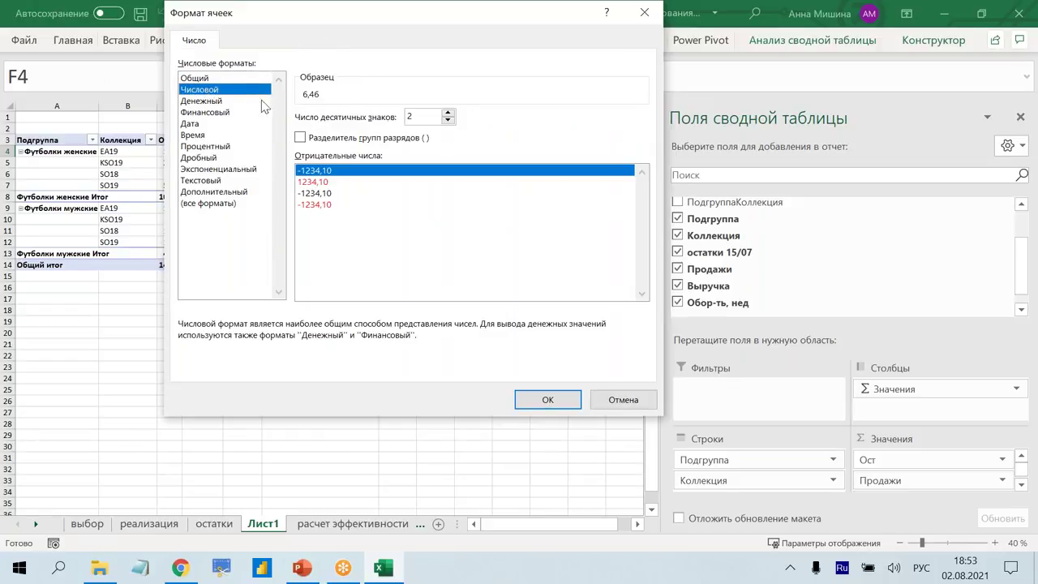
left_click(316, 138)
left_click(448, 119)
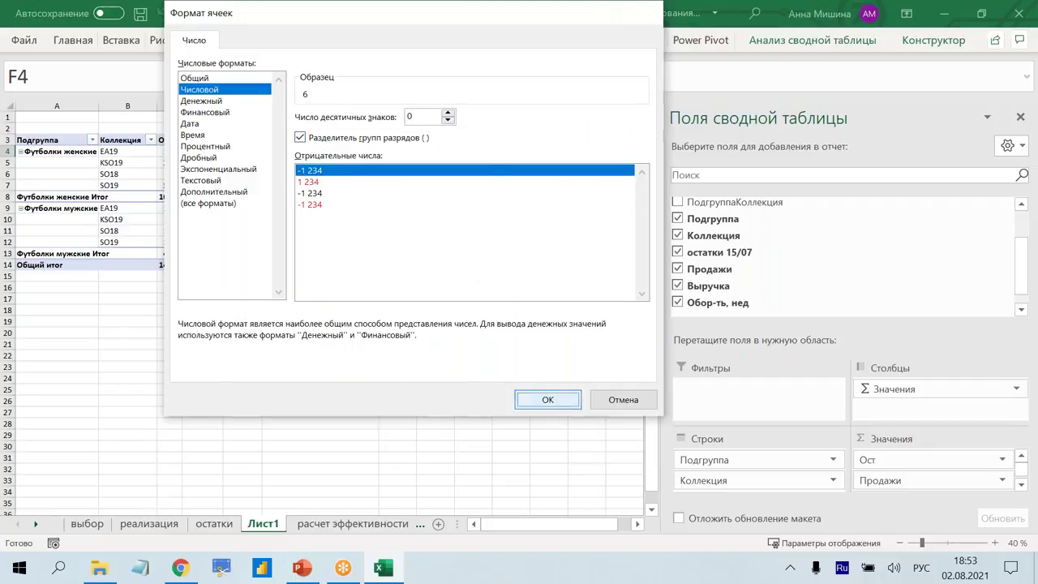
left_click(546, 399)
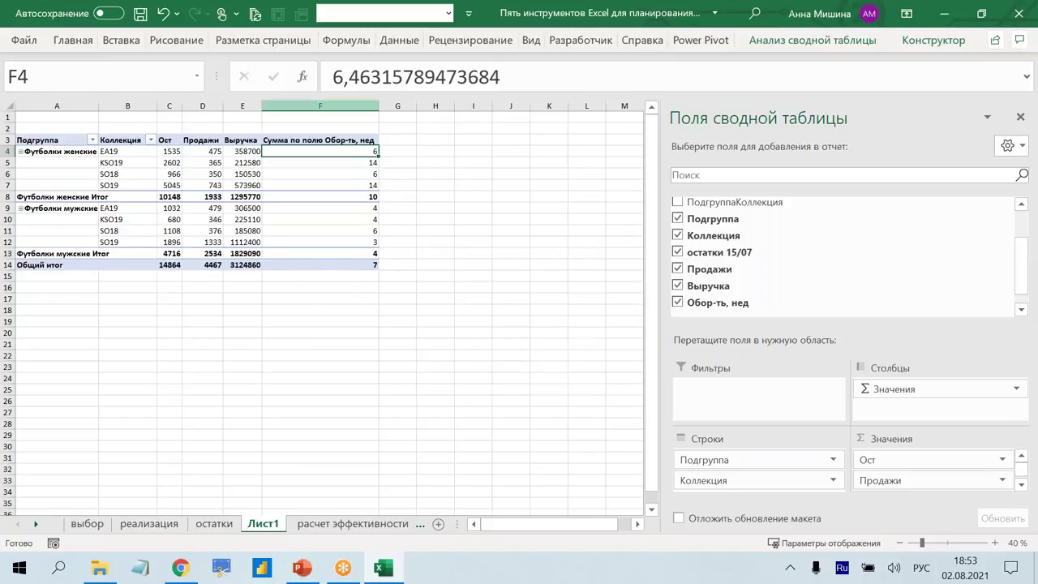
left_click(324, 266)
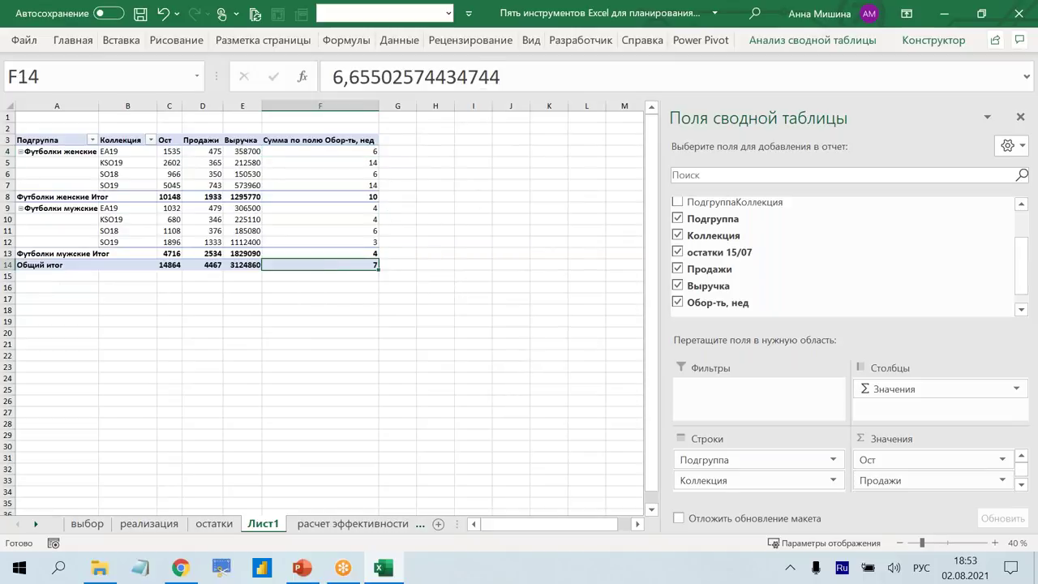
left_click(347, 180)
left_click_drag(347, 180, 113, 185)
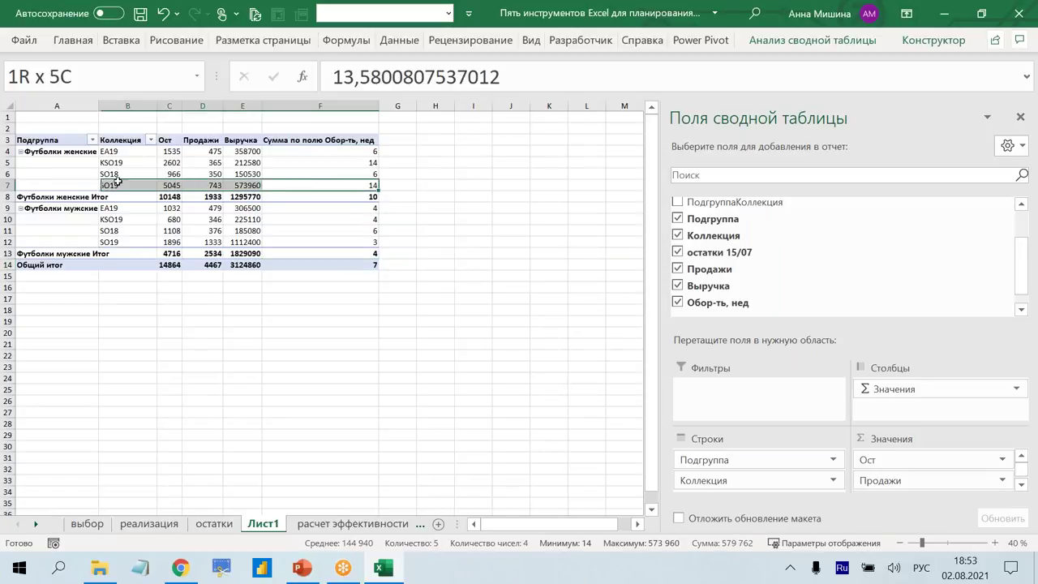
left_click(341, 153)
left_click(346, 164)
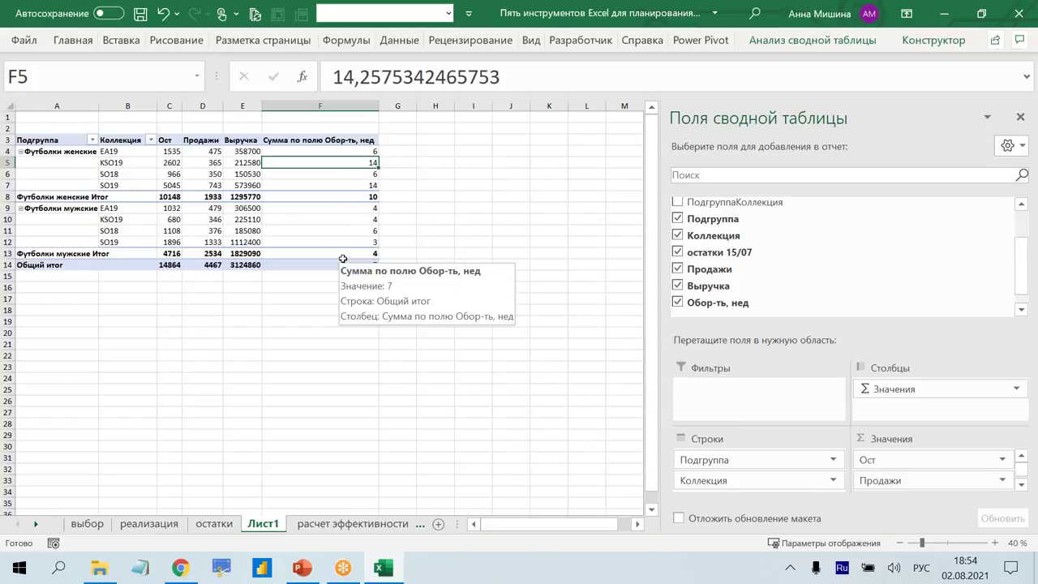
left_click(65, 40)
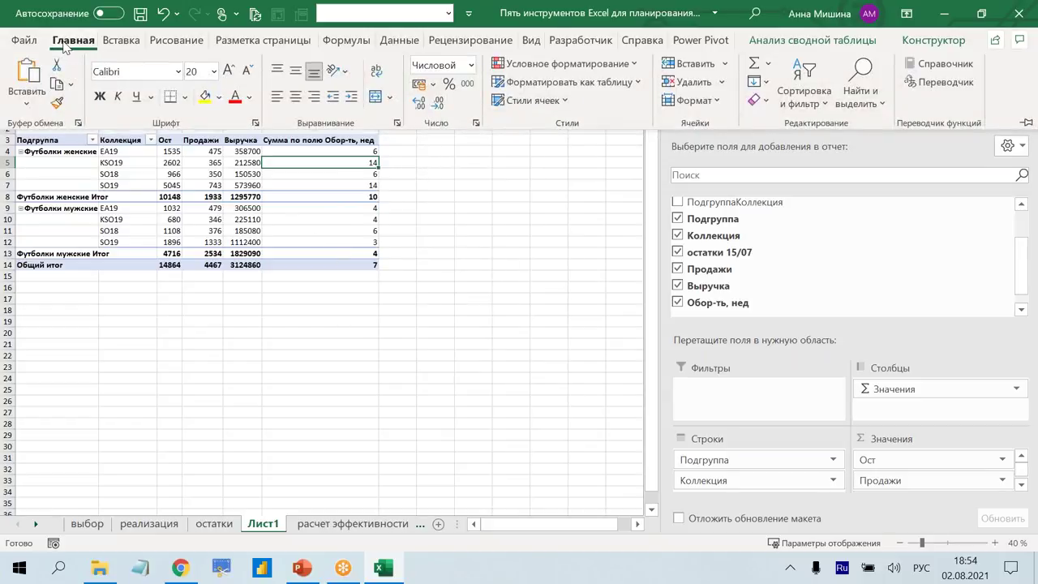
Apply the 3 colored arrows icon set to all 'Сумма по полю Обор-ть, нед' turnover cells.
left_click(525, 65)
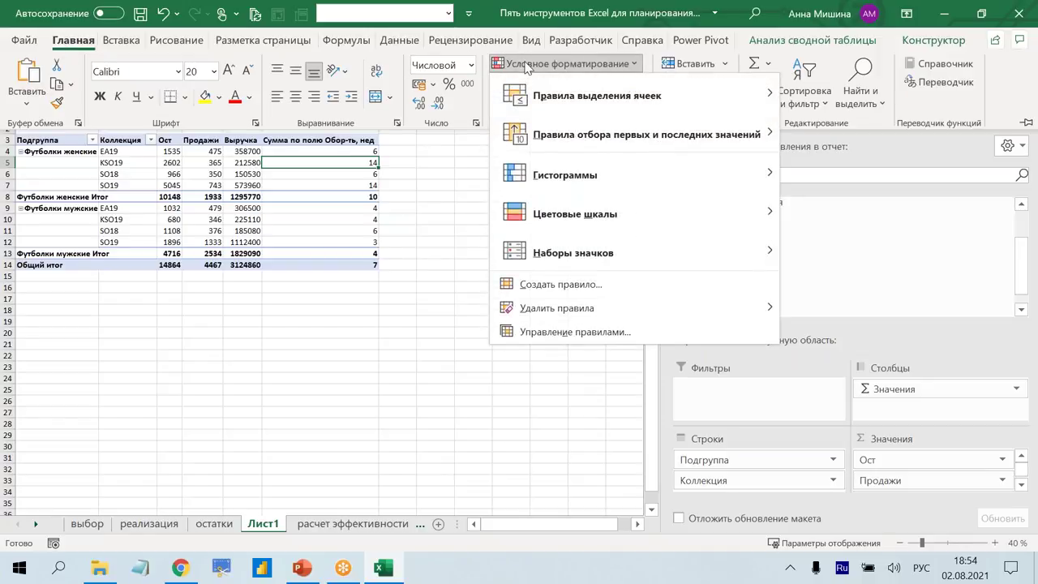
mouse_move(573, 253)
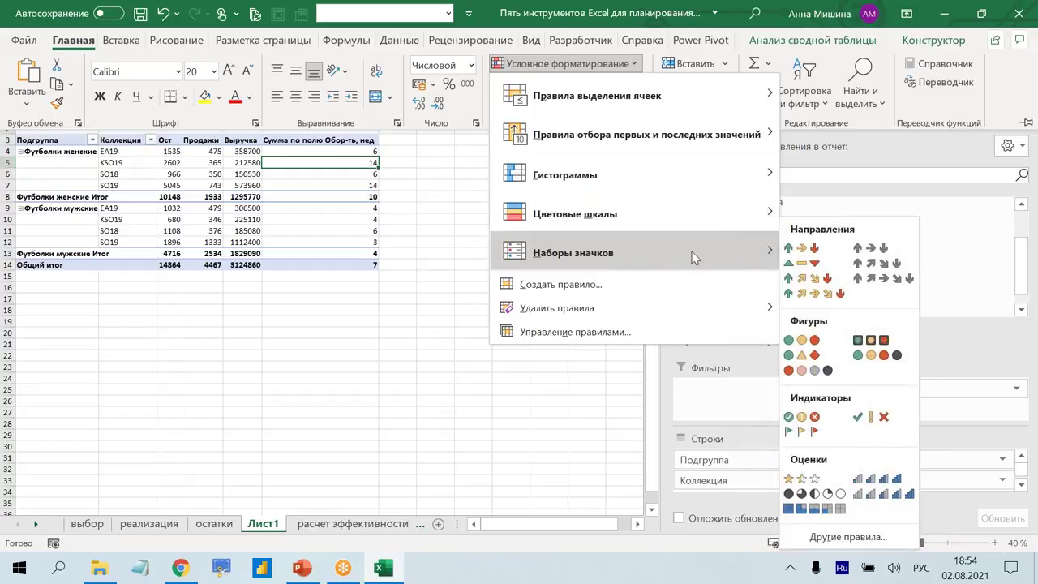
left_click(797, 252)
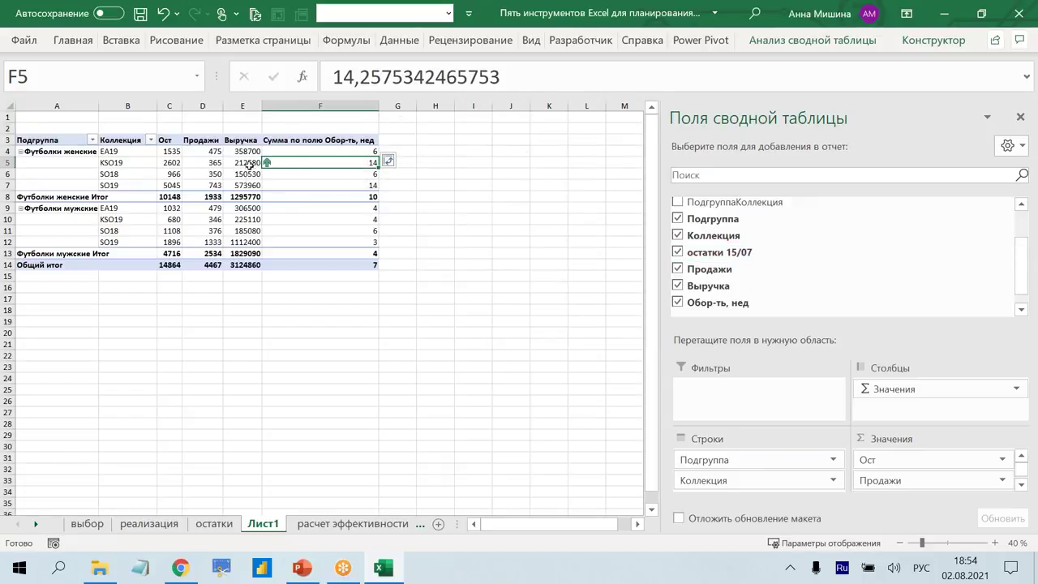
left_click(388, 161)
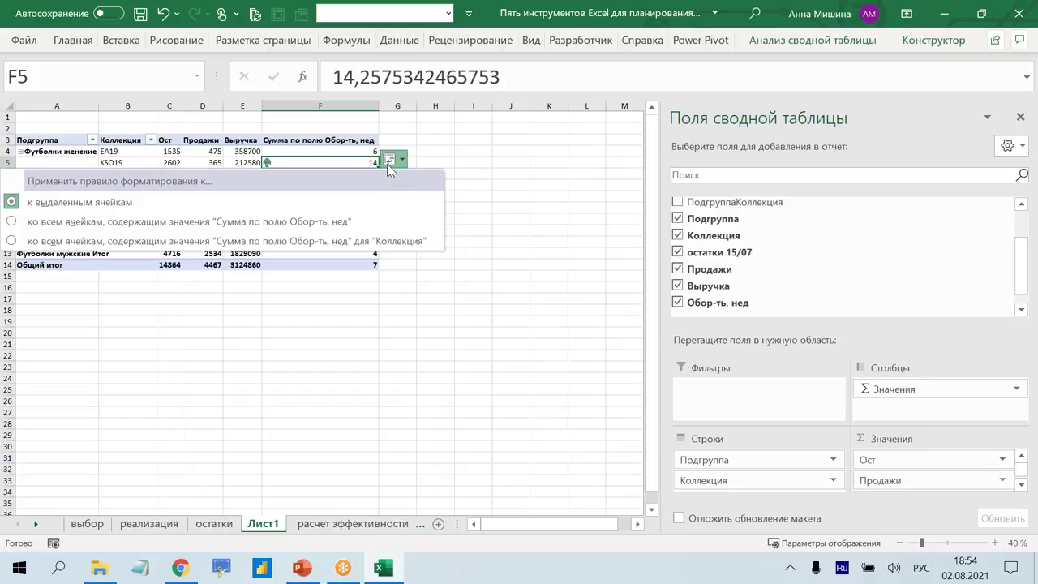
left_click(341, 227)
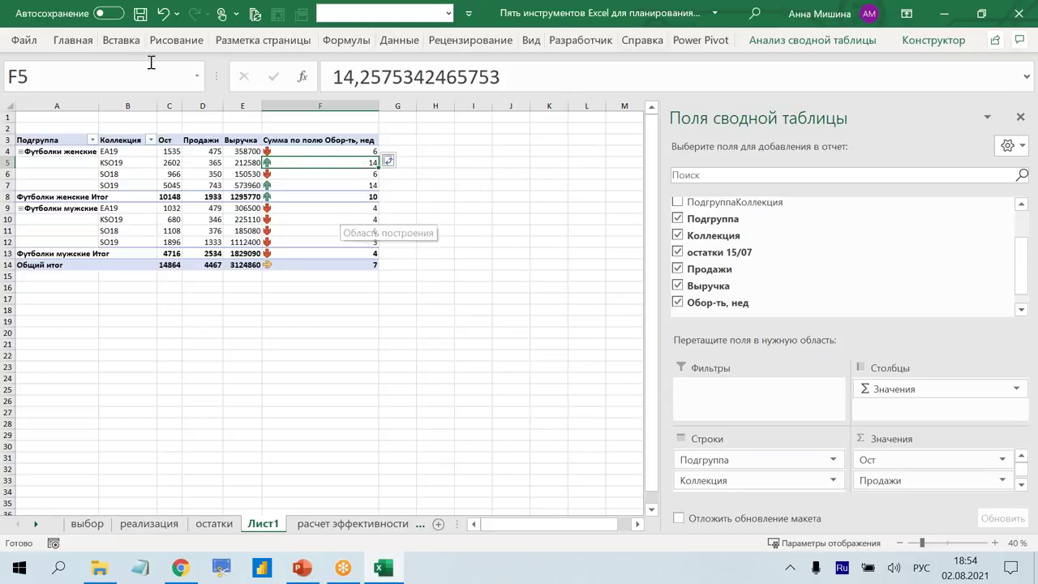
left_click(59, 42)
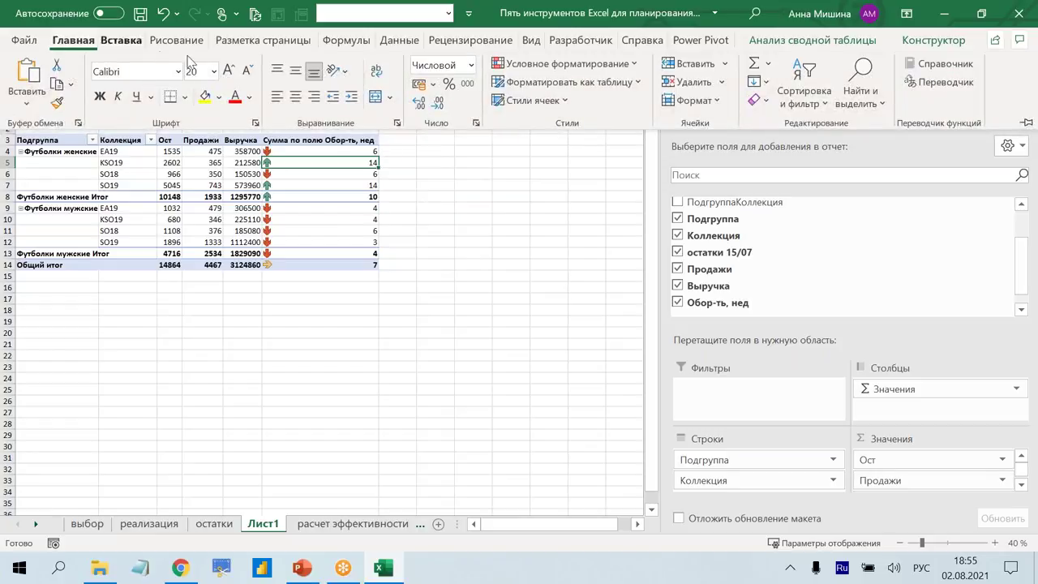
Edit the turnover icon set rule and reverse its icon order so red marks high values.
left_click(636, 65)
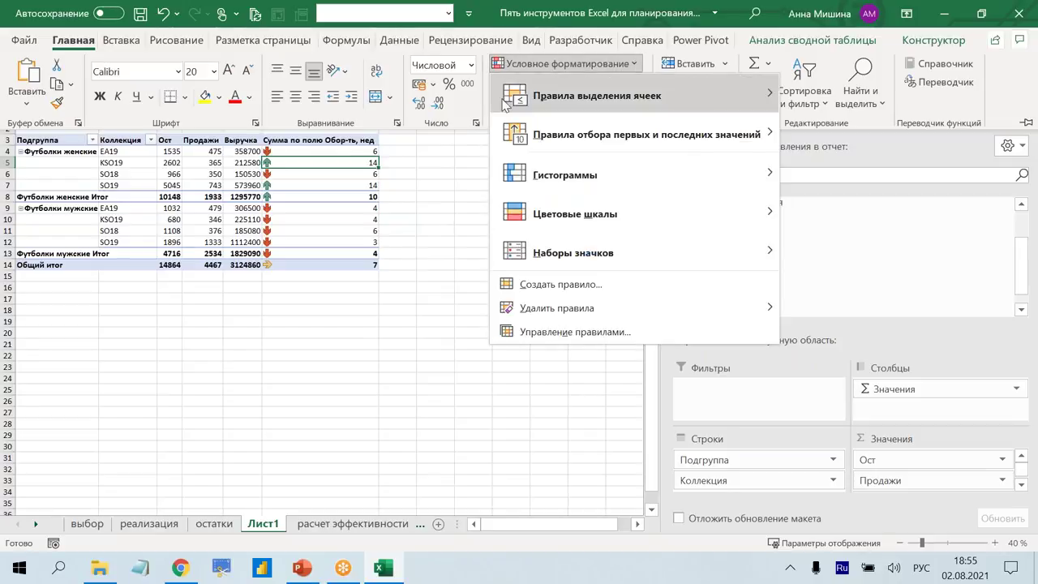
left_click(532, 331)
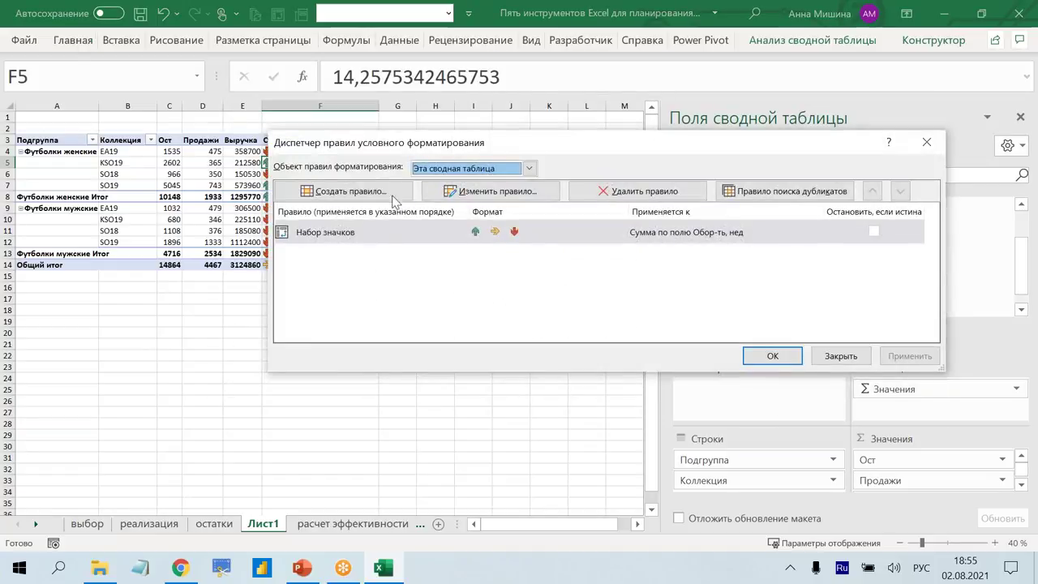
double_click(363, 231)
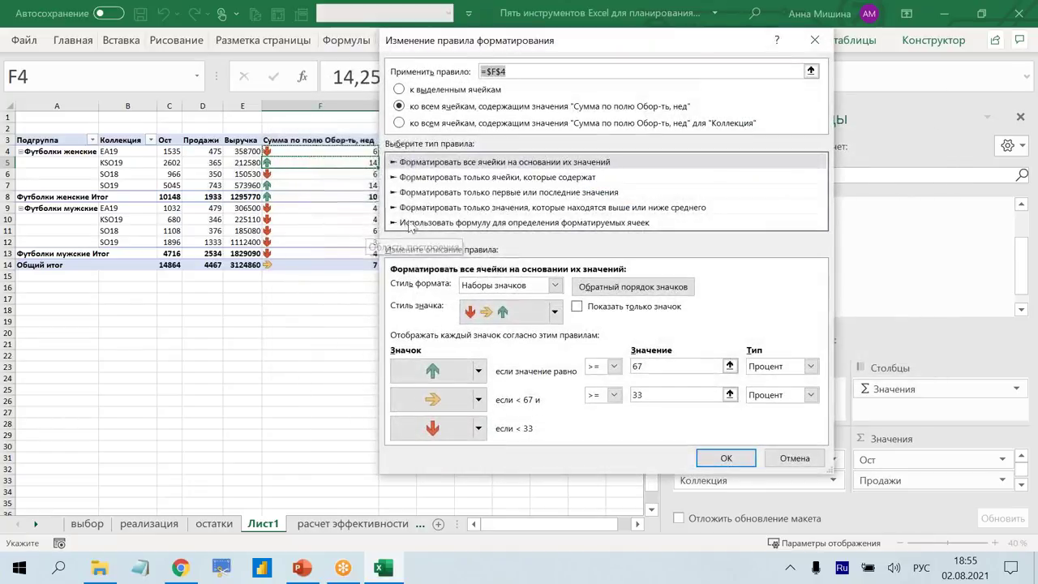
left_click(615, 290)
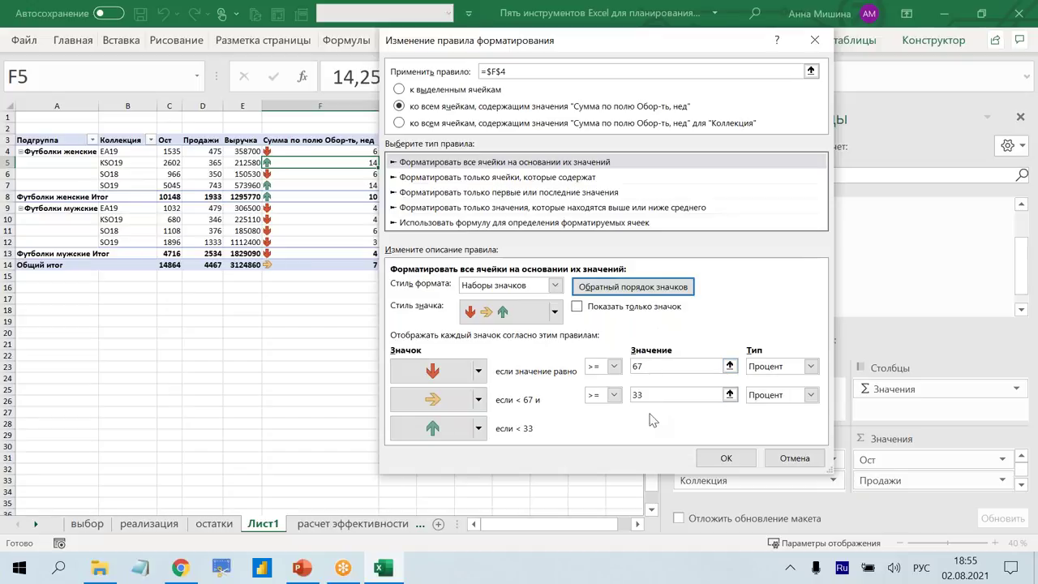
left_click_drag(548, 42, 630, 41)
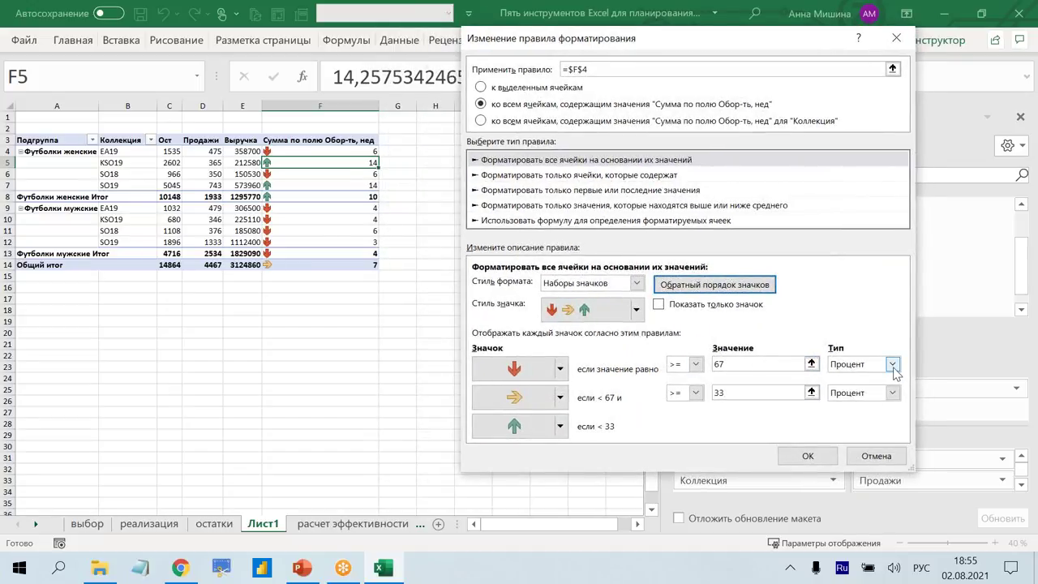
Set both arrow thresholds to Number type, 18 for red and 8 for yellow, and apply.
left_click(892, 365)
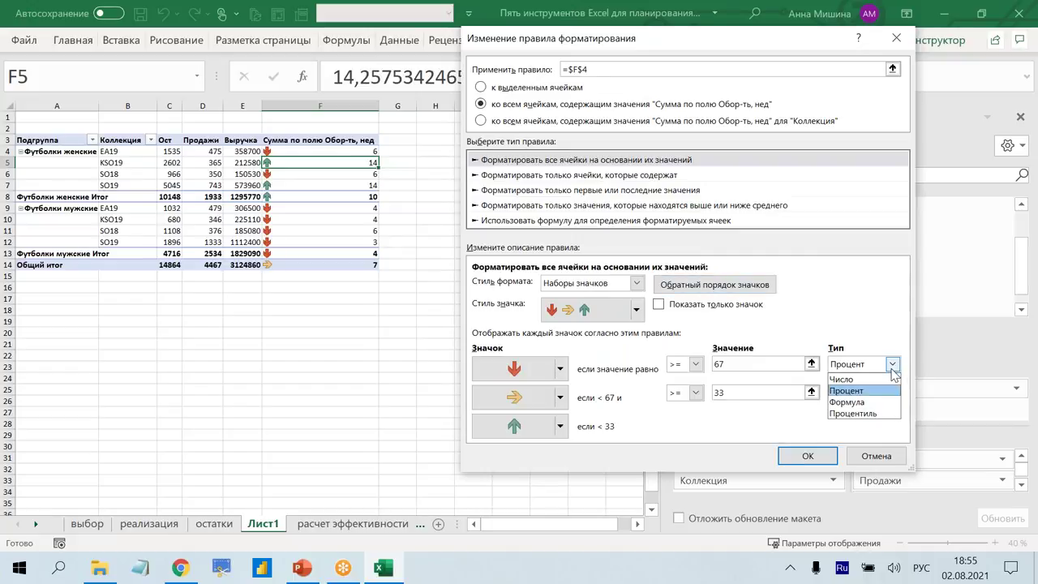
left_click(876, 379)
left_click(892, 392)
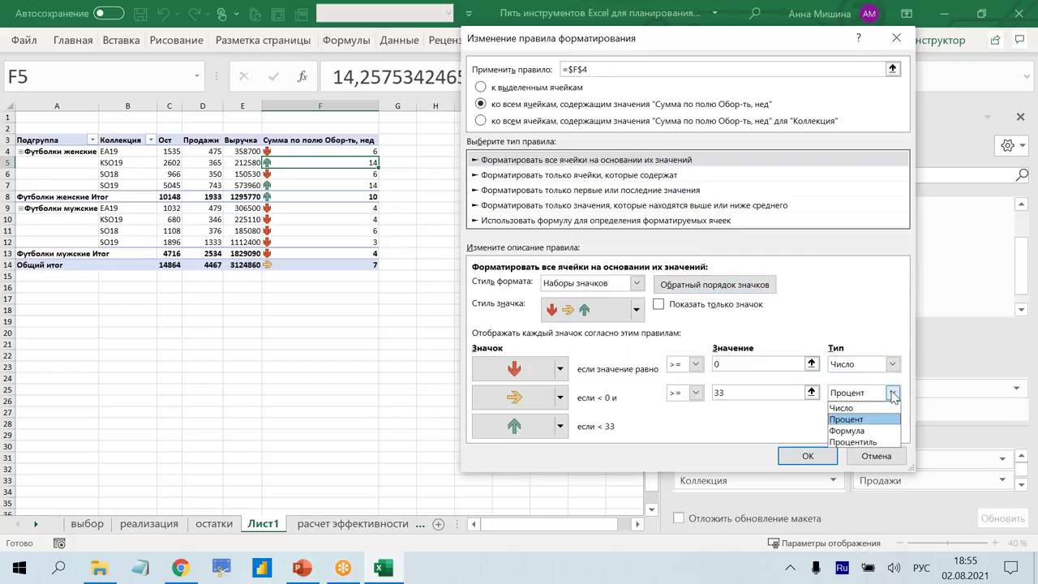
left_click(840, 408)
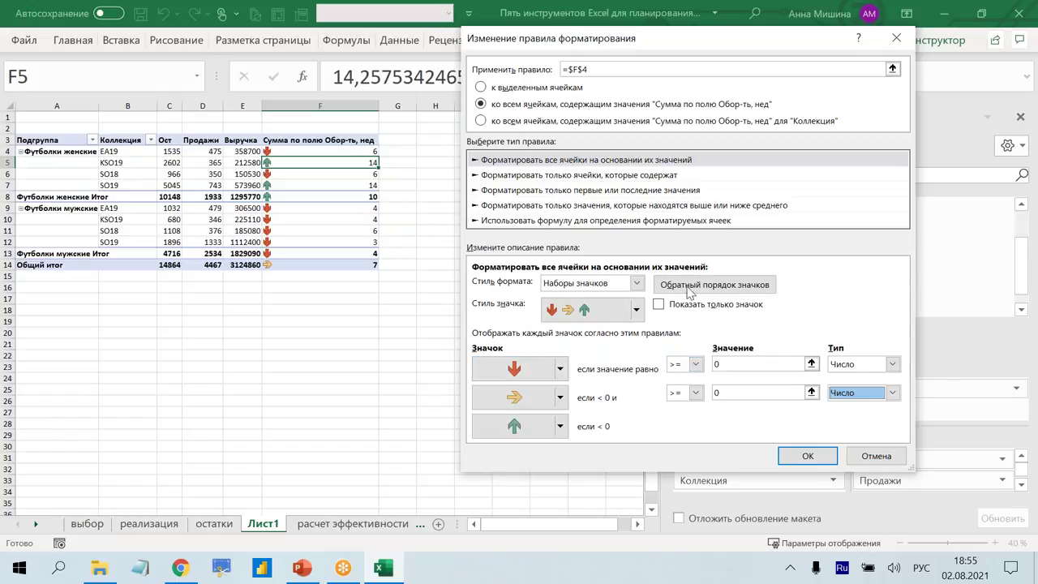
left_click(733, 367)
type("18")
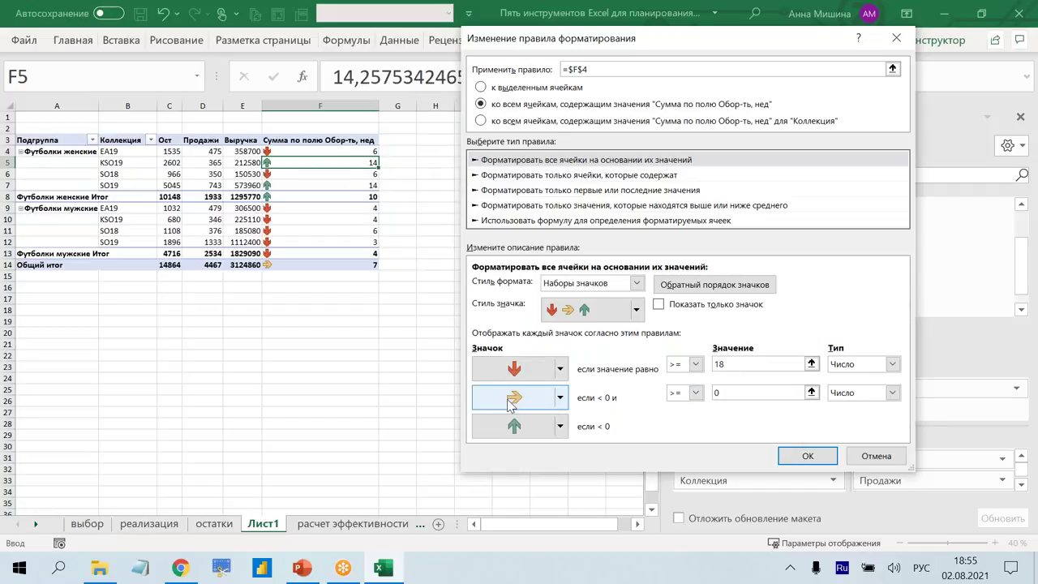
left_click(724, 393)
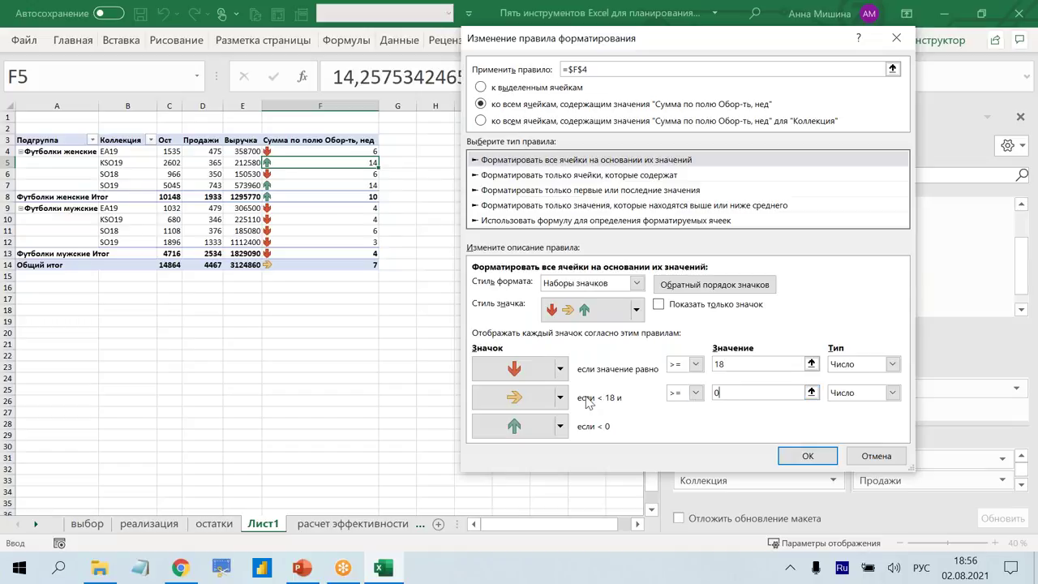
double_click(721, 393)
left_click(809, 456)
left_click(771, 351)
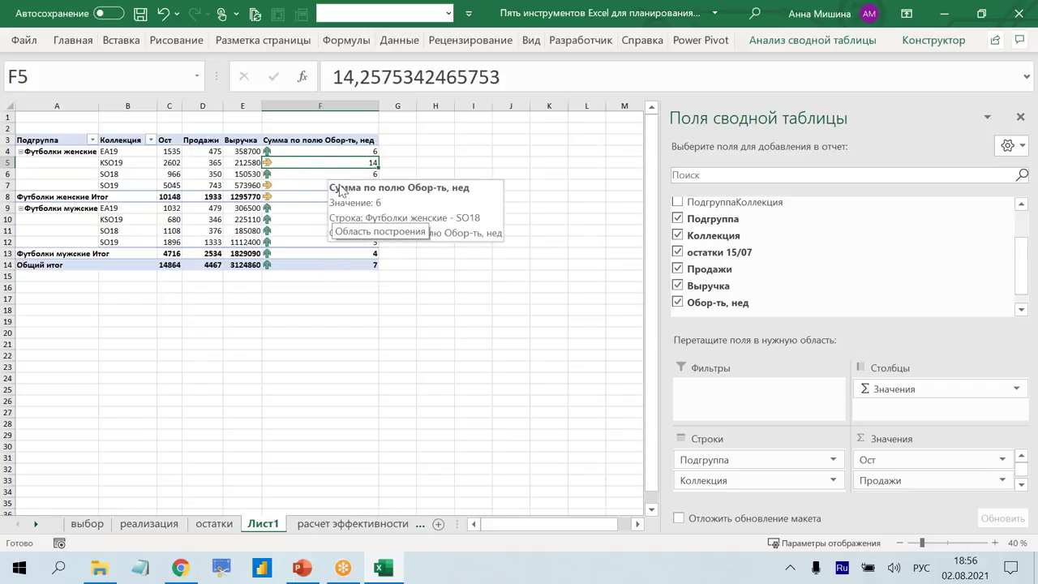
Check the yellow-arrow turnover cells, then rename the Лист1 sheet to 'группа'.
left_click(347, 187)
left_click(348, 164)
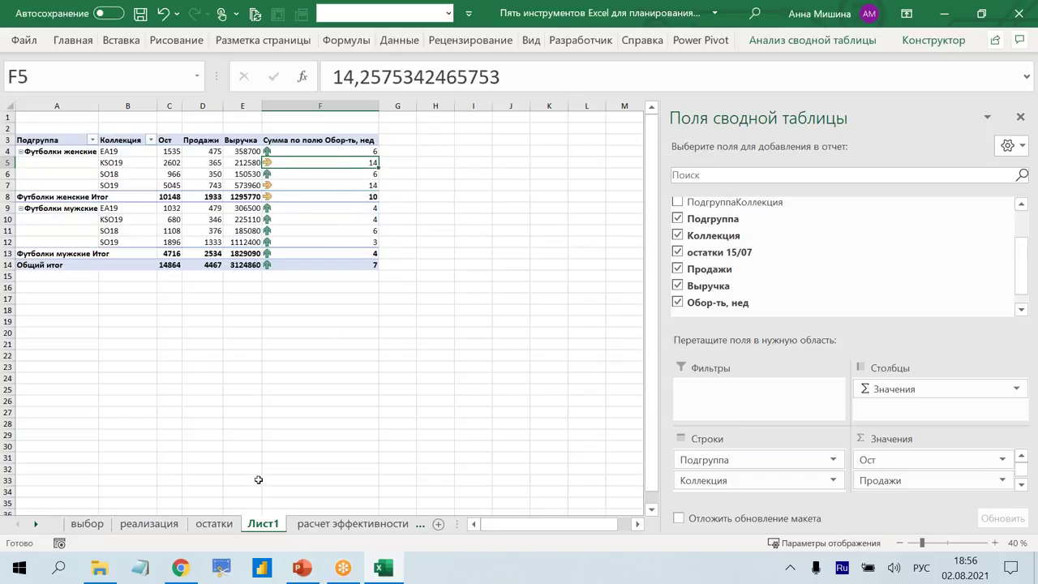
left_click_drag(268, 528, 461, 495)
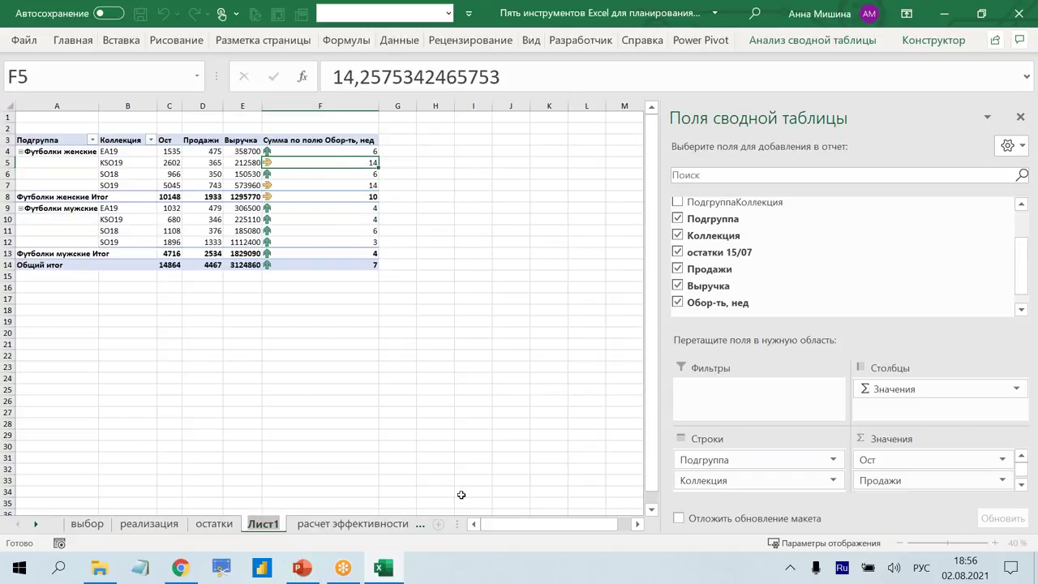
type("группа")
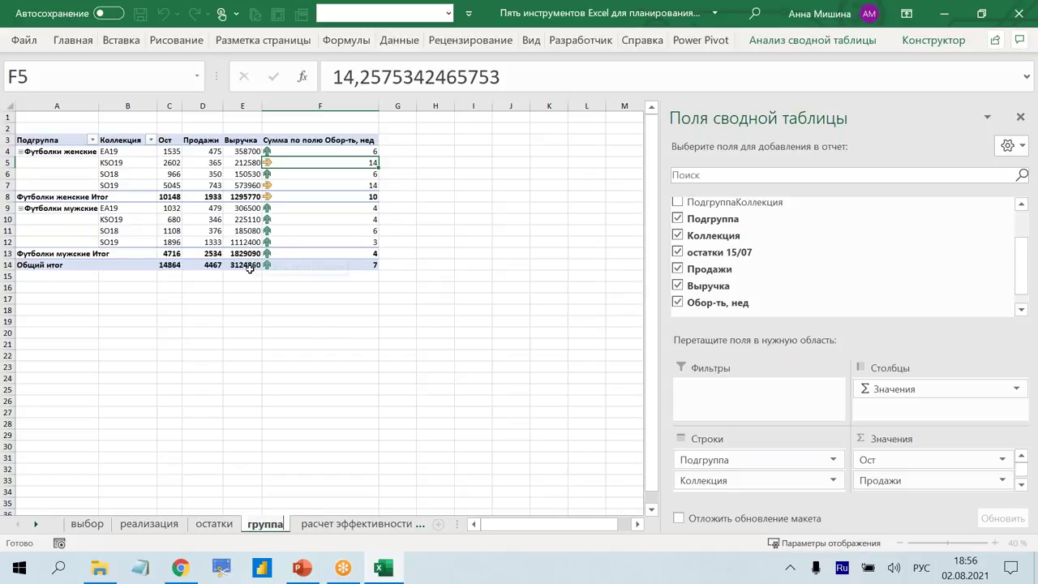
left_click(247, 332)
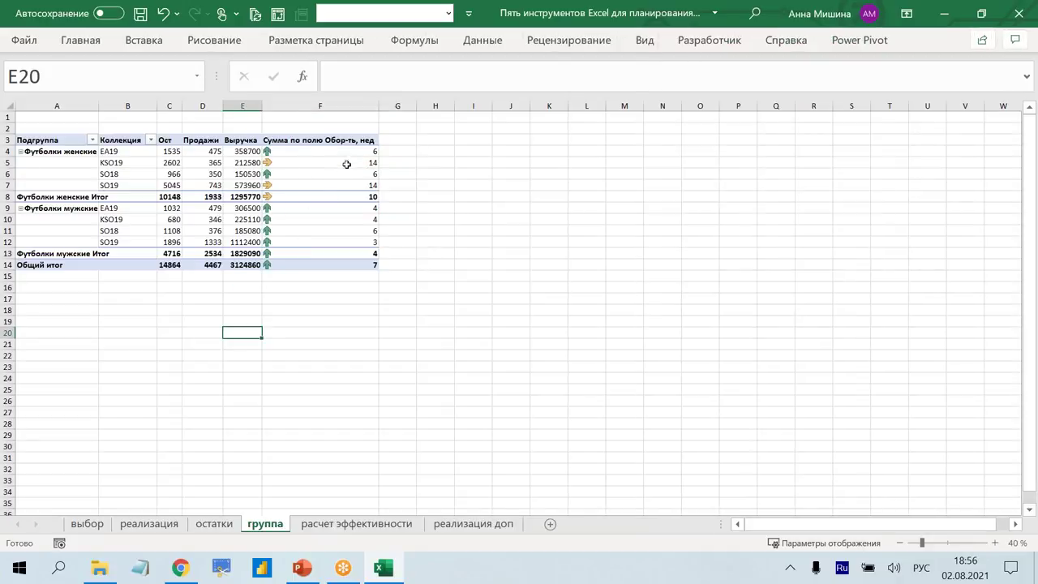
Select the KSO19 and SO19 row values (C5:F5 and C7:F7) to compare them.
left_click_drag(346, 164, 168, 163)
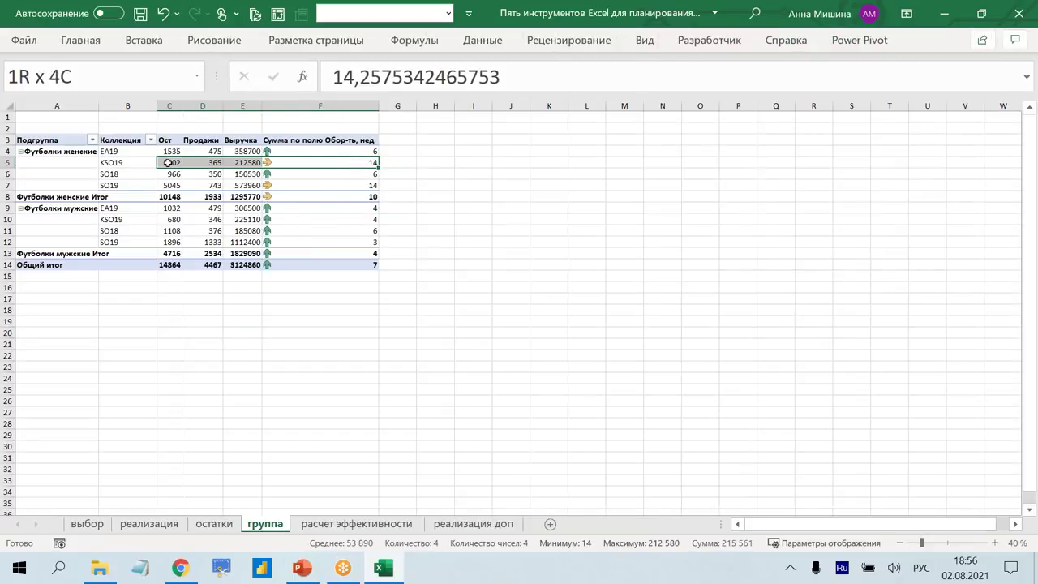
left_click_drag(288, 186, 168, 185)
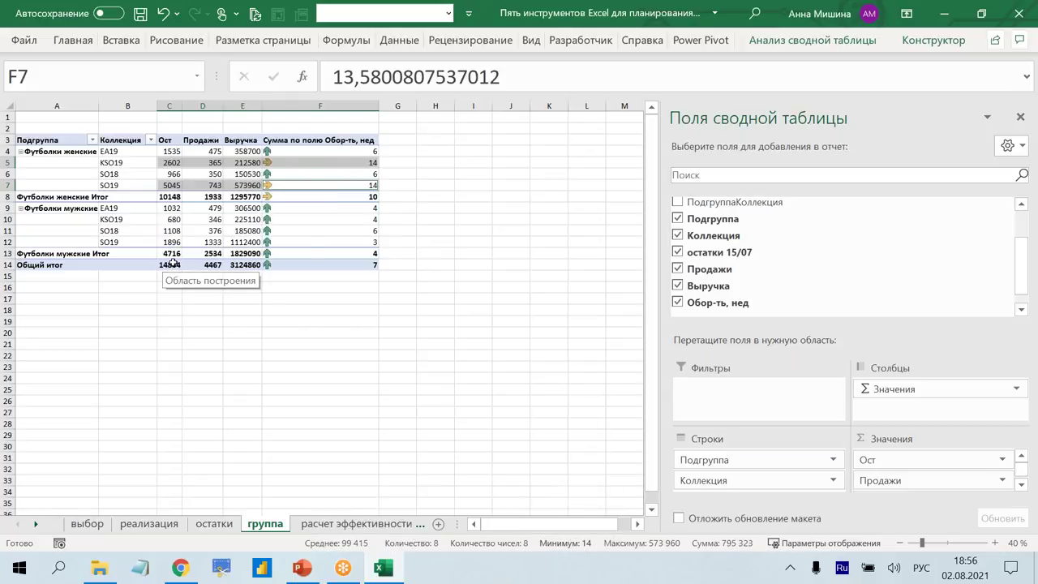
left_click(174, 264)
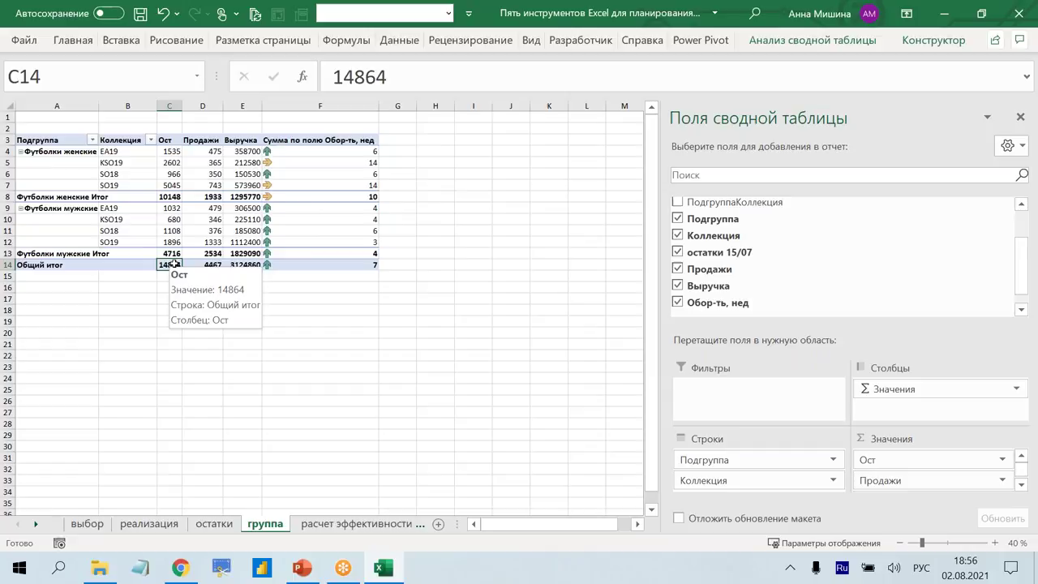
Shorten the turnover header to 'Обор-ть, нед' and auto-fit column F.
left_click(343, 131)
left_click_drag(475, 77, 261, 64)
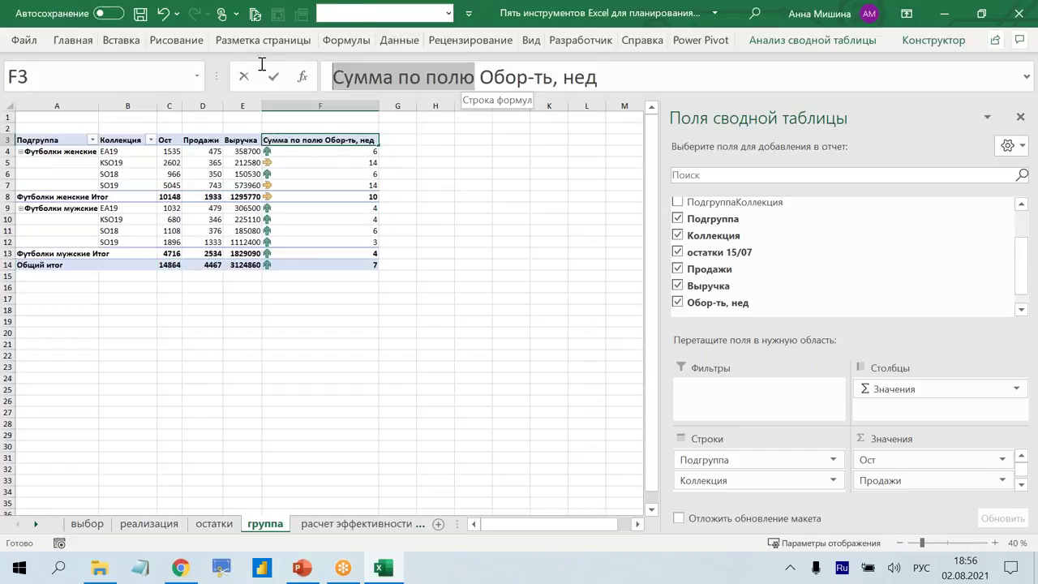
key("BackSpace")
key("Return")
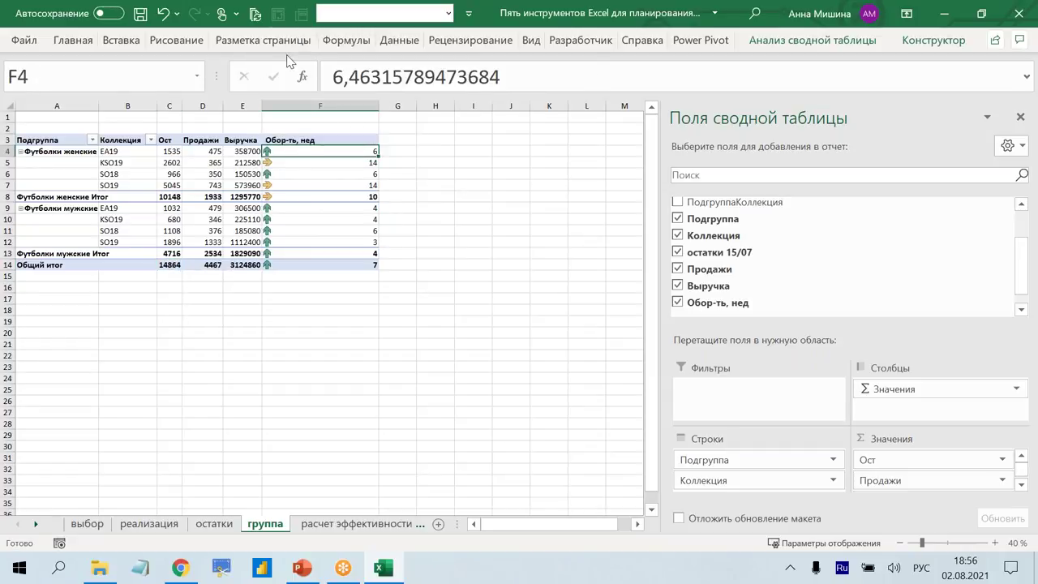
double_click(378, 105)
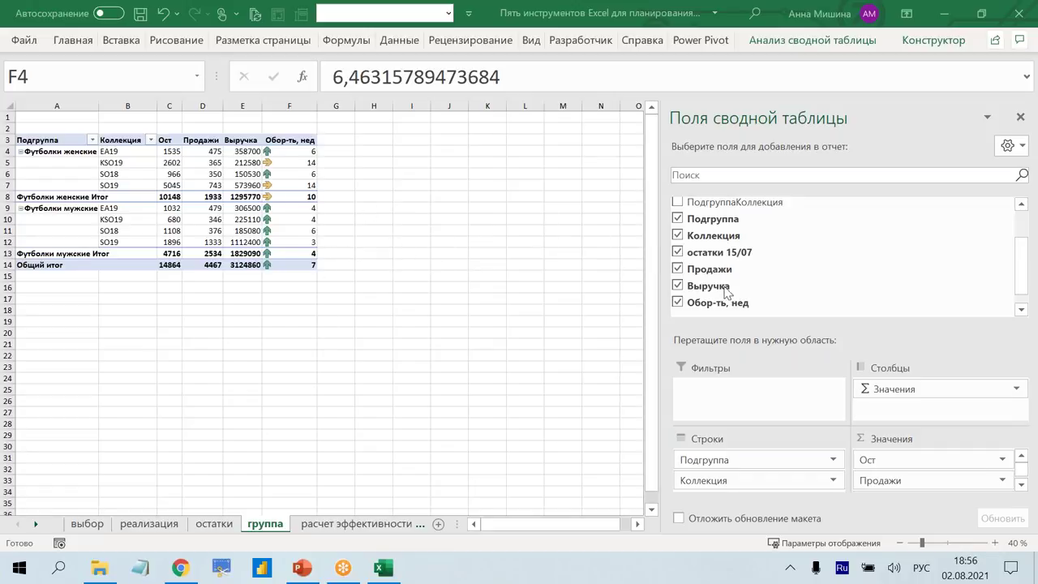
Add a second sum of остатки 15/07 to the pivot's Values.
left_click(728, 252)
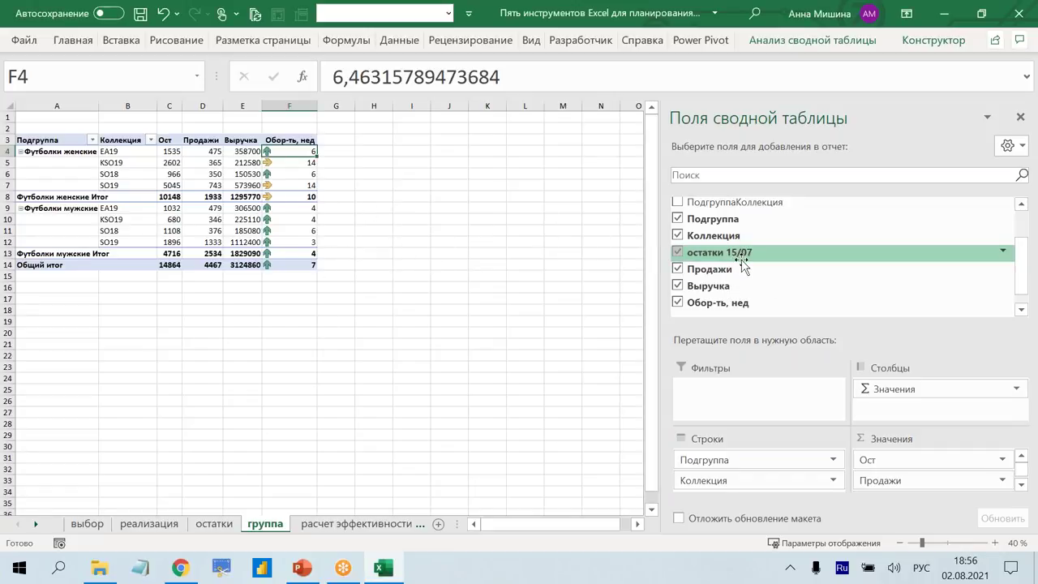
left_click_drag(743, 260, 866, 347)
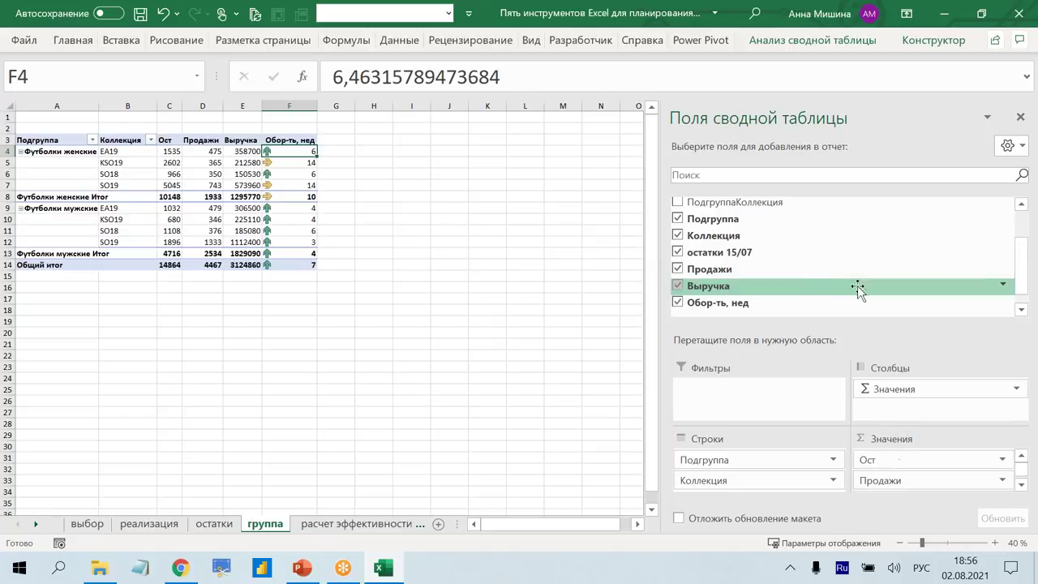
mouse_move(725, 252)
left_mouse_down()
mouse_move(912, 412)
mouse_move(926, 475)
left_mouse_up()
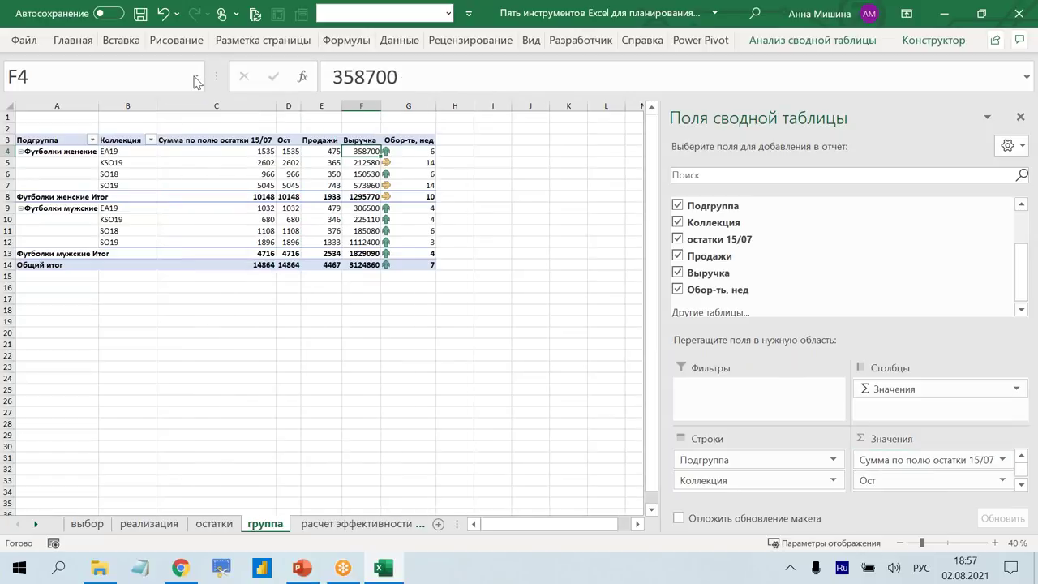
Rename the new stock column header to '% Ост'.
left_click(234, 139)
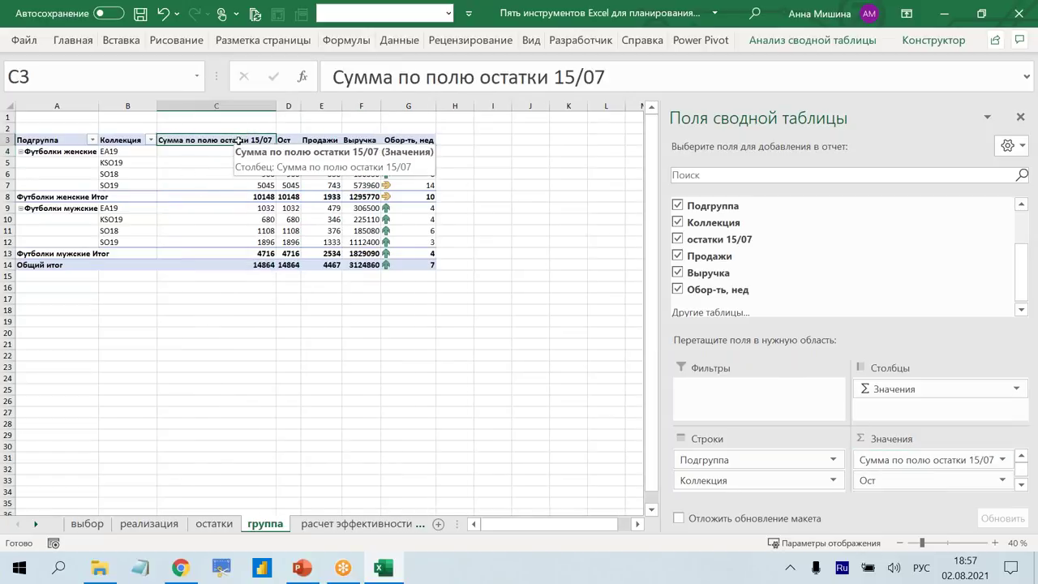
type("% Ост")
left_click(244, 165)
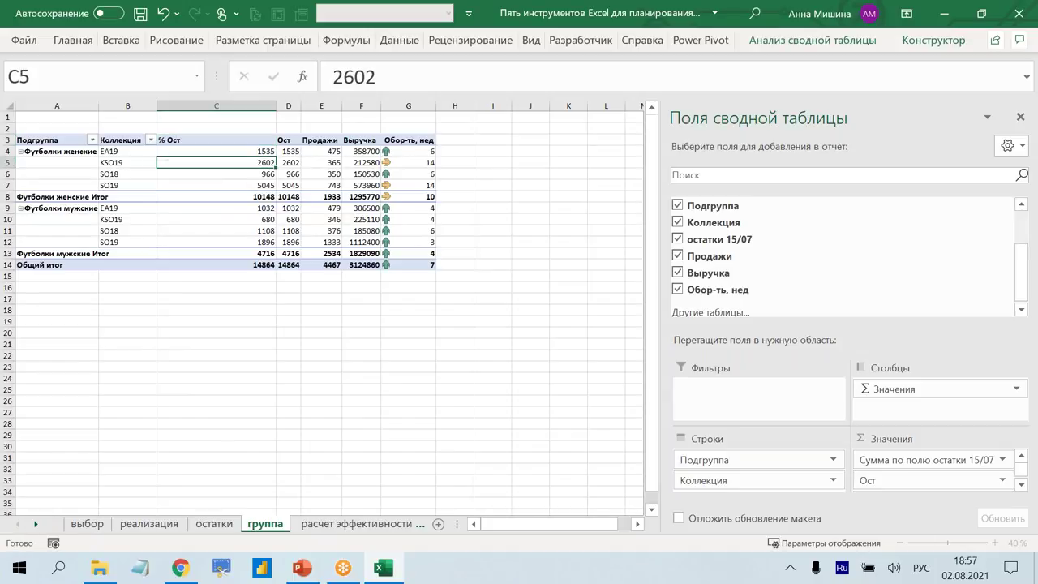
Show % Ост values as percent of column total, e.g. 17,51% for women's KSO19.
right_click(250, 164)
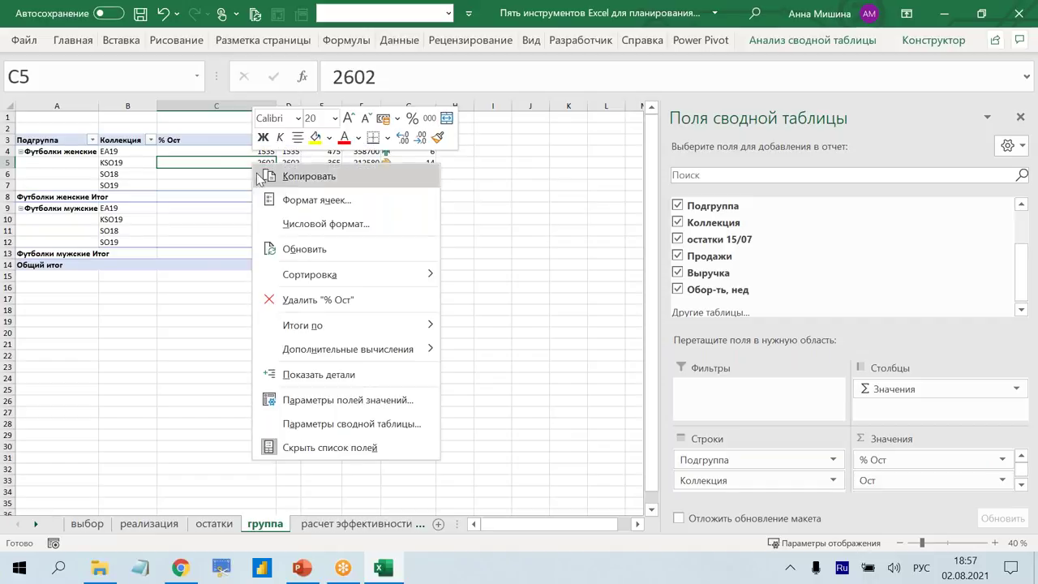
mouse_move(347, 349)
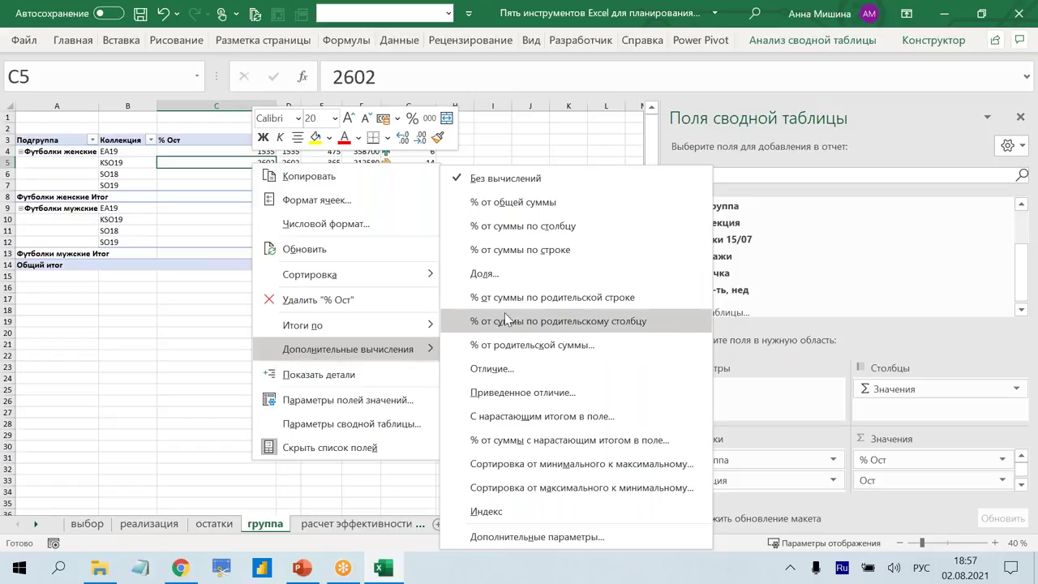
left_click(514, 225)
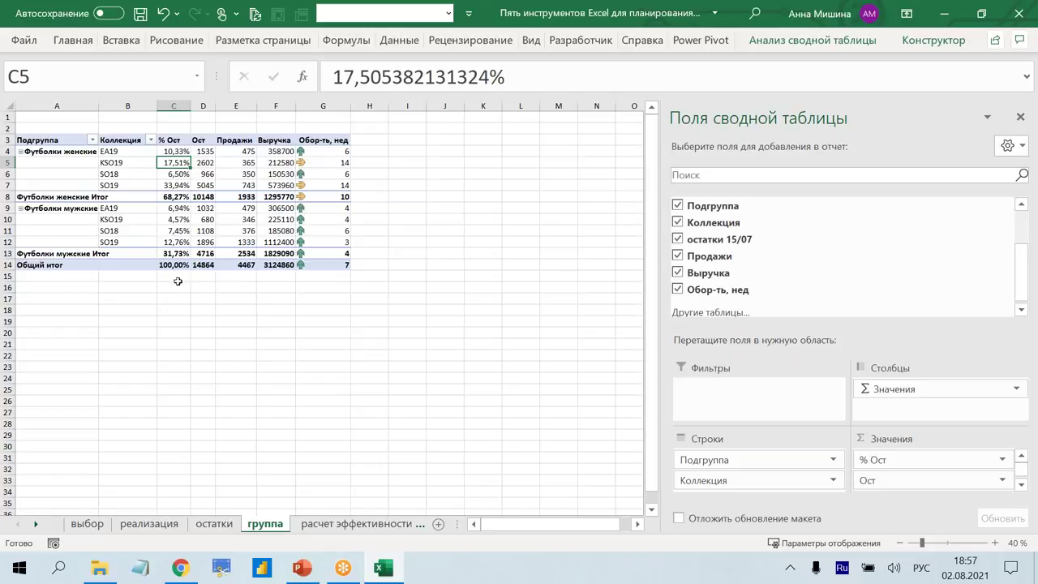
right_click(176, 164)
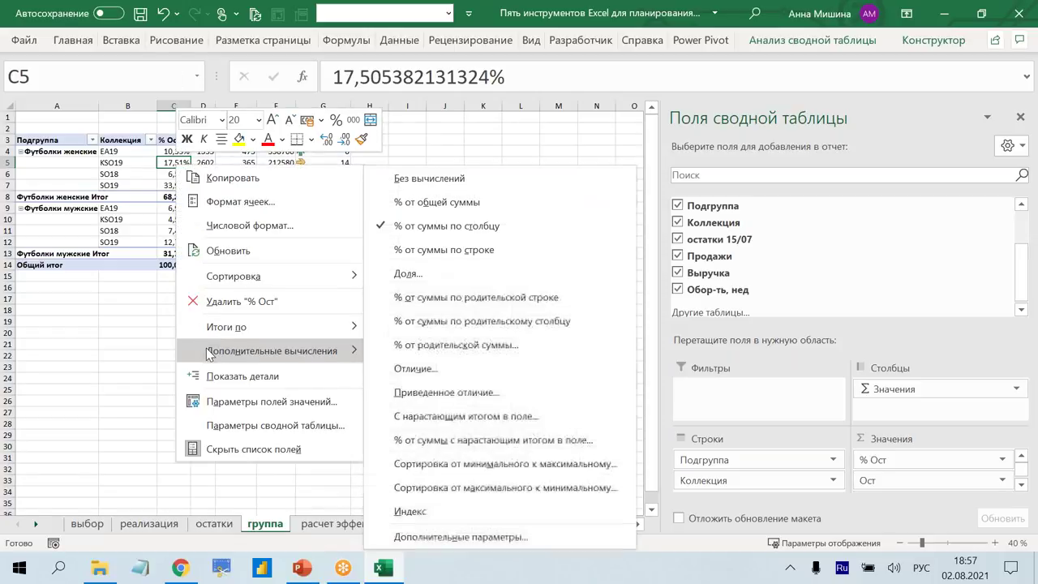
mouse_move(271, 350)
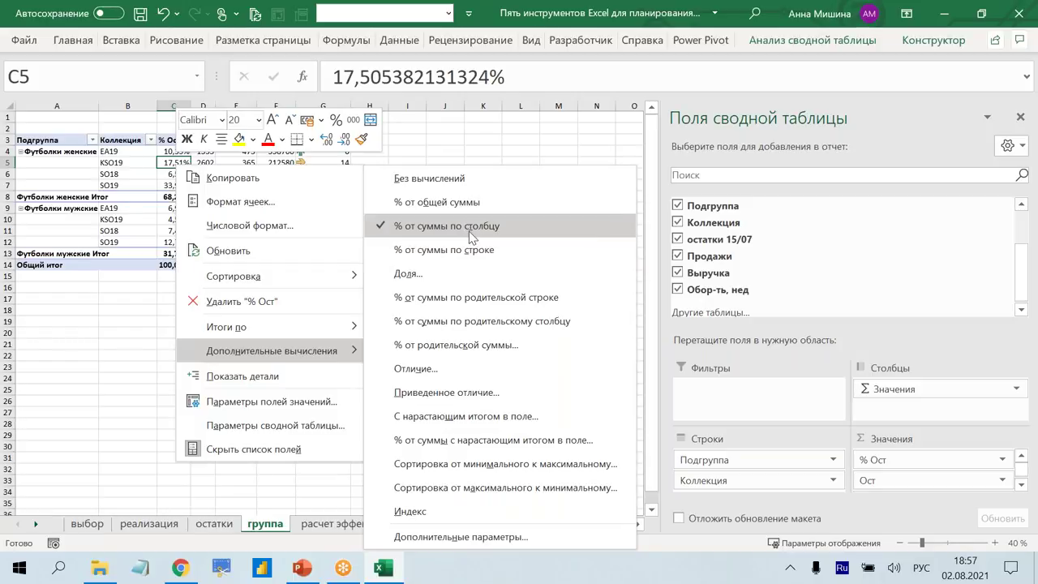
left_click(143, 280)
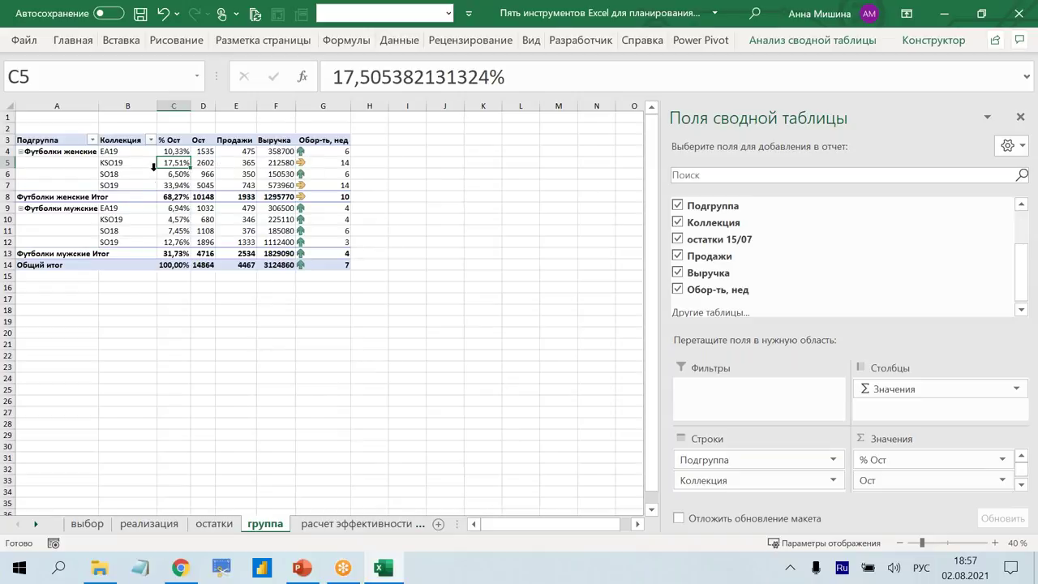
left_click(188, 186, "ctrl")
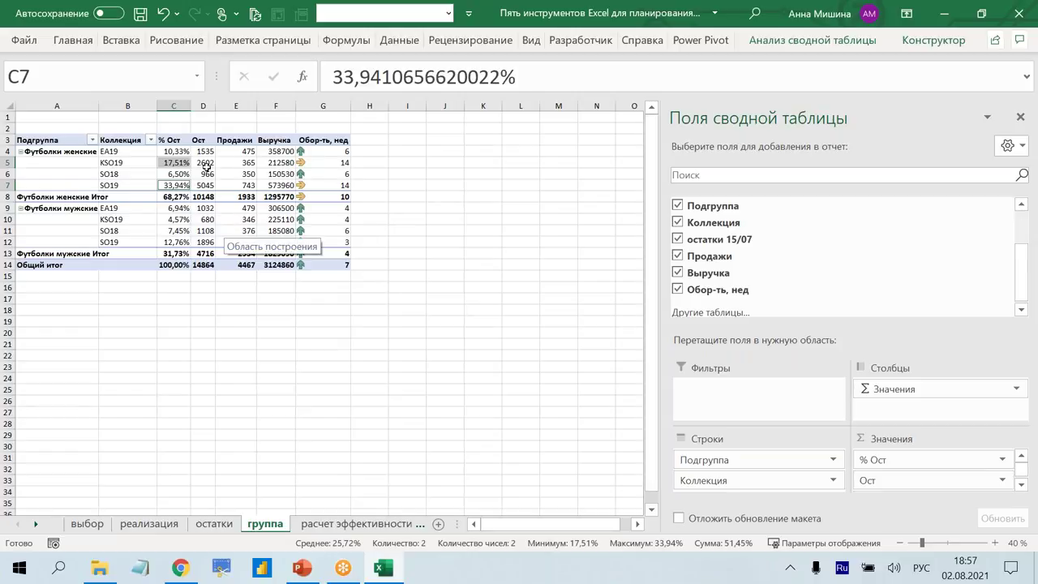
mouse_move(176, 197)
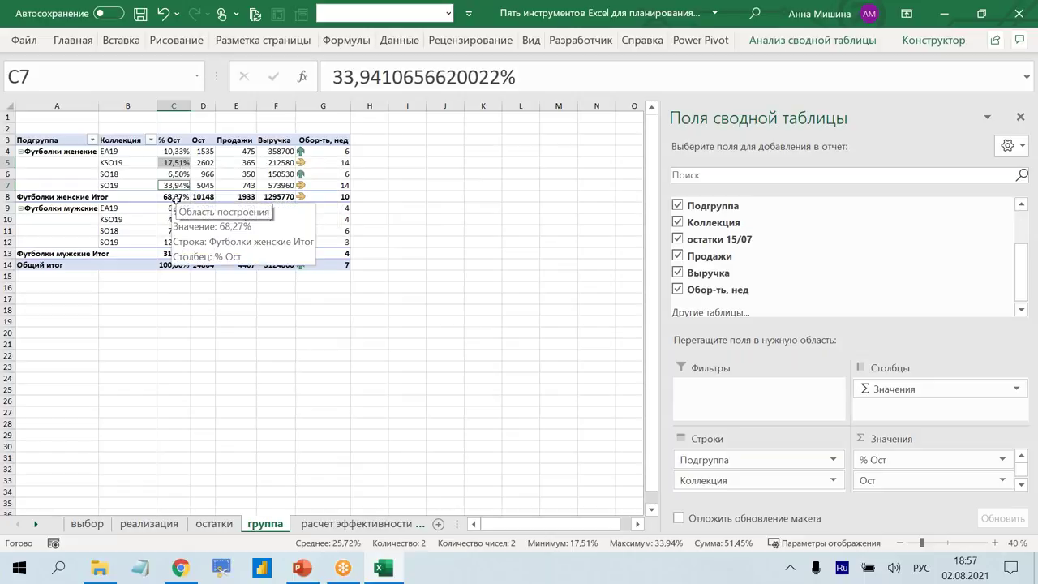
Copy the группа sheet and name the copy 'города'.
left_click(274, 457)
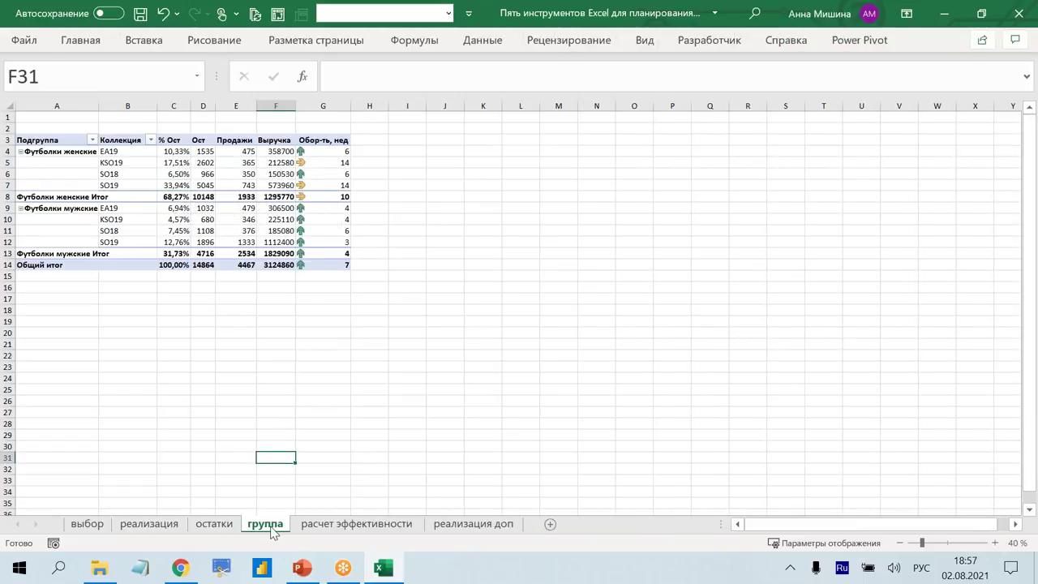
left_click_drag(273, 529, 324, 503)
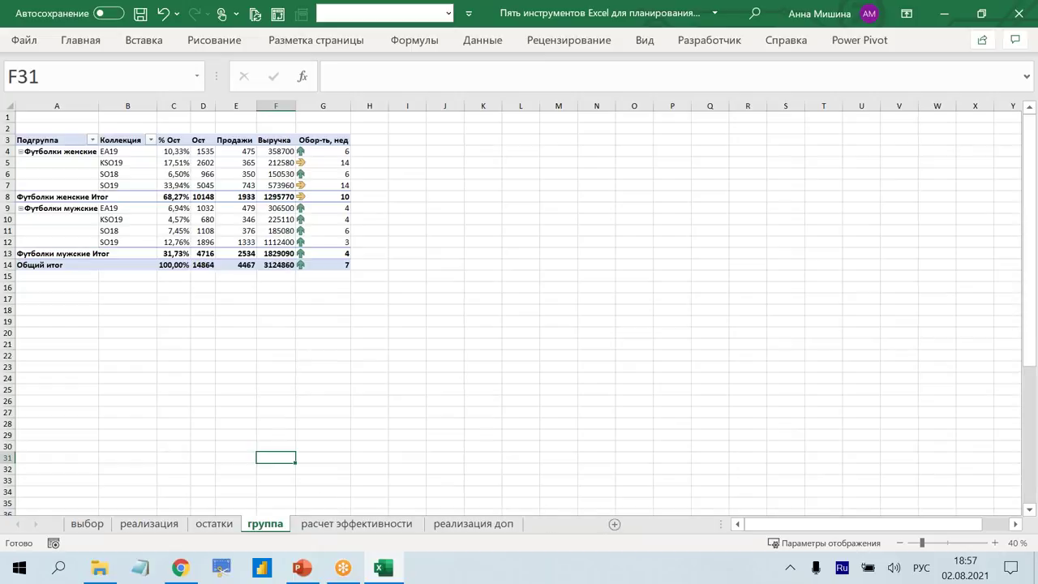
left_click_drag(324, 502, 326, 510)
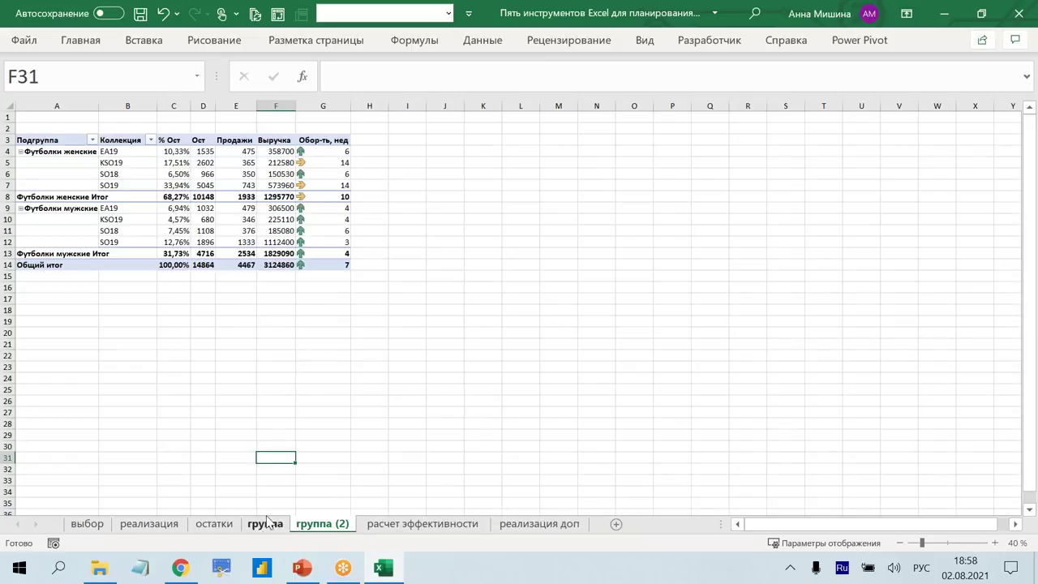
left_click(341, 526)
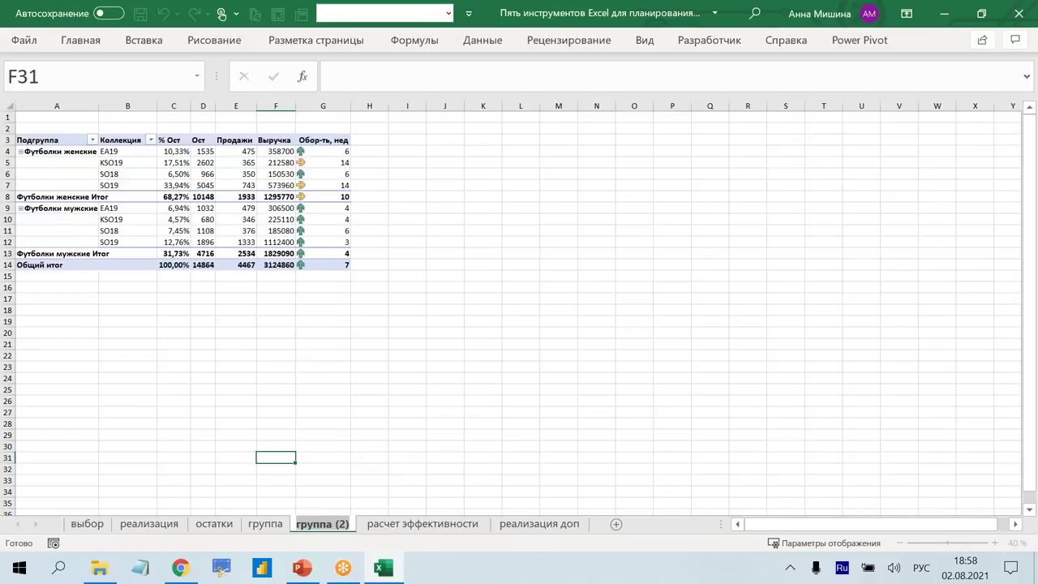
type("города")
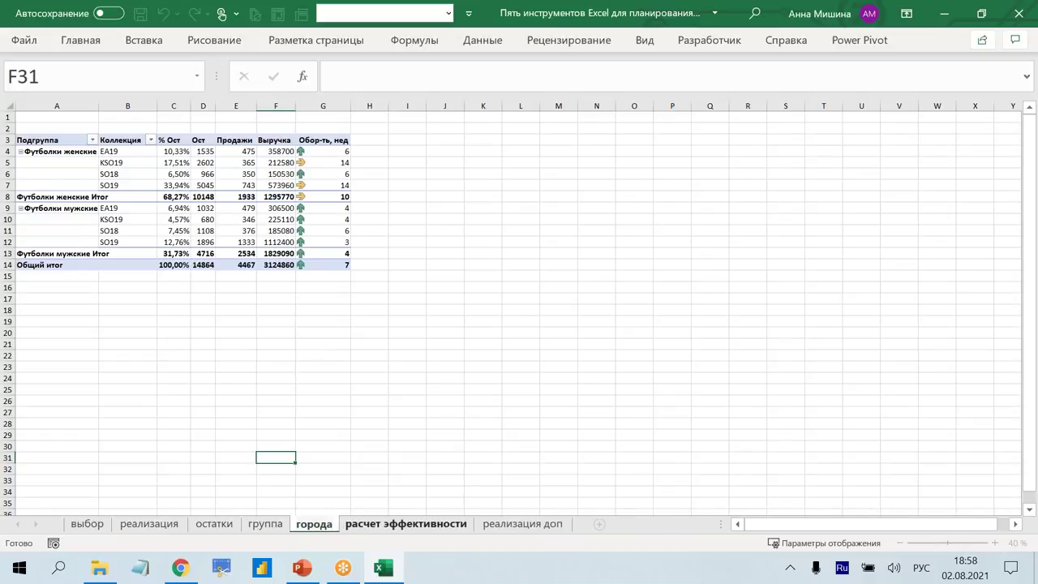
key("Return")
Select the women's KSO19 row in the города pivot.
left_click(323, 377)
left_click(276, 219)
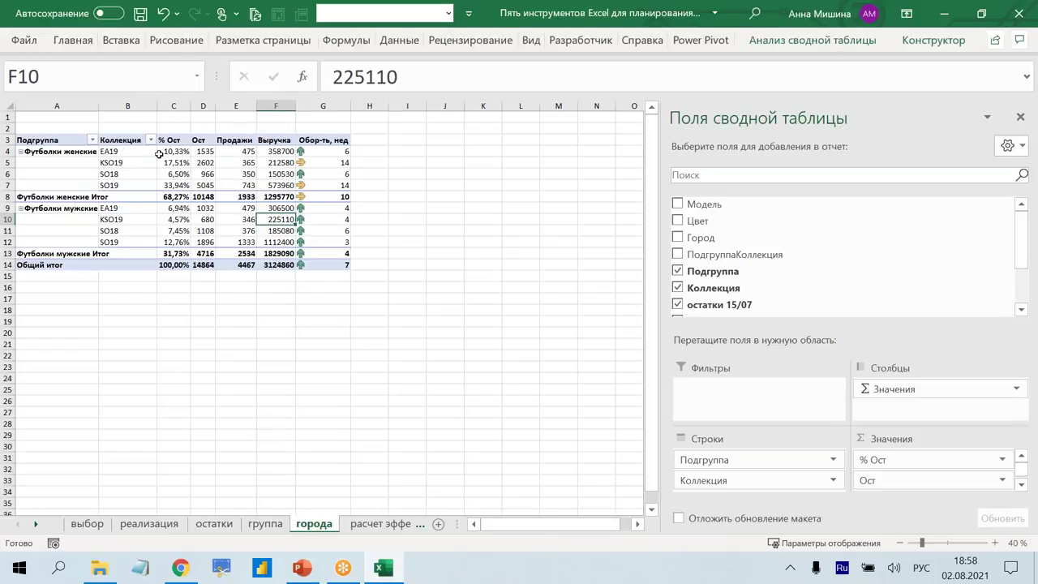
left_click_drag(324, 167, 109, 163)
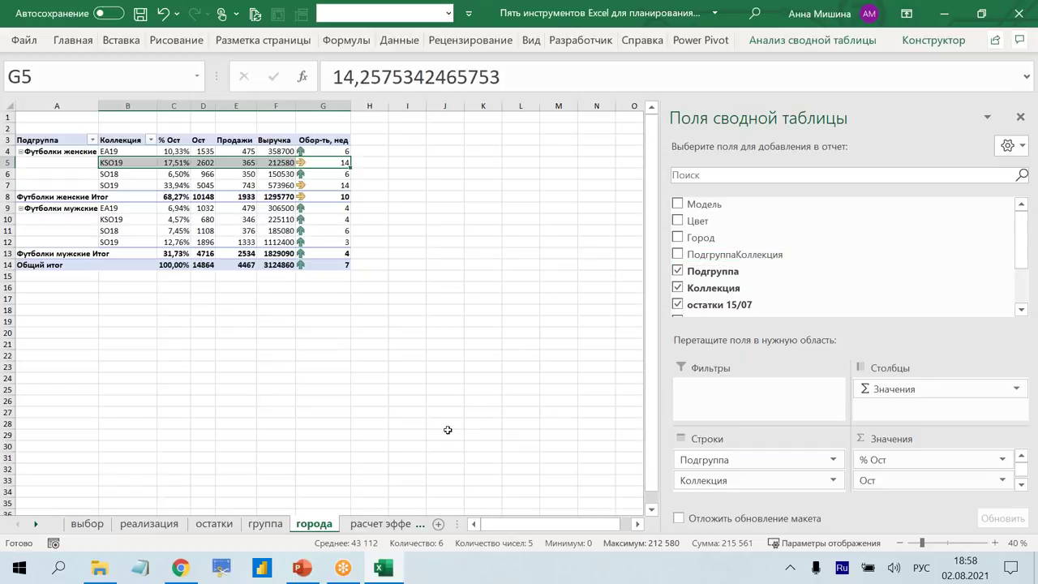
Check the ПодгруппаКоллекция formula on остатки, then make it the only row field in the города pivot.
left_click(216, 525)
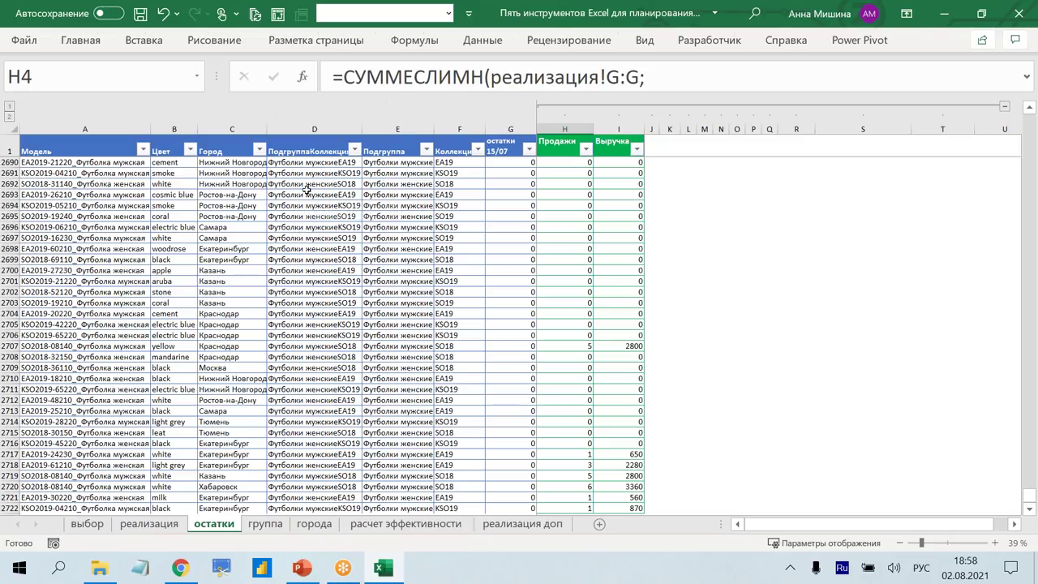
left_click(543, 79)
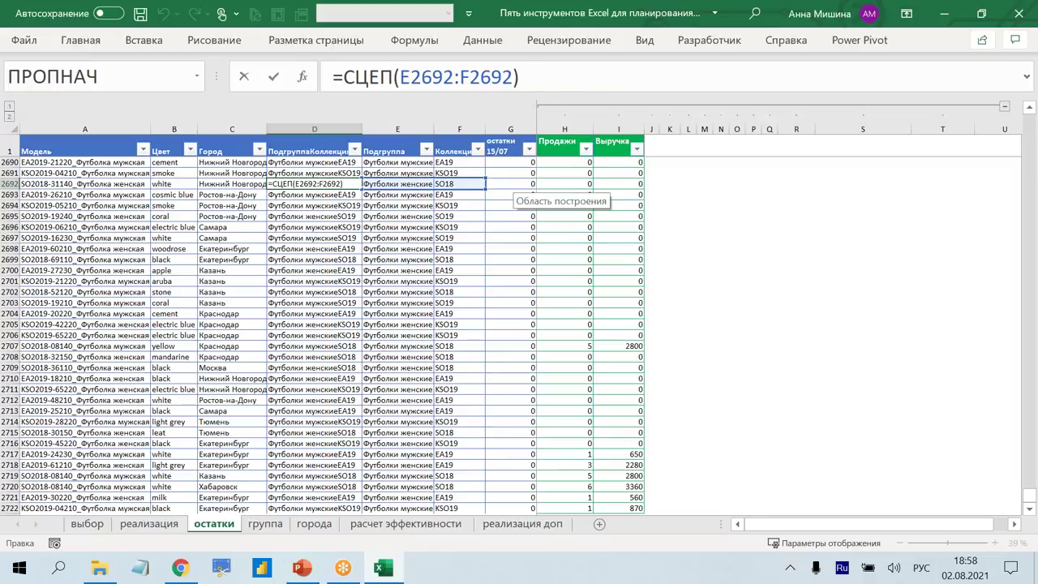
key("Escape")
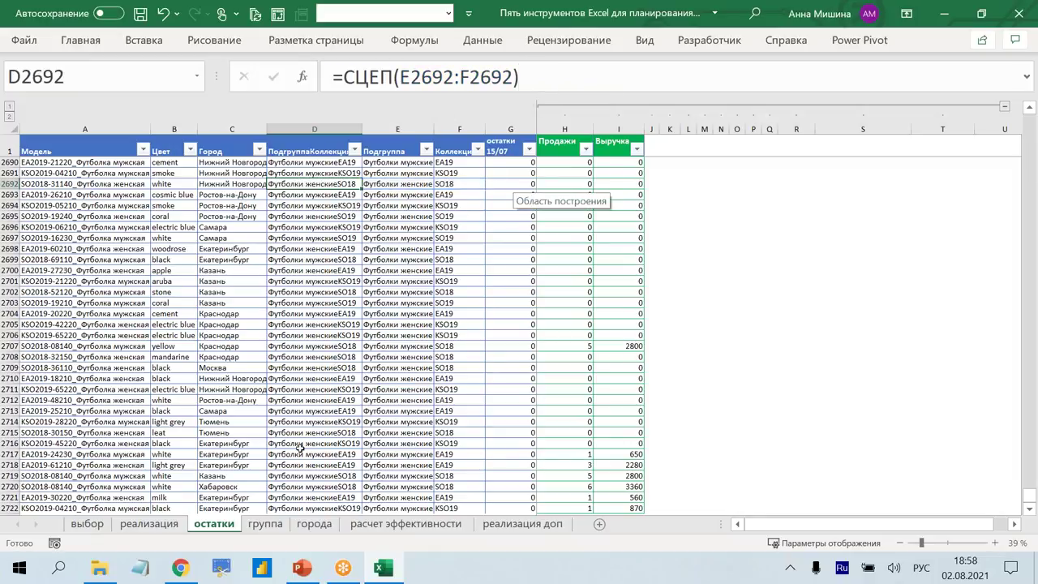
left_click(314, 523)
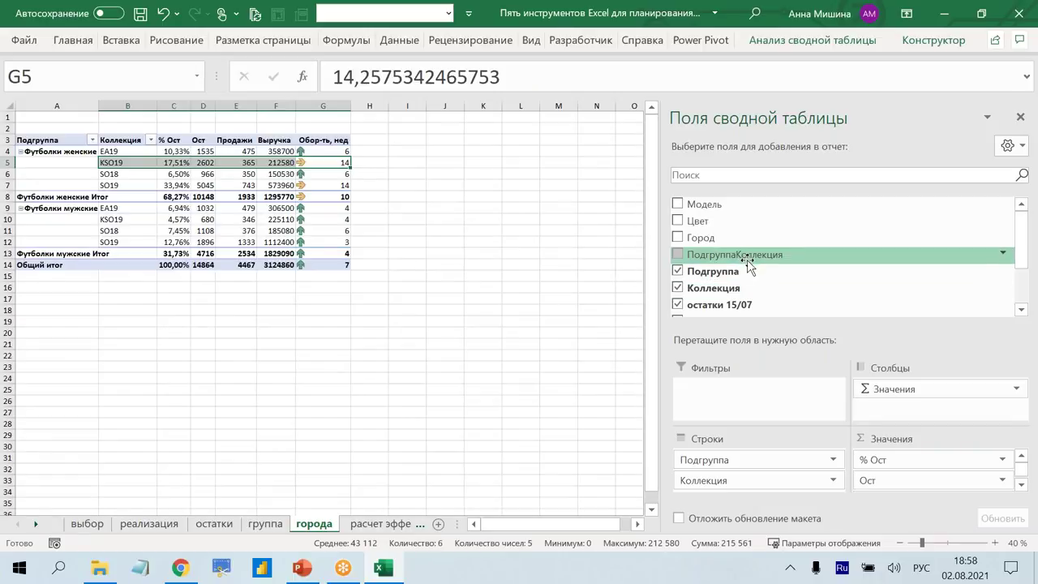
left_click_drag(747, 257, 779, 457)
left_click_drag(763, 462, 758, 276)
left_click_drag(718, 480, 525, 246)
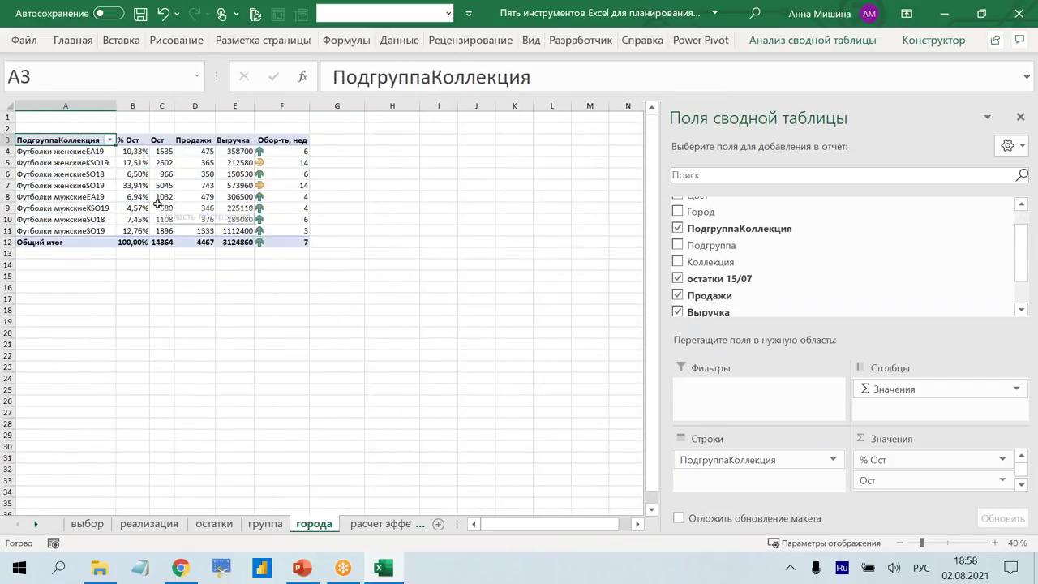
Sort rows by Обор-ть, нед descending and select the two 14-week items' labels.
right_click(298, 159)
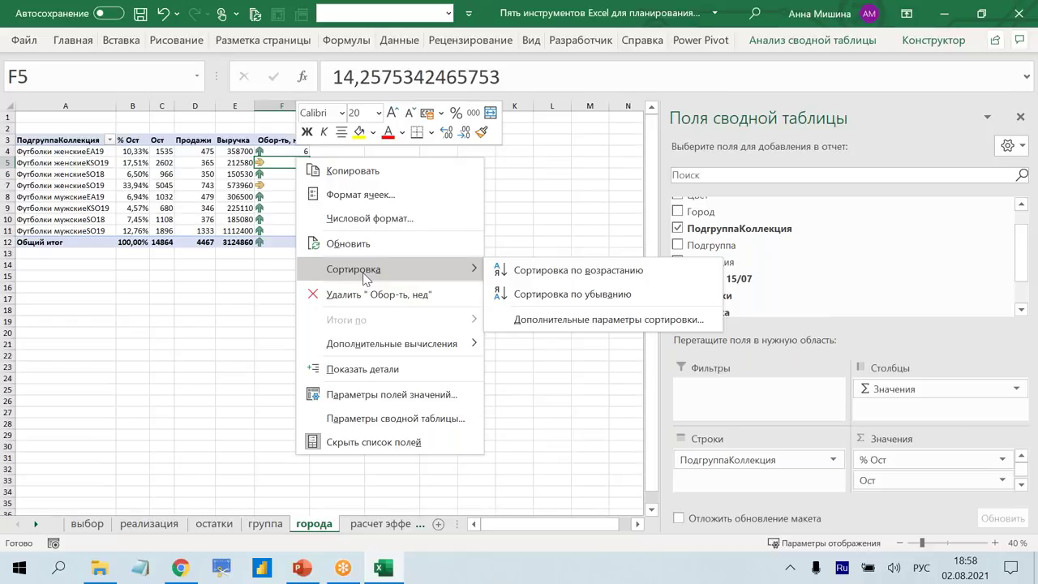
mouse_move(354, 269)
left_click(289, 168)
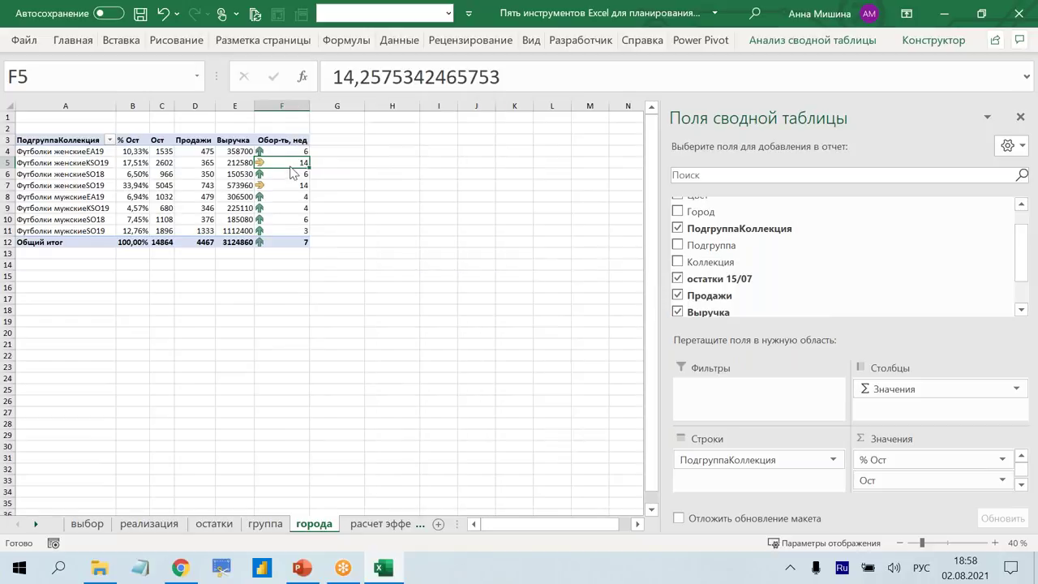
right_click(291, 166)
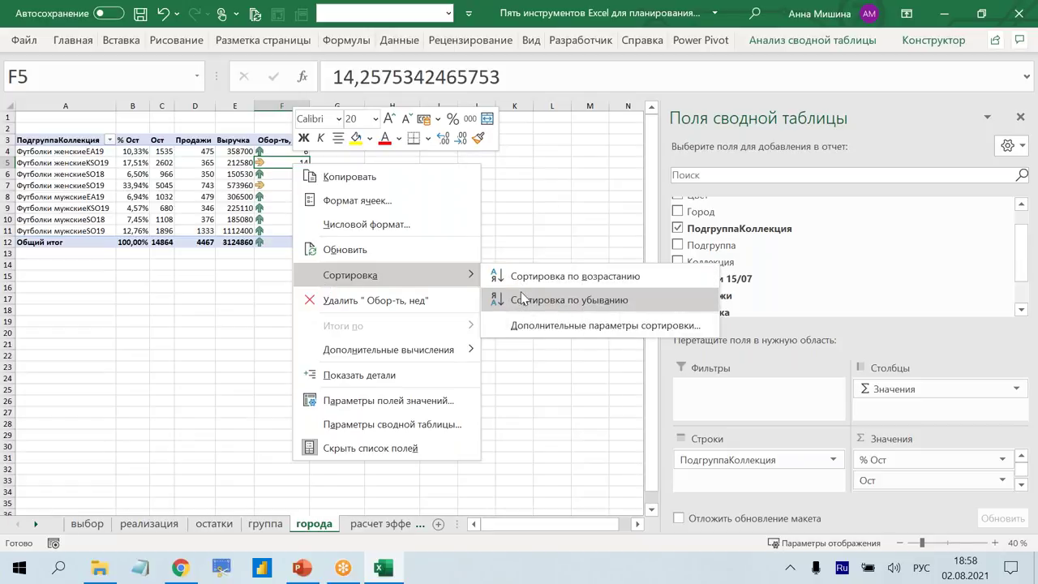
key("Escape")
left_click(551, 300)
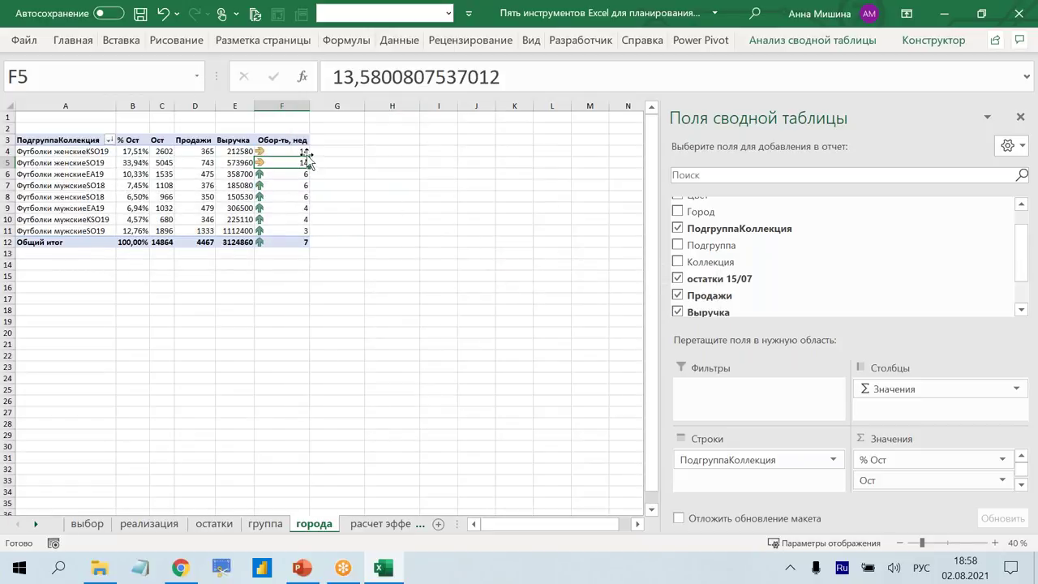
left_click_drag(285, 151, 49, 163)
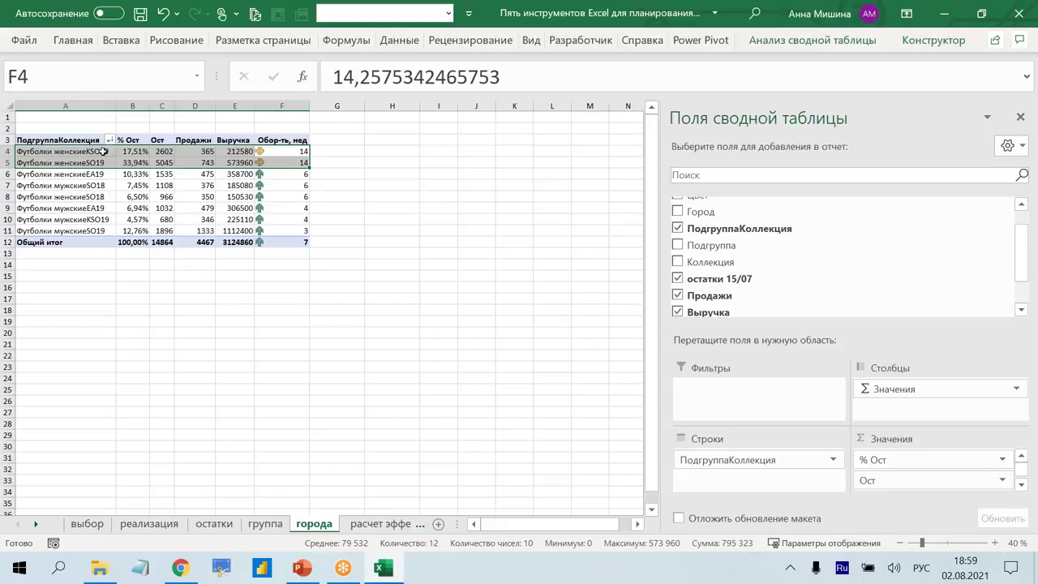
left_click_drag(103, 152, 101, 162)
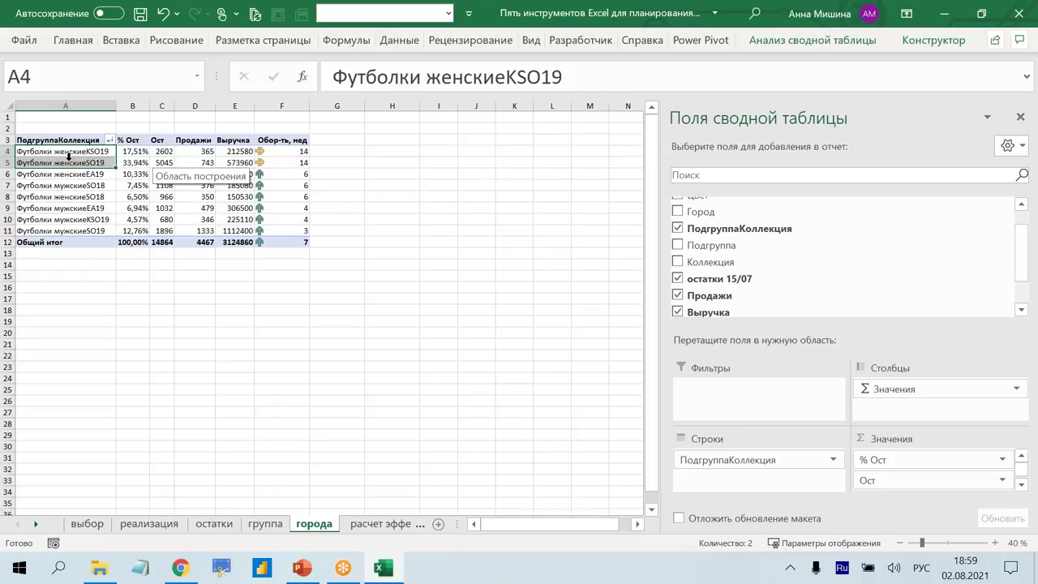
right_click(67, 162)
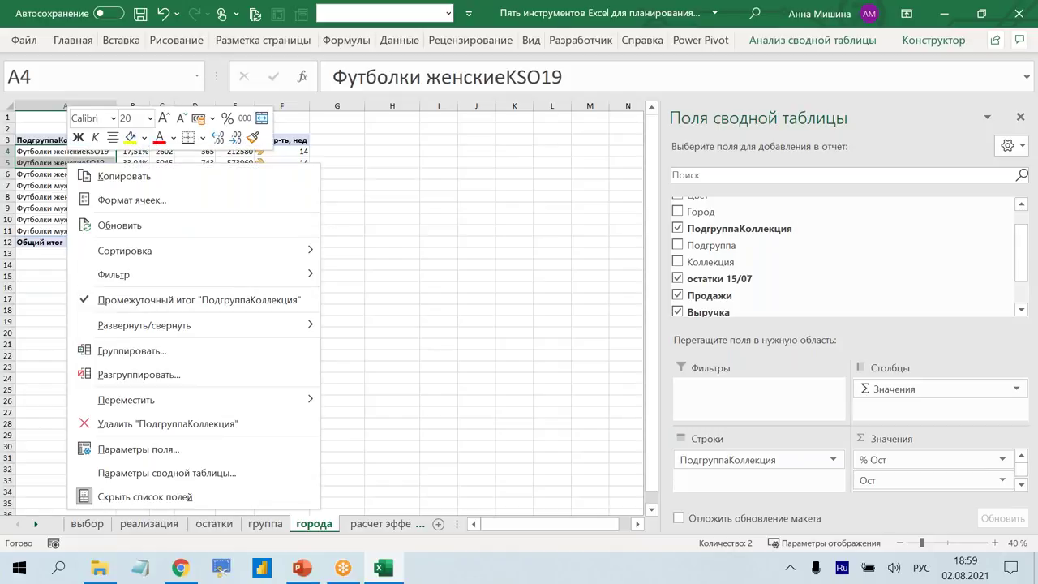
mouse_move(113, 275)
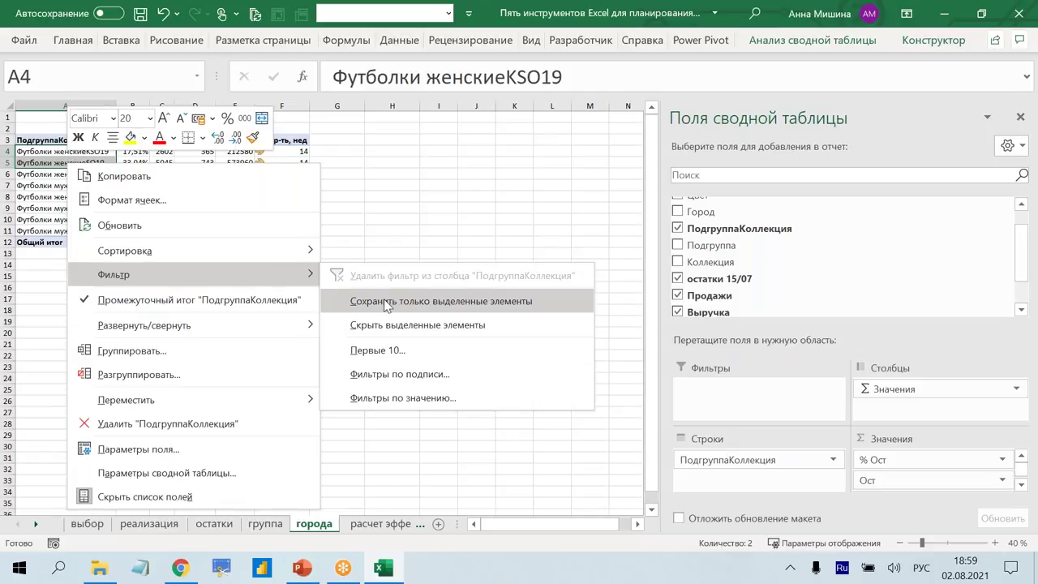
Keep only the two 14-week collections and move ПодгруппаКоллекция into the report filter.
left_click(386, 302)
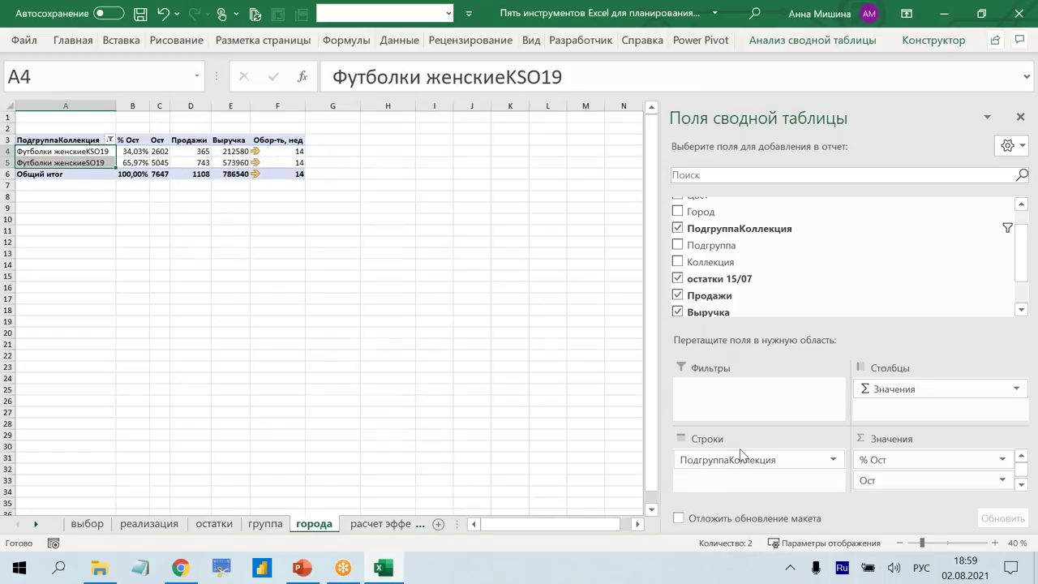
left_click_drag(730, 460, 759, 404)
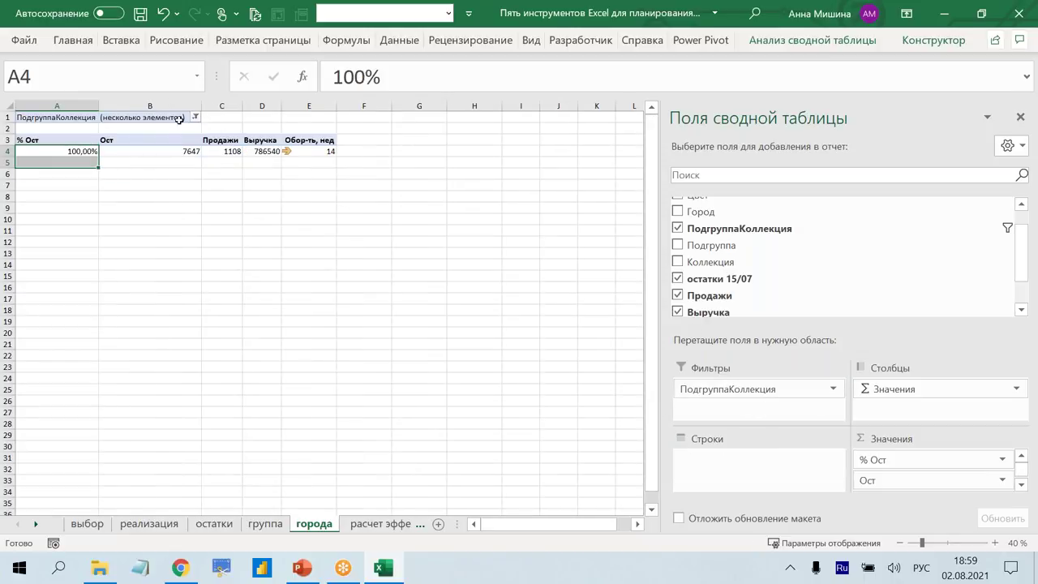
left_click(175, 151)
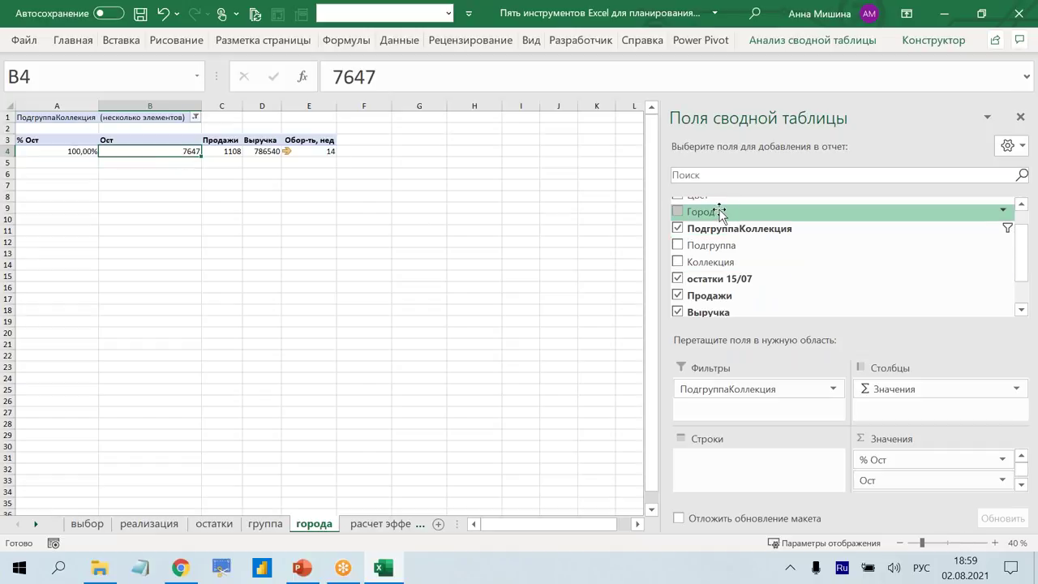
Add Город to the rows and sort cities by turnover descending, Тюмень first at 19 weeks.
left_click_drag(719, 213, 738, 478)
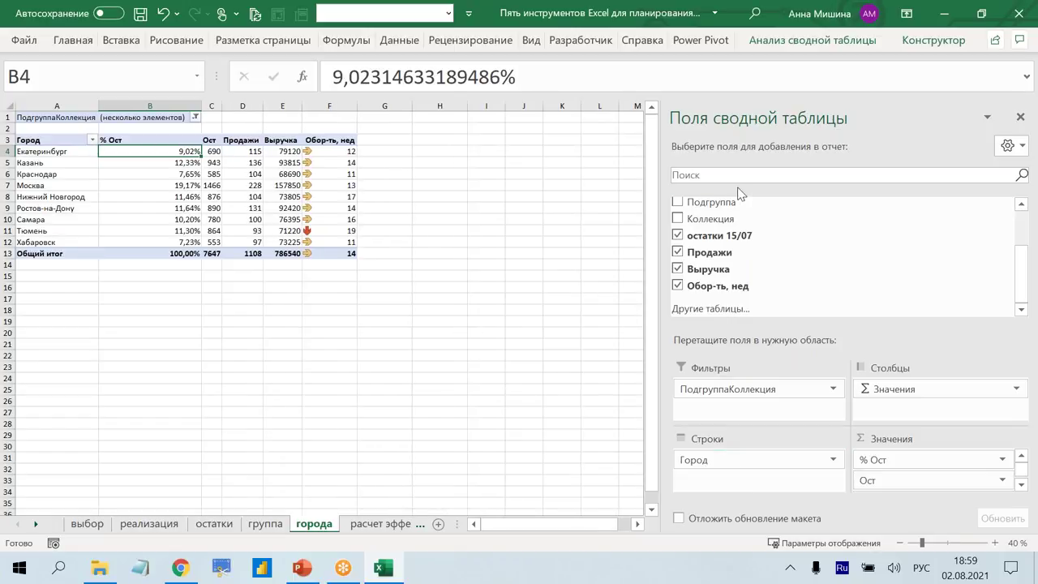
scroll(730, 215, "up", 1)
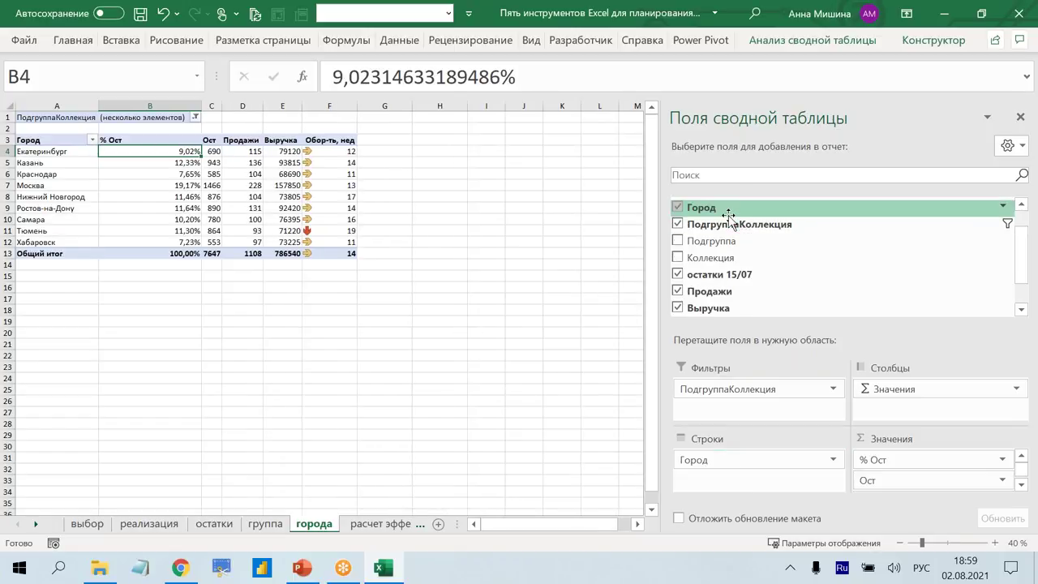
right_click(343, 162)
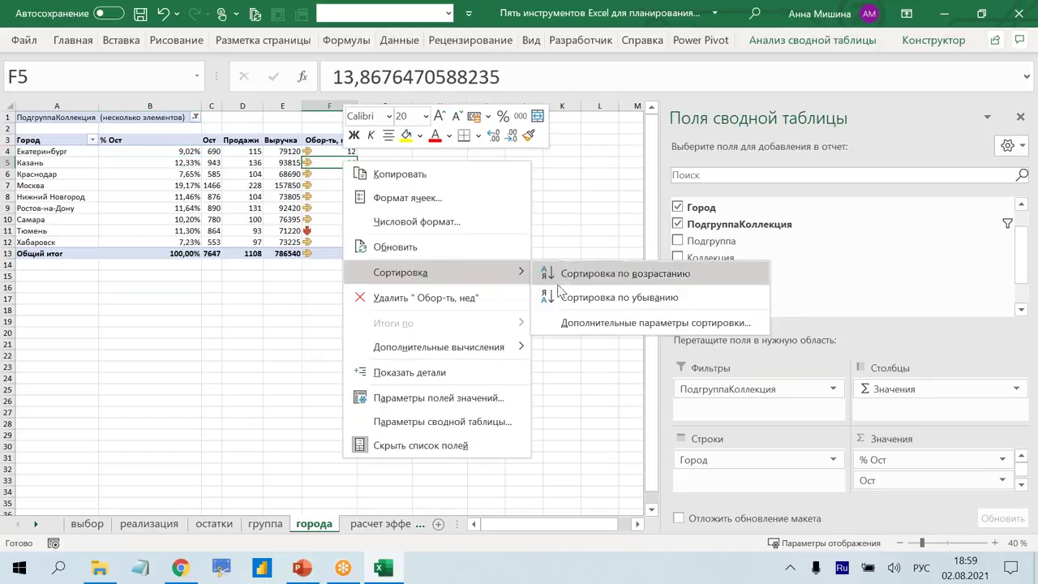
left_click(600, 297)
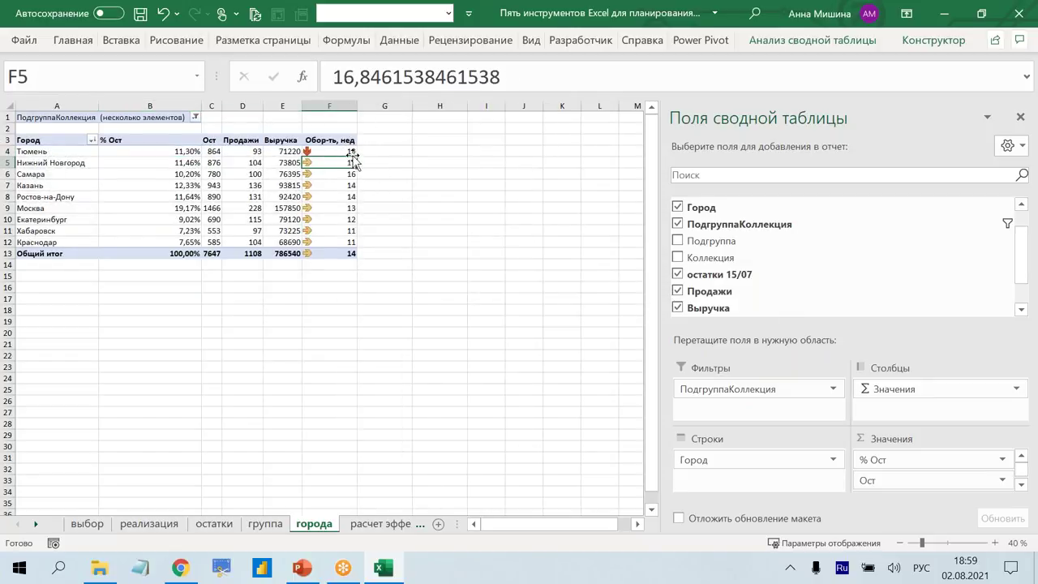
Review the city rows, then switch to the группа sheet.
left_click_drag(350, 152, 57, 154)
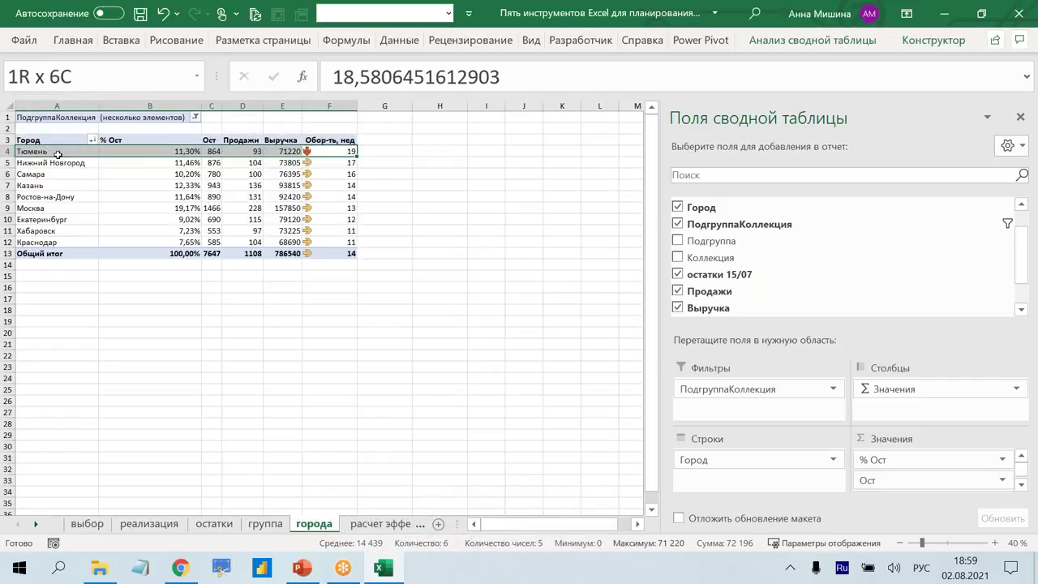
left_click_drag(58, 156, 32, 238)
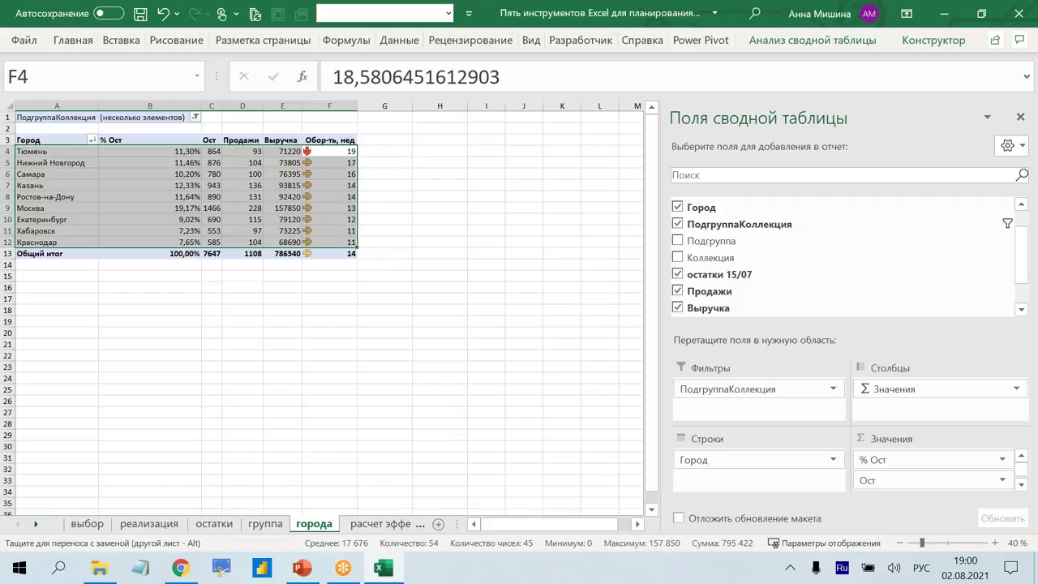
left_click(329, 242)
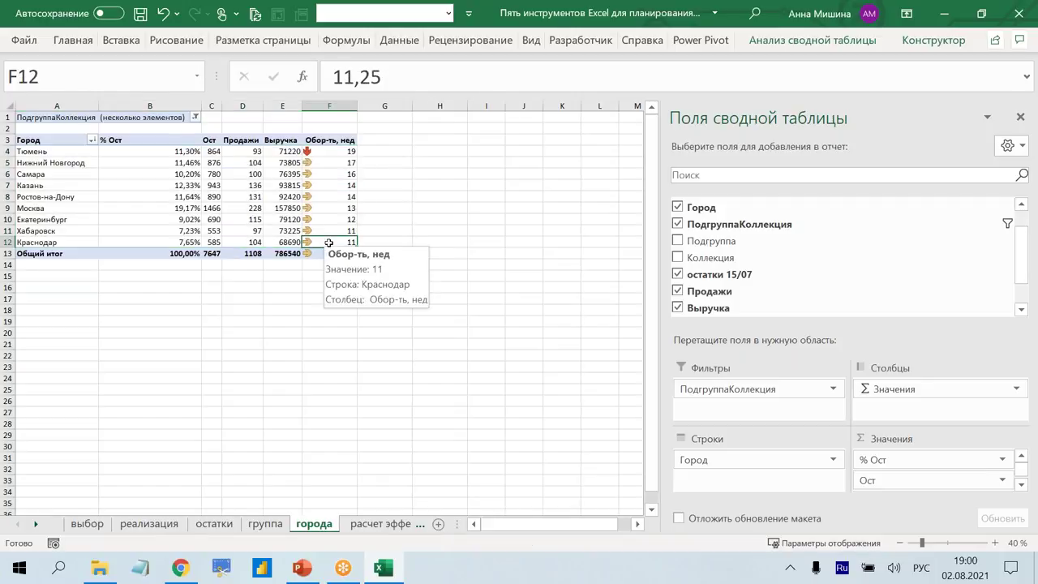
left_click(265, 523)
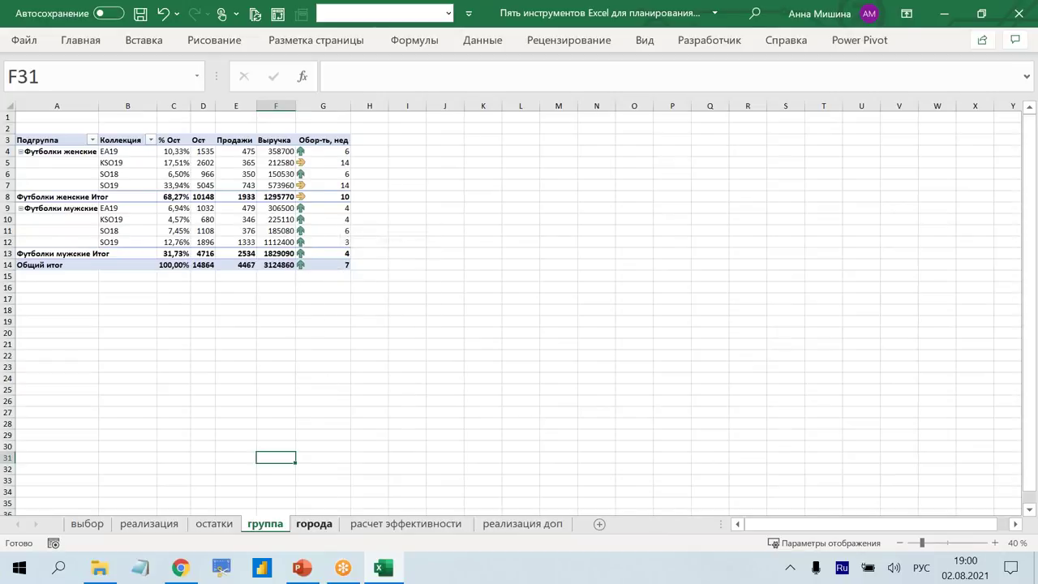
Duplicate the города sheet and name the copy 'модели', keeping its city pivot.
left_click(314, 524)
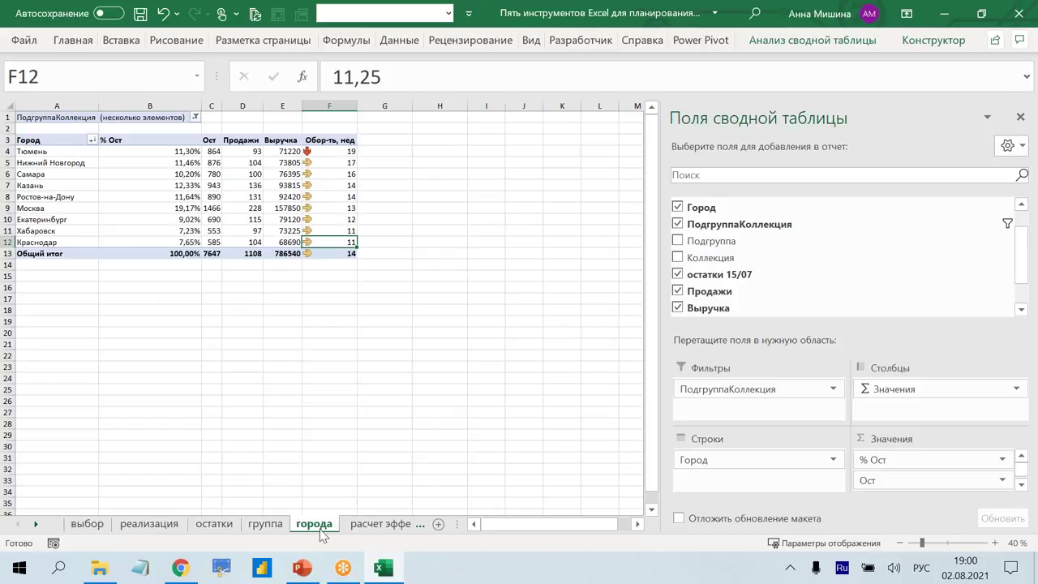
left_click_drag(325, 531, 365, 507)
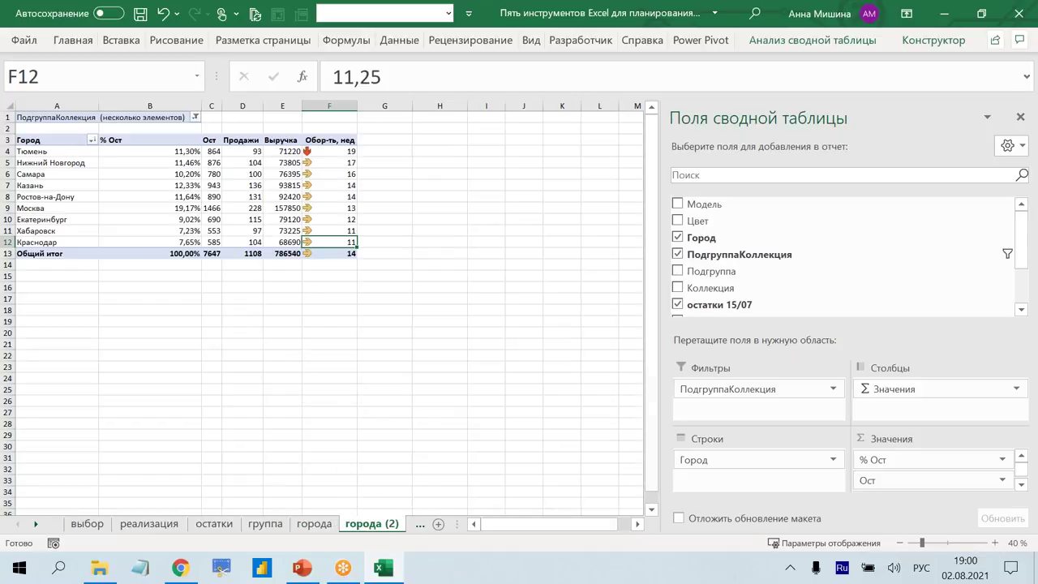
double_click(372, 525)
type("модел")
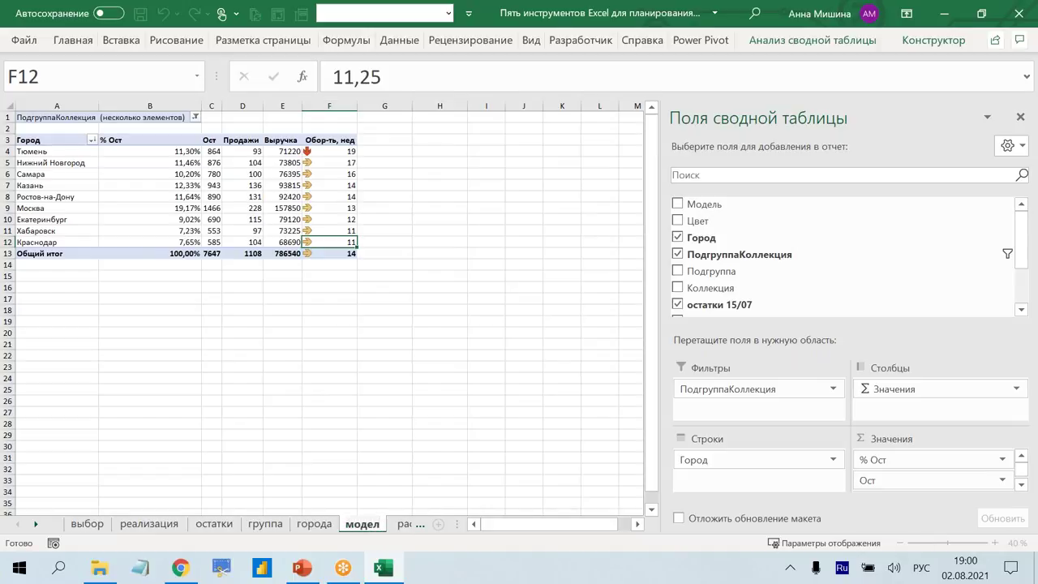
type("и")
left_click(354, 435)
left_click(231, 198)
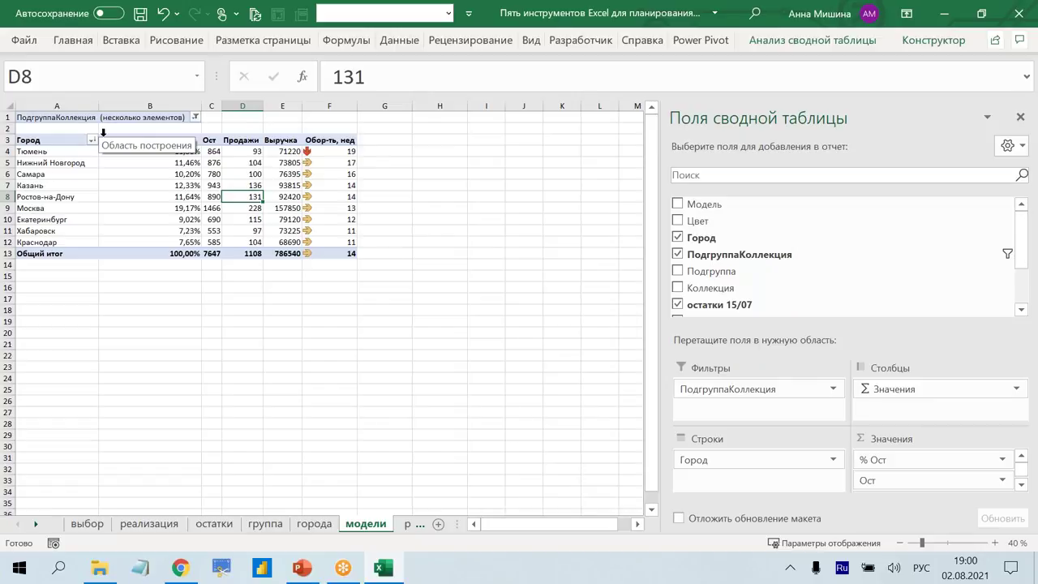
In the модели pivot, move Город into Filters and list Модель as the rows.
mouse_move(707, 460)
left_mouse_down()
mouse_move(730, 456)
mouse_move(717, 410)
left_mouse_up()
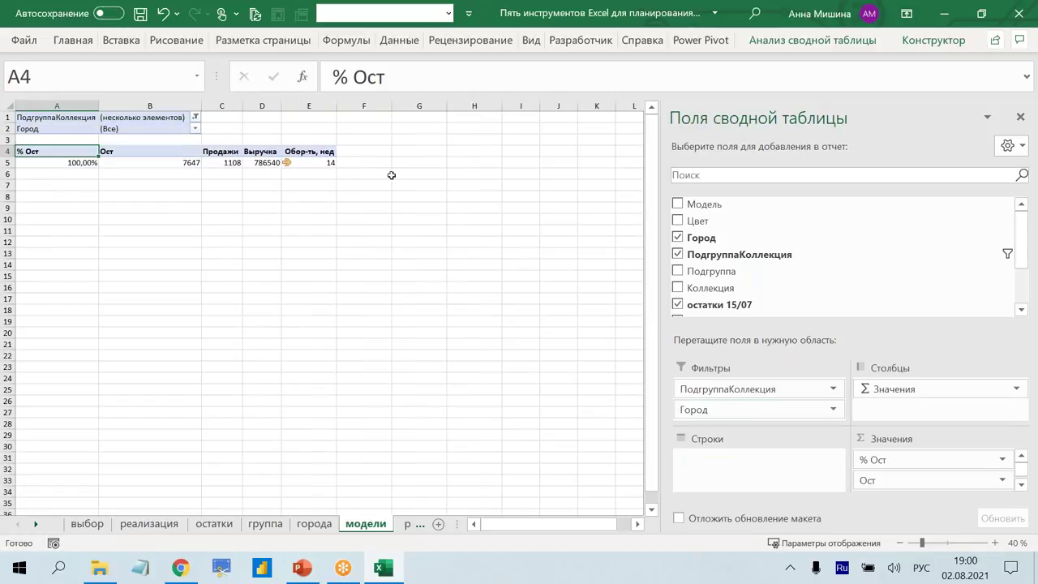
left_click(170, 161)
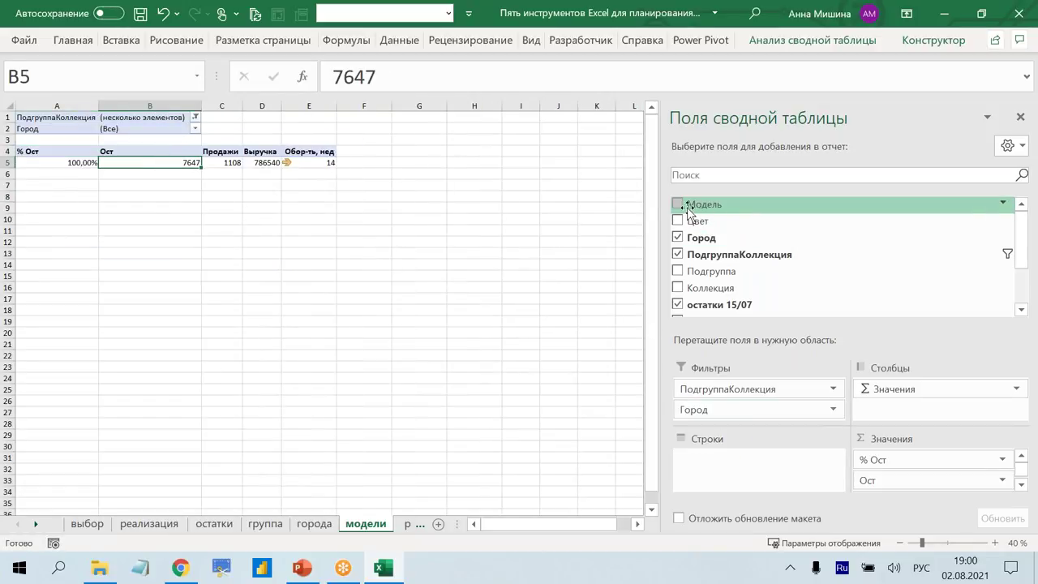
left_click_drag(685, 205, 718, 454)
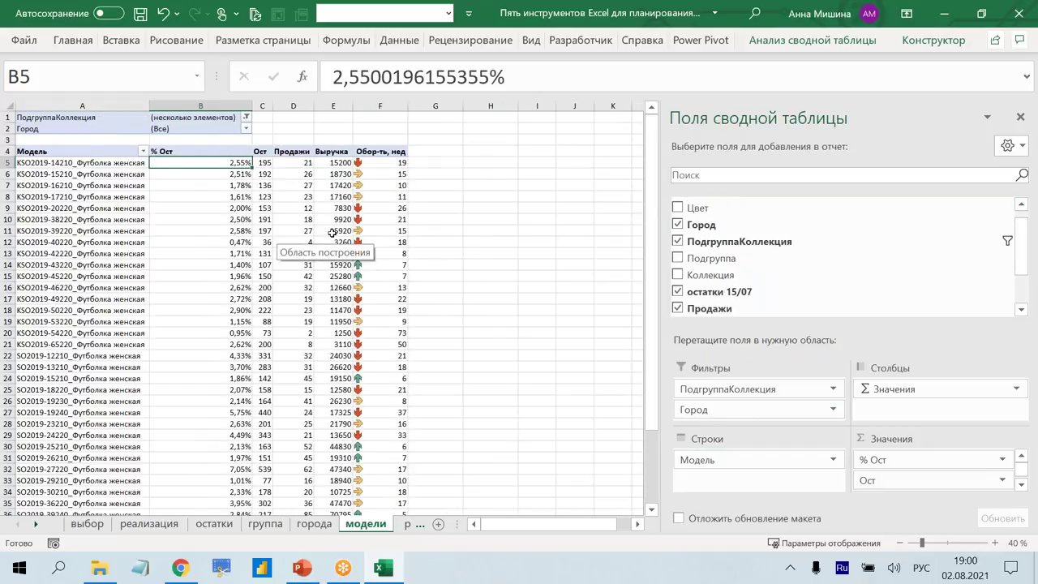
scroll(333, 233, "down", 1)
scroll(333, 232, "down", 4)
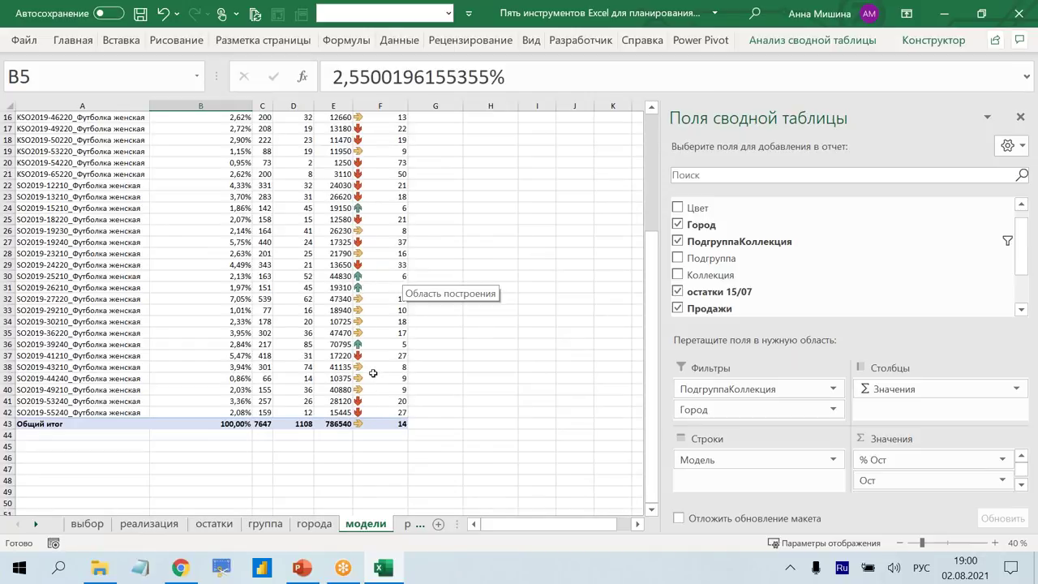
scroll(373, 373, "up", 5)
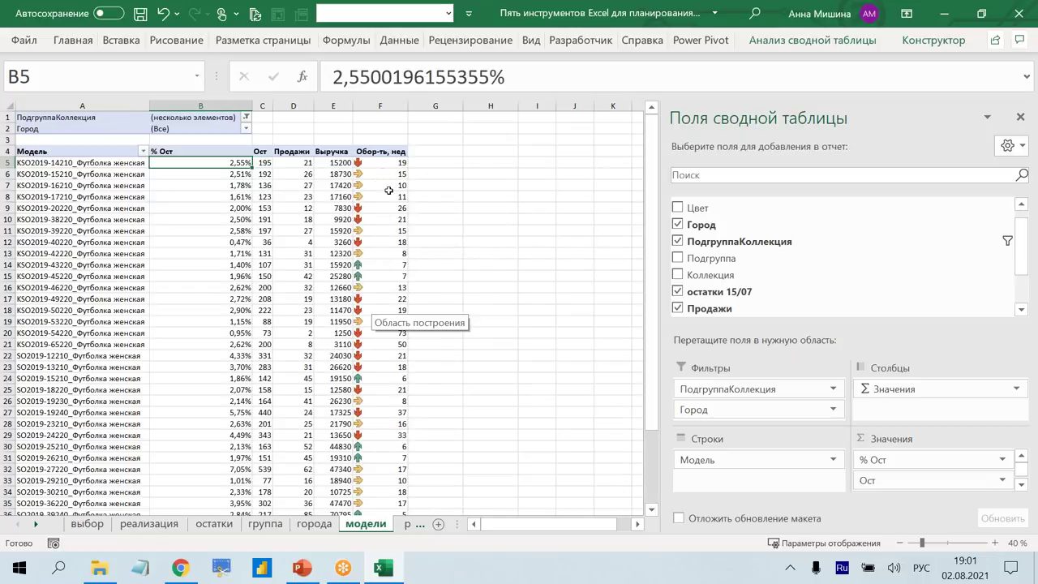
Sort the модели pivot by Обор-ть, нед in descending order, largest turnover first.
right_click(390, 191)
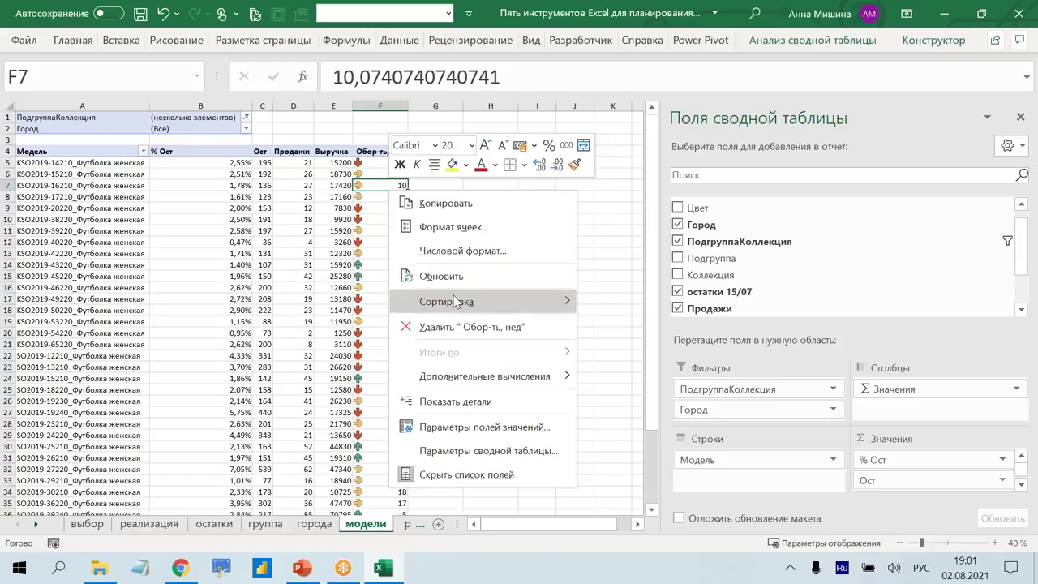
mouse_move(483, 301)
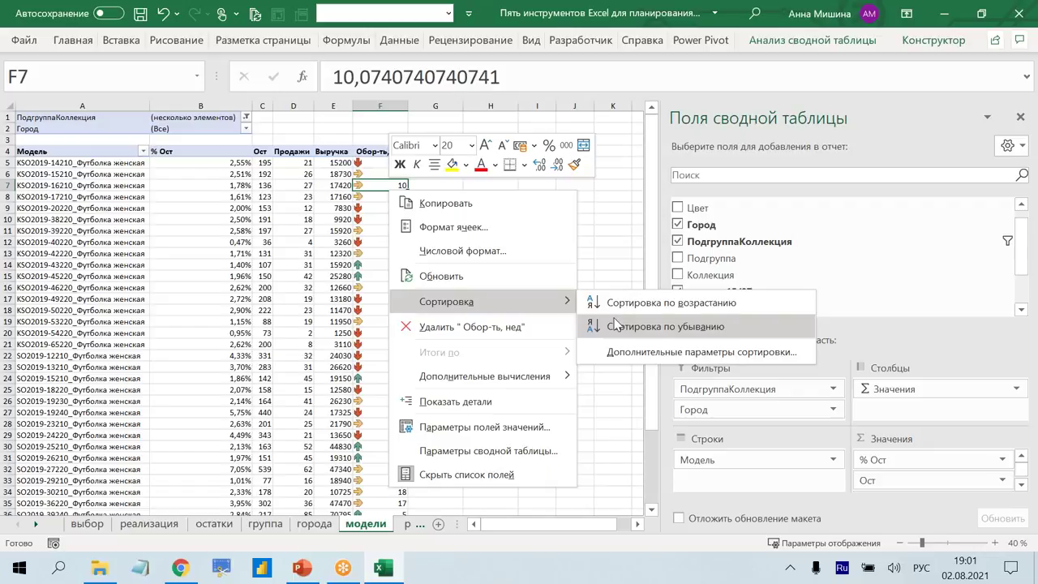
left_click(616, 326)
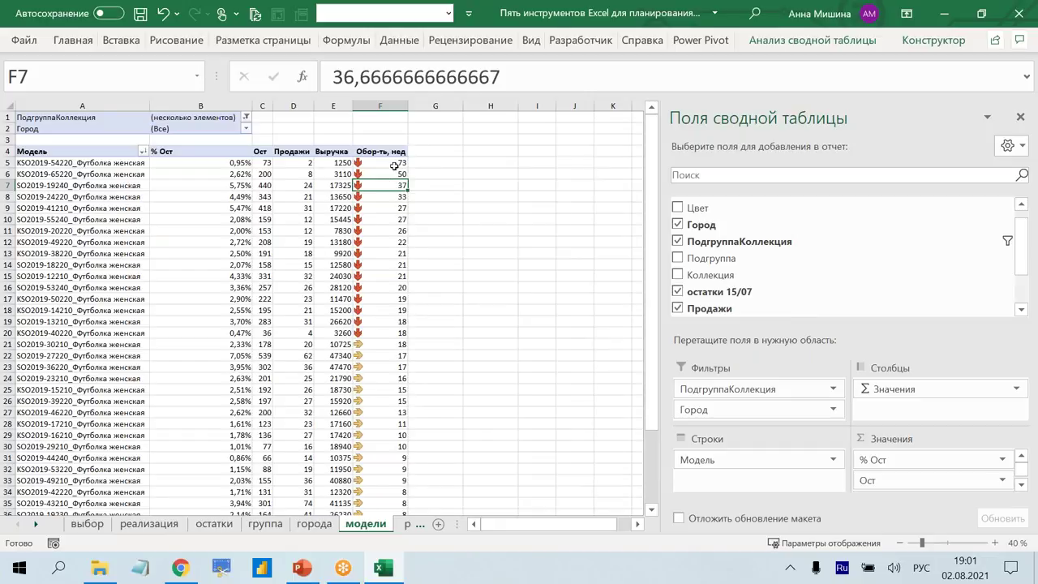
scroll(390, 299, "down", 3)
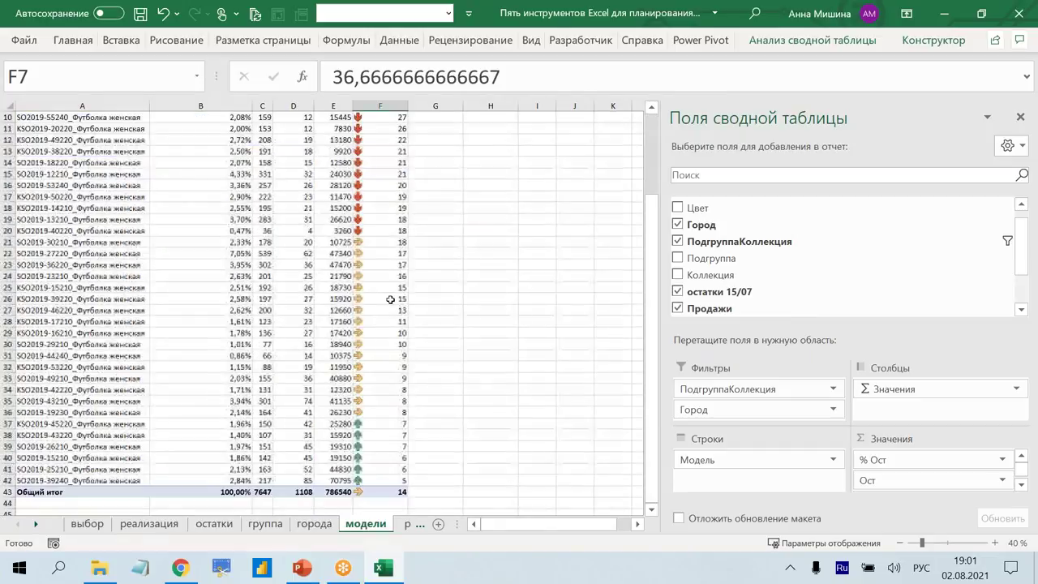
scroll(390, 430, "down", 1)
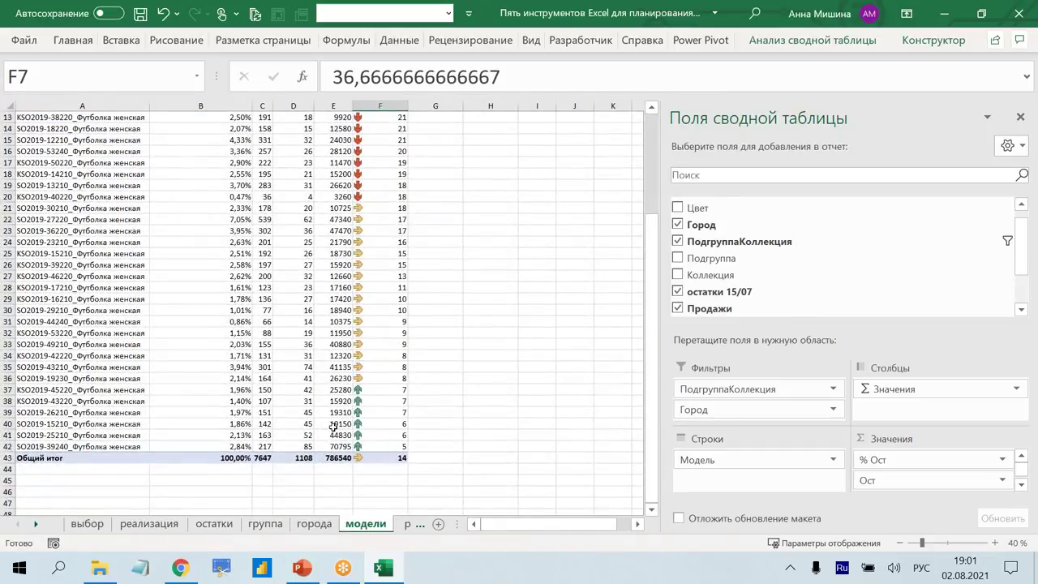
Select the turnover, stock and name cells of the six fastest-turning models at the bottom.
mouse_move(382, 390)
left_mouse_down()
mouse_move(382, 447)
mouse_move(119, 460)
mouse_move(121, 446)
left_mouse_up()
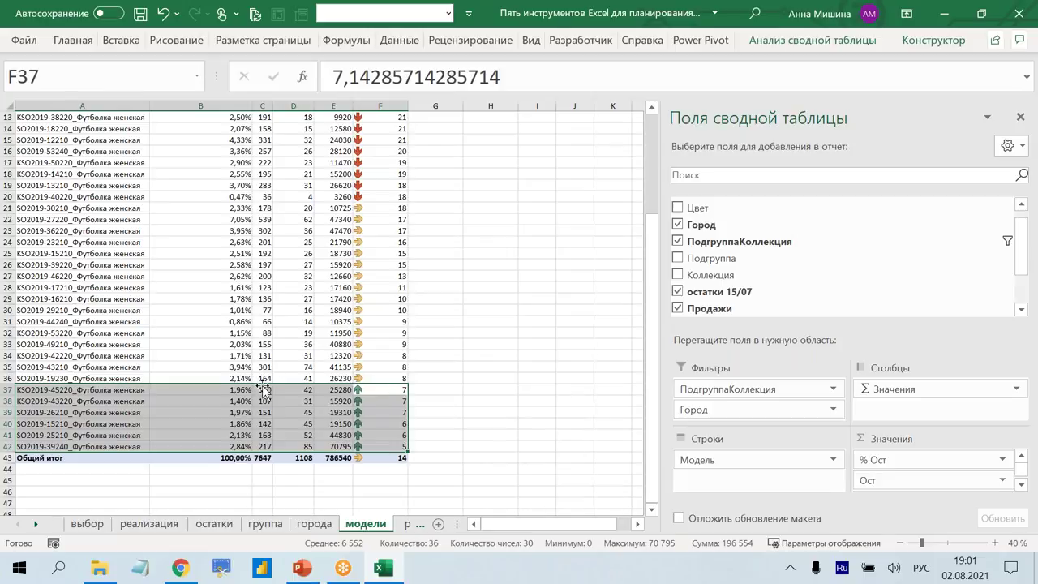
left_click_drag(265, 389, 267, 440)
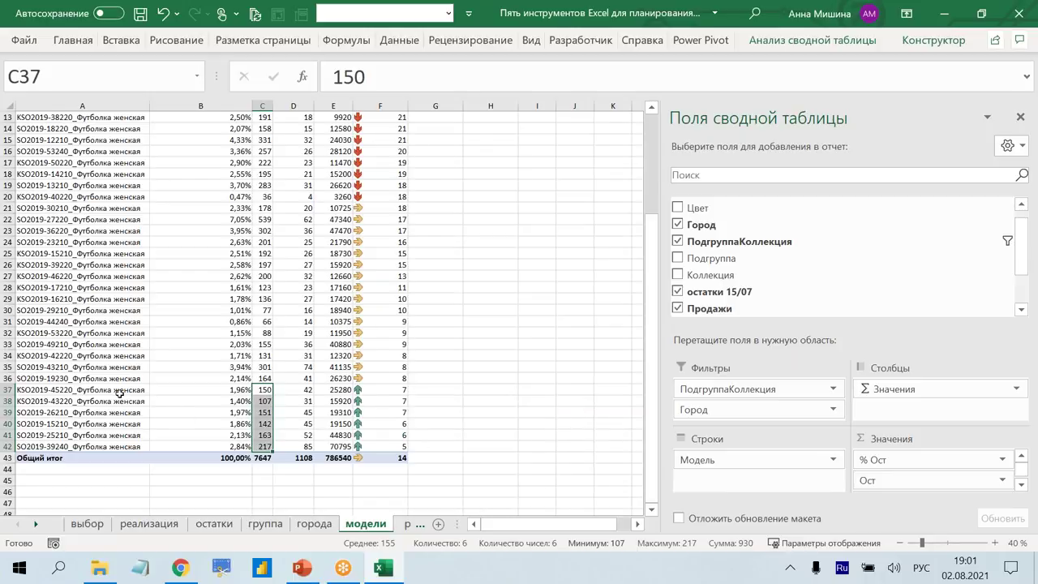
left_click_drag(119, 394, 127, 447)
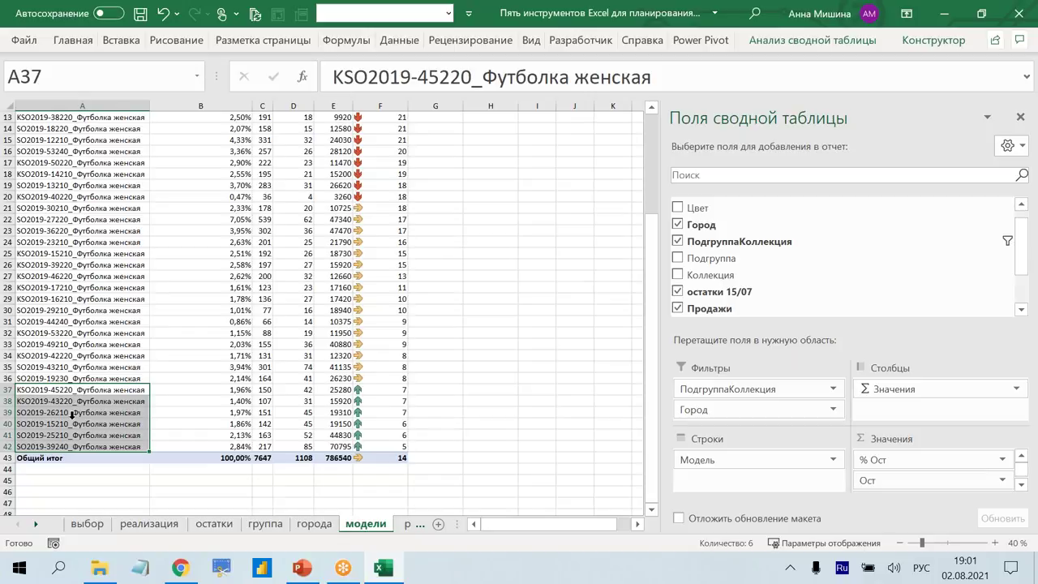
Hide the six selected fastest-turning models, leaving totals of 6717 stock and 17 weeks turnover.
right_click(71, 414)
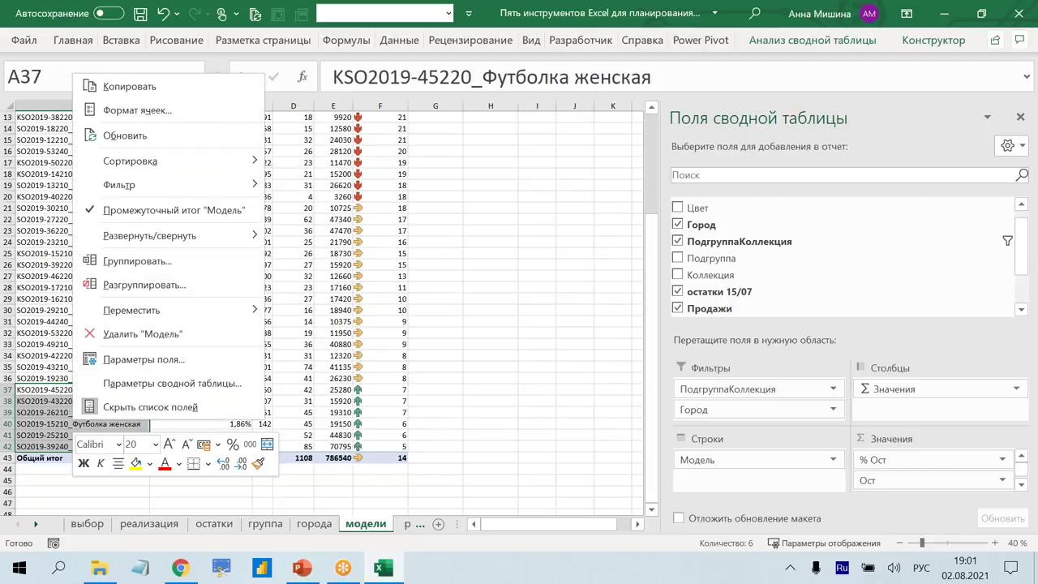
mouse_move(130, 184)
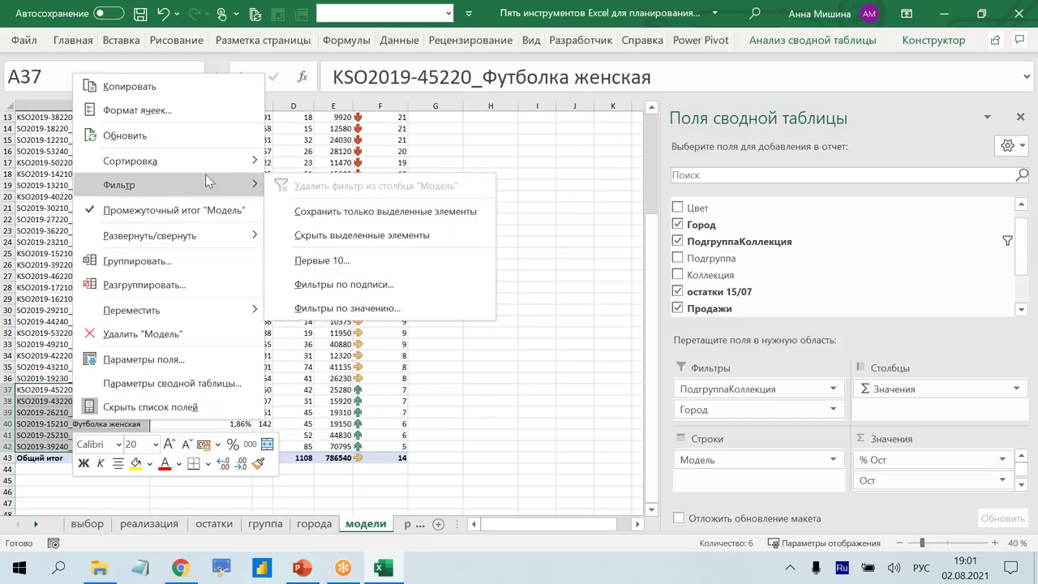
left_click(331, 241)
scroll(341, 357, "up", 2)
scroll(341, 356, "up", 2)
scroll(333, 239, "down", 1)
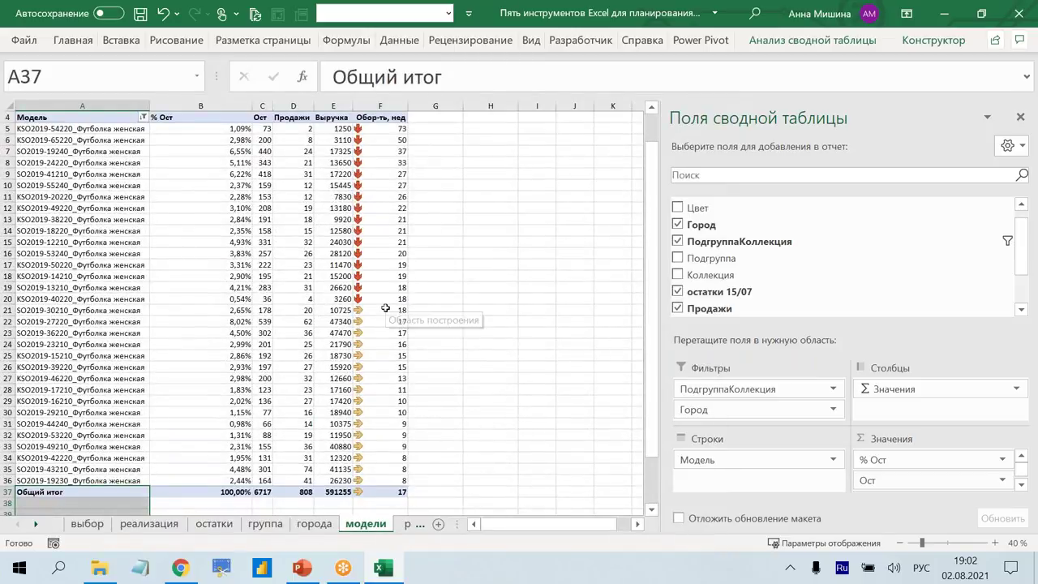
left_click(233, 130)
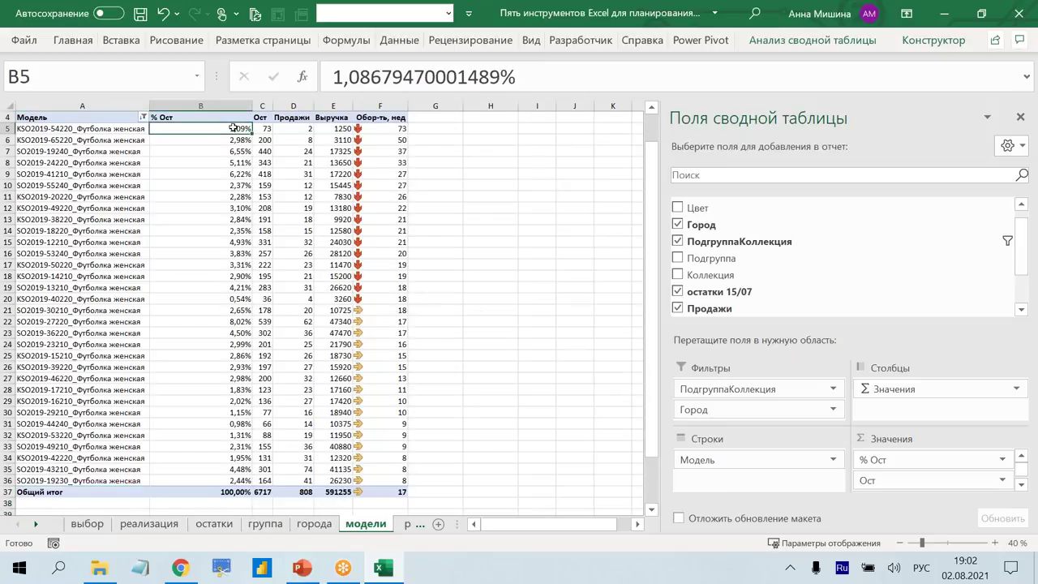
left_click_drag(234, 131, 217, 296)
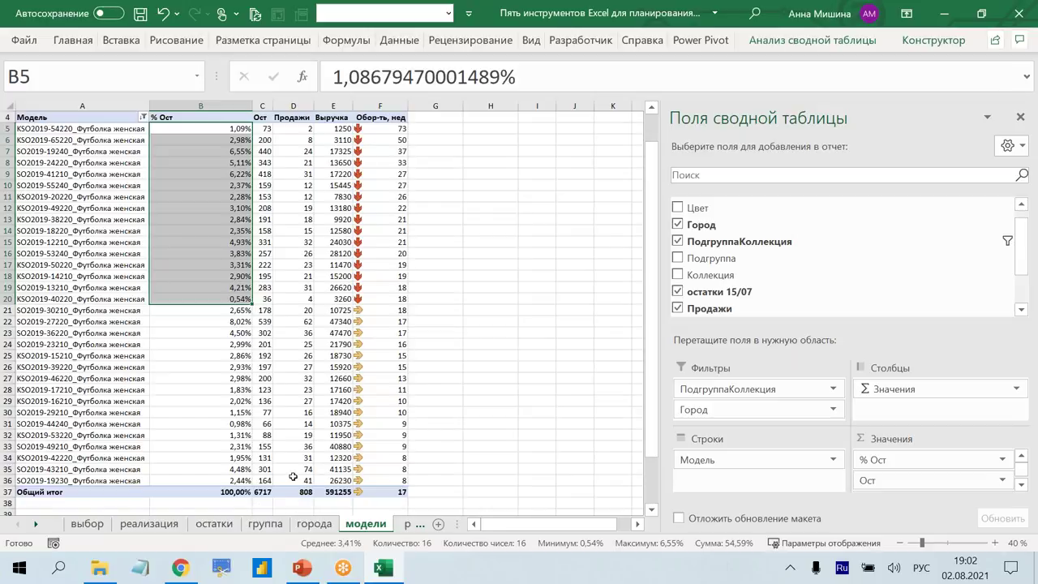
left_click_drag(128, 128, 105, 293)
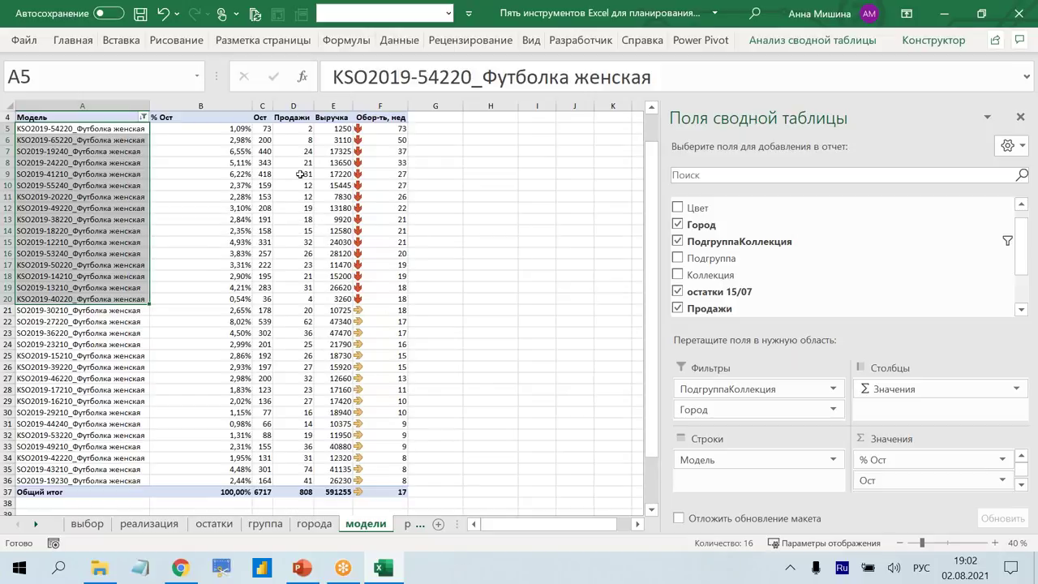
Group the first 16 selected models and rename the new group 'Акция -50%'.
right_click(94, 199)
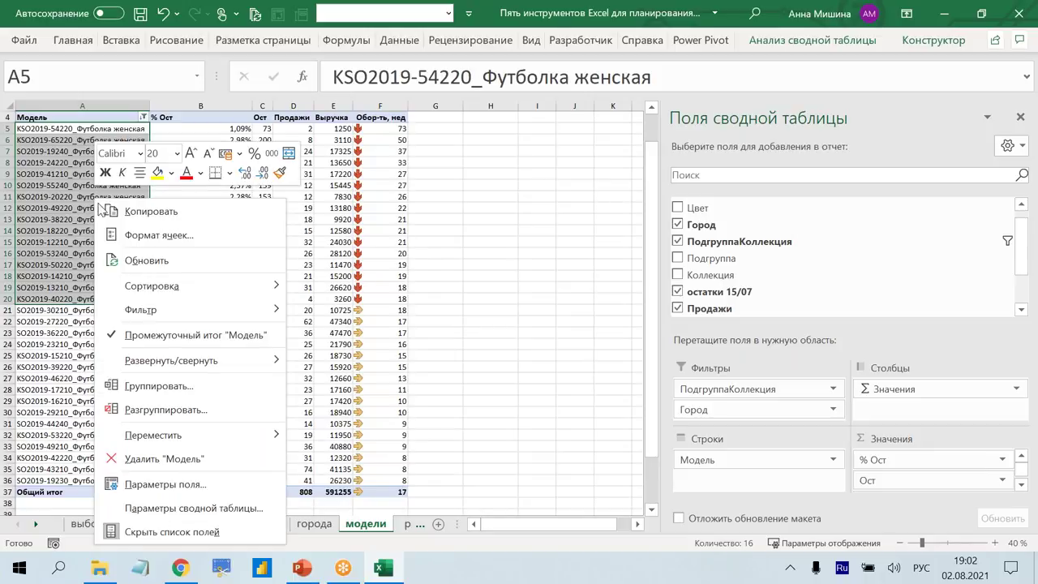
left_click(159, 386)
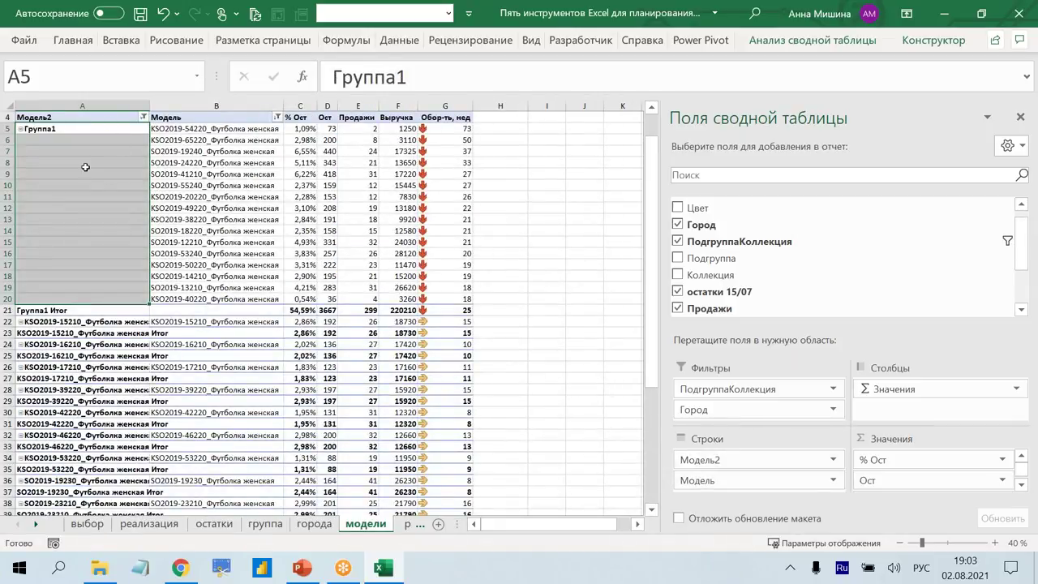
left_click(81, 128)
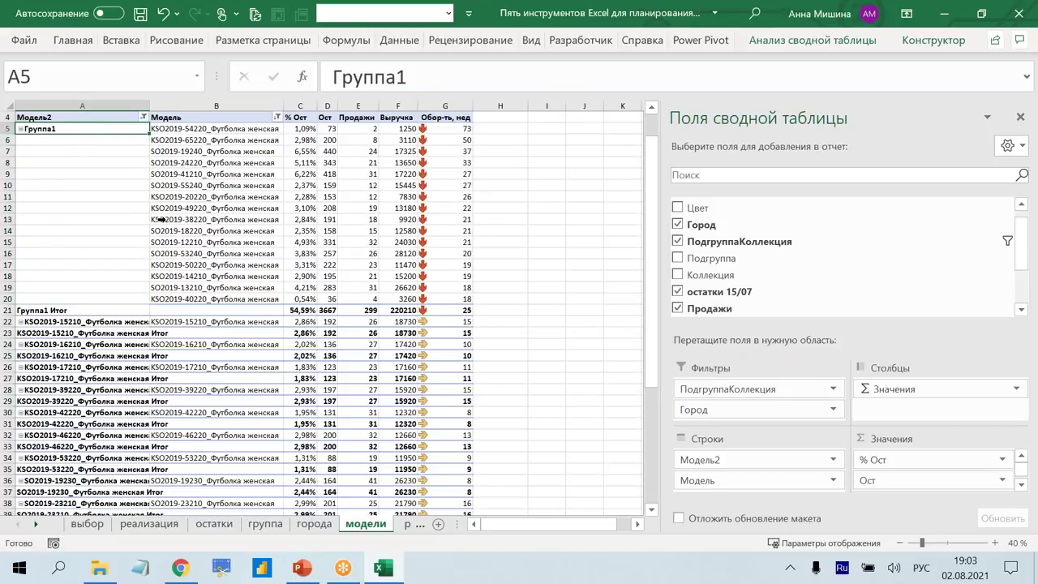
type("А")
type("кция")
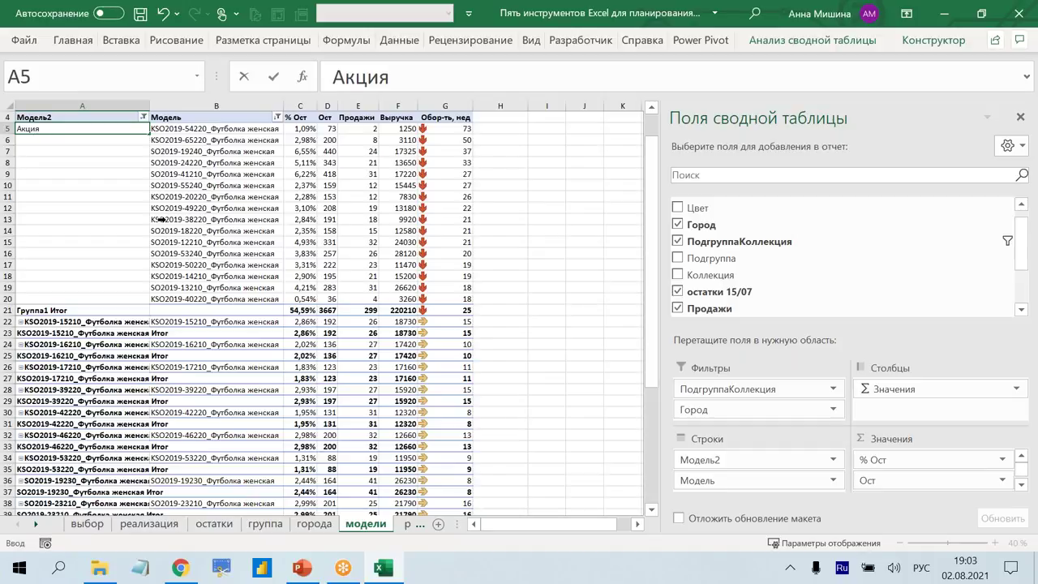
type(" -50%")
left_click(89, 255)
Review the grouped rows and bring up the options for a Модель2 subtotal row.
scroll(91, 235, "down", 3)
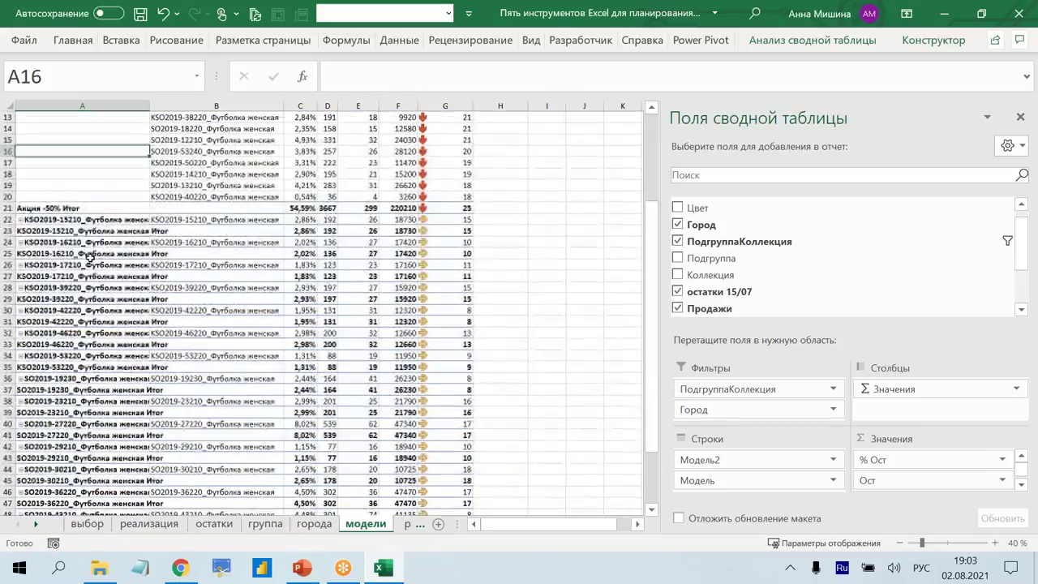
scroll(91, 231, "down", 3)
scroll(91, 227, "down", 3)
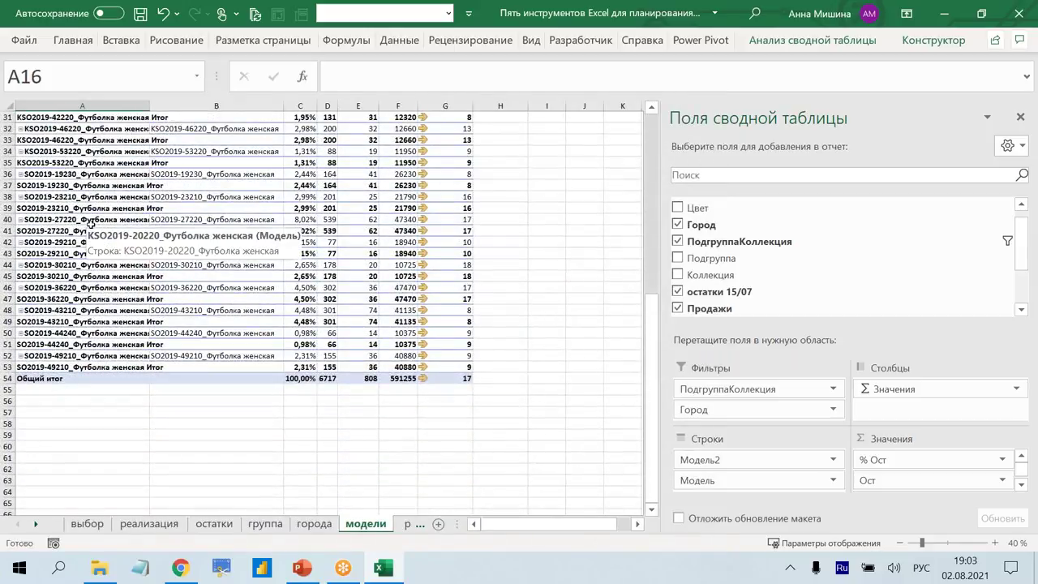
scroll(91, 227, "up", 3)
scroll(81, 259, "up", 4)
left_click(73, 288)
right_click(73, 287)
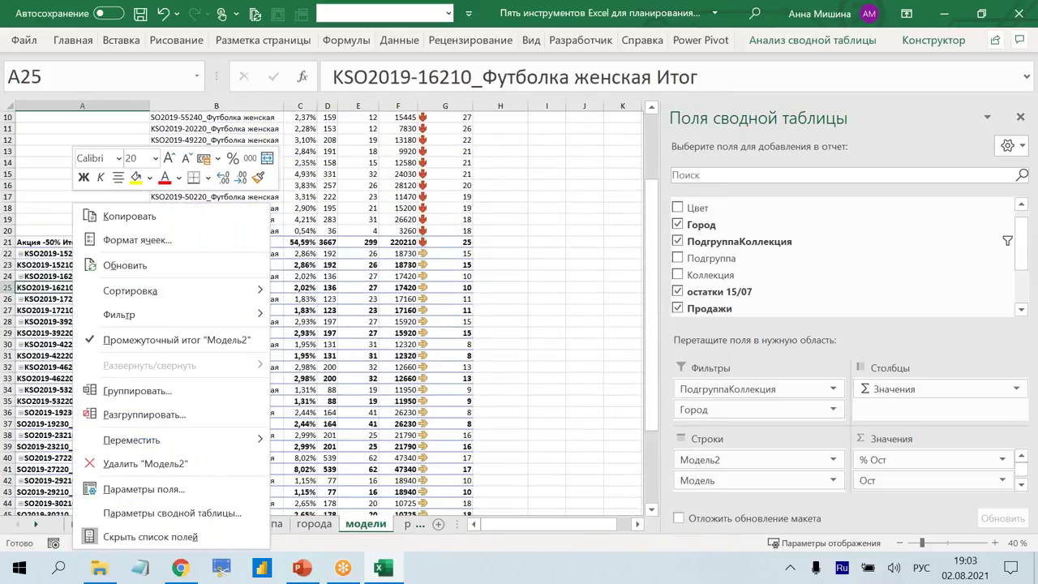
Turn off the Модель2 subtotals and select the remaining models A21:A36.
left_click(91, 341)
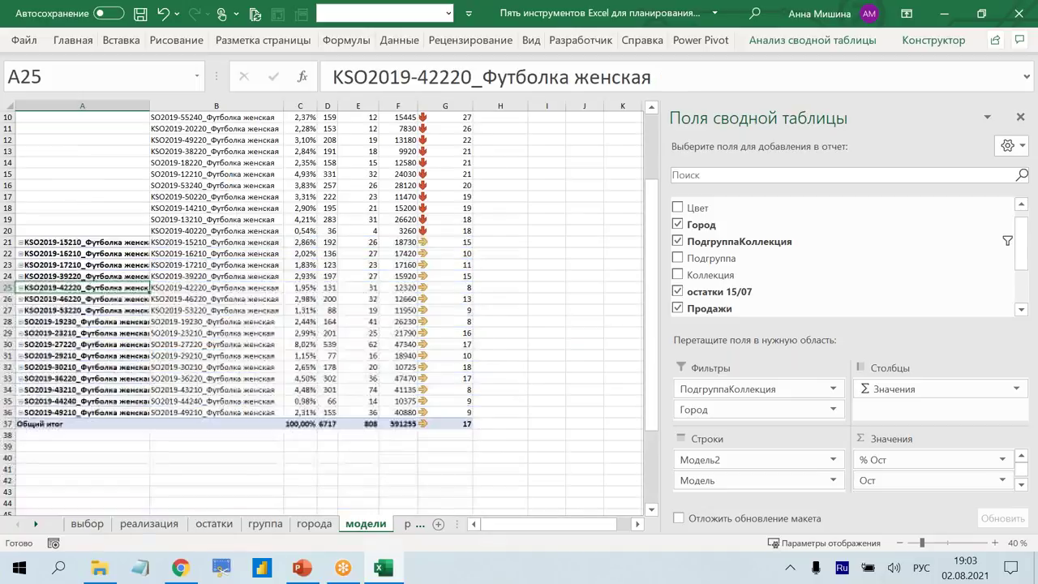
scroll(243, 234, "down", 1)
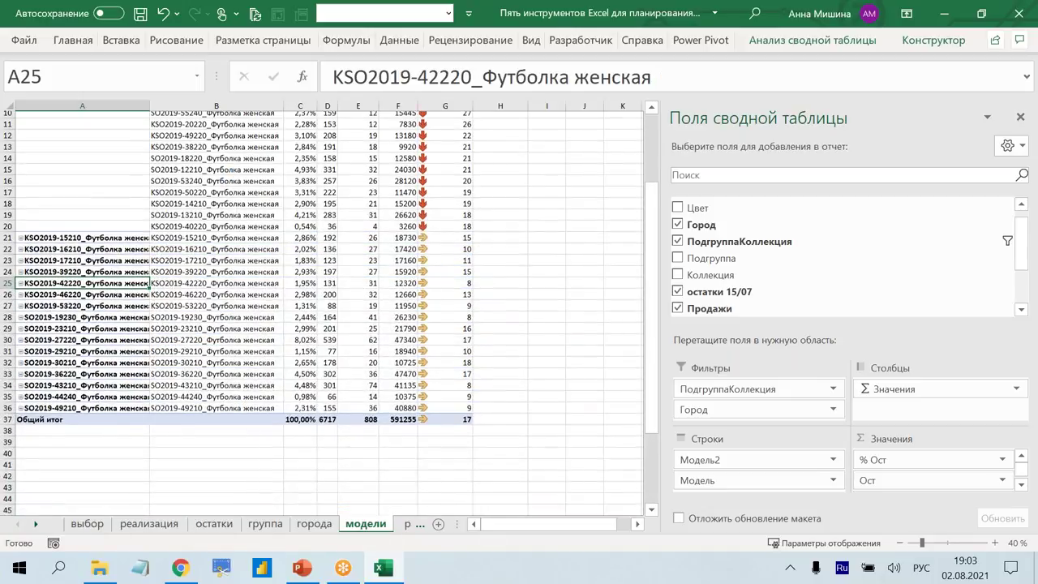
scroll(240, 195, "down", 2)
left_click_drag(122, 139, 98, 302)
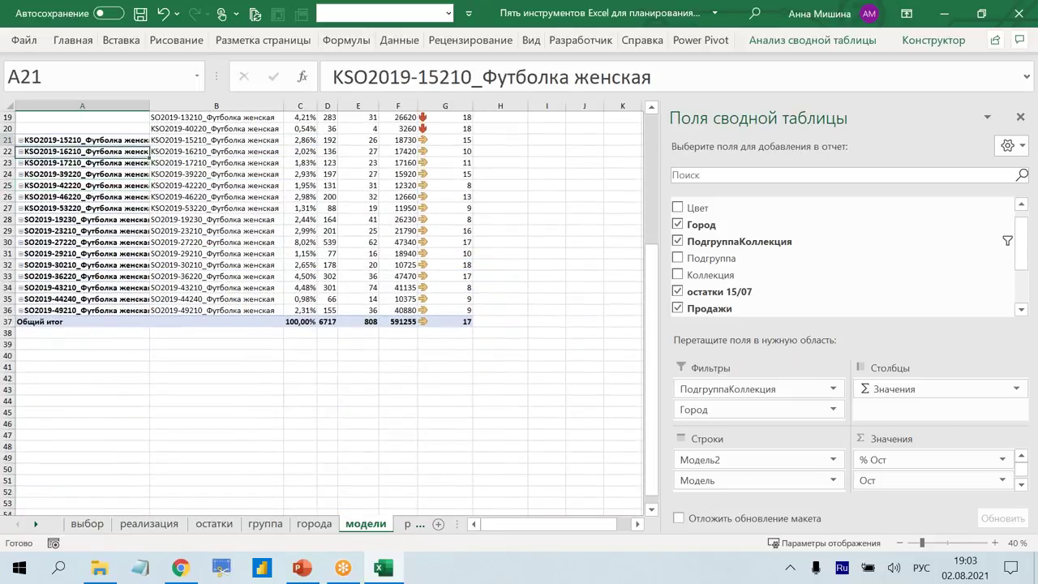
scroll(98, 302, "up", 2)
scroll(97, 302, "up", 4)
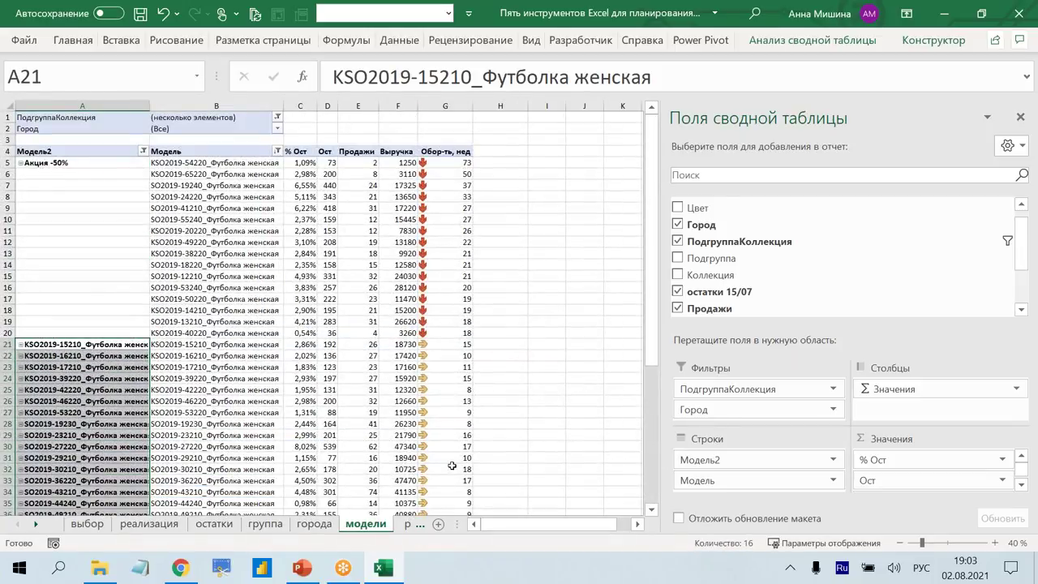
Group models A21:A36 into a second group named 'Акция -30%'.
right_click(88, 369)
mouse_move(134, 140)
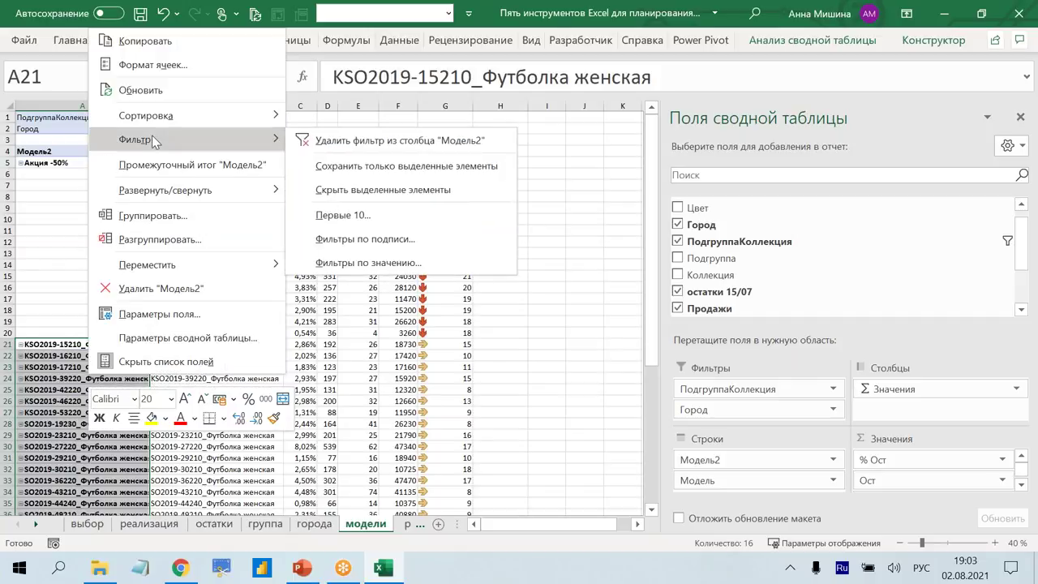
left_click(193, 230)
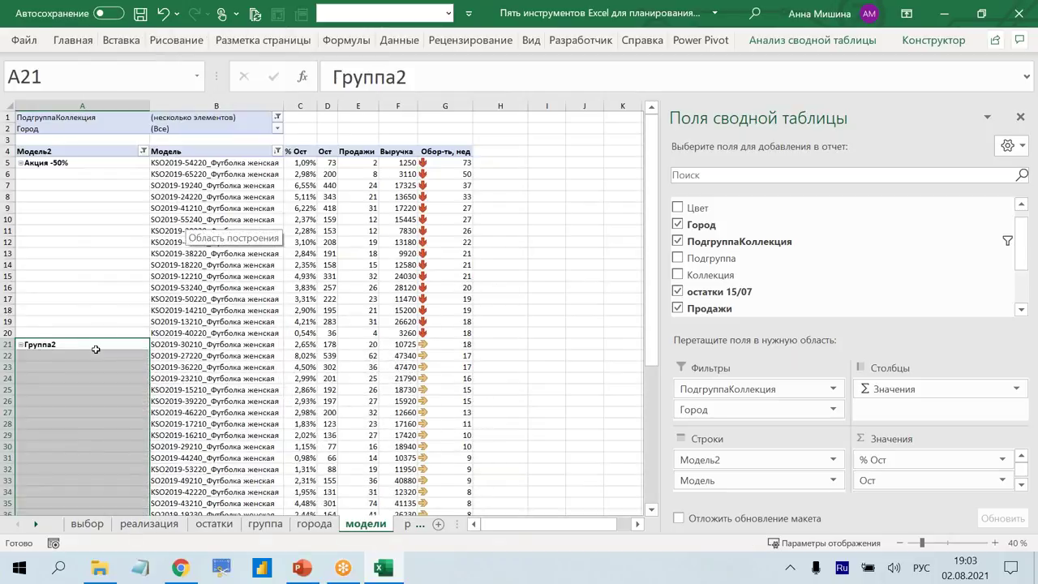
type("Акция -30%")
left_click(103, 276)
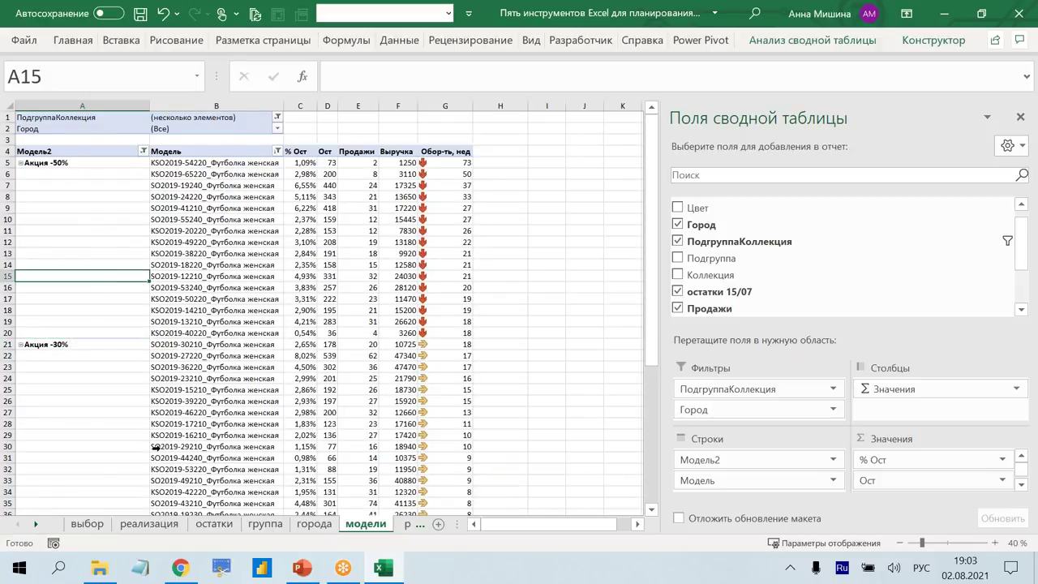
left_click(67, 151)
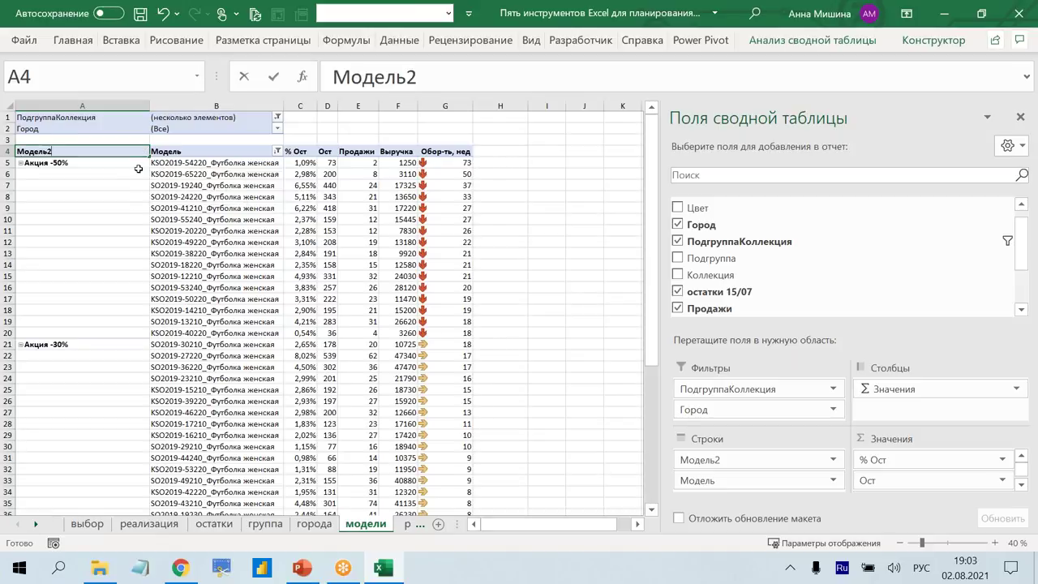
Rename the row header 'Товар' and collapse the field to the two Акция groups.
type("Товар")
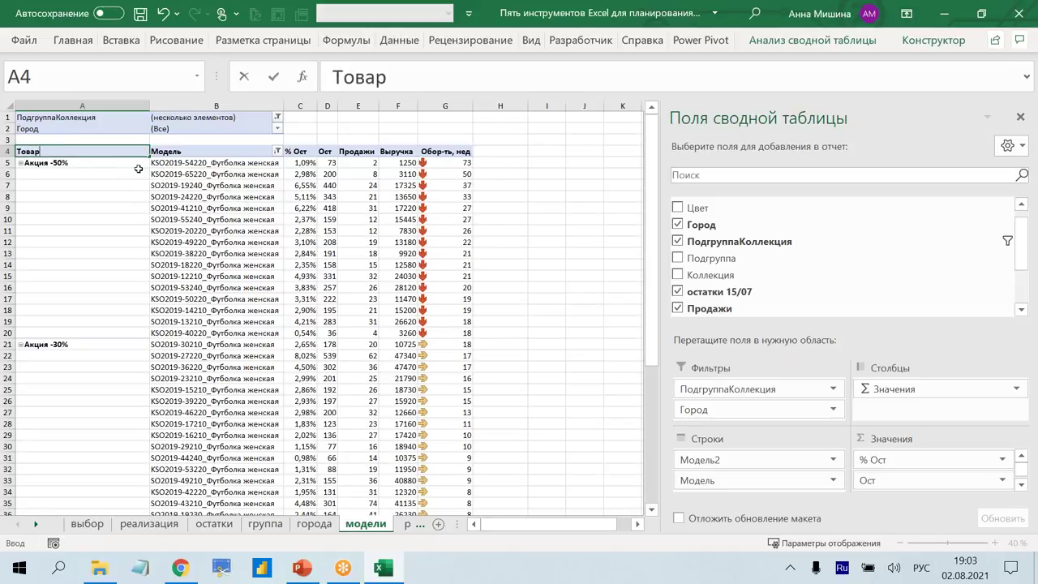
left_click(76, 232)
left_click(21, 164)
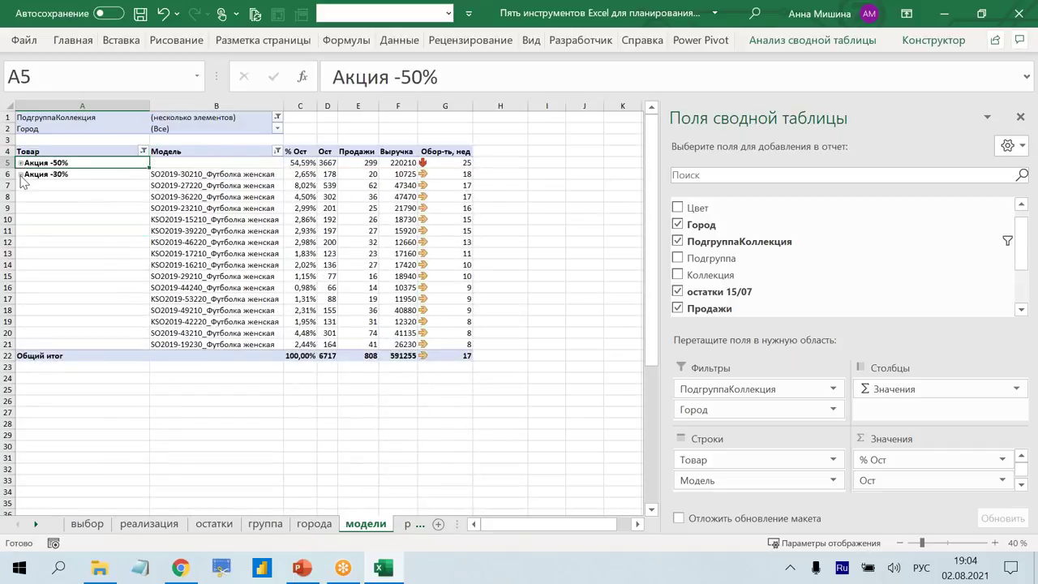
left_click(20, 174)
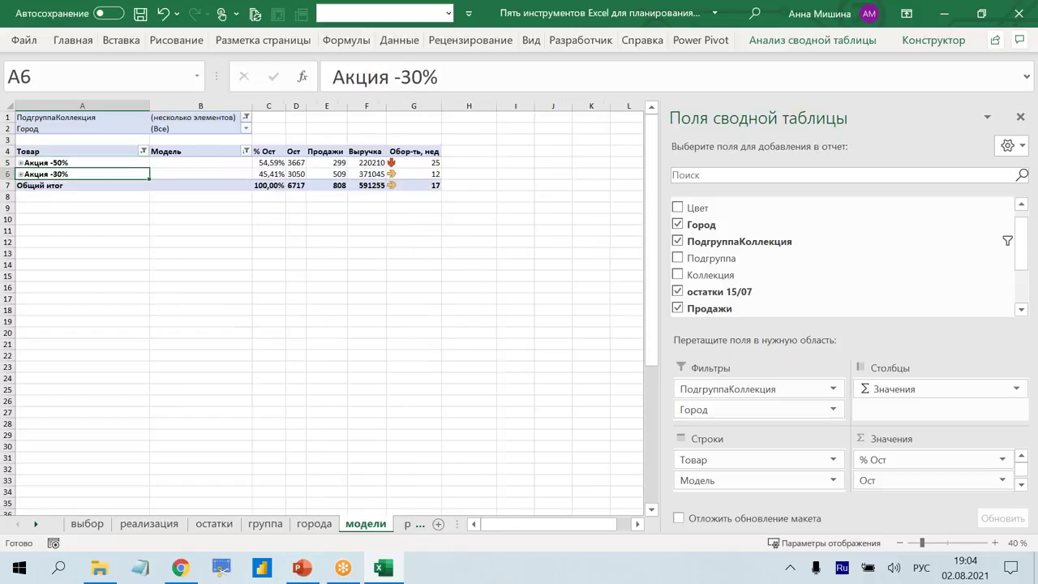
left_click(20, 174)
right_click(51, 174)
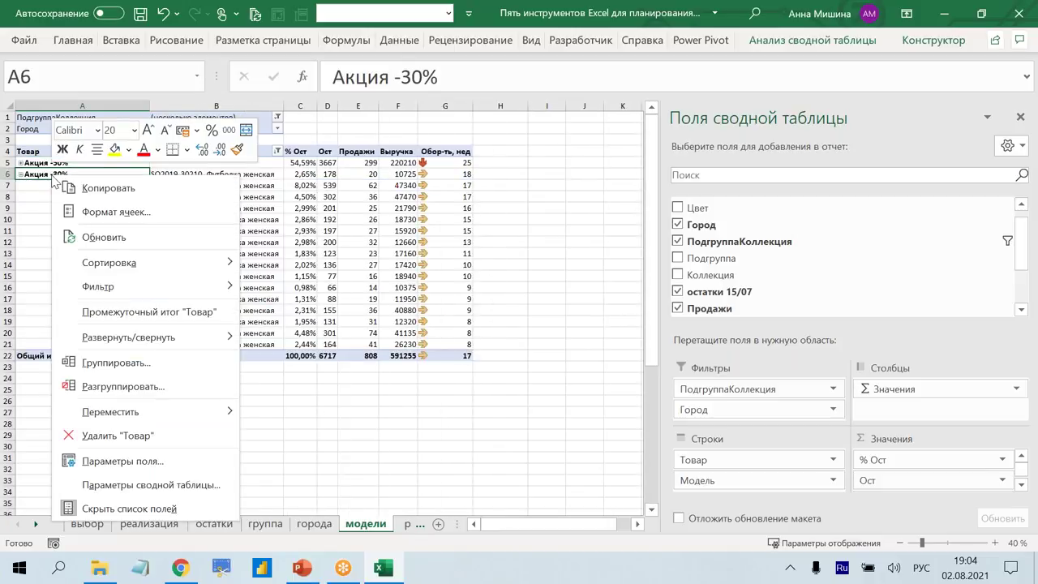
mouse_move(128, 336)
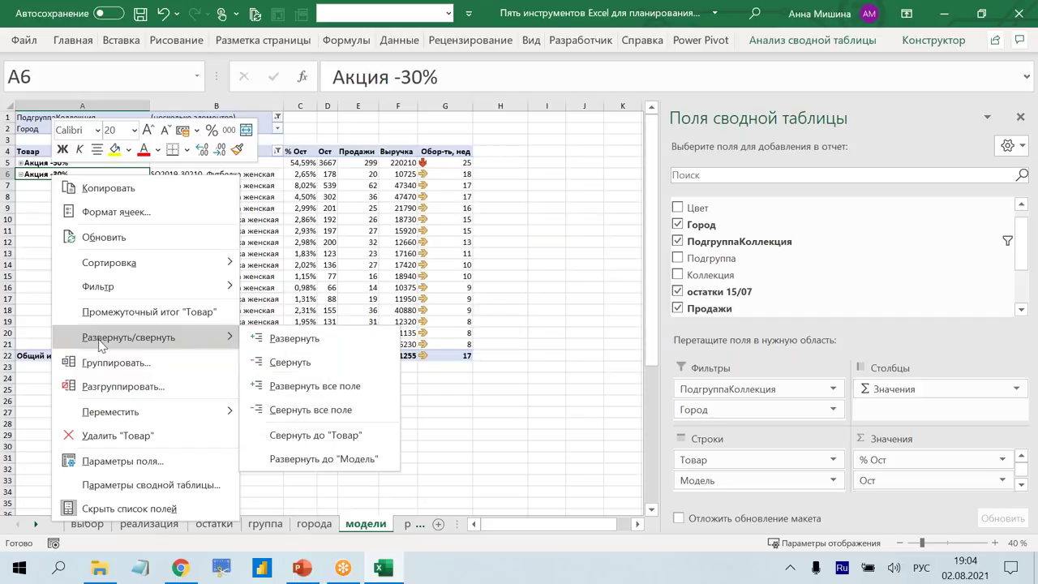
left_click(302, 409)
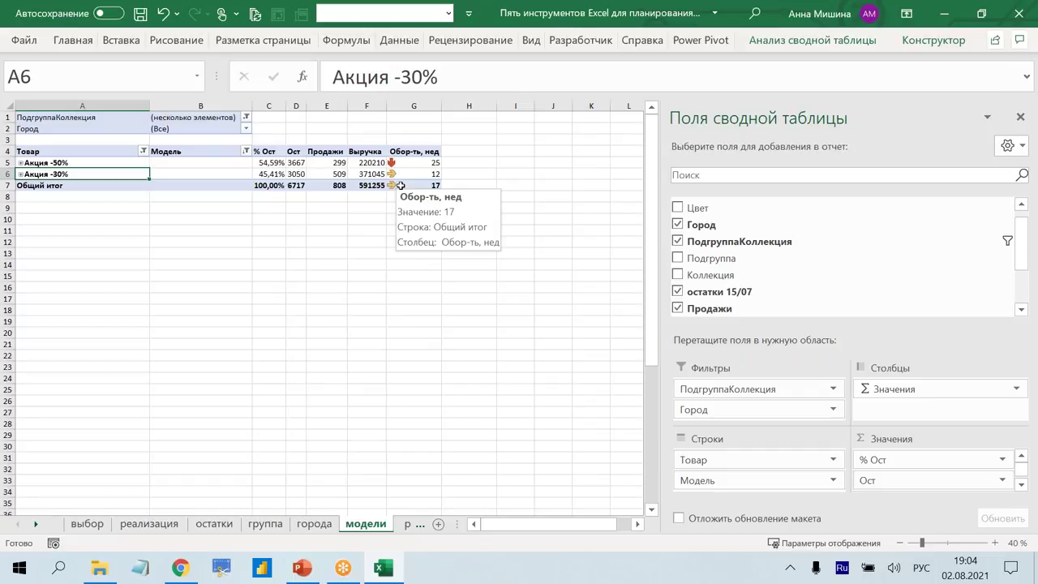
Clear all pivot table filters so every product is listed.
left_click(246, 151)
left_click(245, 151)
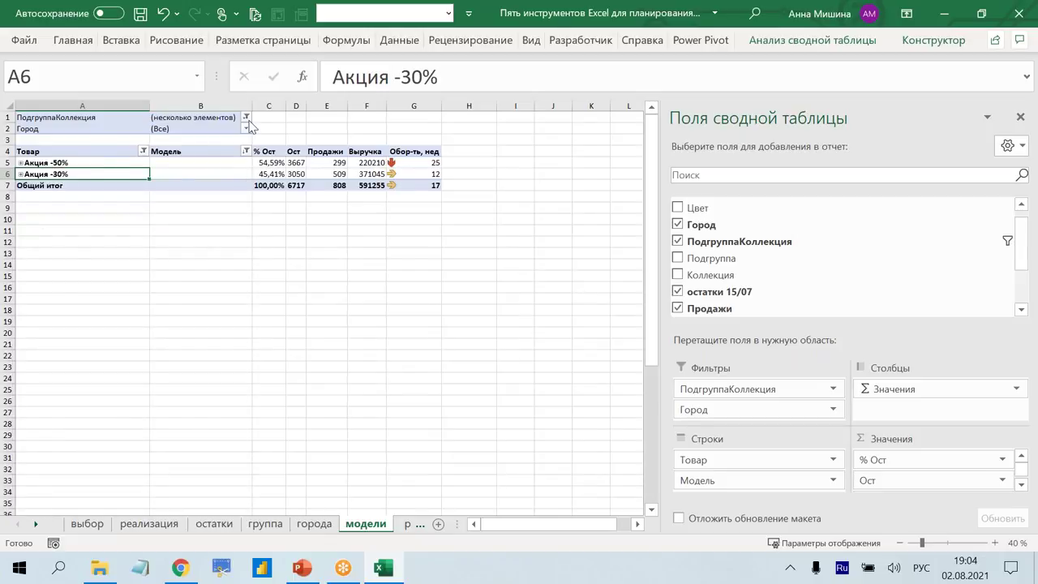
left_click(246, 117)
left_click(312, 175)
left_click(313, 174)
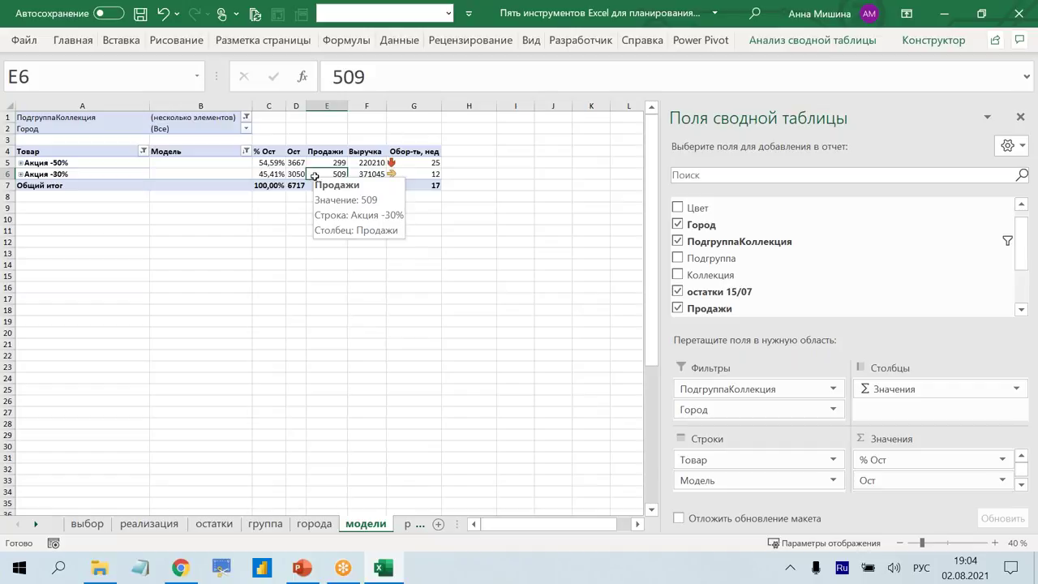
left_click(397, 42)
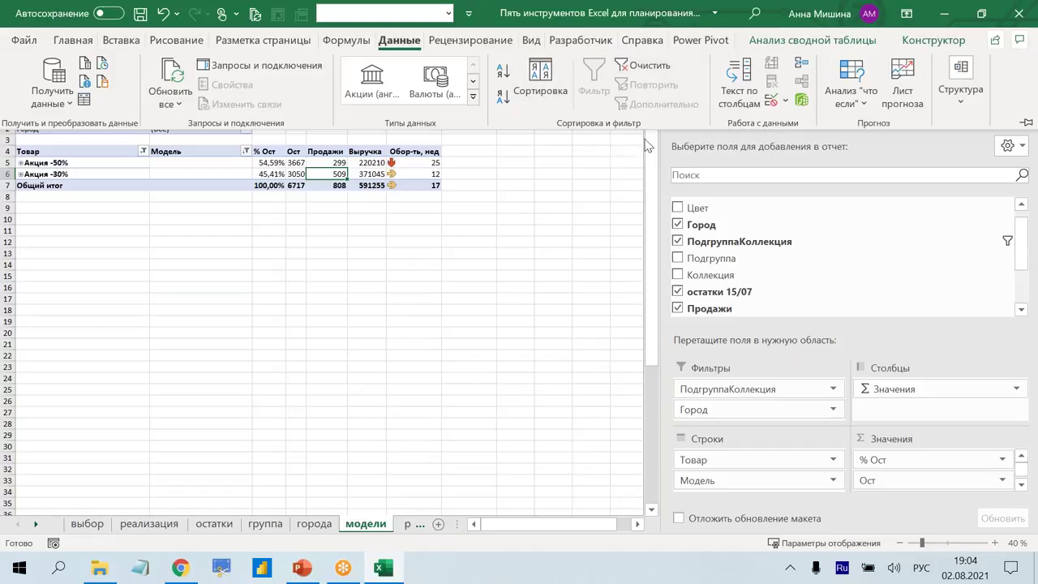
left_click(669, 77)
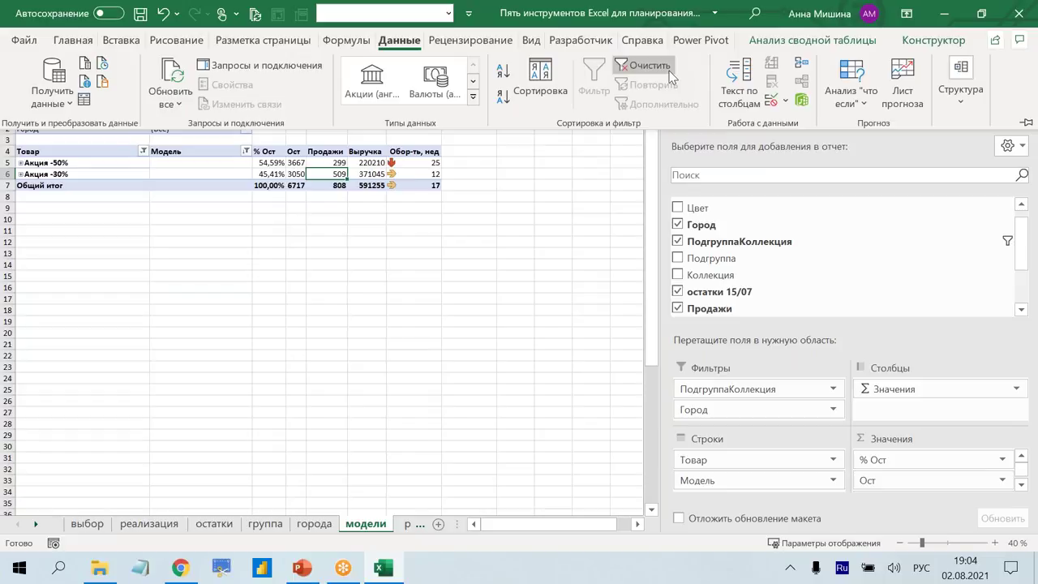
left_click(669, 70)
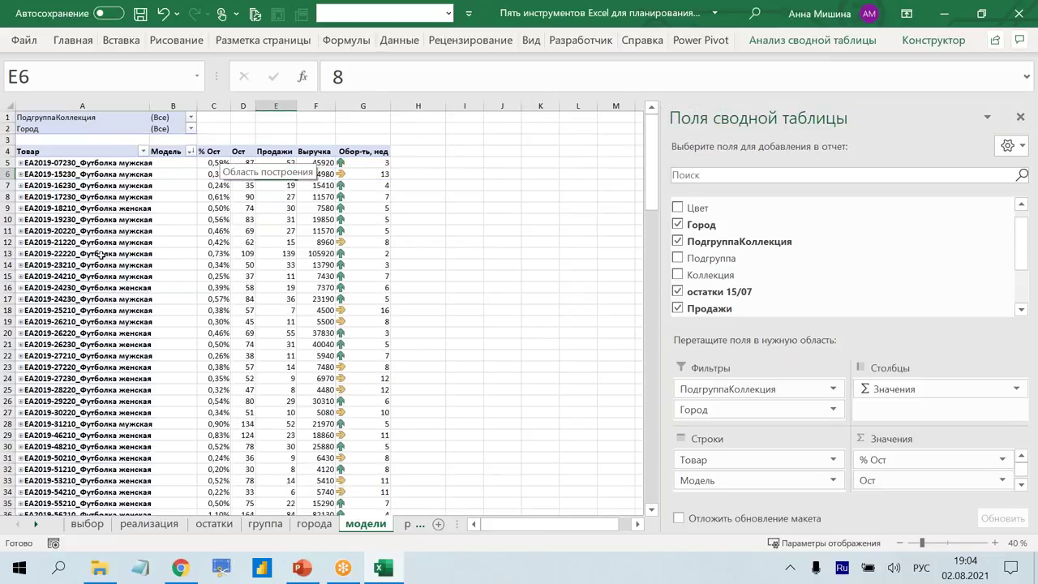
Scroll through the full model list and select the #ДЕЛ/0! turnover cell G61.
scroll(100, 255, "down", 1)
scroll(101, 256, "down", 4)
scroll(100, 255, "down", 5)
scroll(101, 255, "down", 2)
scroll(101, 255, "down", 2)
scroll(101, 256, "down", 3)
scroll(101, 255, "down", 3)
scroll(101, 255, "down", 2)
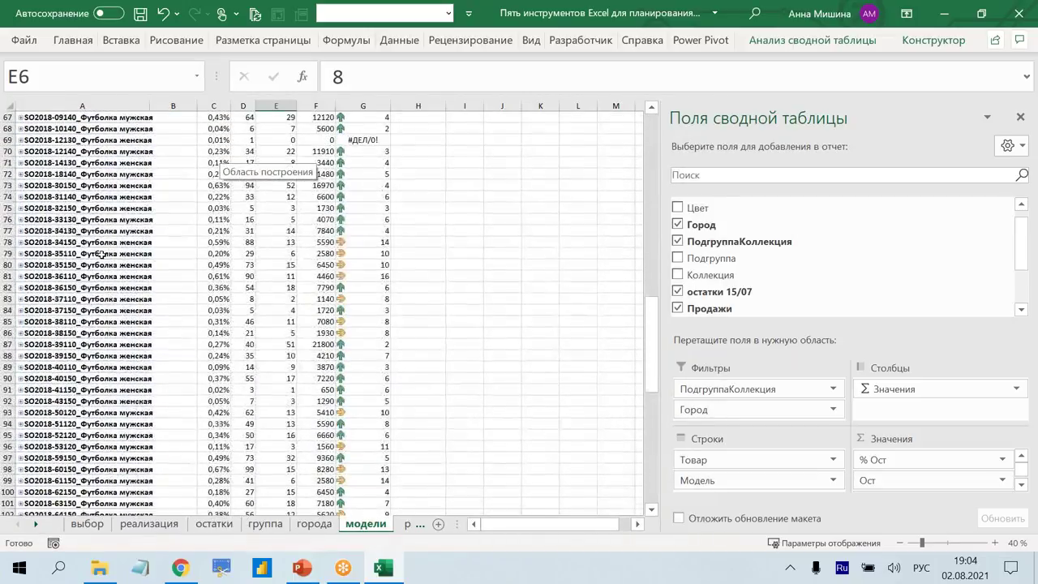
scroll(101, 255, "down", 6)
scroll(100, 256, "down", 3)
scroll(101, 255, "down", 5)
scroll(101, 256, "up", 1)
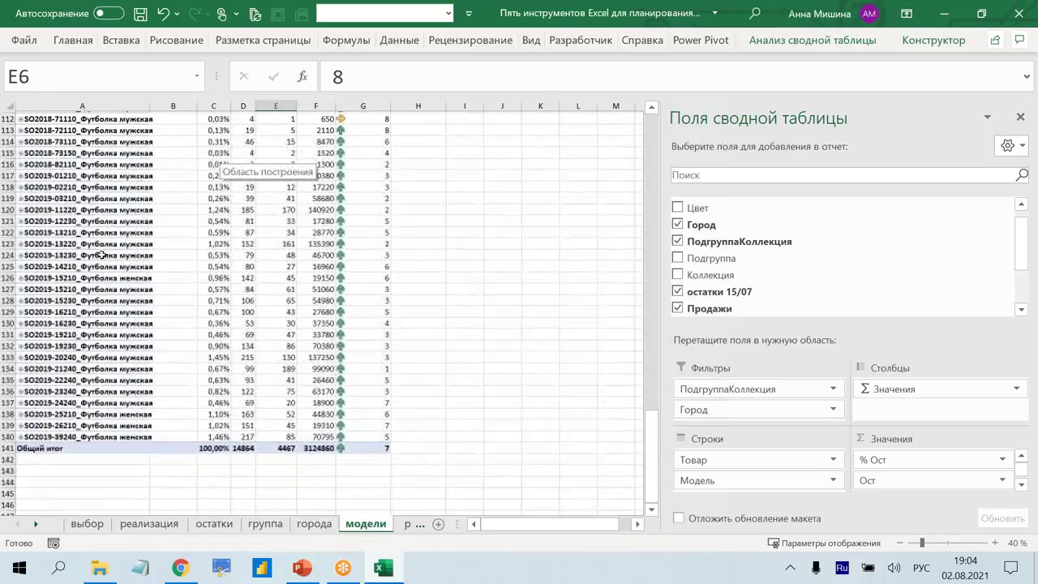
scroll(101, 256, "up", 4)
scroll(100, 255, "up", 3)
scroll(100, 256, "up", 12)
scroll(100, 255, "up", 4)
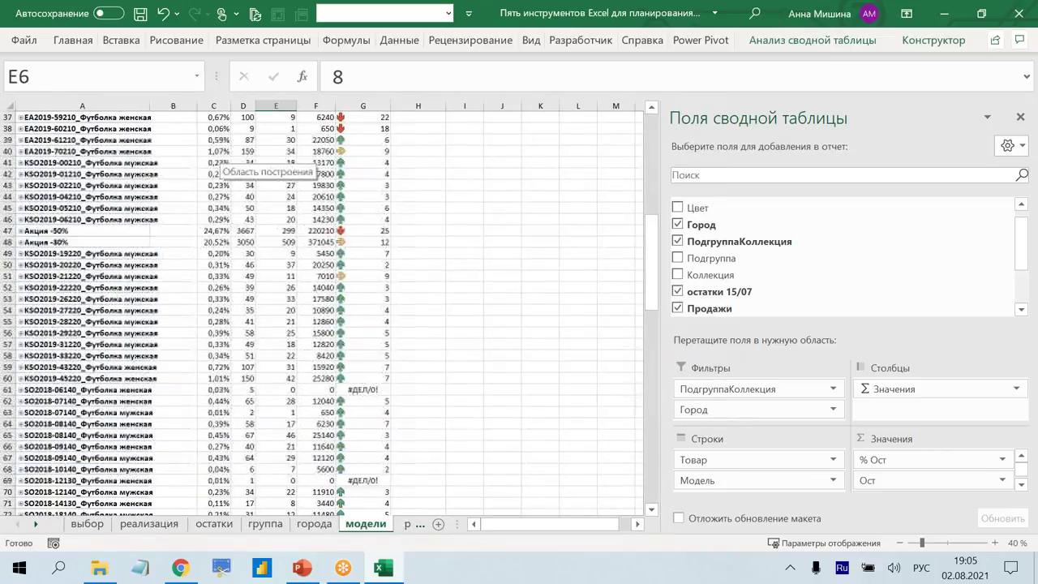
scroll(387, 392, "up", 6)
scroll(386, 392, "up", 6)
scroll(387, 391, "down", 6)
scroll(387, 392, "down", 6)
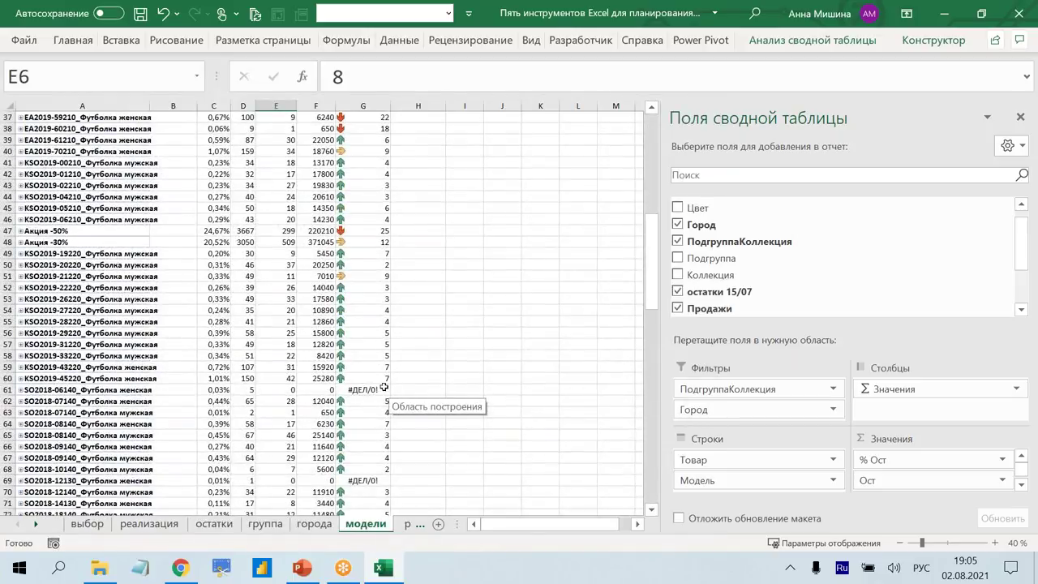
mouse_move(363, 390)
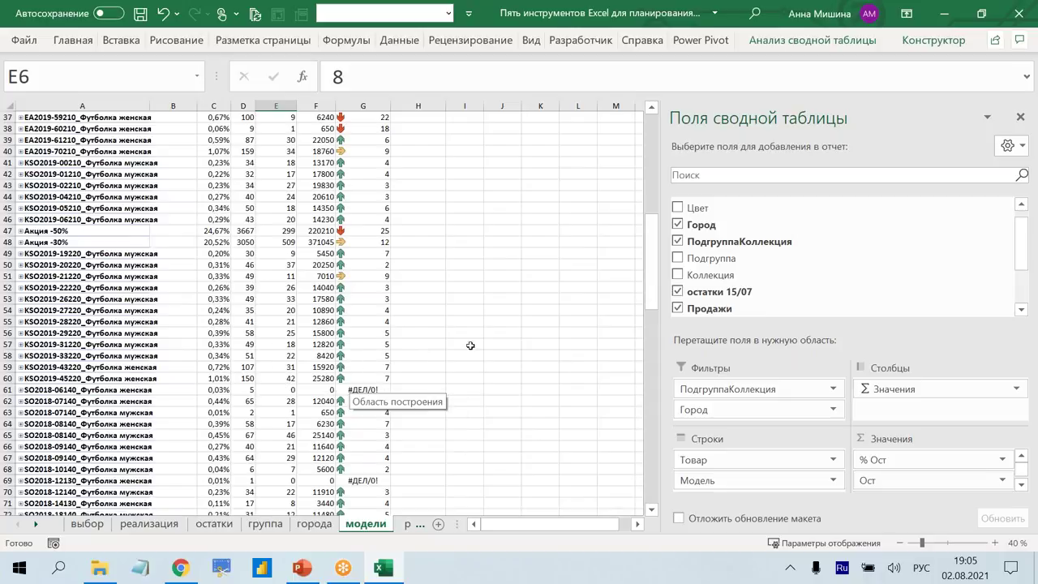
left_click(511, 343)
left_click(359, 390)
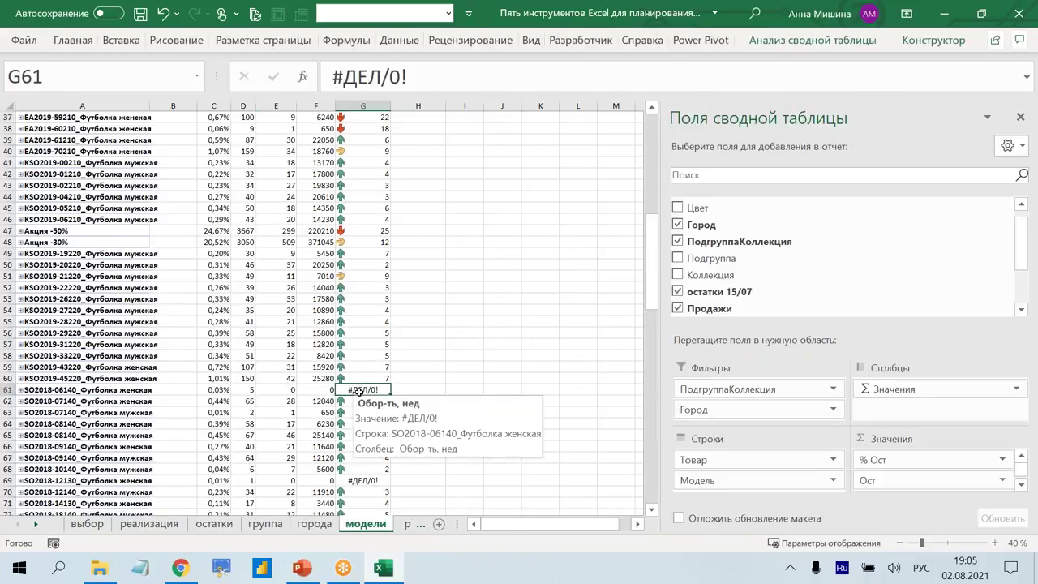
Set the PivotTable Options to show error values as empty cells.
right_click(362, 390)
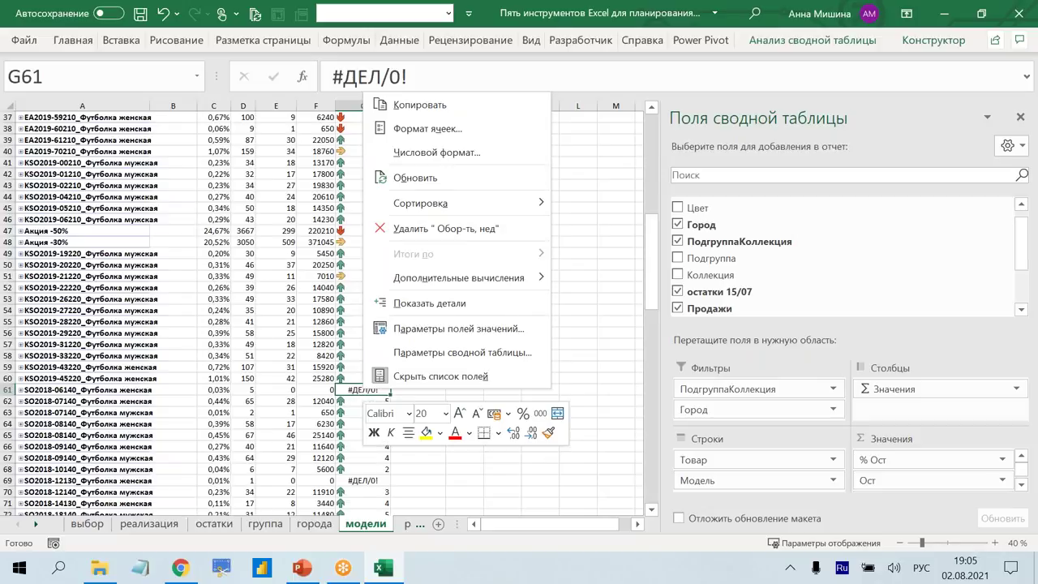
left_click(407, 353)
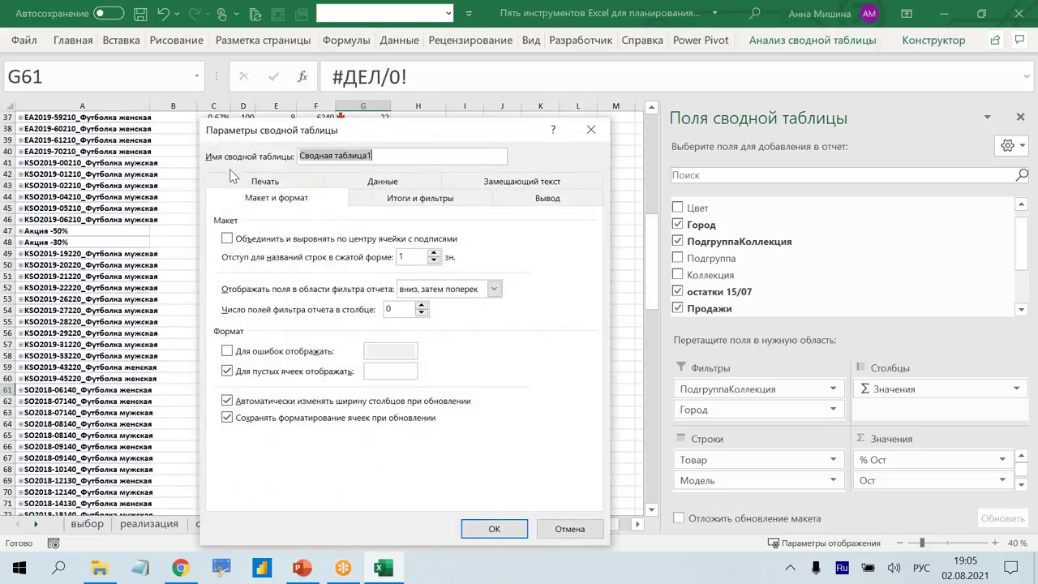
left_click(228, 351)
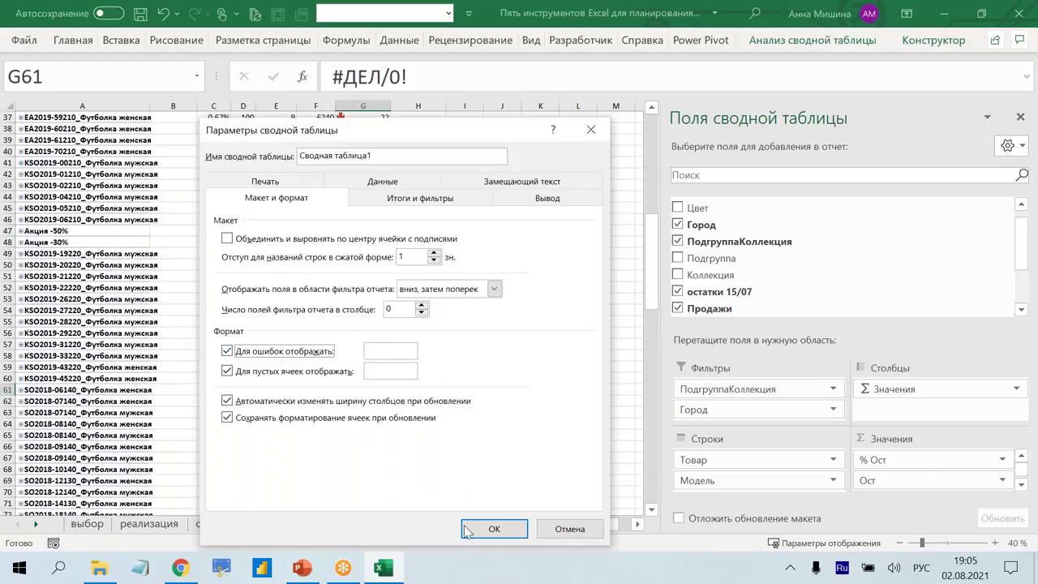
left_click(494, 529)
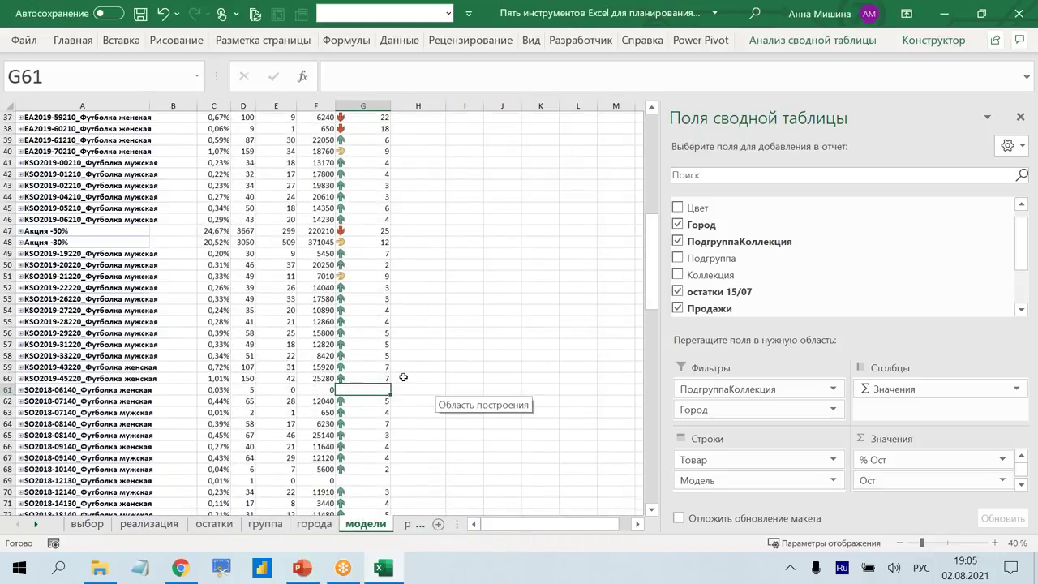
Sort the pivot by Обор-ть, нед from largest to smallest.
scroll(403, 377, "up", 4)
scroll(403, 377, "up", 5)
scroll(403, 378, "up", 3)
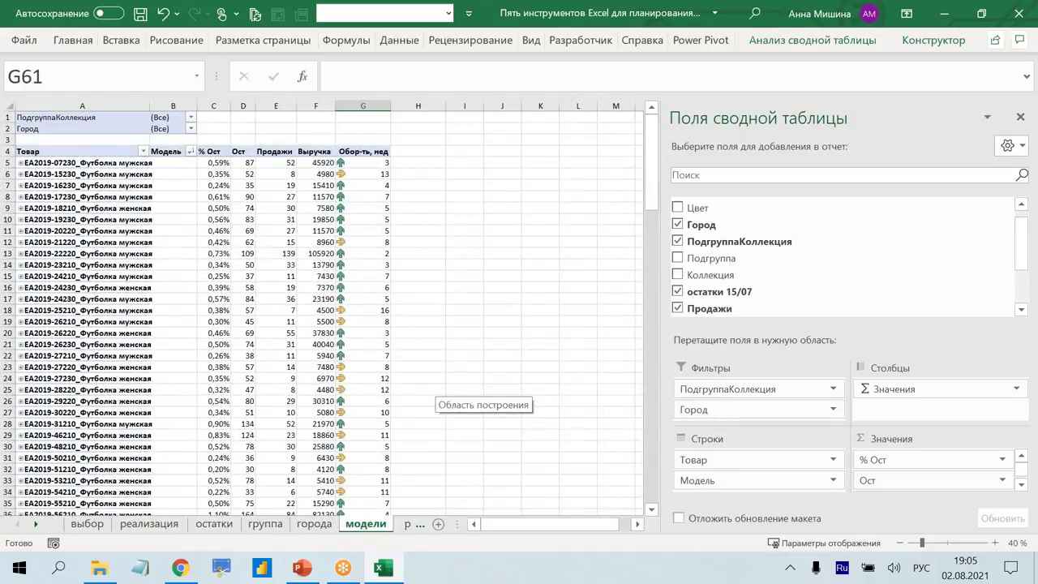
scroll(113, 302, "down", 10)
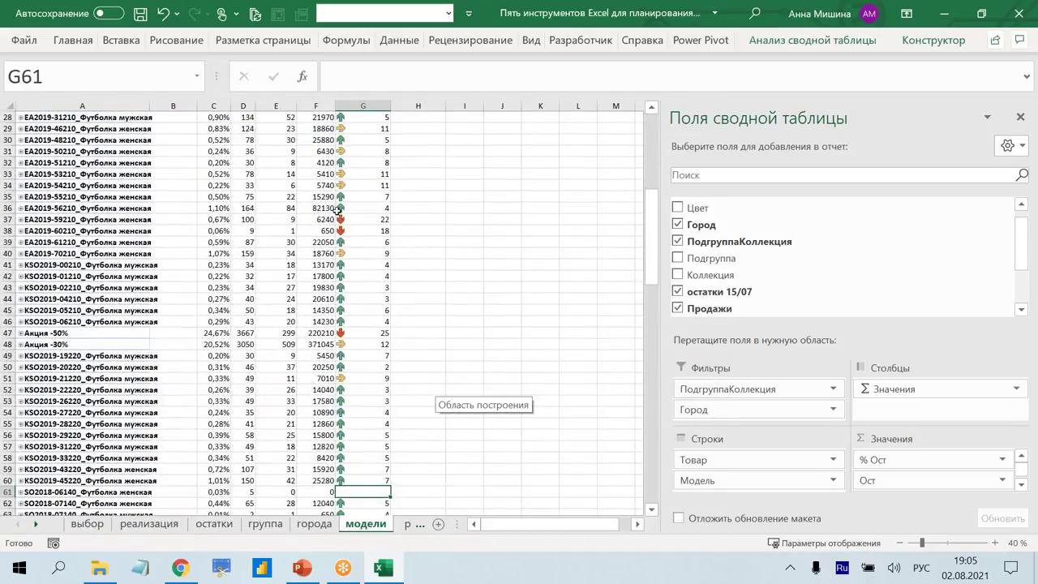
scroll(339, 212, "up", 10)
right_click(372, 184)
mouse_move(430, 296)
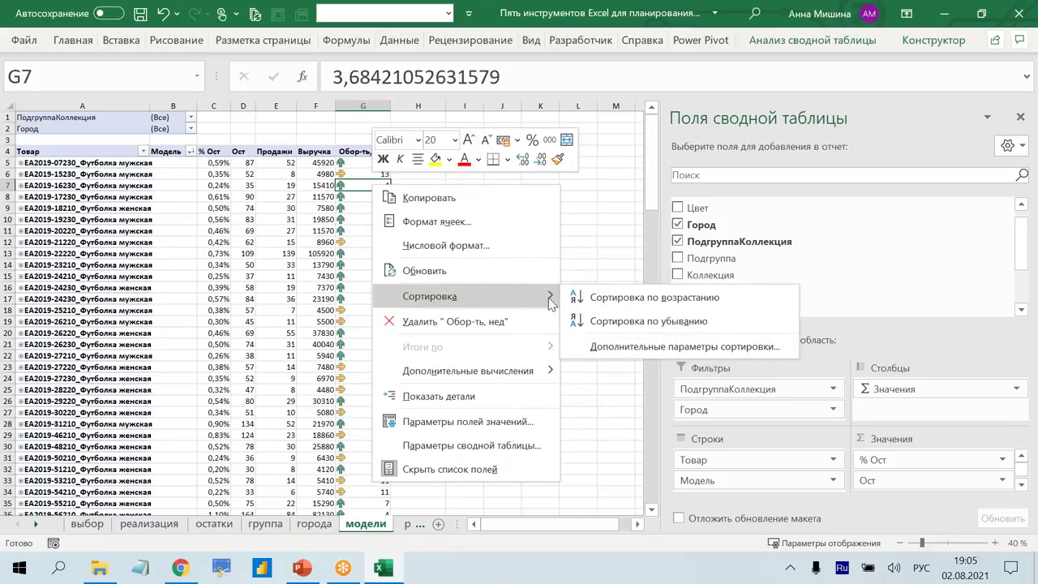
left_click(600, 322)
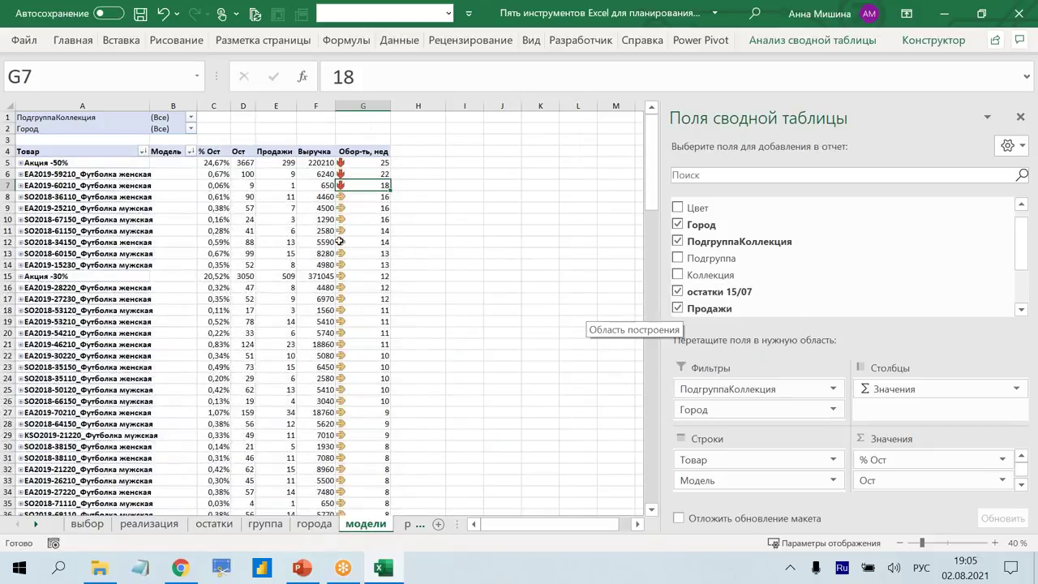
Drag the Акция -30% row to a new position in the pivot.
left_click(80, 277)
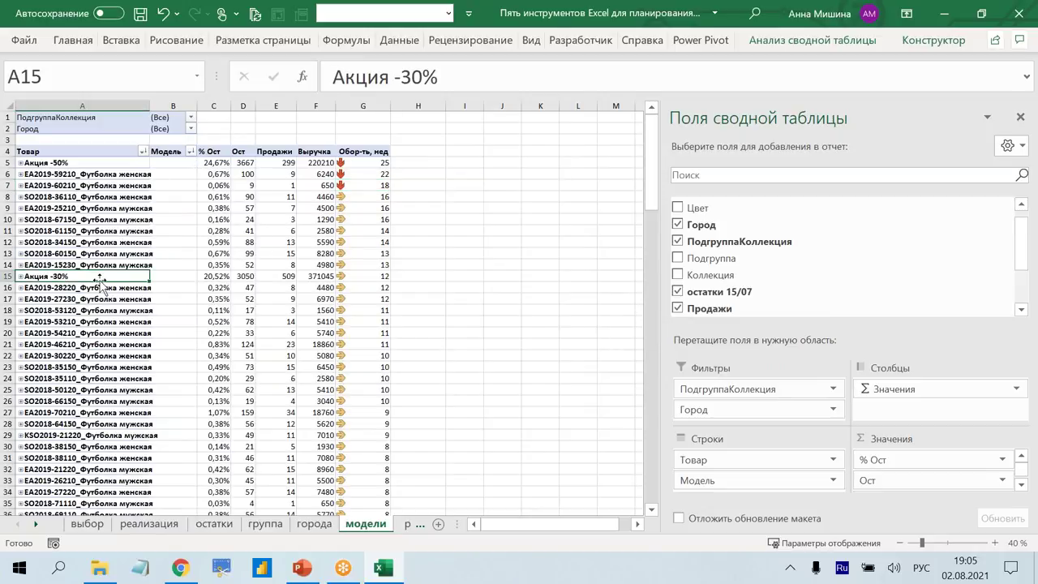
left_click_drag(100, 280, 110, 166)
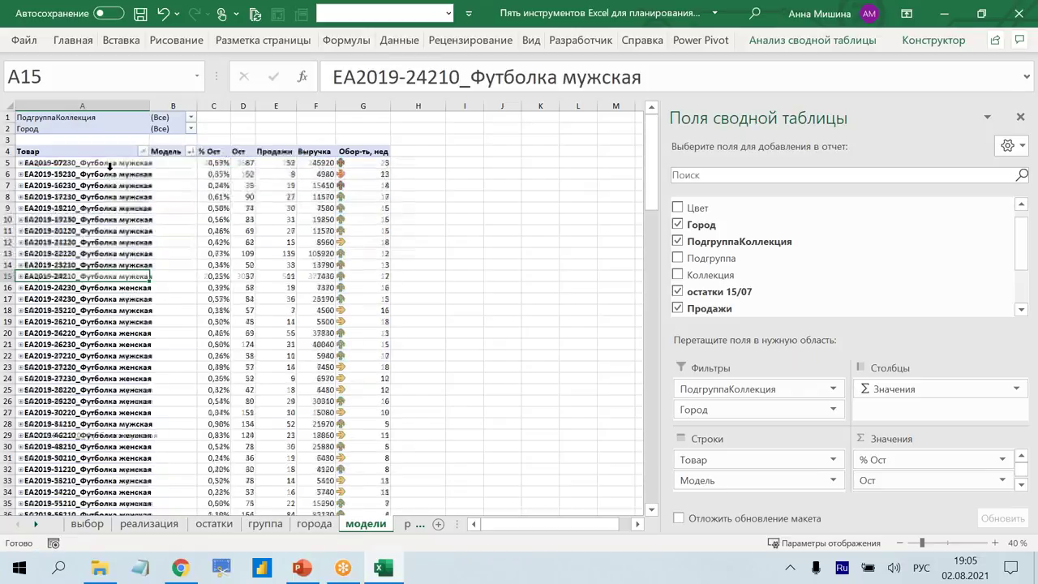
scroll(110, 167, "down", 5)
scroll(105, 203, "down", 6)
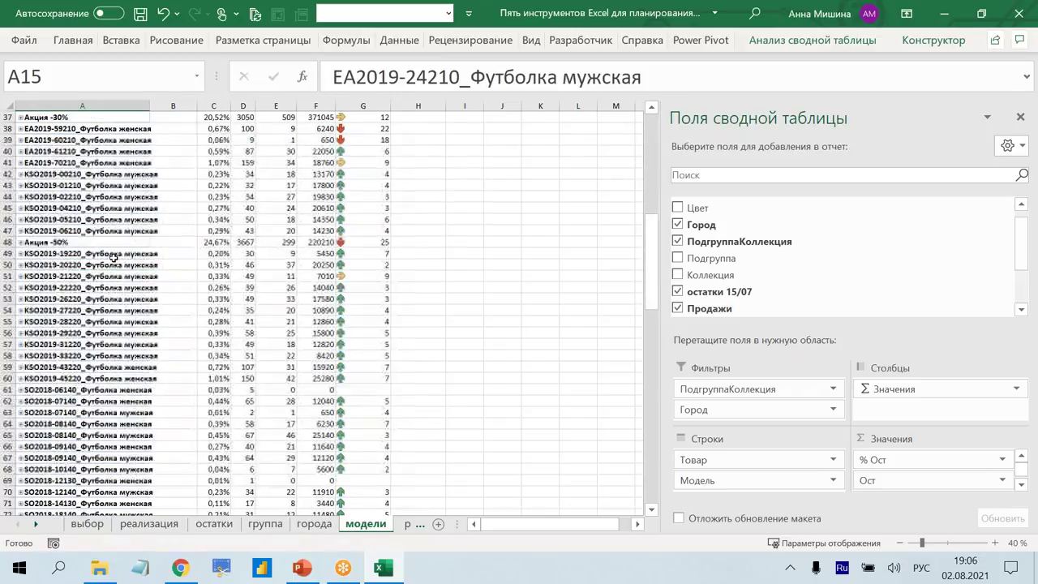
scroll(102, 219, "up", 12)
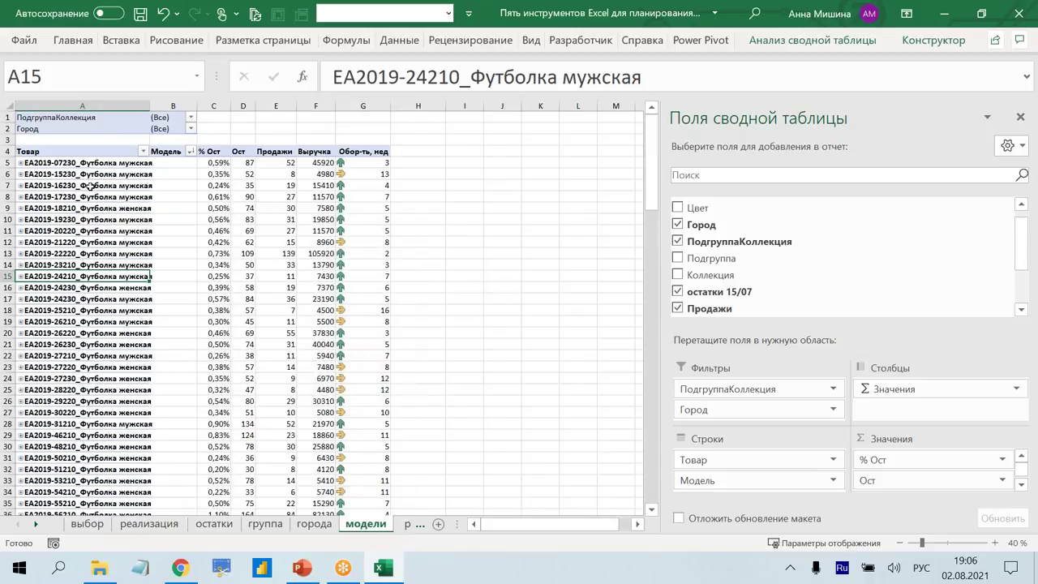
Sort the product labels Я to А, then switch to the выбор sheet.
right_click(92, 197)
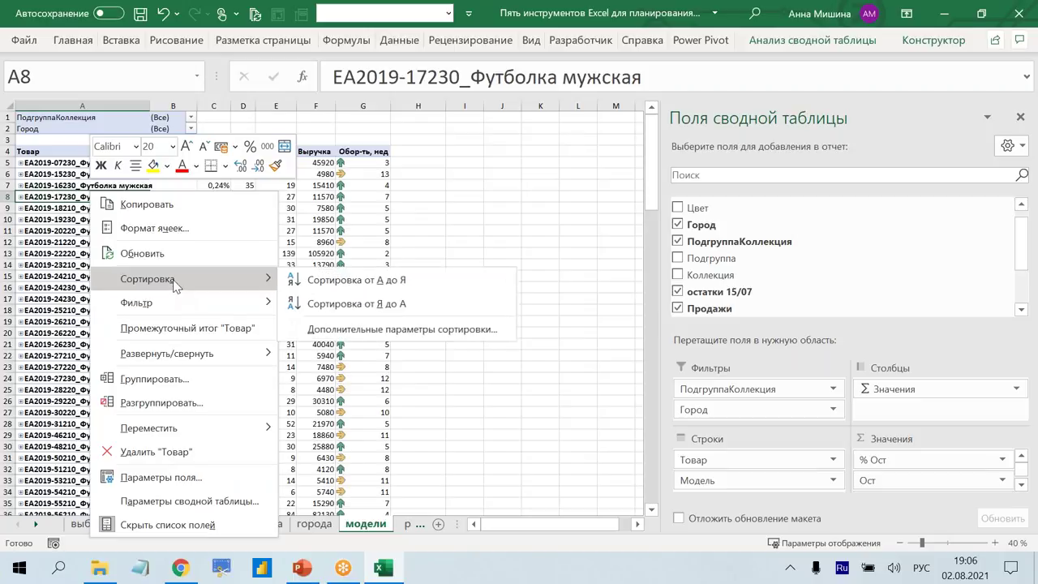
mouse_move(148, 278)
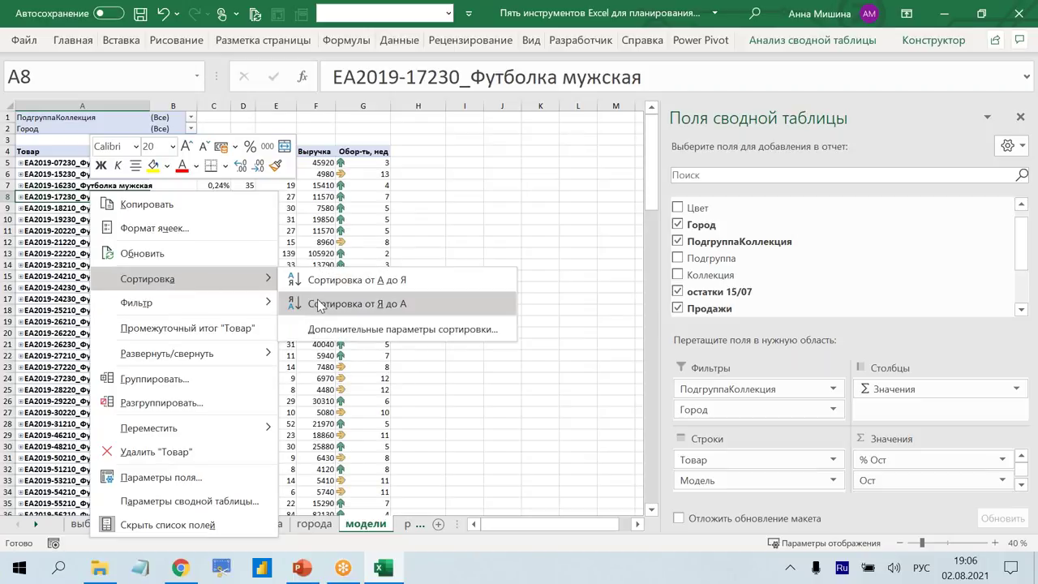
left_click(319, 305)
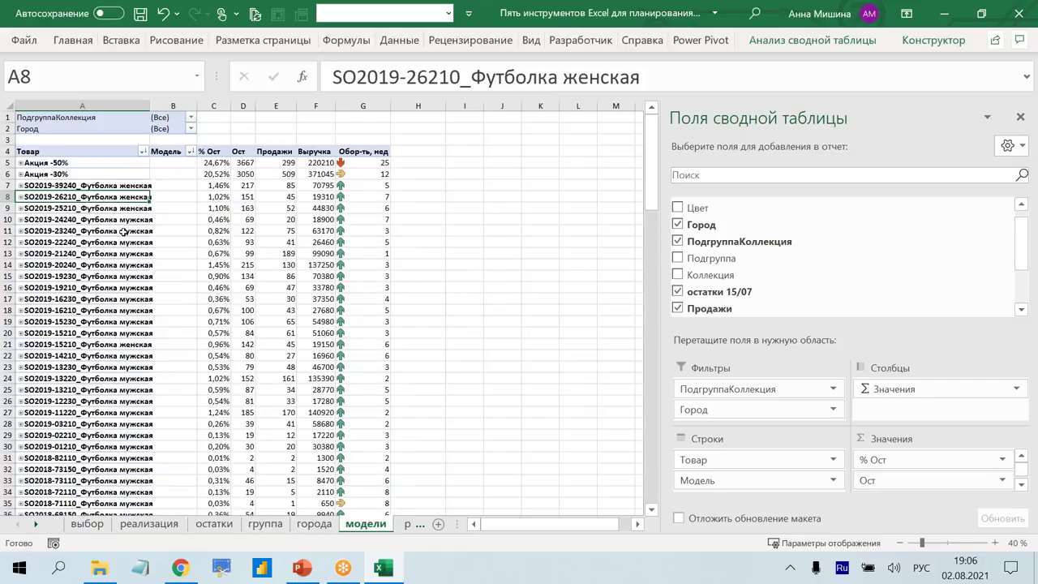
scroll(119, 241, "down", 5)
scroll(119, 242, "down", 5)
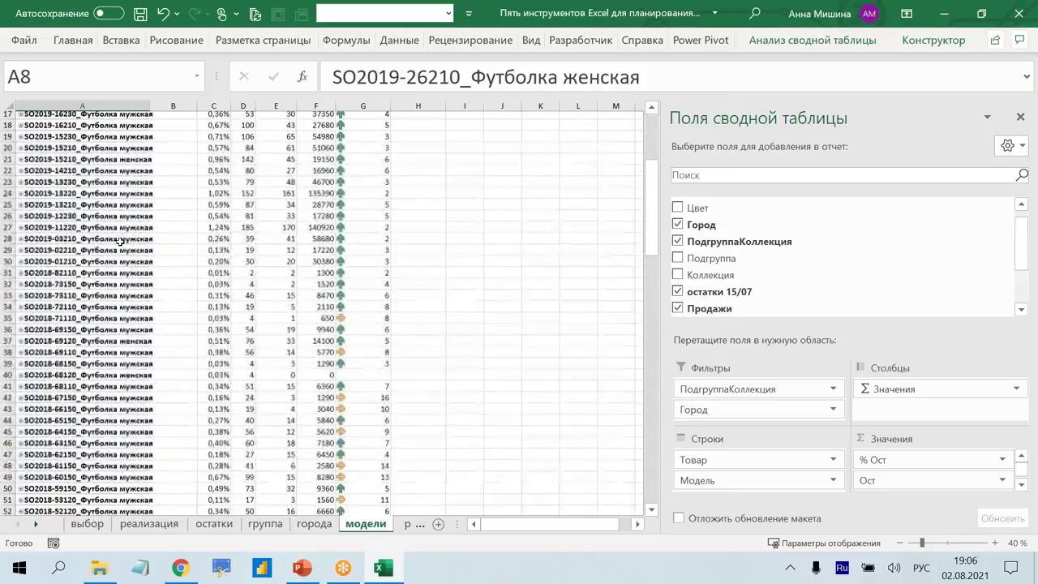
scroll(119, 242, "down", 5)
scroll(119, 242, "up", 5)
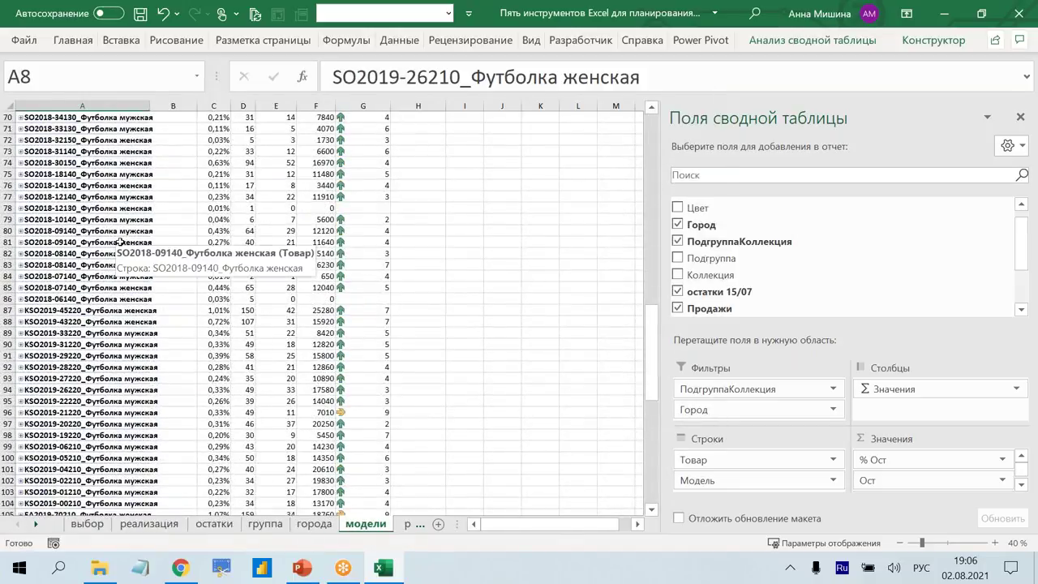
scroll(119, 242, "up", 10)
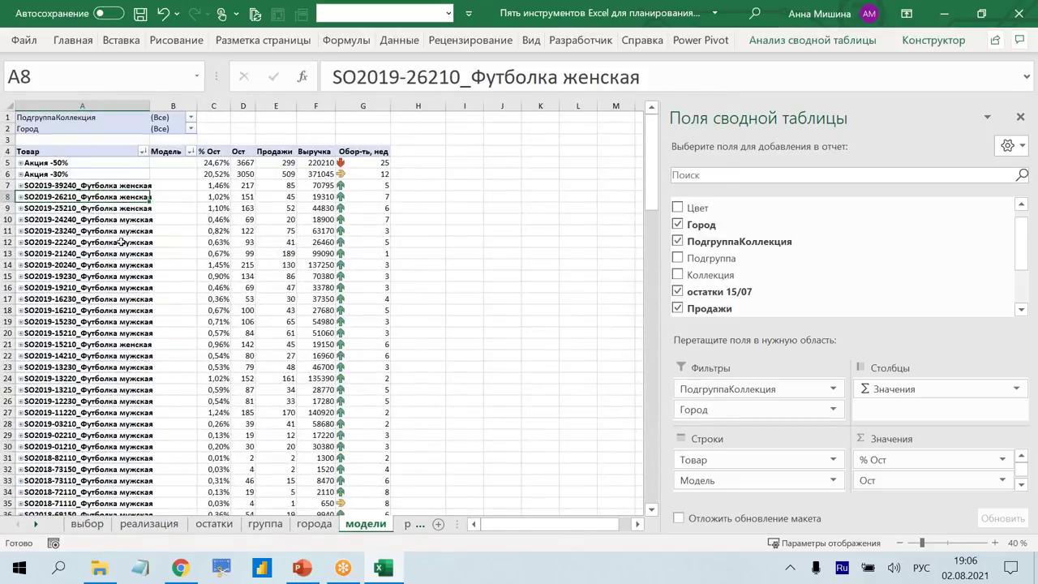
left_click(89, 525)
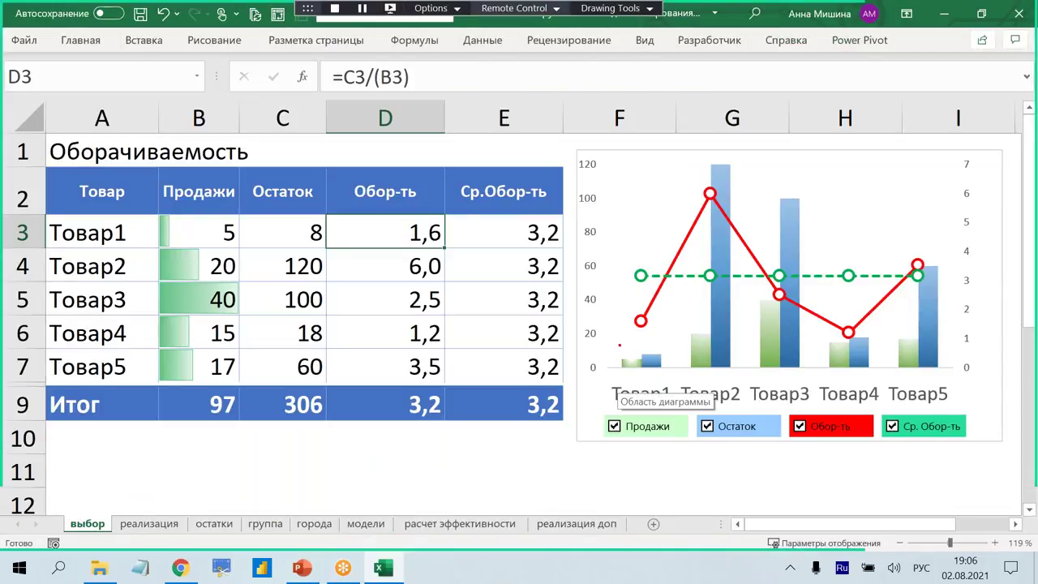
Return from the выбор sheet to the модели pivot table.
left_click_drag(617, 351, 676, 374)
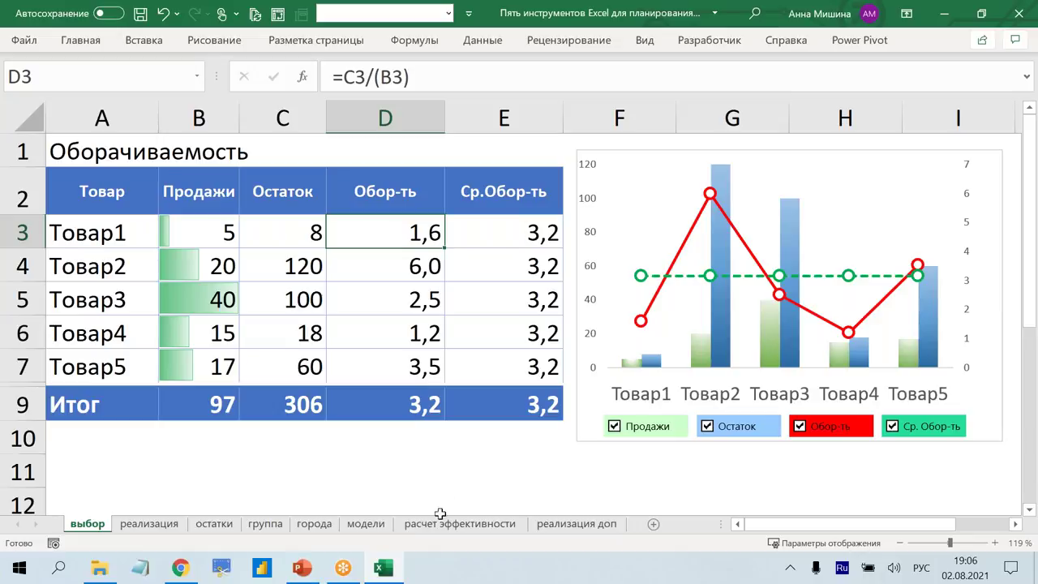
left_click(366, 524)
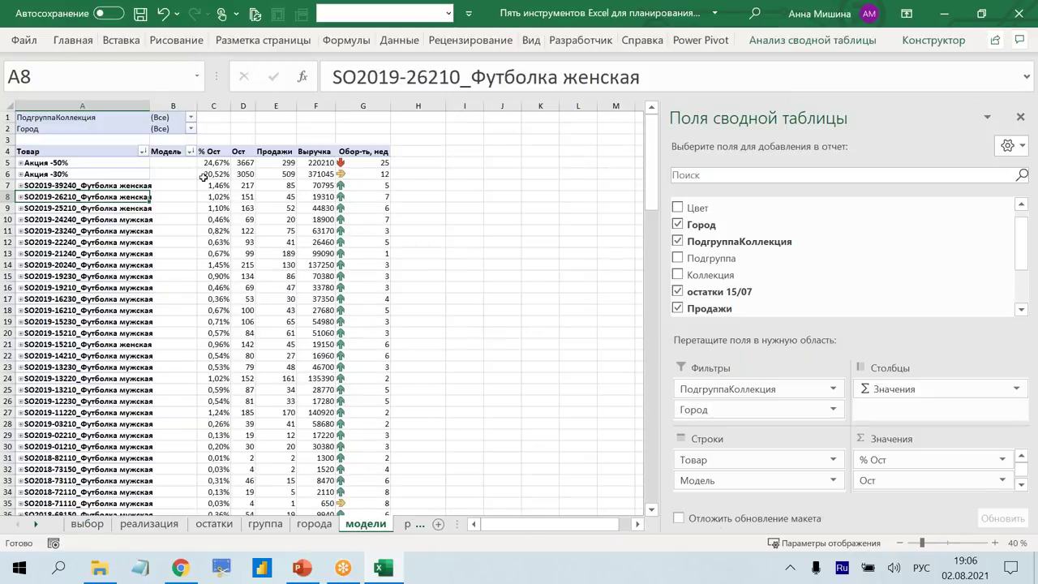
Sort the pivot by Ост descending and select the low-stock product names A115:A140.
right_click(248, 201)
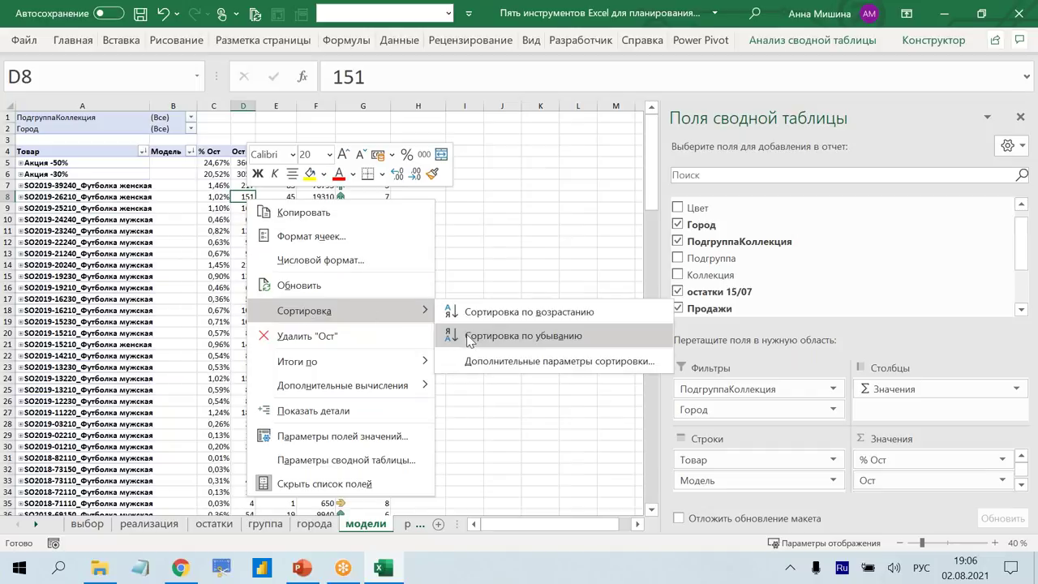
left_click(466, 336)
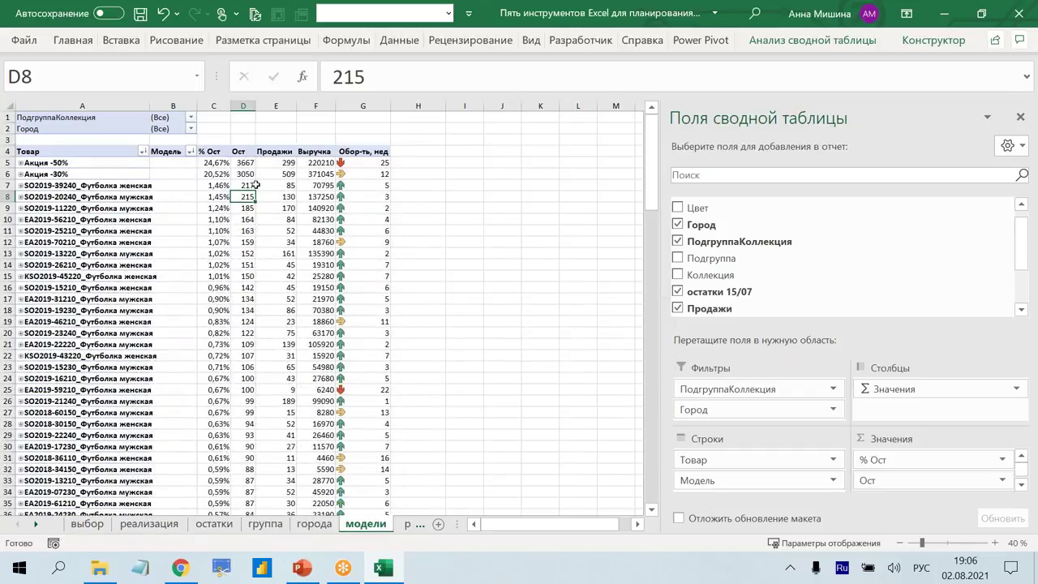
scroll(256, 231, "down", 5)
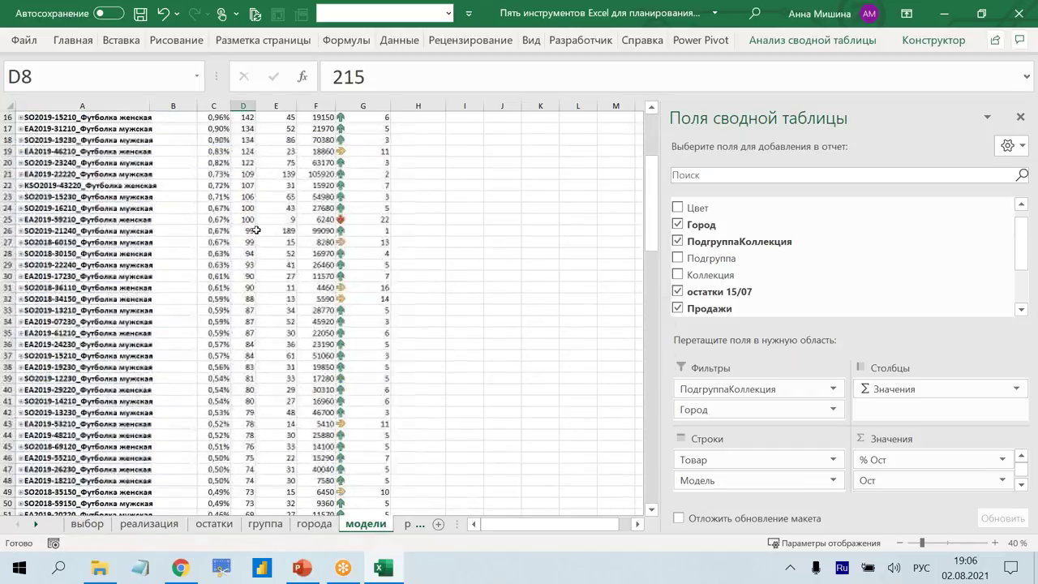
scroll(256, 230, "down", 7)
scroll(255, 230, "down", 7)
scroll(255, 231, "down", 8)
scroll(257, 230, "down", 7)
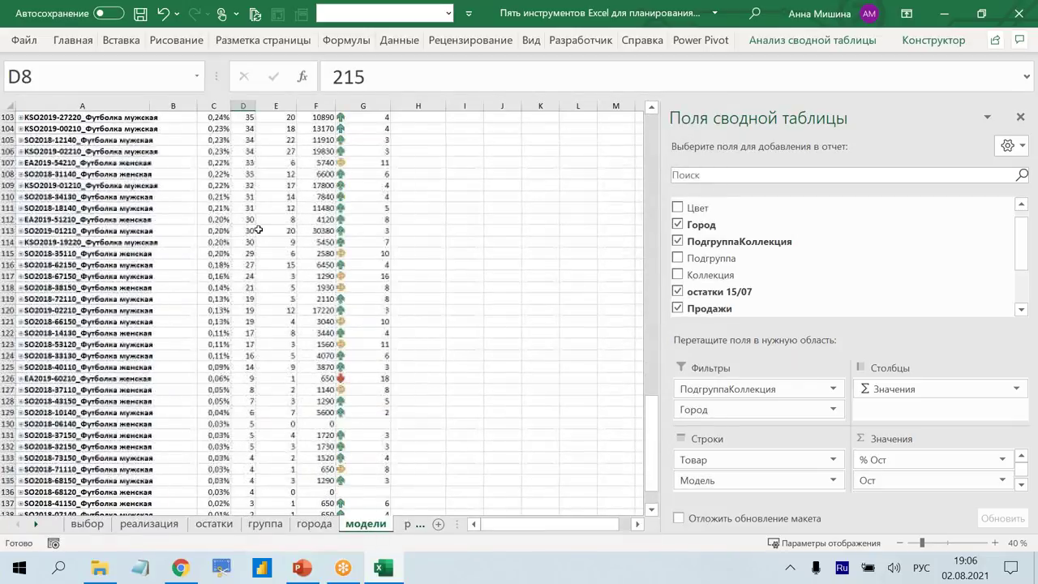
scroll(257, 231, "down", 5)
scroll(254, 230, "up", 1)
scroll(255, 219, "up", 1)
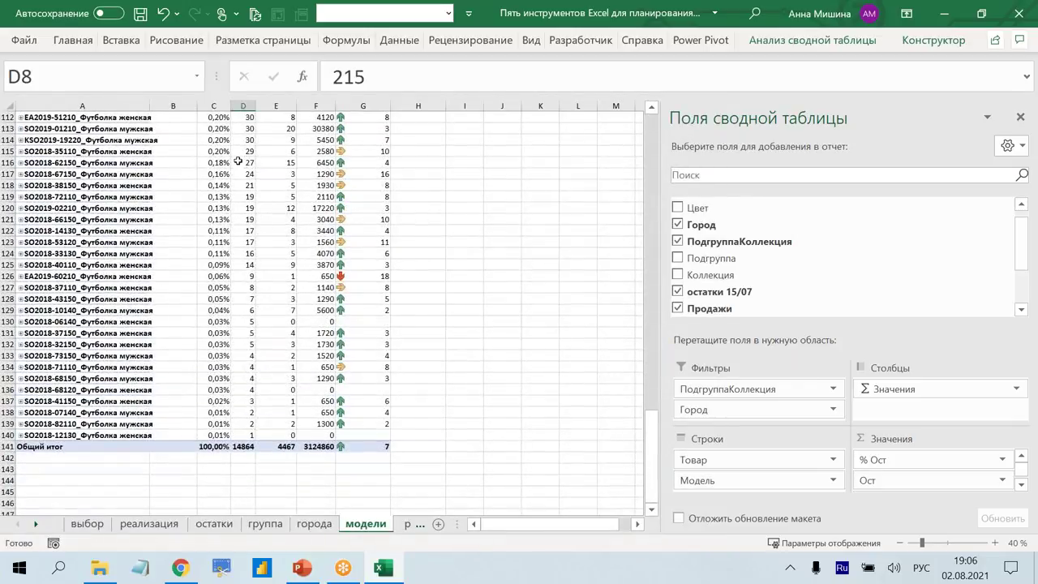
left_click_drag(244, 152, 84, 151)
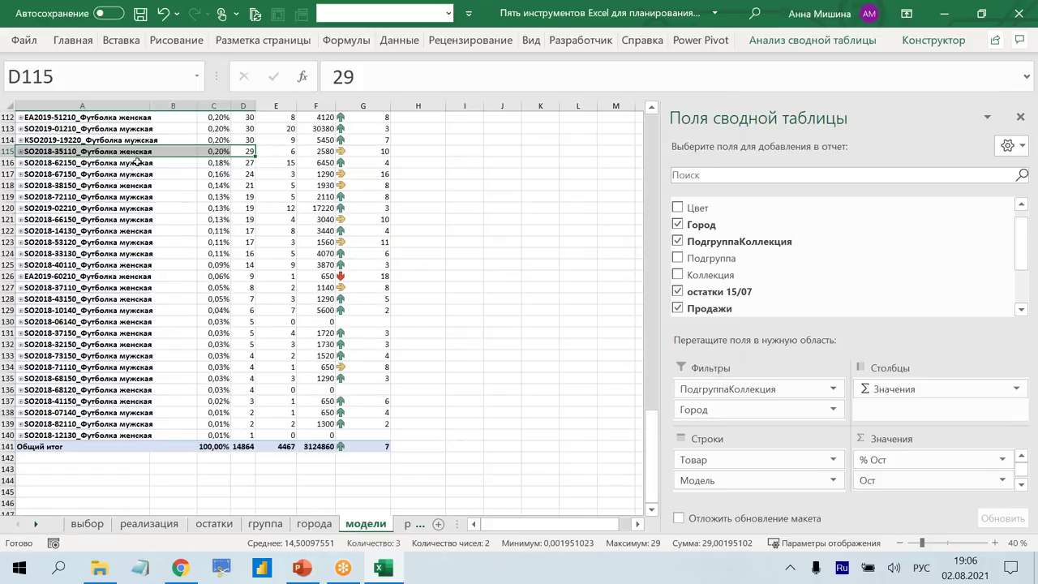
left_click_drag(125, 151, 94, 436)
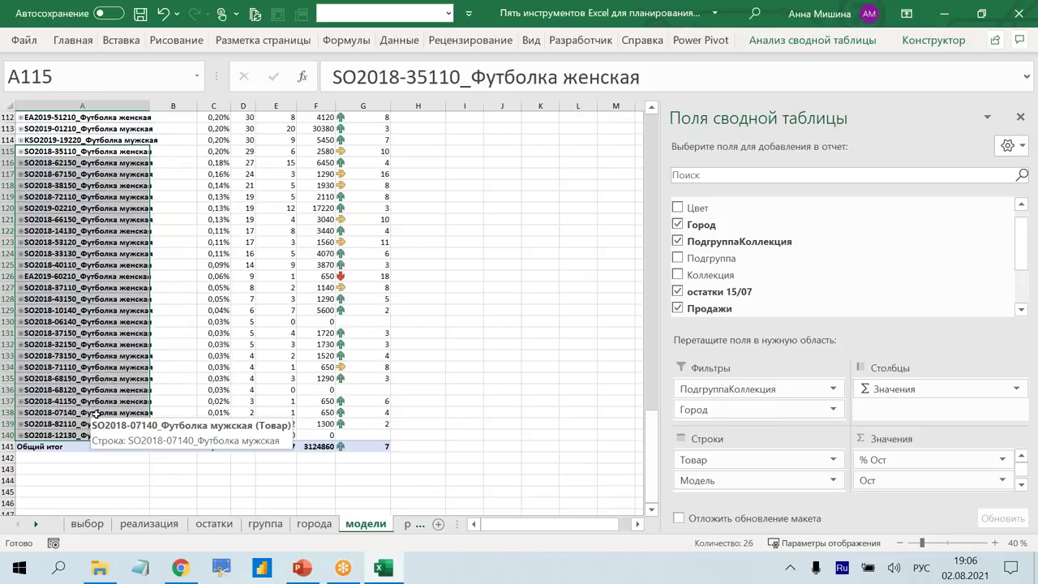
Group the selected low-stock models, rename the group Малые ост -70% and collapse it.
right_click(105, 323)
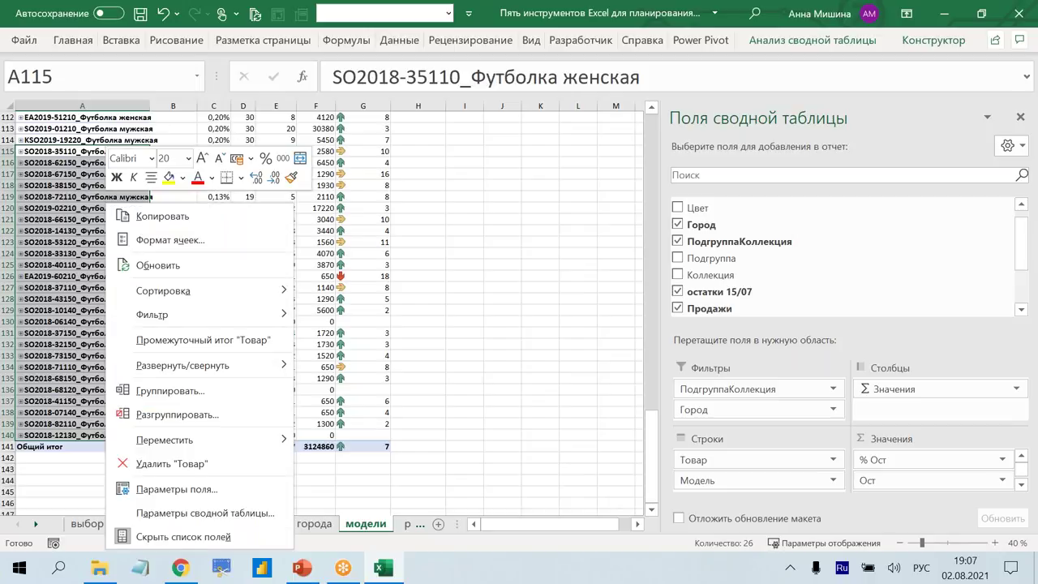
left_click(151, 392)
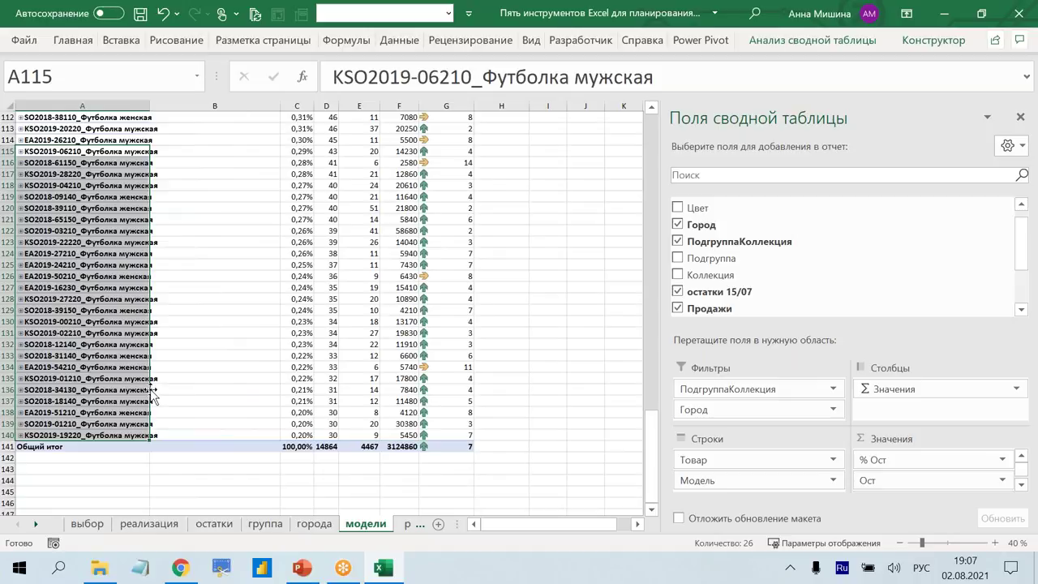
scroll(150, 392, "up", 5)
scroll(151, 392, "up", 15)
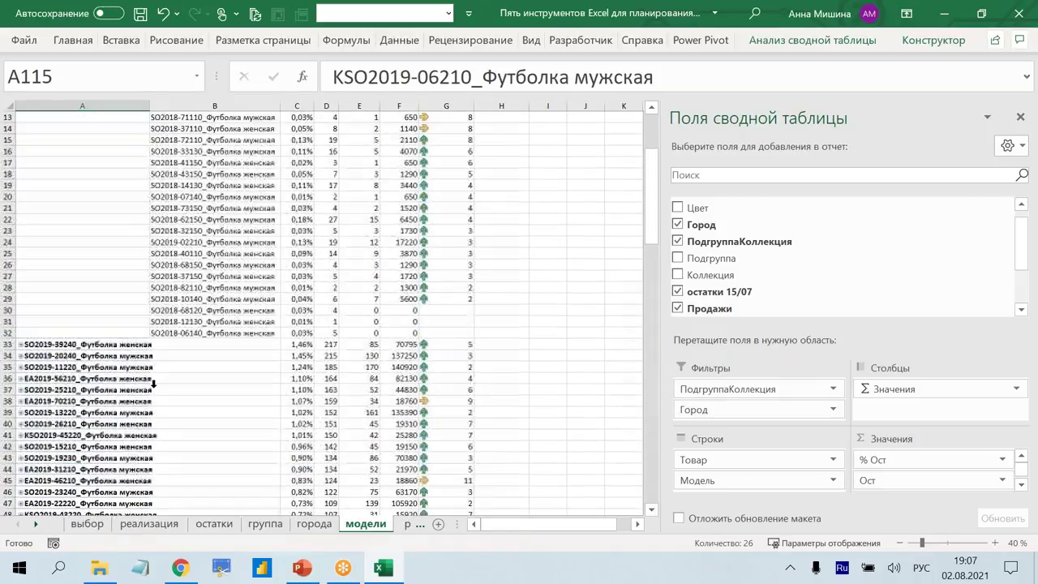
scroll(149, 390, "up", 10)
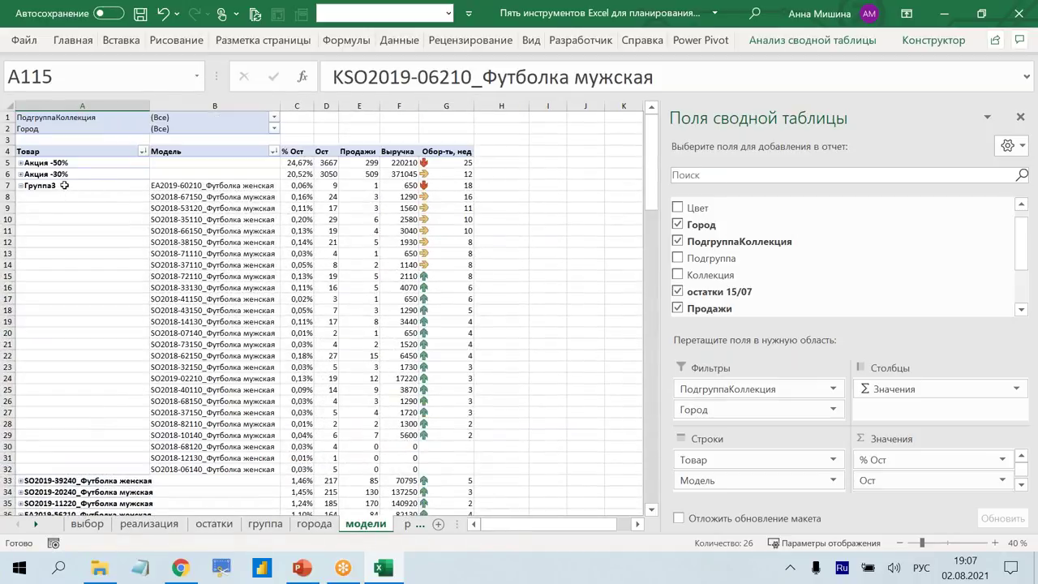
left_click(63, 186)
type("Малые ост")
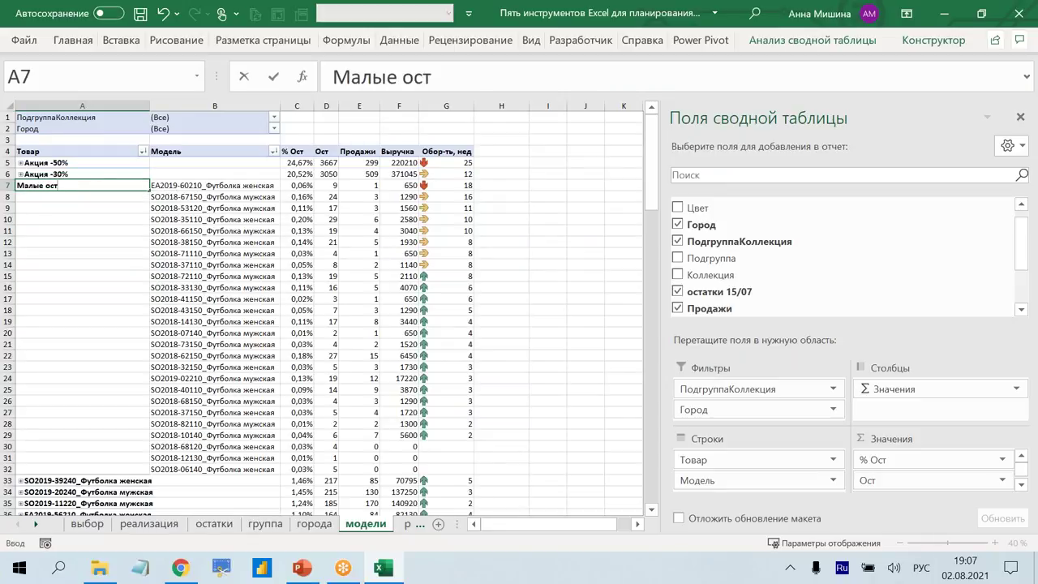
type(" -70%")
left_click(93, 233)
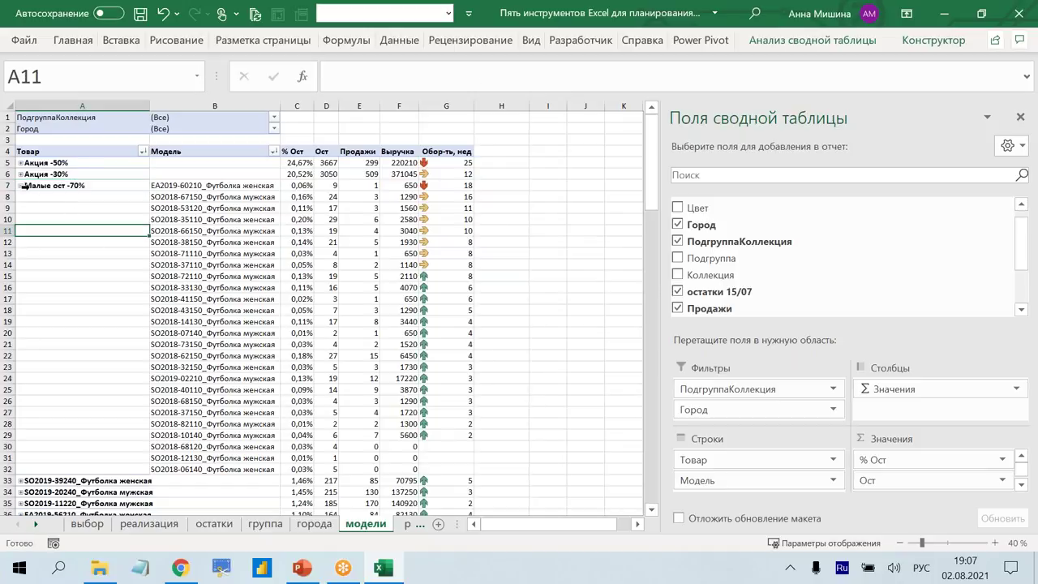
left_click(20, 185)
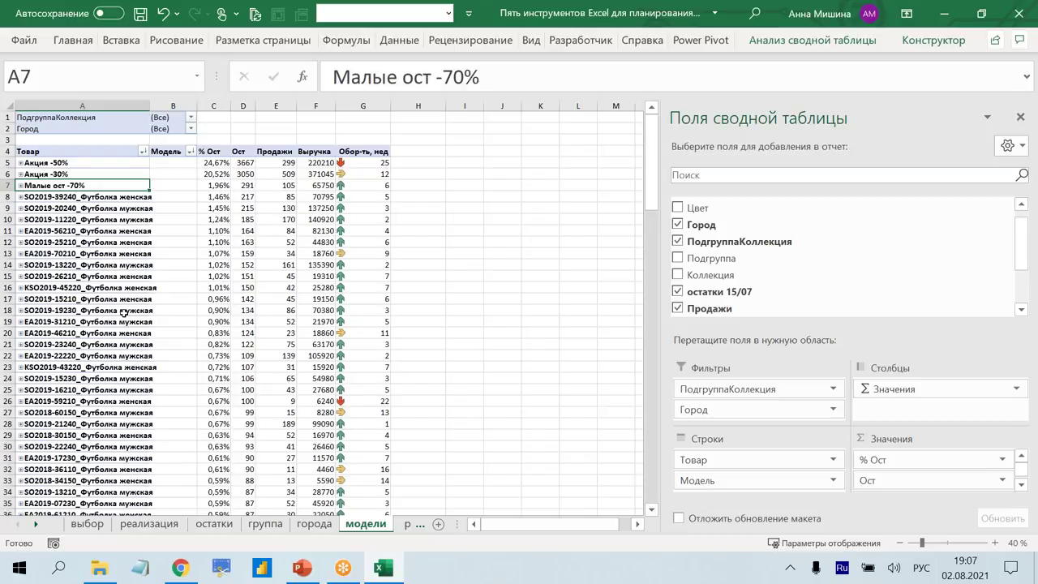
On модели, select the ungrouped models from A8 down to the row above Общий итог.
scroll(123, 312, "down", 3)
scroll(125, 304, "down", 3)
scroll(128, 296, "down", 3)
scroll(131, 288, "down", 2)
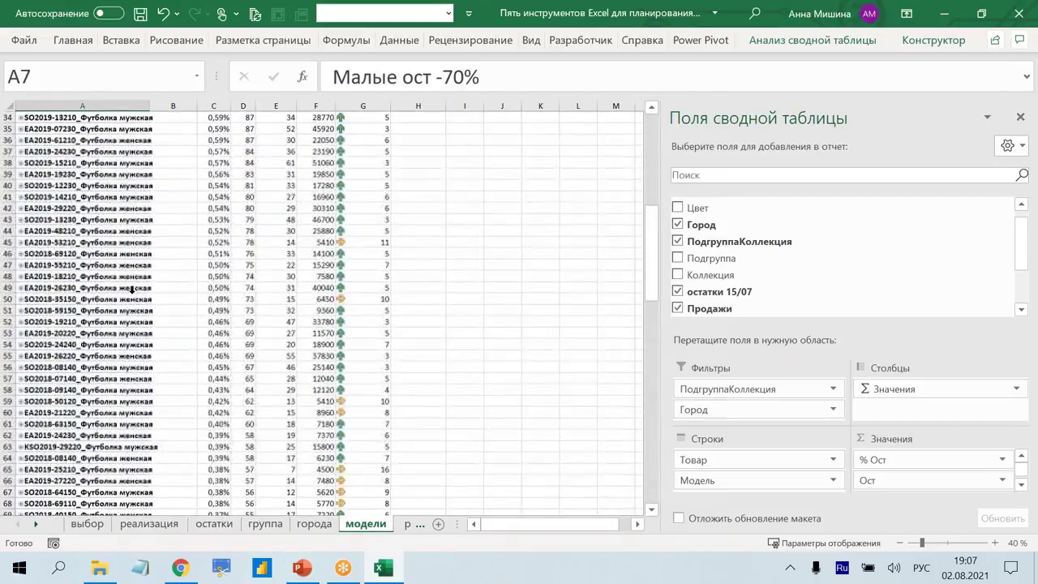
scroll(132, 289, "up", 11)
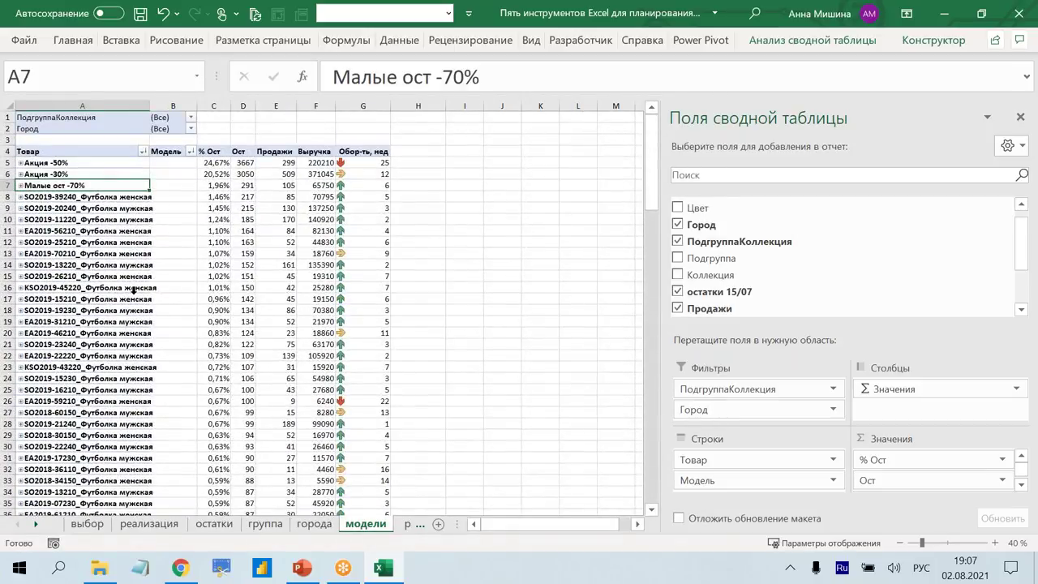
left_click(273, 525)
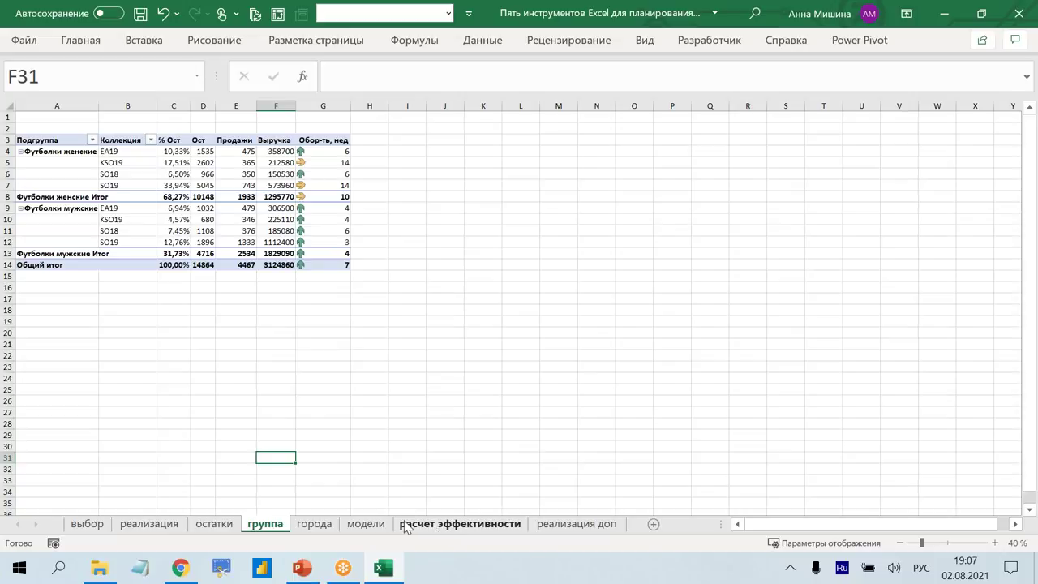
left_click(366, 524)
left_click(111, 197)
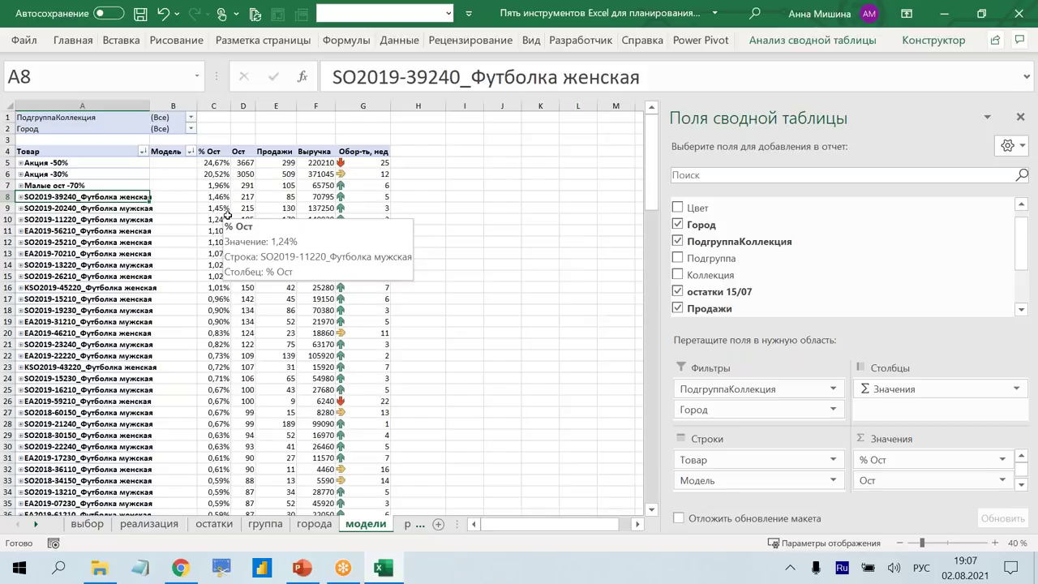
key("ctrl+shift+Down")
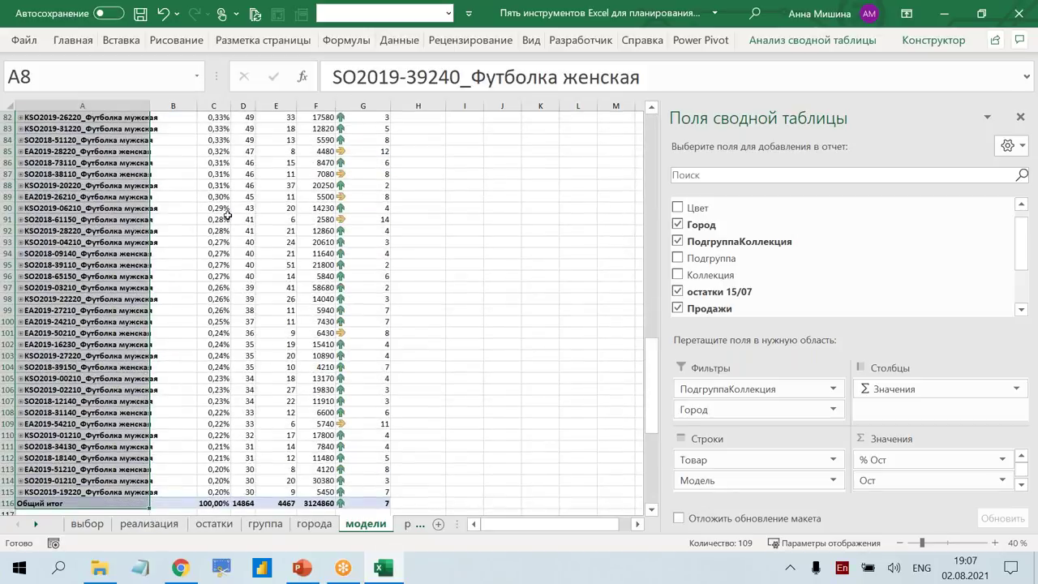
key("shift+Up")
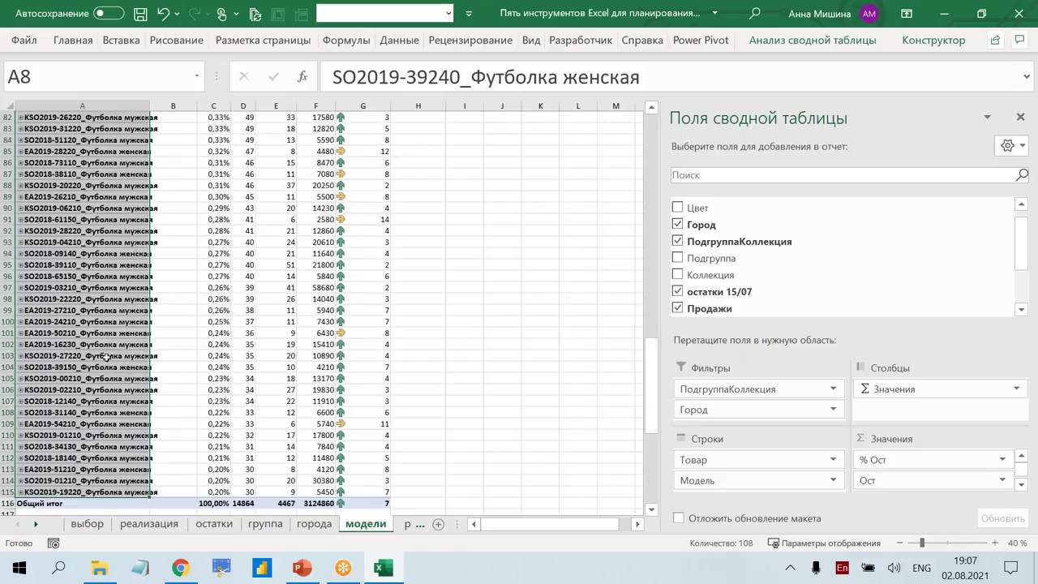
scroll(104, 369, "up", 9)
scroll(90, 340, "up", 9)
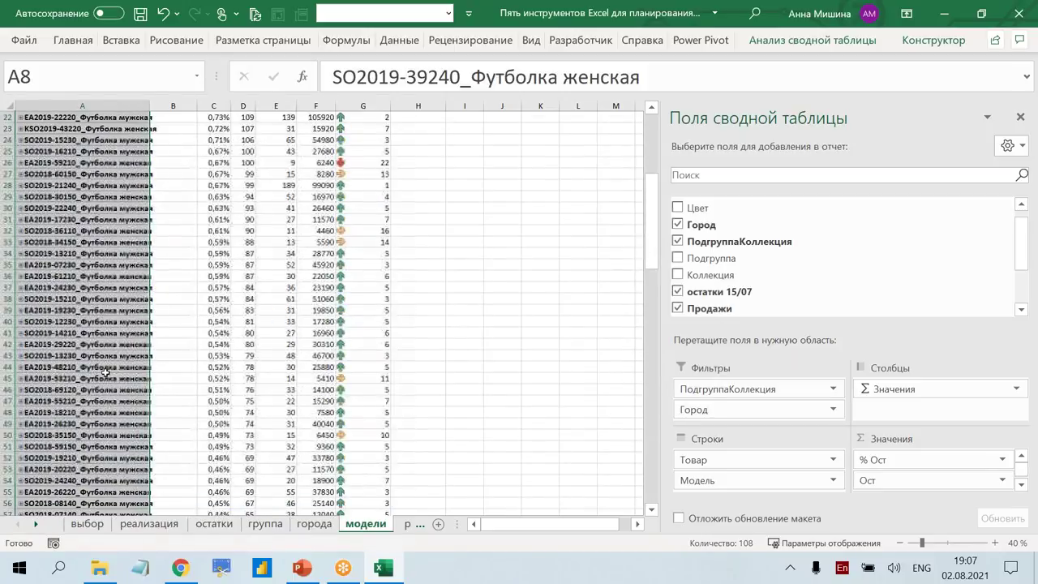
scroll(65, 268, "up", 9)
Group the selected models, collapse the new group and rename it Основной сток.
right_click(59, 204)
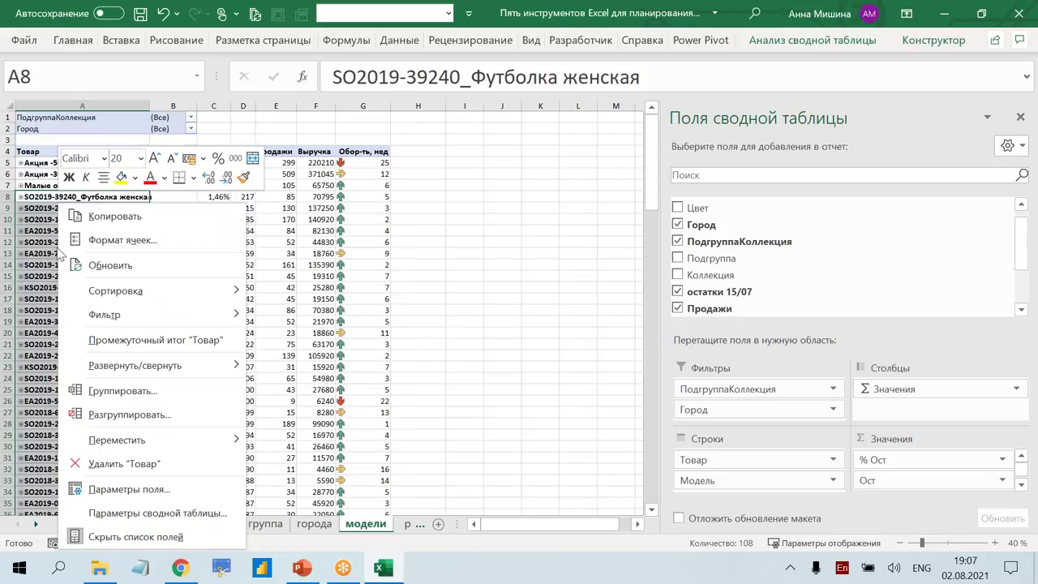
left_click(121, 390)
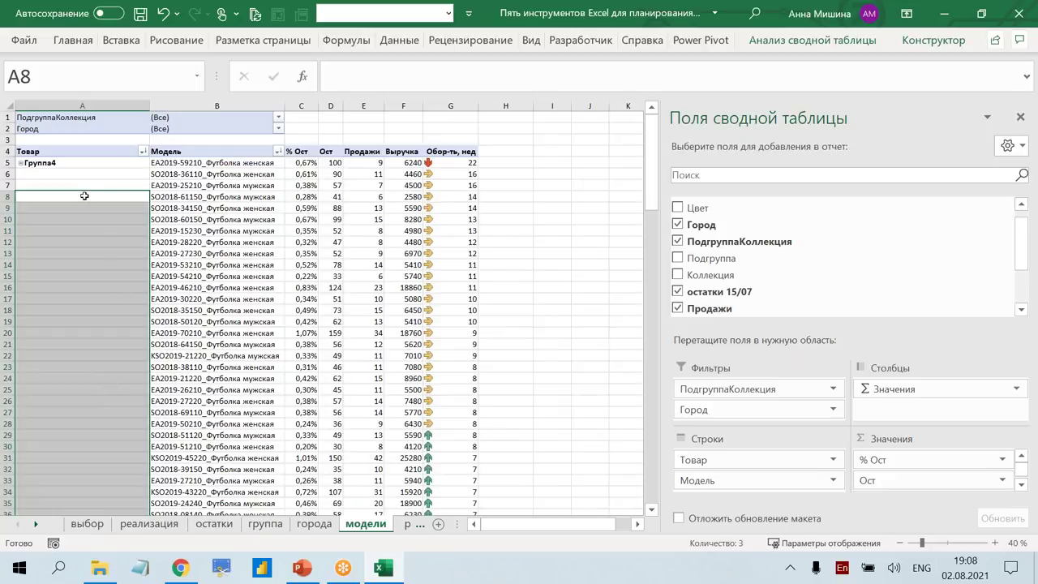
left_click(20, 163)
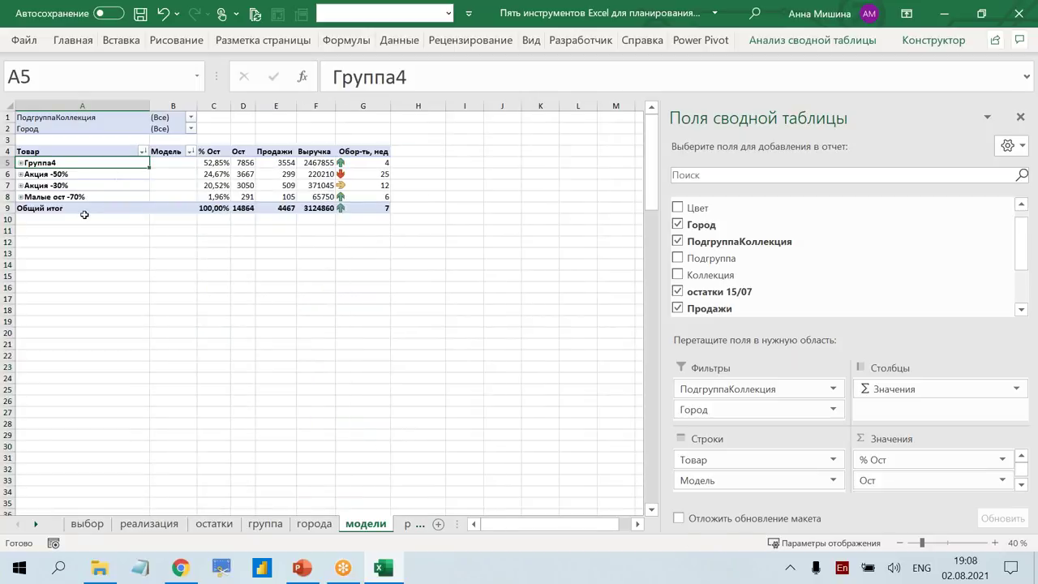
type("Основ")
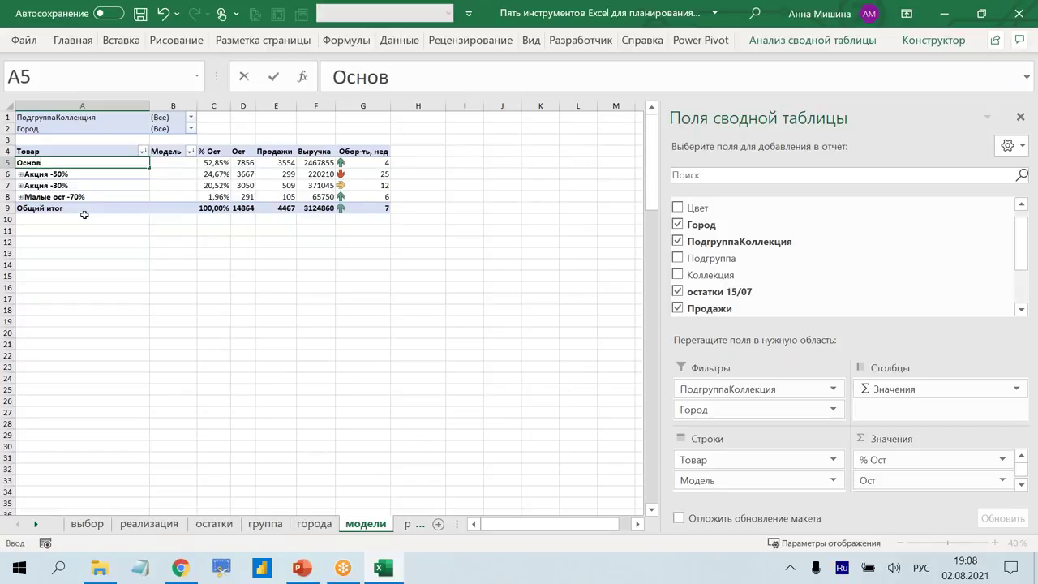
type("ной сток")
left_click(79, 241)
left_click(96, 163)
Try dragging the Основной сток label below the other three groups.
left_click_drag(96, 166, 104, 232)
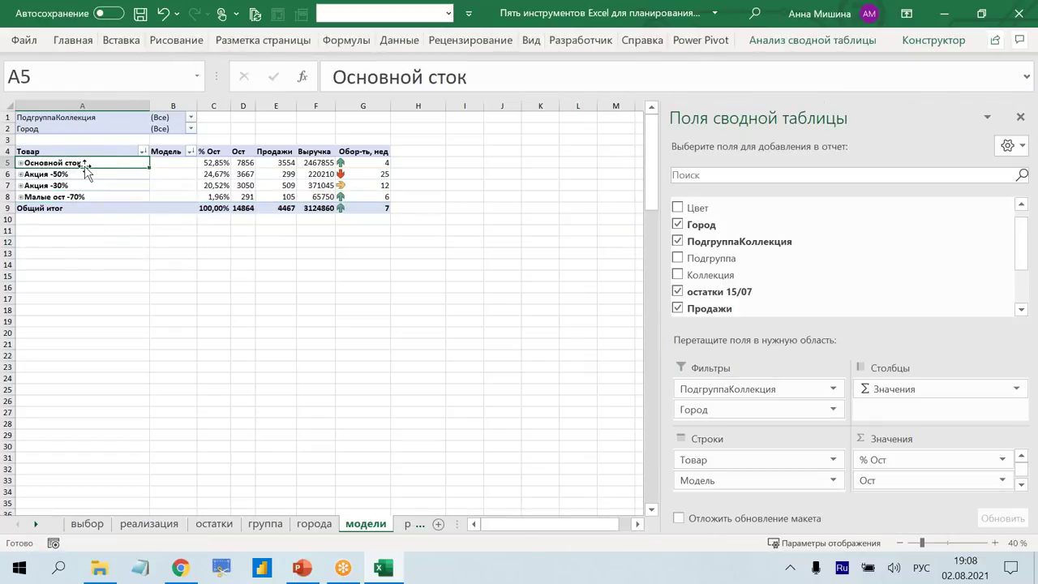
left_click_drag(83, 165, 84, 213)
left_click(166, 288)
left_click_drag(89, 162, 110, 200)
key("Return")
left_click(101, 163)
mouse_move(98, 165)
left_mouse_down()
mouse_move(89, 207)
mouse_move(152, 202)
left_mouse_up()
right_click(106, 162)
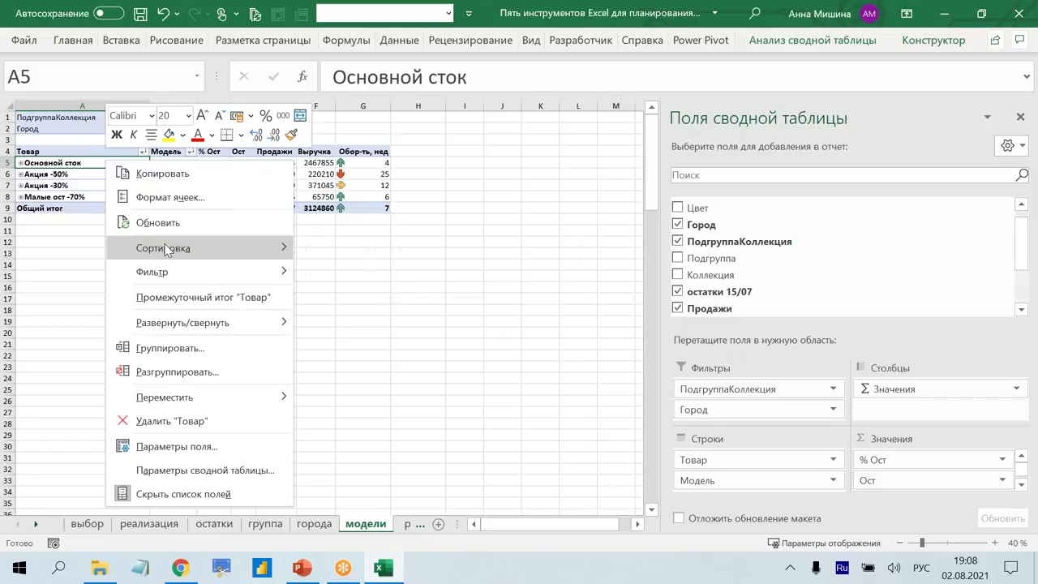
Sort the groups А to Я, check the stock-share total of C5:C7, then switch to PowerPoint.
mouse_move(163, 247)
left_click(365, 247)
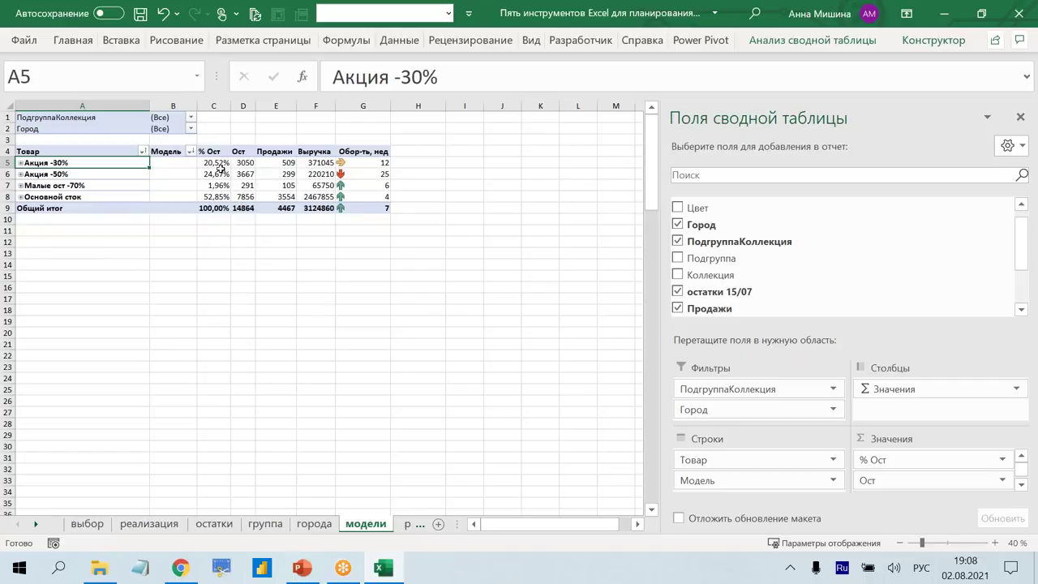
left_click(218, 165)
left_click_drag(217, 166, 217, 186)
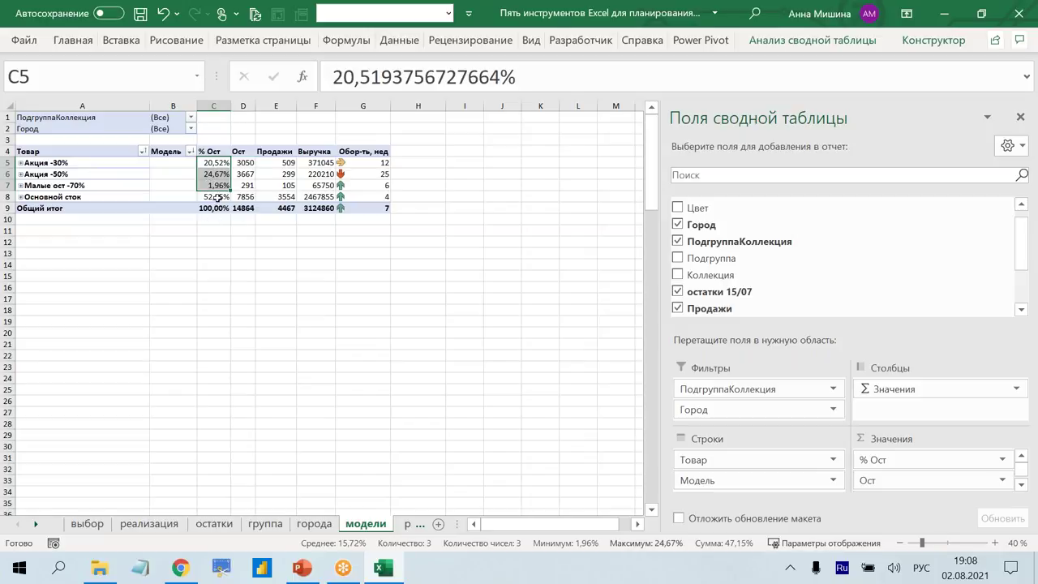
left_click(214, 198)
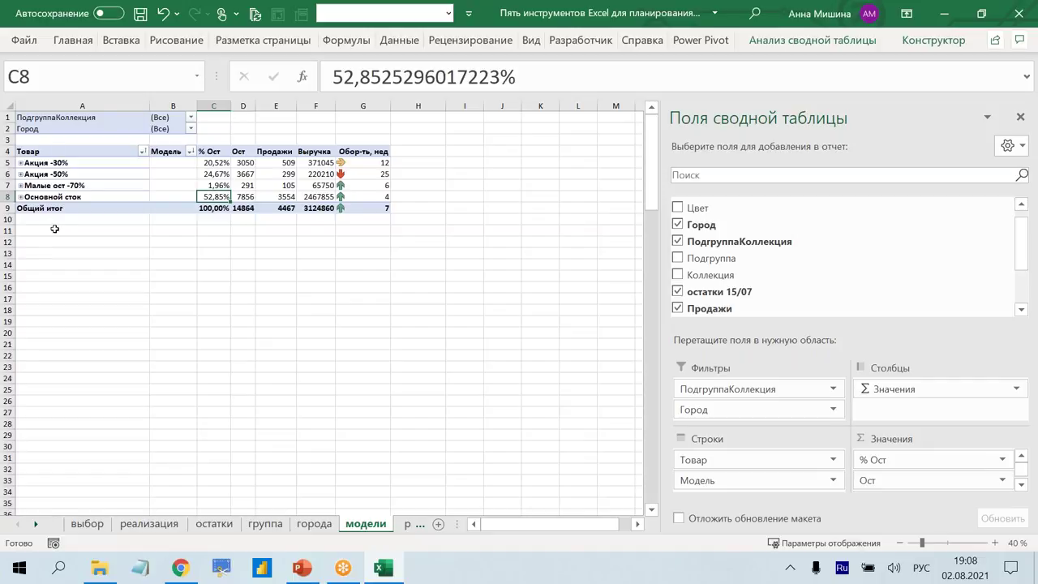
left_click(302, 567)
scroll(78, 316, "down", 2)
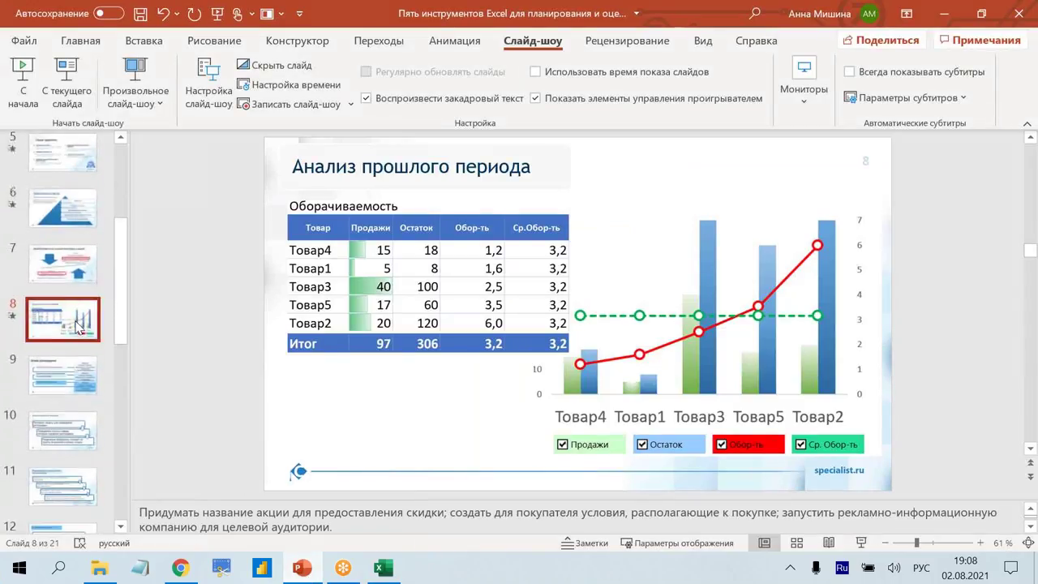
Look over PowerPoint slide 9, Этапы распродажи, then return to the Excel workbook.
scroll(74, 292, "down", 3)
left_click(73, 274)
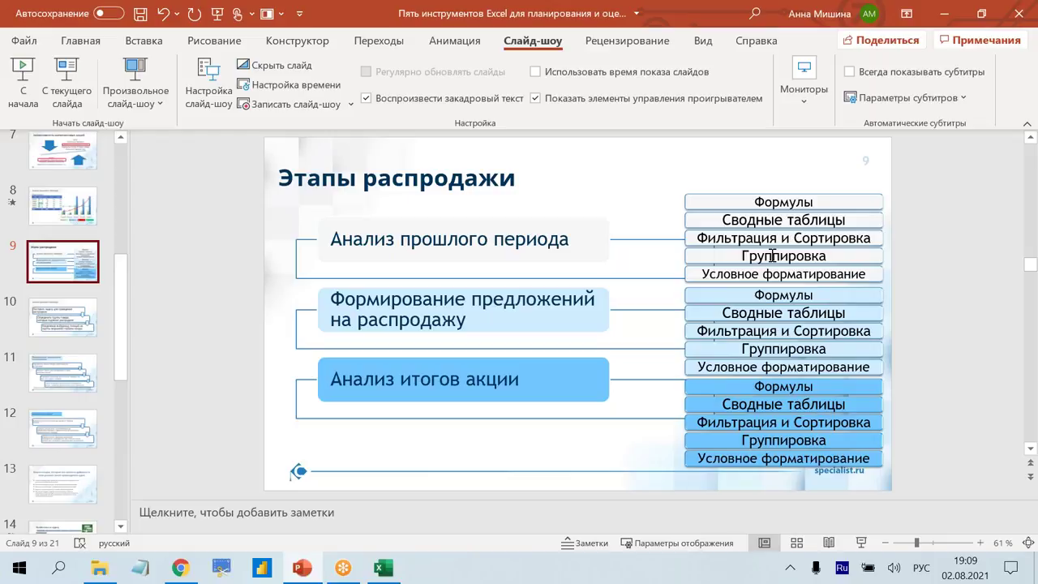
left_click(385, 569)
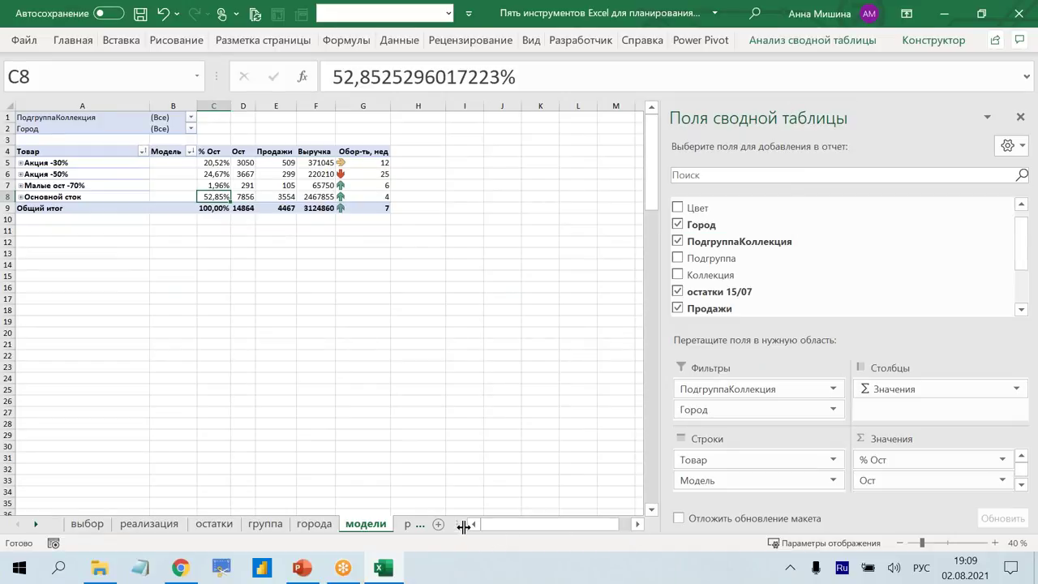
Widen the sheet-tab bar and open the расчет эффективности sheet.
left_click_drag(458, 524, 577, 522)
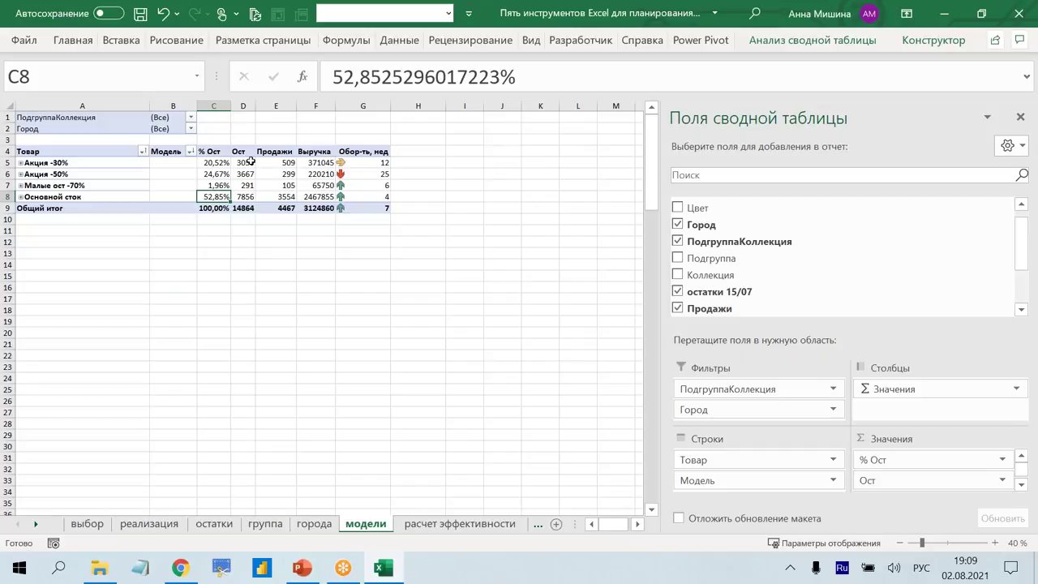
left_click(447, 523)
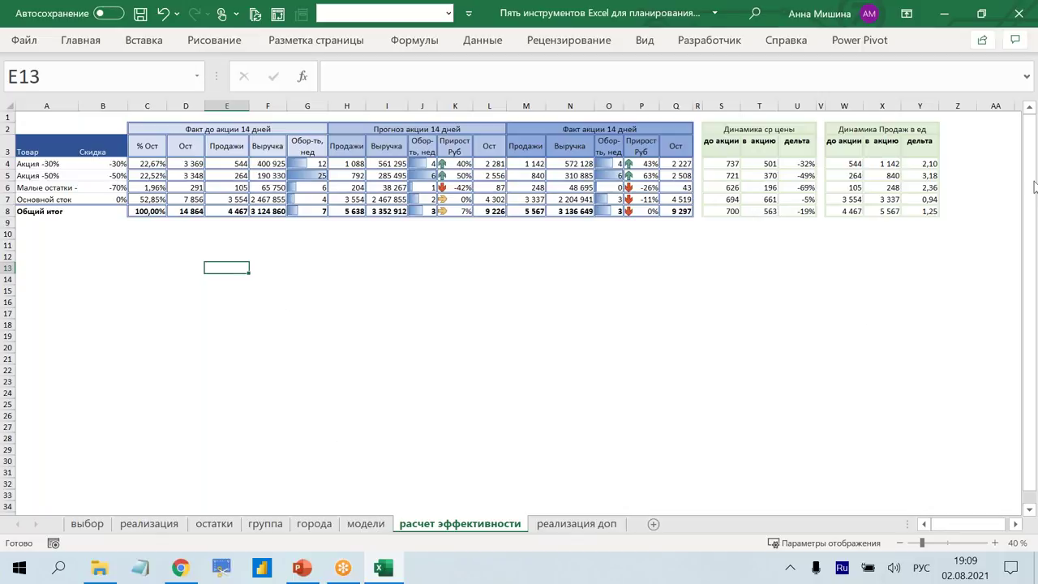
Select empty rows 14–20 on расчет эффективности, then return to модели's pivot design options.
left_click(59, 276)
mouse_move(59, 277)
left_mouse_down()
mouse_move(933, 348)
mouse_move(65, 336)
left_mouse_up()
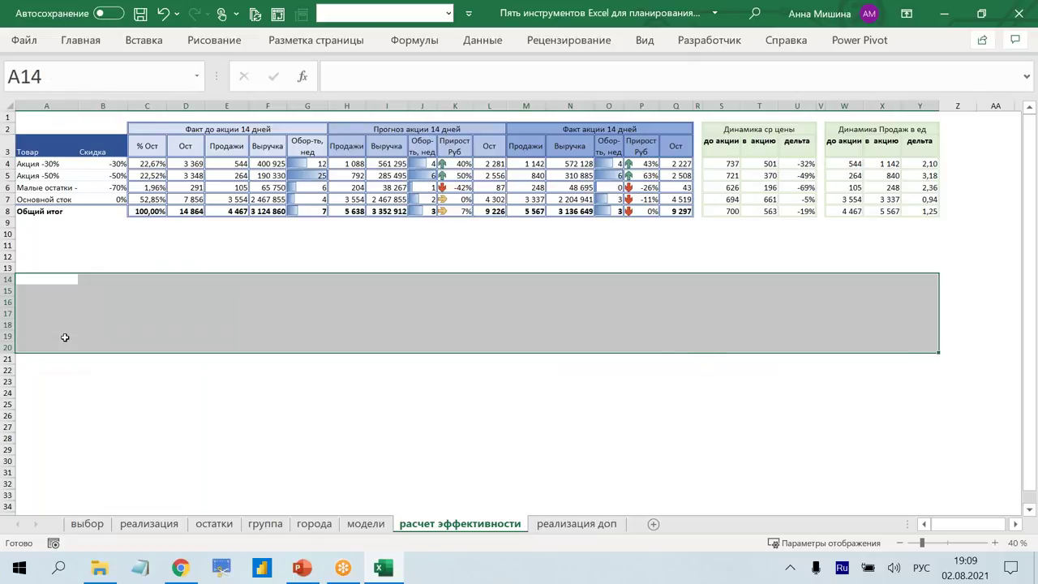
left_click(366, 523)
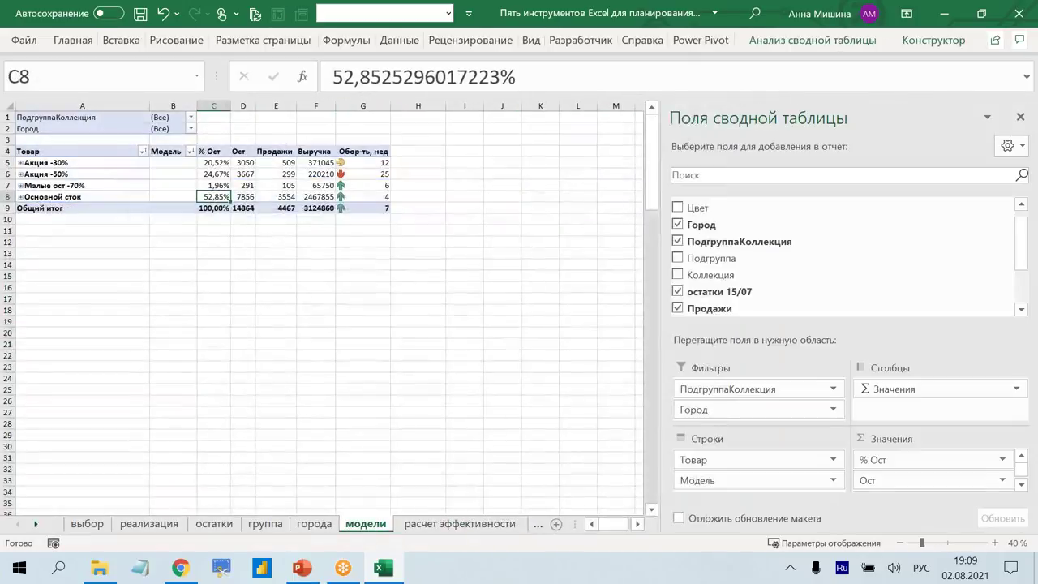
left_click(157, 185)
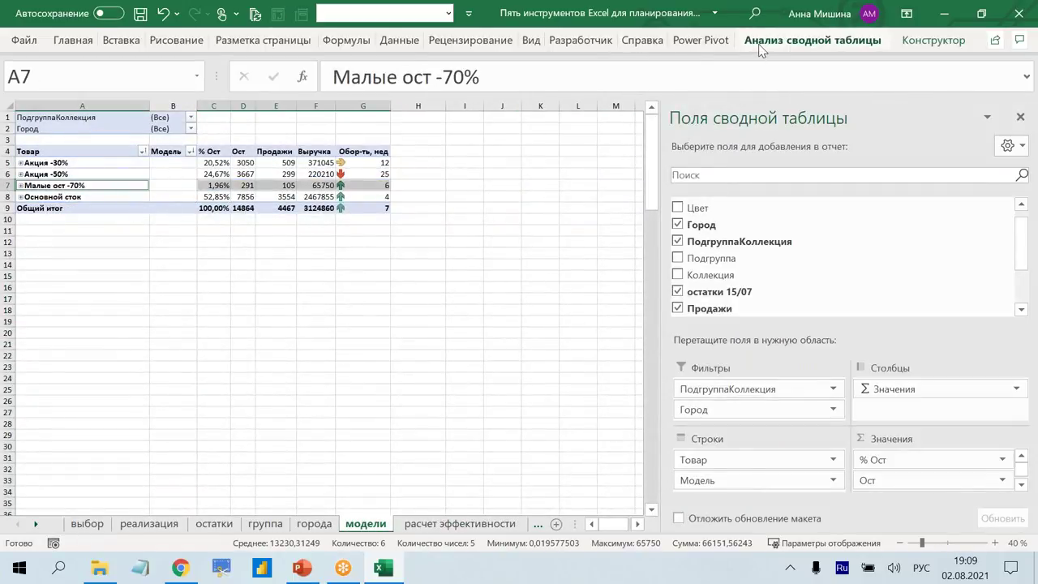
left_click(913, 43)
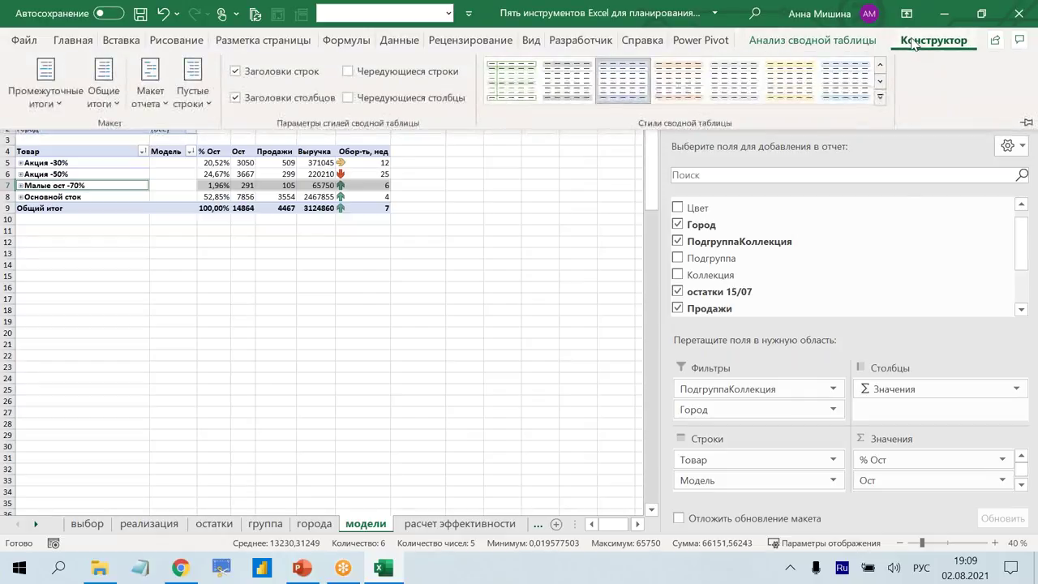
Turn off the Заголовки строк row-header shading on the модели pivot table.
left_click(882, 103)
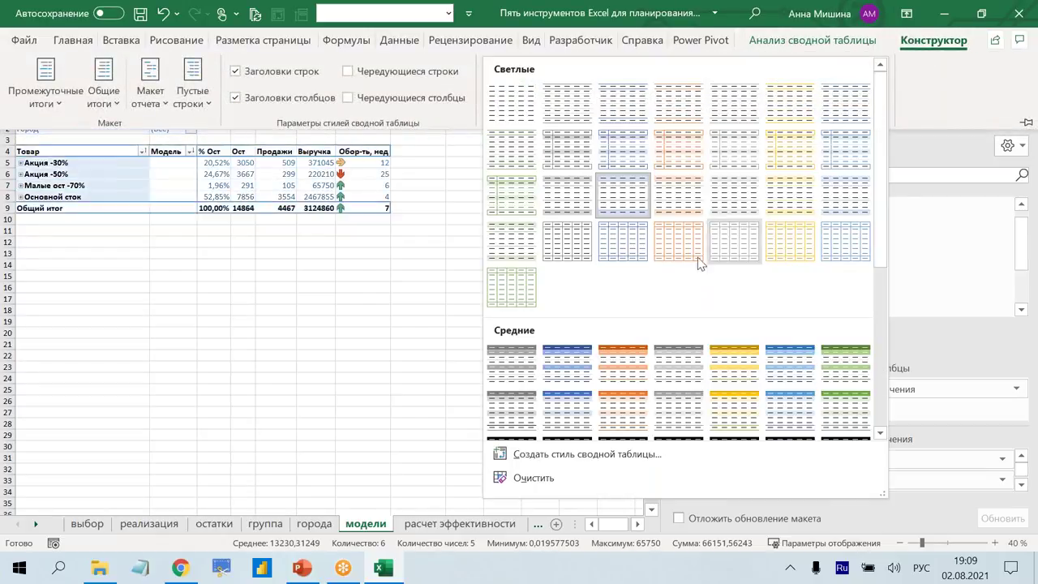
left_click(567, 359)
right_click(567, 358)
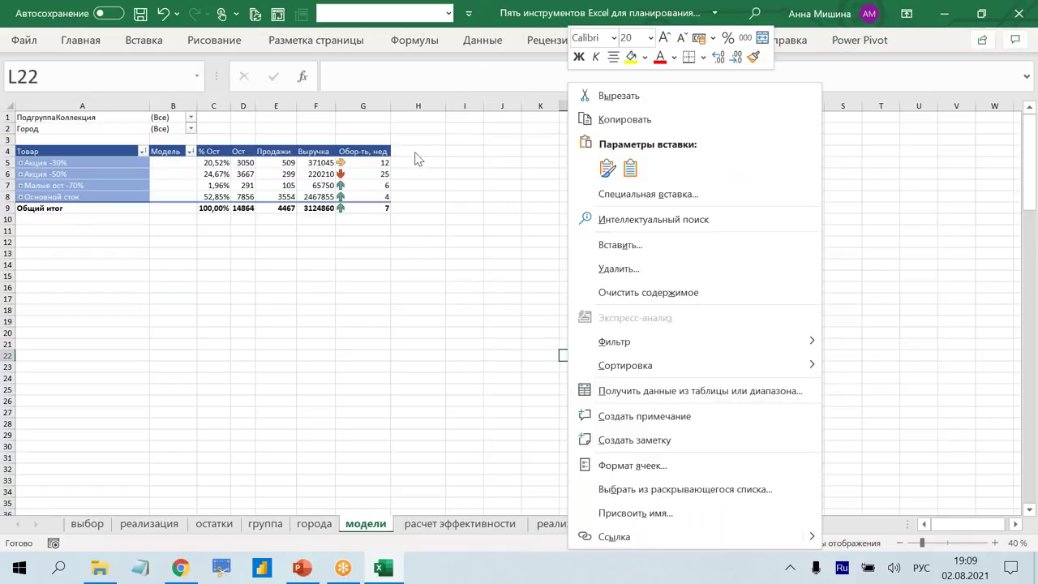
key("Escape")
left_click(89, 174)
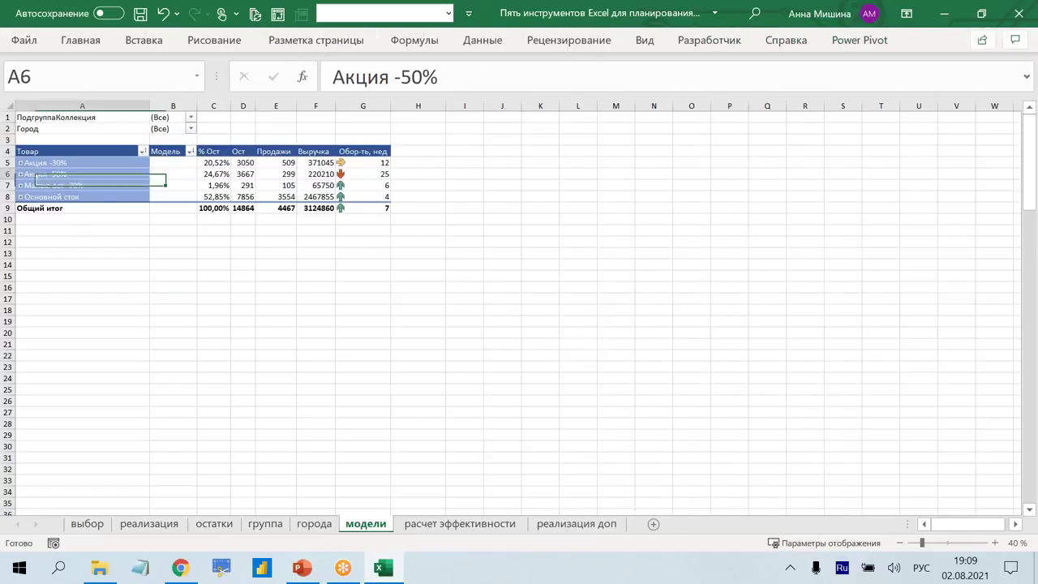
left_click(932, 40)
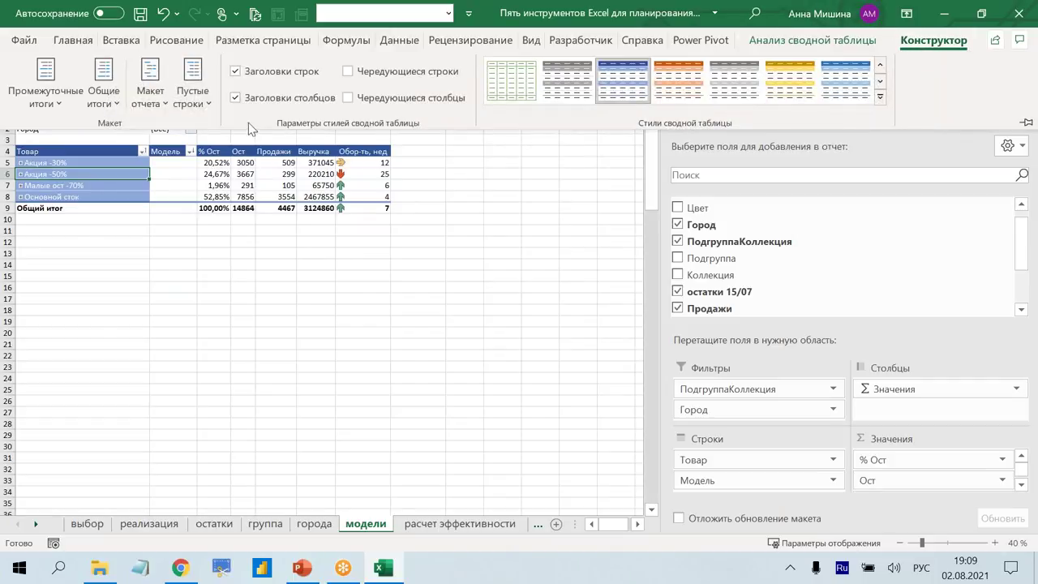
left_click(234, 73)
Copy the whole pivot table A4:G9.
left_click(240, 240)
mouse_move(384, 207)
left_mouse_down()
mouse_move(116, 164)
mouse_move(154, 151)
left_mouse_up()
key("ctrl+c")
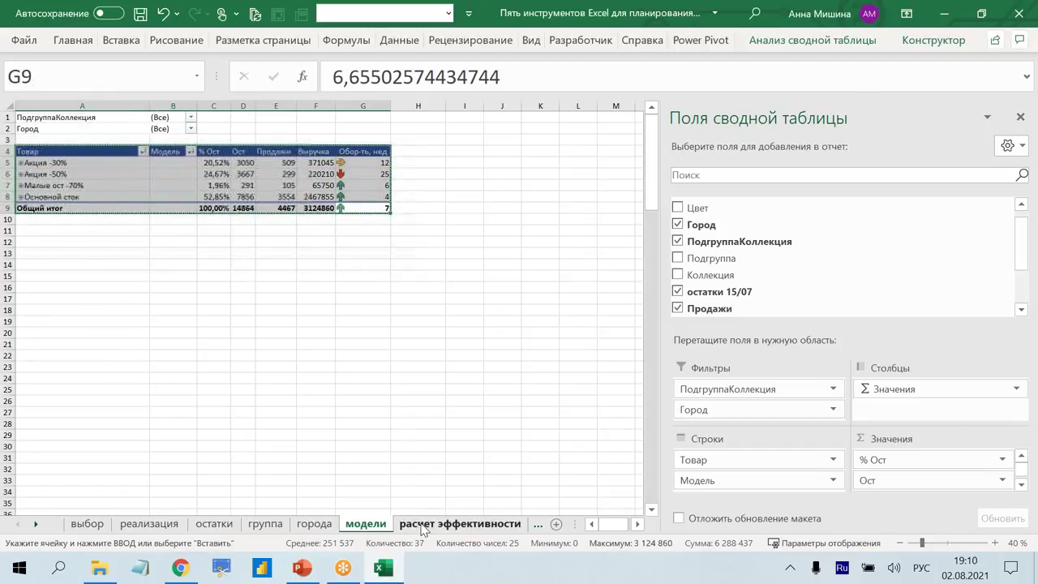
Paste the pivot table copy at A16 on расчет эффективности.
left_click(426, 526)
left_click(41, 301)
key("ctrl+v")
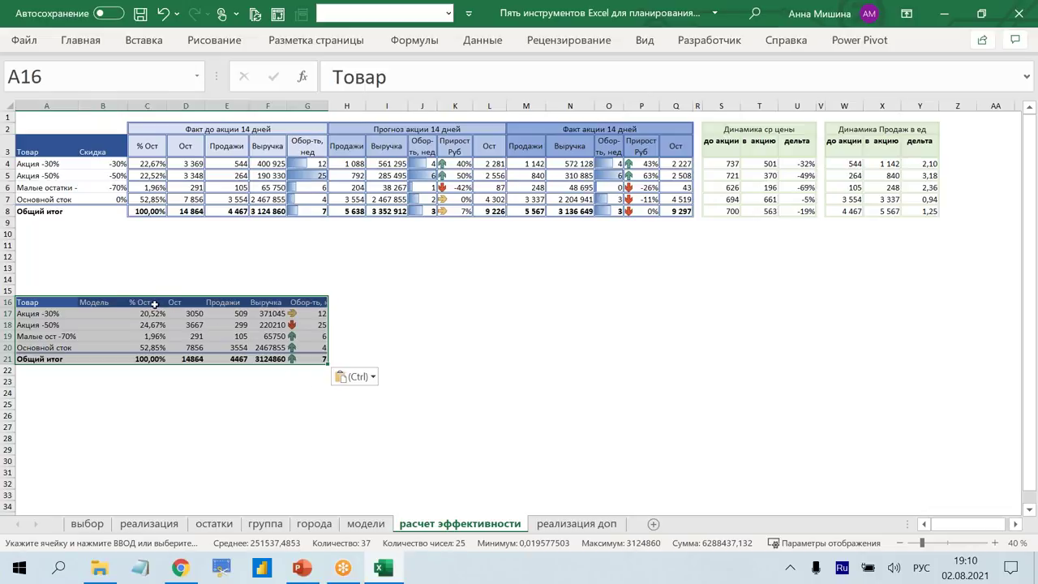
left_click_drag(146, 301, 317, 305)
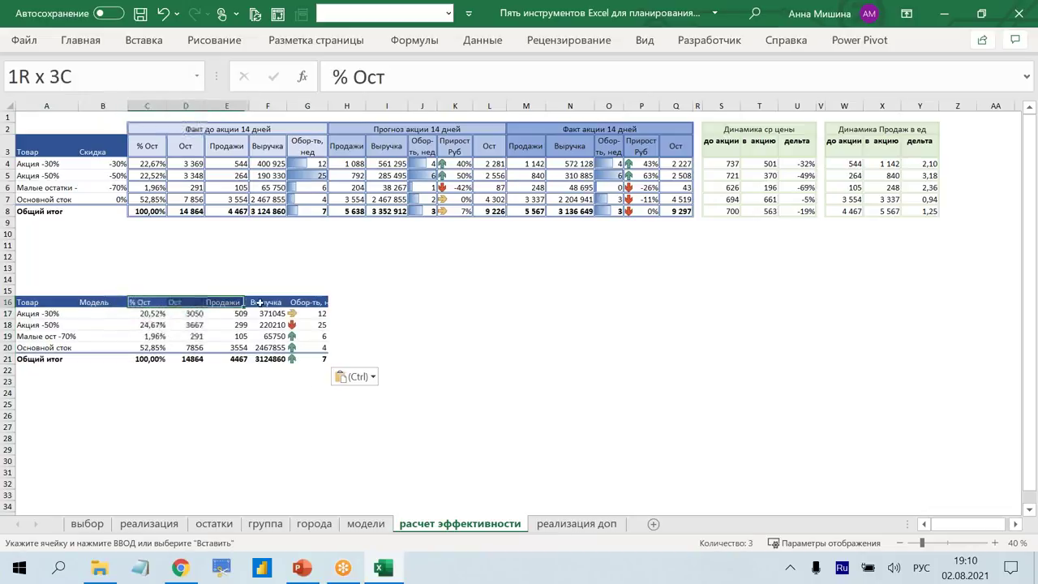
left_click(196, 347)
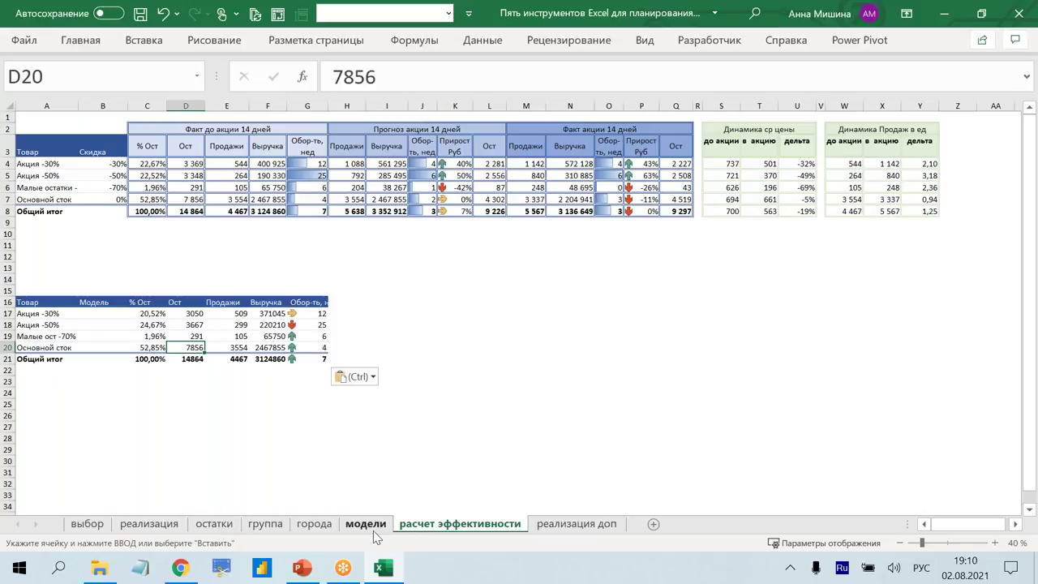
left_click(373, 529)
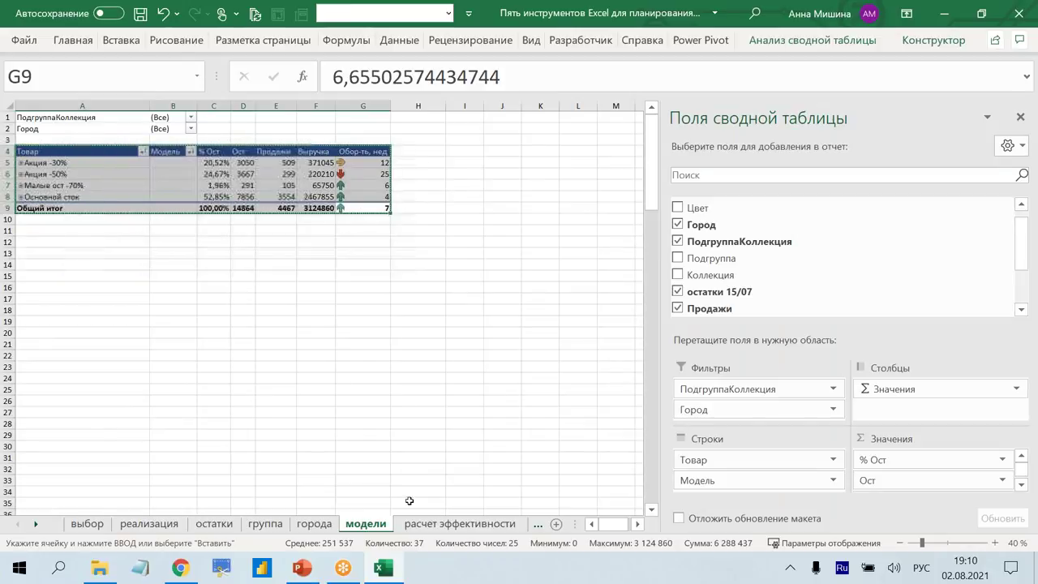
left_click(460, 523)
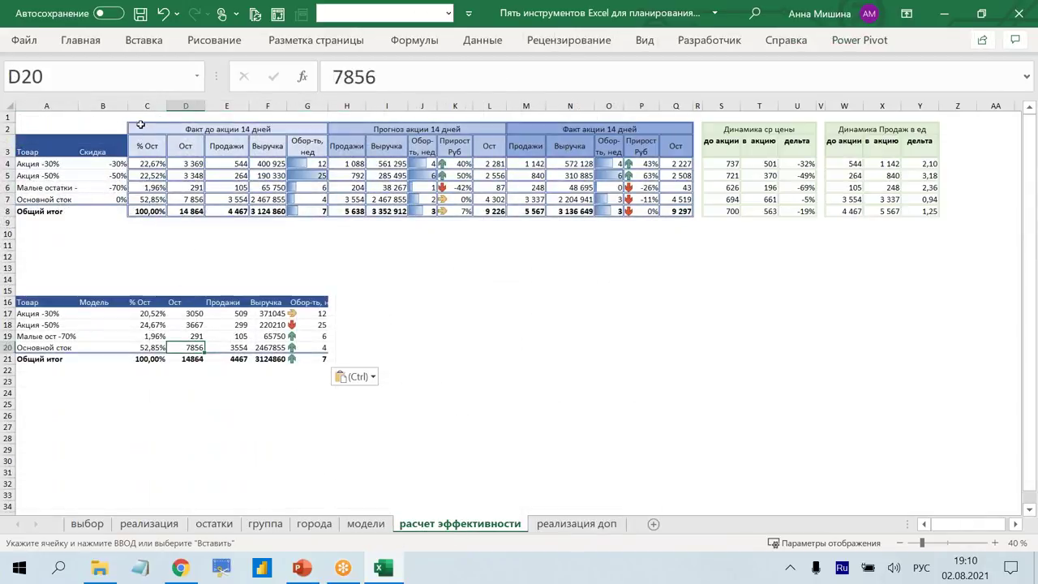
Copy the Факт до акции 14 дней header C2:G3 and paste it at C15.
left_click_drag(141, 124, 304, 144)
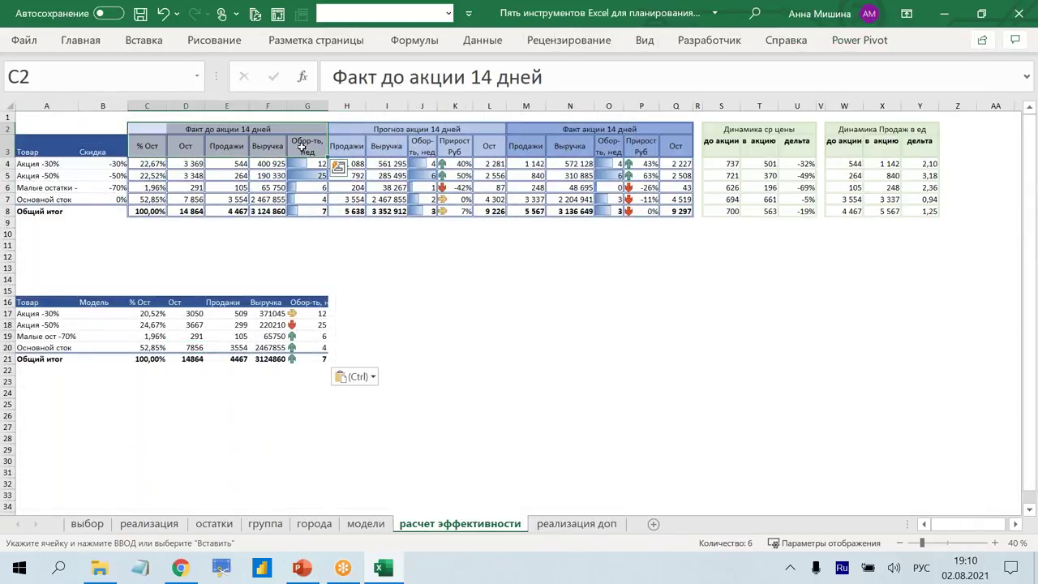
key("ctrl+c")
left_click(140, 280)
left_click(141, 289)
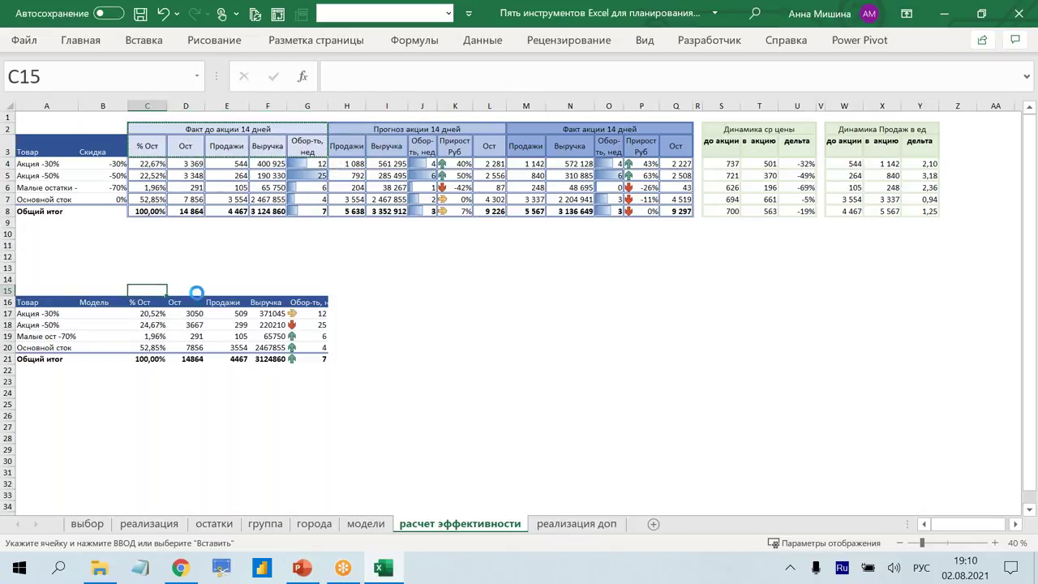
key("ctrl+v")
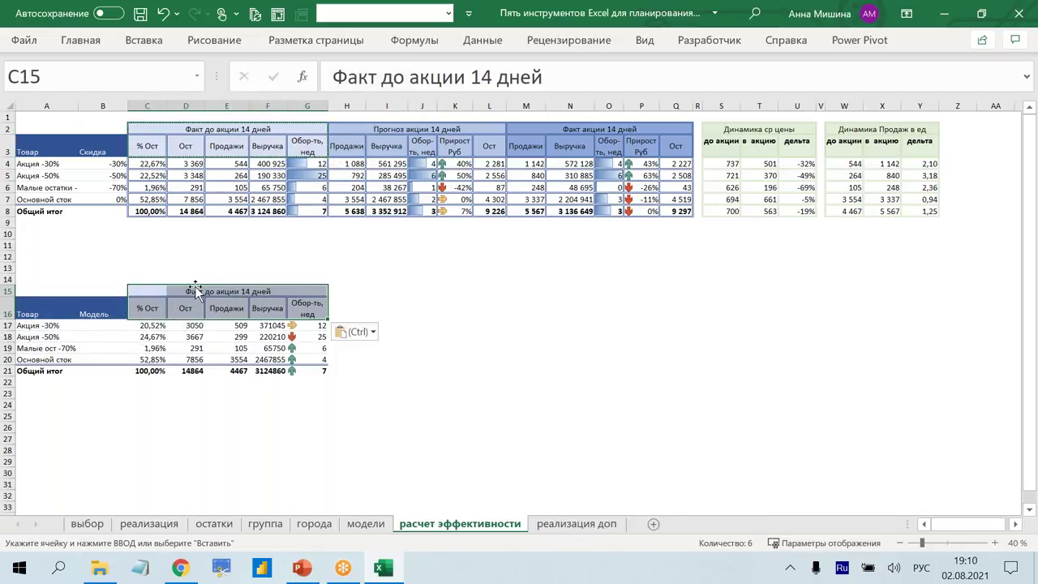
left_click(151, 289)
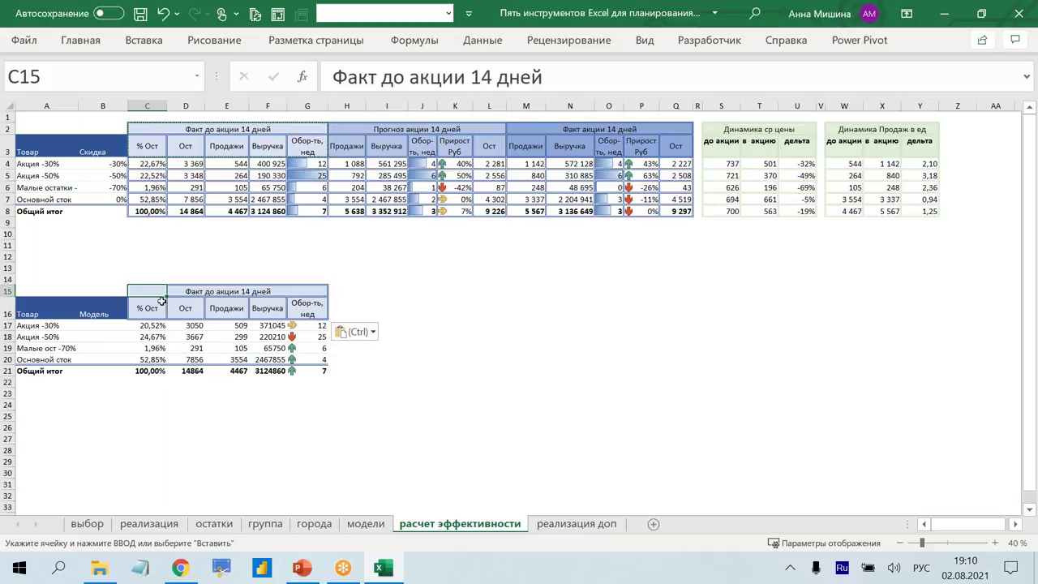
left_click(190, 371)
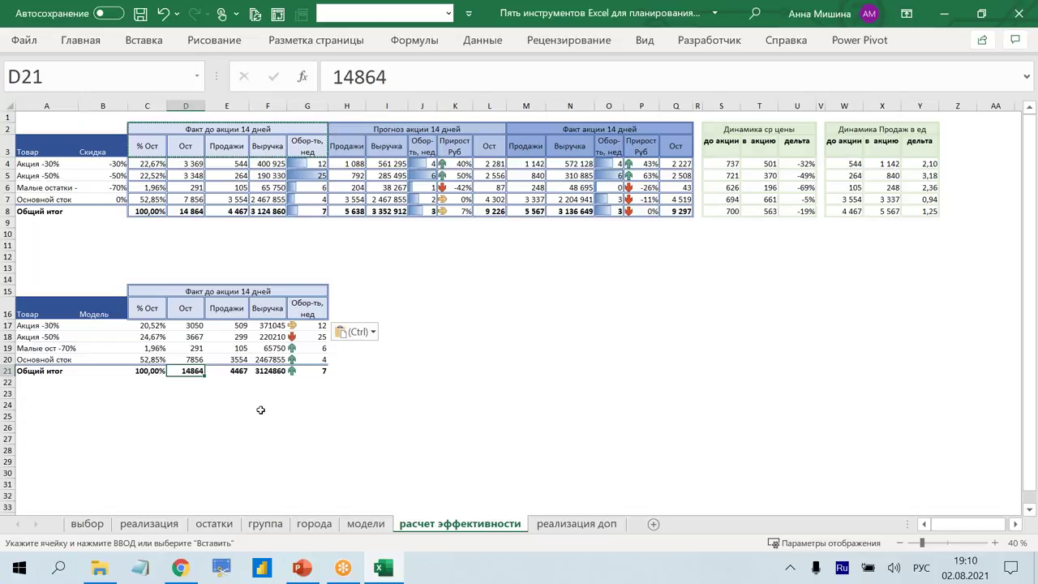
left_click_drag(192, 325, 192, 348)
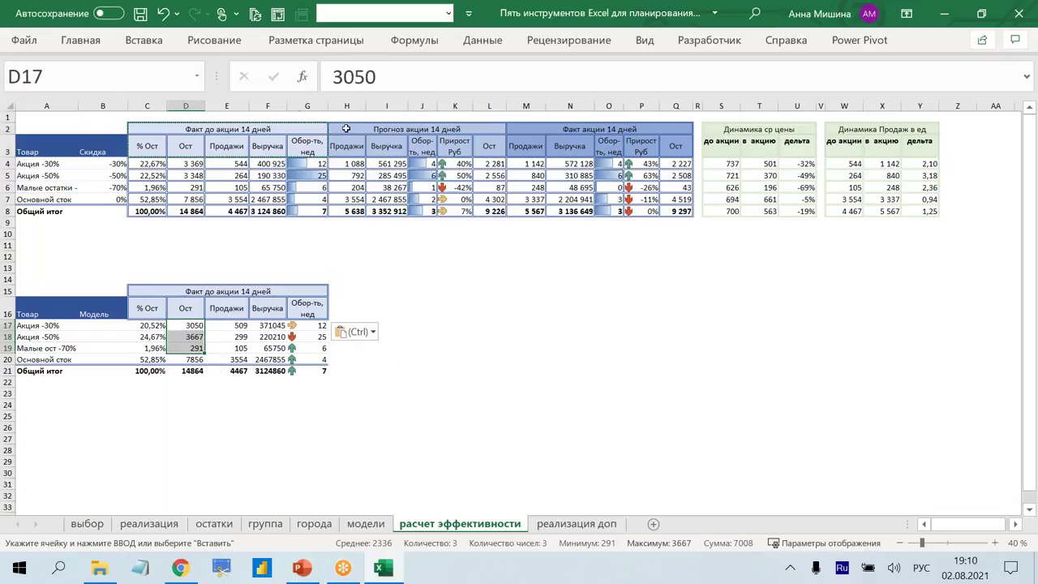
Copy the Прогноз акции 14 дней header H2:L3 and paste it at H15.
left_click_drag(345, 135, 503, 148)
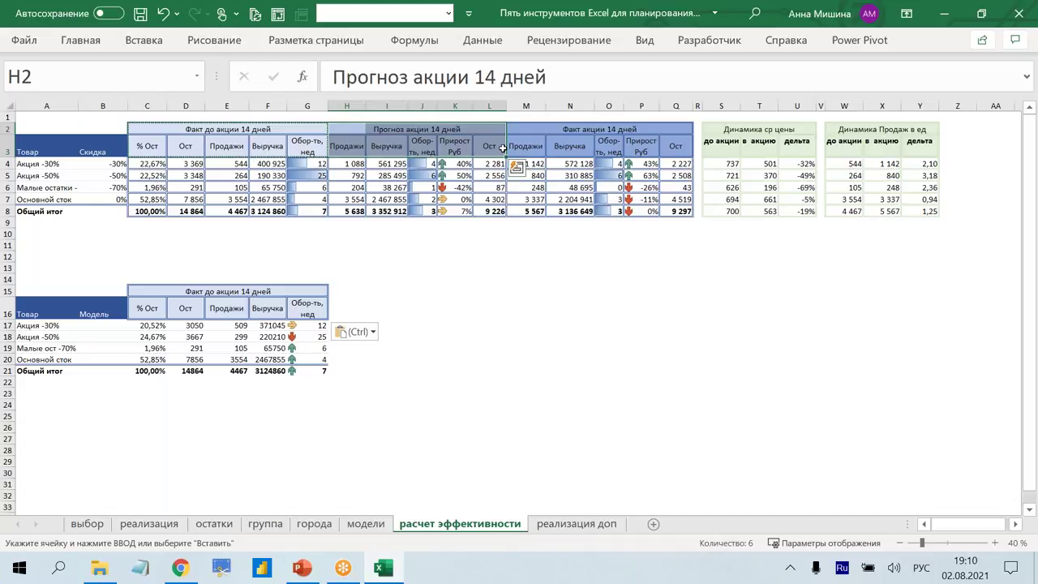
key("ctrl+c")
left_click(334, 291)
key("ctrl+v")
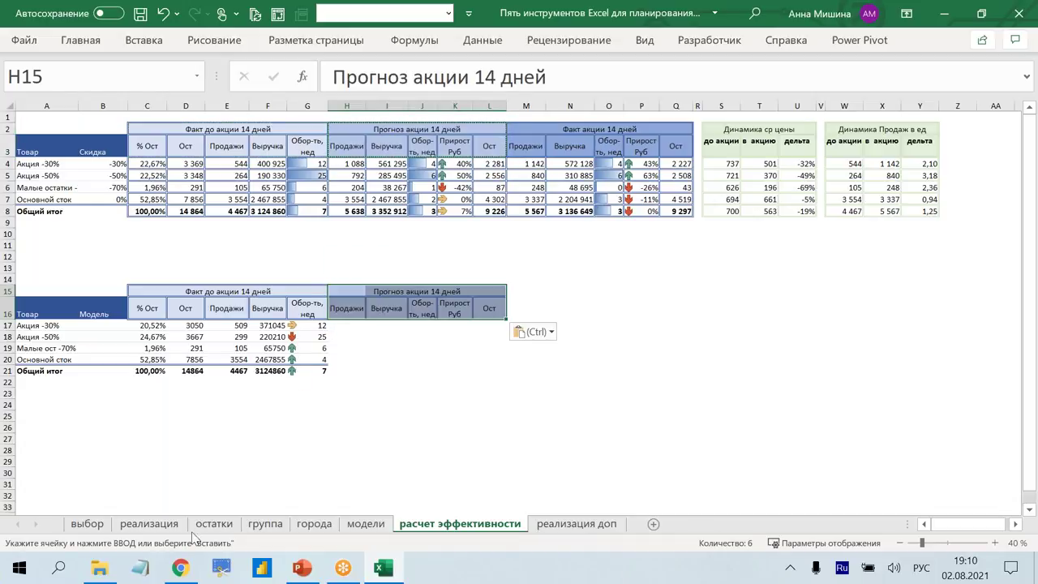
left_click(213, 523)
left_click(703, 148)
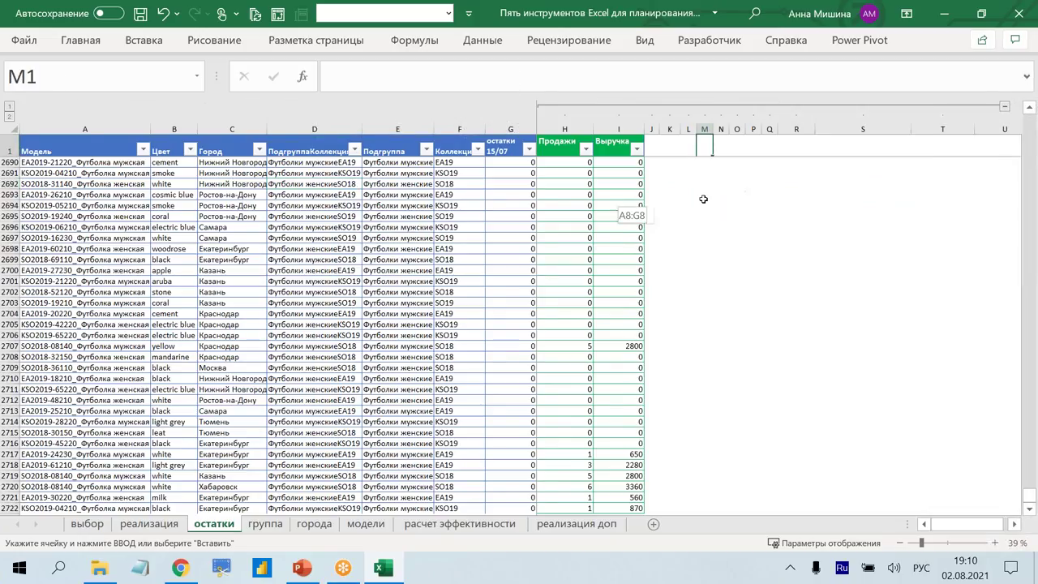
Check July and 1 August dates in the остатки calendar, then re-paste the forecast header at H15.
left_click(822, 298)
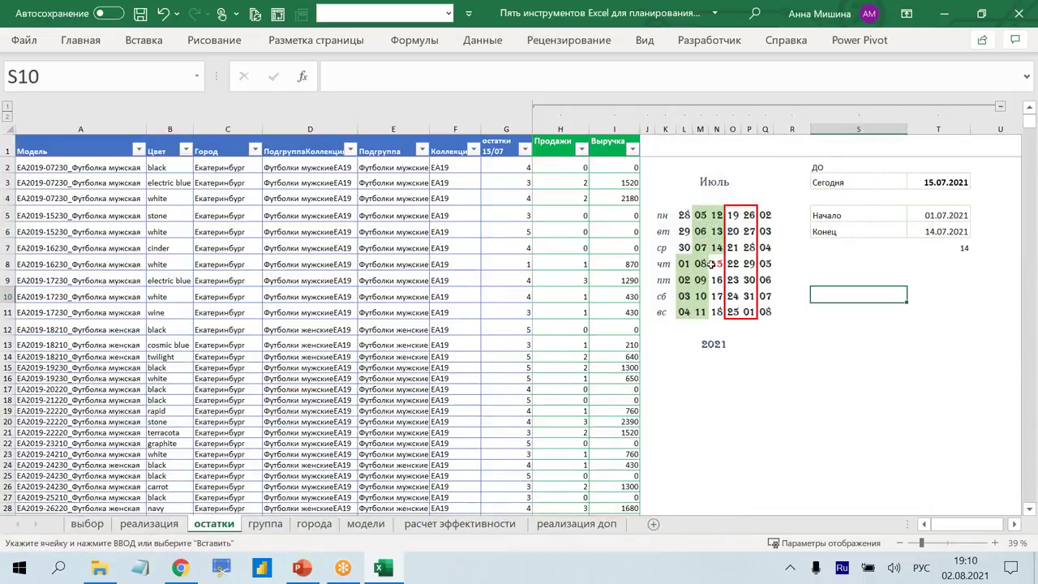
left_click(716, 264)
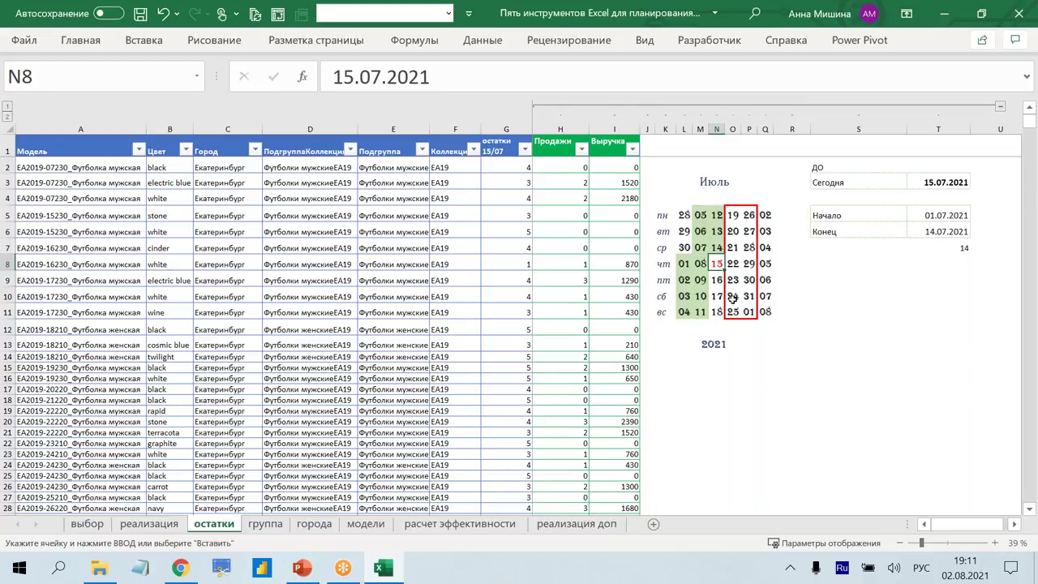
left_click(749, 313)
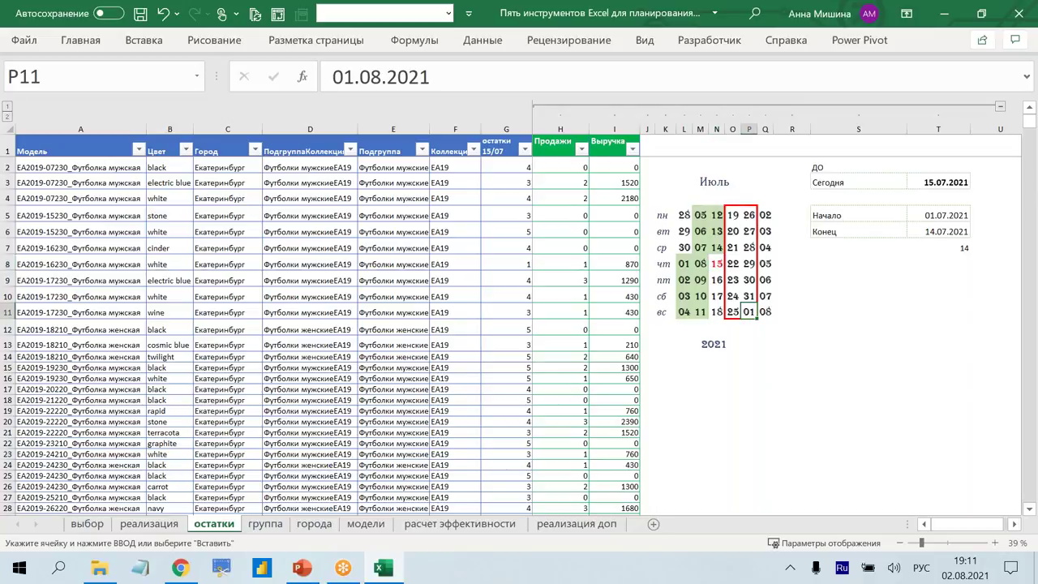
left_click(731, 213)
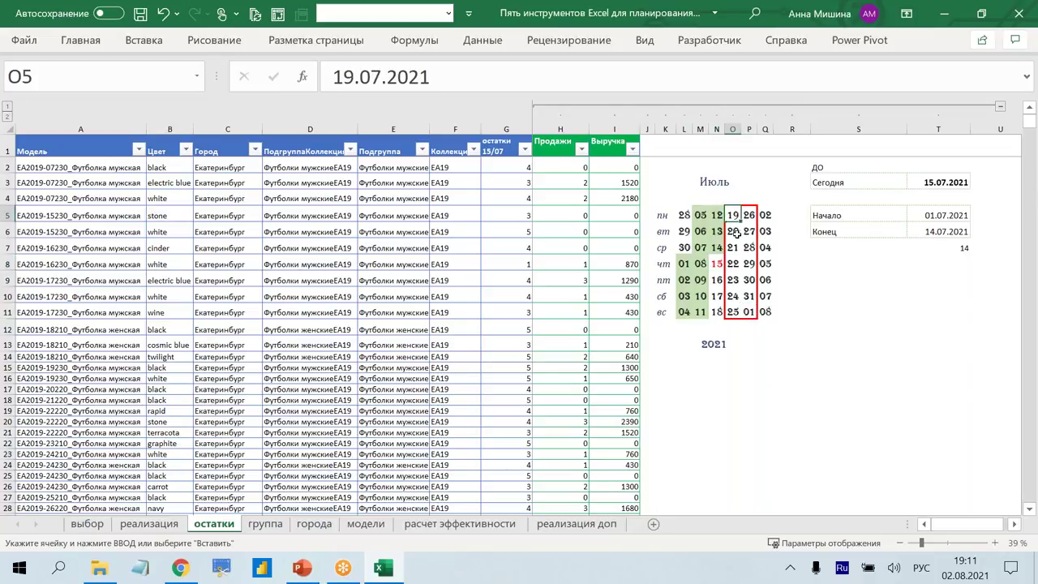
left_click(683, 312)
left_click(699, 312)
left_click(683, 296)
left_click(699, 296)
left_click(733, 296)
left_click(749, 296)
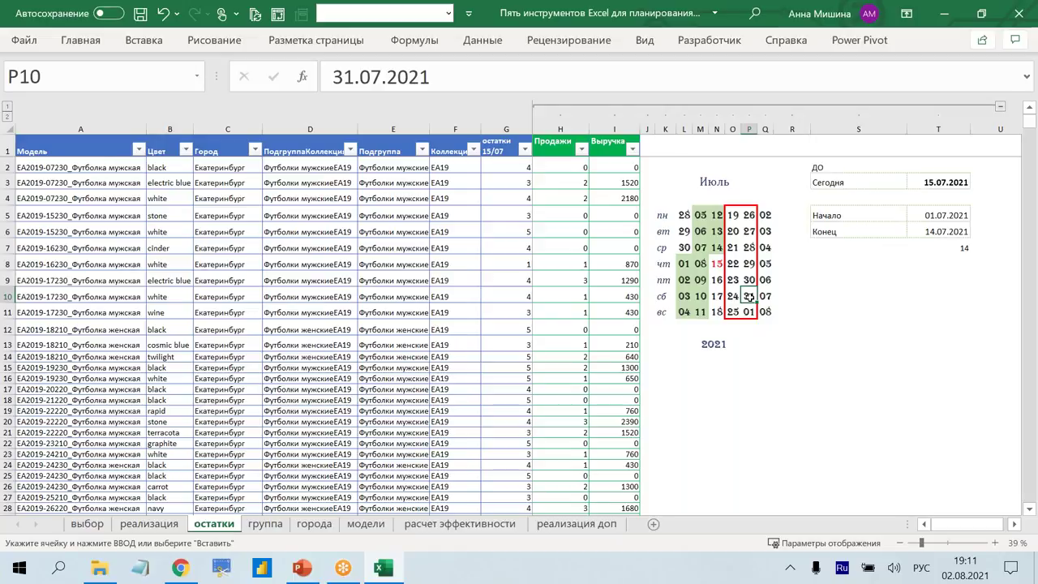
left_click(454, 523)
key("ctrl+v")
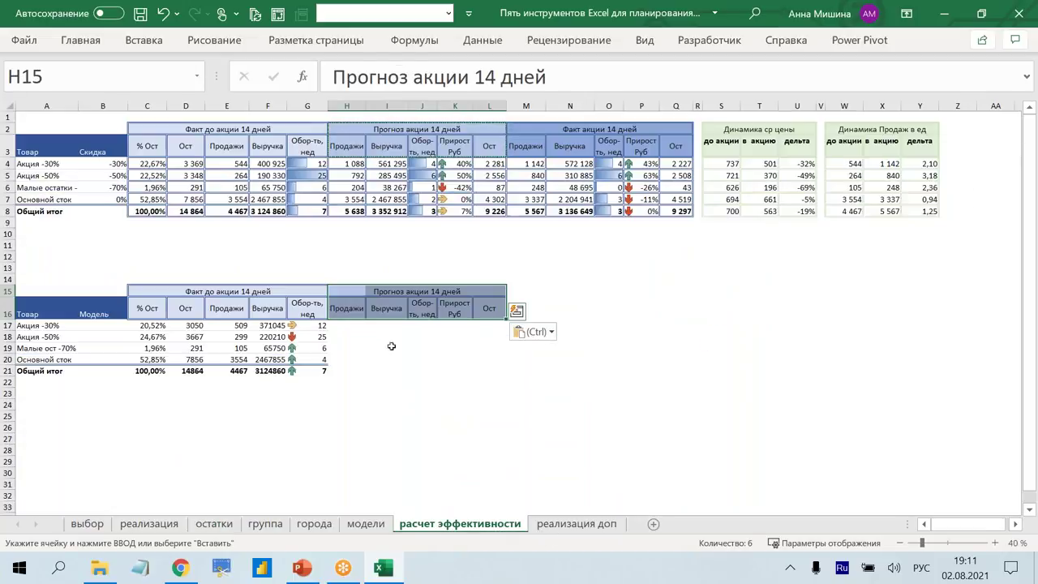
Copy the Скидка column B3:B7 (-30%, -50%, -70%, 0%) into B16 of the lower table.
left_click(339, 324)
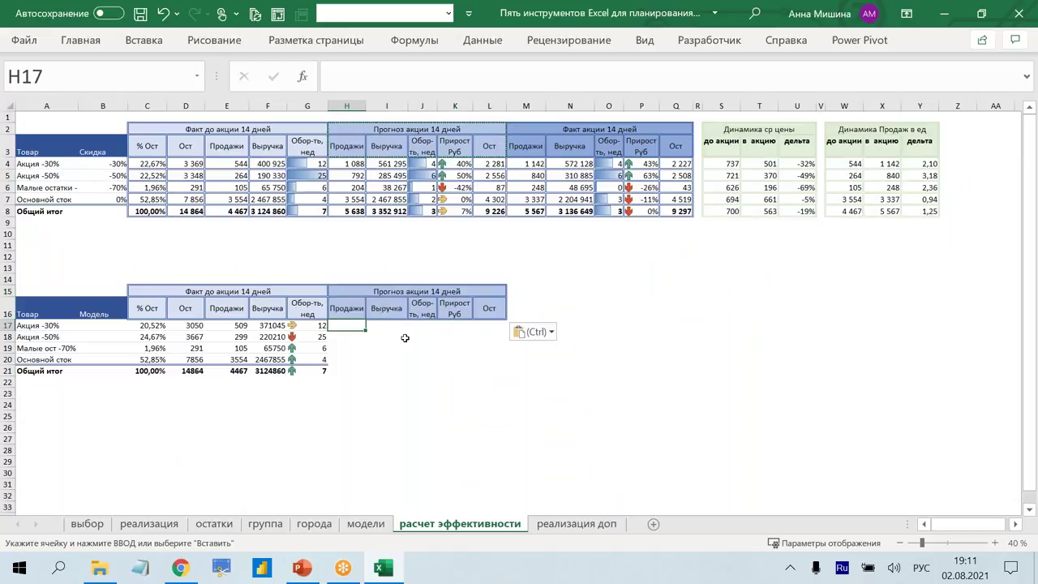
type("=")
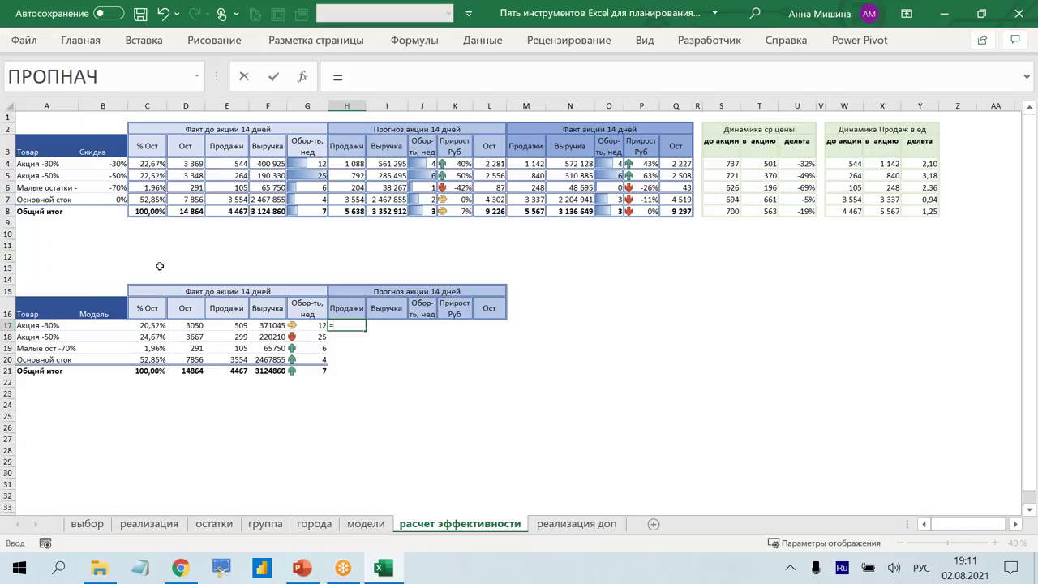
key("Escape")
left_click(102, 153)
left_click_drag(102, 152, 103, 199)
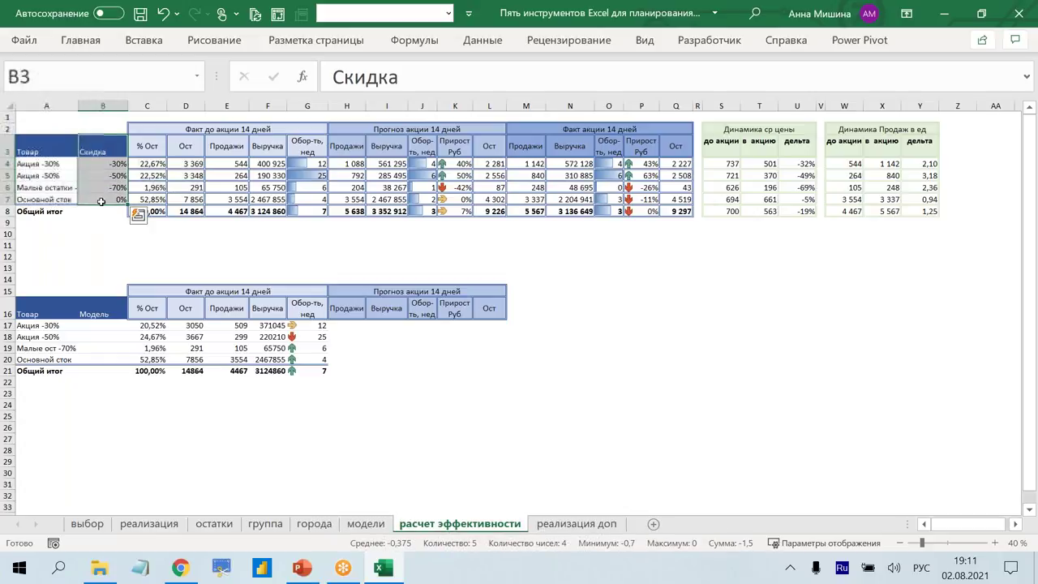
key("ctrl+c")
left_click(96, 312)
key("ctrl+v")
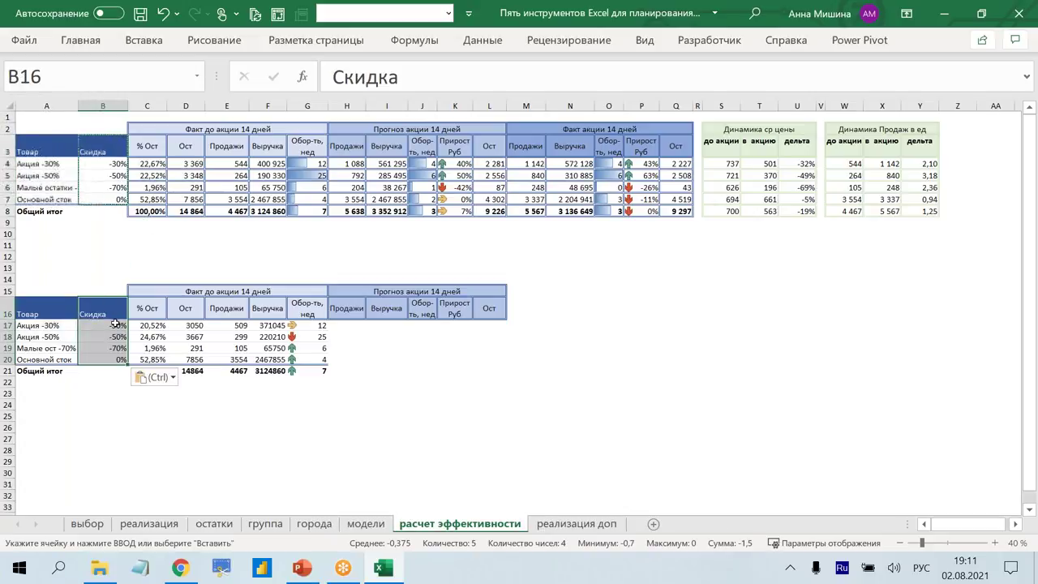
Begin a forecast Продажи formula in H17.
left_click(355, 337)
left_click(350, 326)
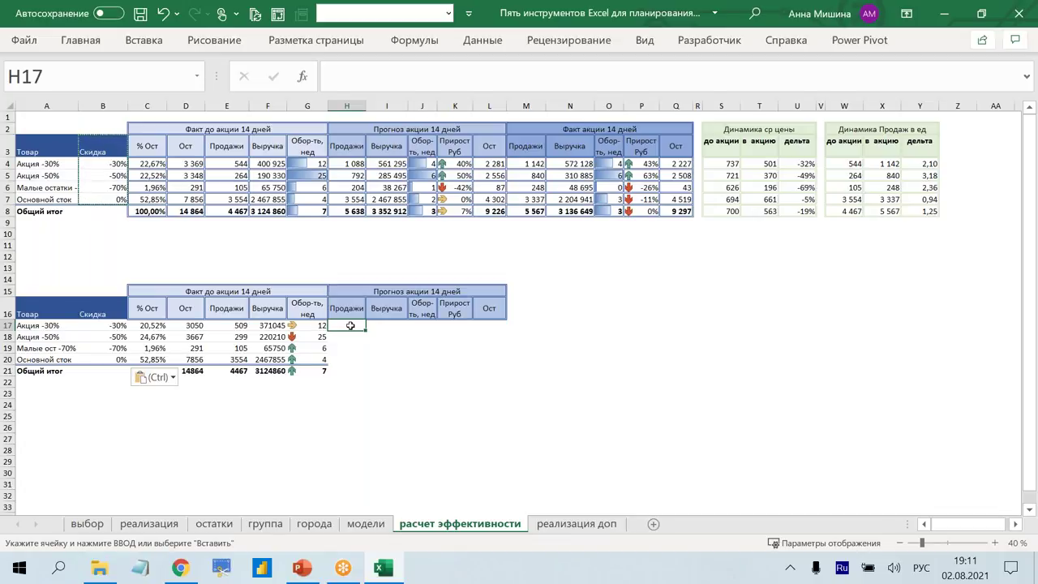
type("=")
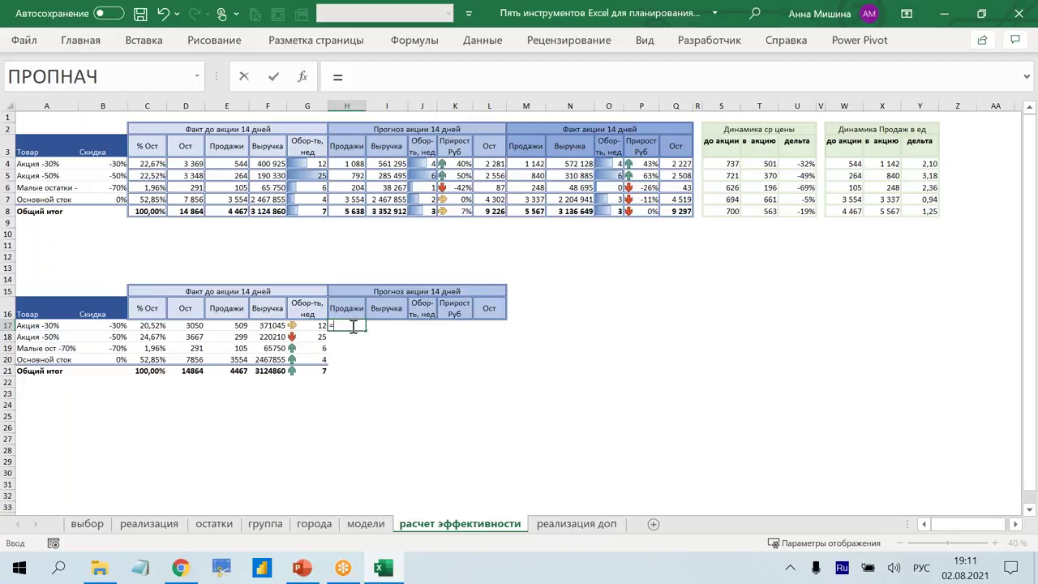
Complete H17 as =E17*2 and enter =E18*3 in H18.
left_click(234, 326)
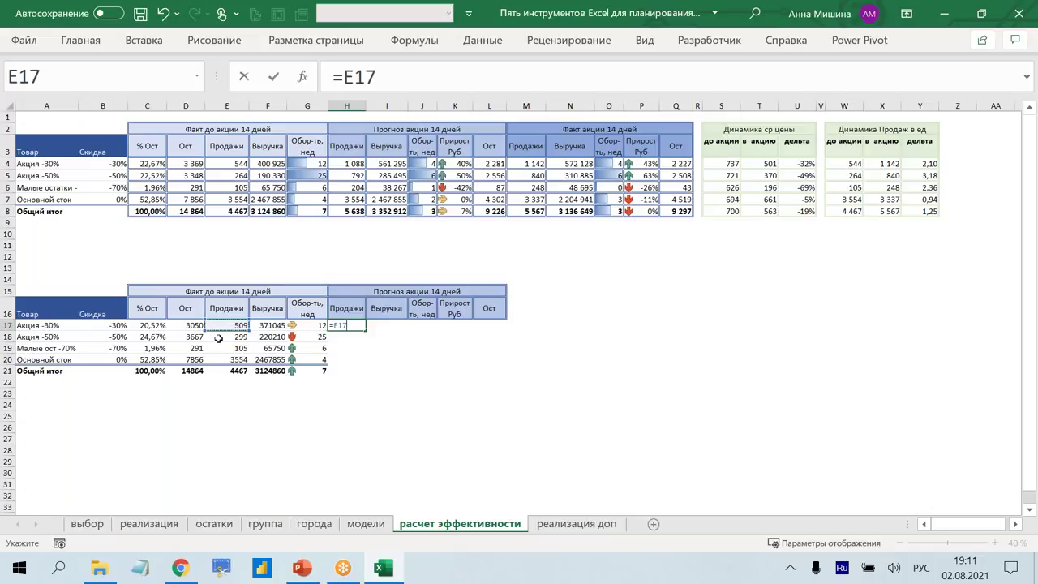
type("*")
type("2")
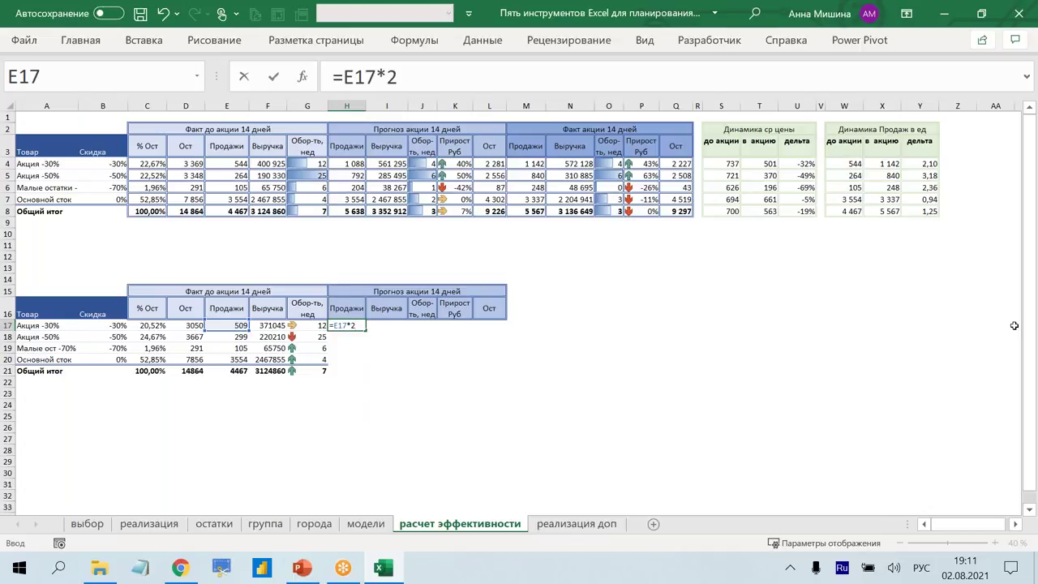
key("Return")
key("Return")
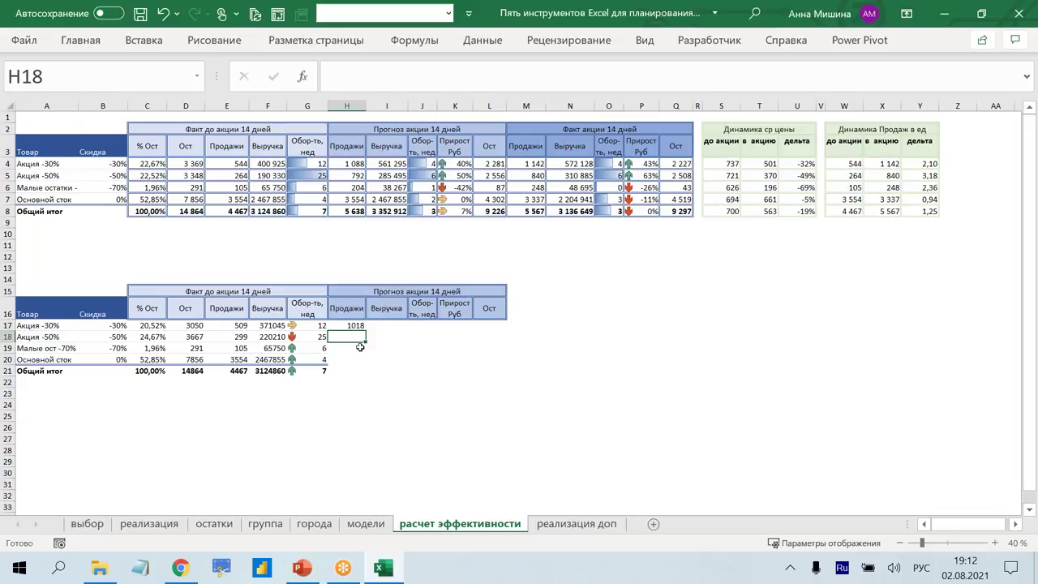
left_click(357, 326)
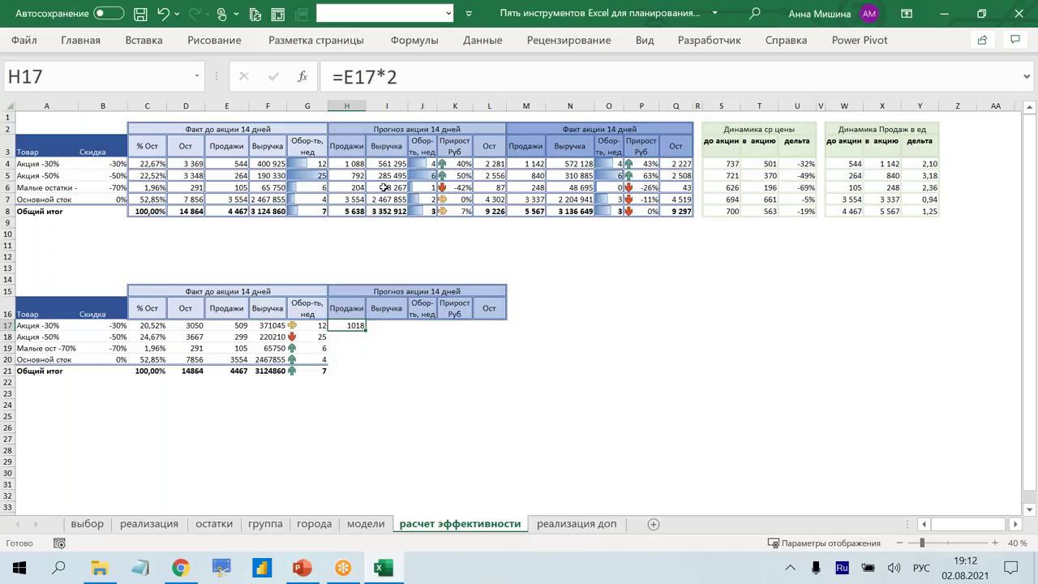
left_click(352, 337)
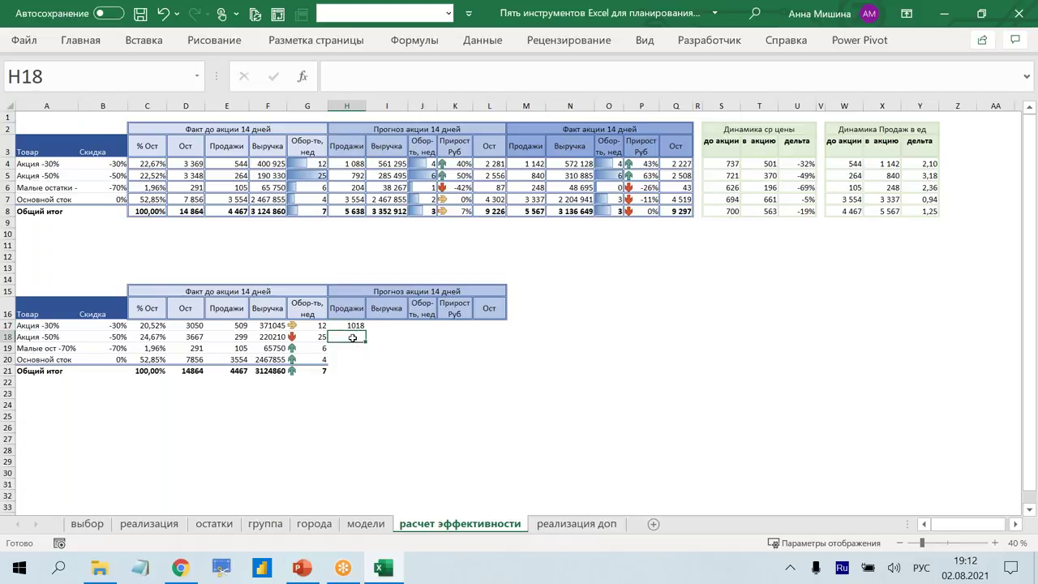
type("=")
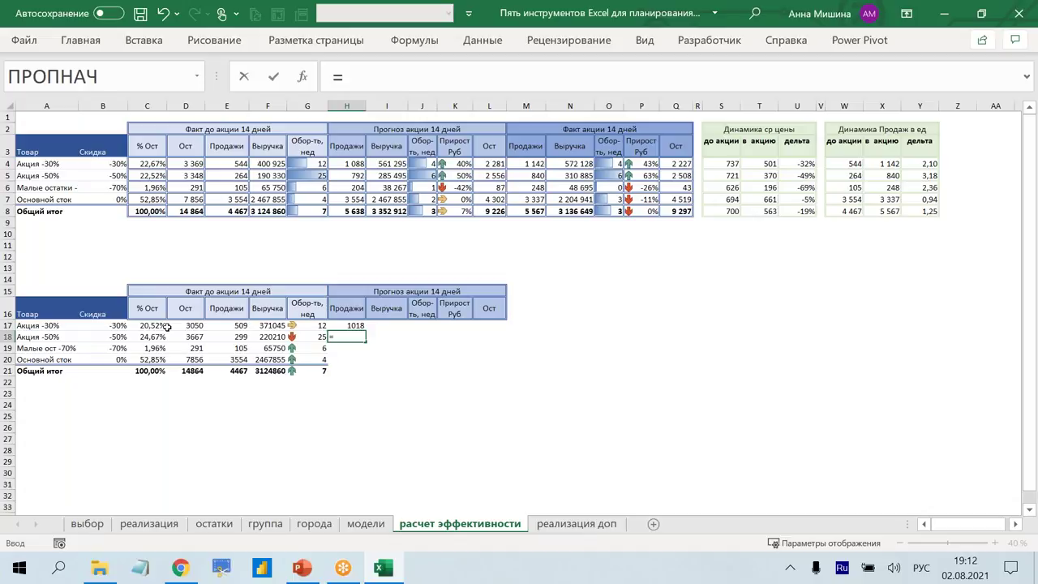
left_click(233, 336)
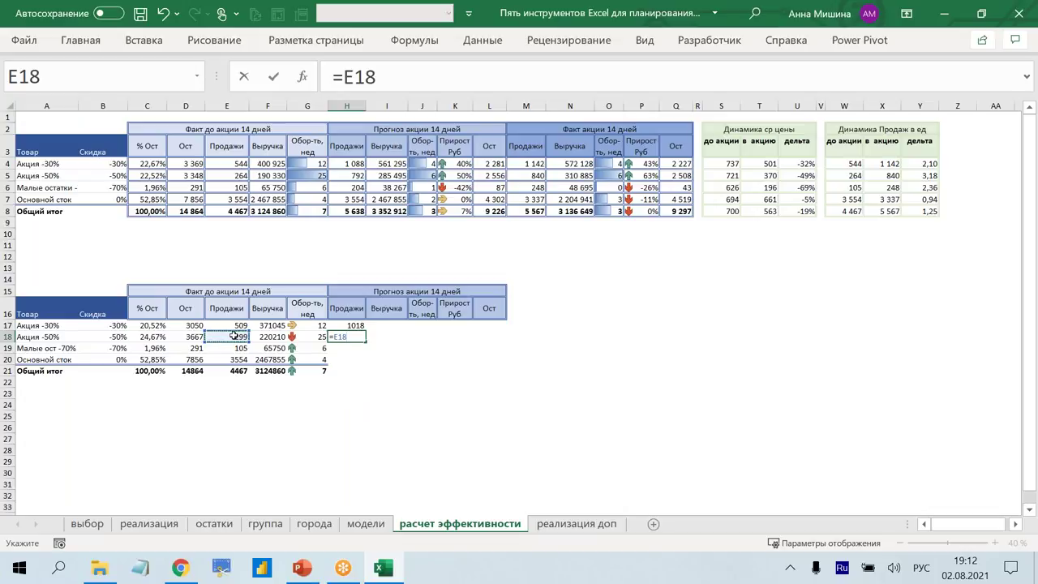
type("*3")
key("Return")
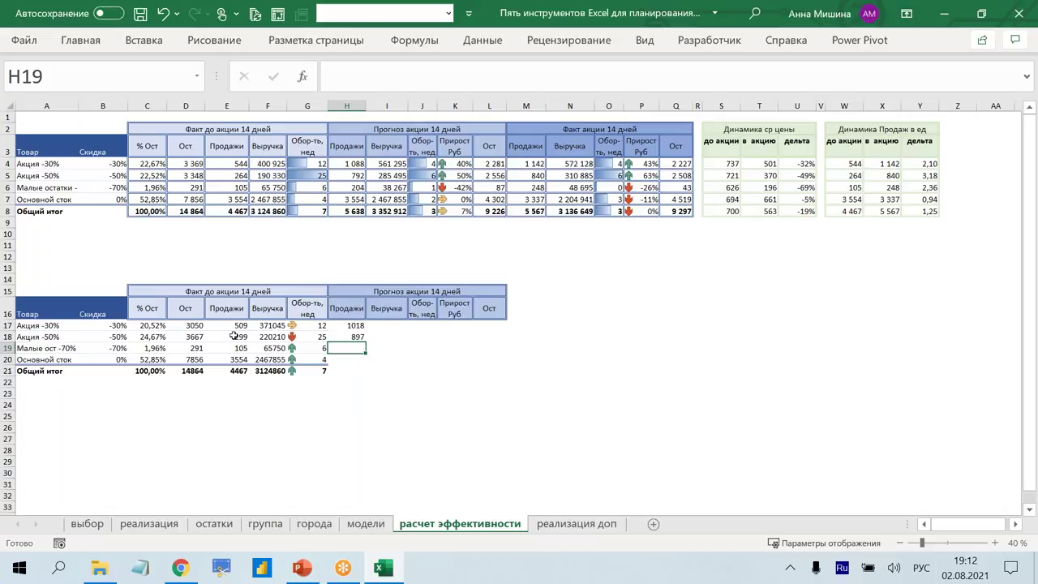
Enter =D19*80% in H19 and =E20 in H20 for the remaining forecast sales.
left_click(241, 349)
left_click(349, 347)
type("=")
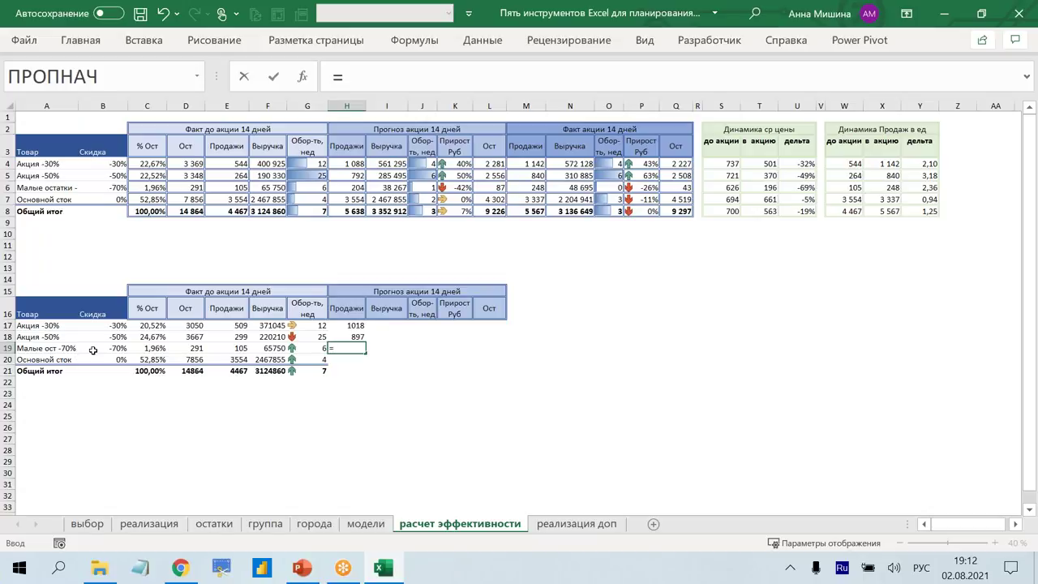
left_click(178, 349)
type("*80")
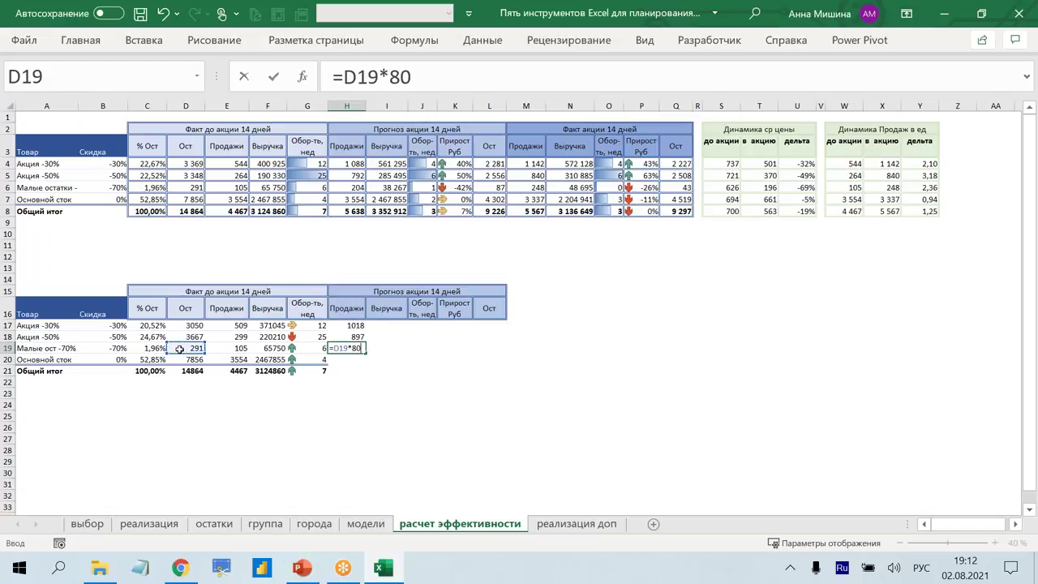
type("%")
key("Return")
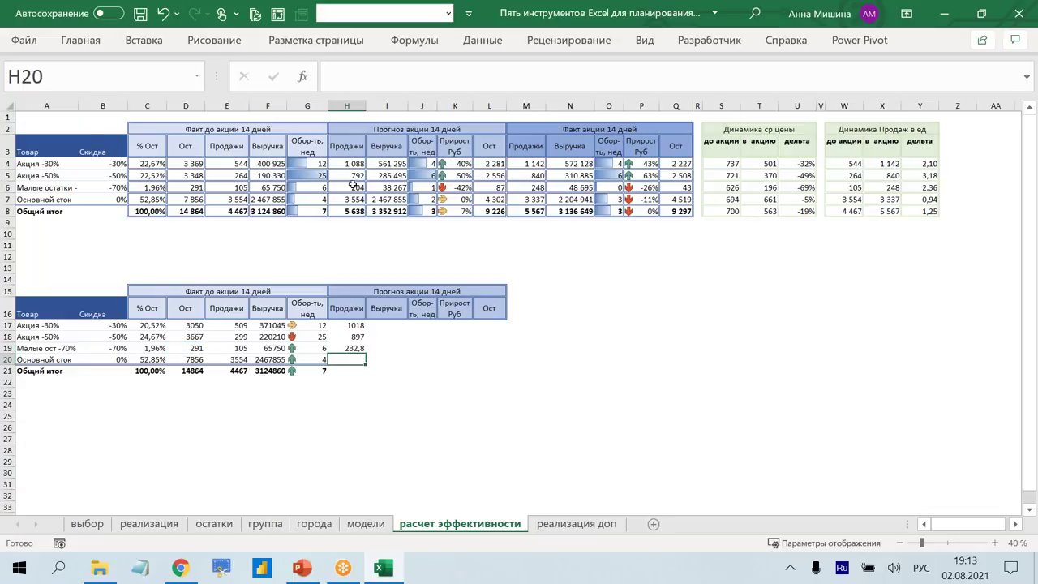
left_click(347, 153)
left_click(346, 165)
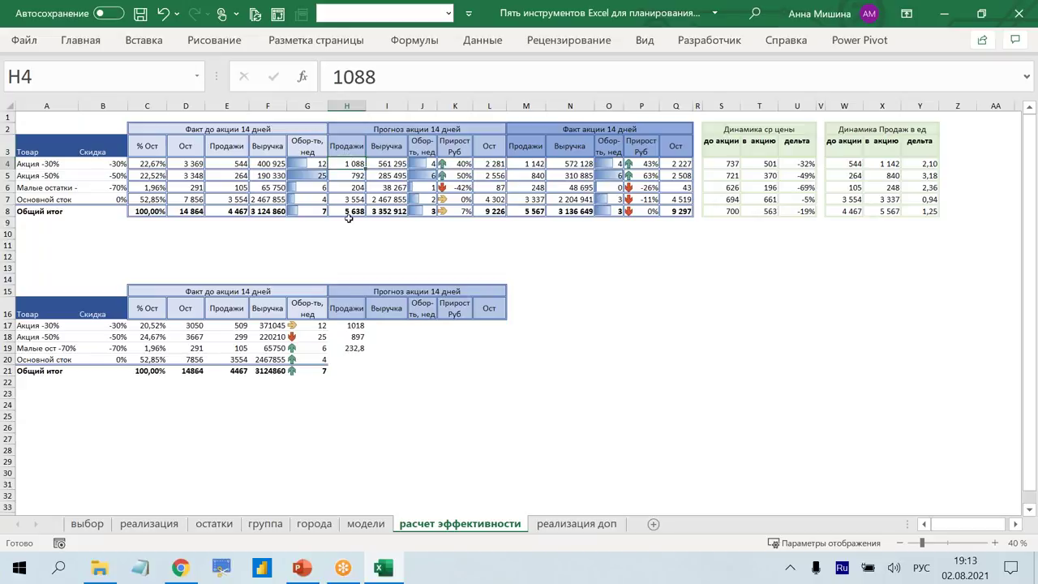
left_click(346, 360)
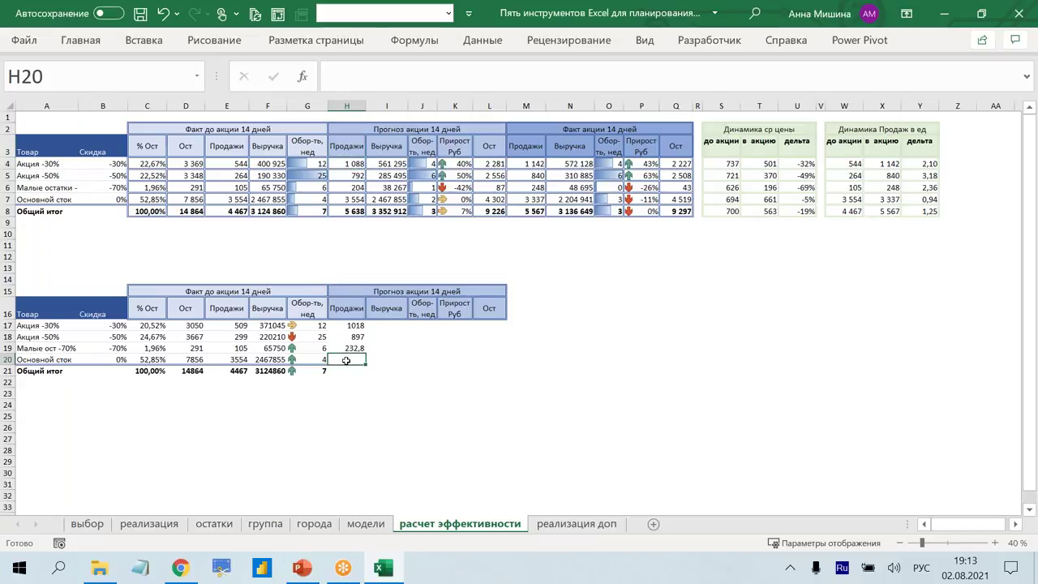
type("=")
left_click(227, 361)
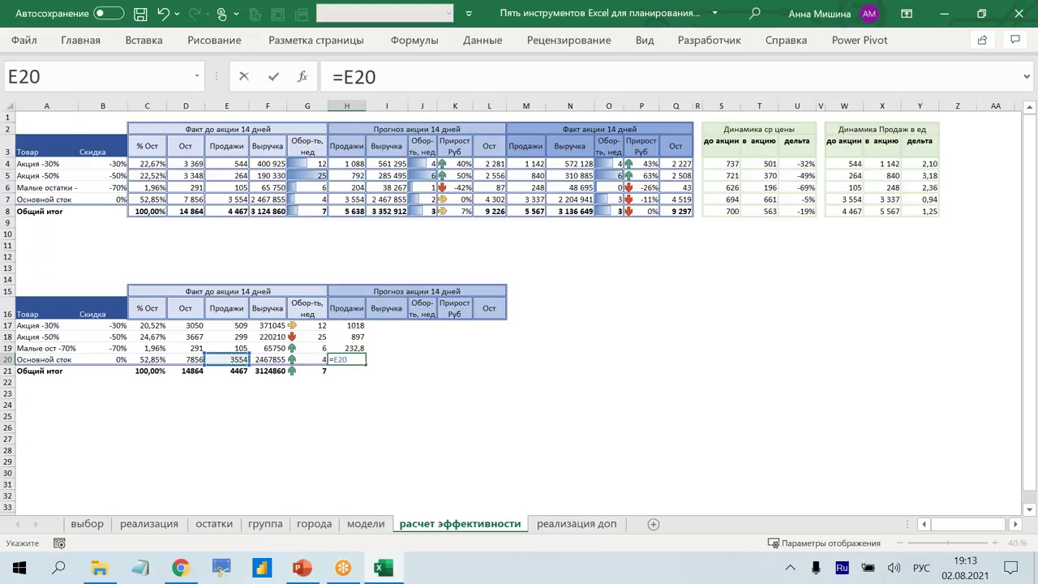
key("Return")
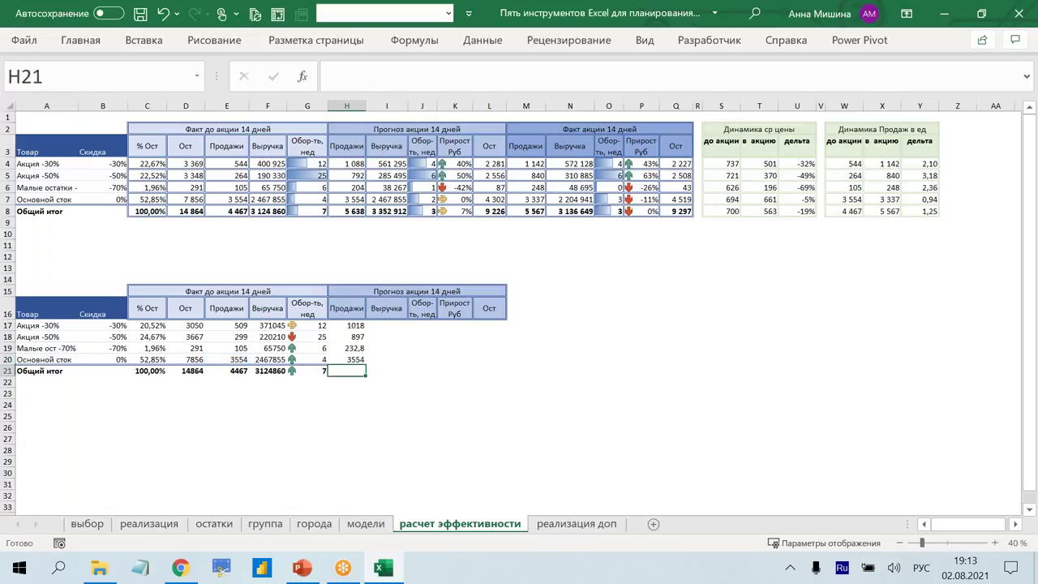
left_click_drag(341, 163, 346, 211)
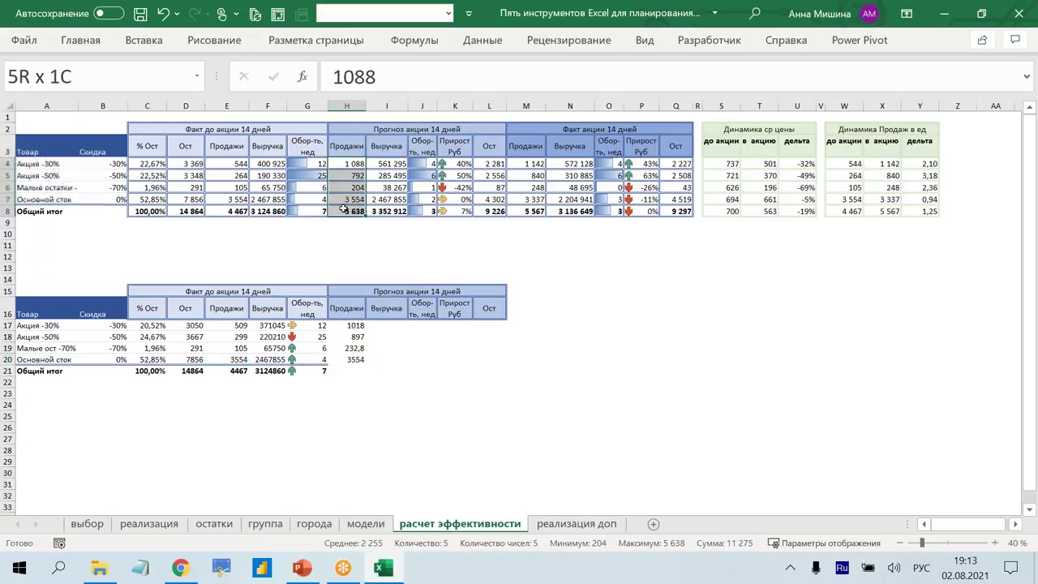
Copy the upper Продажи column's formatting onto H17:H21 with Format Painter.
left_click(81, 39)
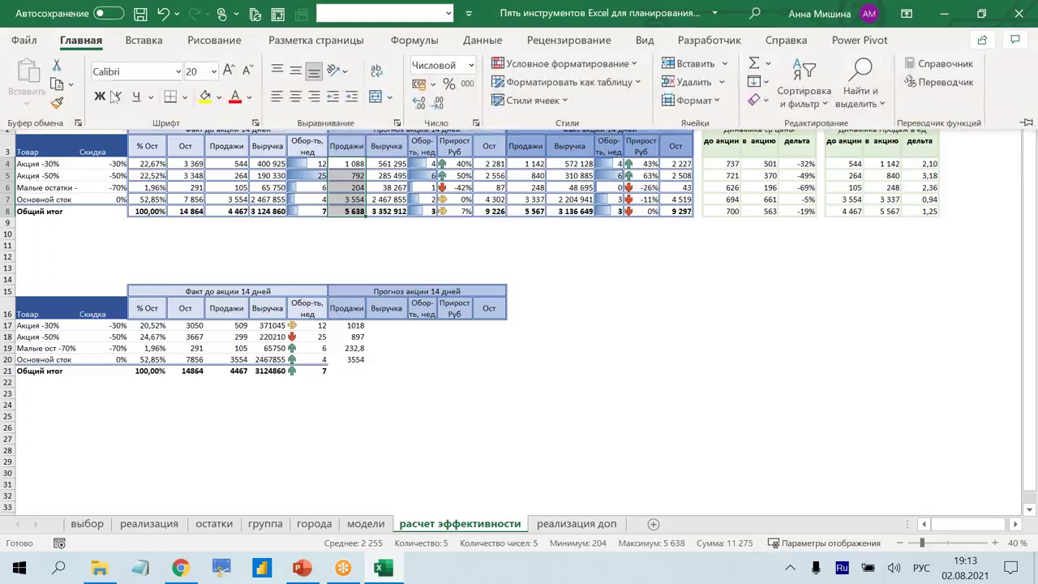
left_click(63, 105)
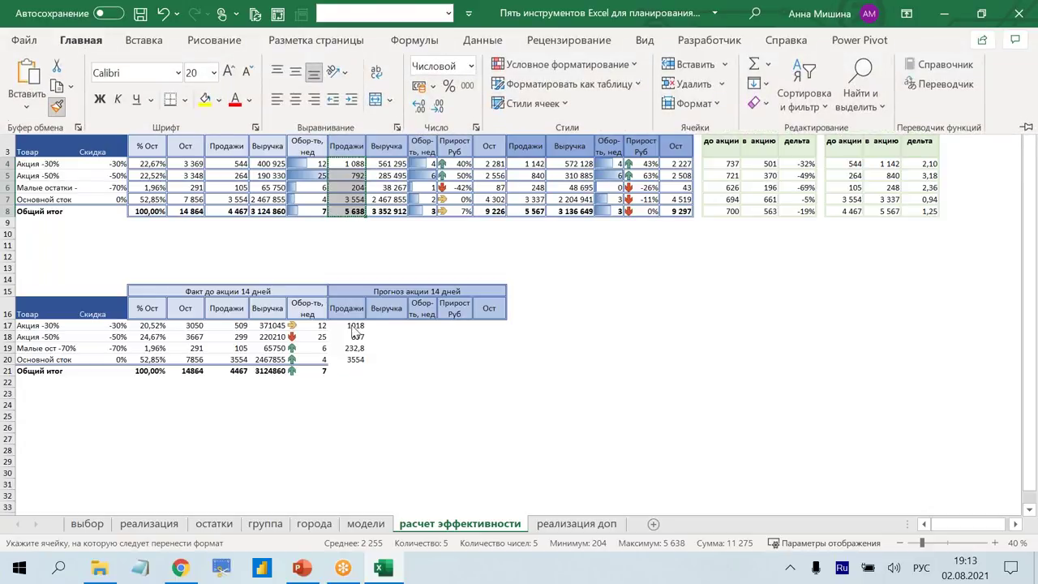
left_click_drag(346, 325, 346, 373)
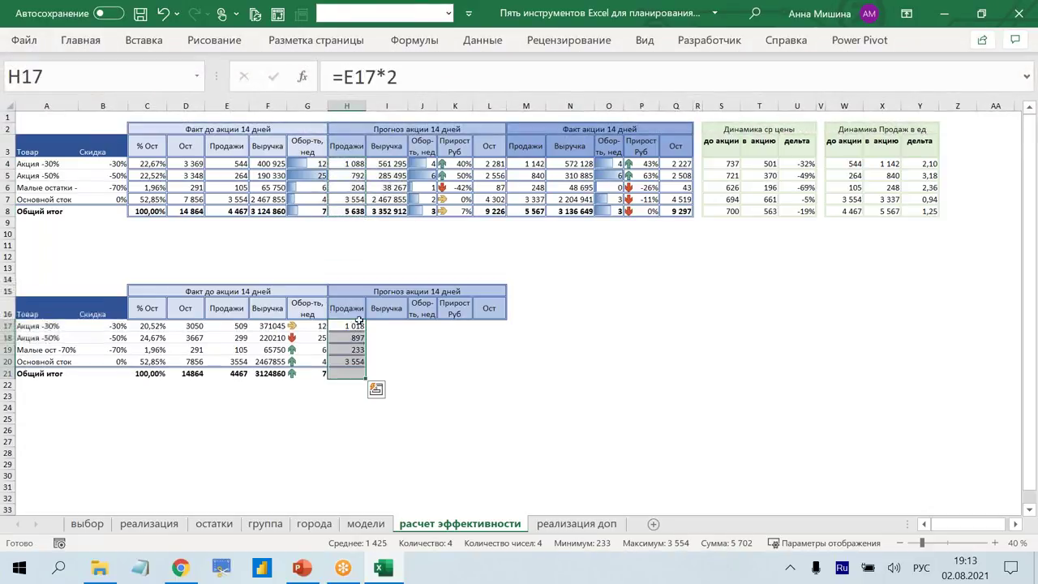
left_click(386, 361)
left_click(386, 326)
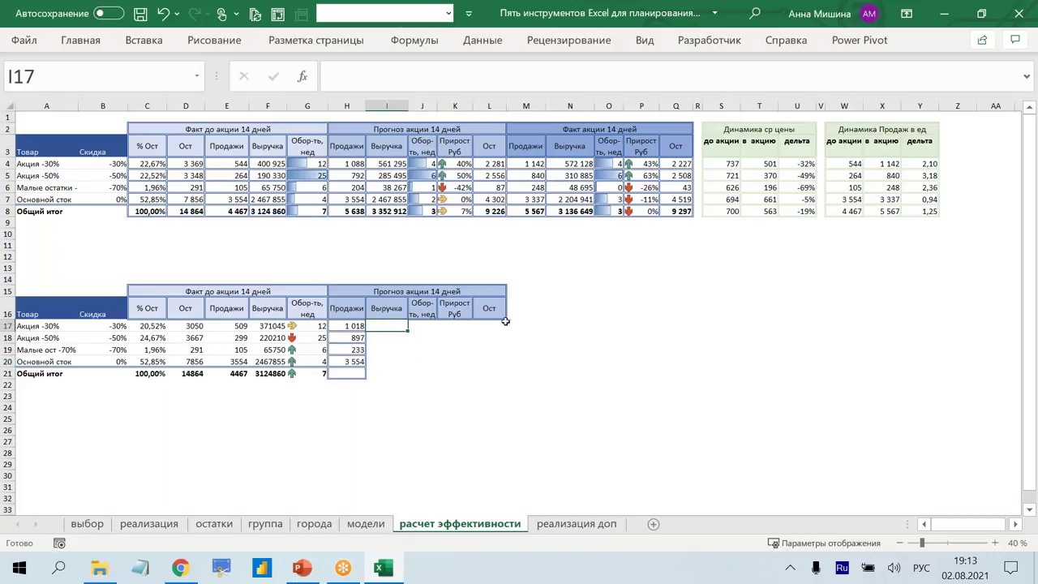
left_click_drag(354, 324, 363, 376)
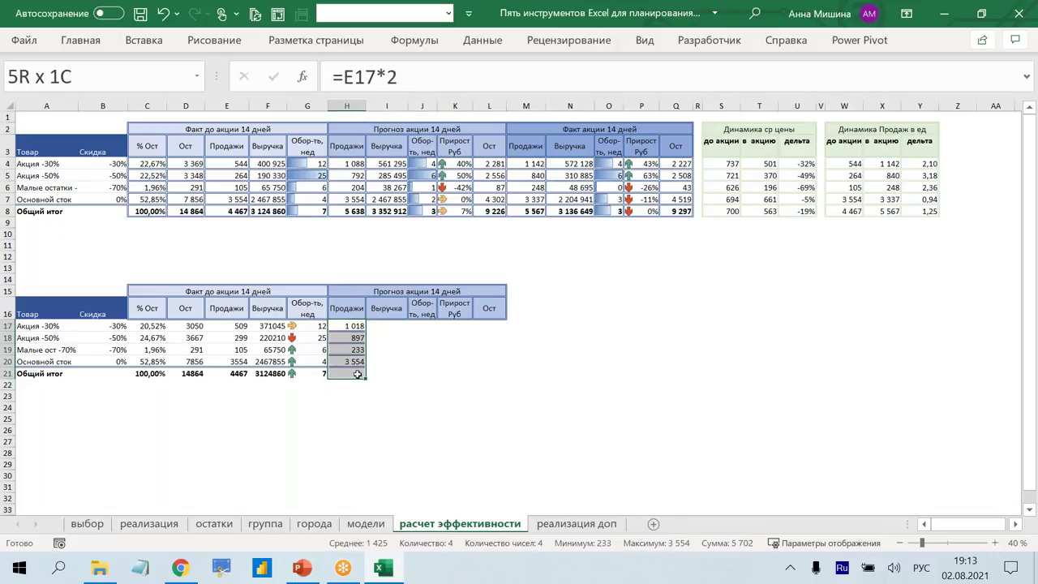
Apply the upper I4:L8 formatting to the lower forecast columns I17:L21.
left_click_drag(388, 164, 489, 210)
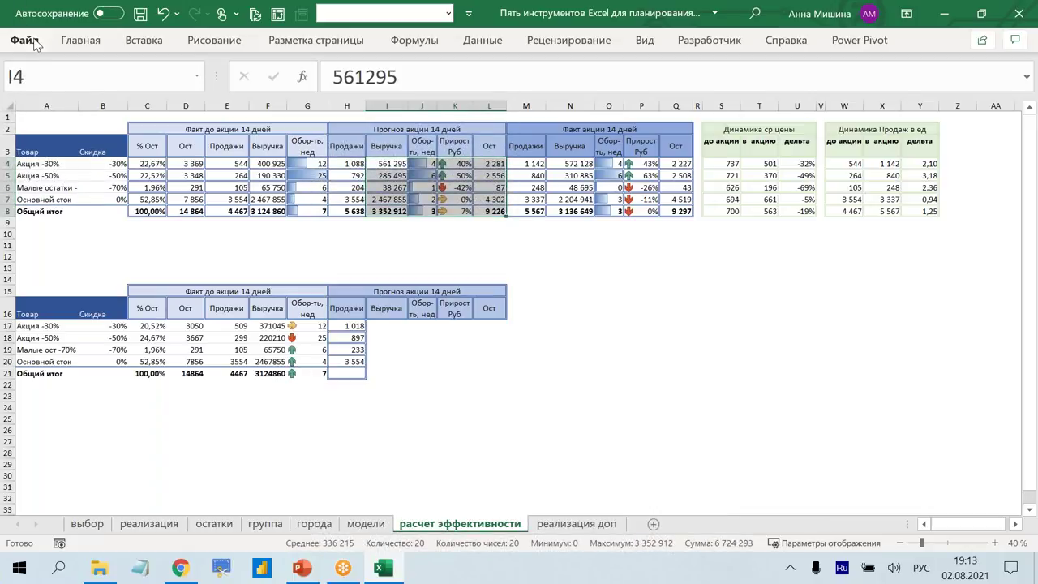
left_click(28, 41)
left_click(24, 46)
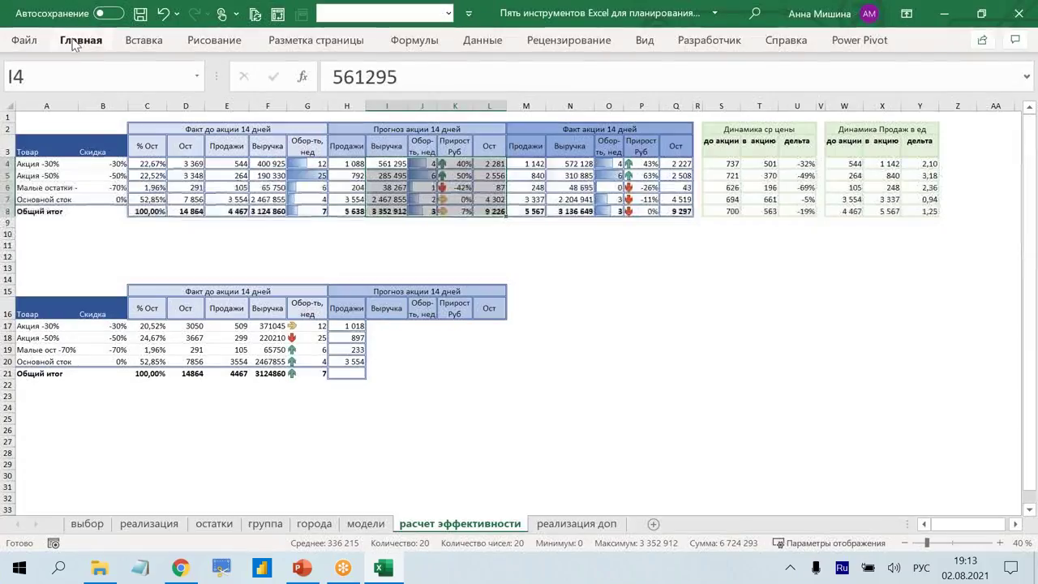
left_click(51, 102)
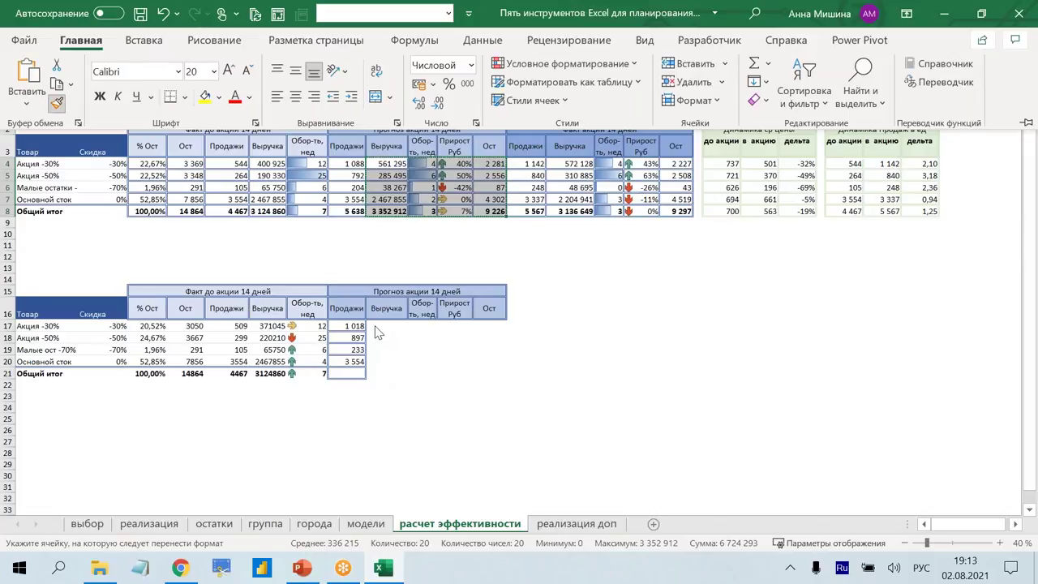
left_click_drag(386, 326, 496, 373)
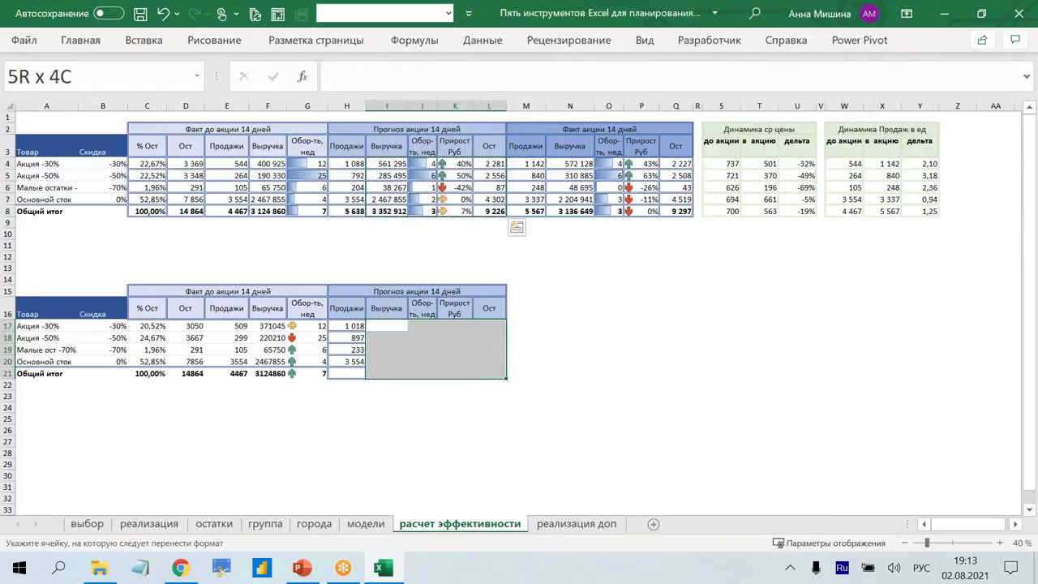
key("shift+BackSpace")
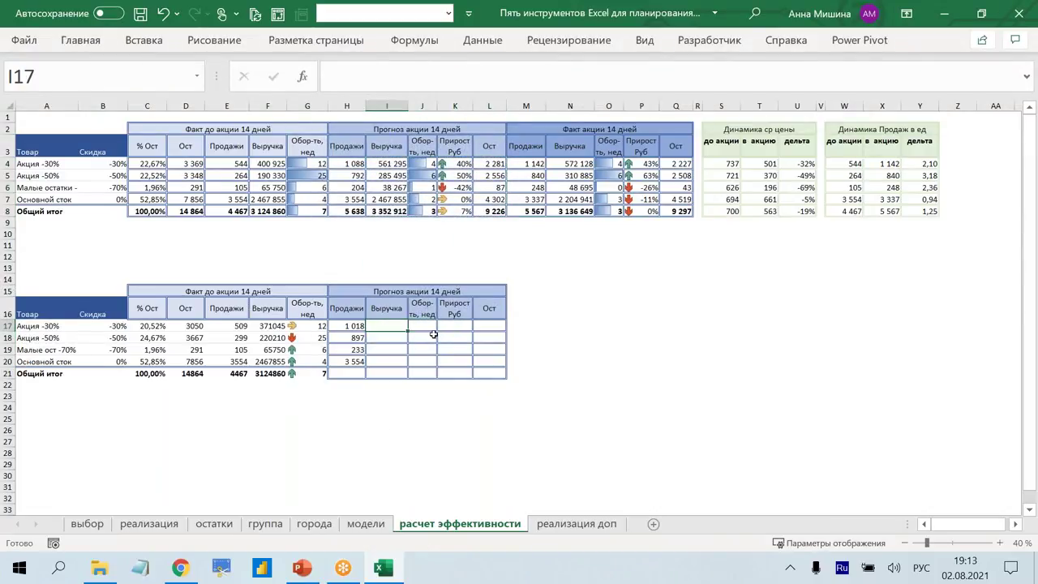
type("=")
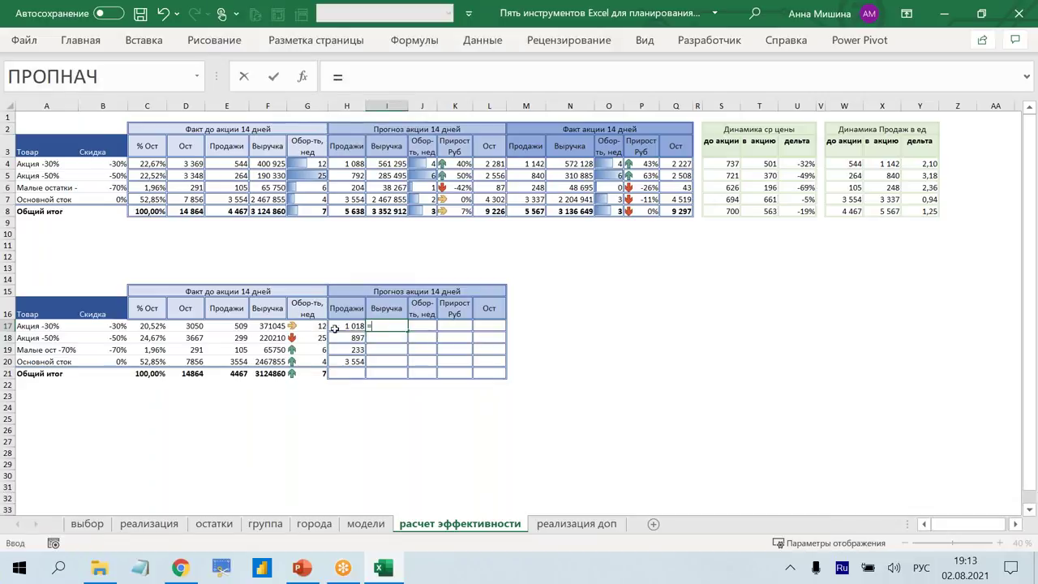
Enter =F17/E17 in I17 and fill it down to I20.
left_click(268, 326)
type("/")
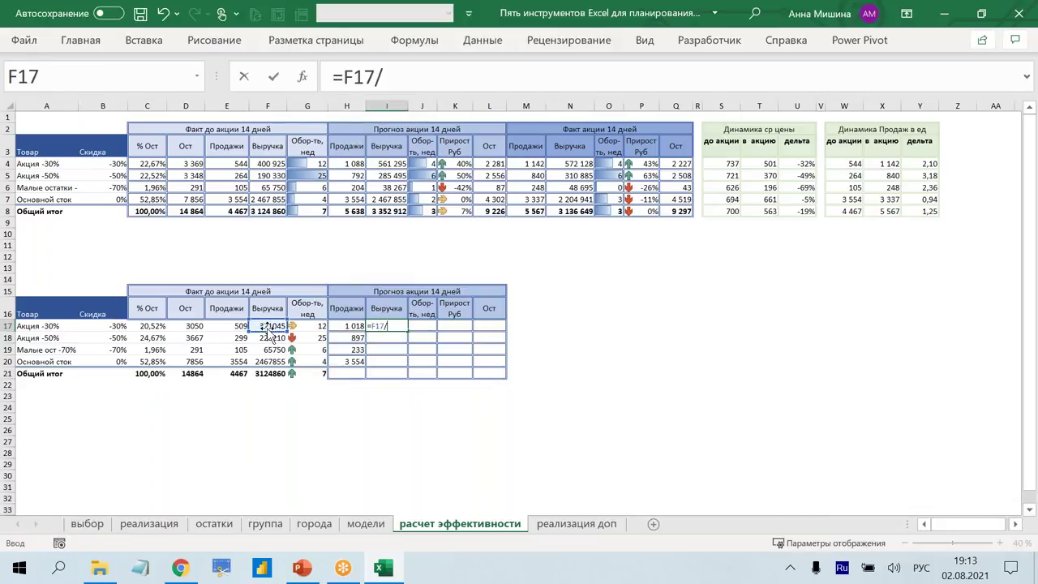
left_click(227, 326)
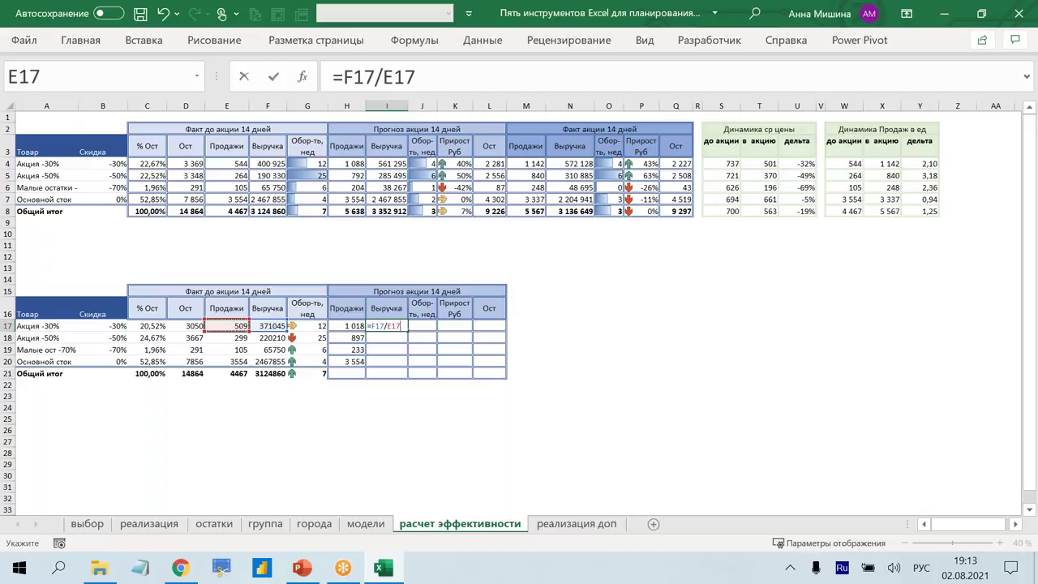
key("Return")
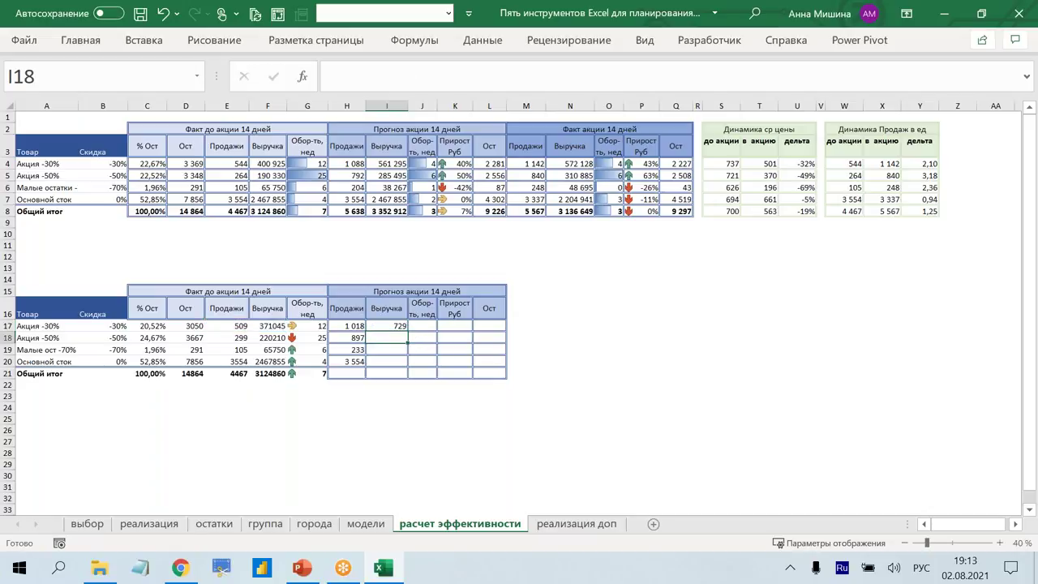
left_click(397, 326)
left_click_drag(403, 327, 403, 361)
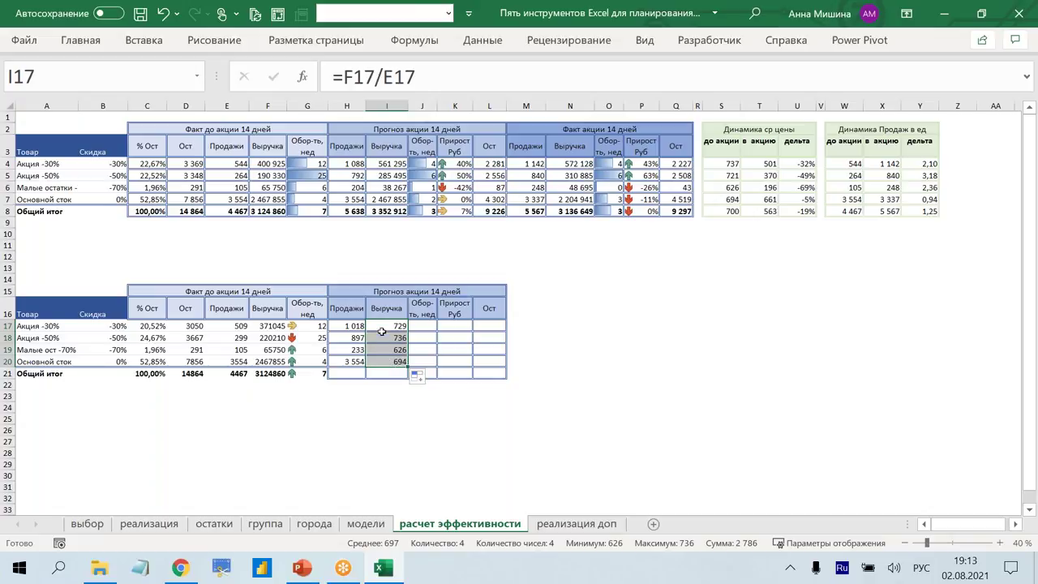
left_click(381, 326)
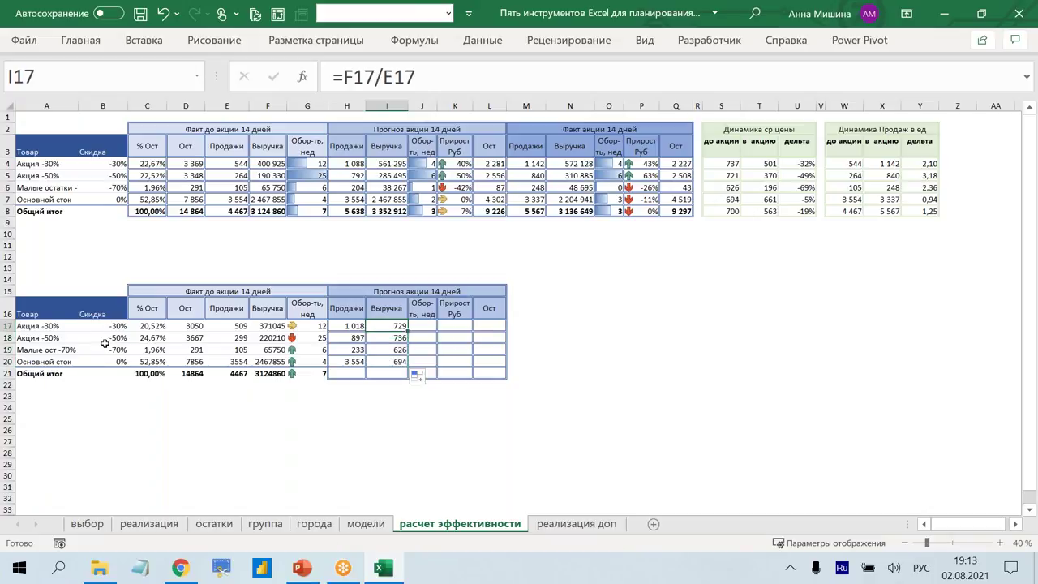
Extend the I17 formula to =F17/E17*(100%+B17) and fill it down to I20.
left_click(454, 76)
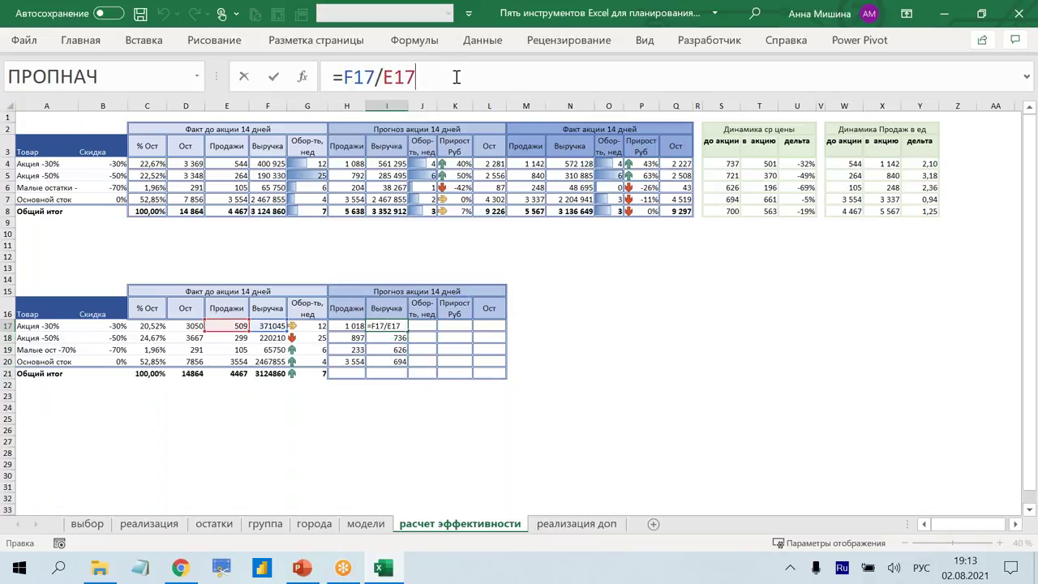
type("*")
type("(")
type("1")
type("00%")
type("+")
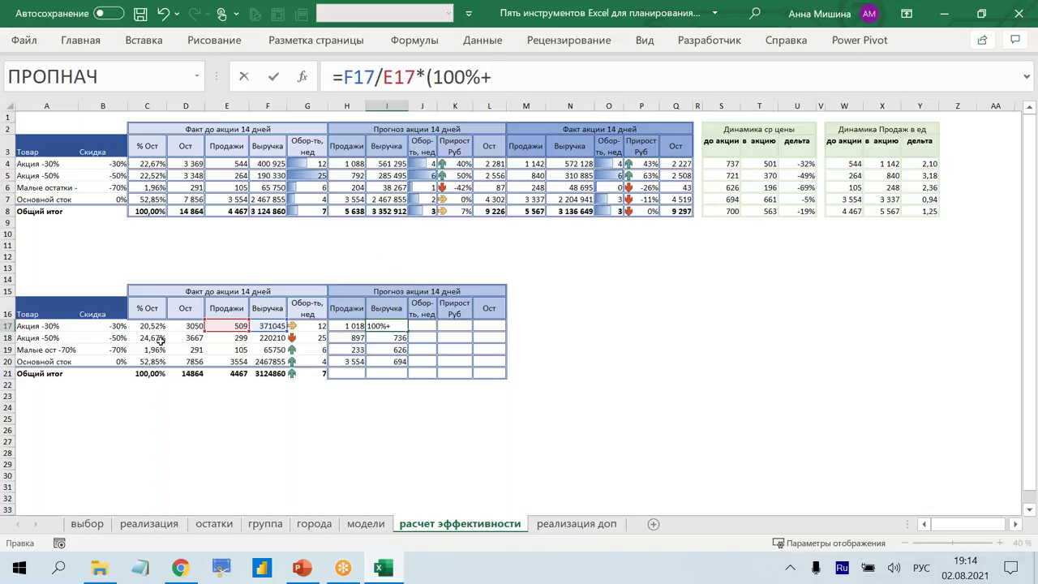
left_click(107, 327)
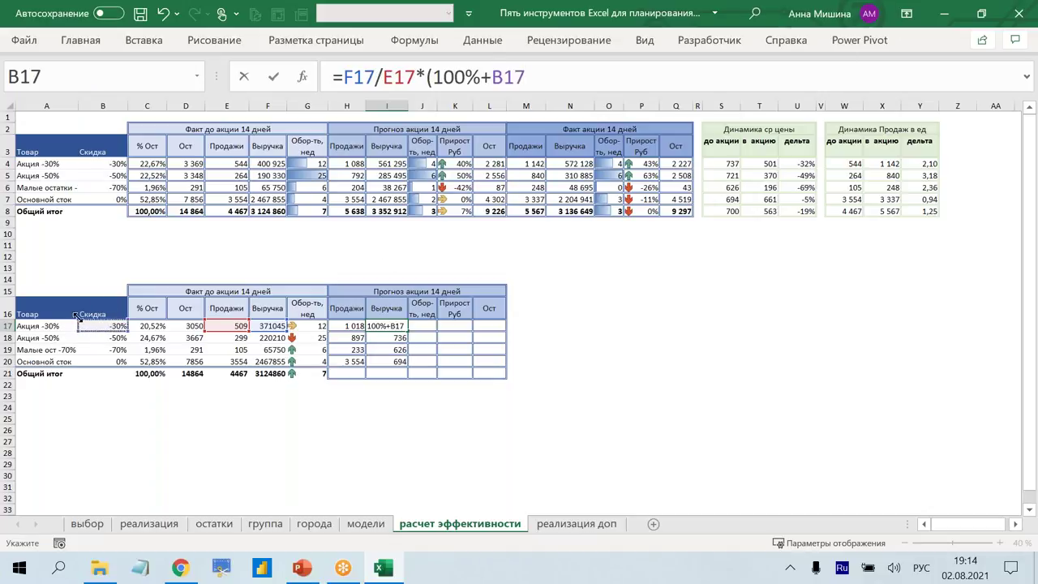
type(")")
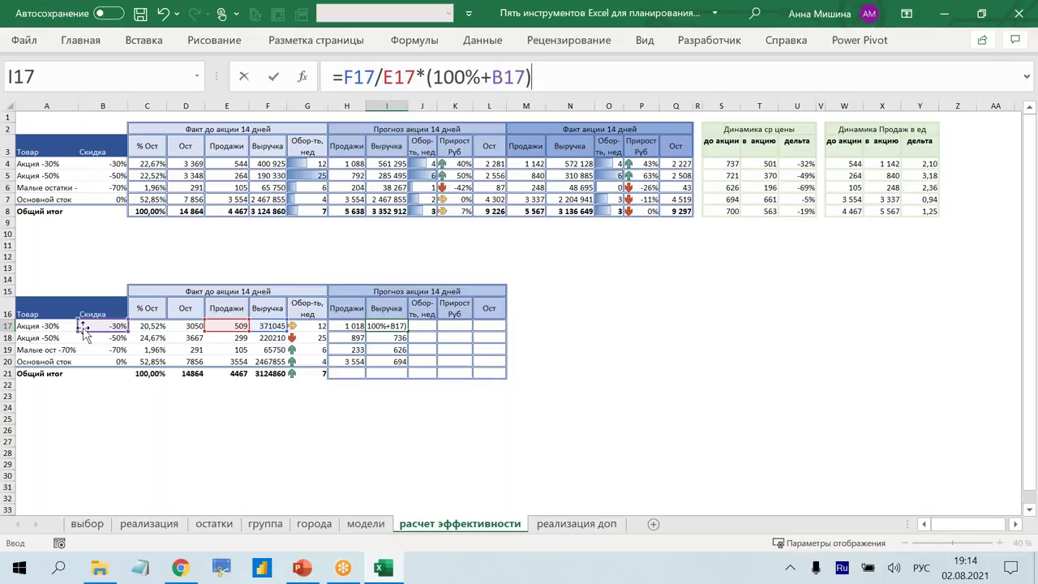
key("Return")
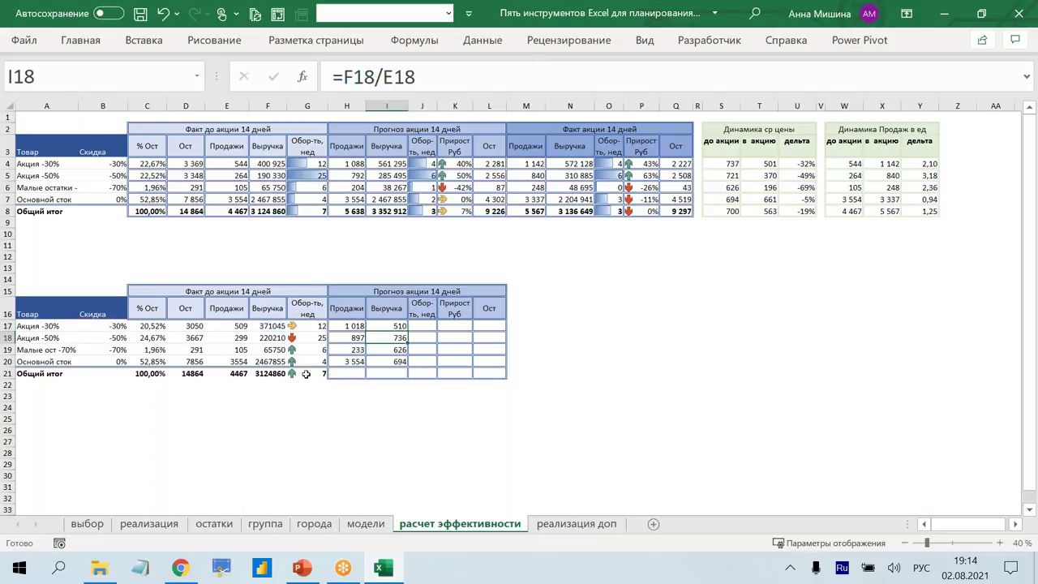
left_click(393, 325)
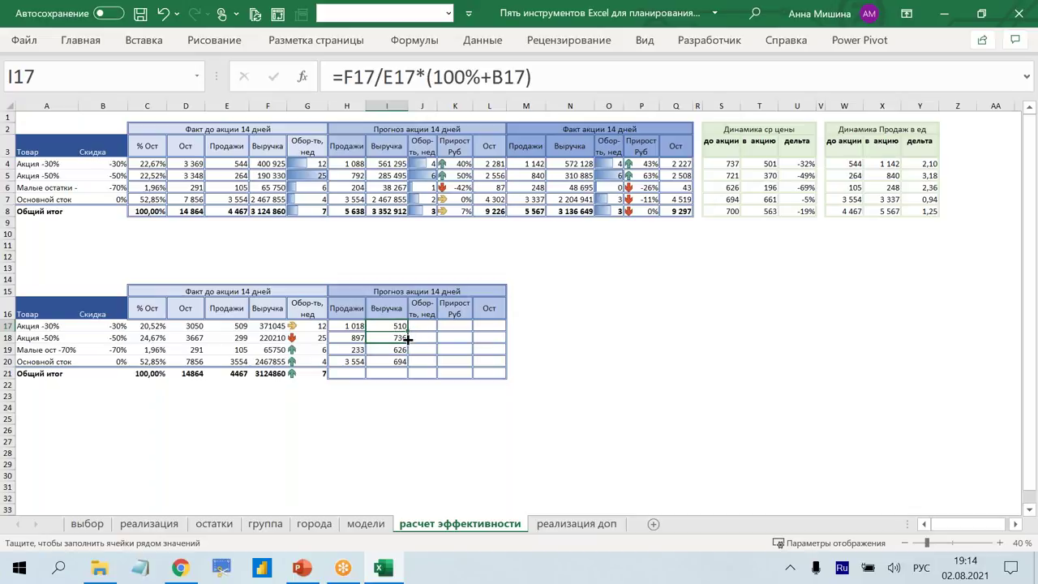
left_click_drag(407, 330, 398, 339)
left_click(372, 339)
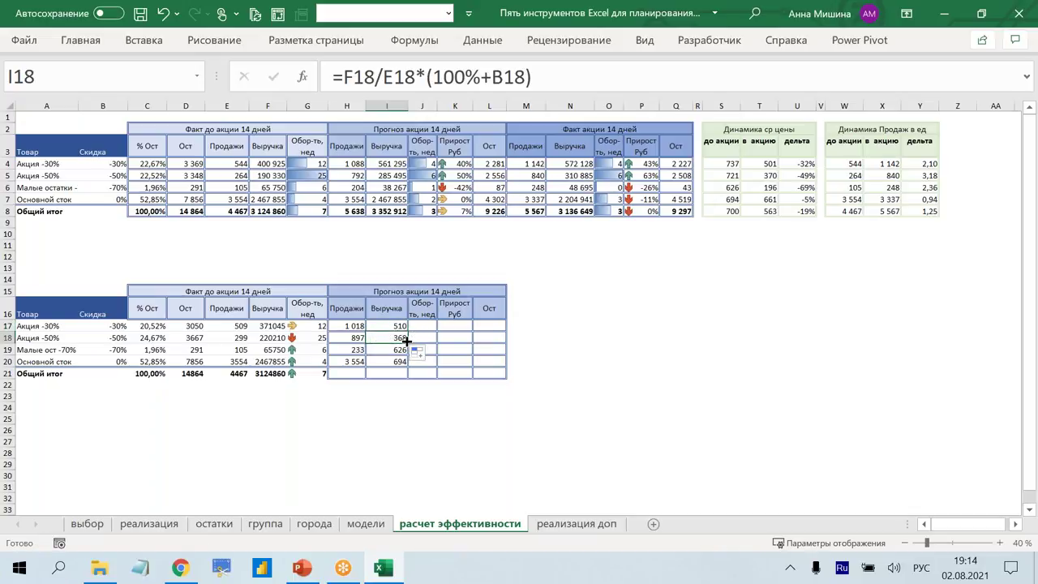
left_click_drag(402, 364, 402, 364)
left_click(377, 349)
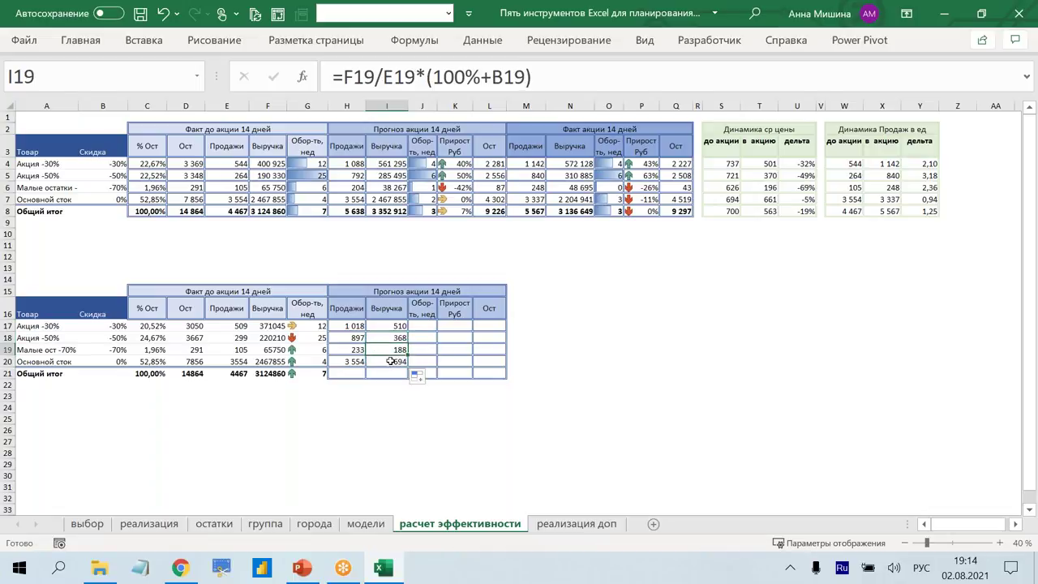
Multiply the I17 formula by H17 and refill the revenue forecast through I20.
left_click(392, 328)
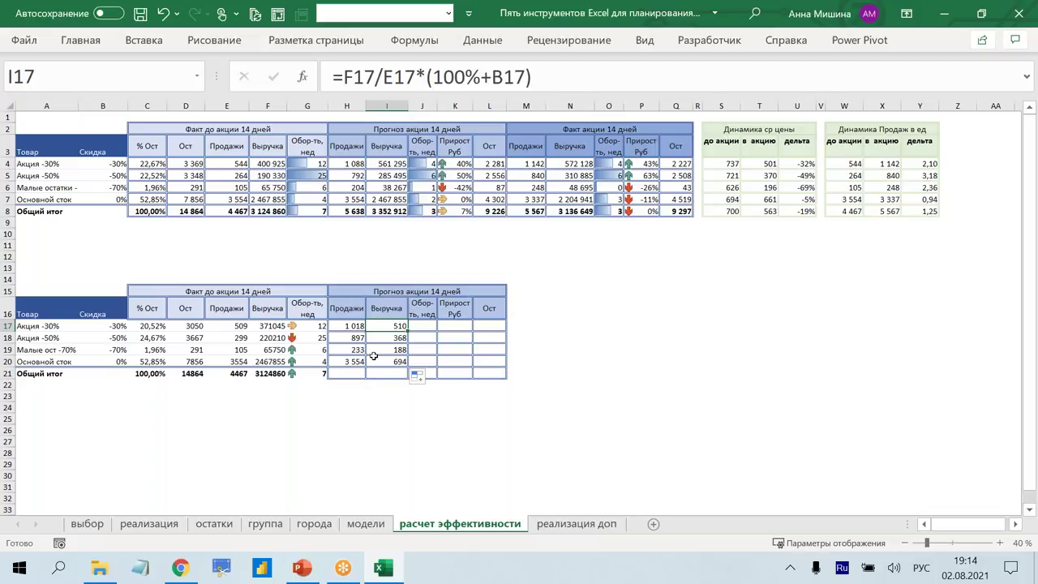
left_click(564, 77)
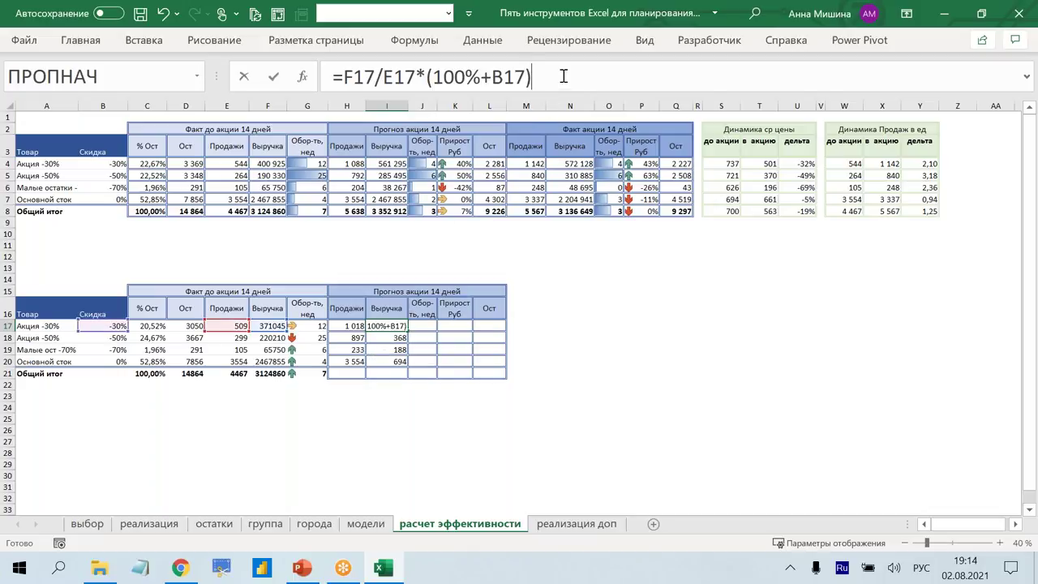
type("*")
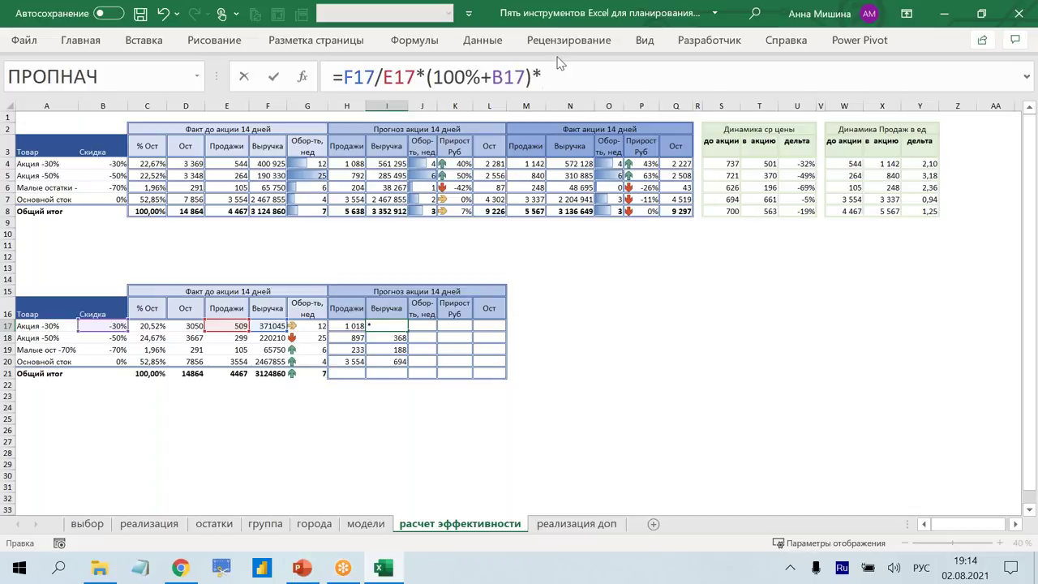
left_click(354, 324)
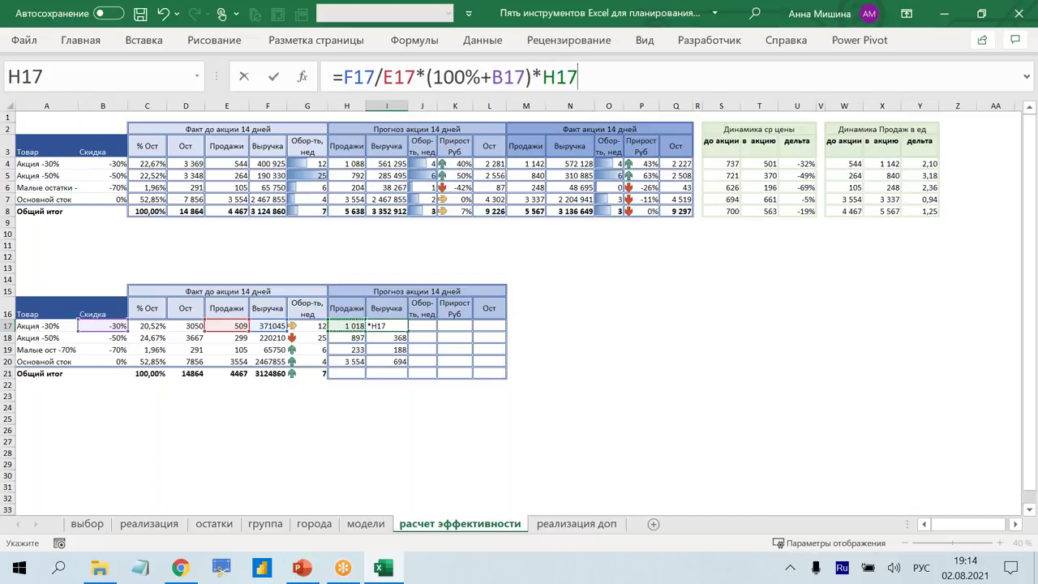
key("Return")
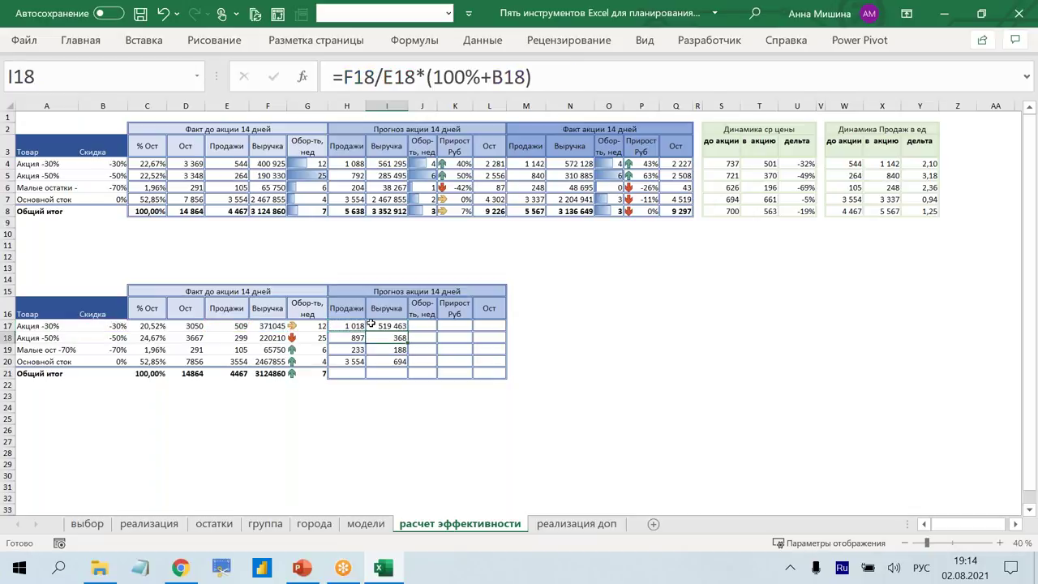
left_click(370, 324)
left_click_drag(408, 331, 406, 364)
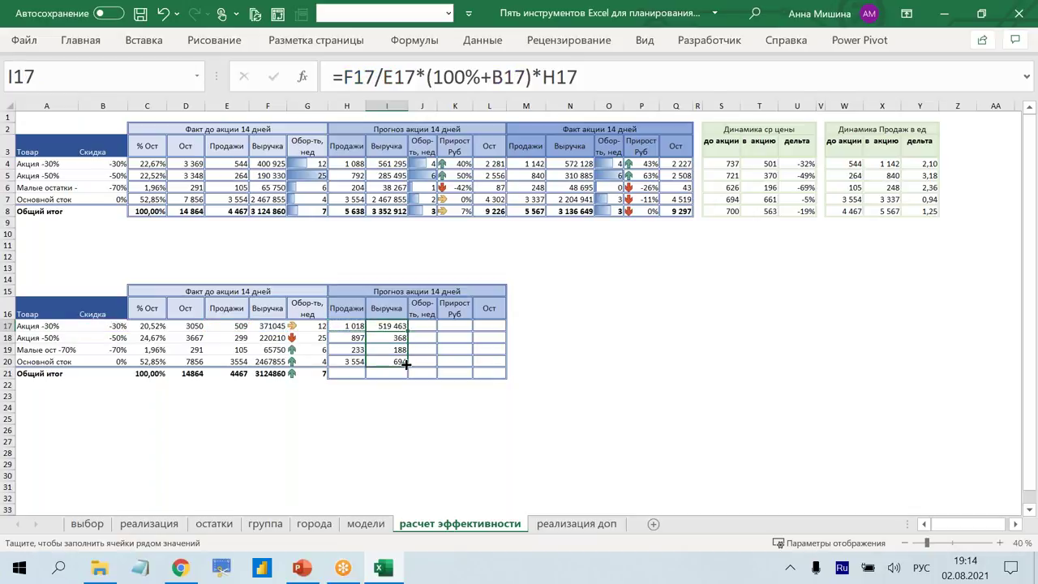
AutoSum forecast sales and revenue into H21:I21, giving 5 702 and 3 361 366.
left_click(361, 373)
left_click_drag(361, 374, 378, 375)
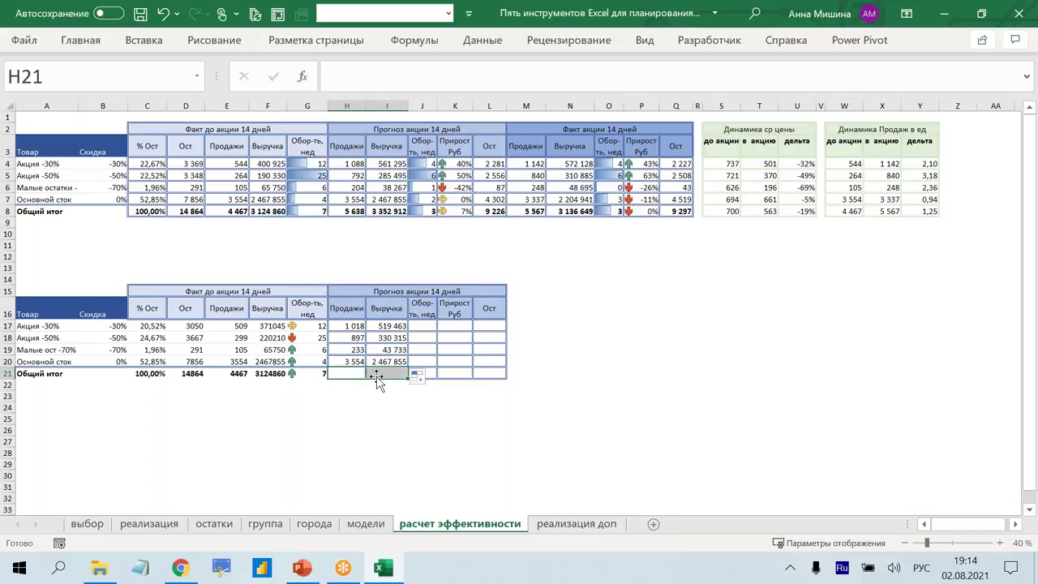
key("alt+equal")
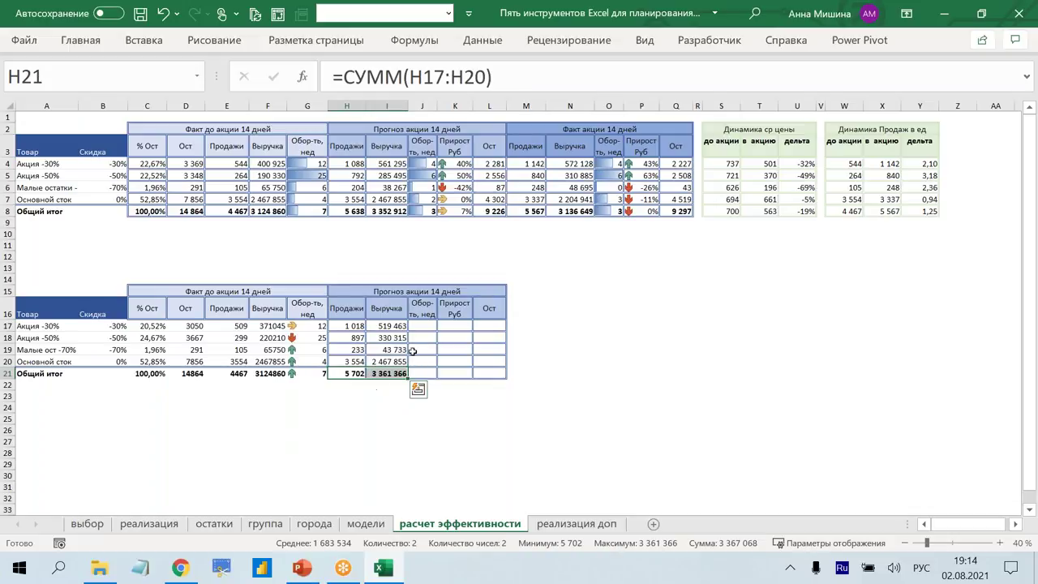
left_click(431, 363)
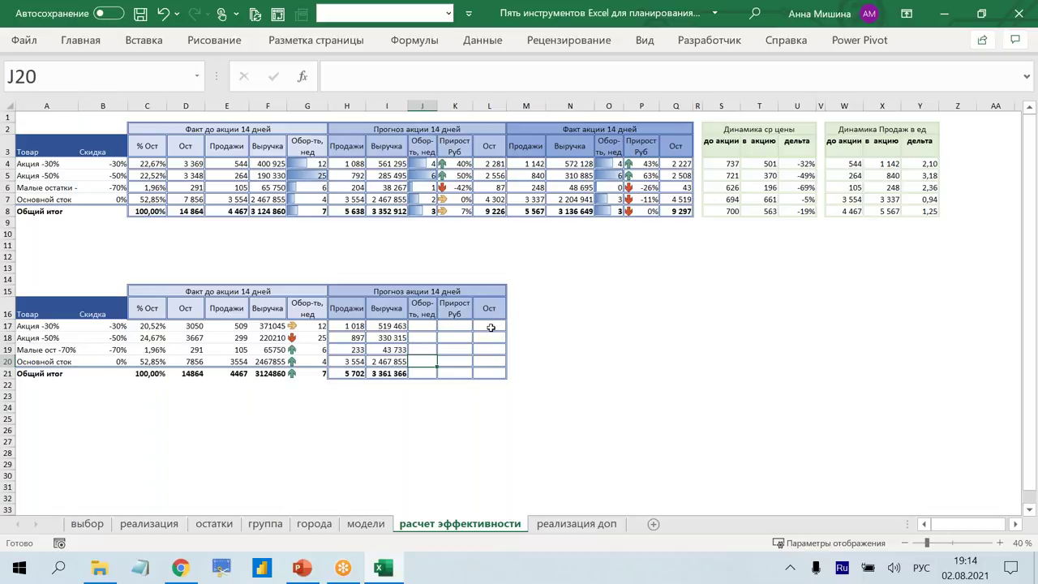
Begin the forecast stock formula in L17 referencing D17.
left_click(490, 327)
type("=")
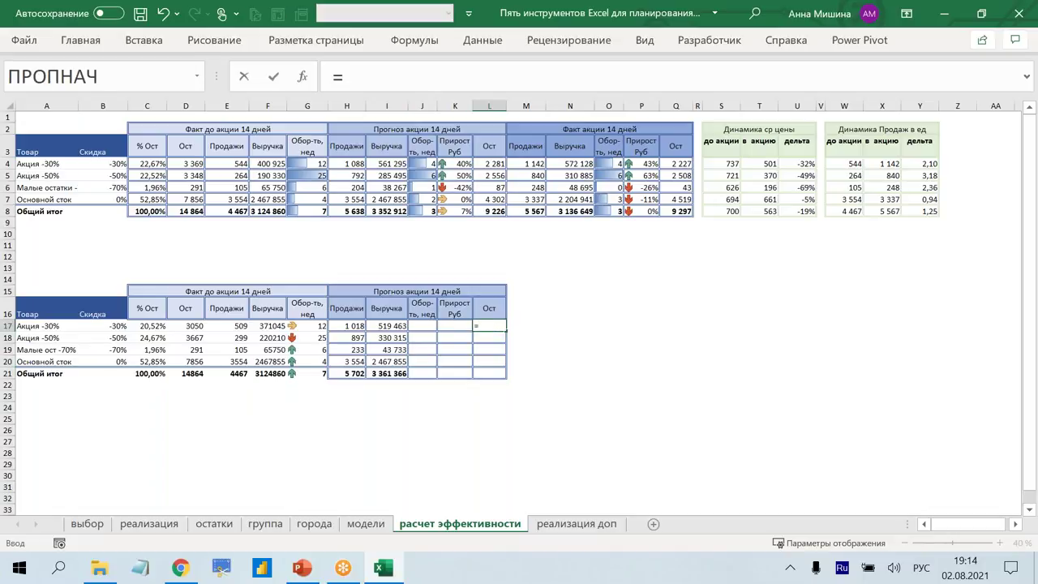
left_click(198, 328)
Finish L17 as =D17-H17 and fill it down to L21.
type("-")
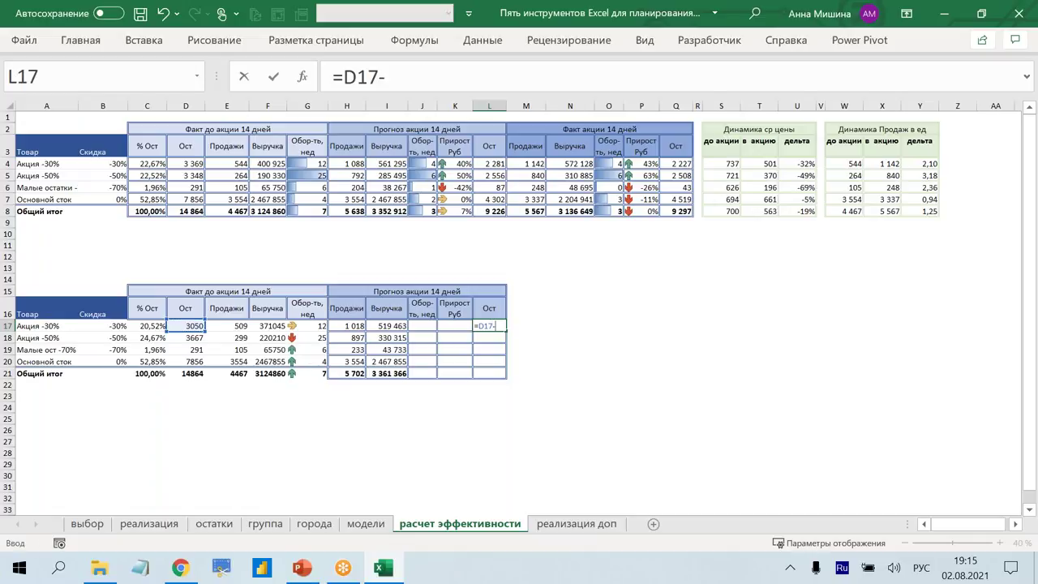
left_click(355, 326)
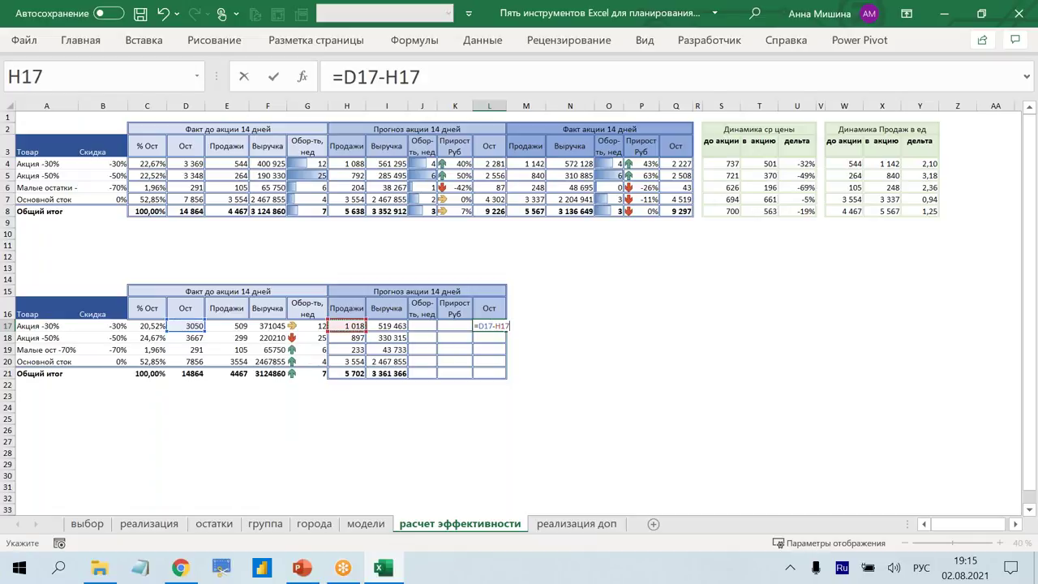
key("Return")
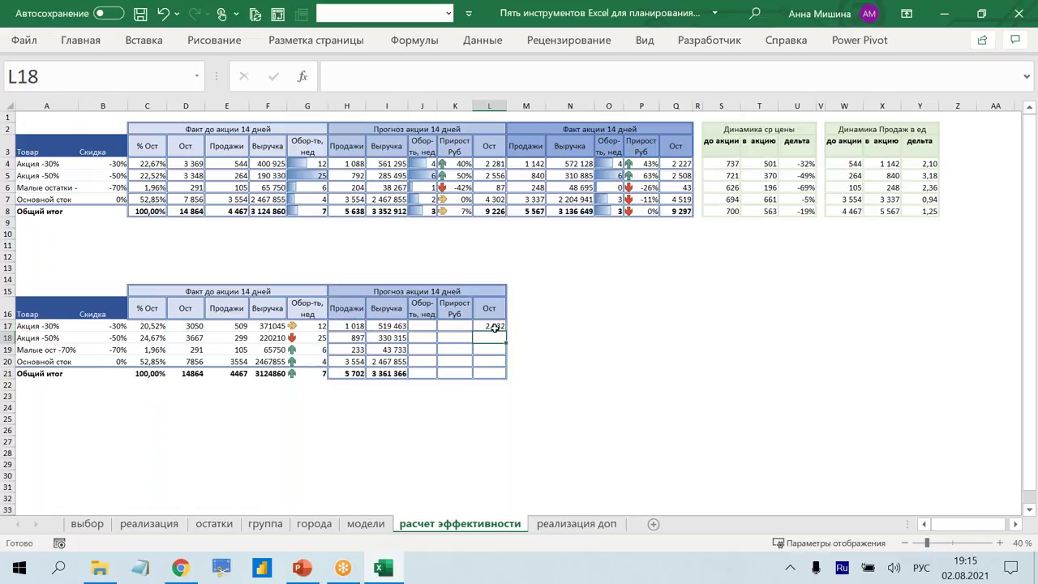
left_click(494, 327)
left_click_drag(503, 332, 501, 375)
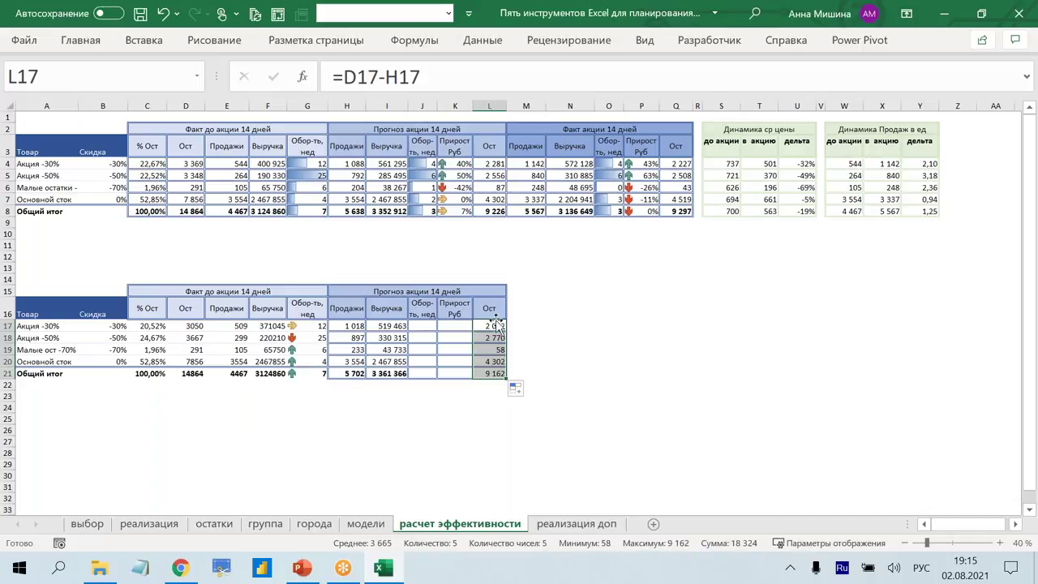
Copy G17 into J17 to carry over its arrow icon formatting.
left_click(428, 329)
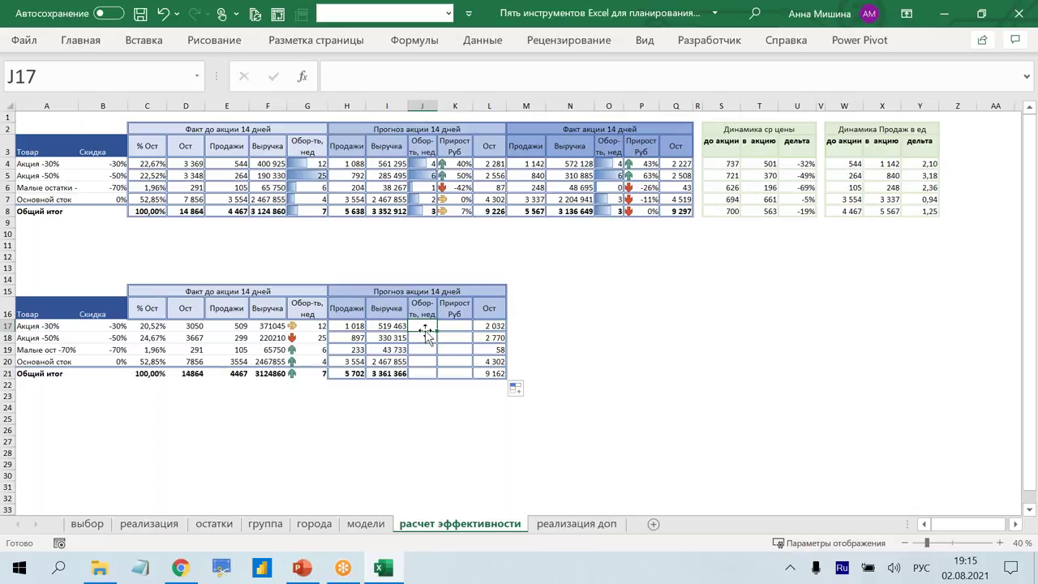
left_click(310, 324)
key("ctrl+c")
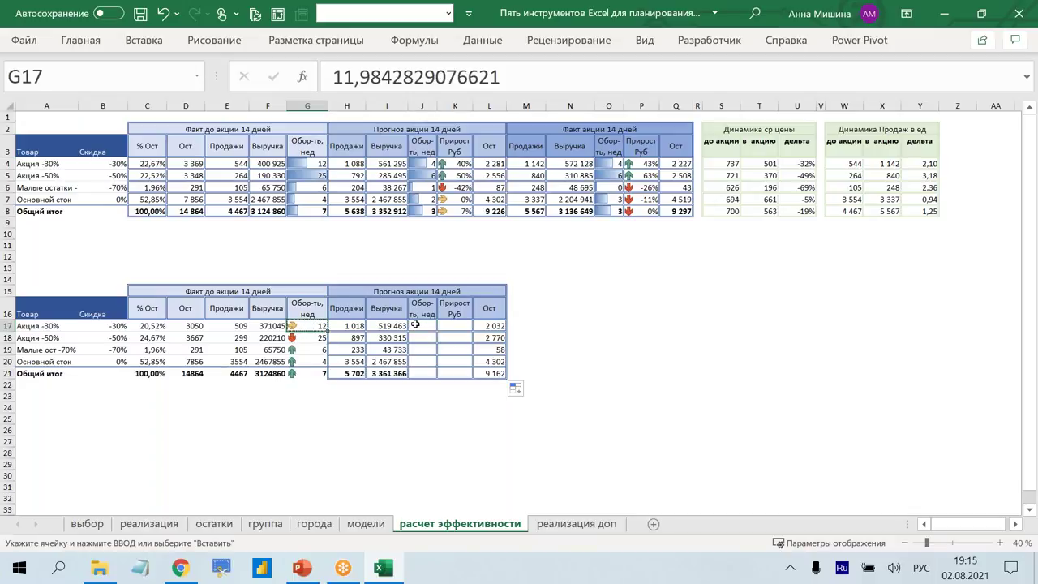
left_click(422, 325)
key("ctrl+v")
Replace J17 with =L17/(H17/2) and fill it down to J21, giving 4, 6, 1, 2, 3.
left_click(517, 78)
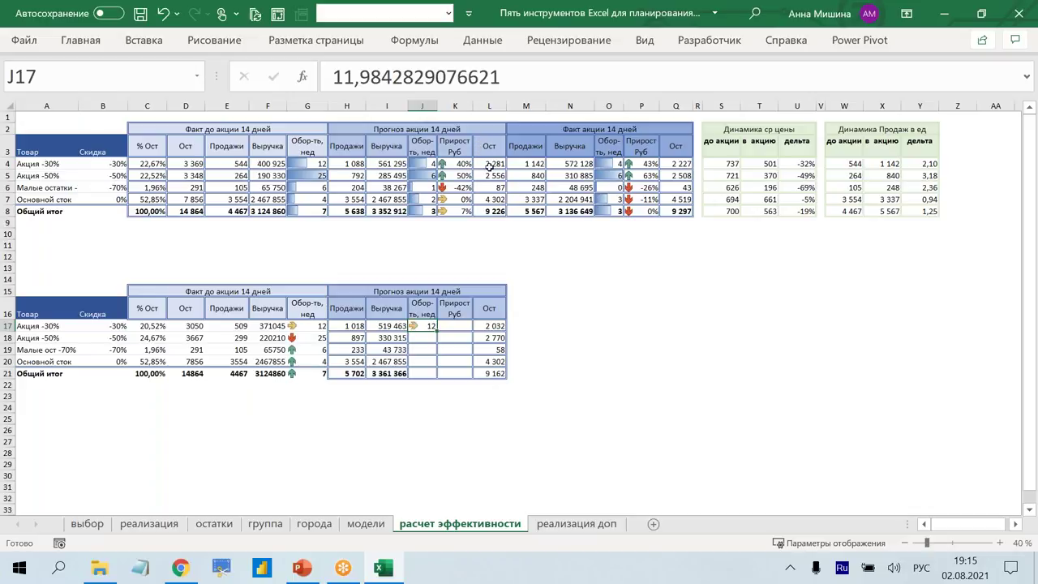
key("shift+Home")
type("=")
left_click(483, 325)
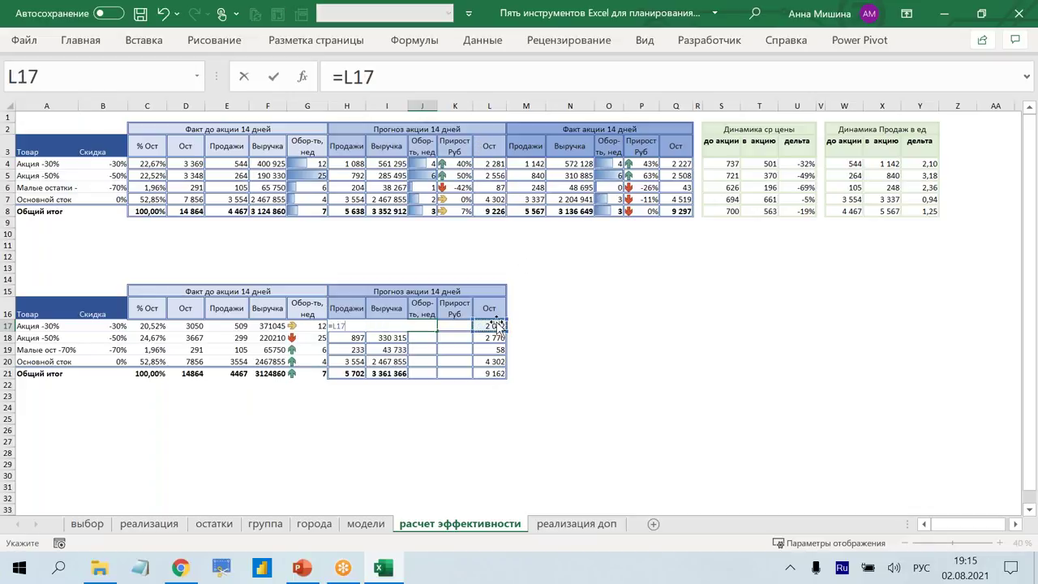
type("/(")
left_click(335, 337)
left_click(346, 326)
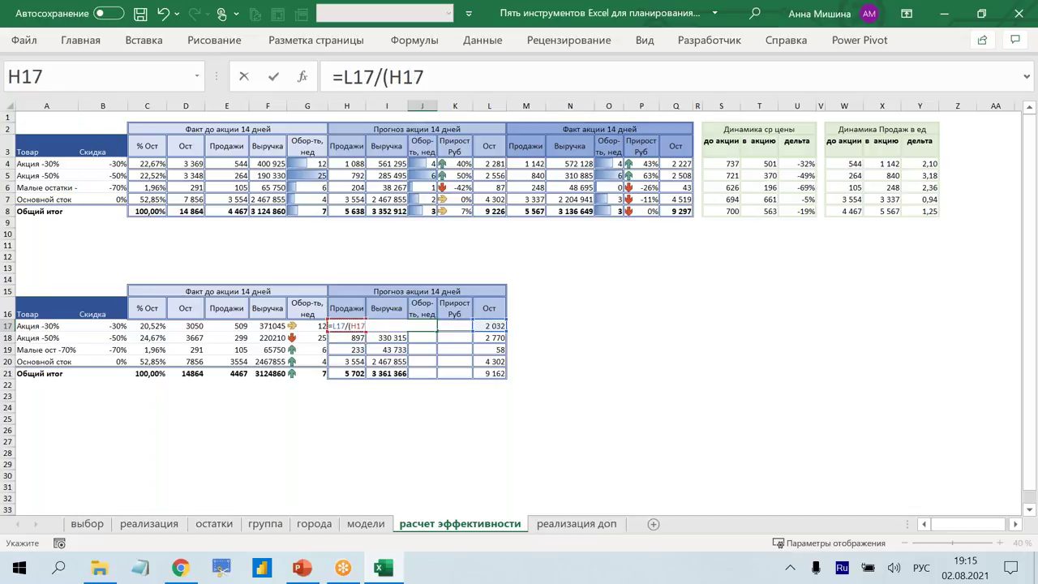
type("/")
type("2)")
key("Return")
left_click(436, 327)
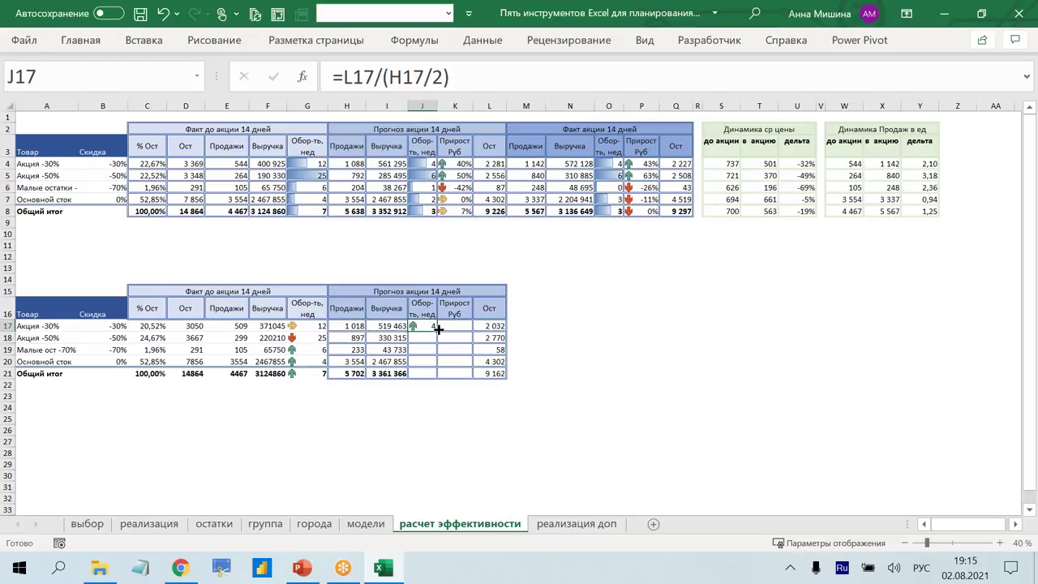
left_click_drag(438, 327, 438, 375)
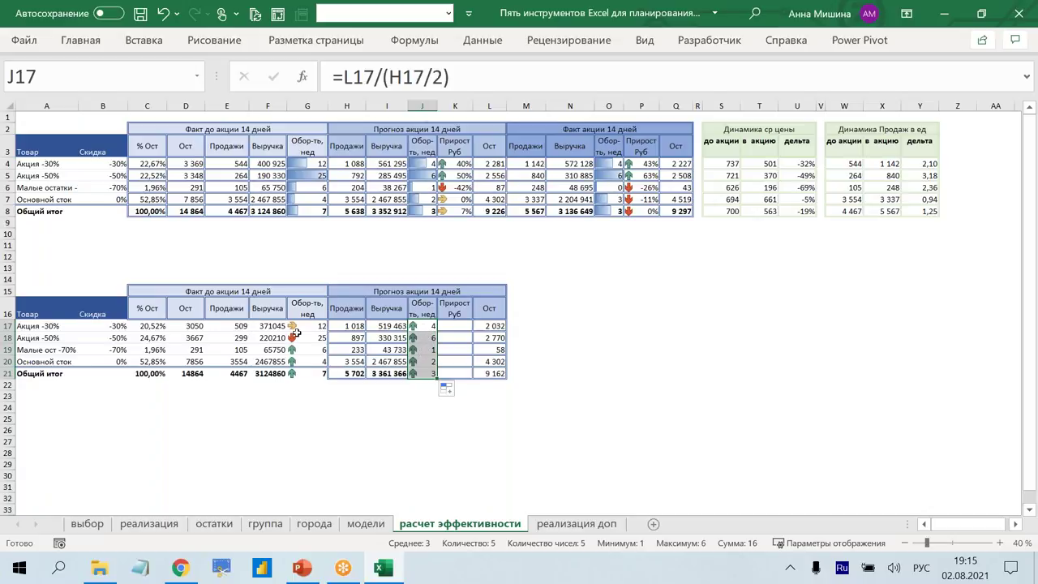
left_click(308, 328)
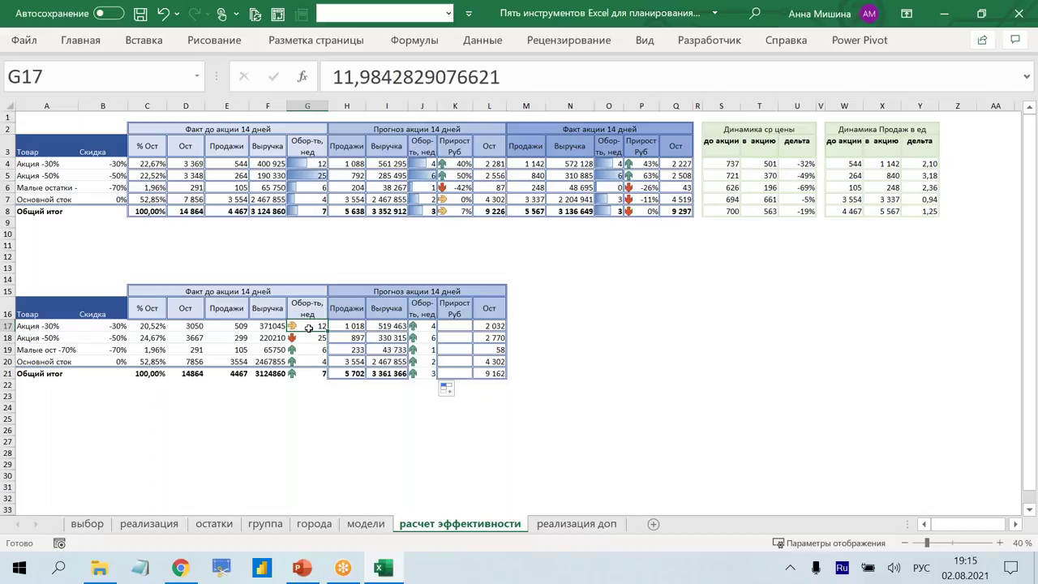
left_click_drag(308, 327, 426, 325)
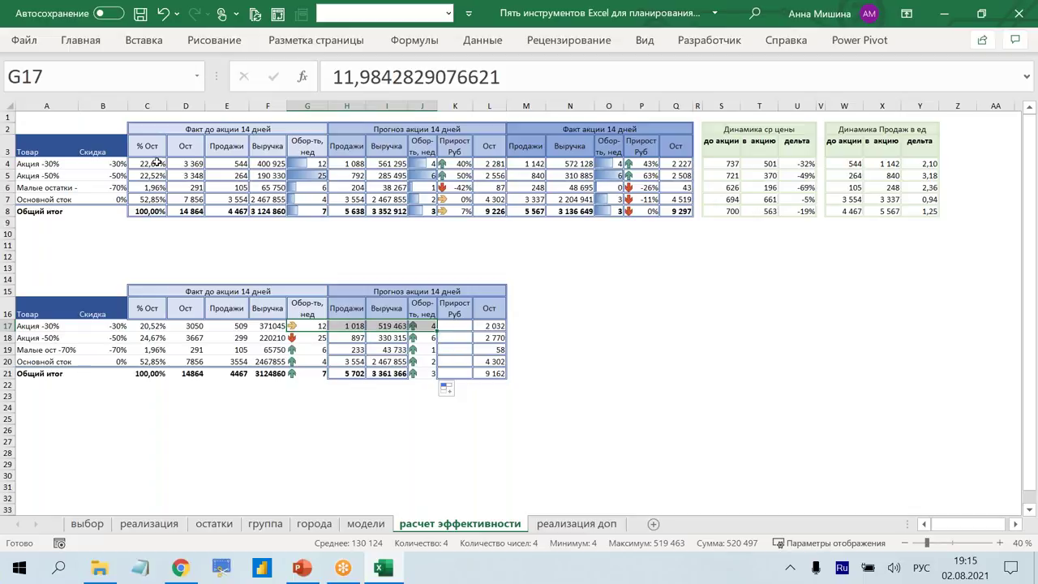
Paste the copied upper table content onto the lower range C17:L21.
left_click_drag(156, 162, 491, 213)
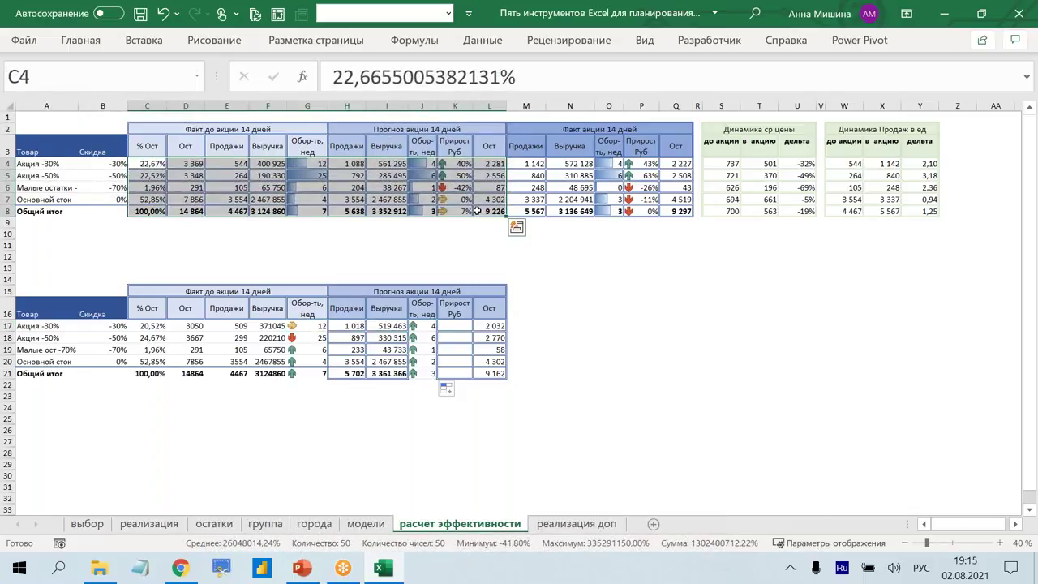
left_click(81, 39)
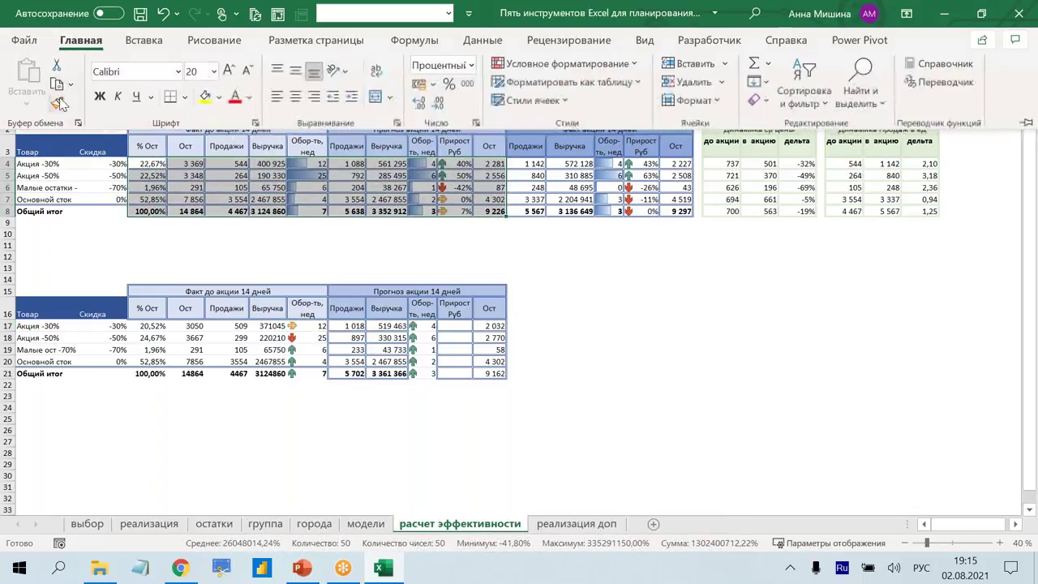
mouse_move(146, 325)
left_mouse_down()
mouse_move(400, 332)
mouse_move(495, 369)
left_mouse_up()
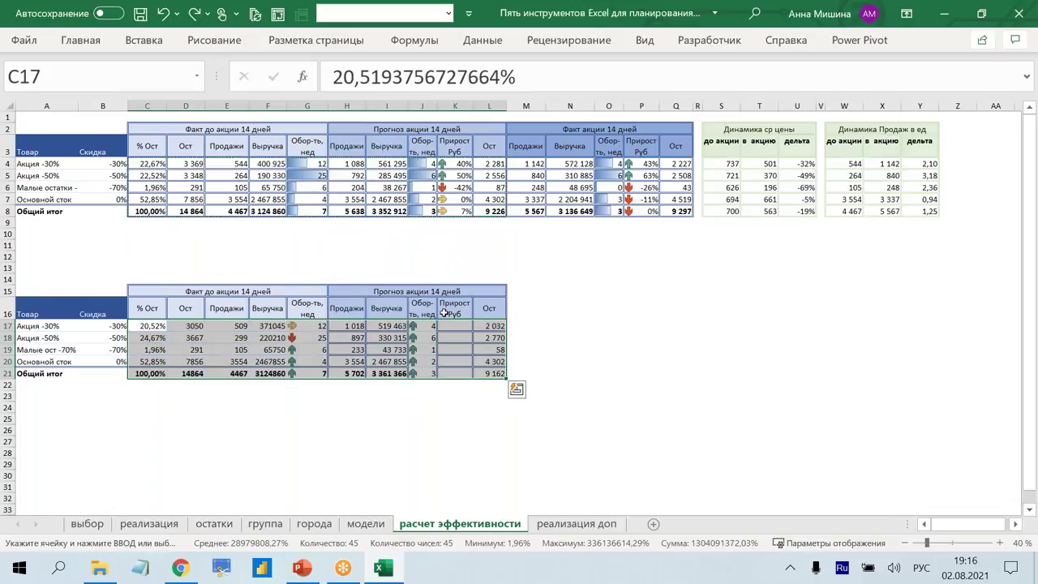
key("ctrl+z")
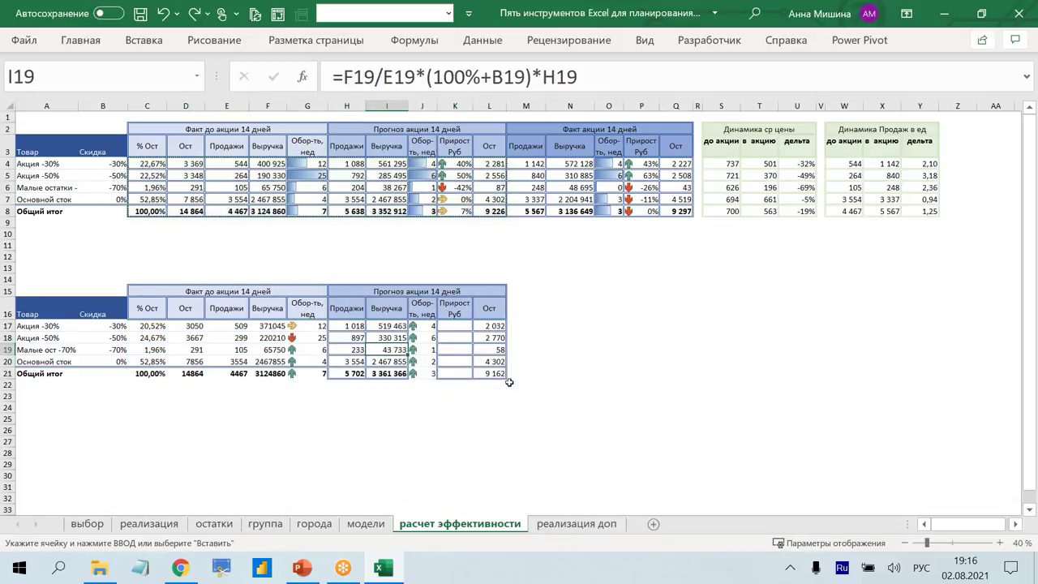
left_click_drag(498, 374, 159, 326)
key("ctrl+v")
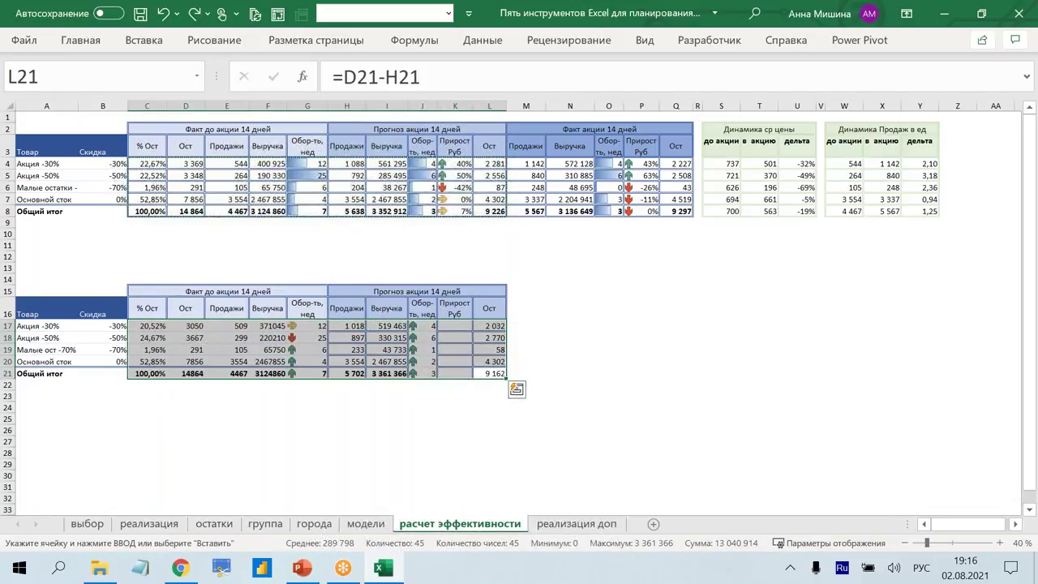
Give C17:L21 Outline and Inside borders through Format Cells.
key("ctrl+1")
left_click(558, 55)
left_click(604, 105)
left_click(657, 105)
left_click(748, 417)
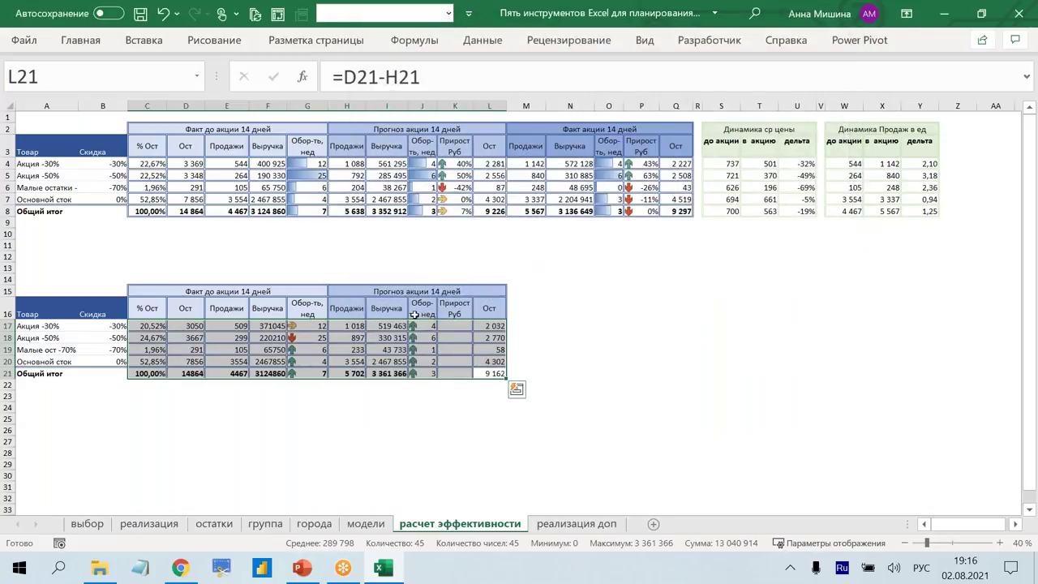
Begin the Прирост Руб formula in K17.
left_click(468, 324)
key("F2")
type("=")
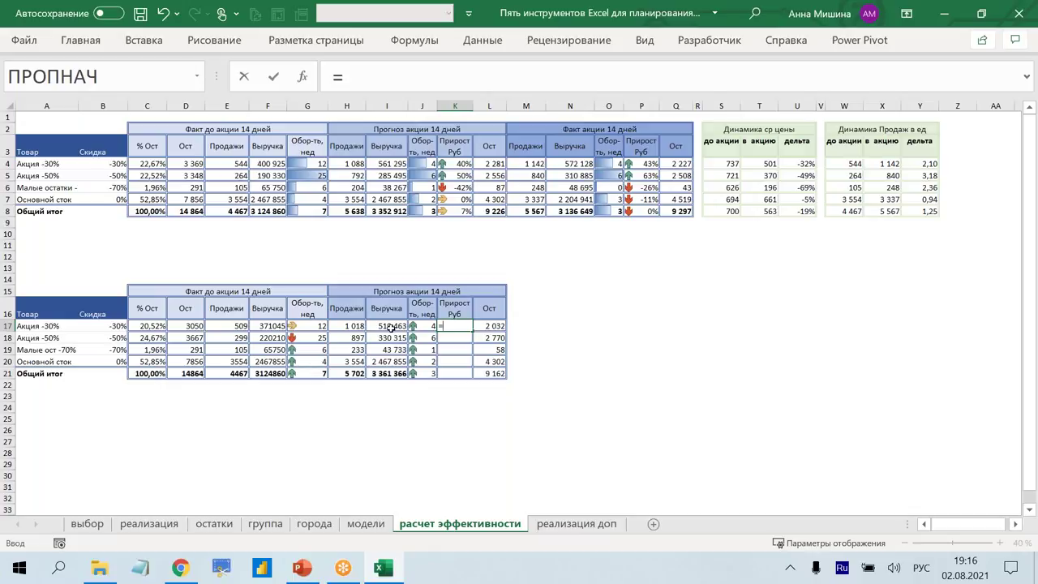
Enter =I17/F17-1 in K17 and fill to K21, giving 40%, 50%, -33%, 0%, 8%.
left_click(390, 326)
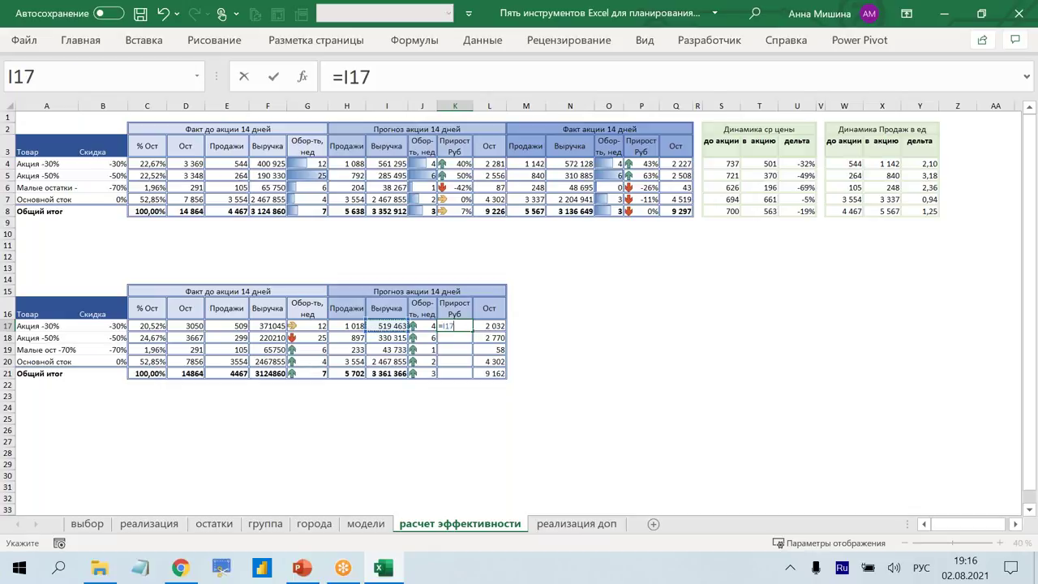
type("/")
left_click(267, 326)
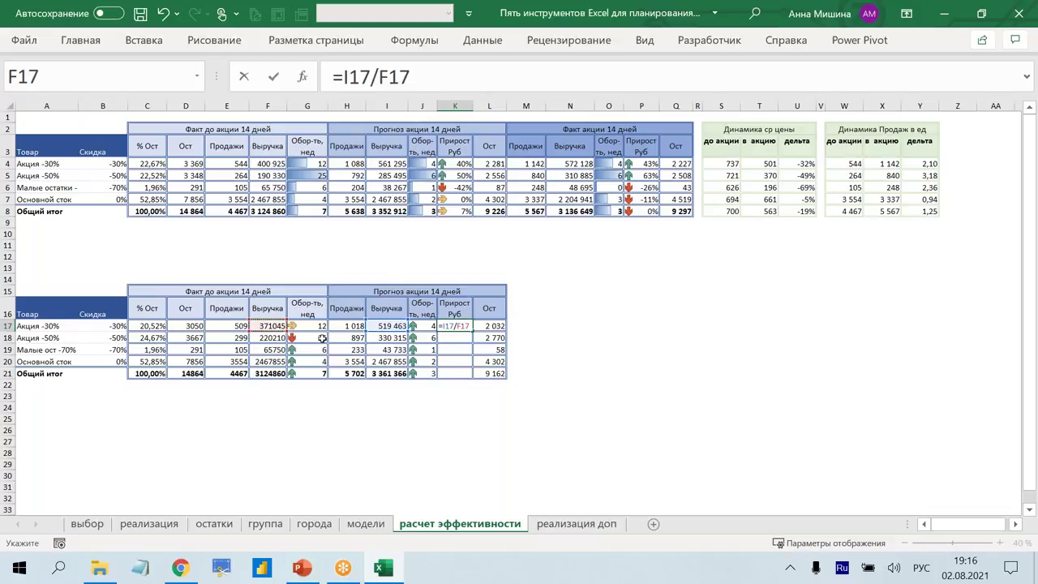
type("_1")
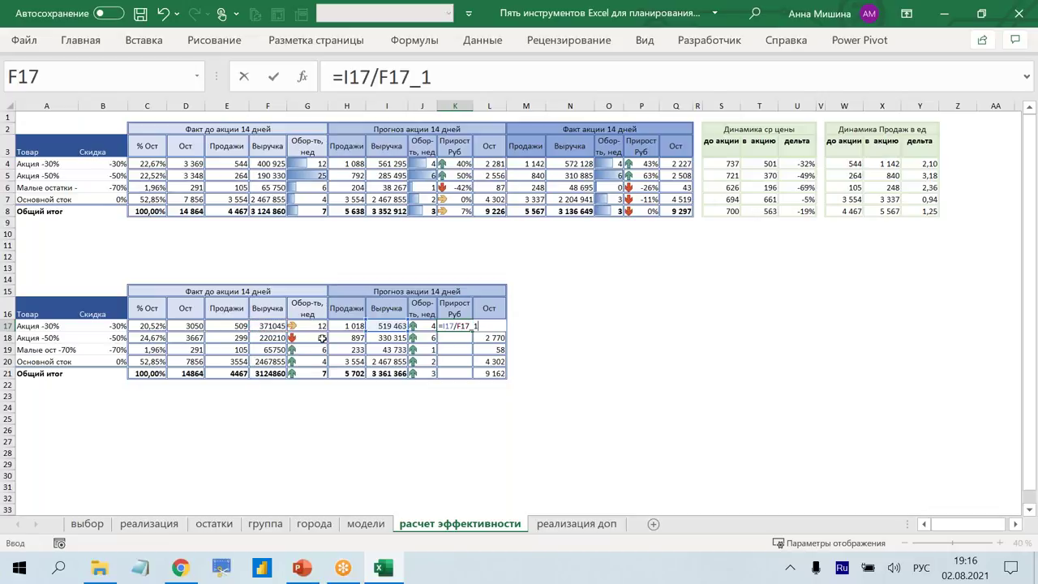
key("BackSpace")
key("BackSpace")
type("1")
key("Return")
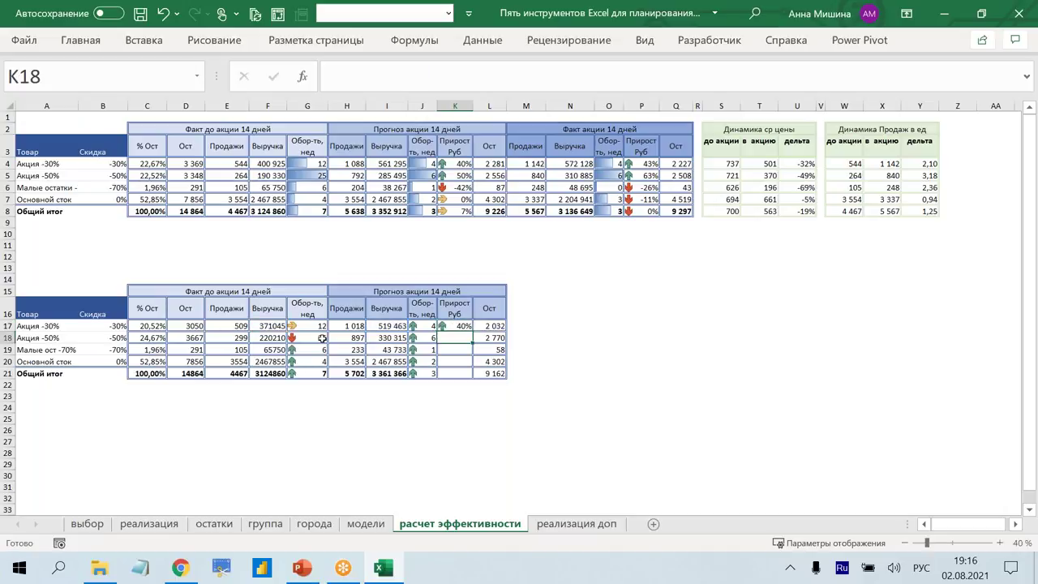
left_click(459, 324)
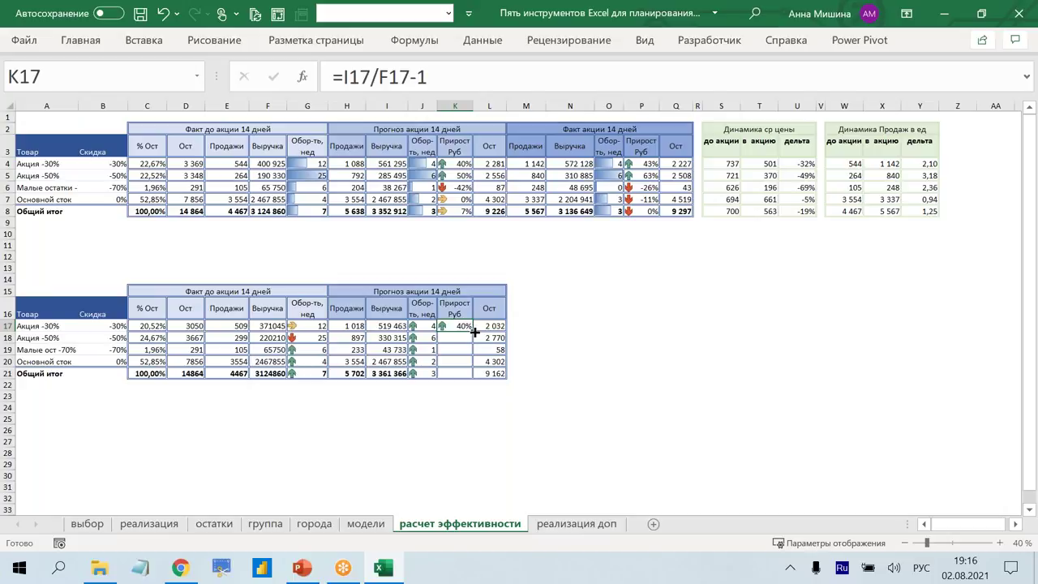
left_click_drag(474, 331, 470, 378)
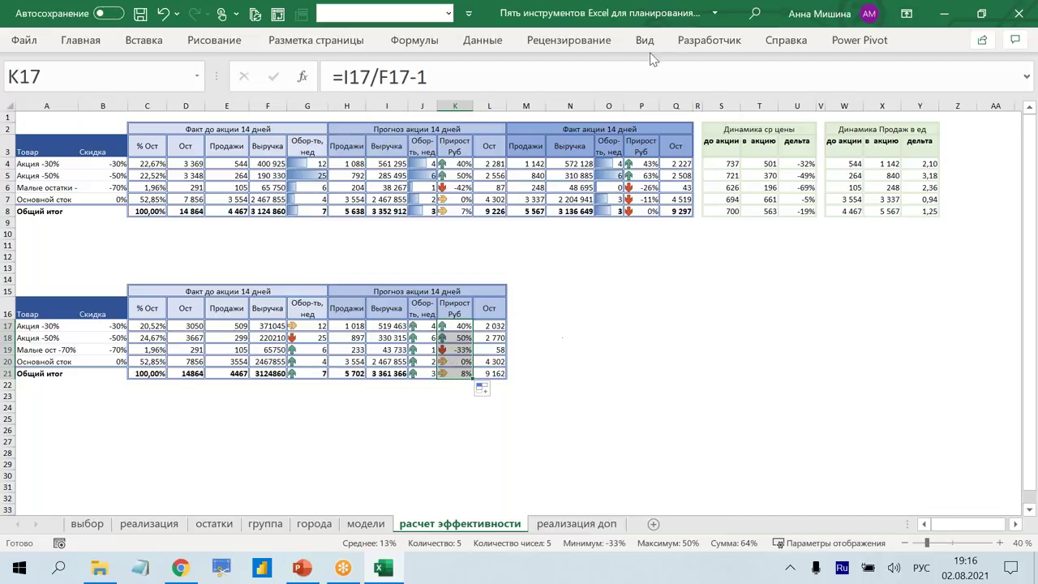
left_click(489, 41)
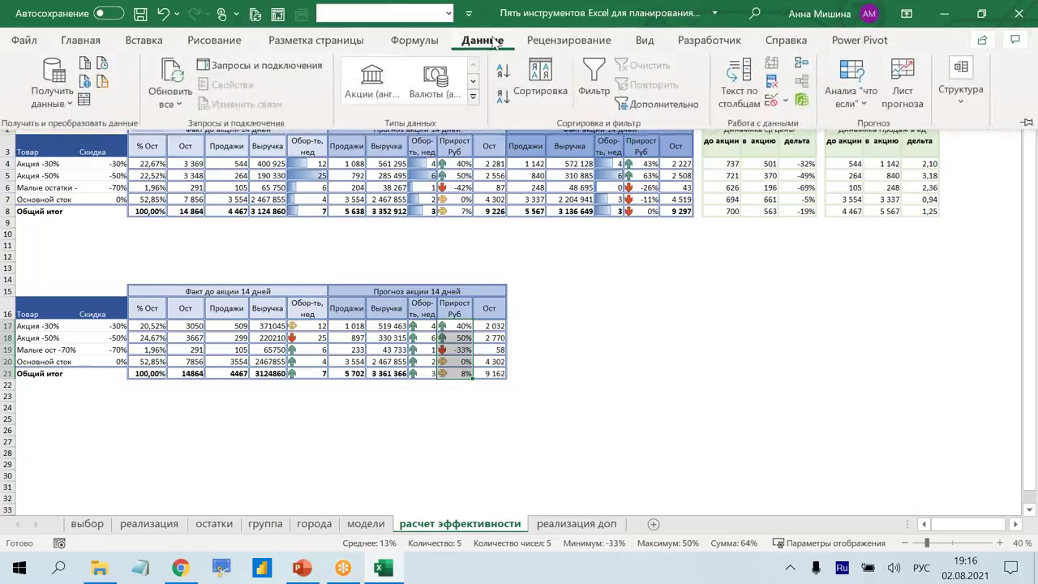
Clear the arrow icon conditional formatting rules from K17:K21.
left_click(82, 42)
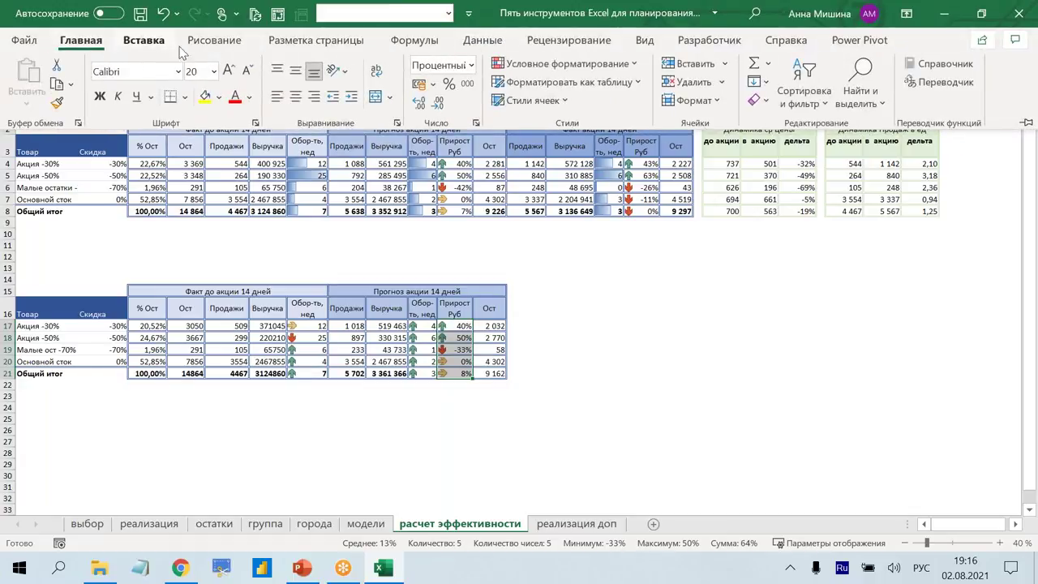
left_click(572, 68)
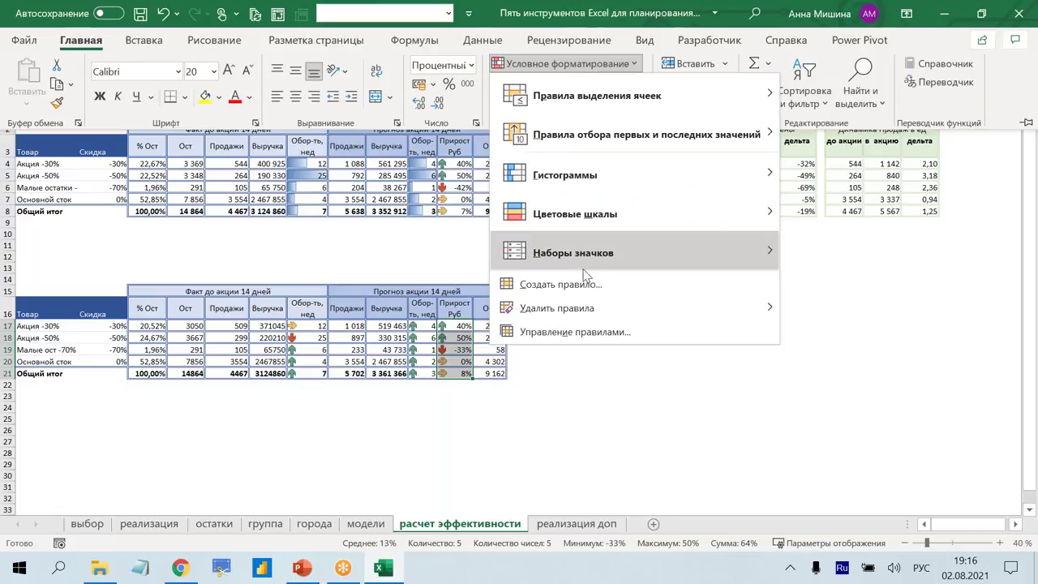
mouse_move(557, 308)
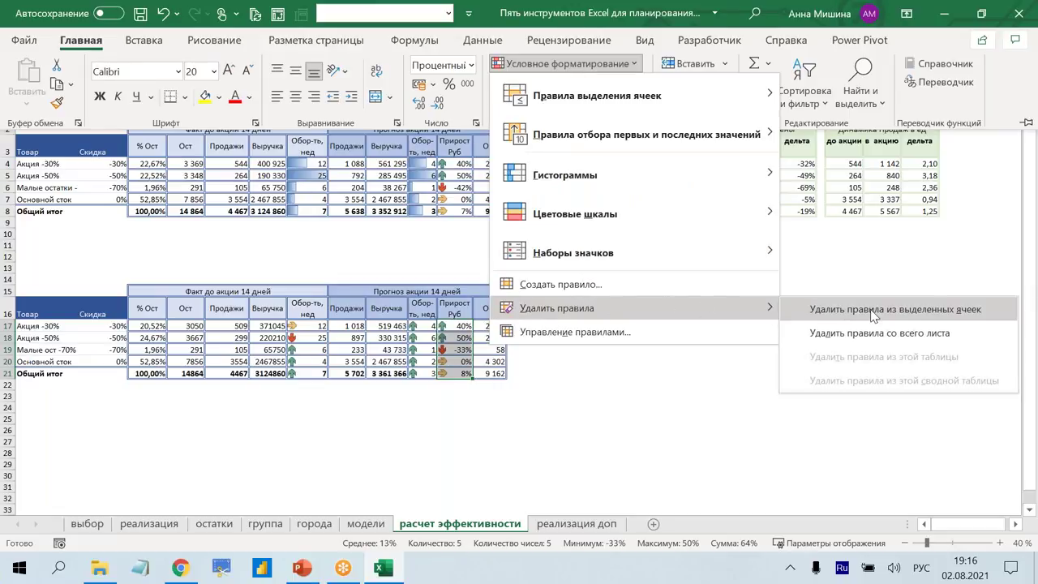
left_click(873, 310)
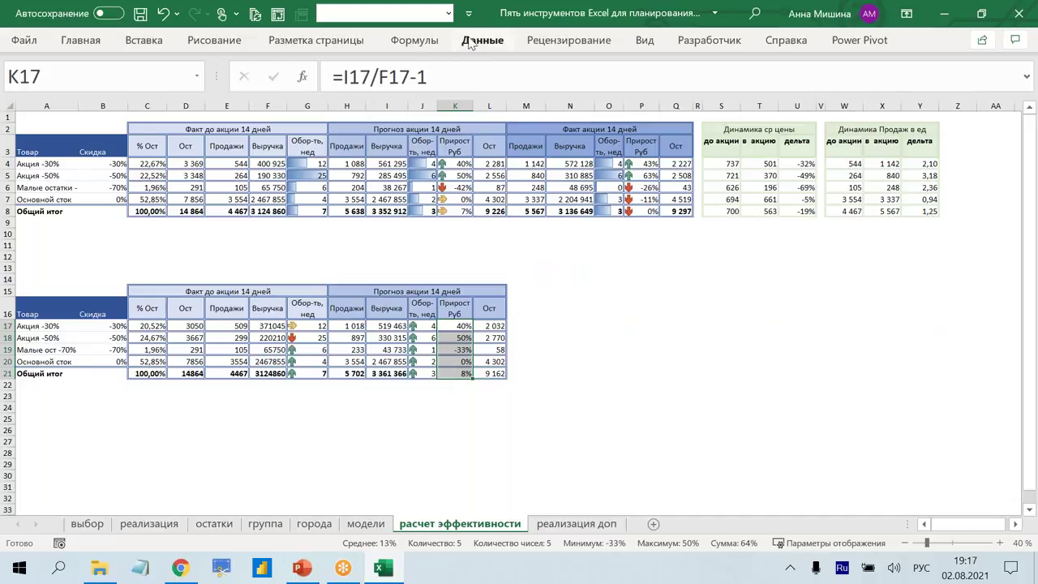
Apply green gradient data bars to the Прирост Руб values K17:K21.
left_click(81, 40)
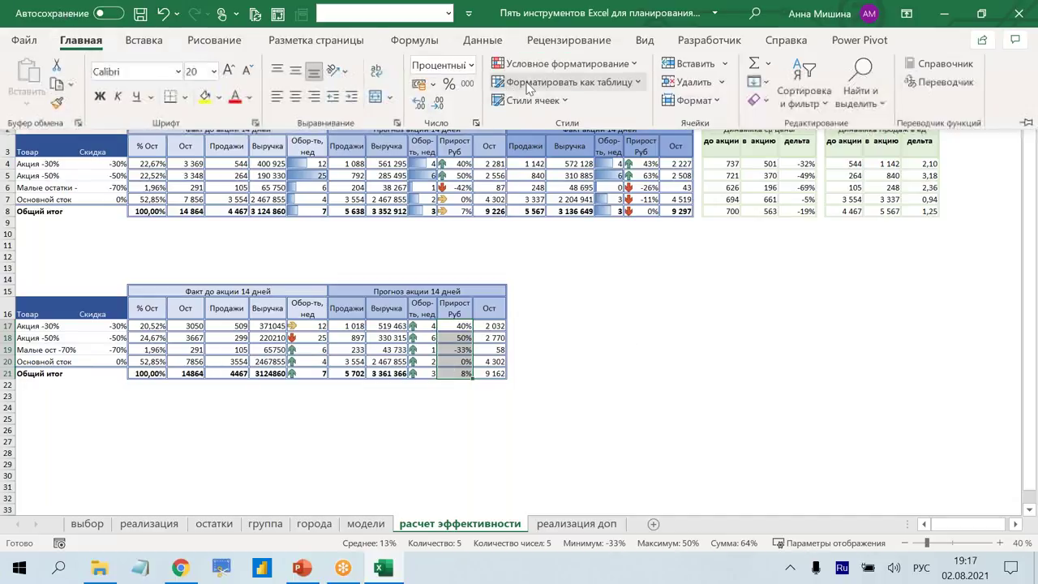
left_click(551, 63)
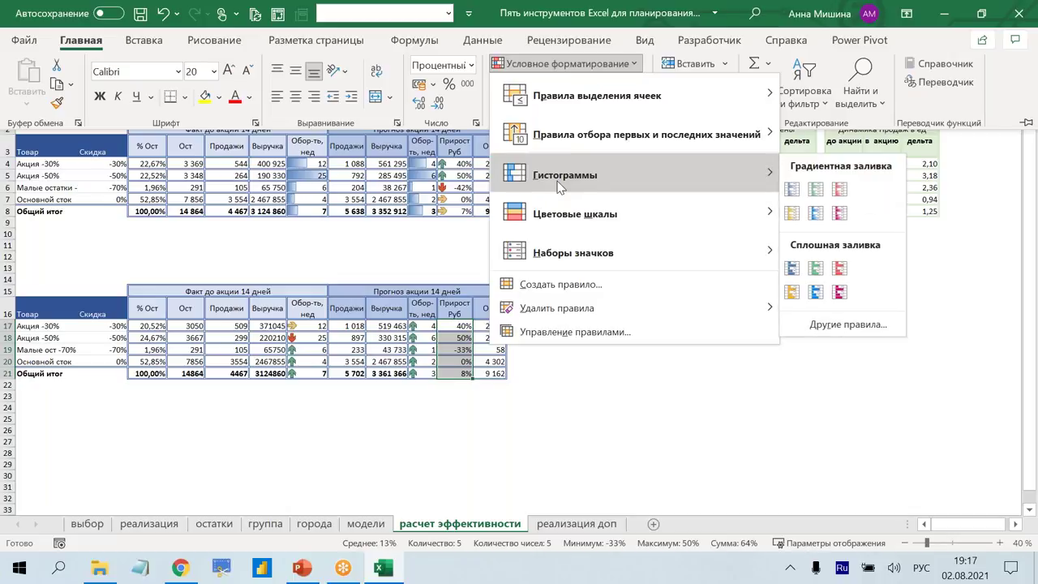
left_click(815, 189)
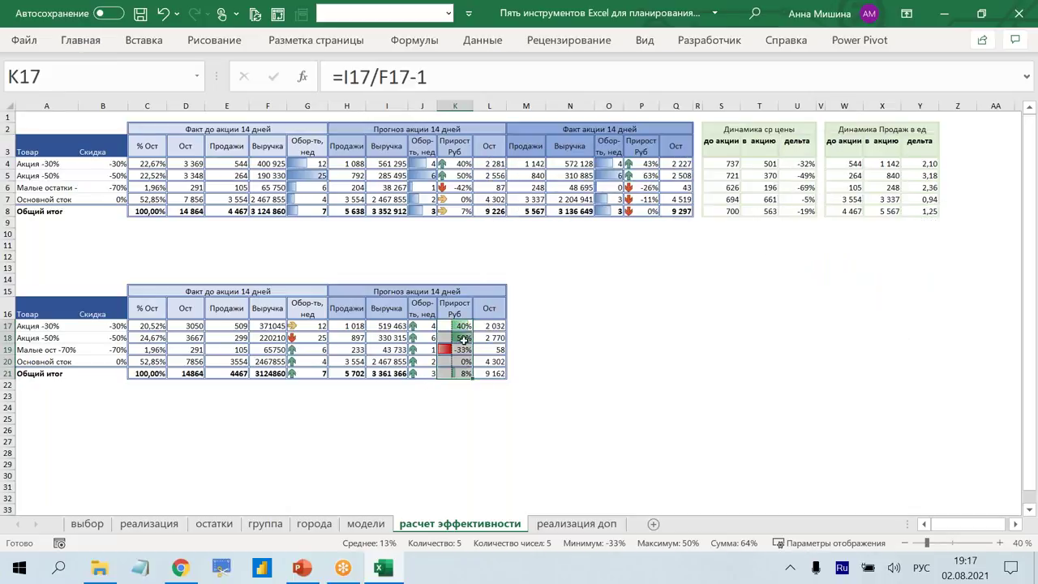
left_click_drag(462, 326, 465, 337)
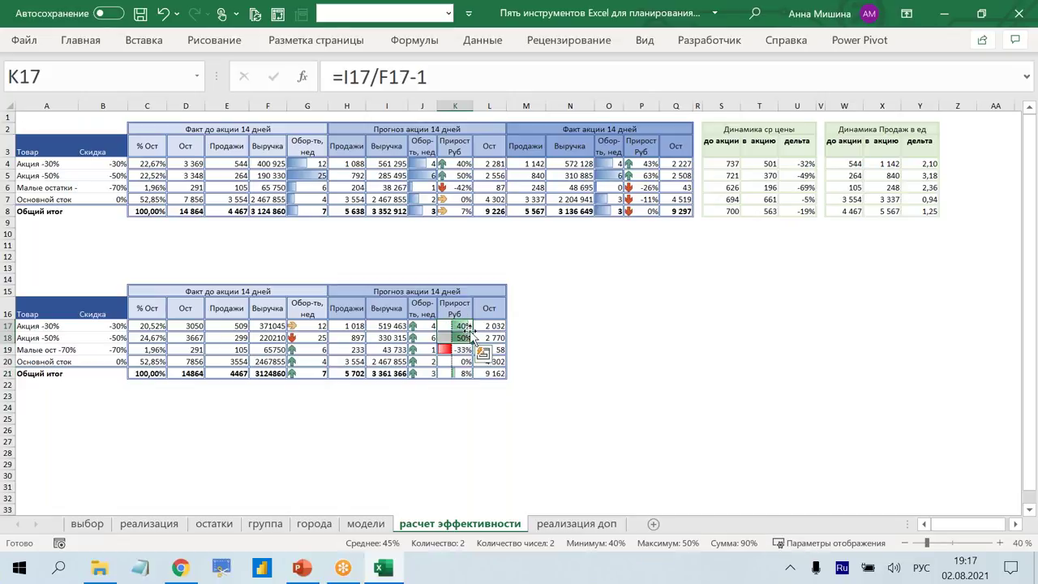
left_click_drag(466, 349, 49, 349)
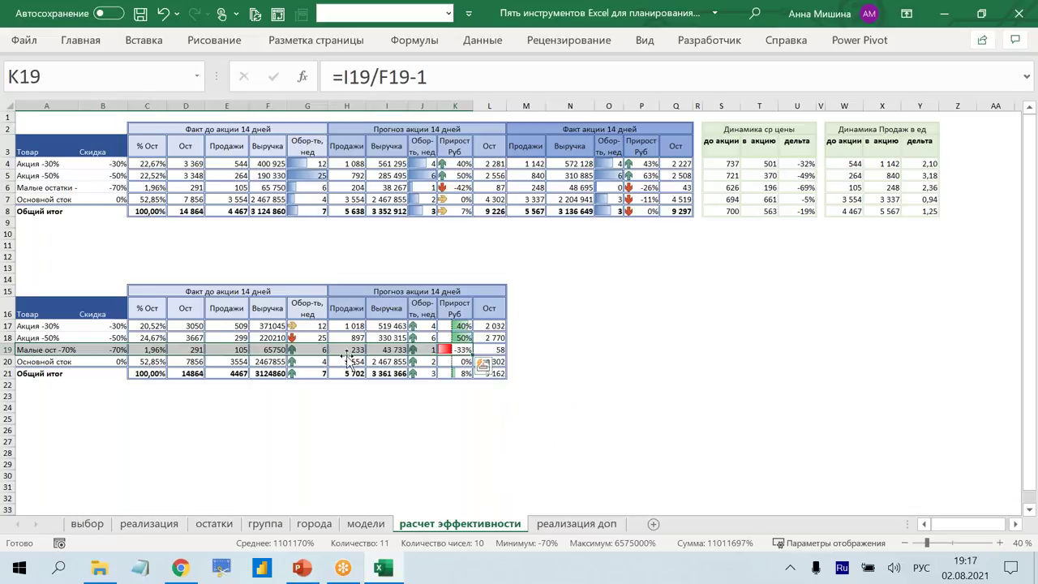
Check B19 and H19, then show slide 11 'Формирование предложений на распродажу' in PowerPoint.
left_click(86, 349)
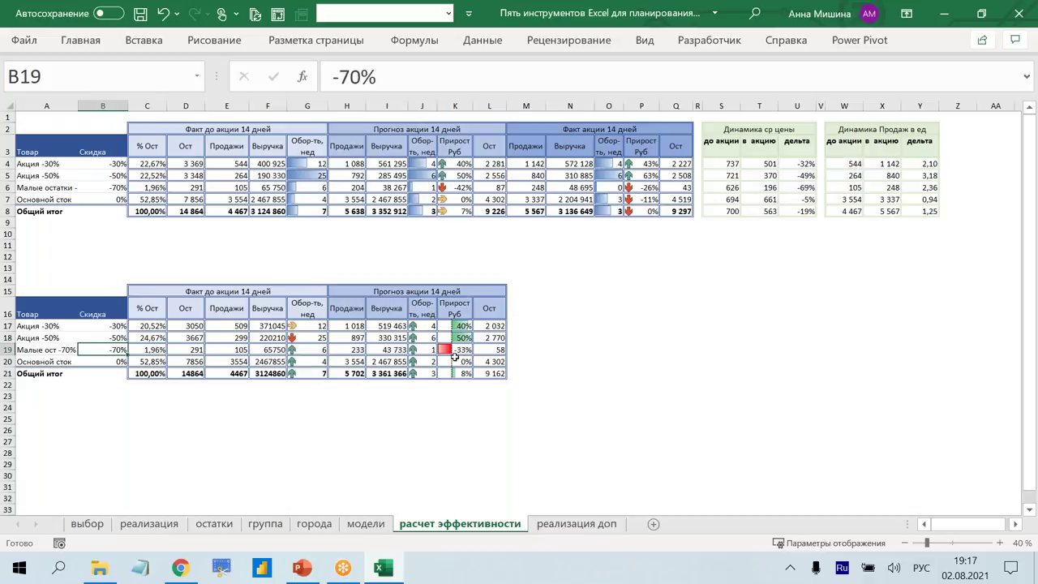
left_click(339, 350)
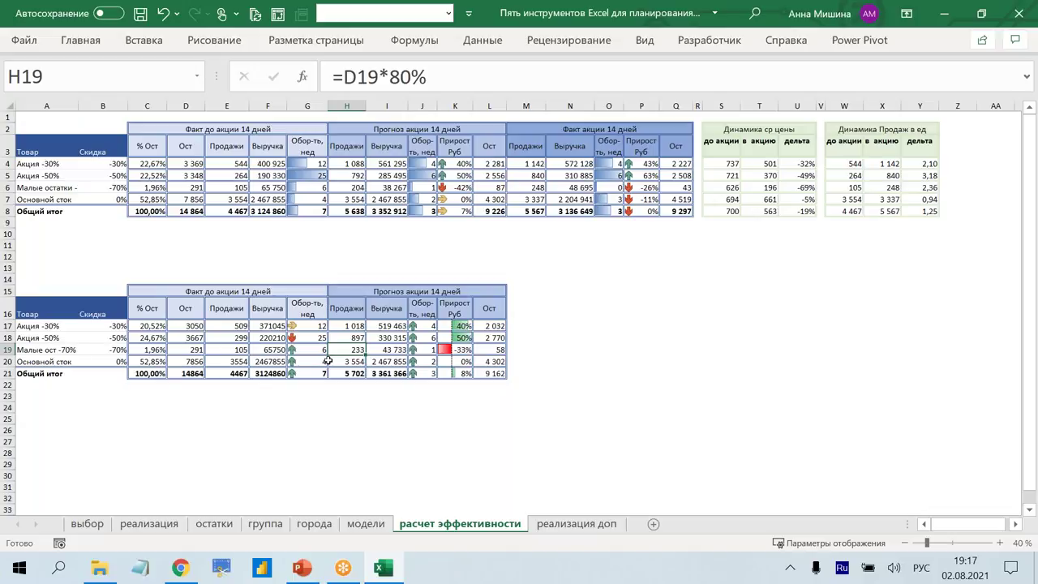
left_click(302, 568)
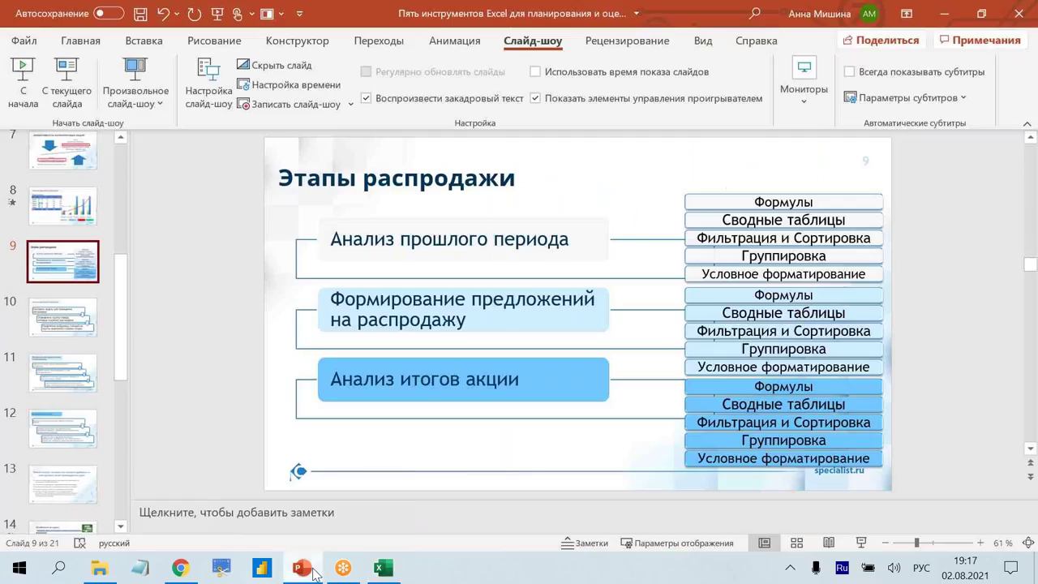
left_click(67, 379)
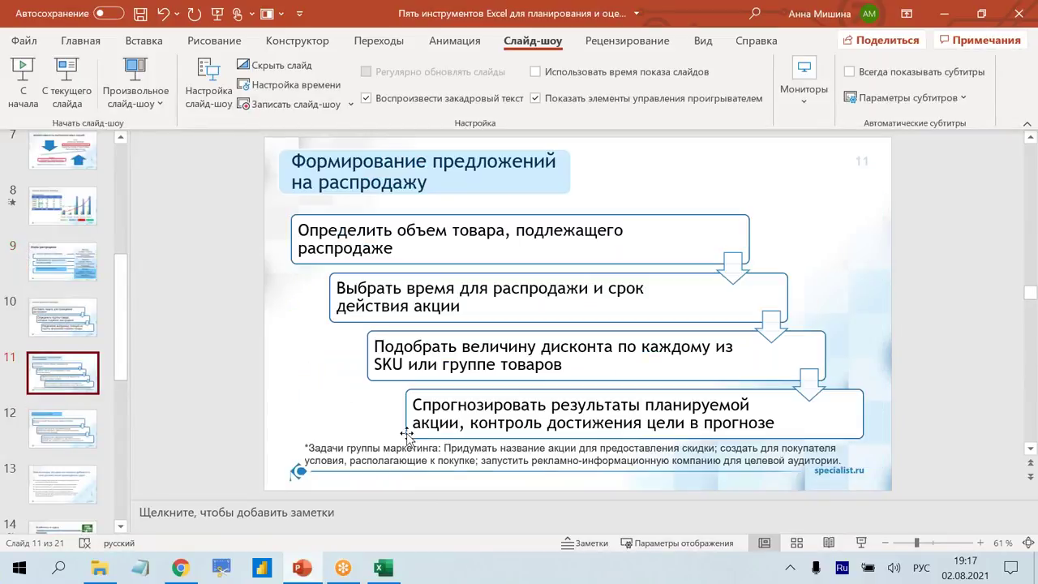
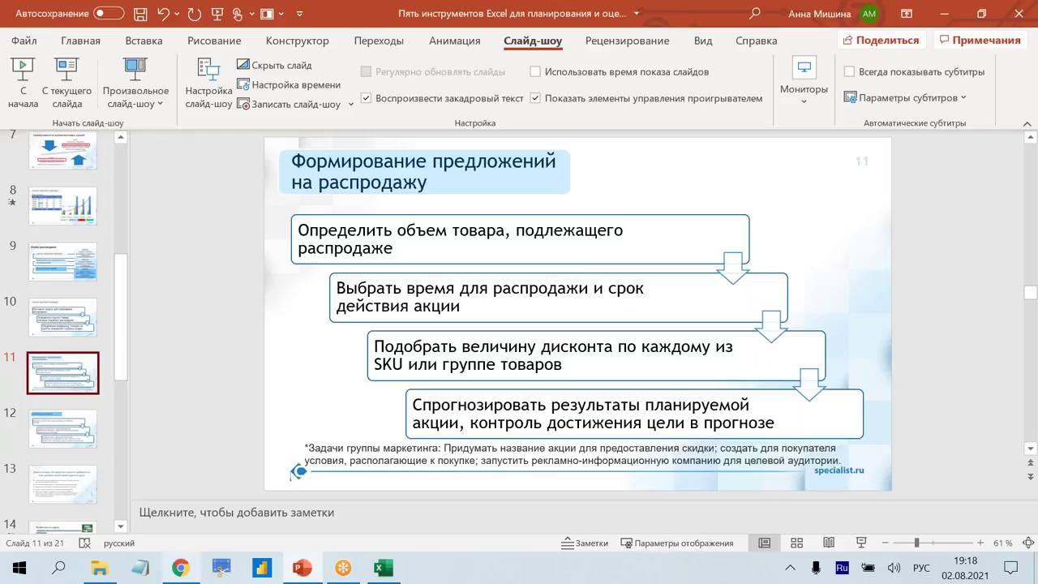
Switch from PowerPoint to the Excel workbook on the расчет эффективности sheet.
left_click(381, 569)
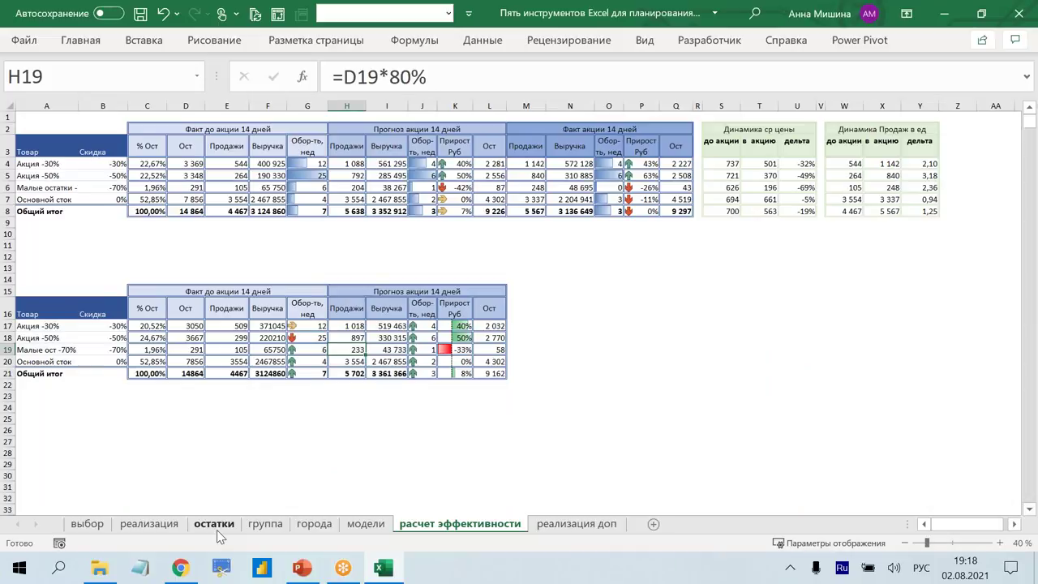
On the остатки sheet, color the calendar date 02 red and clear the ДО cell S2.
left_click(217, 530)
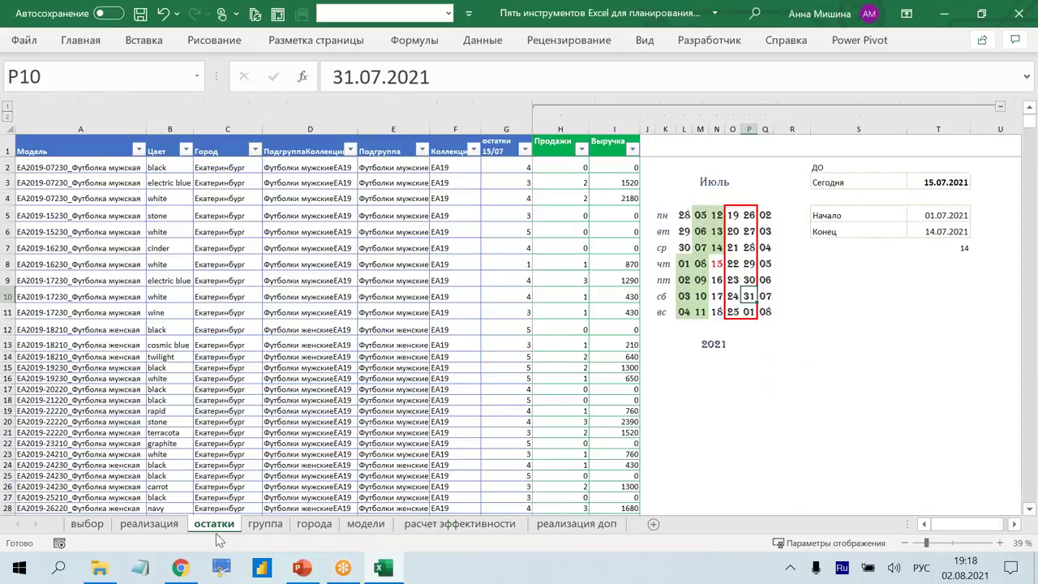
left_click(717, 265)
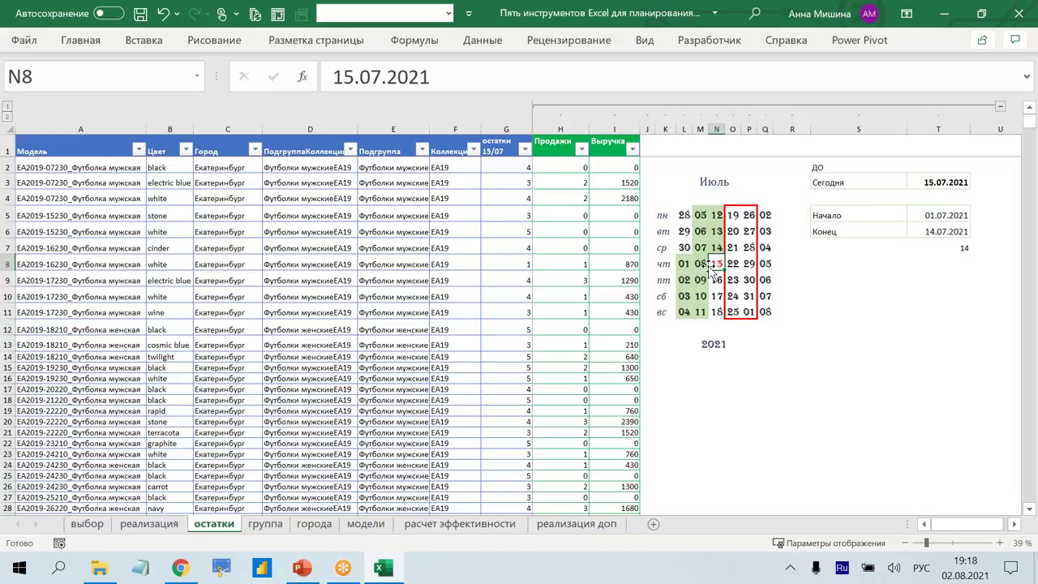
left_click(768, 214)
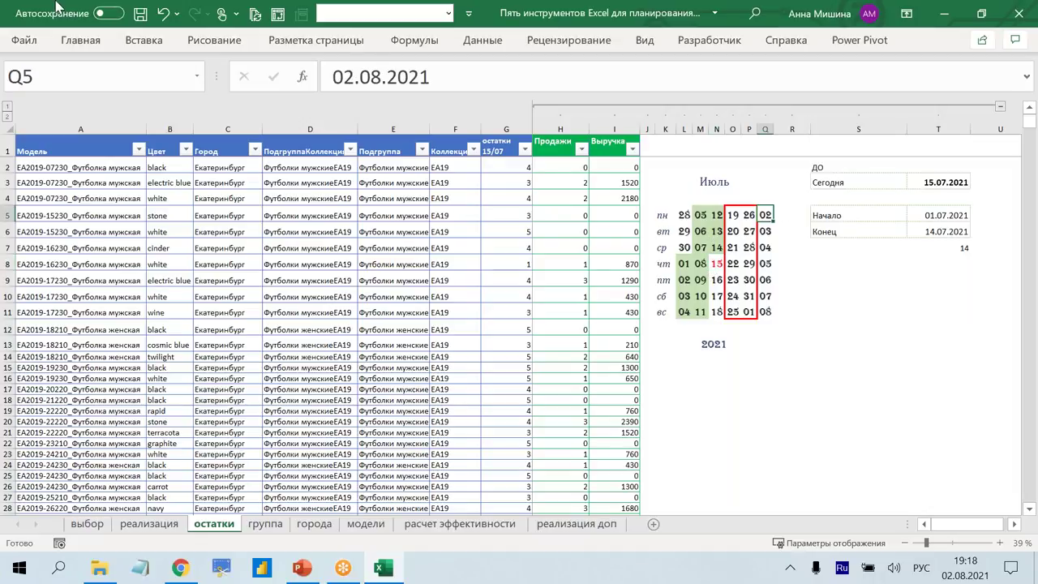
left_click(77, 43)
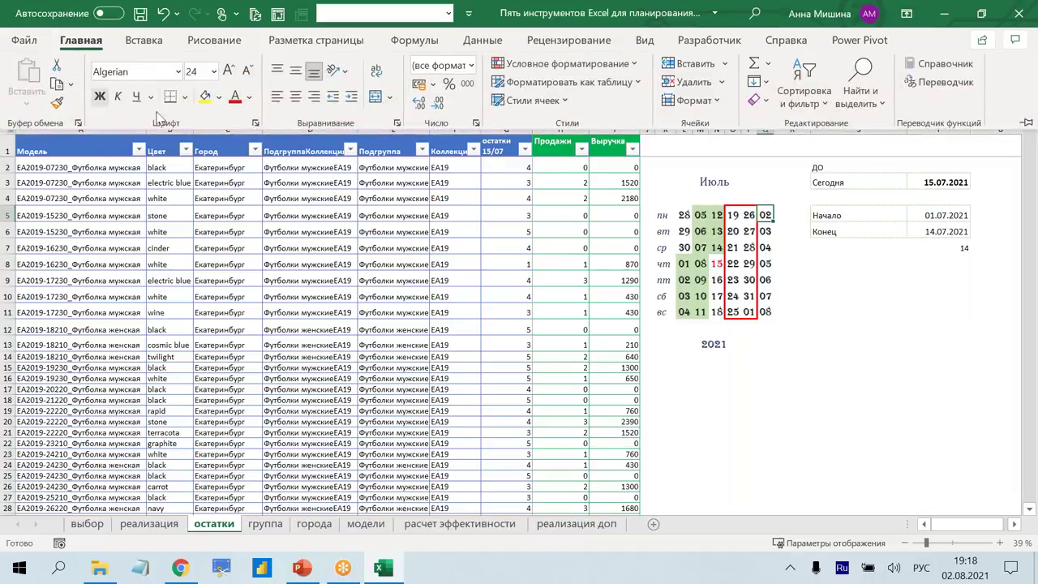
left_click(234, 96)
left_click(849, 168)
left_click(849, 168)
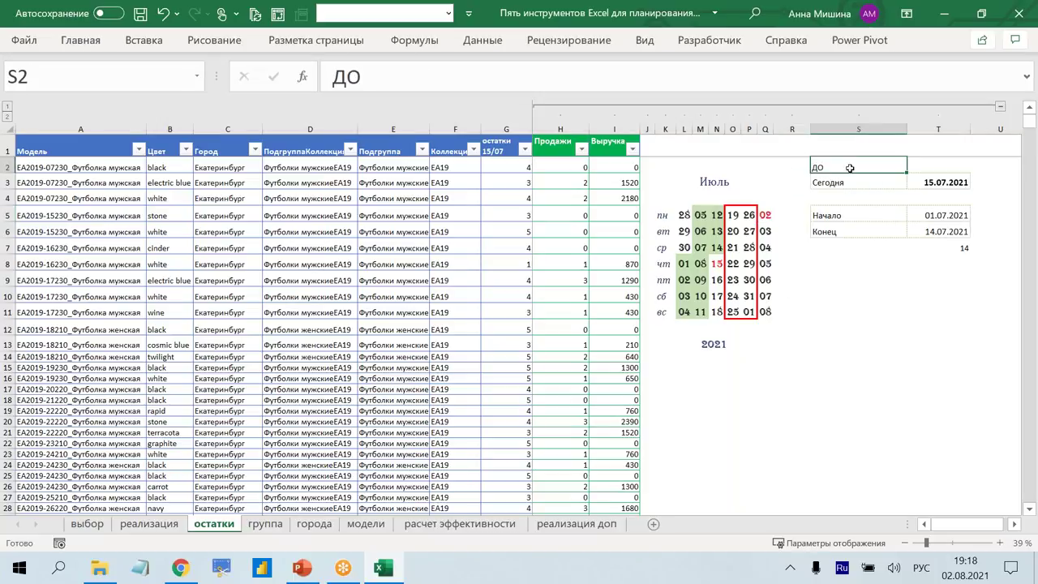
key("Delete")
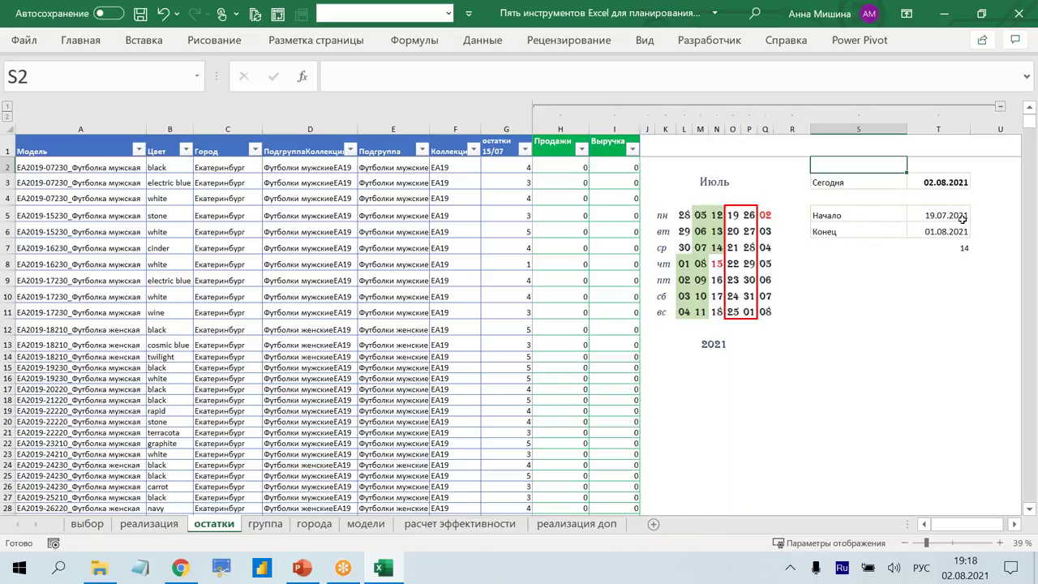
Check the period date formulas in T5 and T6 and the revenue formulas in I2 and I9.
left_click(944, 216)
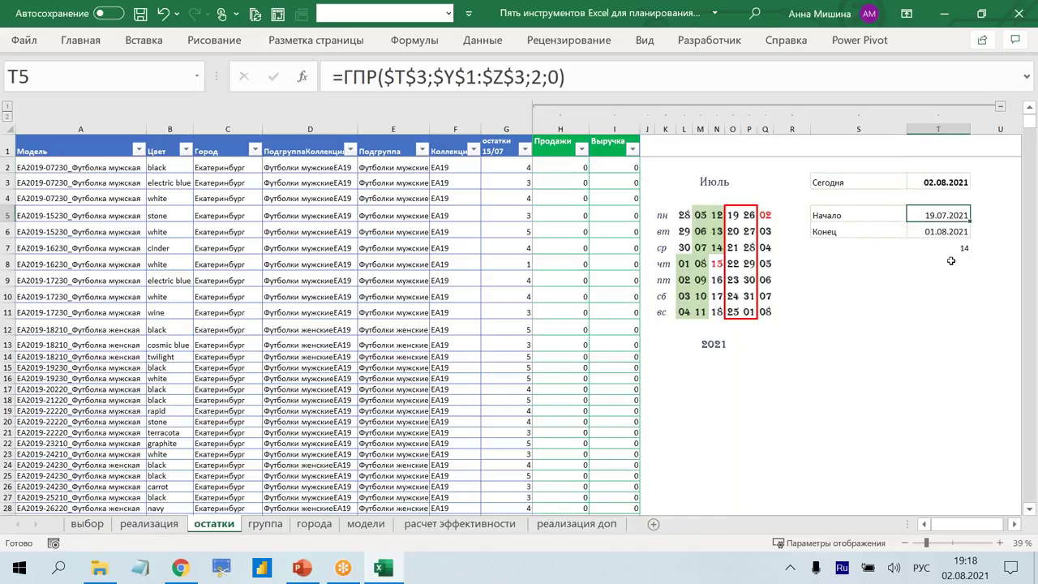
left_click(944, 233)
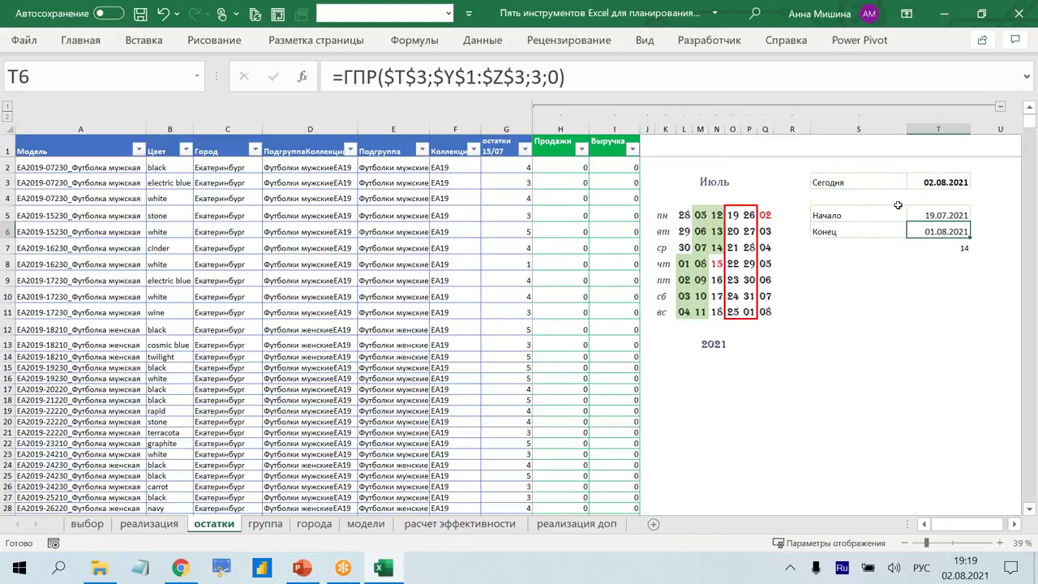
left_click(616, 169)
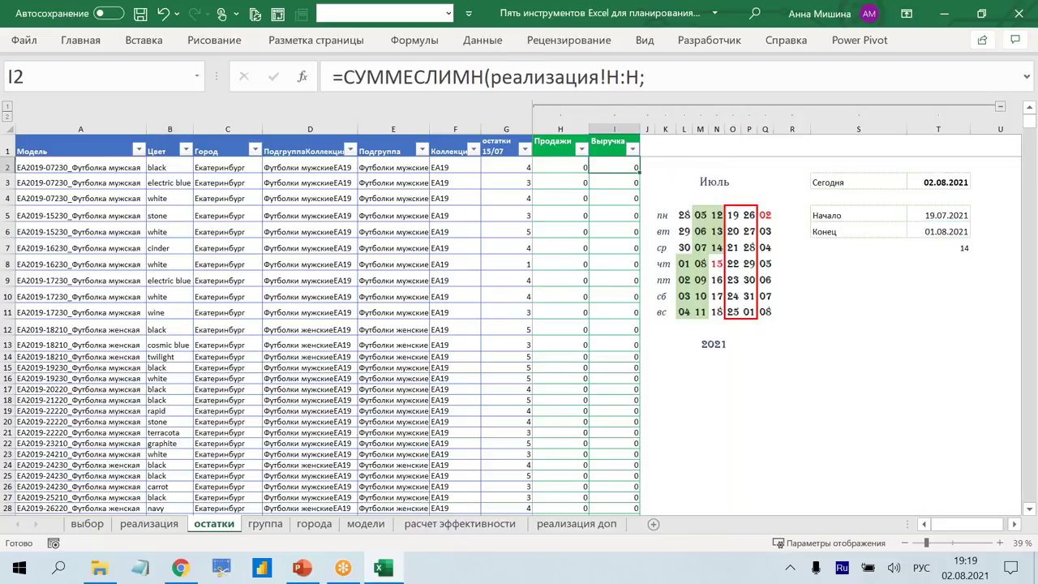
left_click(652, 75)
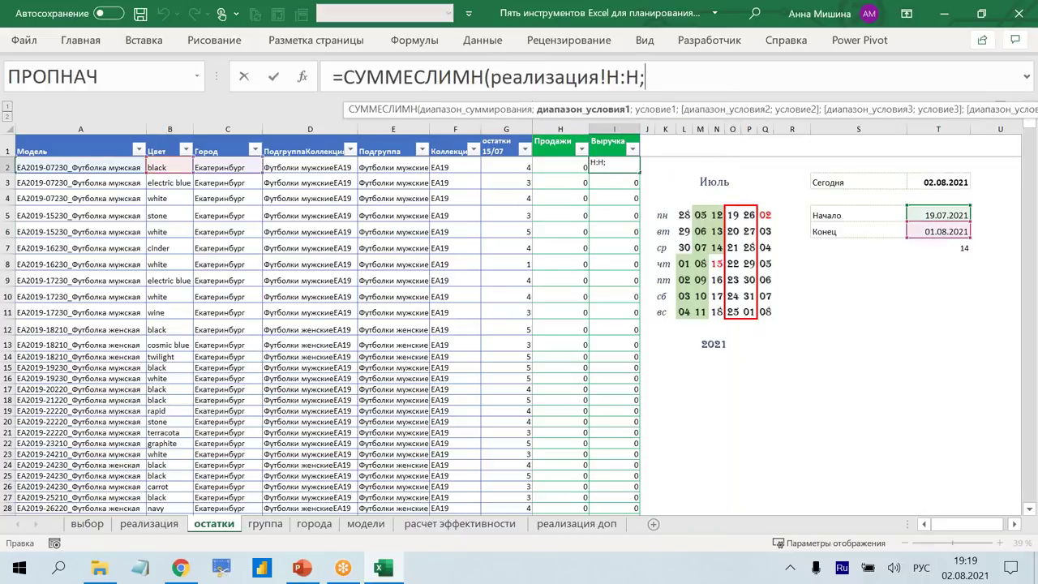
key("Escape")
left_click(572, 230)
left_click(606, 284)
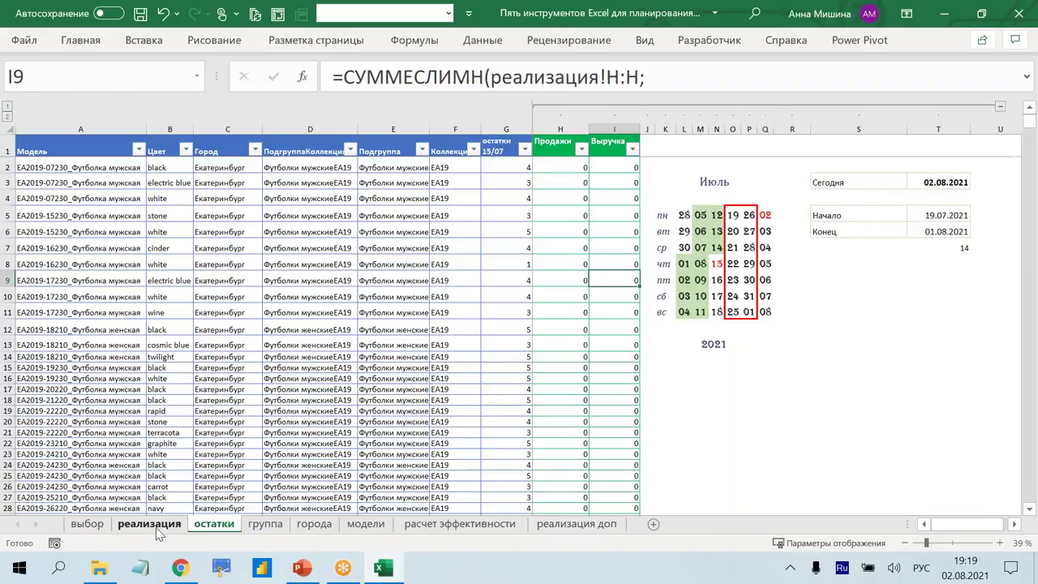
Review the July dates in the реализация sheet's Дата filter.
left_click(158, 528)
left_click(583, 123)
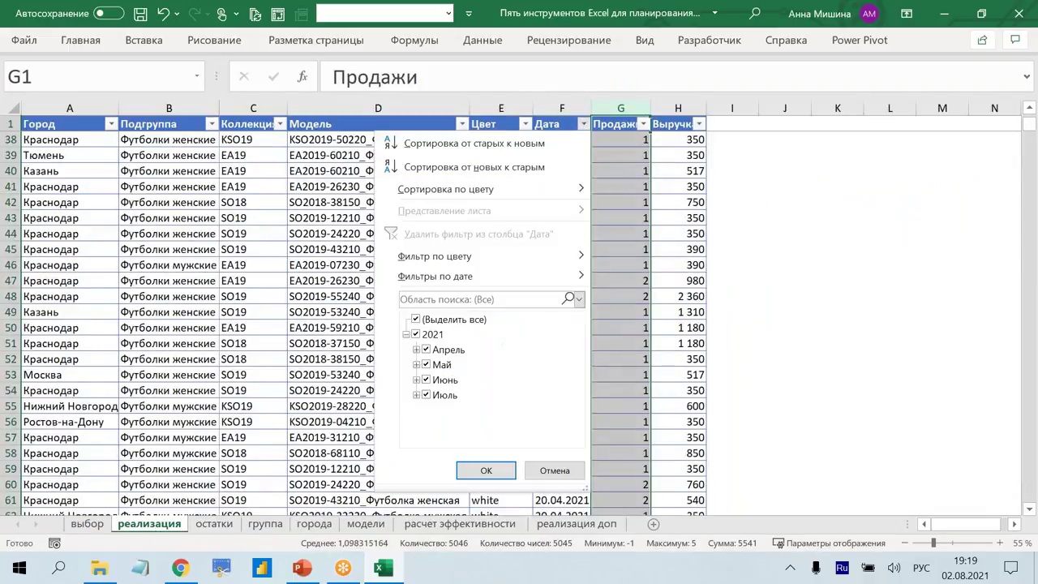
left_click(416, 395)
scroll(471, 405, "down", 5)
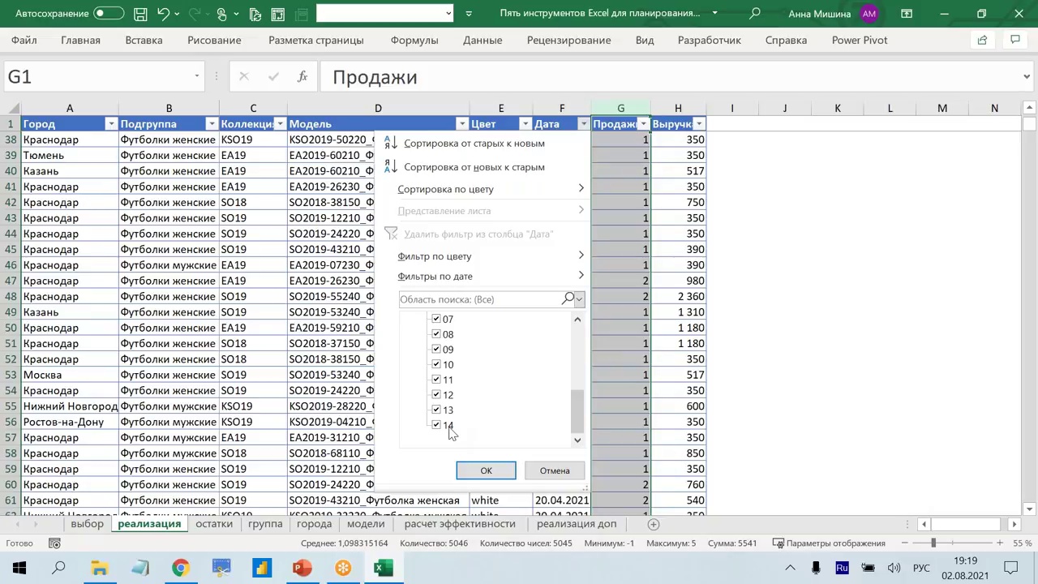
left_click(555, 470)
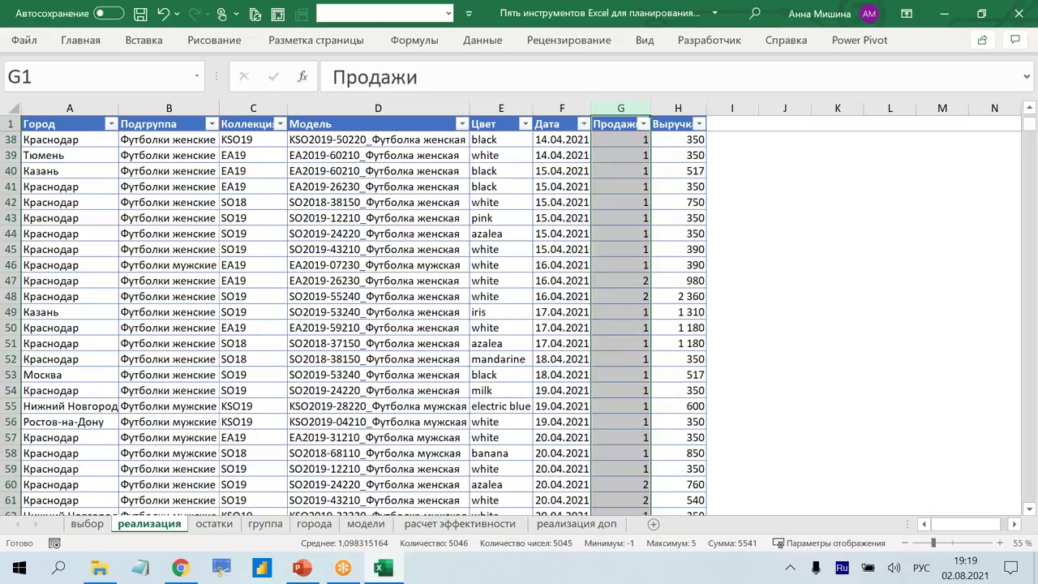
left_click(416, 296)
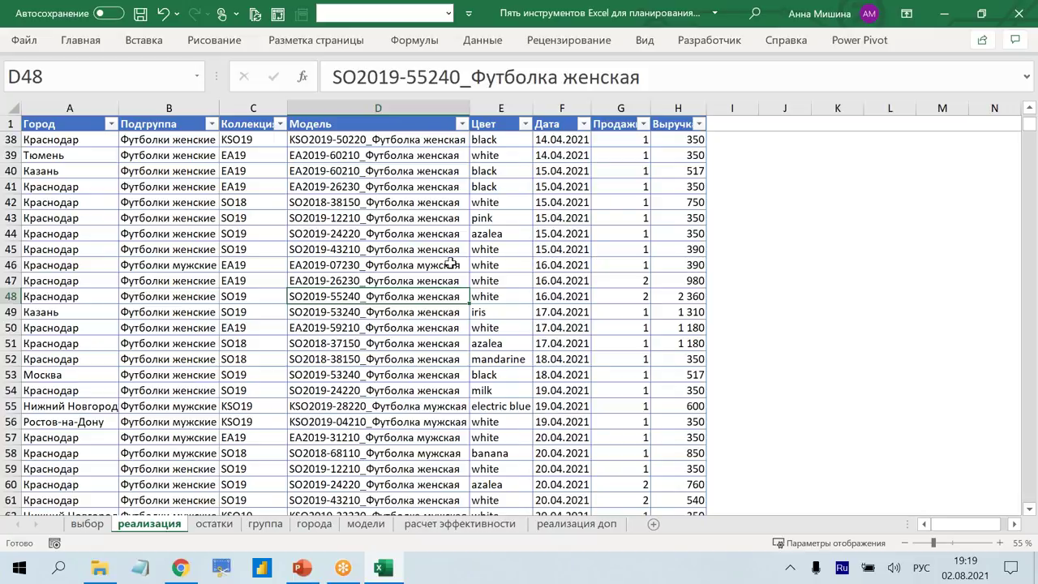
Copy the Таблица2 data rows from the реализация доп sheet.
left_click(577, 523)
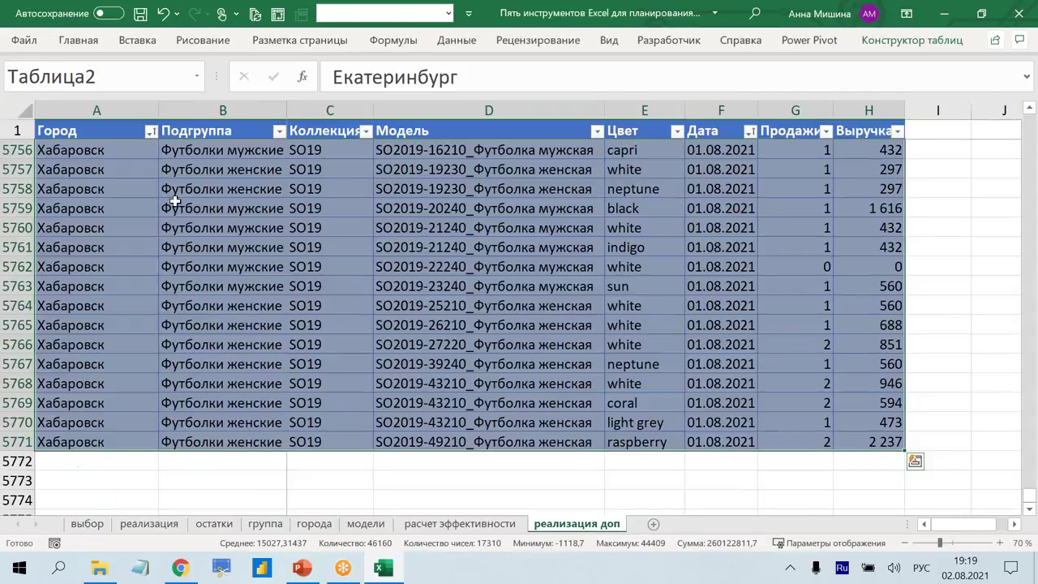
left_click(147, 250)
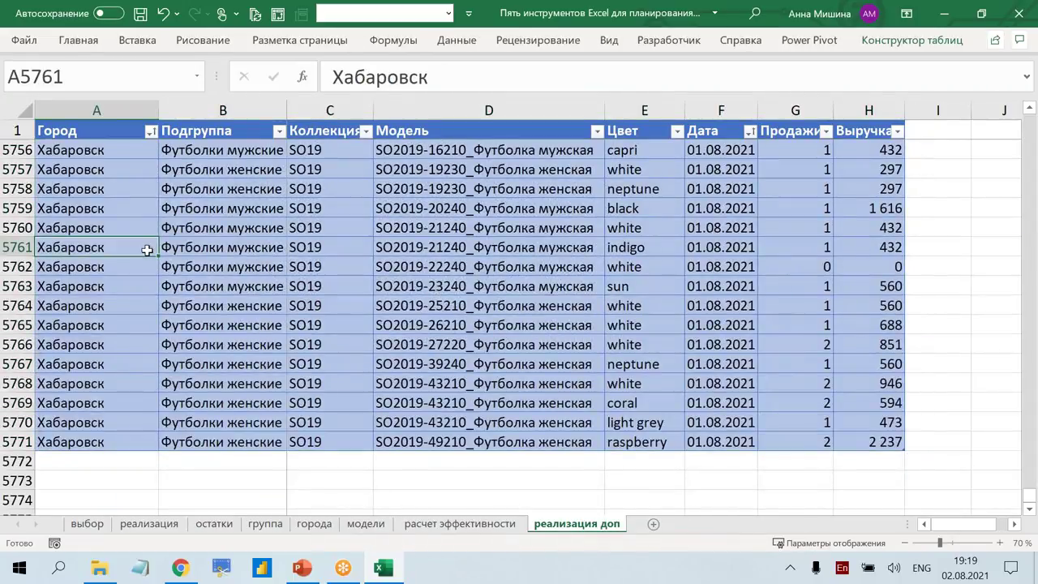
left_click(873, 441)
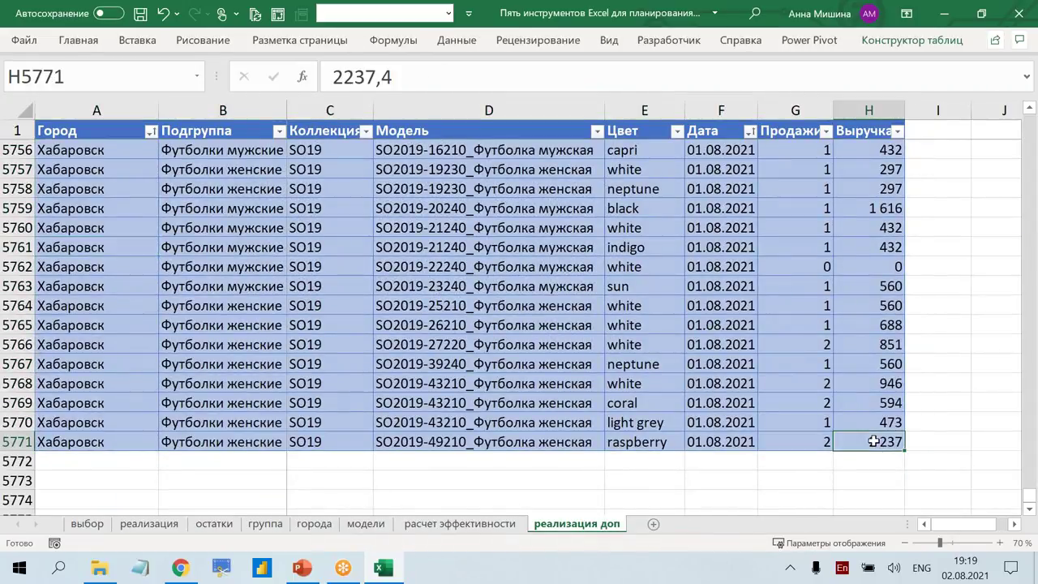
key("ctrl+shift+Up")
scroll(873, 441, "up", 1)
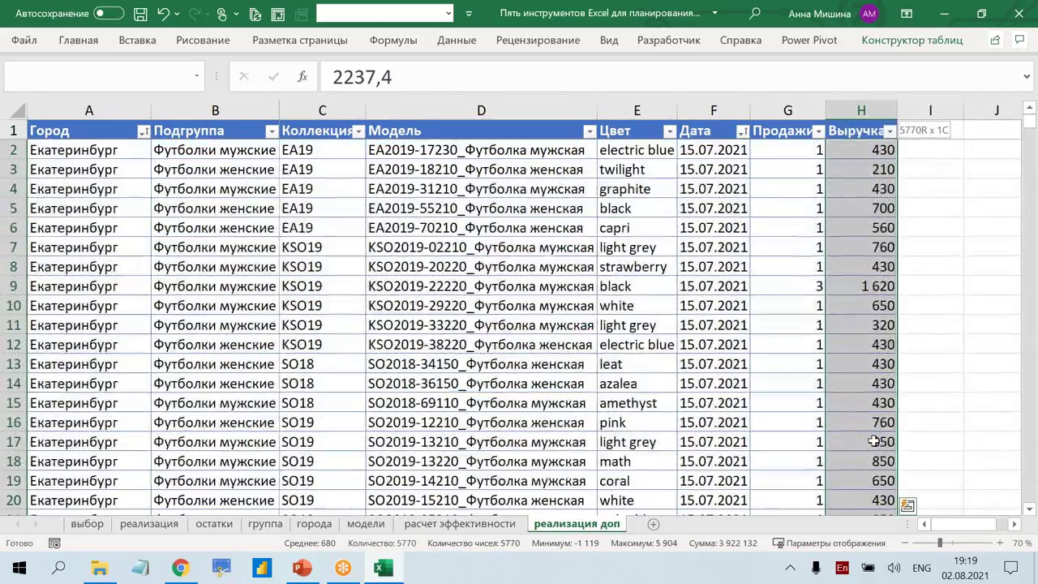
key("ctrl+shift+Left")
key("ctrl+c")
key("ctrl+q")
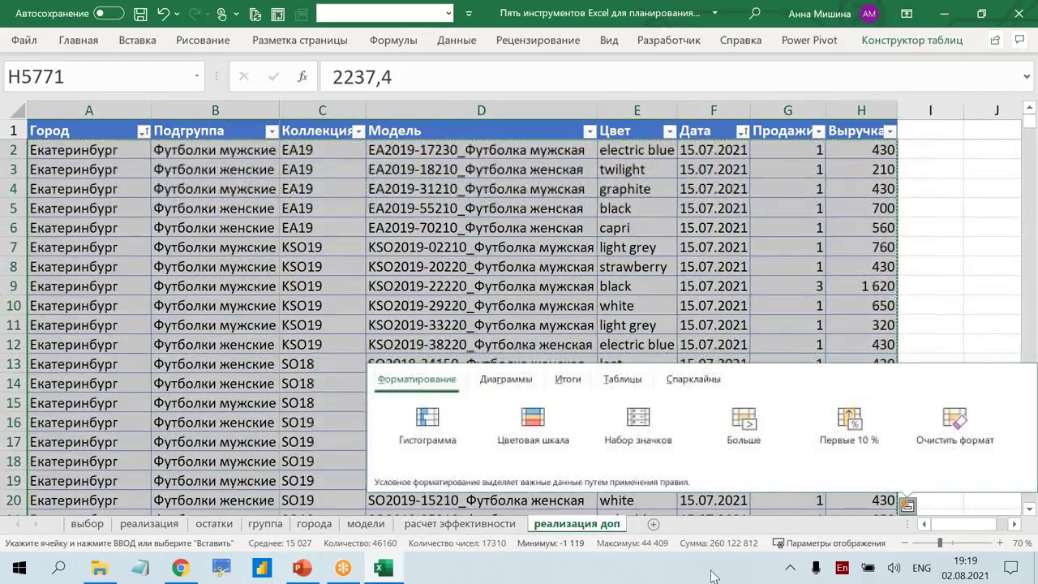
Paste the copied rows into реализация below the last row, at A5047.
left_click(130, 523)
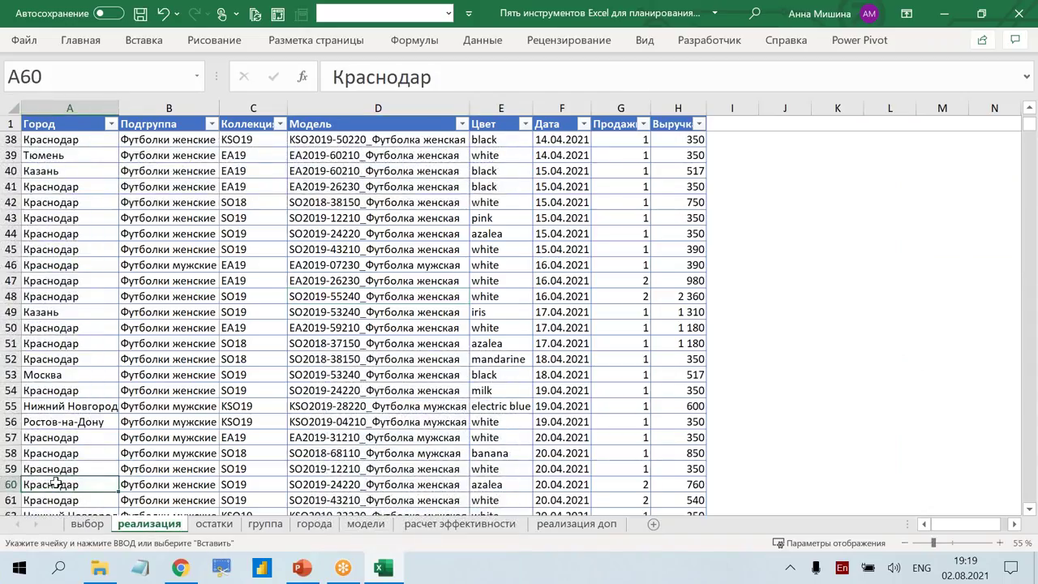
key("ctrl+shift+Down")
left_click(58, 423)
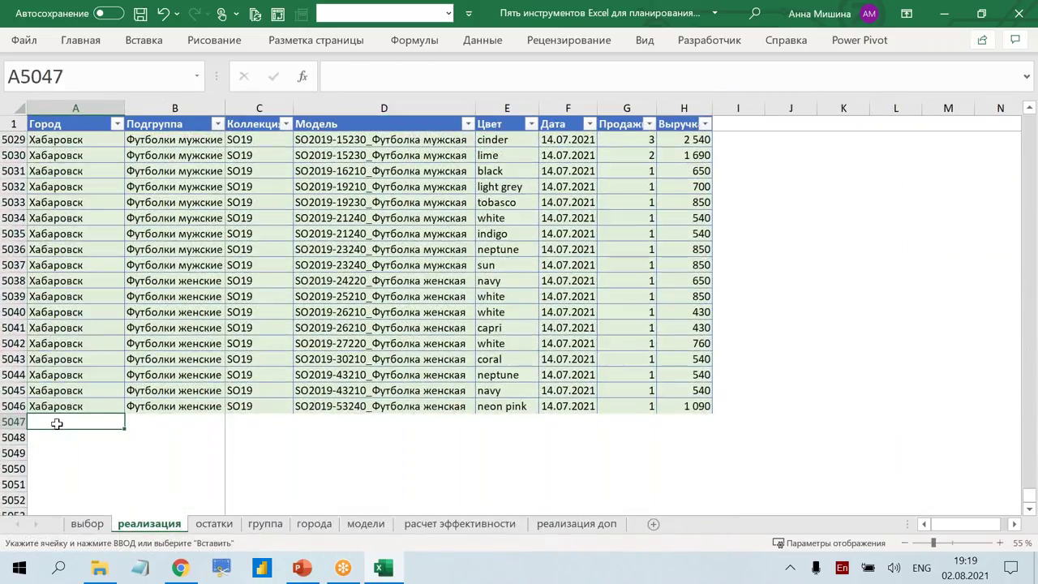
key("ctrl+v")
scroll(503, 469, "down", 1)
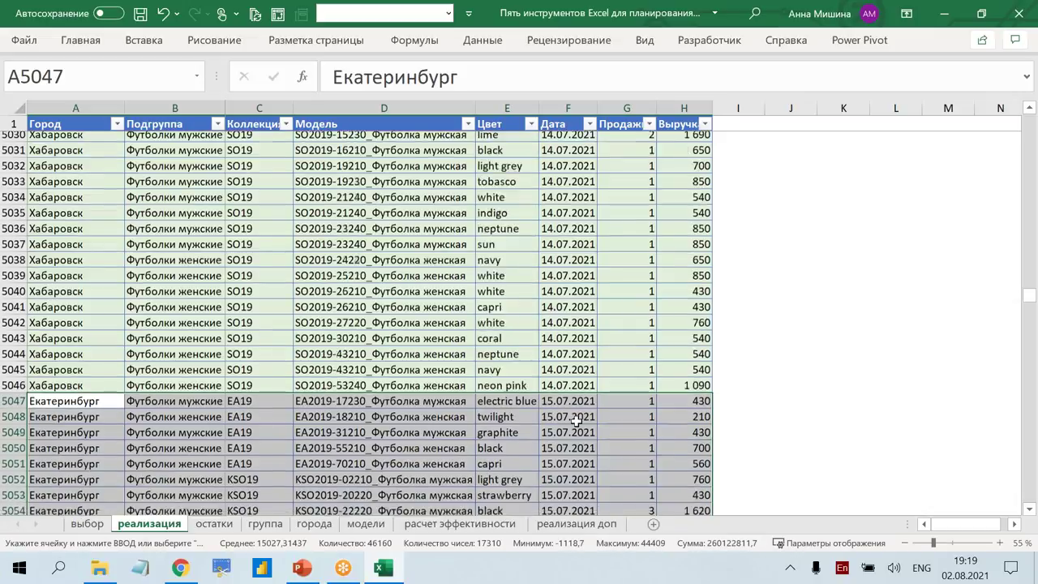
scroll(518, 454, "down", 6)
scroll(551, 438, "down", 10)
scroll(580, 418, "down", 6)
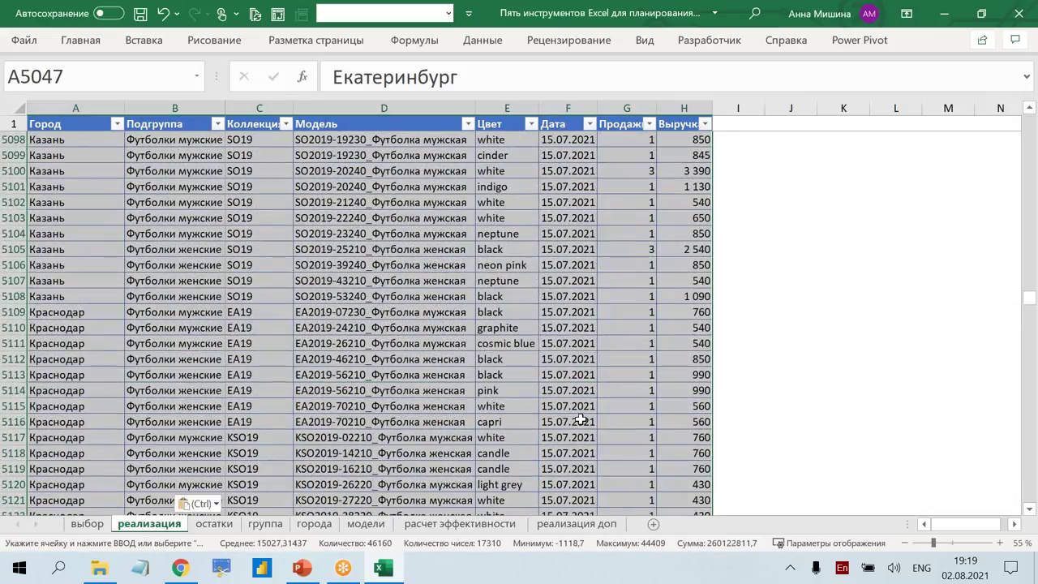
Verify the pasted August dates and confirm остатки now shows non-zero Продажи.
left_click(590, 134)
left_click(590, 124)
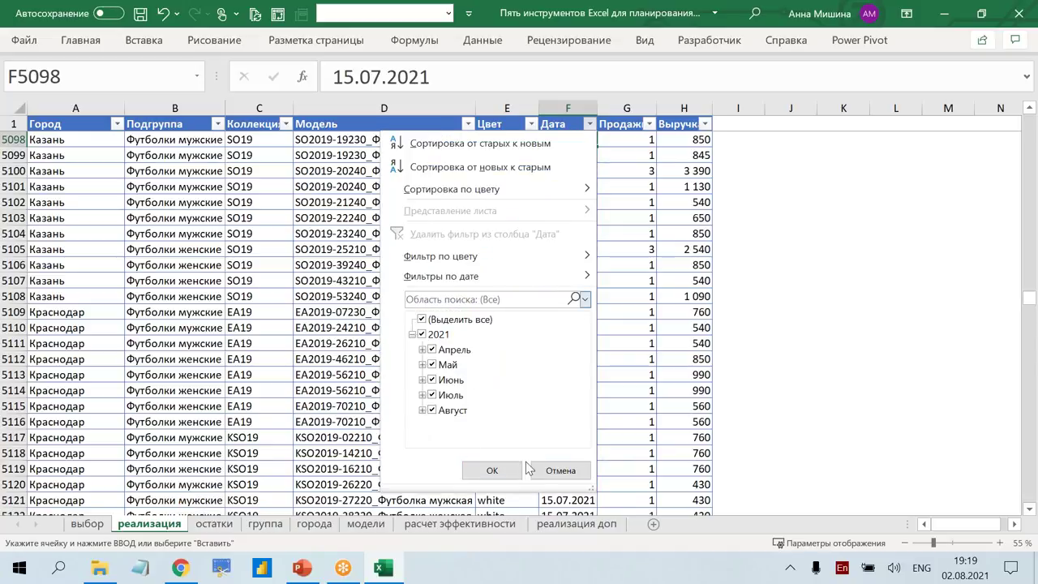
left_click(208, 527)
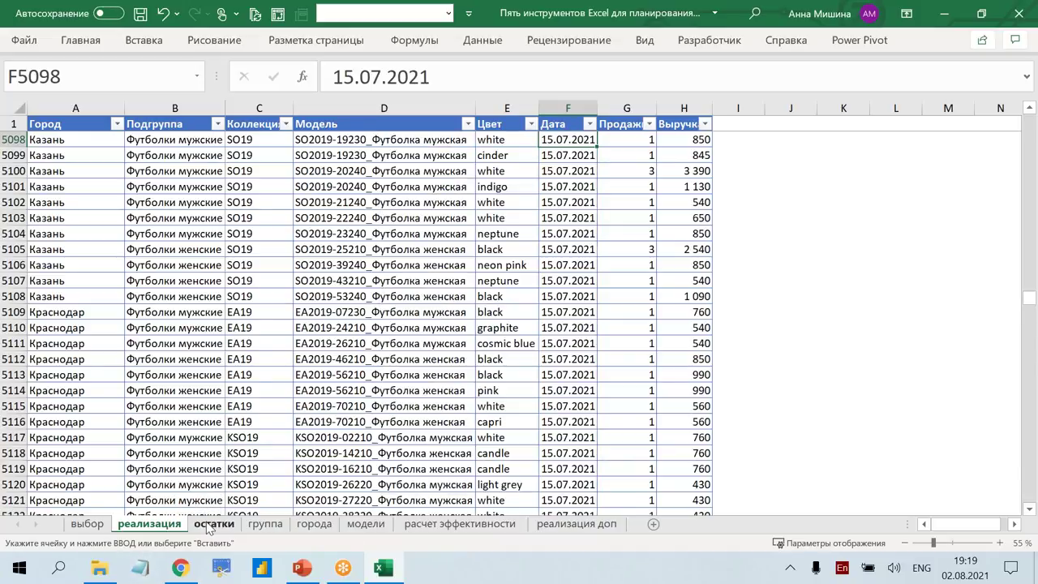
left_click(209, 527)
left_click(559, 130)
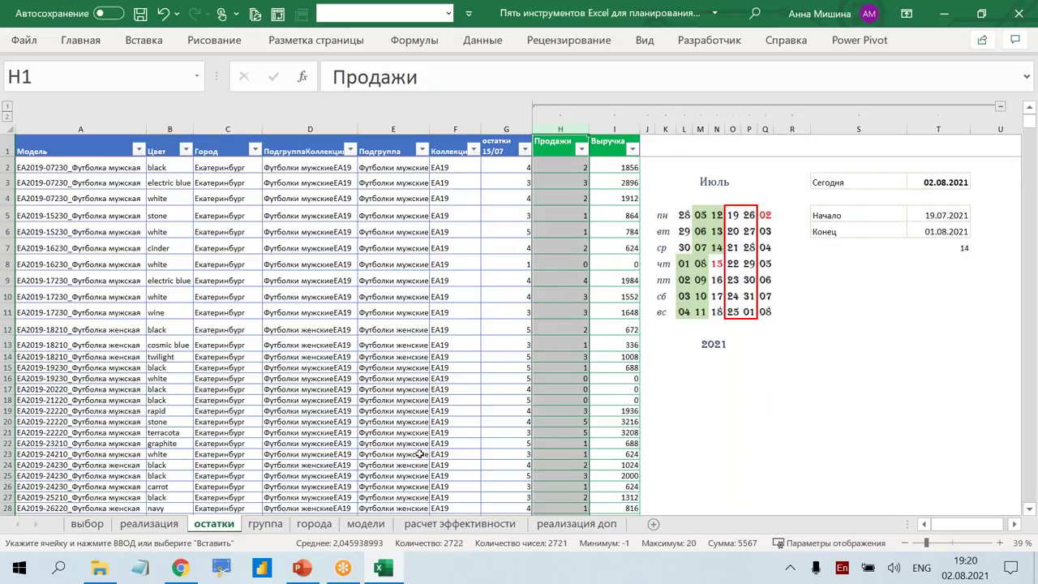
Review the остатки 15/07 column values on the остатки sheet.
left_click(365, 524)
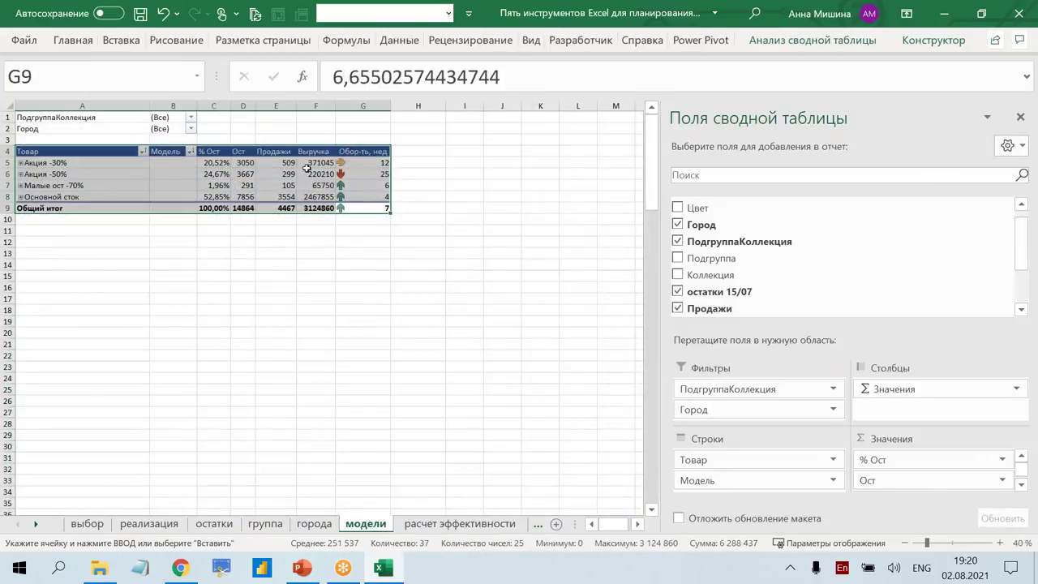
left_click(307, 168)
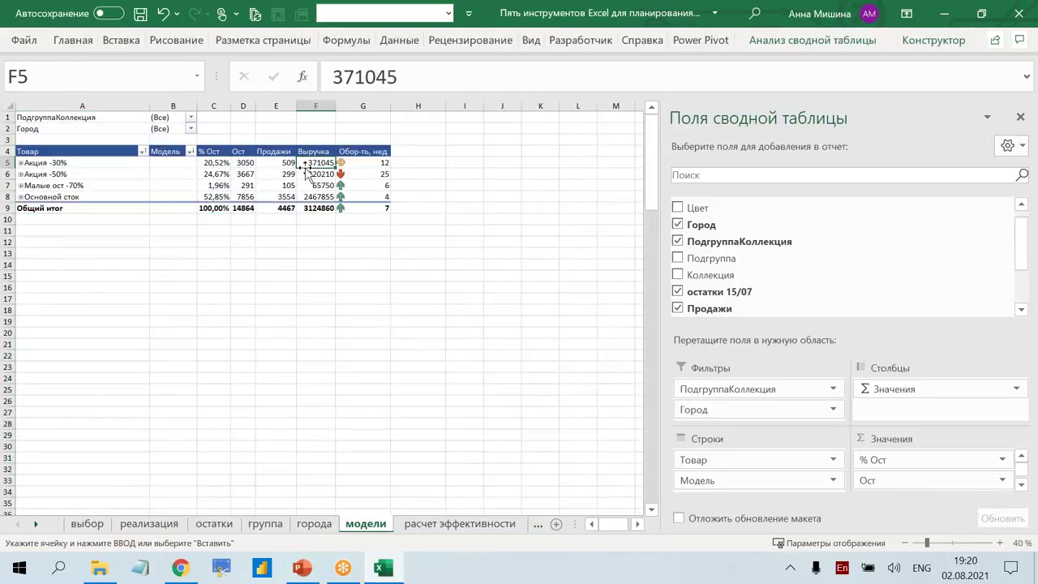
left_click(214, 524)
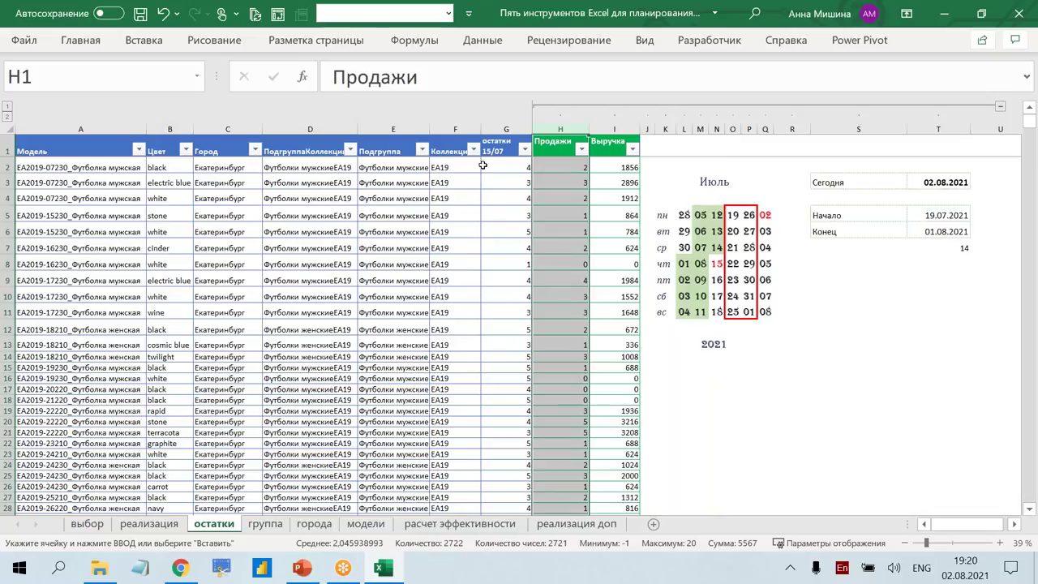
left_click_drag(495, 152, 496, 227)
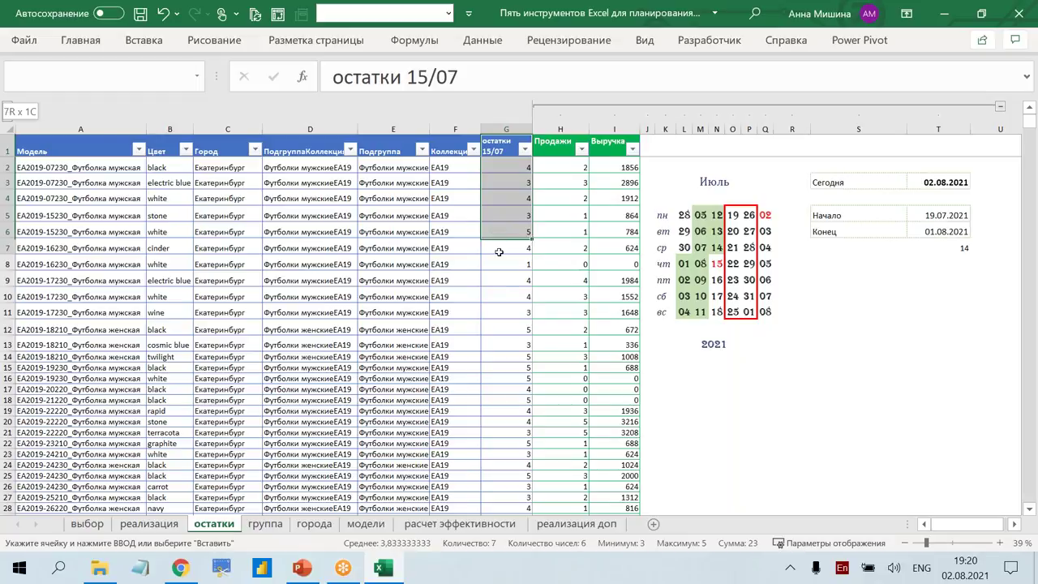
left_click_drag(497, 228, 502, 292)
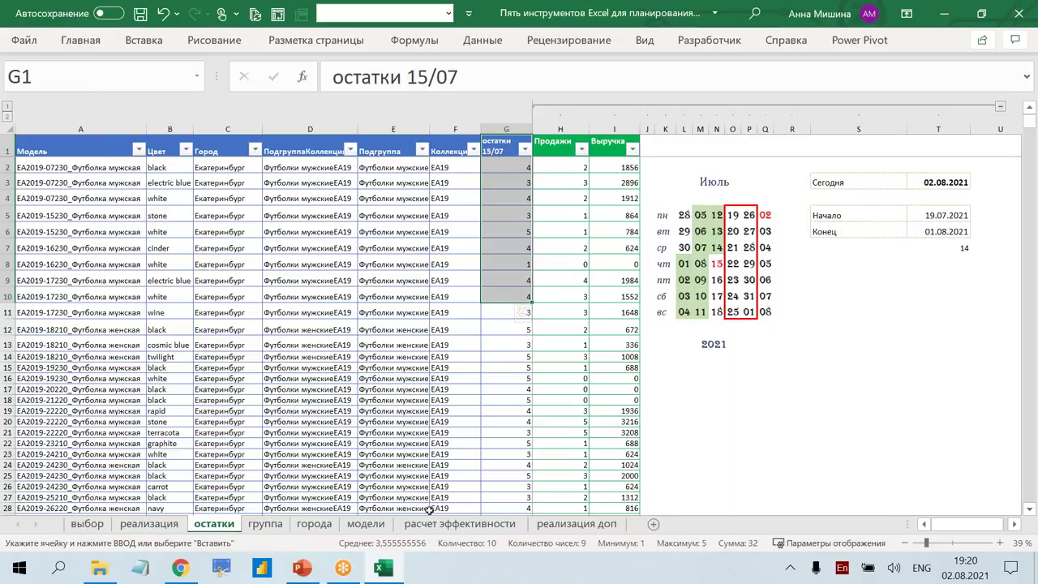
Refresh the модели pivot table so Продажи totals 5567 and Выручка 3136648,7.
left_click(367, 524)
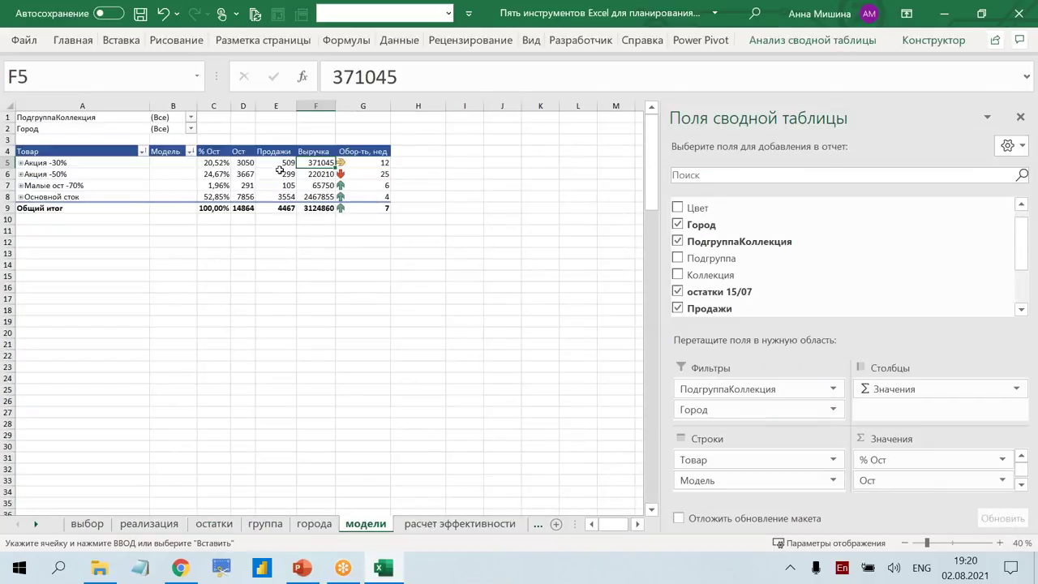
right_click(279, 171)
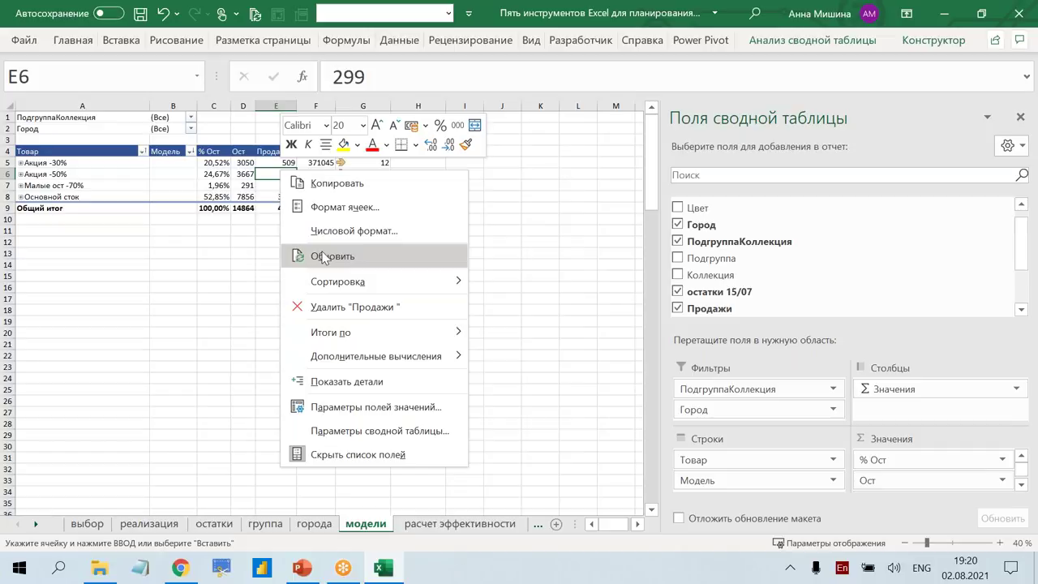
left_click(213, 200)
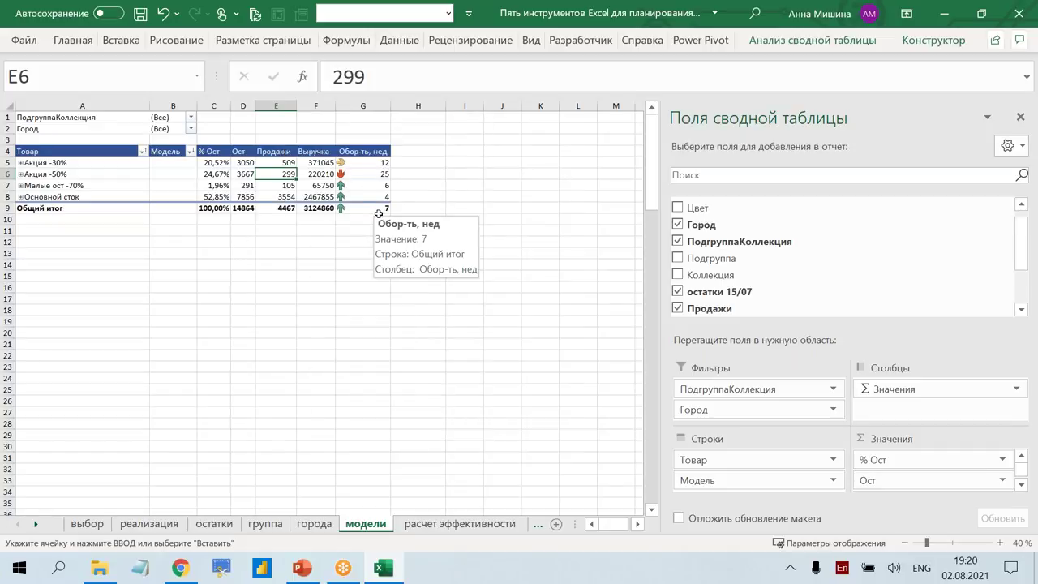
right_click(364, 168)
left_click(439, 255)
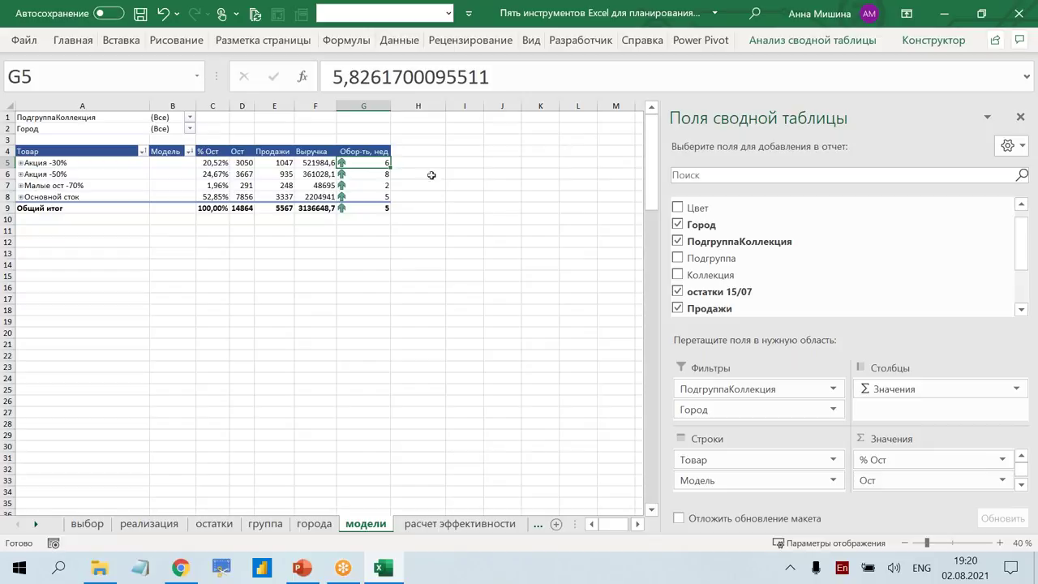
left_click(459, 524)
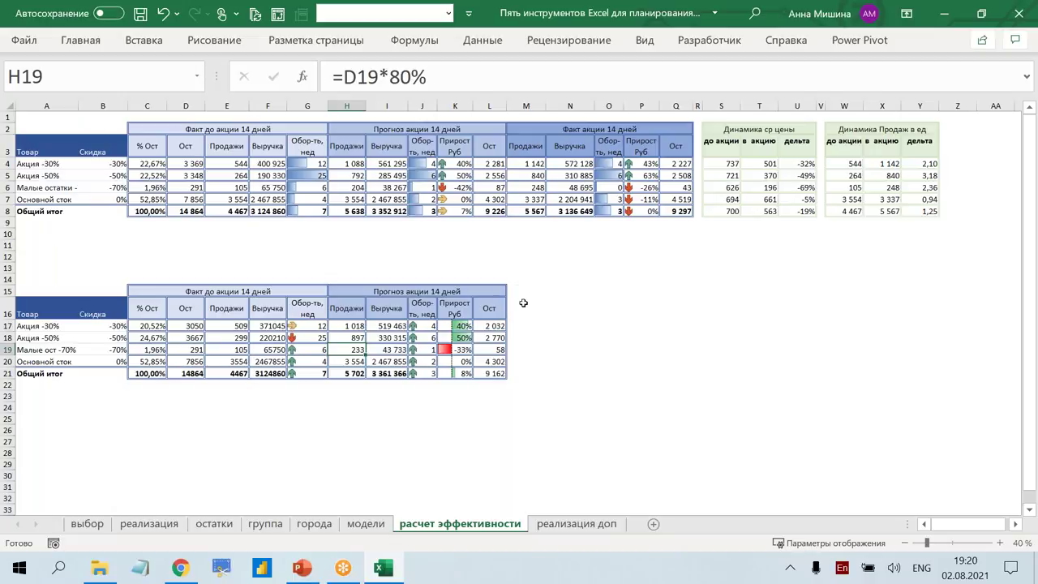
Copy the Факт акции 14 дней block M2:Q8 to M15 and clear its values.
left_click_drag(520, 128, 674, 147)
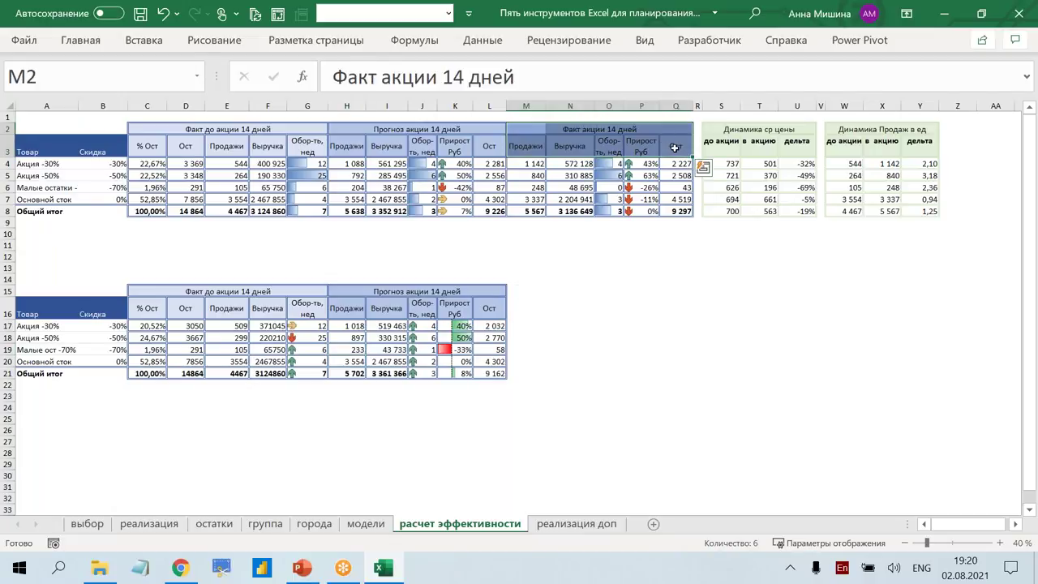
left_click(702, 167)
left_click_drag(520, 129, 680, 212)
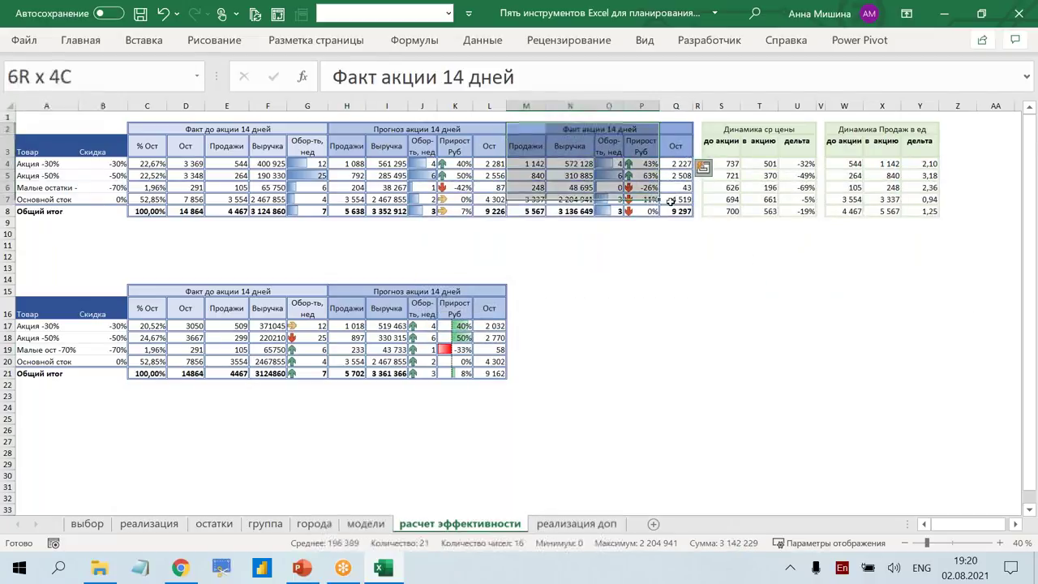
key("ctrl+c")
left_click(524, 291)
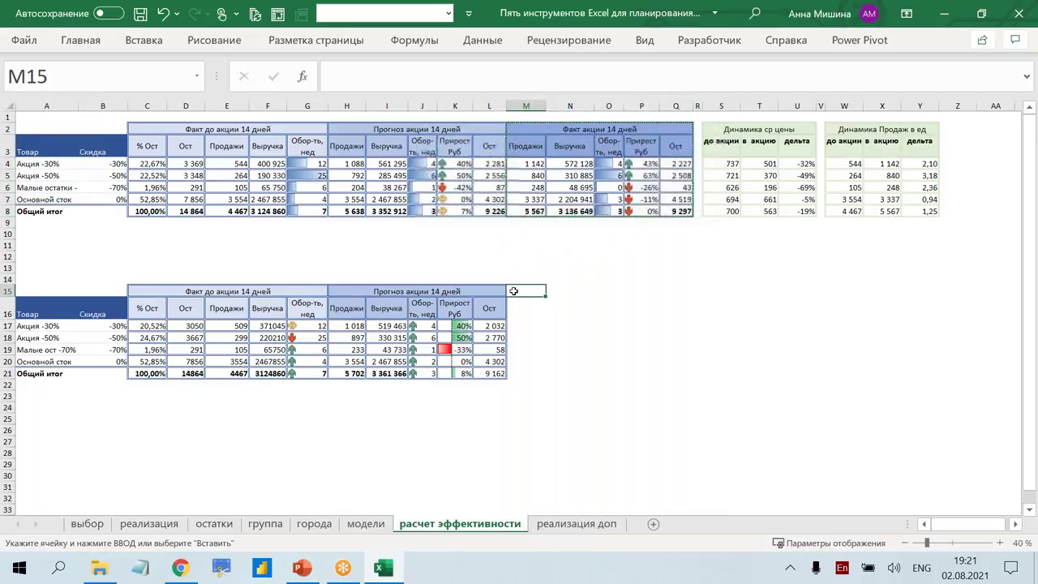
key("ctrl+v")
left_click_drag(522, 326, 675, 386)
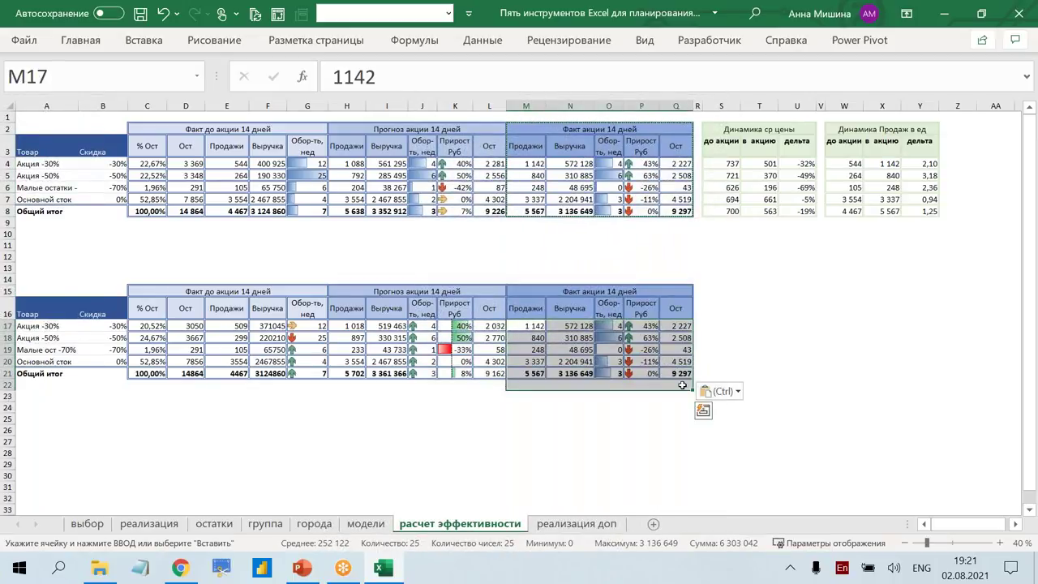
key("Delete")
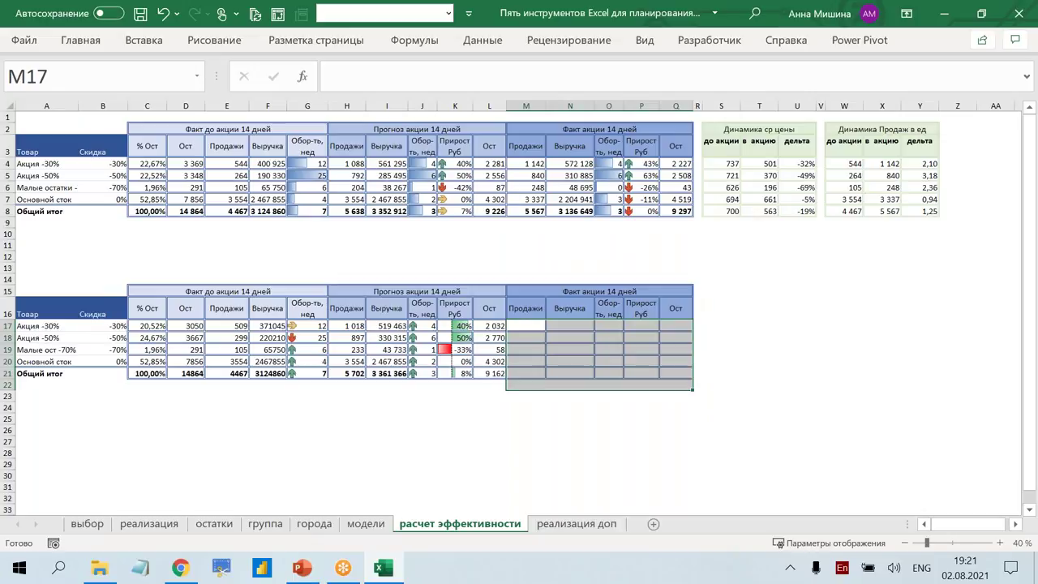
Begin a formula in M17 that references the модели pivot sheet.
left_click(530, 329)
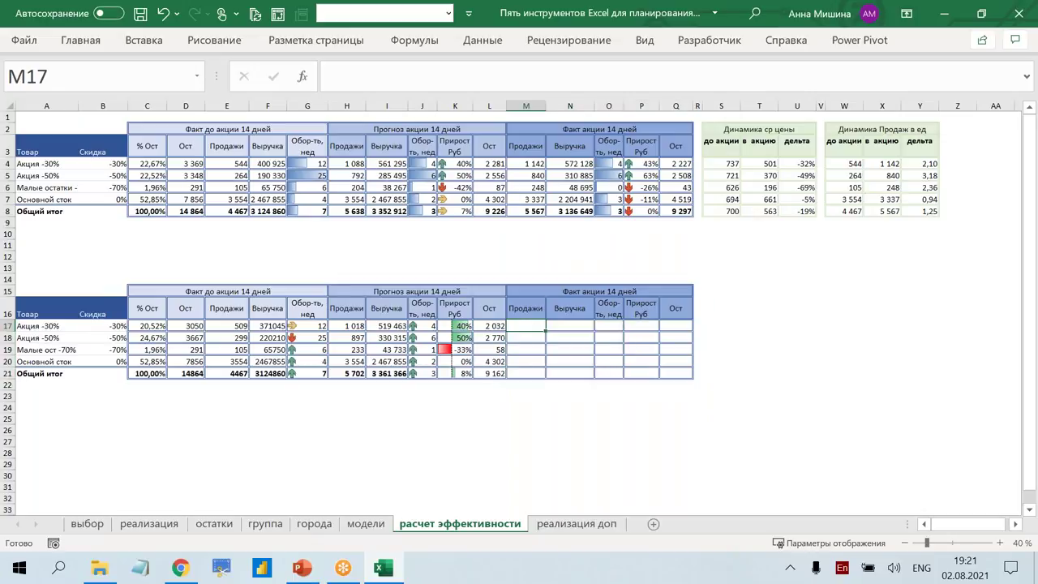
type("=")
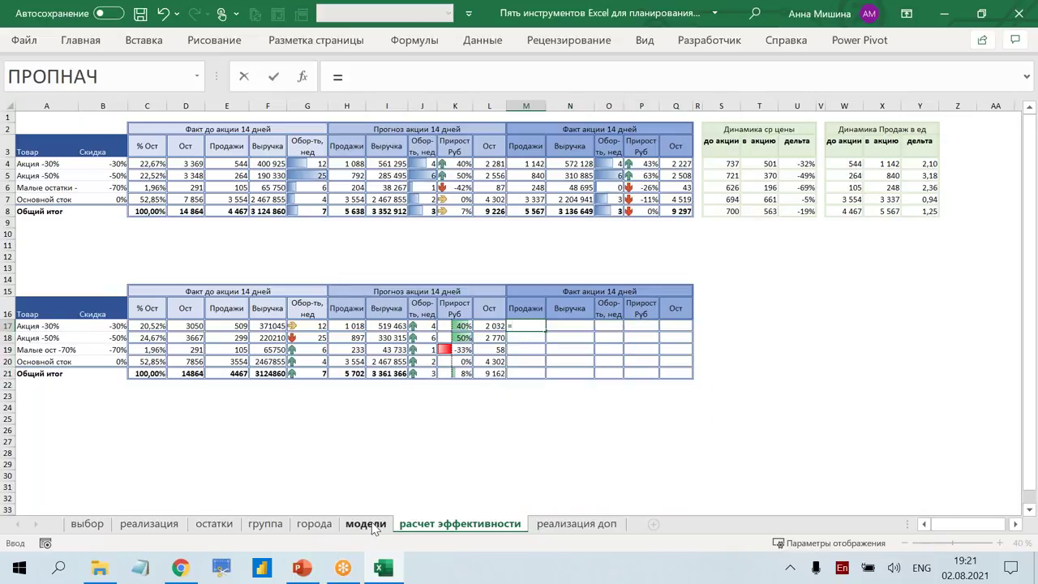
left_click(366, 524)
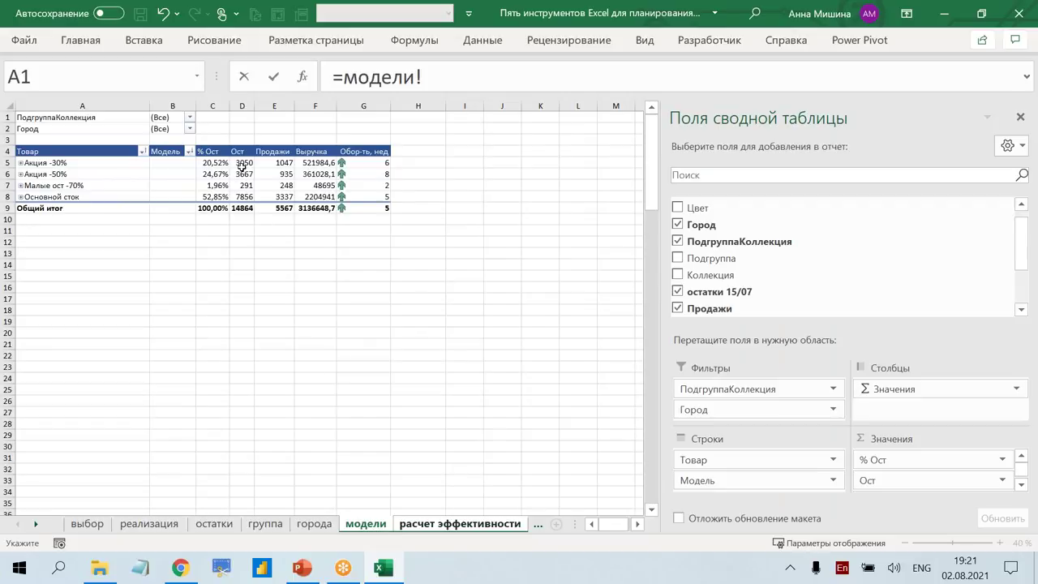
Fill M17:M20 with GETPIVOTDATA sales lookups keyed on A17: 1 047, 935, 248, 3 337.
left_click(267, 162)
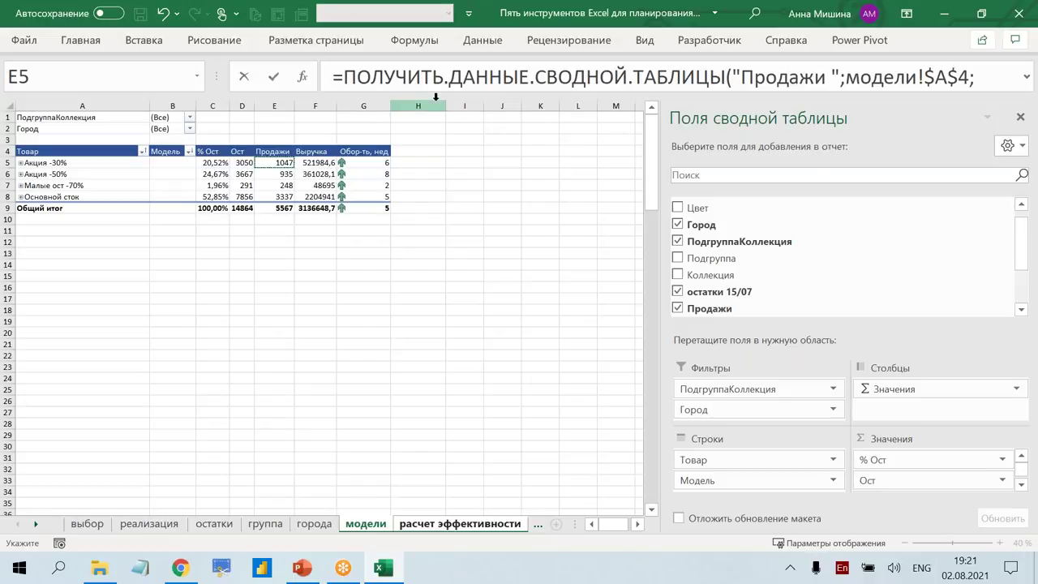
left_click_drag(434, 90, 439, 160)
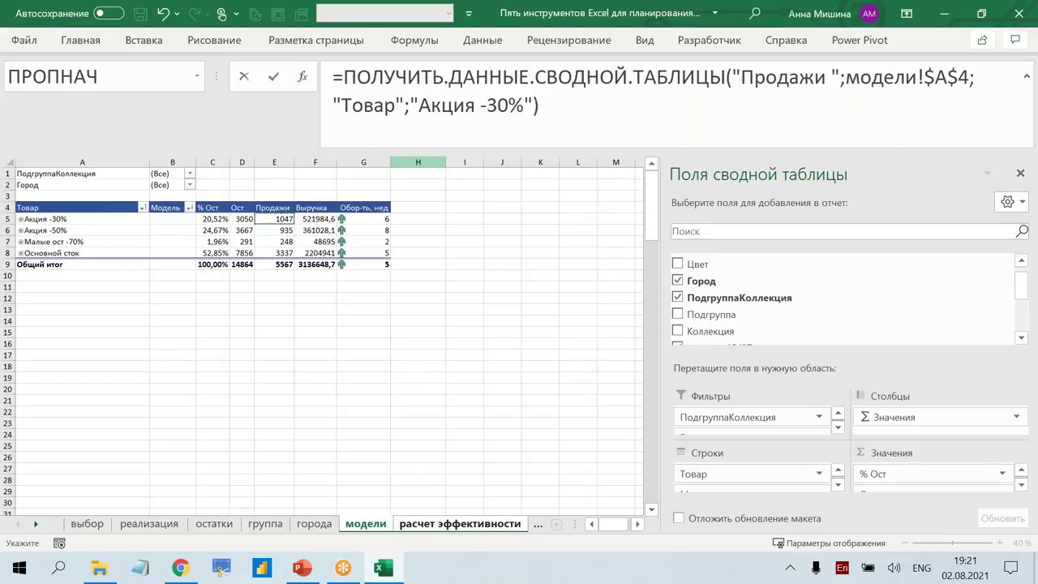
key("Return")
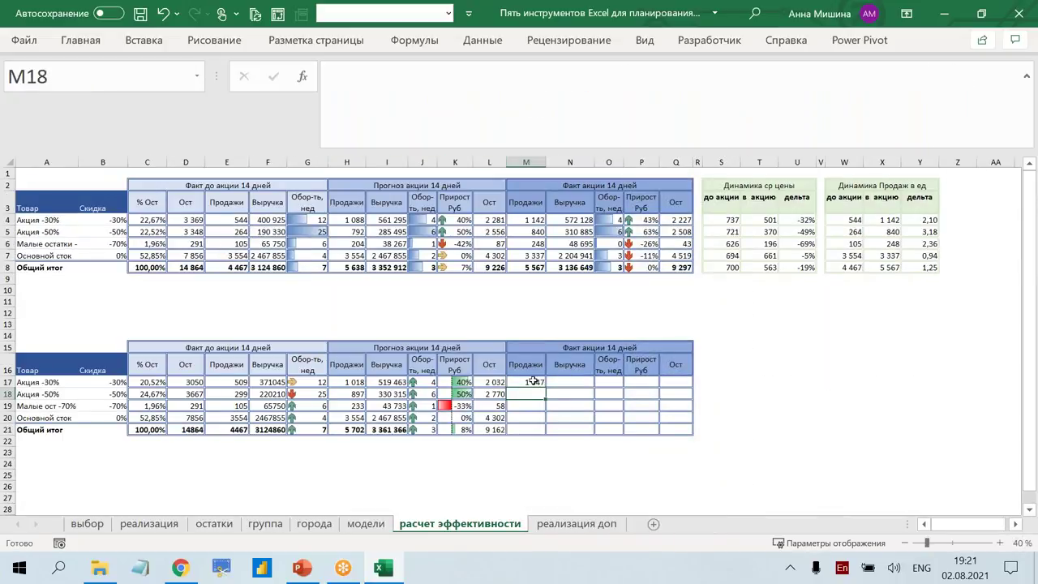
left_click(536, 380)
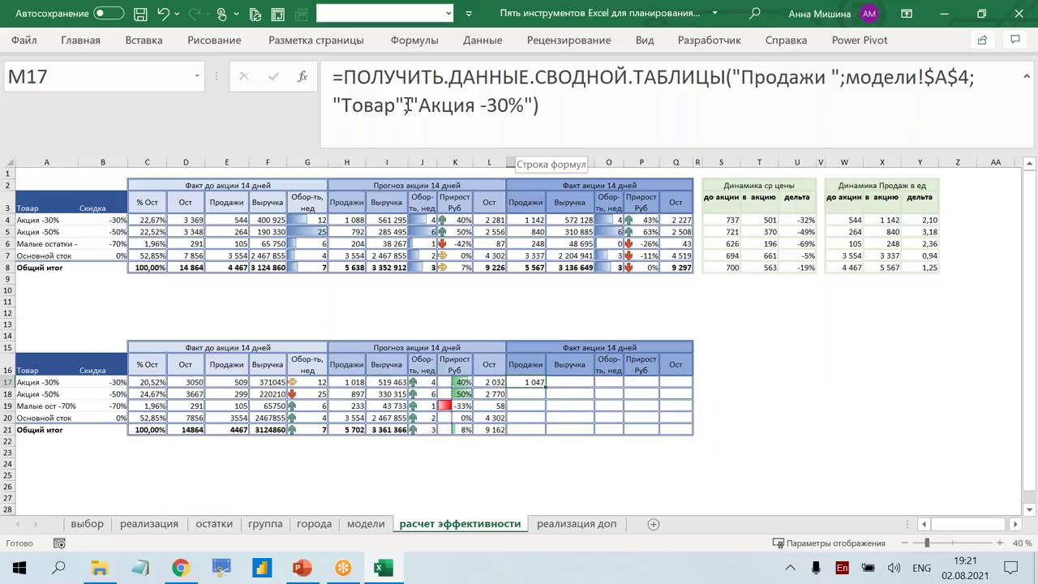
left_click_drag(409, 106, 533, 106)
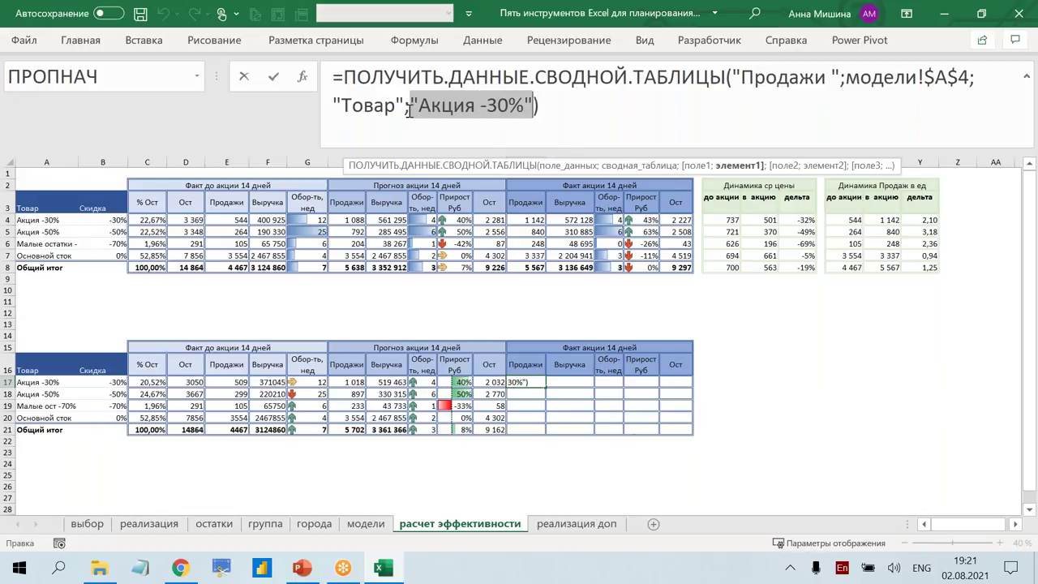
left_click(50, 382)
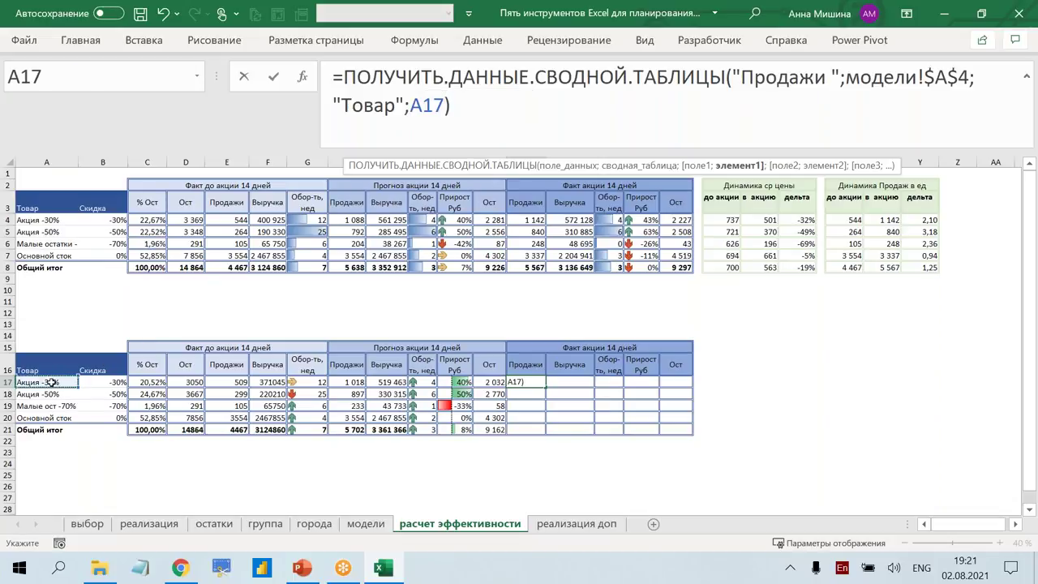
key("Return")
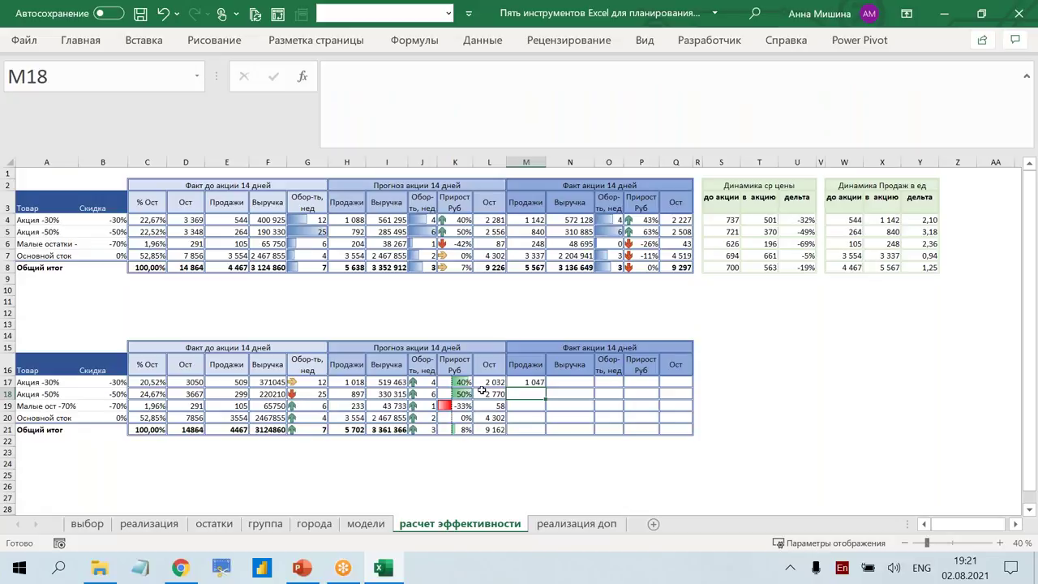
left_click(540, 383)
left_click_drag(544, 388, 542, 420)
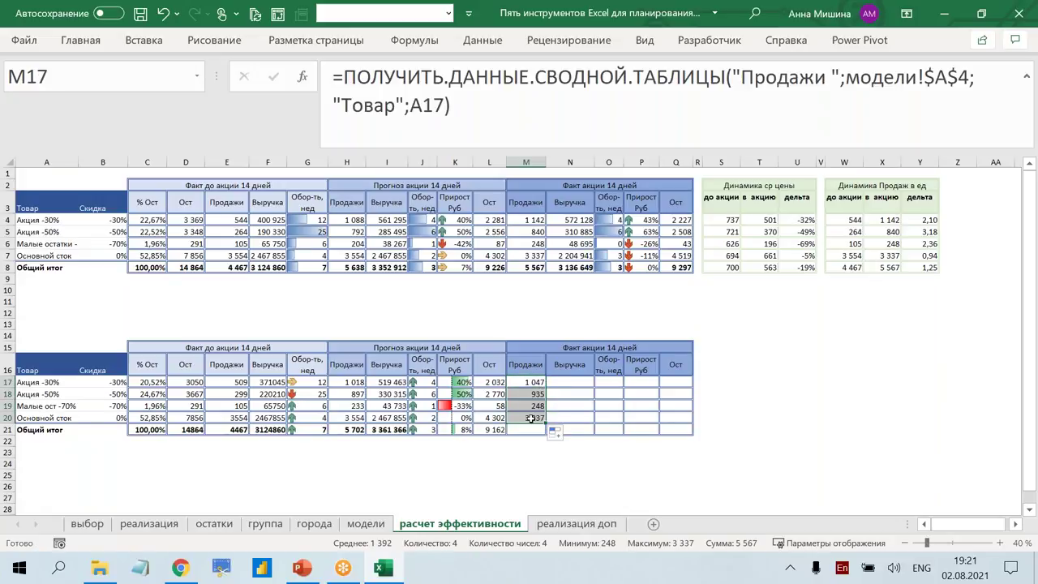
left_click(366, 523)
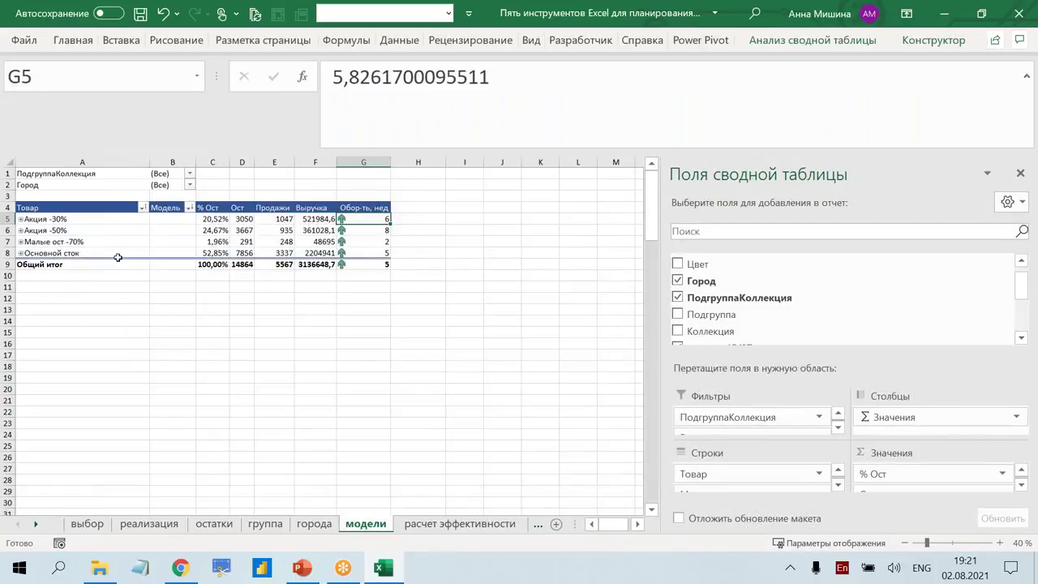
Expand the Акция -30%, Акция -50% and Малые ост -70% groups and add an Акция -30% subtotal.
left_click(21, 220)
right_click(84, 297)
left_click(101, 339)
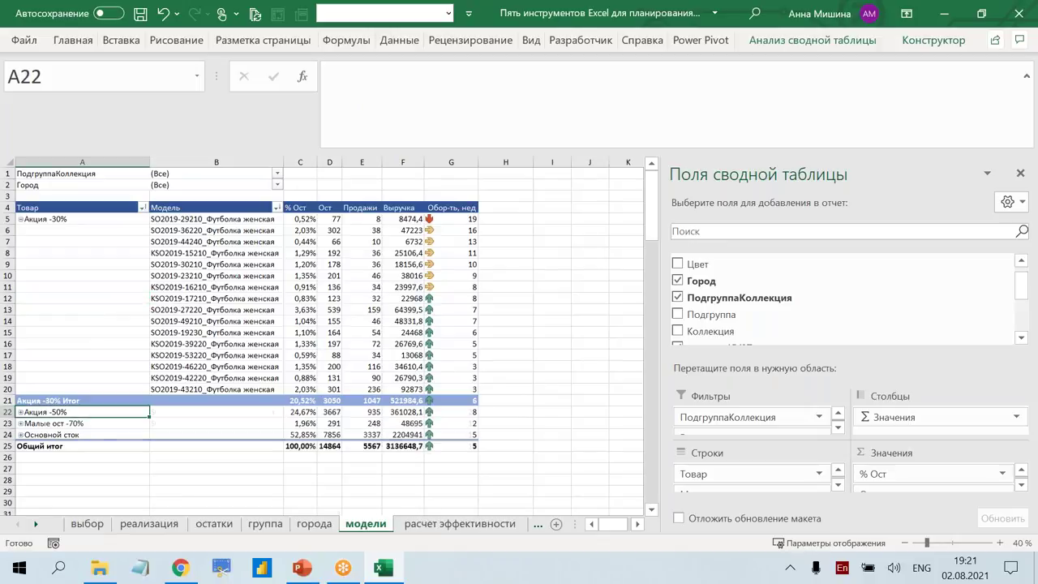
double_click(81, 412)
scroll(114, 397, "down", 7)
left_click(22, 367)
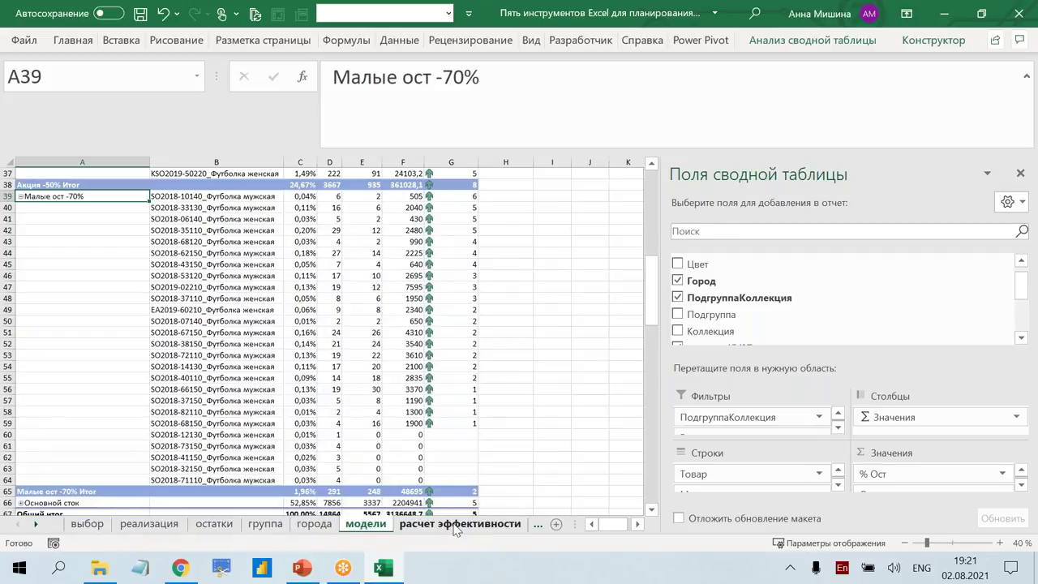
left_click(460, 523)
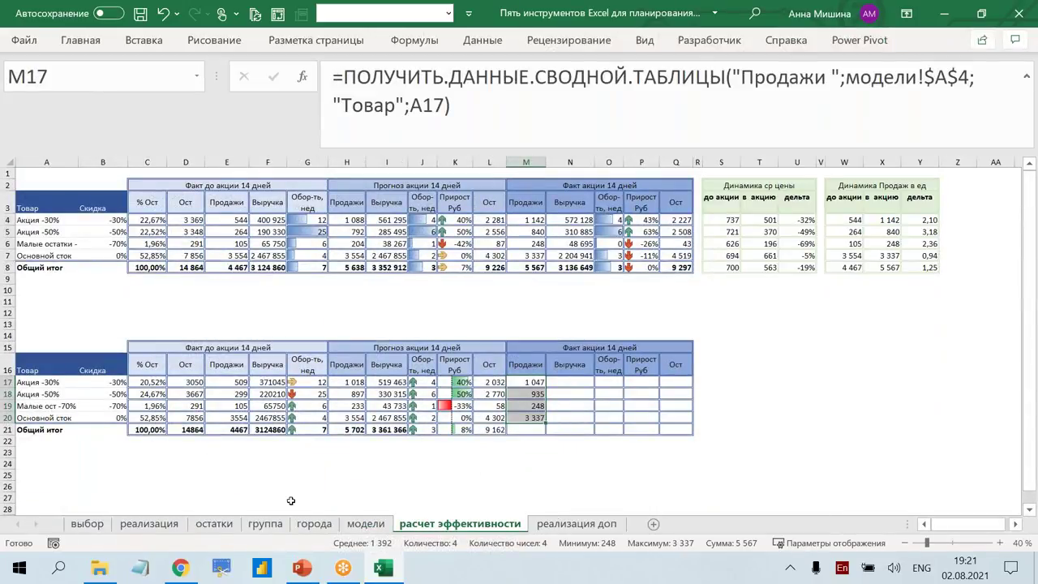
Collapse the Малые ост -70% group in the модели pivot.
left_click(366, 523)
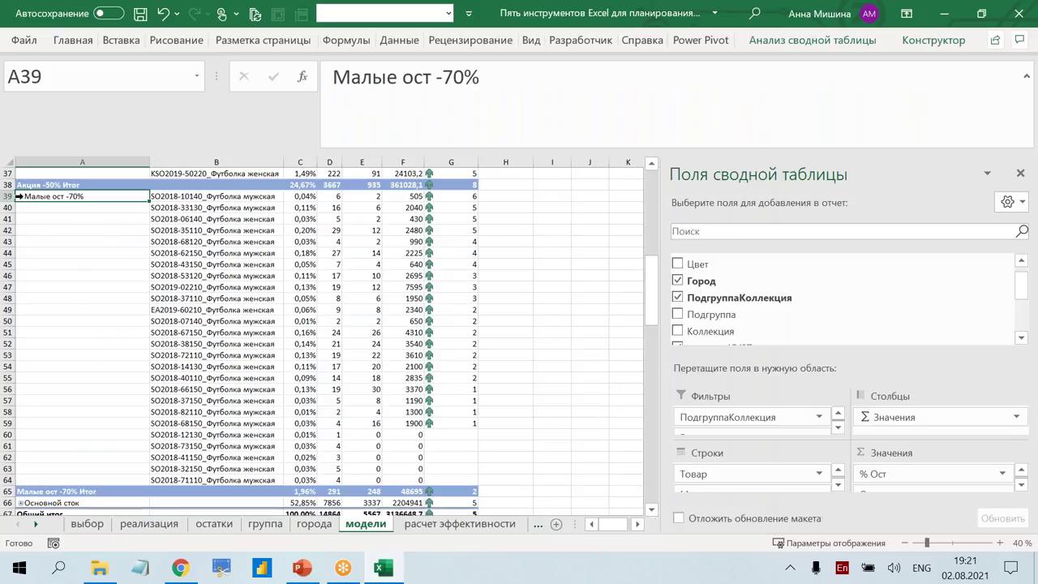
double_click(18, 196)
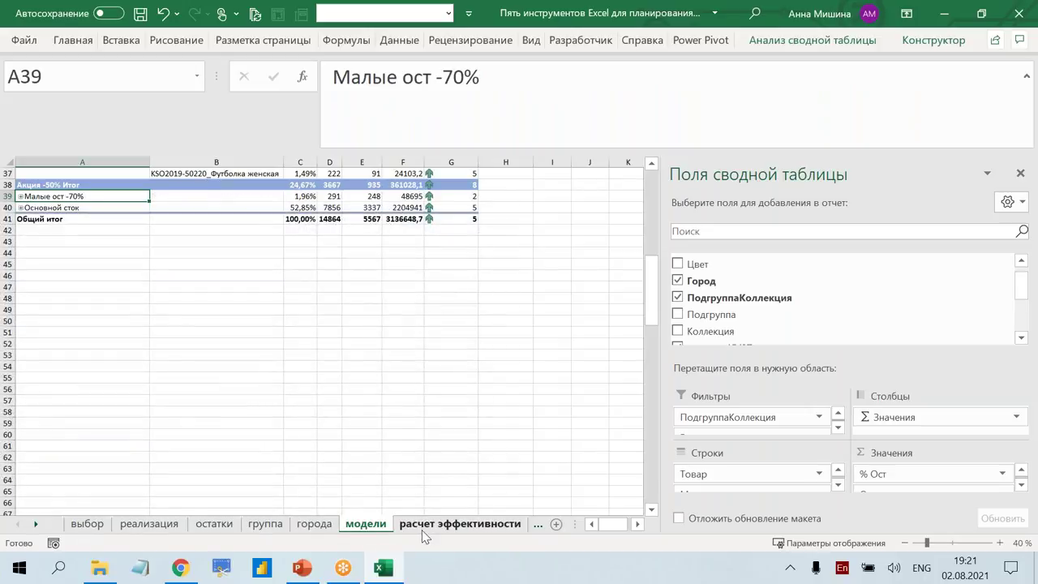
left_click(426, 525)
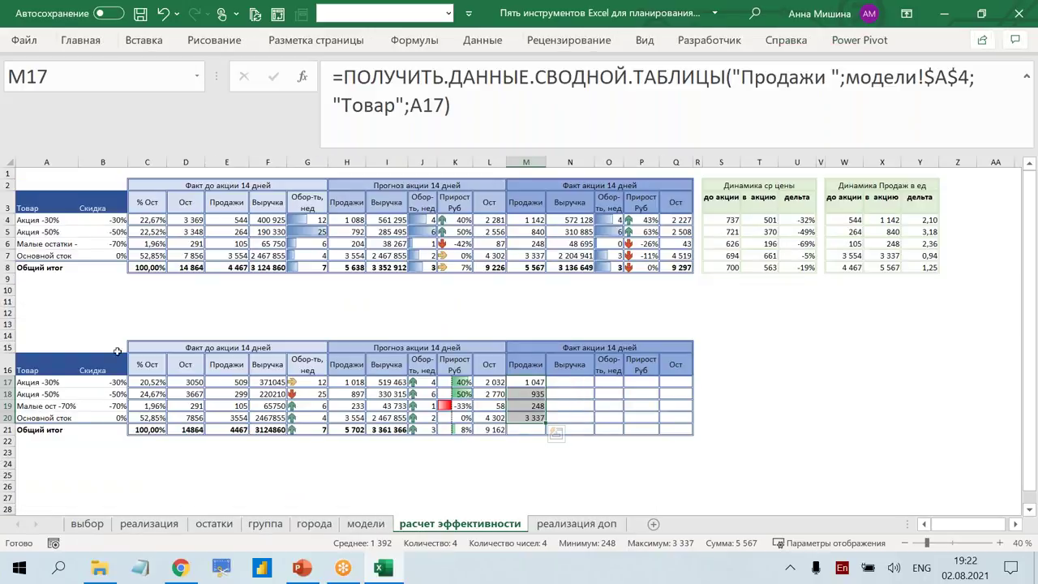
left_click(365, 523)
scroll(97, 241, "up", 5)
scroll(81, 268, "up", 1)
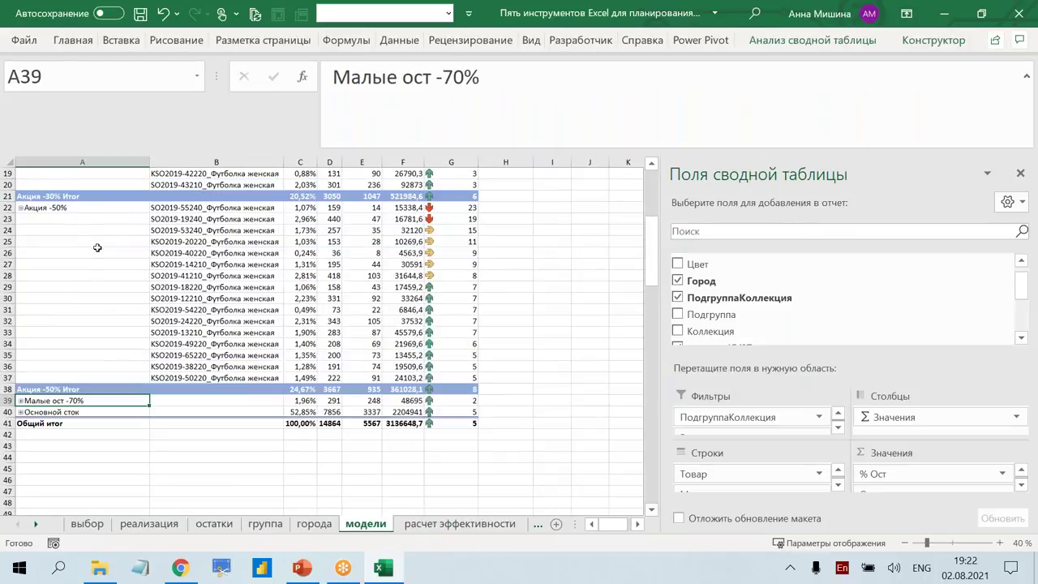
scroll(65, 276, "up", 6)
Collapse the entire Товар field so only the four group rows remain.
right_click(74, 218)
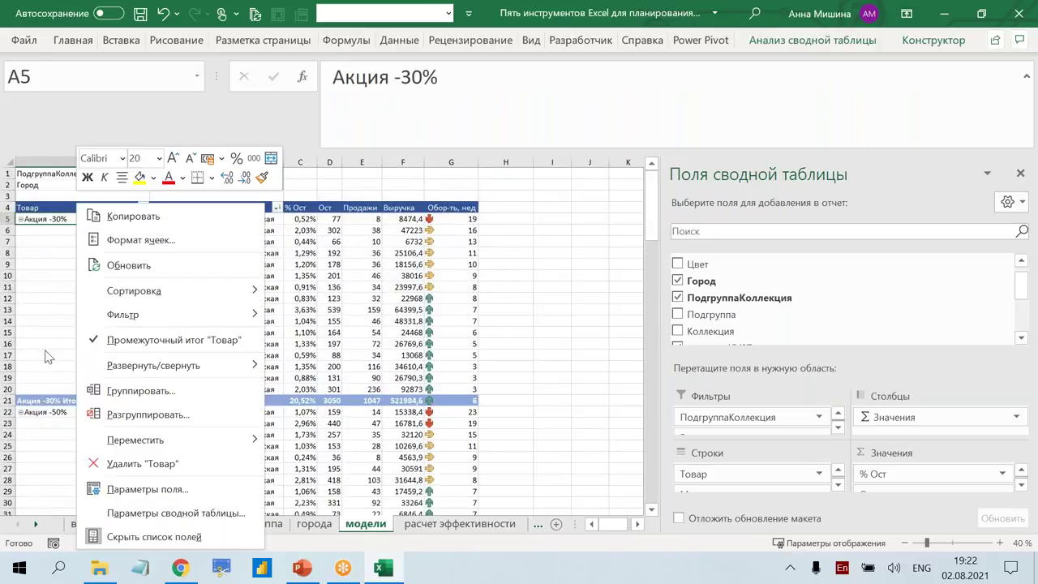
right_click(42, 402)
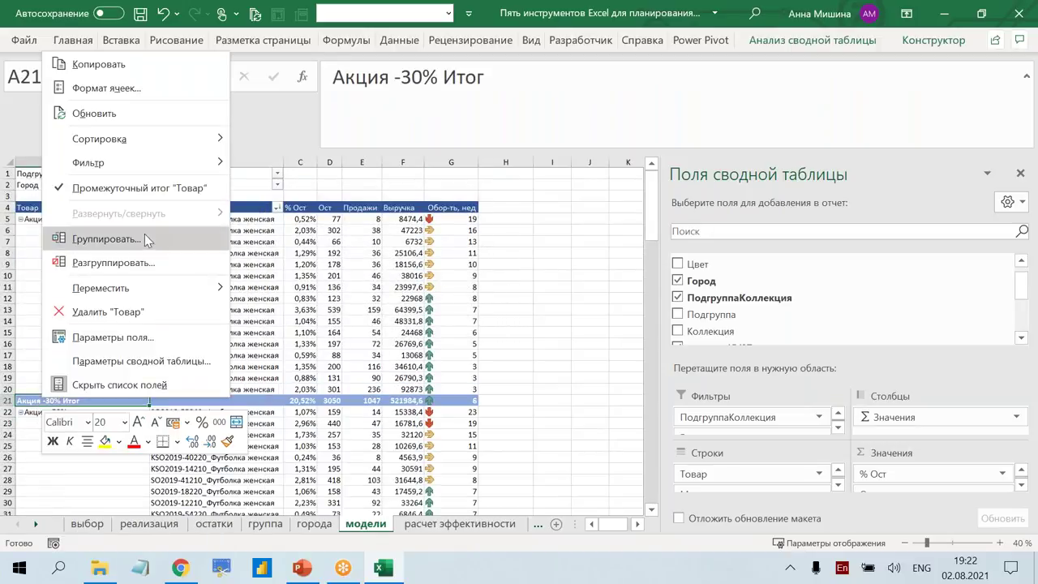
key("Escape")
right_click(62, 413)
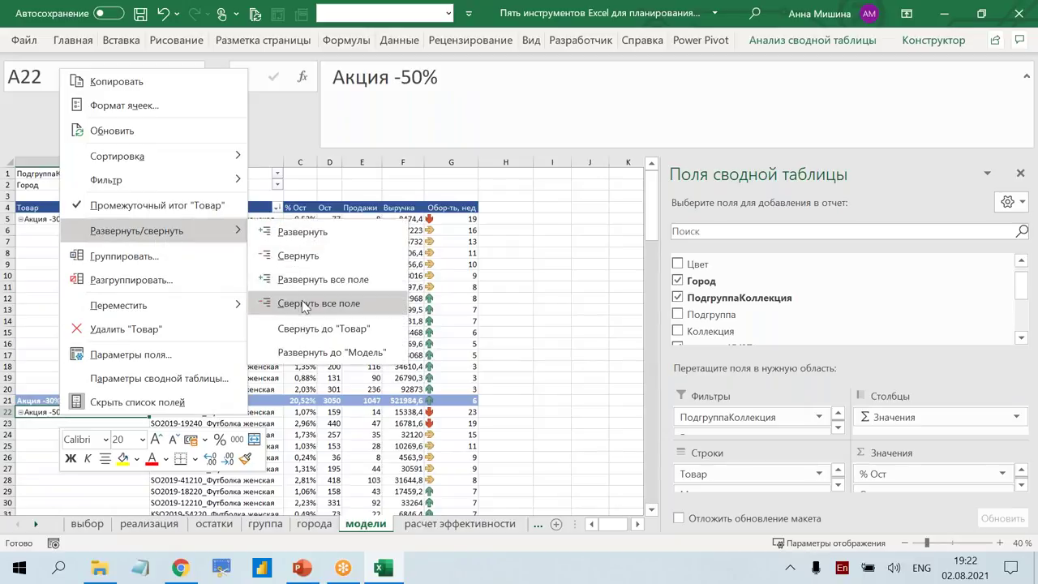
mouse_move(136, 230)
left_click(306, 305)
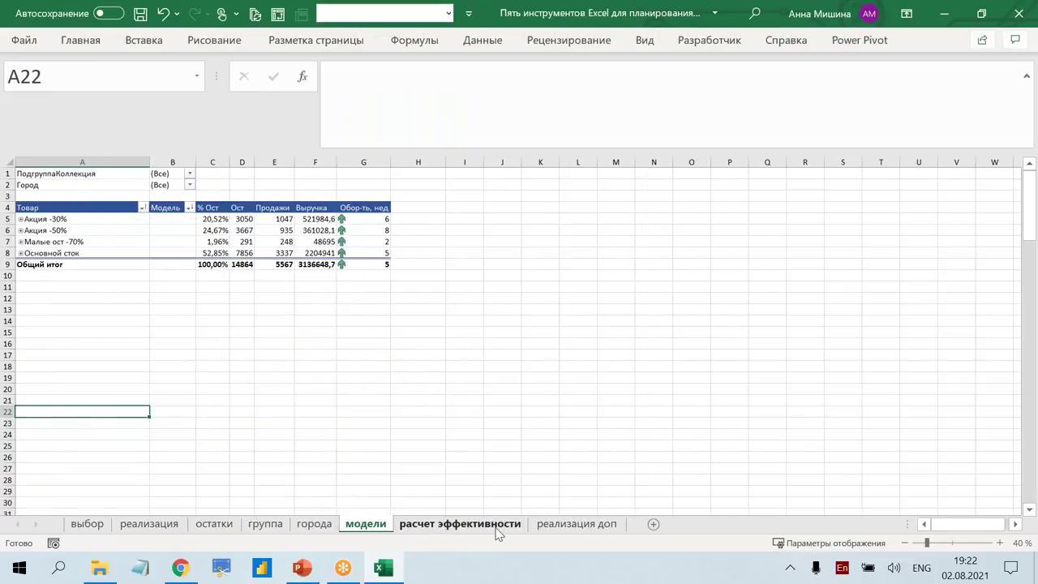
left_click(497, 526)
left_click(566, 383)
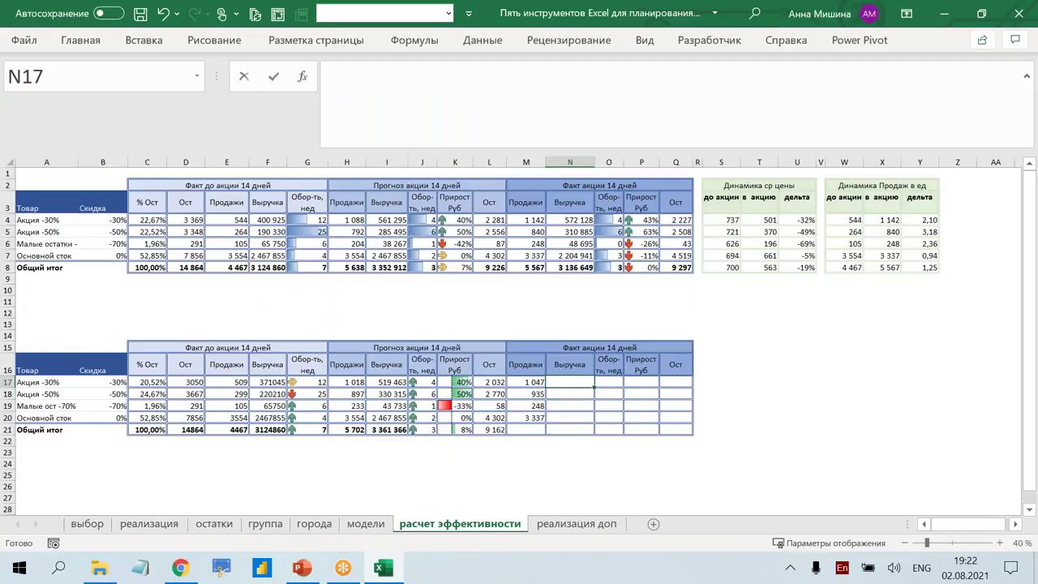
Enter a GETPIVOTDATA formula in N17 for the Акция -30% pivot revenue.
type("=")
left_click(366, 523)
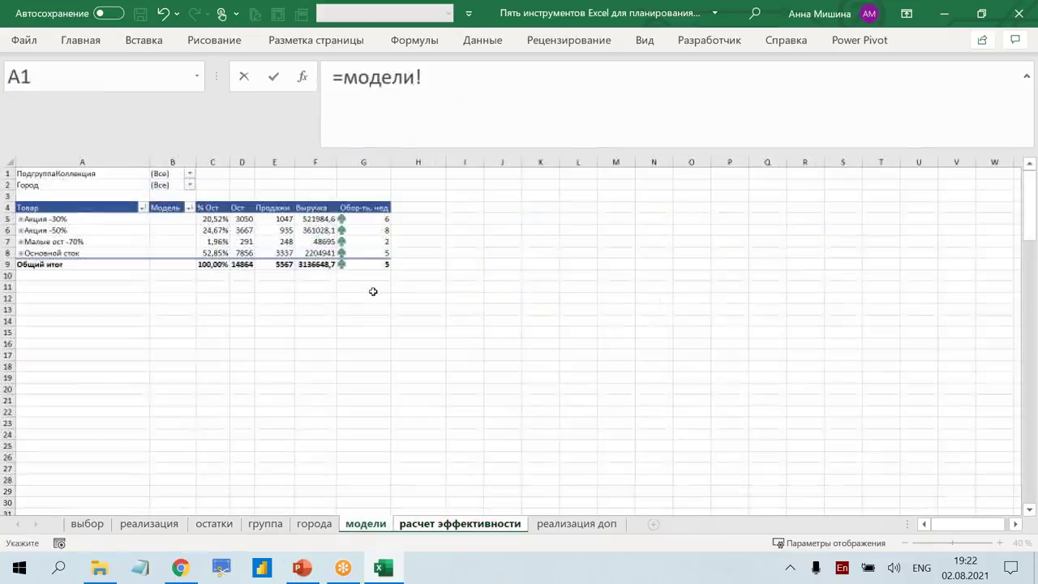
left_click(314, 219)
key("Return")
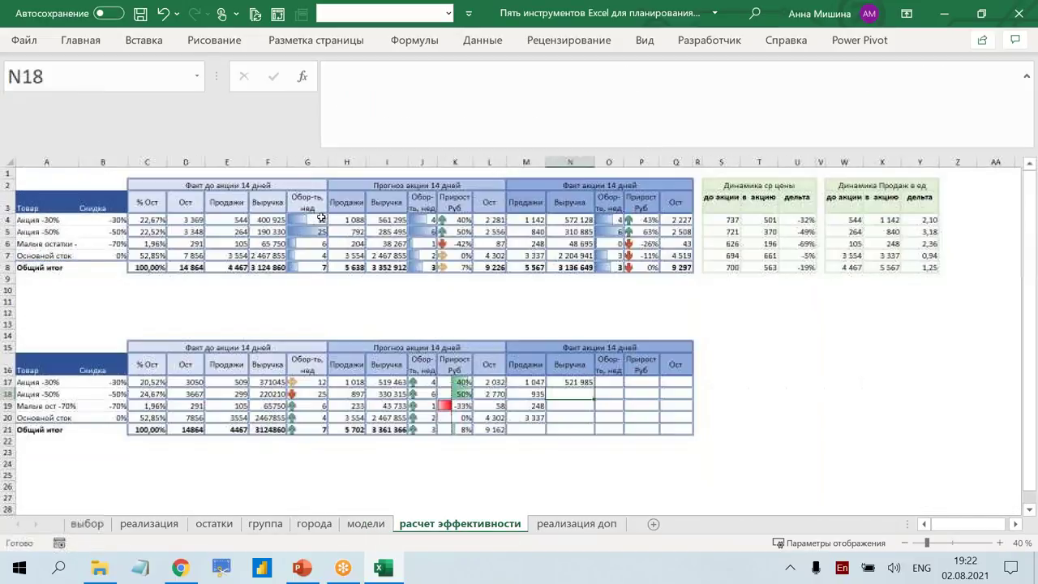
Key N17's lookup on A17 and fill down to N20: 521 985, 361 028, 48 695, 2 204 941.
left_click(575, 381)
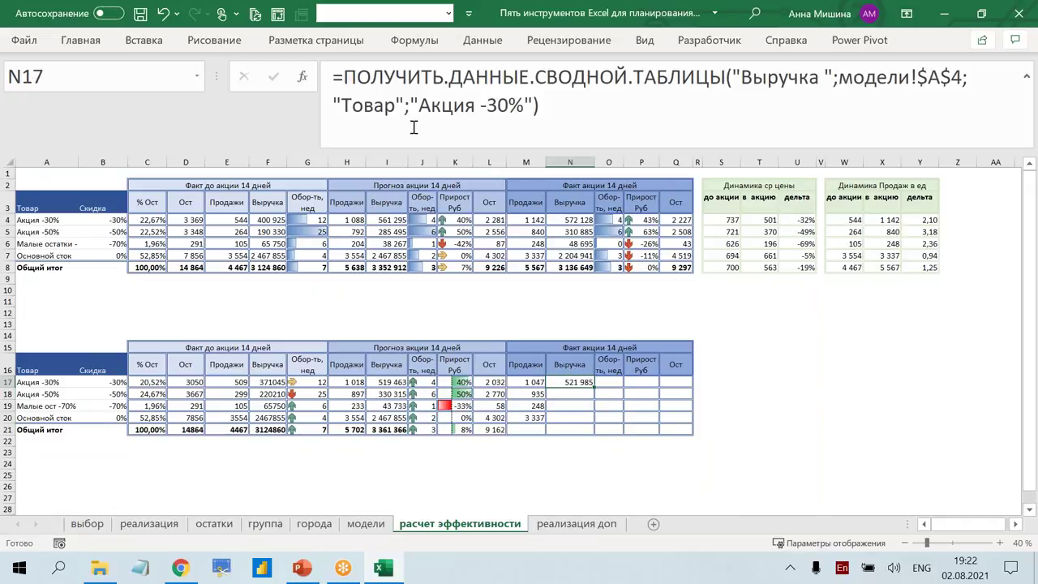
left_click(416, 101)
left_click_drag(409, 104, 535, 104)
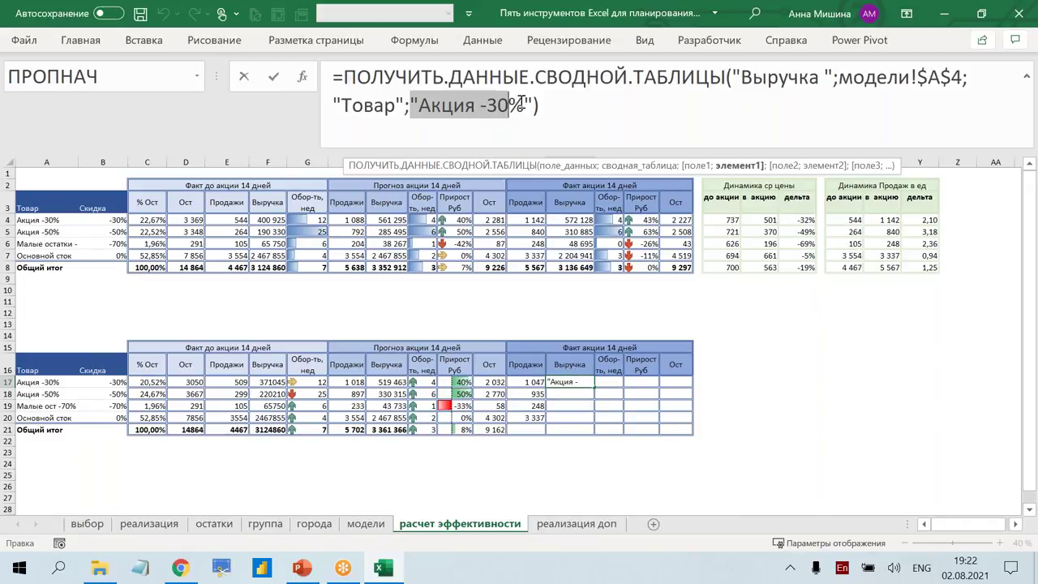
key("Delete")
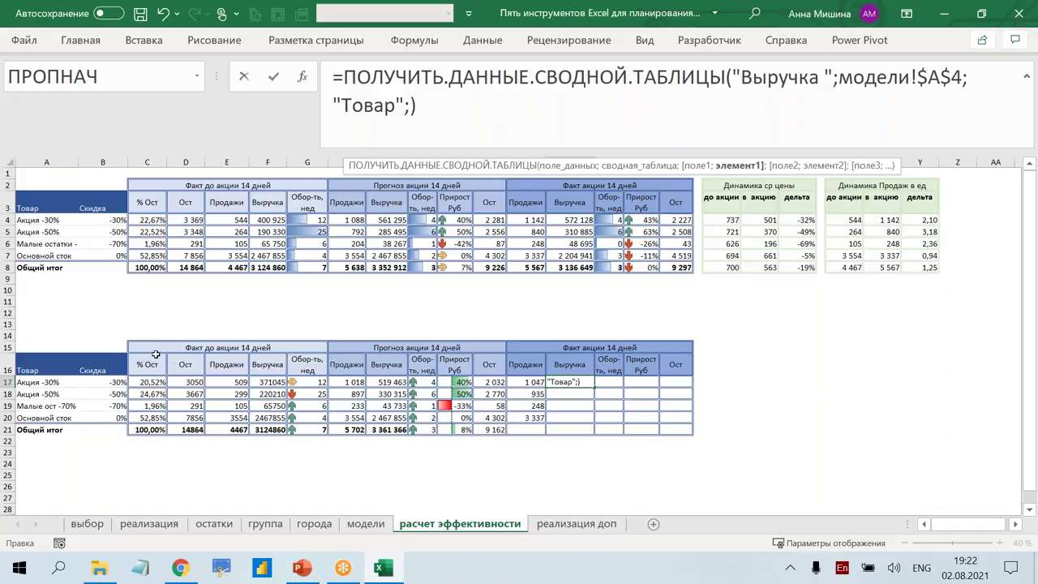
left_click(50, 383)
key("Return")
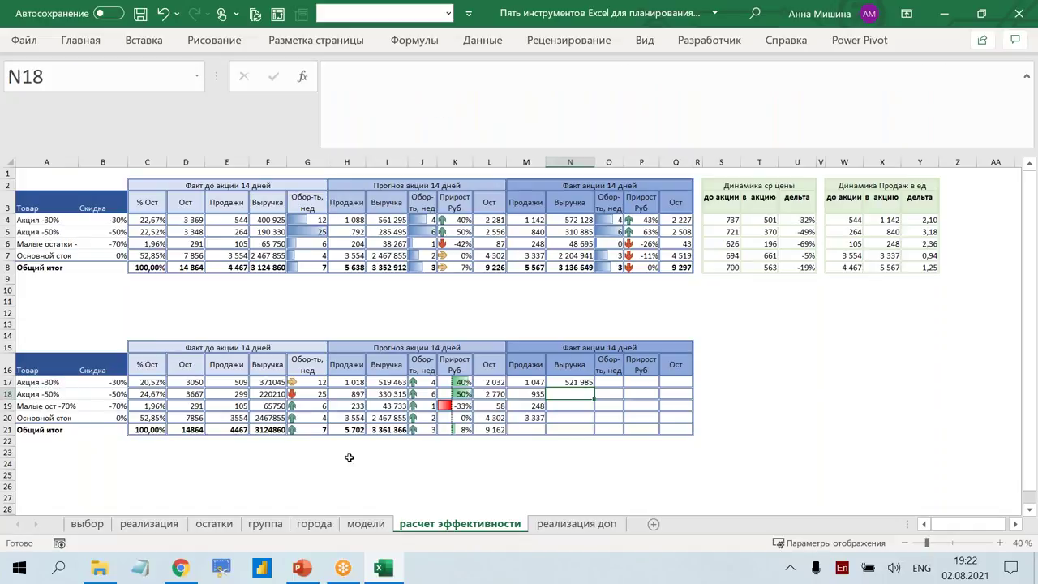
left_click_drag(569, 383, 565, 419)
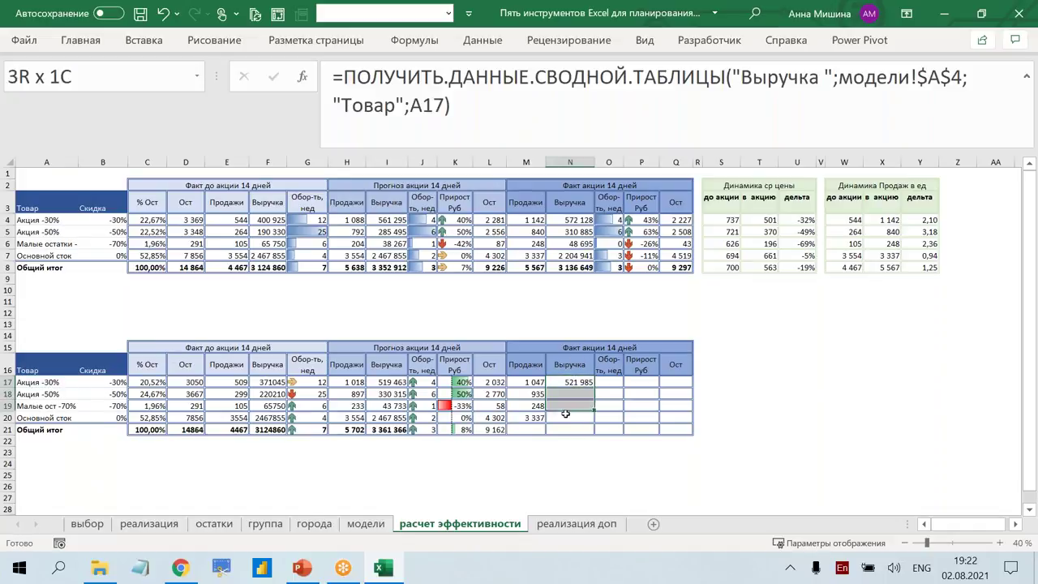
key("ctrl+d")
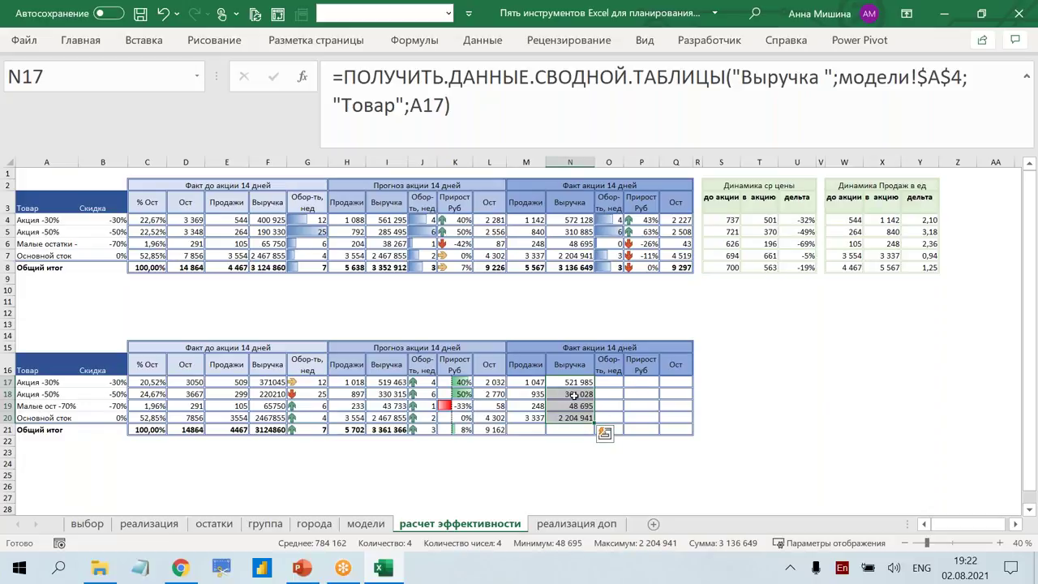
left_click(459, 374)
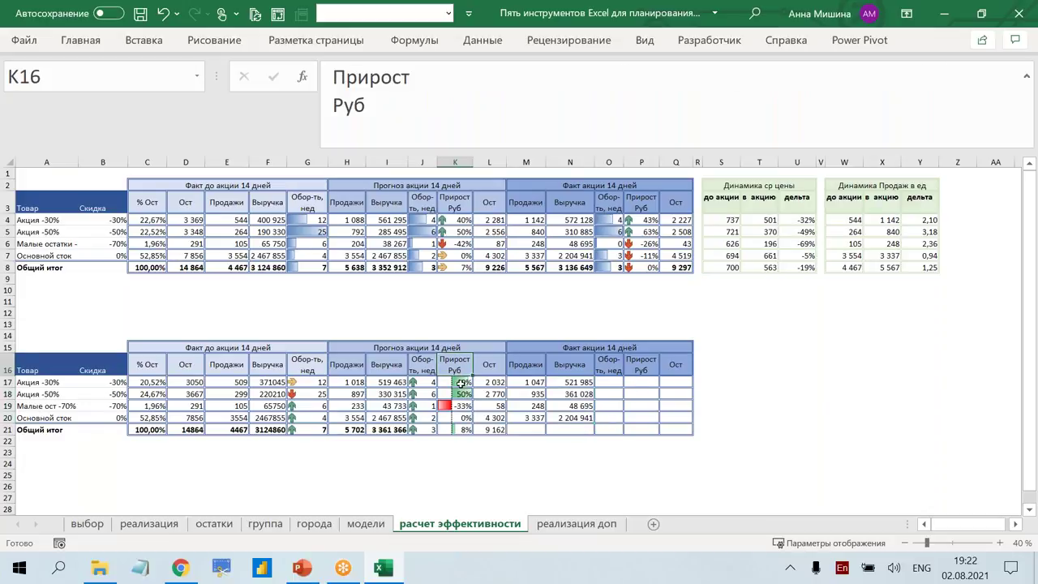
Copy the forecast growth formulas K17:K21 into P17:P21.
left_click_drag(459, 382, 463, 430)
key("ctrl+c")
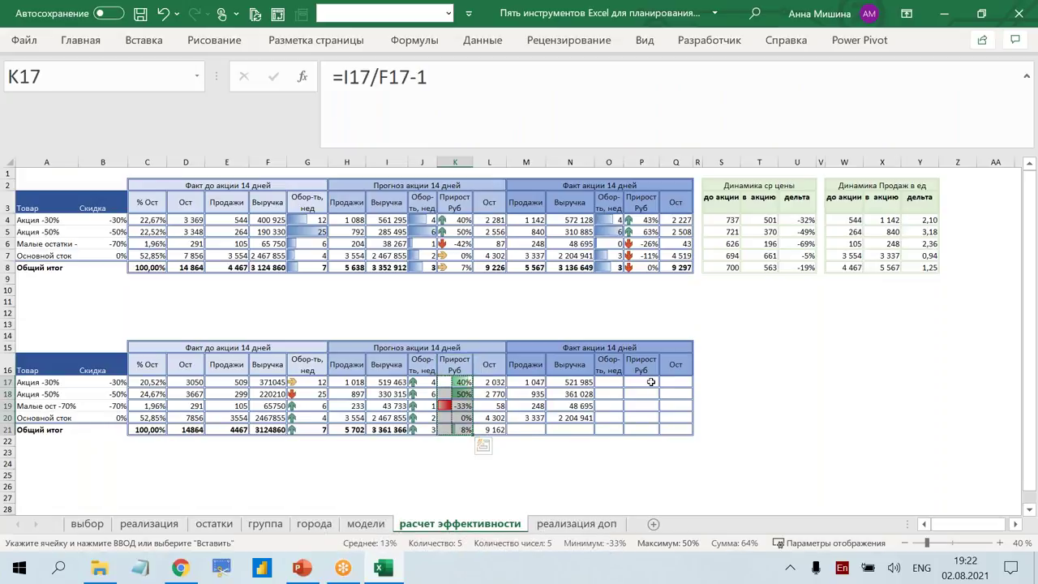
left_click(641, 382)
key("ctrl+v")
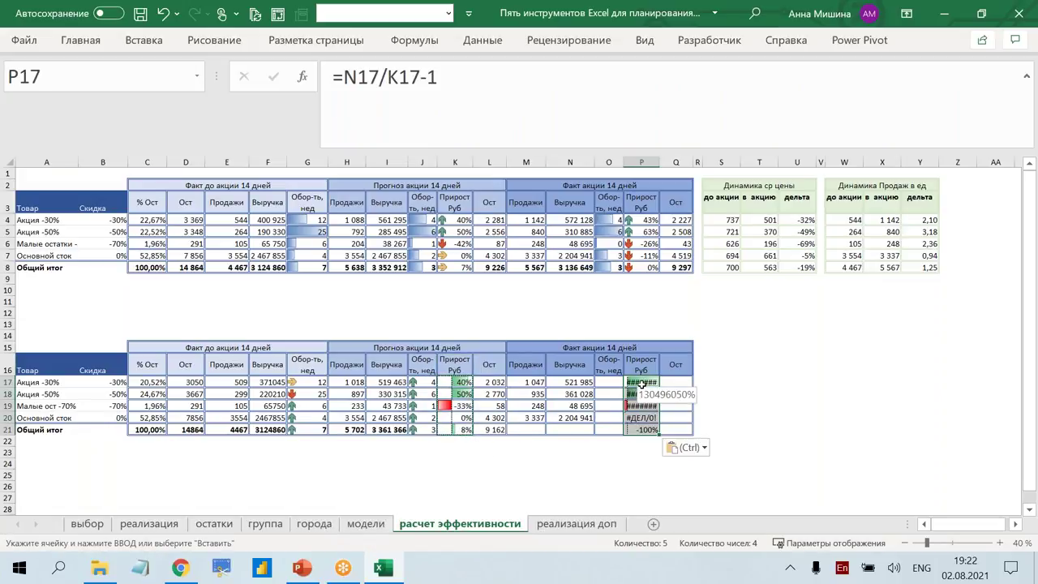
Change P17 to =N17/F17-1 and fill to P21: 41%, 64%, -26%, -11%, -100%.
left_click(515, 109)
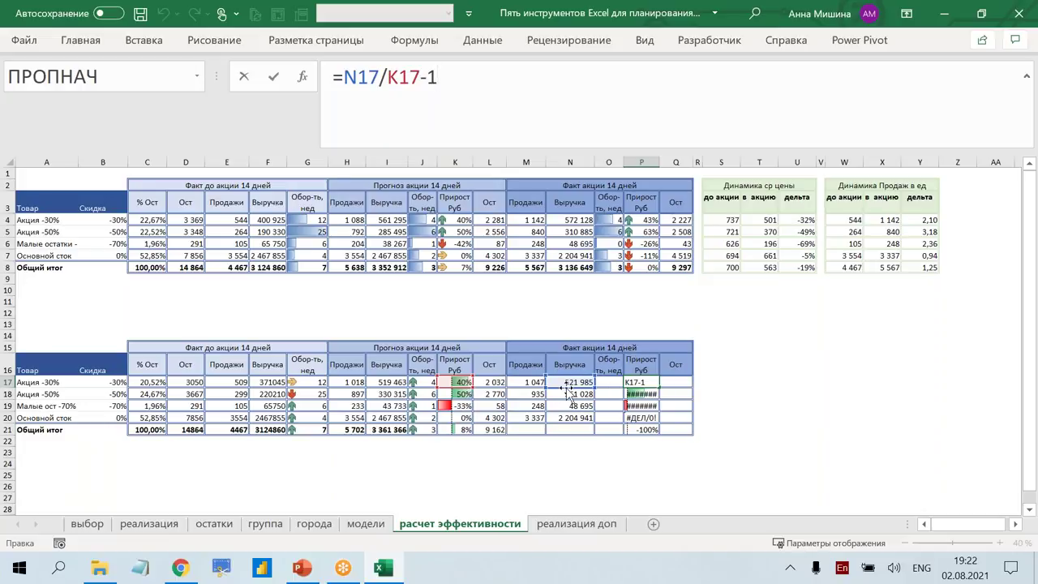
left_click_drag(448, 394, 263, 394)
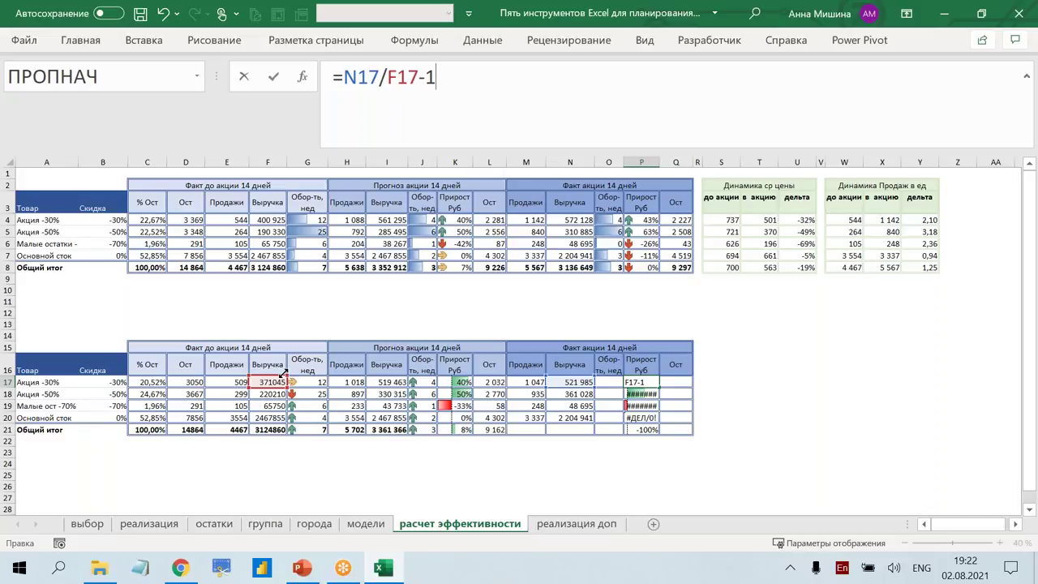
key("Return")
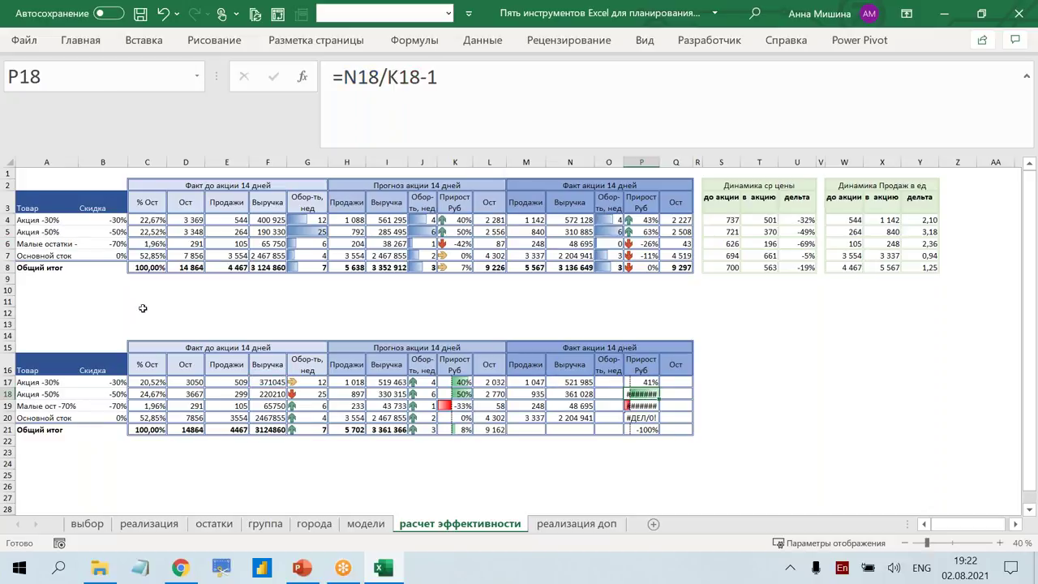
left_click(641, 382)
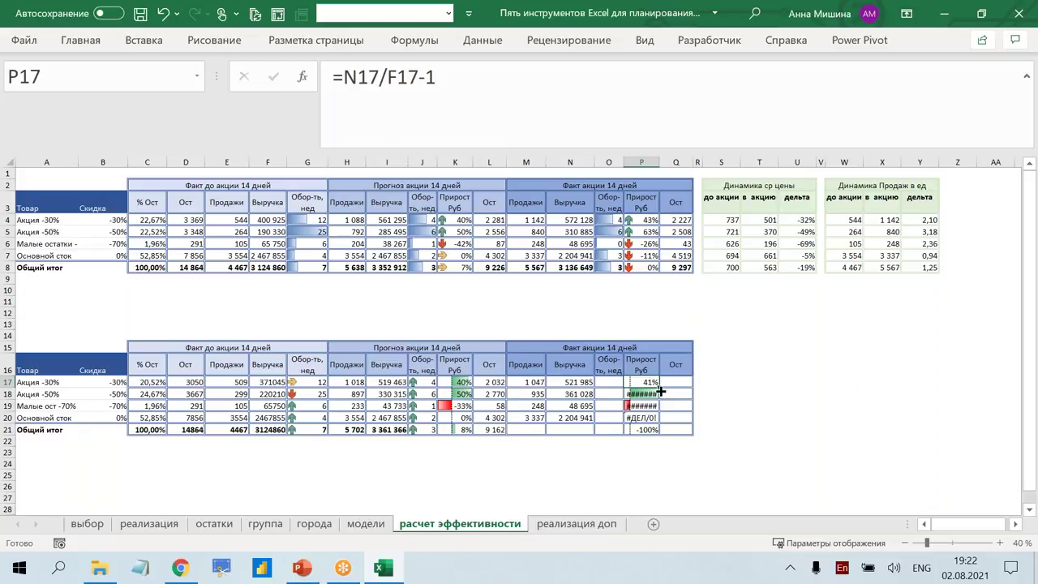
left_click_drag(659, 387, 658, 429)
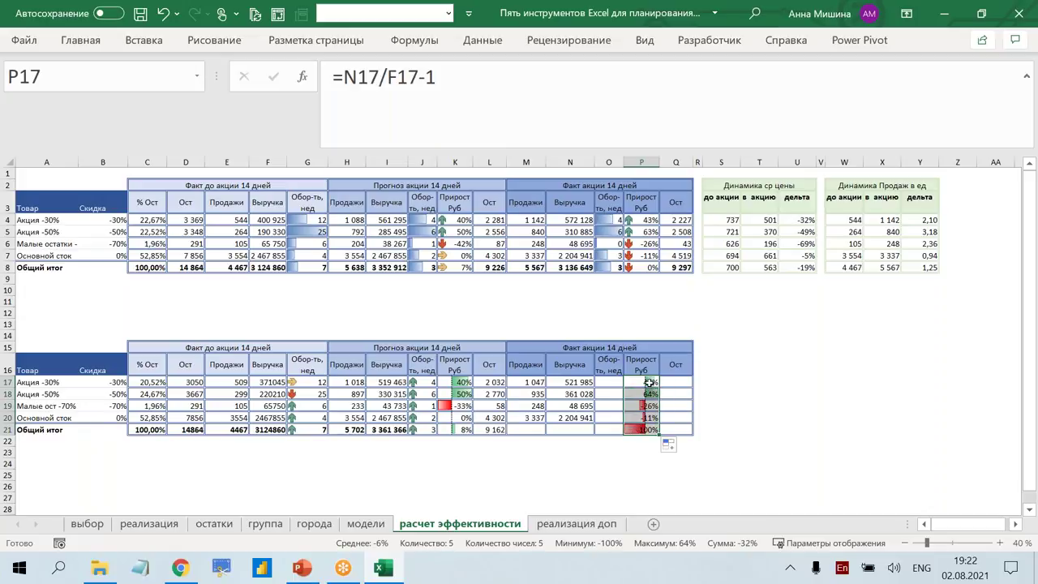
left_click_drag(649, 382, 402, 380)
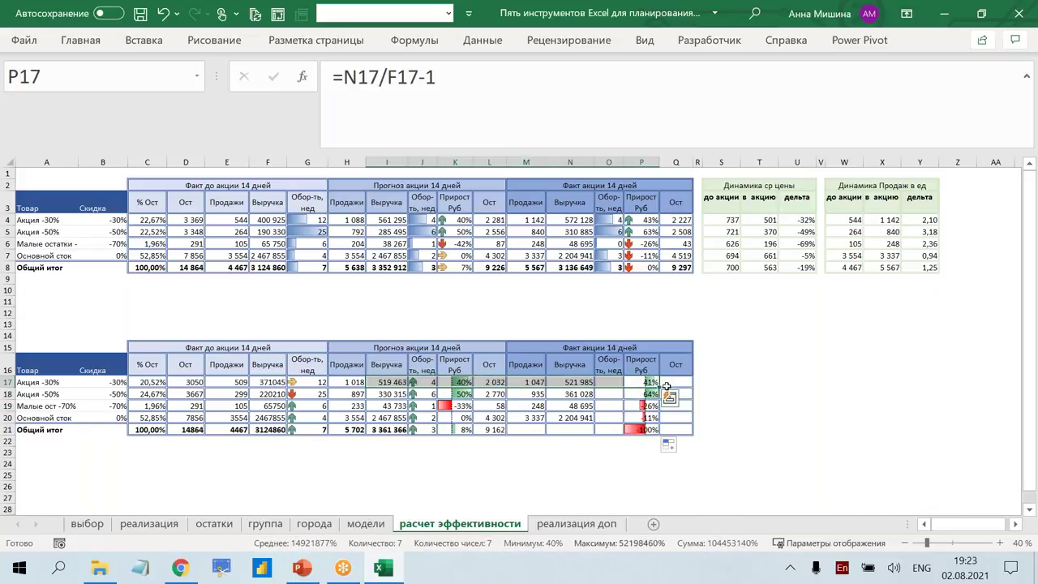
left_click(649, 394)
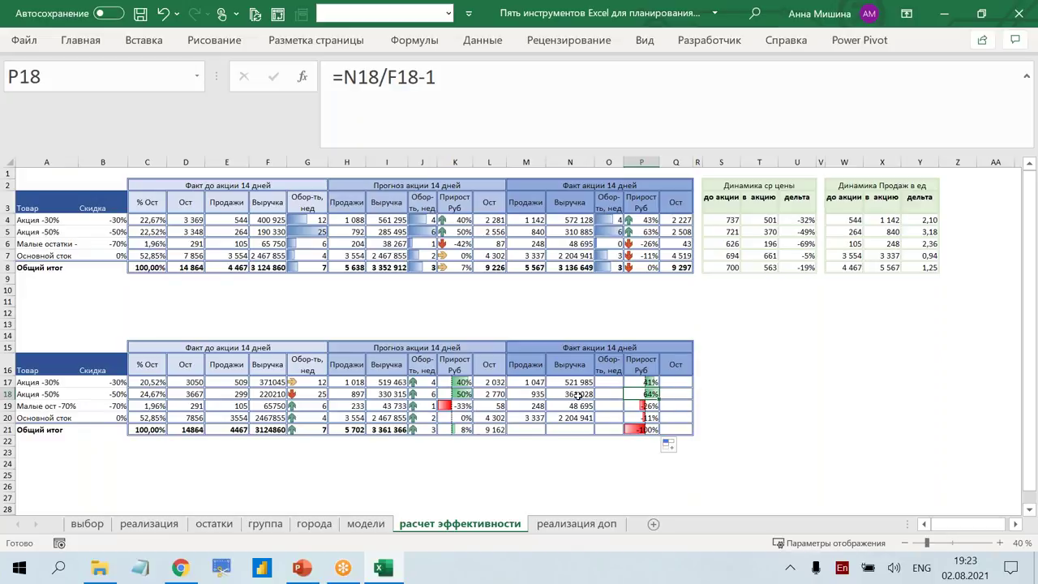
left_click(462, 395)
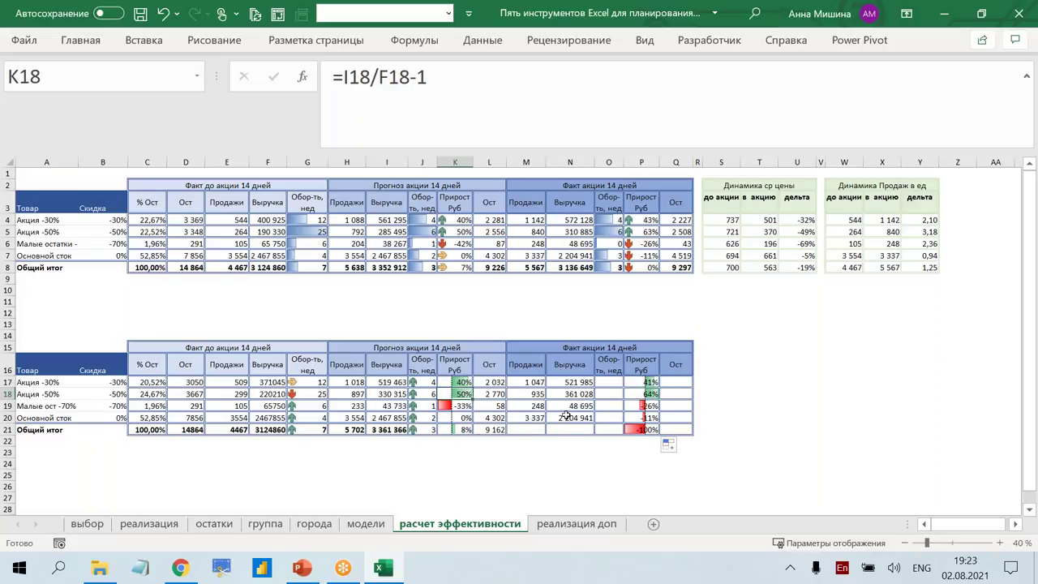
left_click_drag(535, 429, 569, 429)
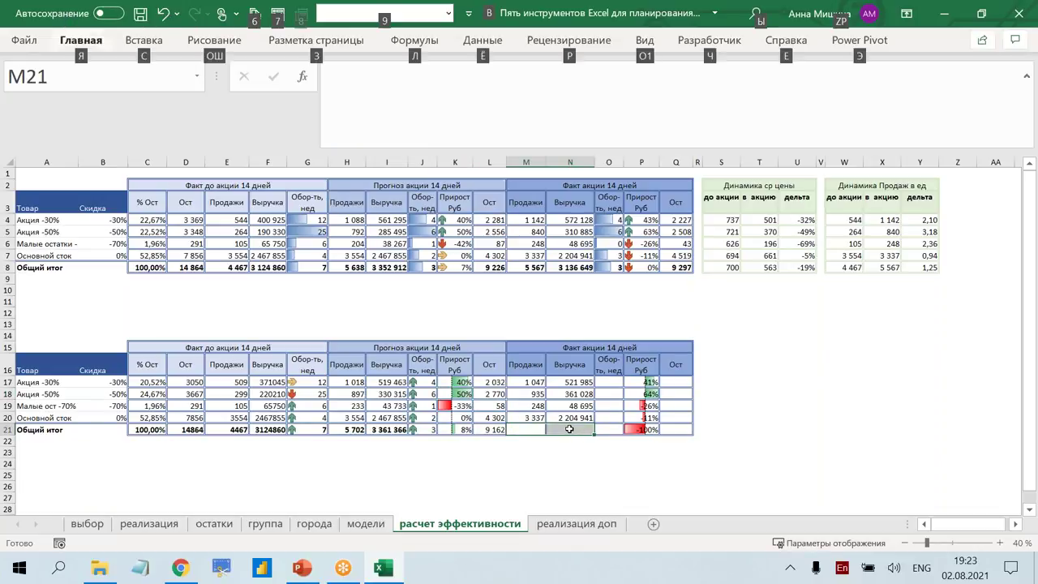
Total actual sales (5 567) and revenue (3 136 649), review growth totals, and begin Q17's Ост formula.
key("ctrl+v")
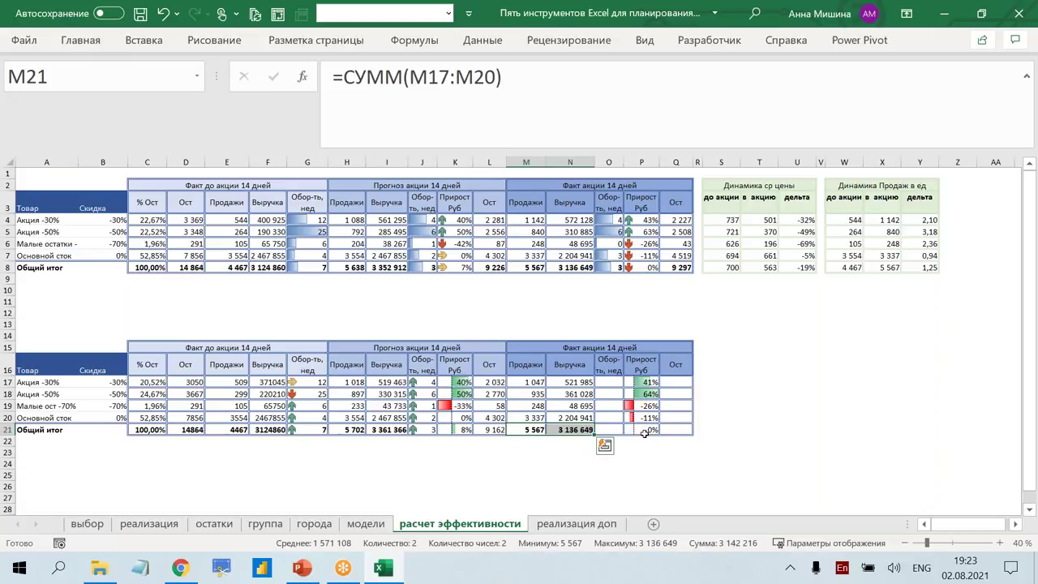
left_click(644, 431)
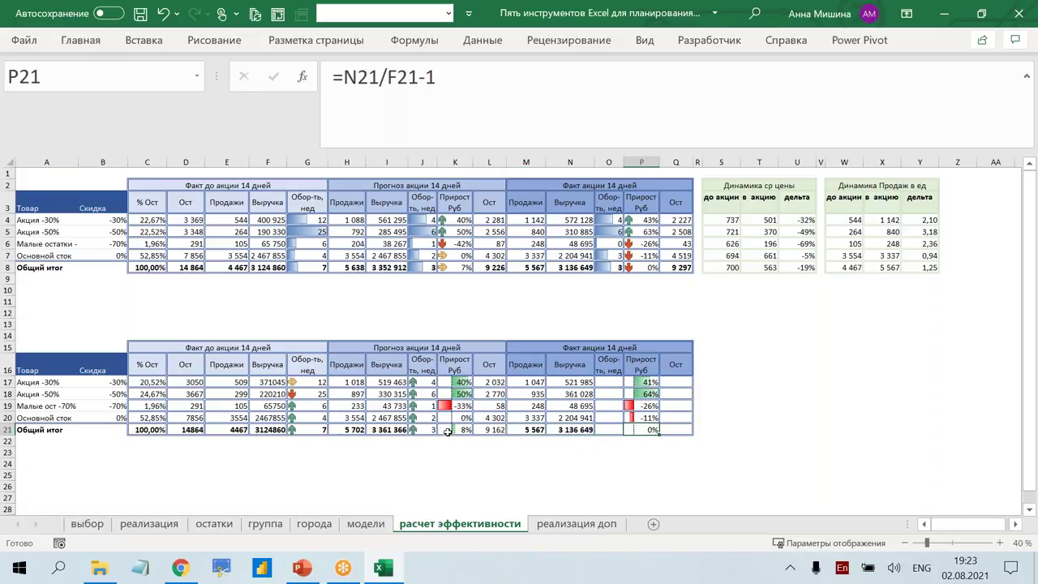
left_click(450, 430)
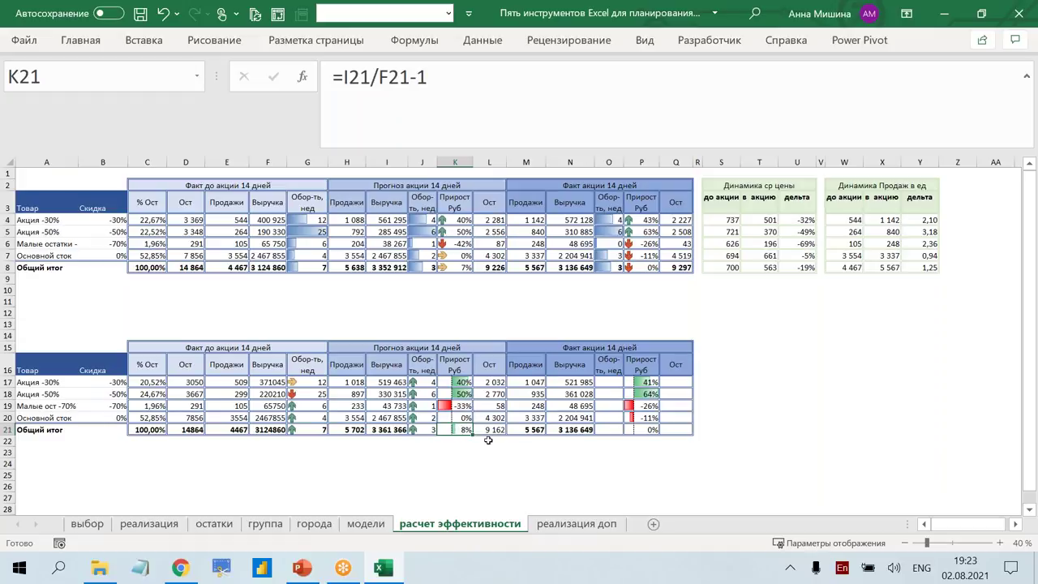
left_click(638, 430)
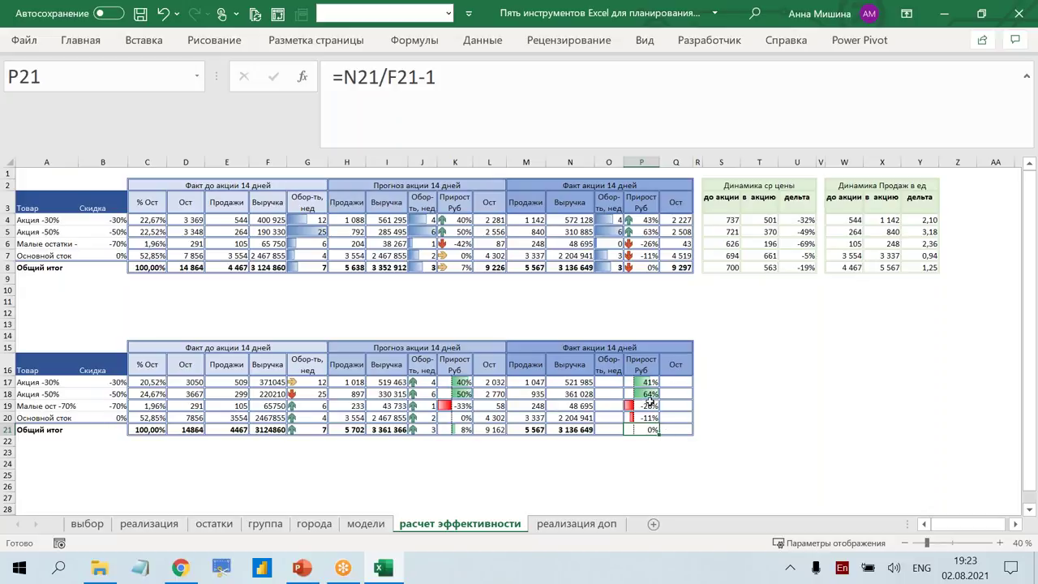
left_click_drag(676, 418, 36, 419)
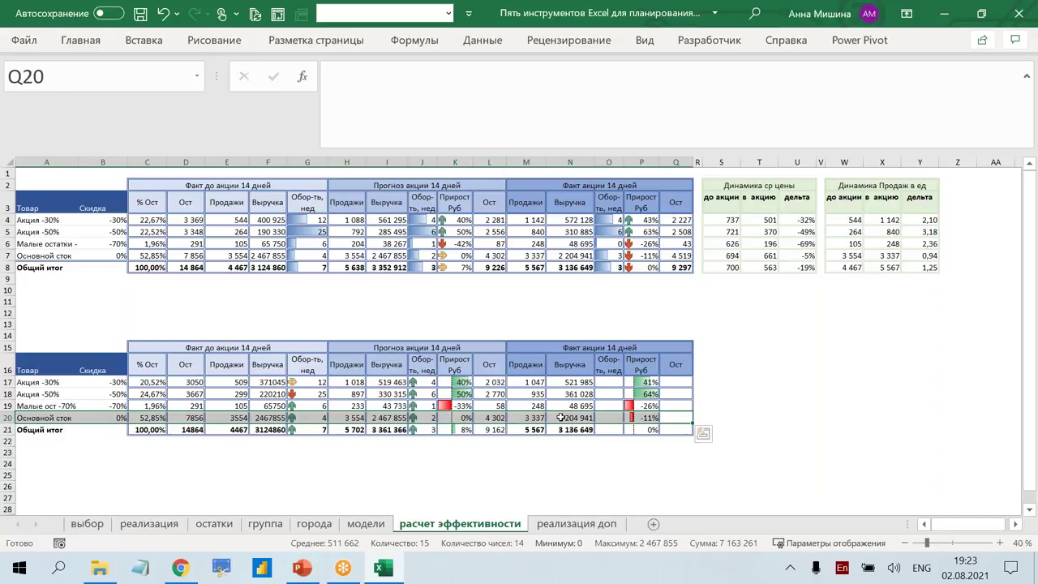
left_click(560, 416)
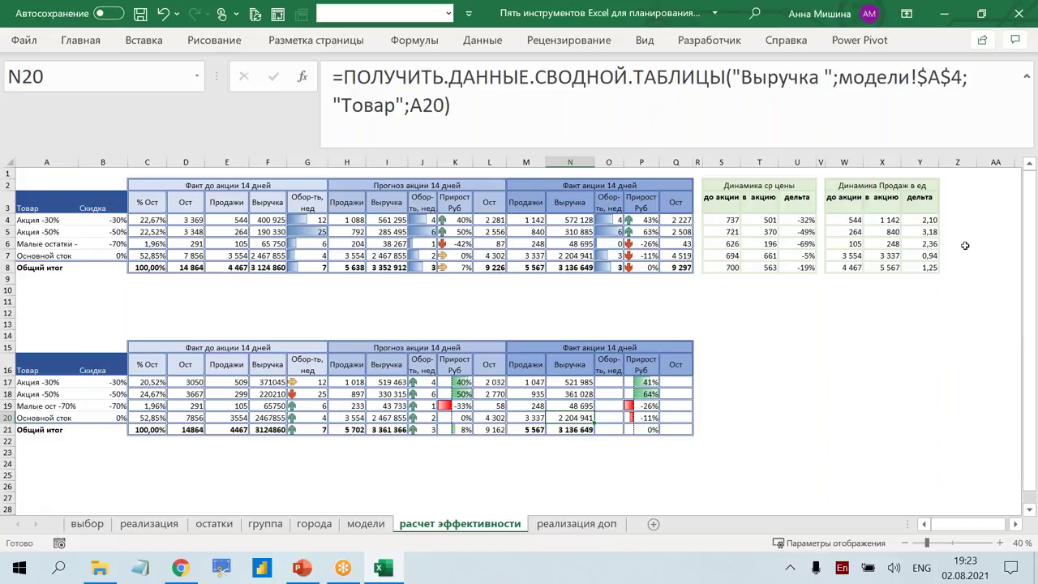
left_click(683, 382)
type("=")
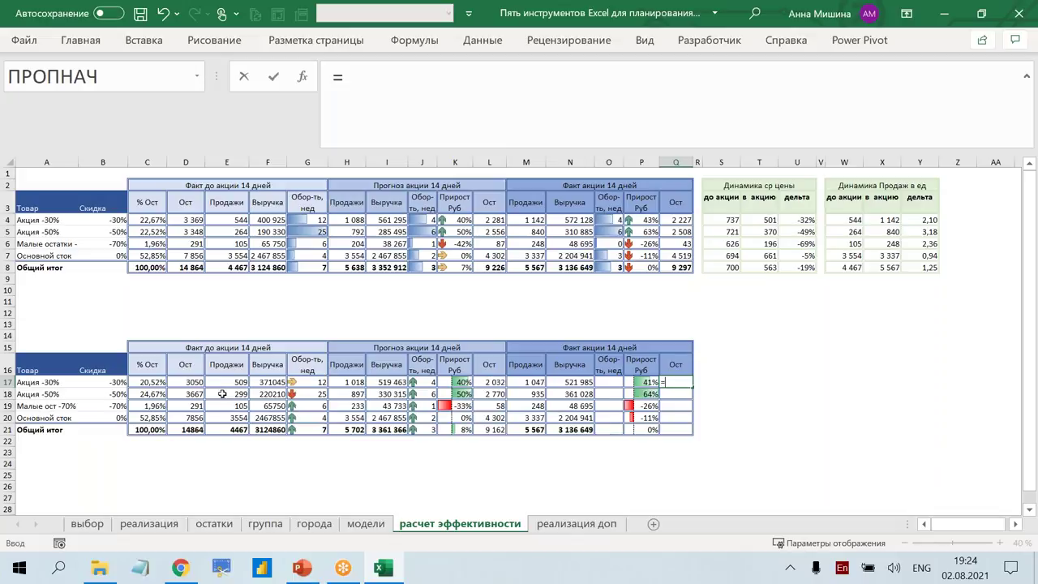
Enter the remaining-stock formula =D17-M17 in Q17 and fill it down to row 21.
left_click(230, 384)
left_click(186, 382)
type("-")
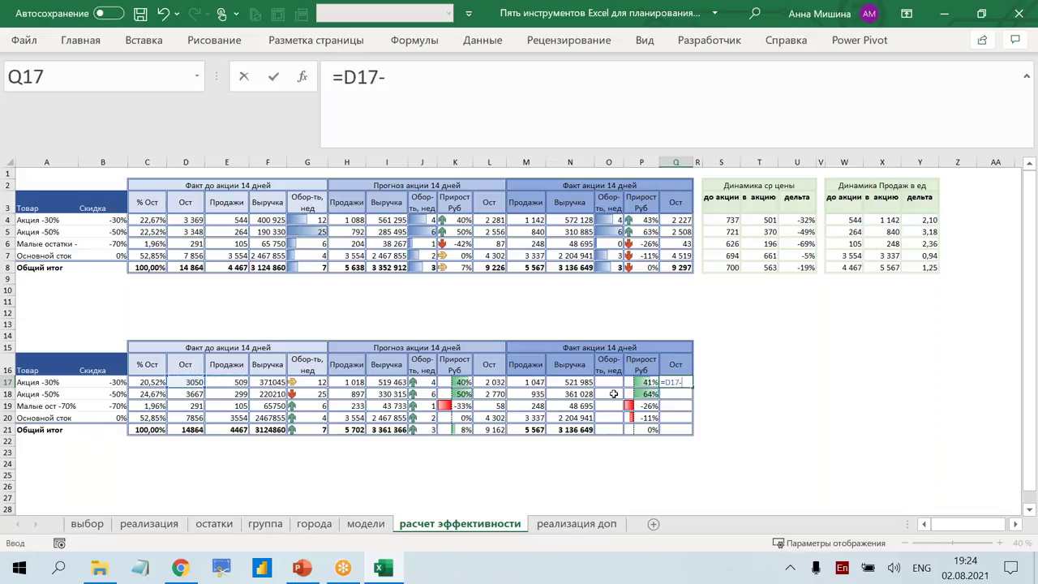
left_click(516, 385)
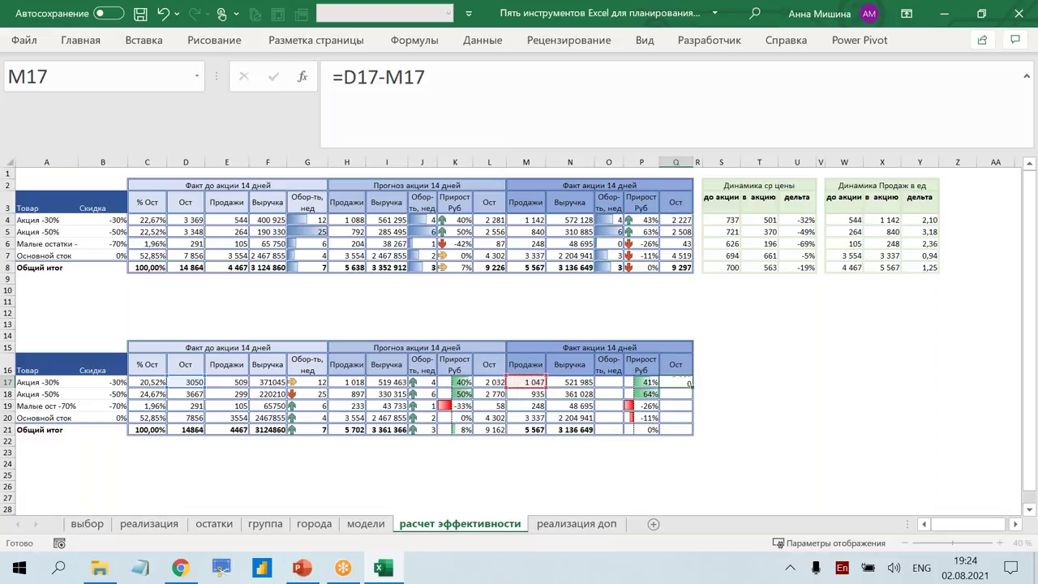
key("Return")
left_click_drag(678, 381, 676, 429)
key("ctrl+d")
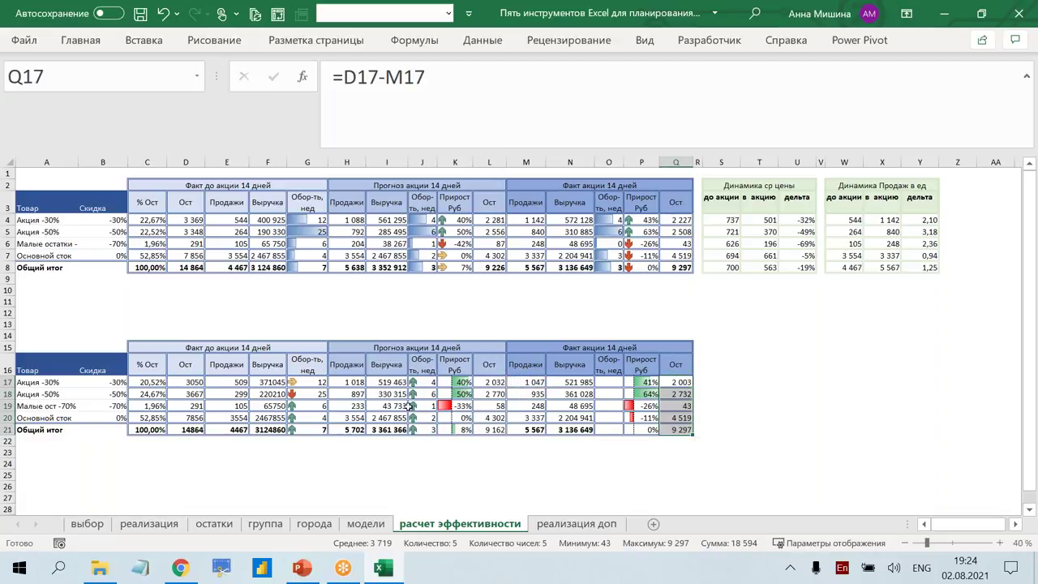
Copy the turnover formulas J17:J21 into the actual-period turnover column O17:O21.
left_click_drag(427, 385, 425, 429)
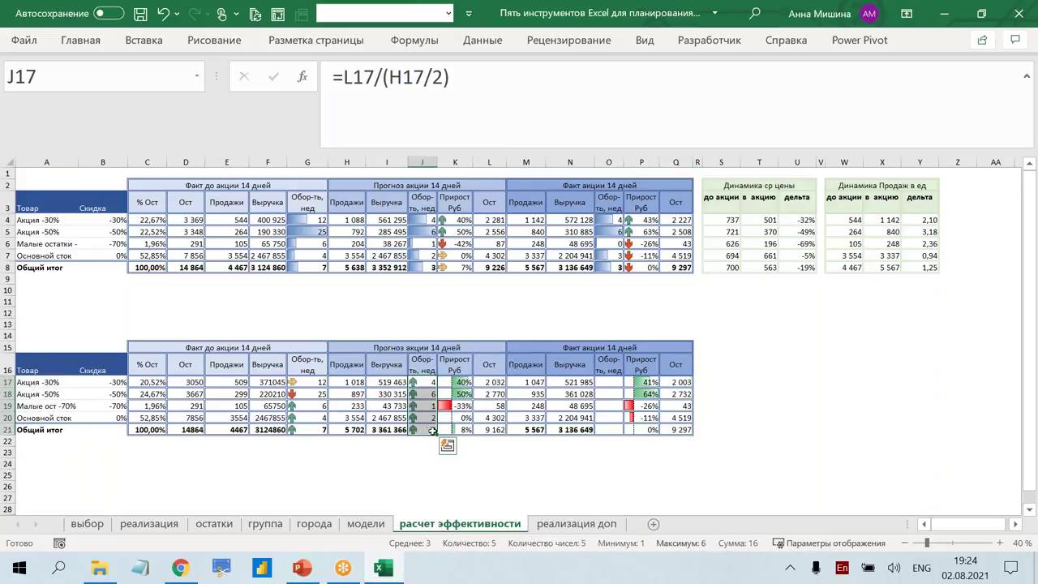
left_click(608, 382)
key("ctrl+v")
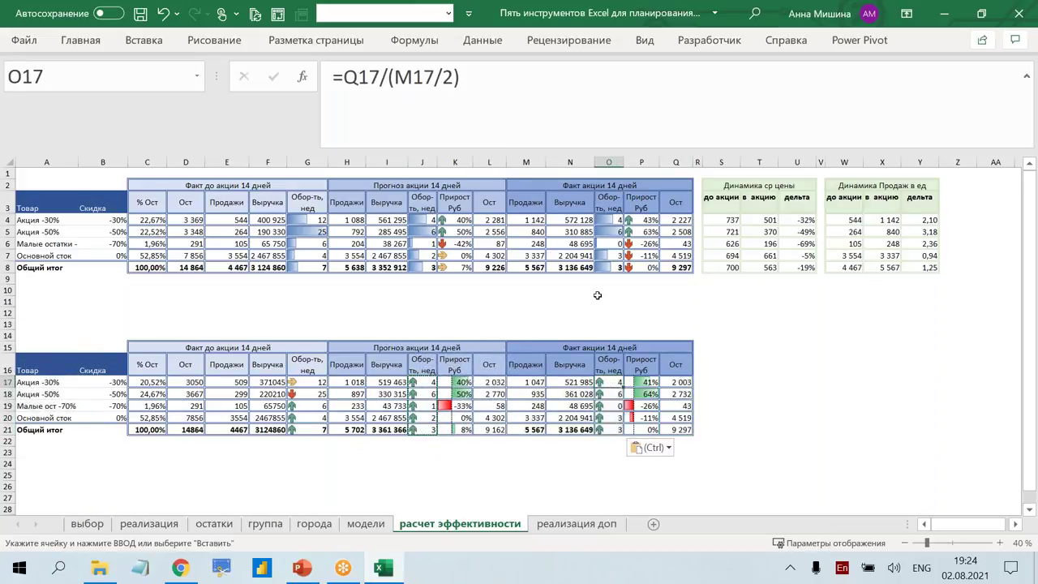
key("Escape")
left_click(516, 105)
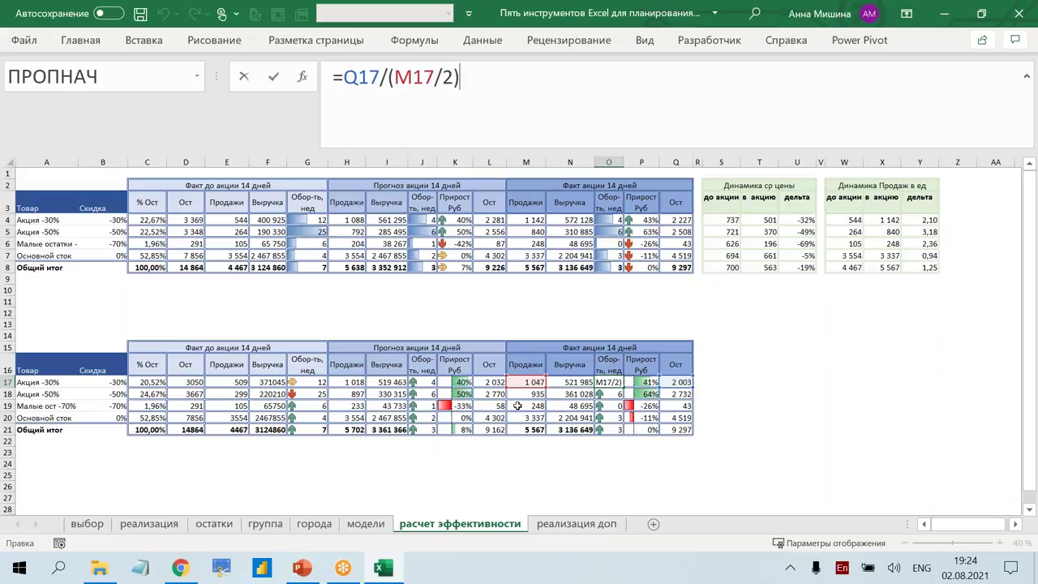
key("Escape")
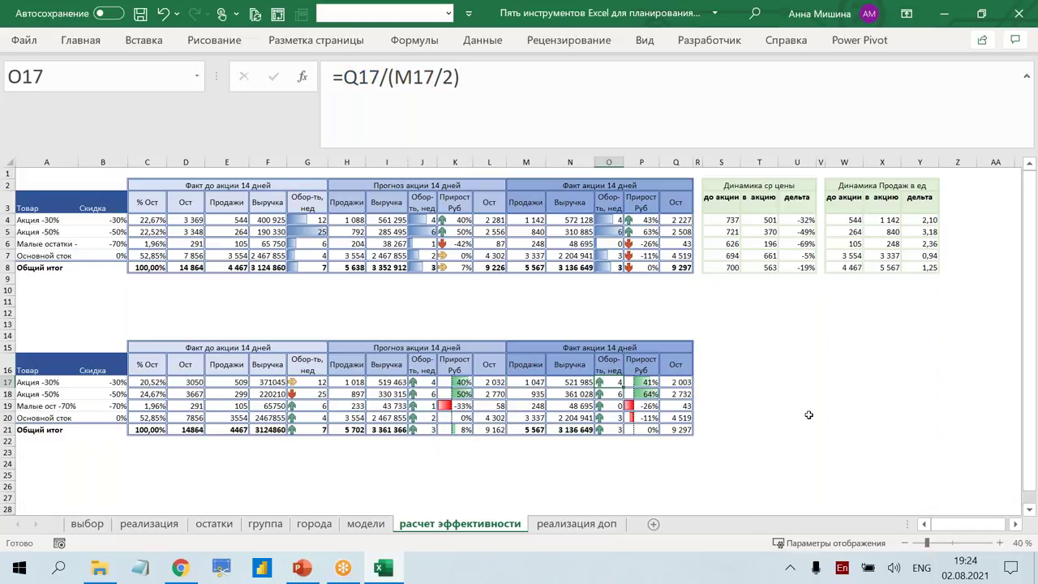
mouse_move(720, 185)
left_mouse_down()
mouse_move(799, 199)
mouse_move(806, 266)
left_mouse_up()
Copy the price dynamics table S2:U8 to S15 and clear its copied values.
key("ctrl+c")
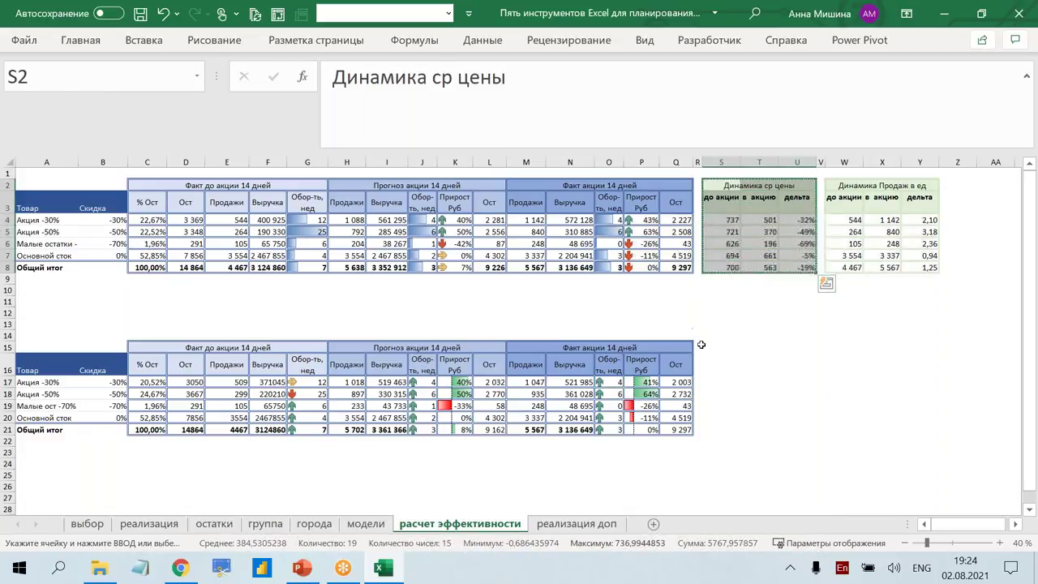
left_click_drag(697, 346, 703, 345)
left_click(717, 346)
key("ctrl+v")
left_click(723, 381)
left_click_drag(723, 381, 795, 432)
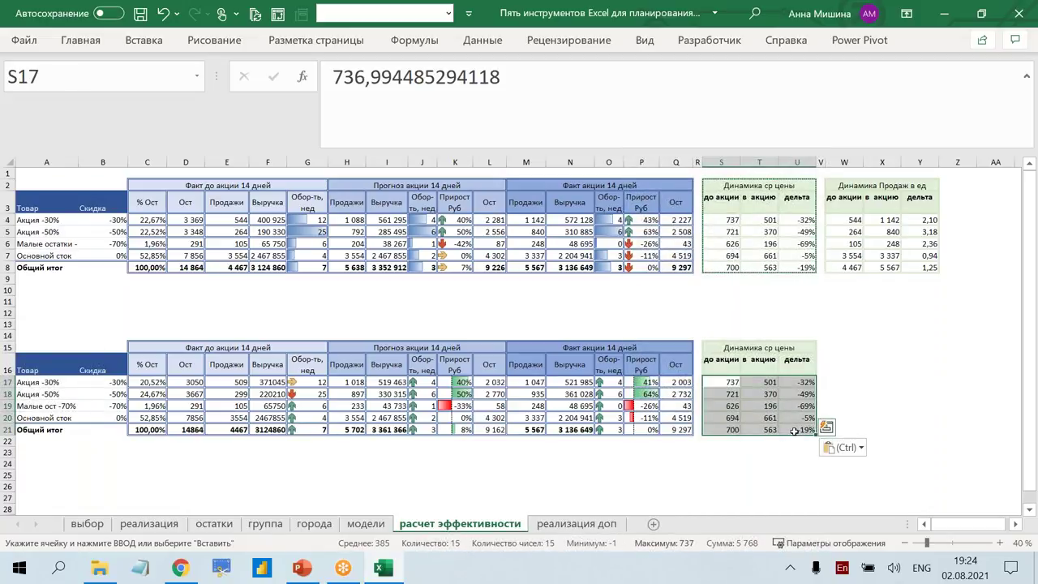
key("Delete")
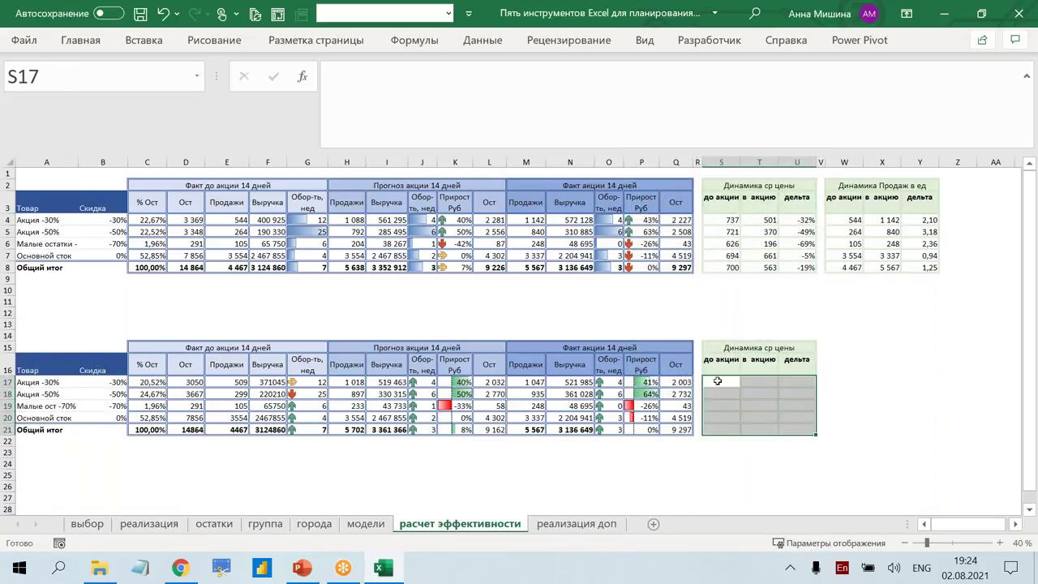
Enter the pre-promo average price formula =F17/E17 in S17.
left_click(718, 382)
type("=")
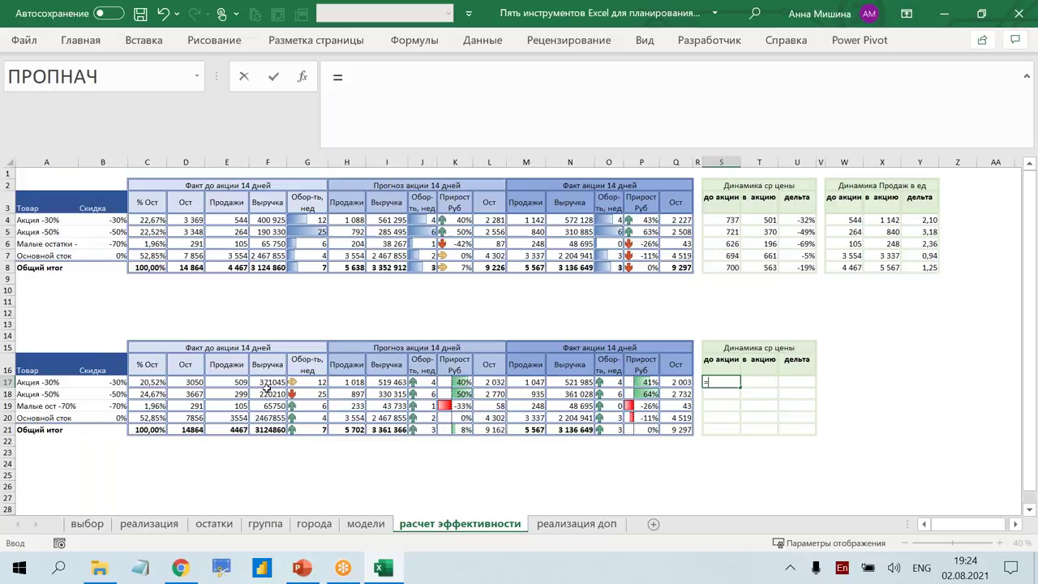
left_click(267, 386)
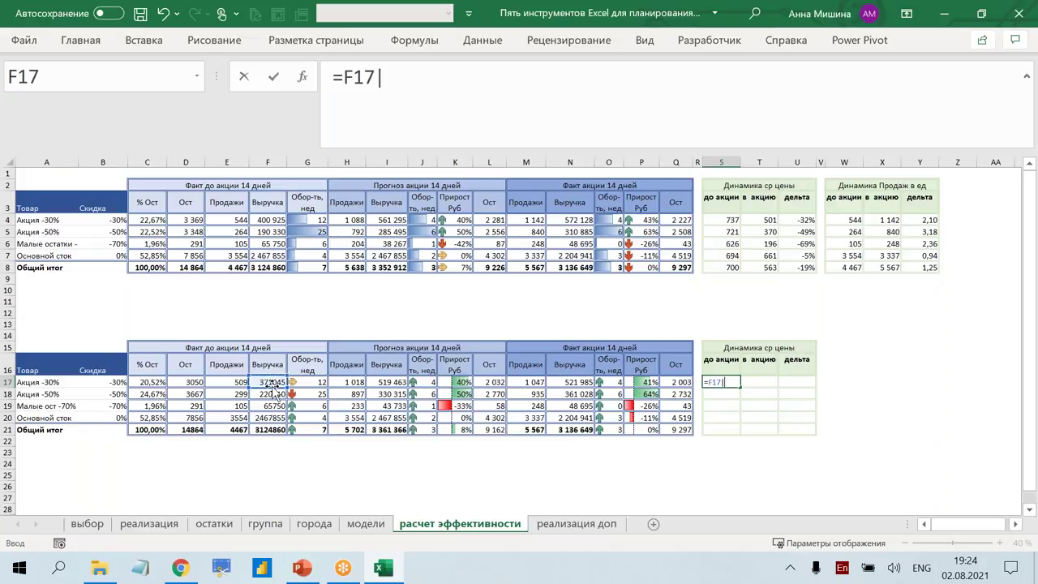
key("alt+shift")
type("/")
key("BackSpace")
key("BackSpace")
left_click(224, 382)
key("Return")
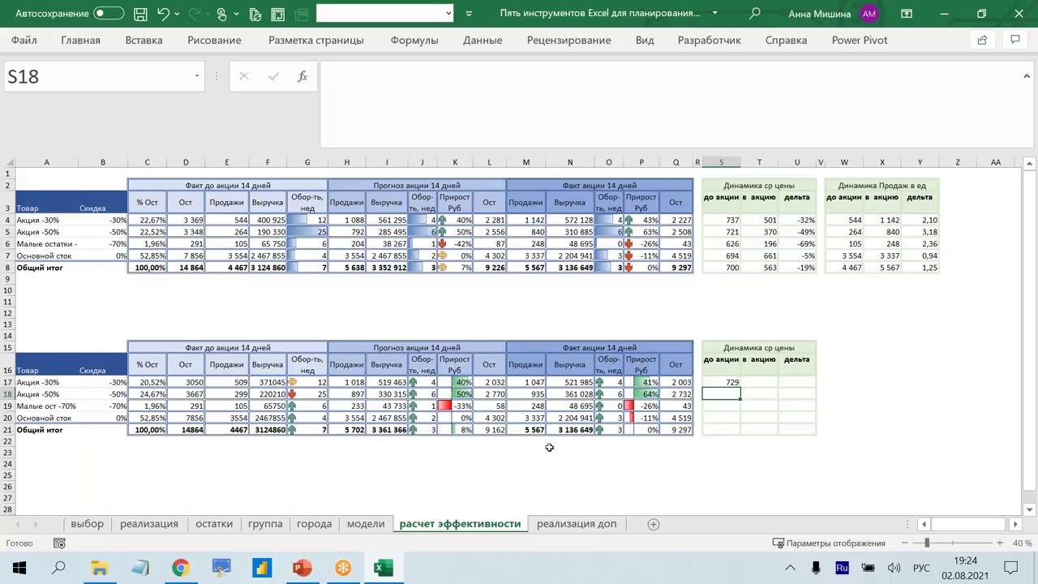
Enter the promo average price formula =N17/M17 in T17.
left_click(763, 384)
type("=")
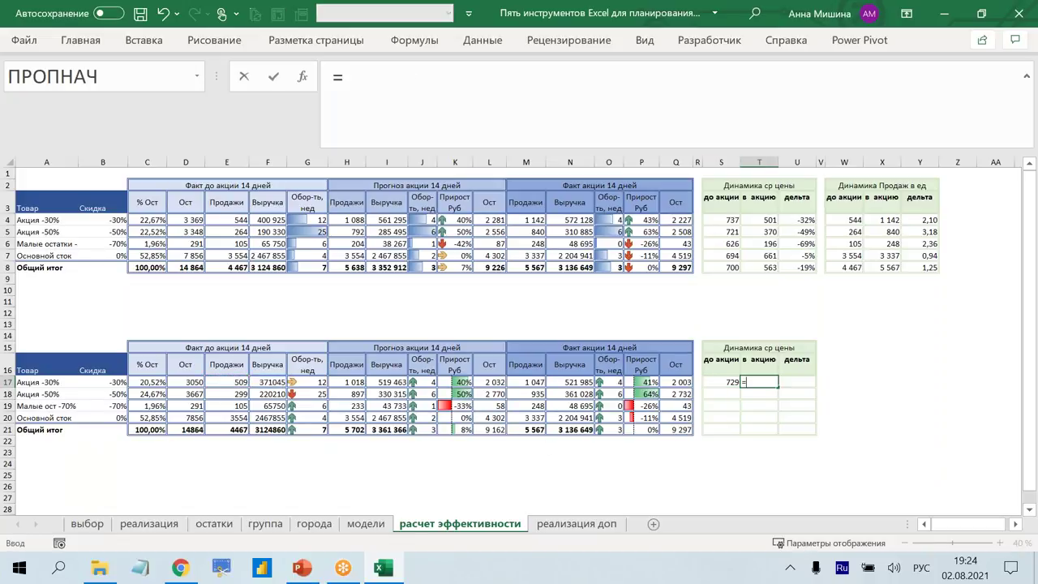
left_click(585, 382)
type("/")
left_click(523, 381)
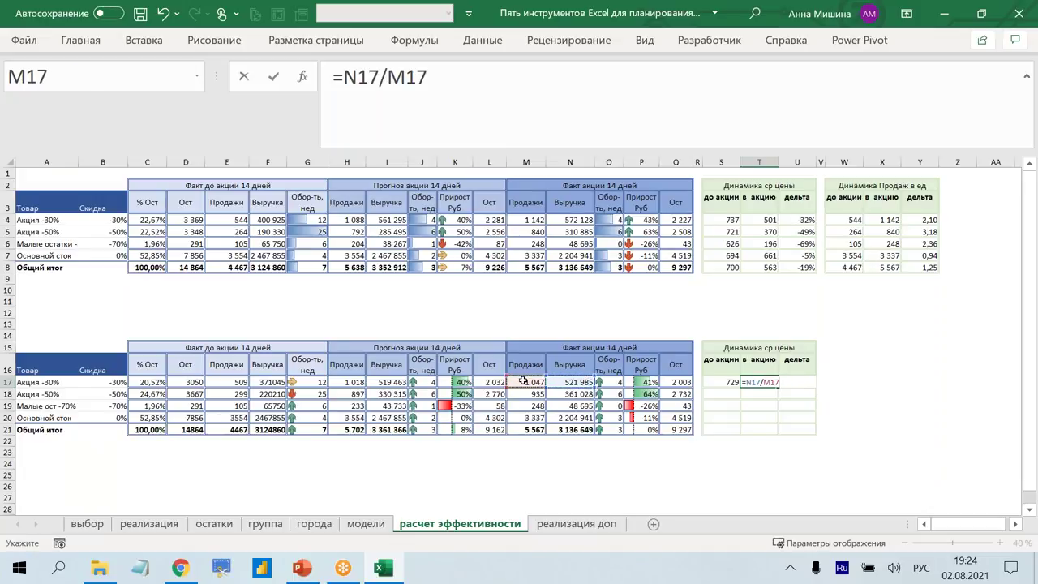
key("Return")
Enter the price change formula =T17/S17-1 in U17.
left_click(797, 381)
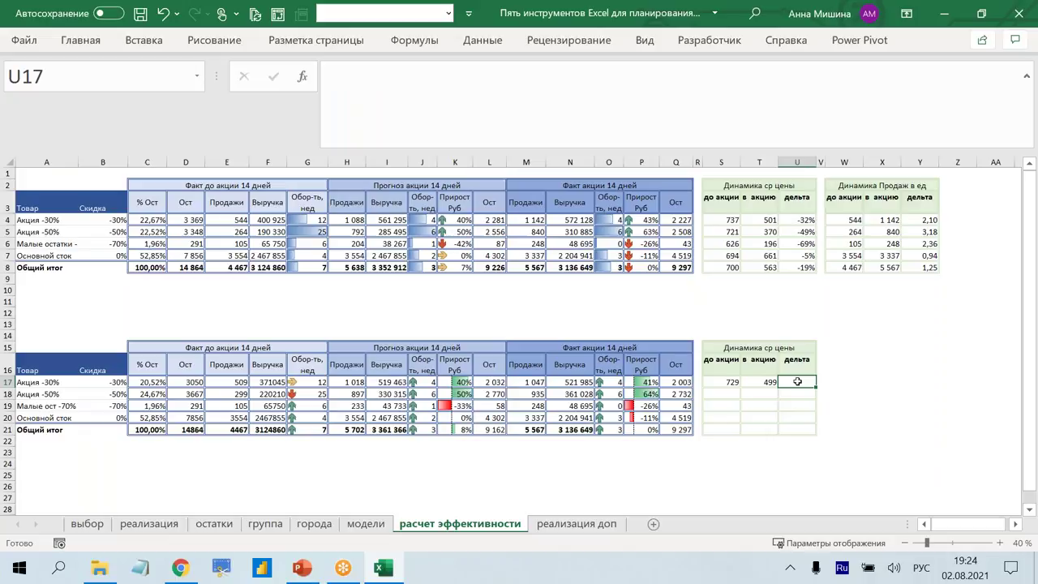
type("=")
left_click(764, 383)
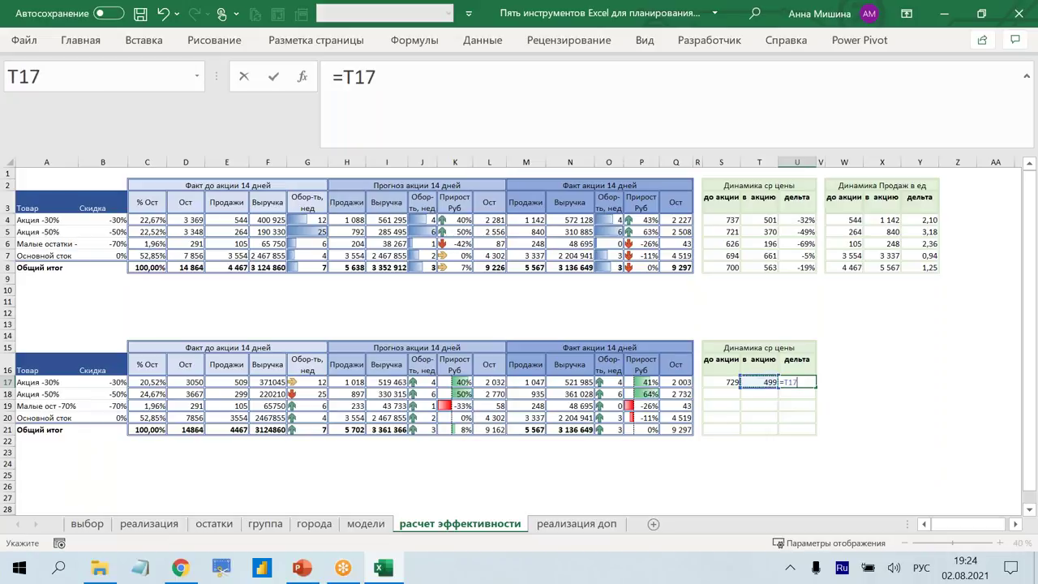
type("/")
left_click(729, 382)
type("-1")
key("Return")
Fill the three price formulas down to the total row and review the changes.
left_click_drag(791, 382, 733, 427)
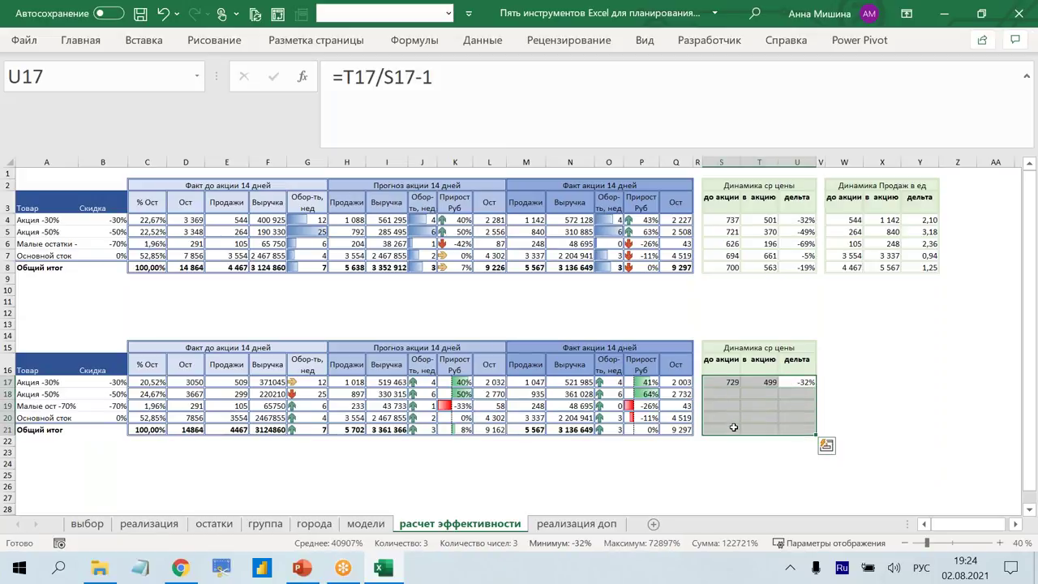
key("ctrl+d")
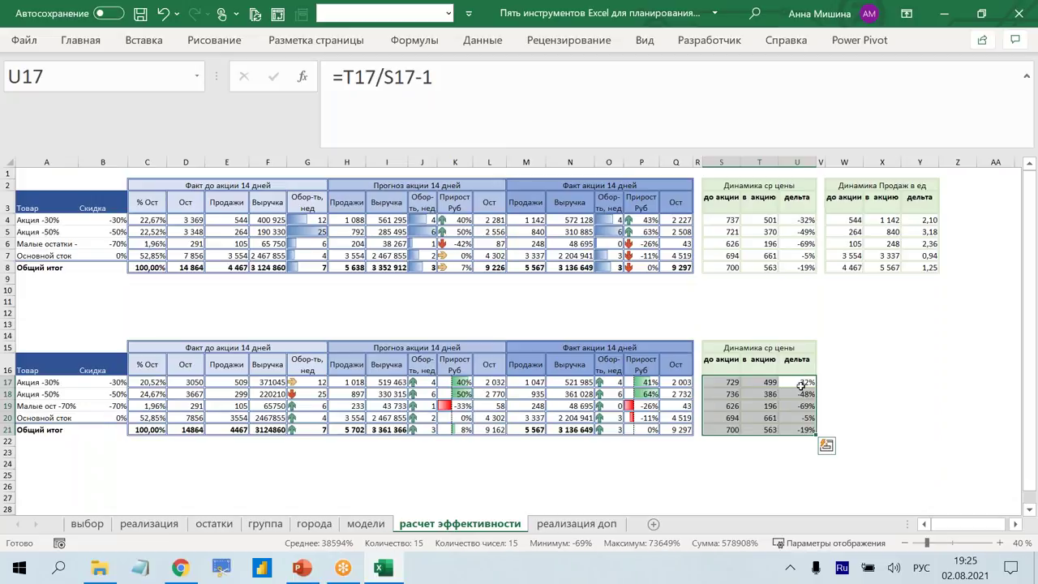
left_click(801, 385)
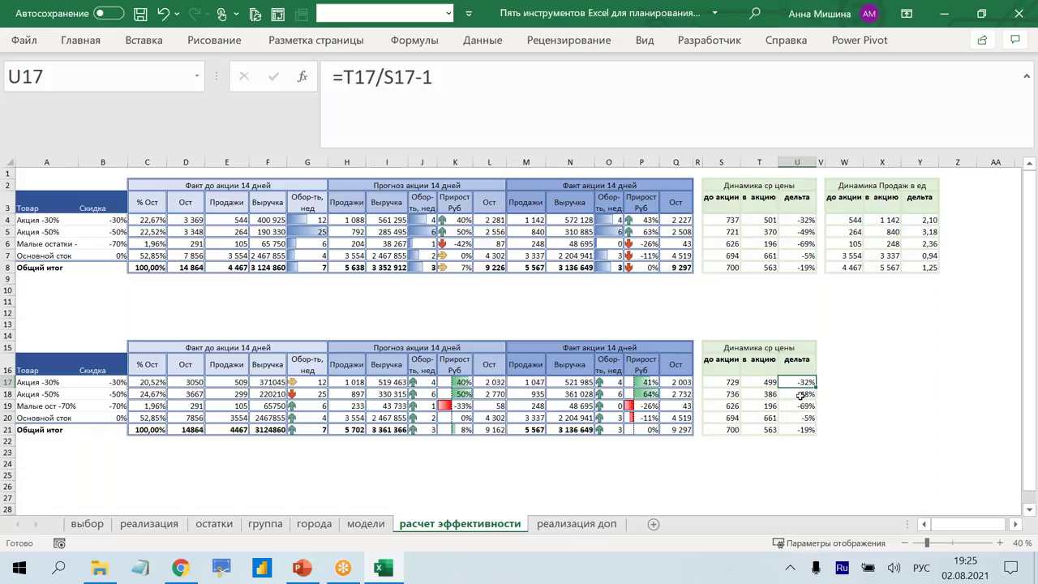
key("Down")
left_click(802, 406)
left_click_drag(793, 419, 49, 418)
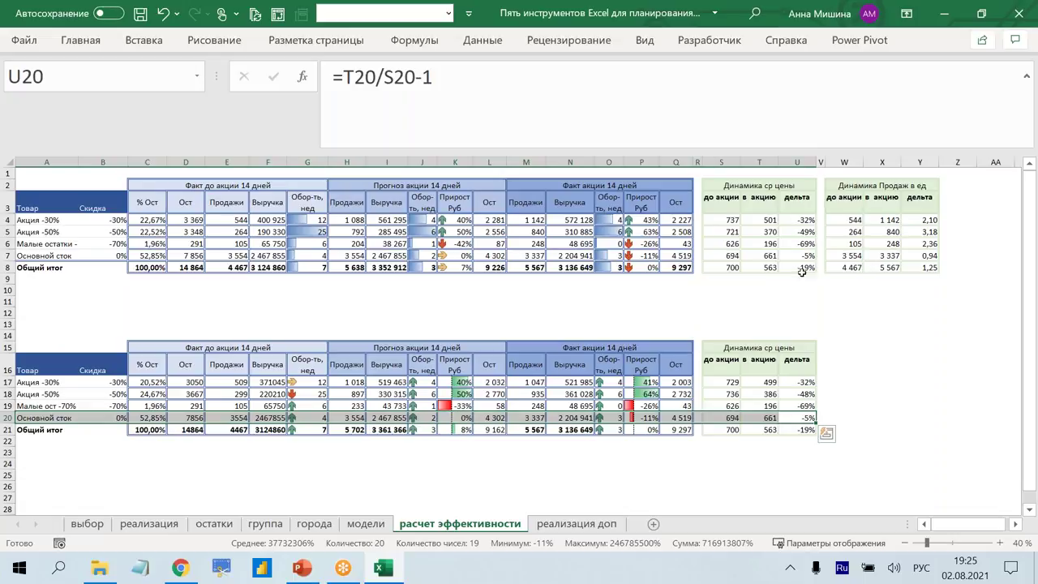
left_click_drag(847, 185, 925, 267)
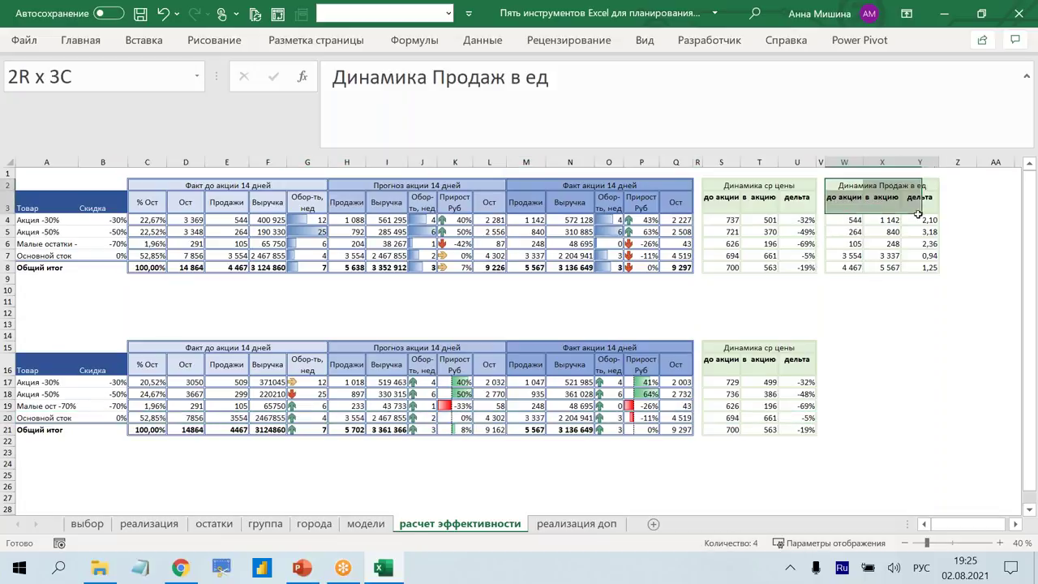
Copy the sales-in-units block W2:Y8 to W15 and clear rows 17–21.
key("ctrl+c")
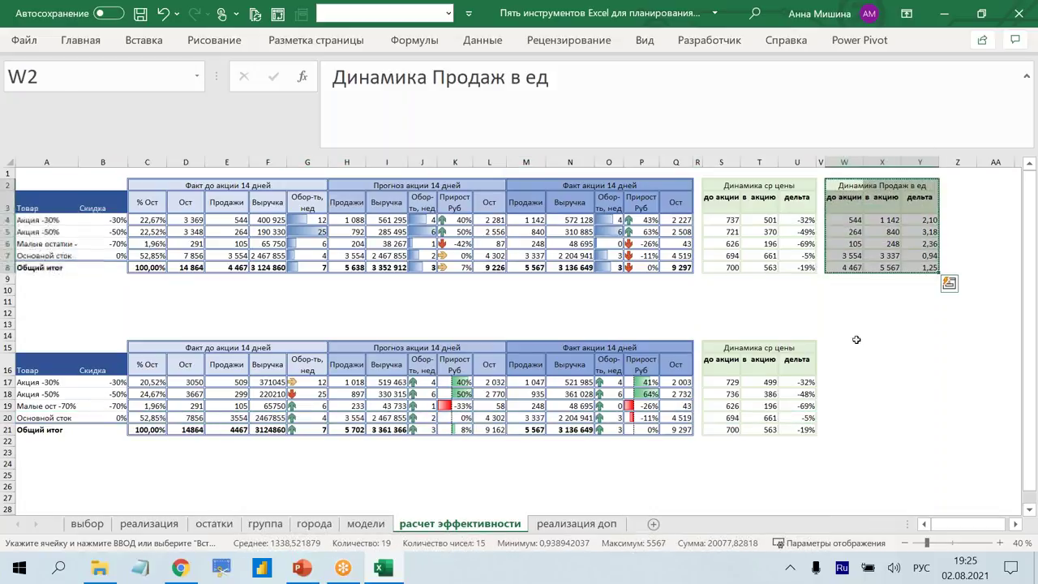
left_click(838, 347)
key("ctrl+v")
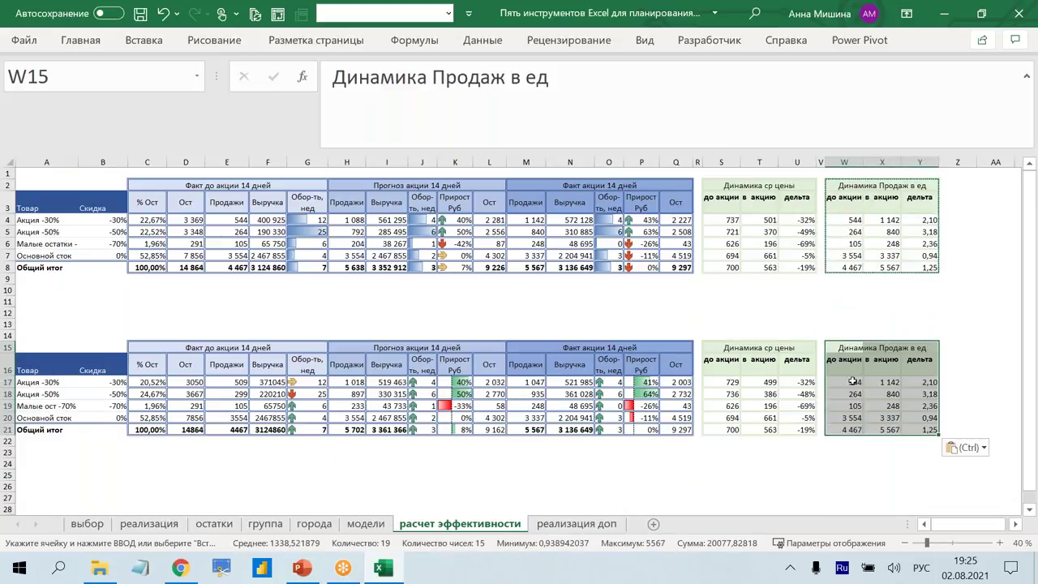
left_click_drag(840, 382, 941, 430)
key("Escape")
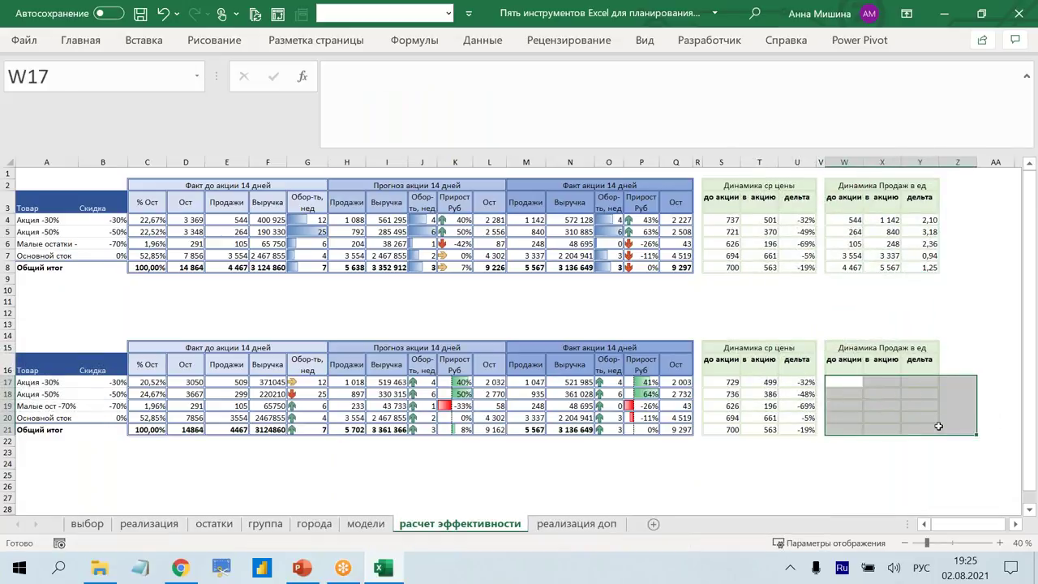
key("Delete")
Enter =E17 in W17 and =M17 in X17 for before-promo and promo sales.
left_click(841, 383)
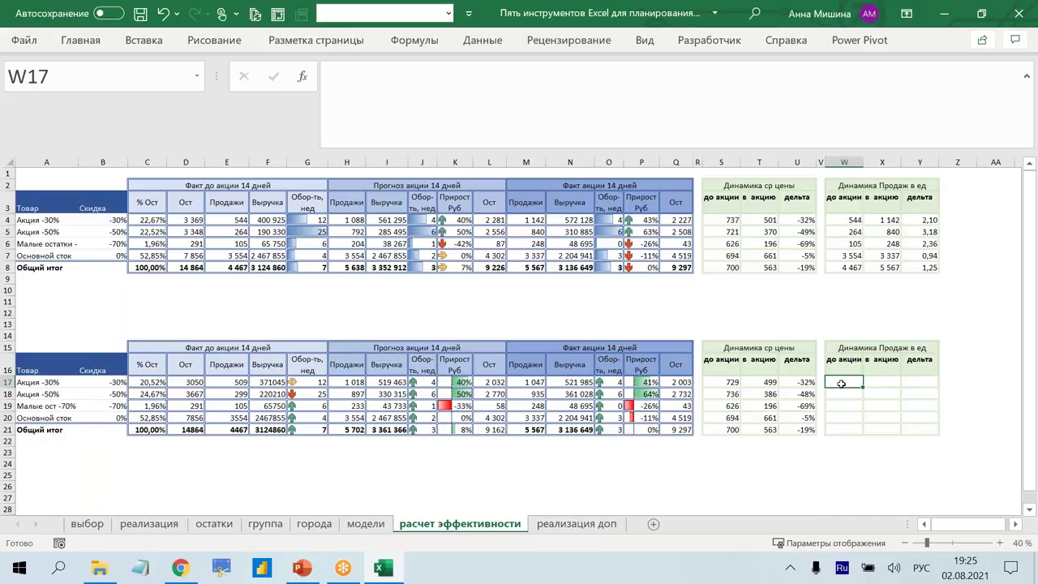
type("=")
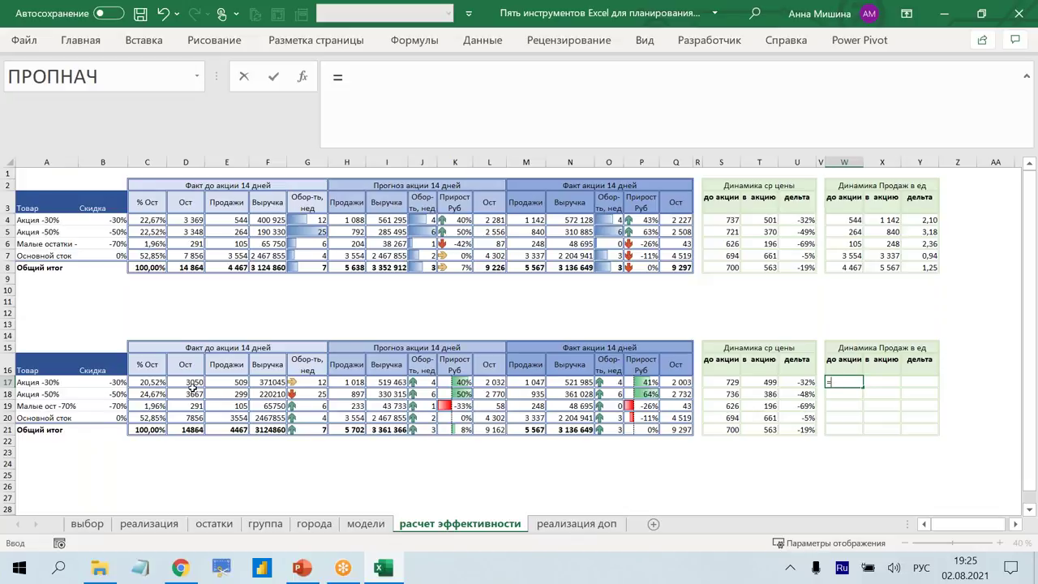
left_click(226, 383)
key("Return")
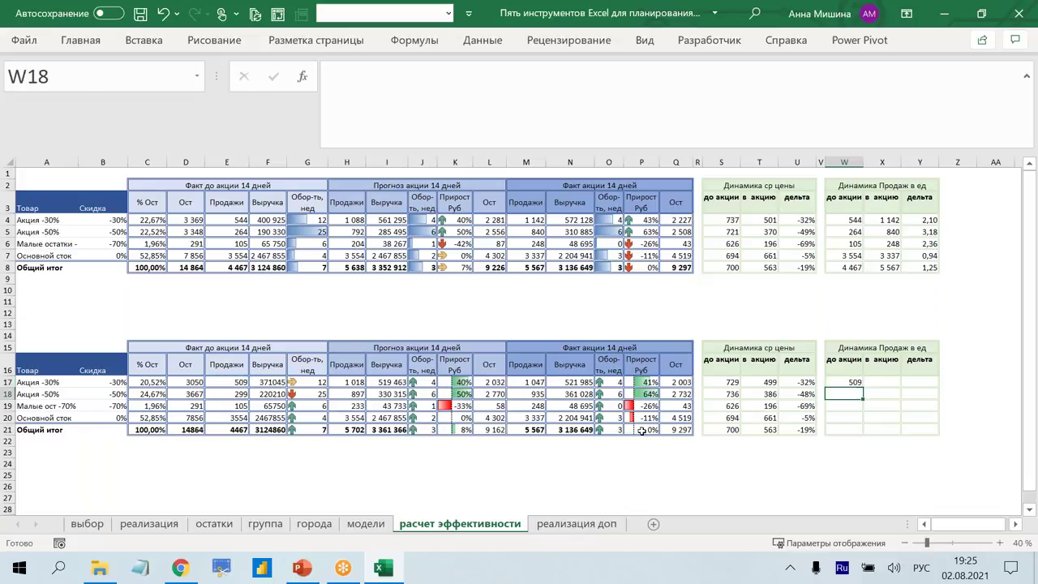
left_click(884, 383)
type("=")
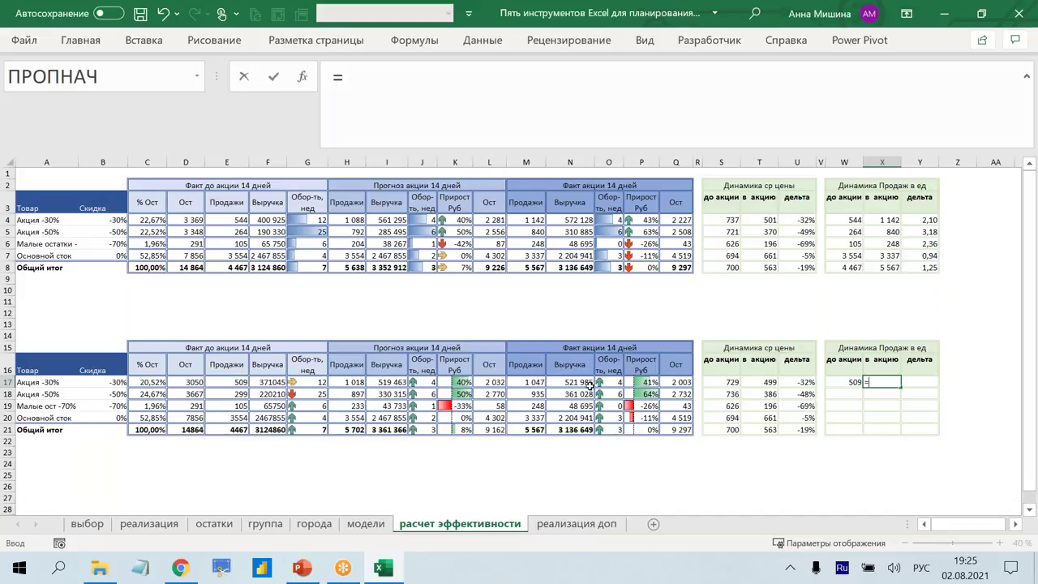
left_click(531, 380)
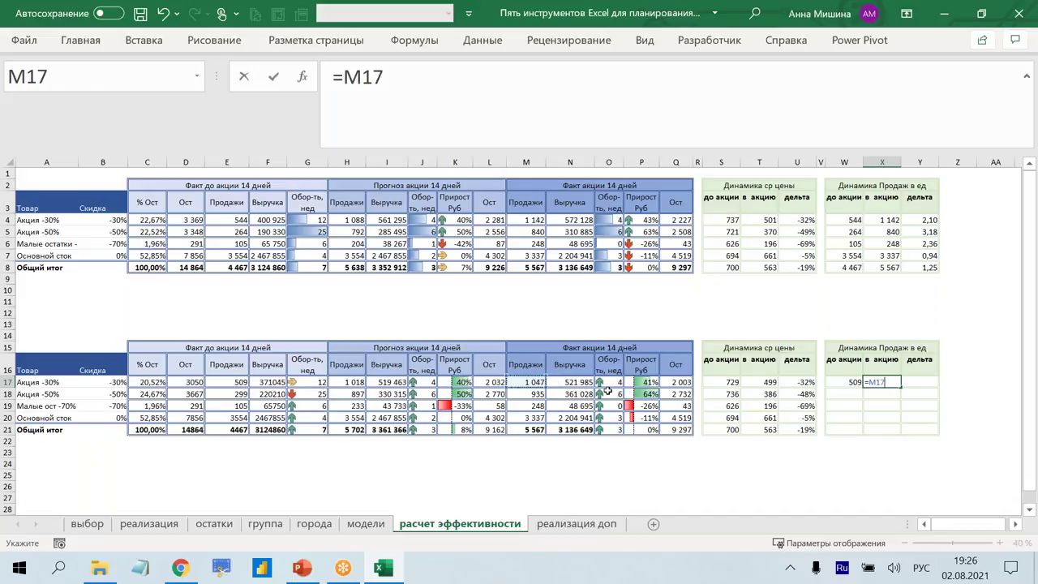
key("Return")
Enter the sales ratio formula =X17/W17 in Y17, giving 2,06.
left_click(914, 381)
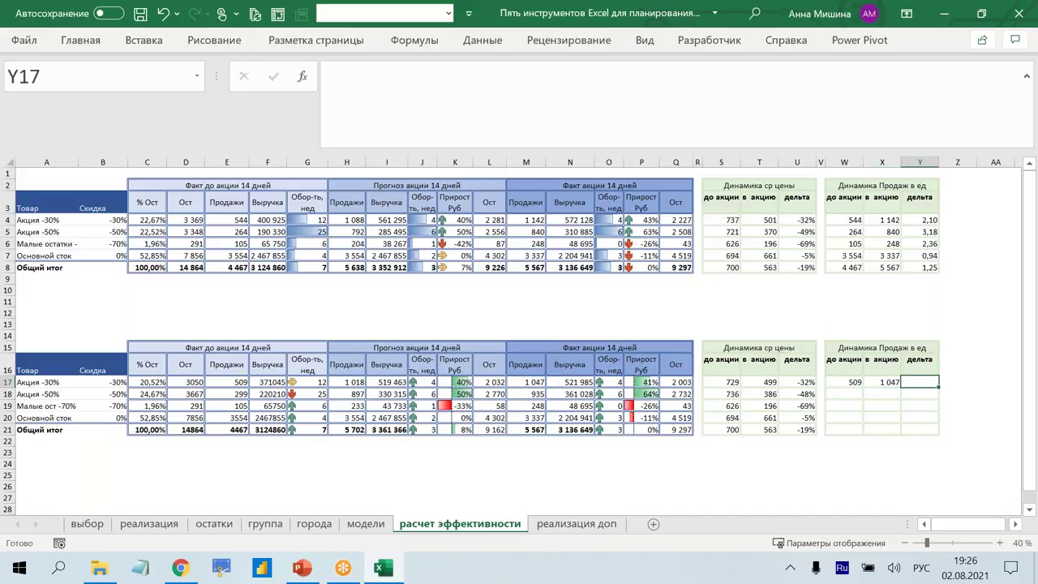
type("=")
left_click(882, 382)
type("/")
left_click(842, 381)
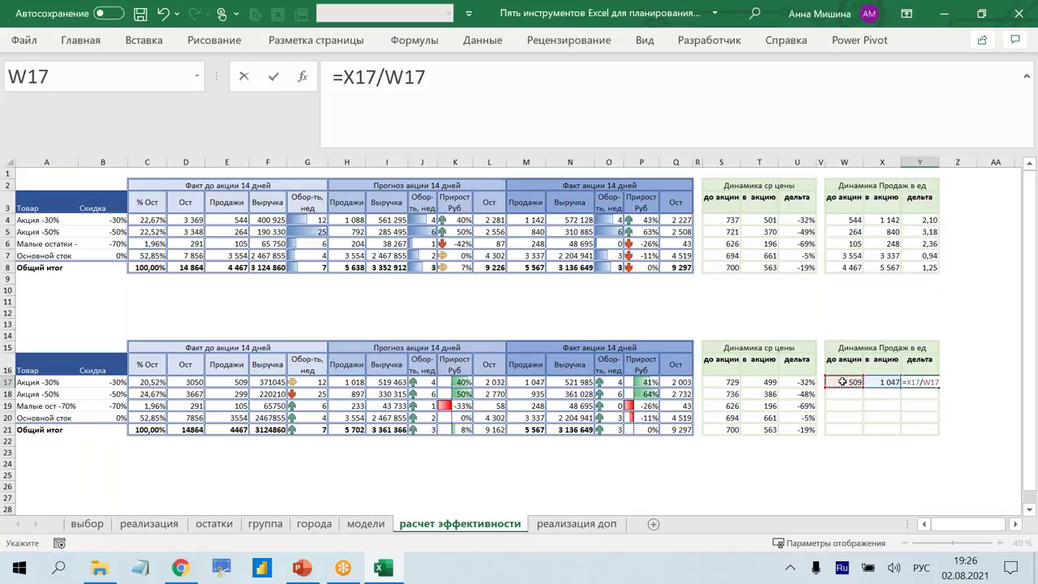
key("Return")
left_click(923, 382)
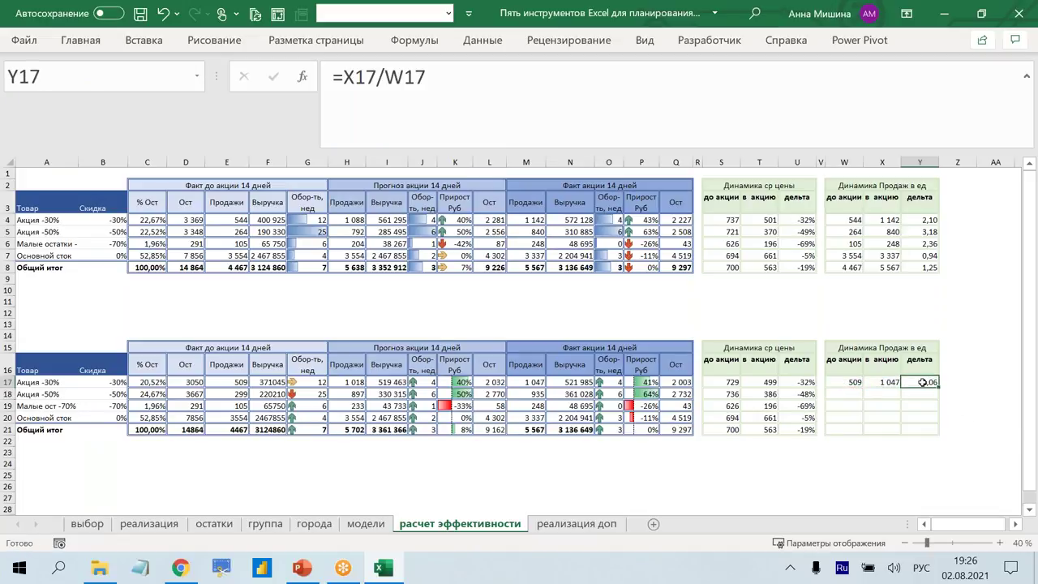
Extend the three formulas down through the total row 21, then show the реализация sheet.
left_click(338, 385)
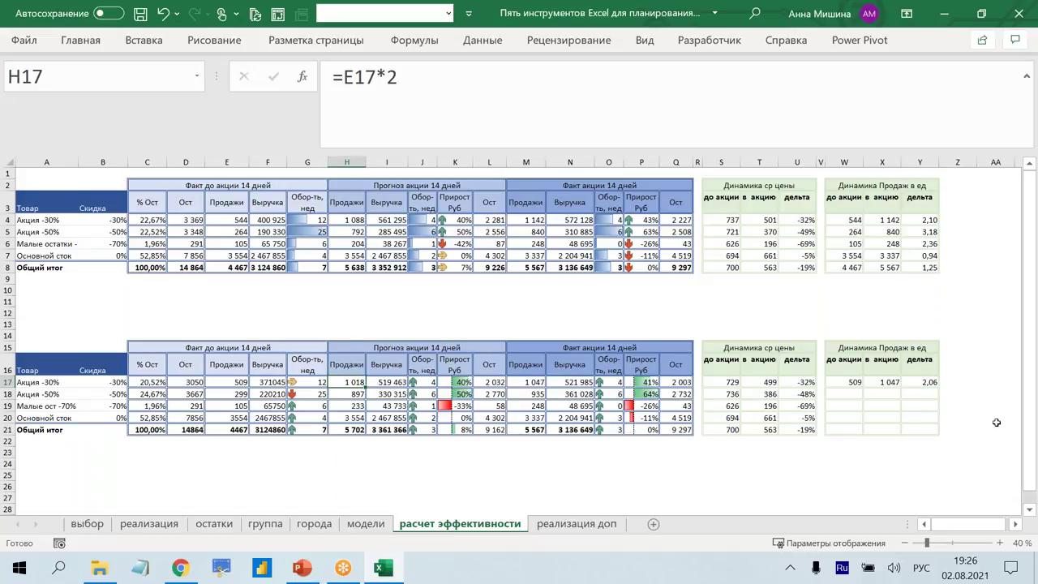
mouse_move(851, 379)
left_mouse_down()
mouse_move(914, 417)
mouse_move(554, 396)
left_mouse_up()
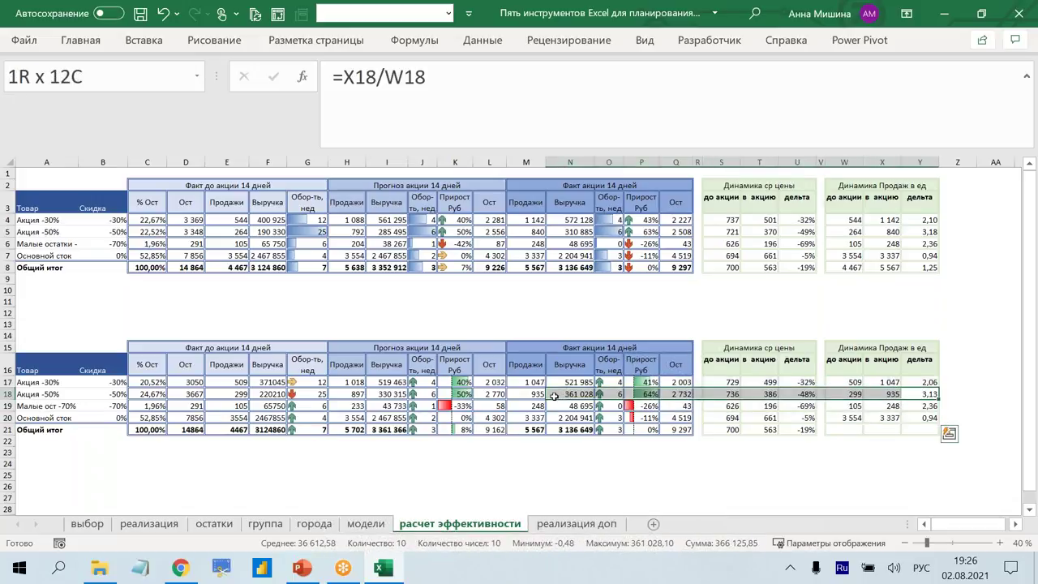
left_click_drag(553, 396, 554, 396)
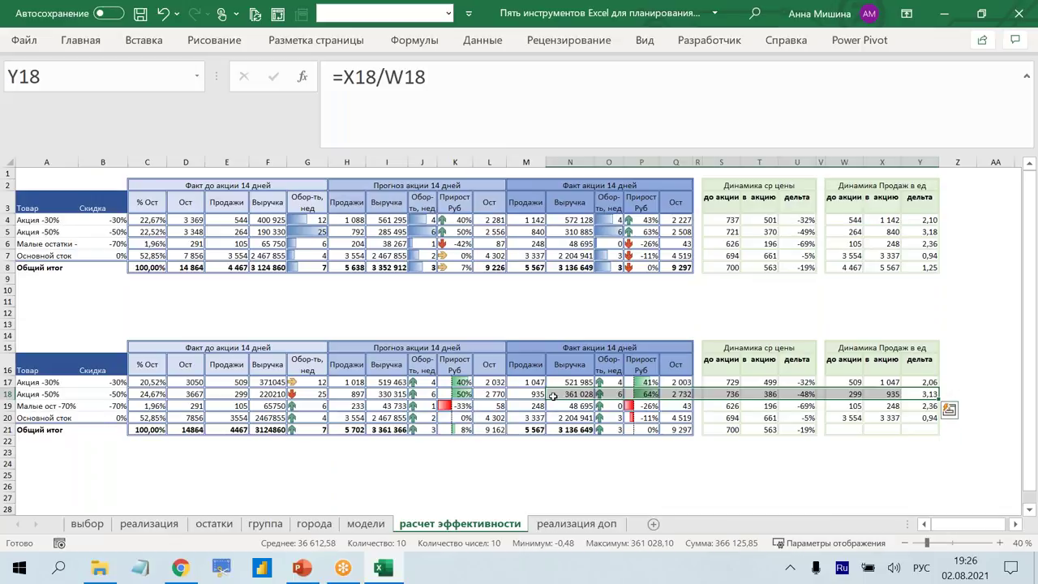
left_click(917, 418)
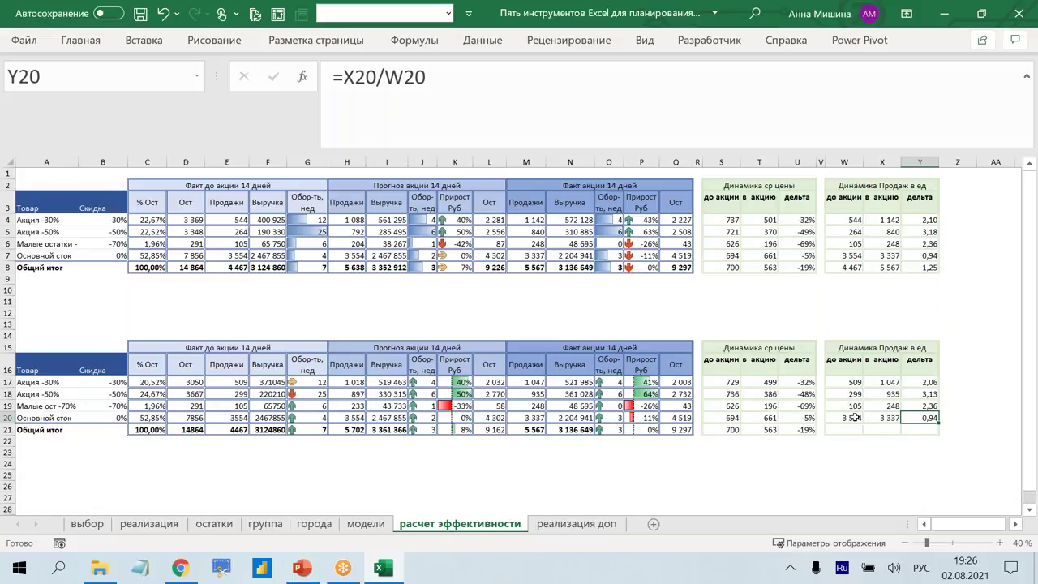
left_click_drag(854, 418, 923, 418)
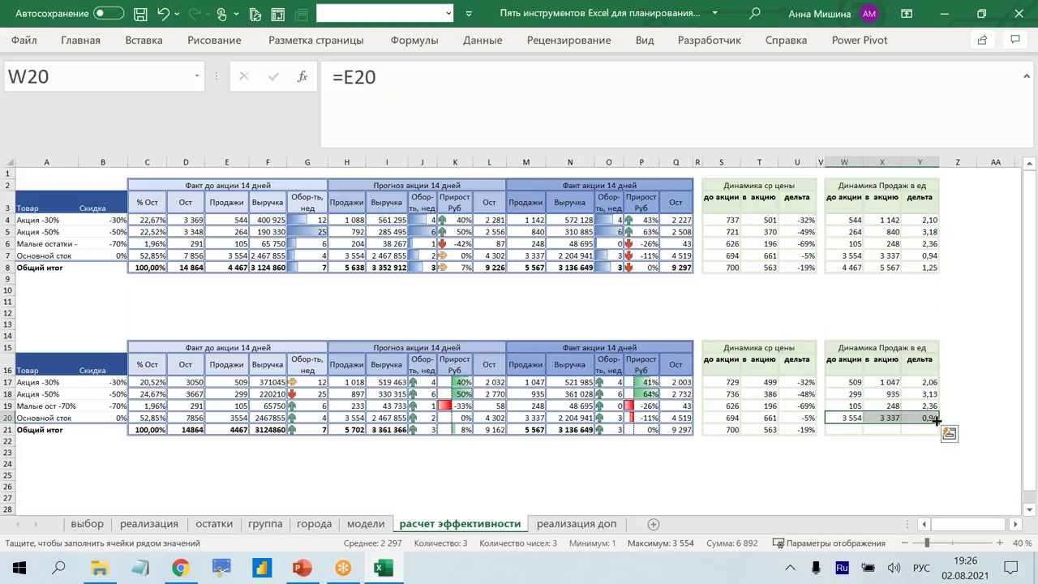
left_click_drag(937, 419, 937, 430)
left_click(797, 463)
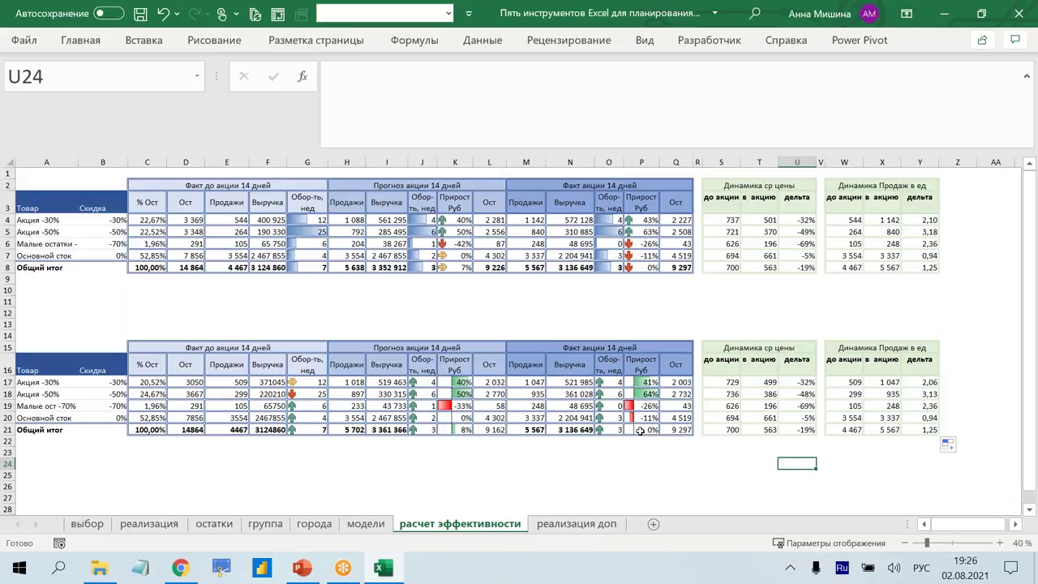
left_click(641, 431)
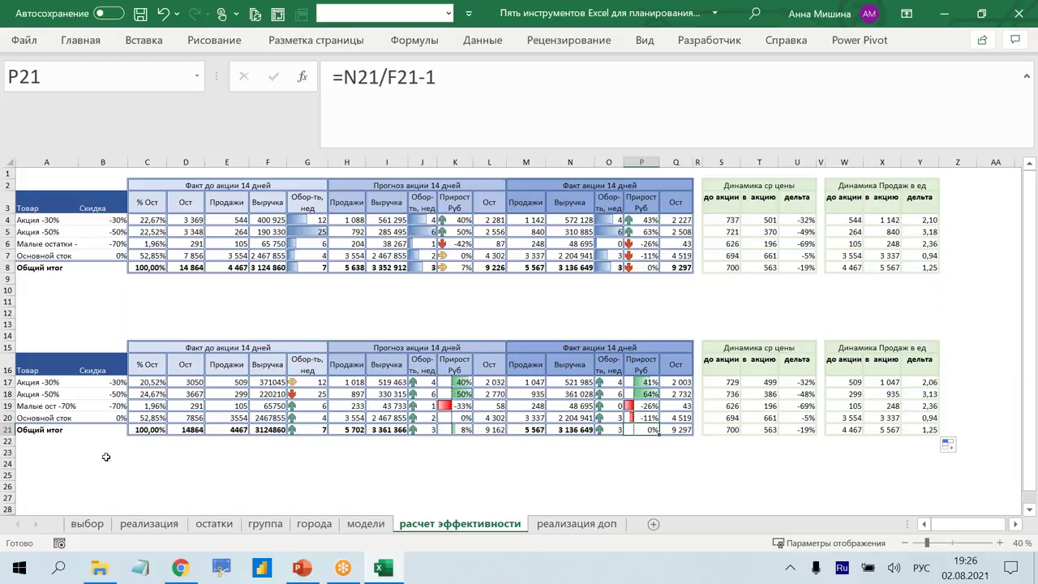
left_click(130, 529)
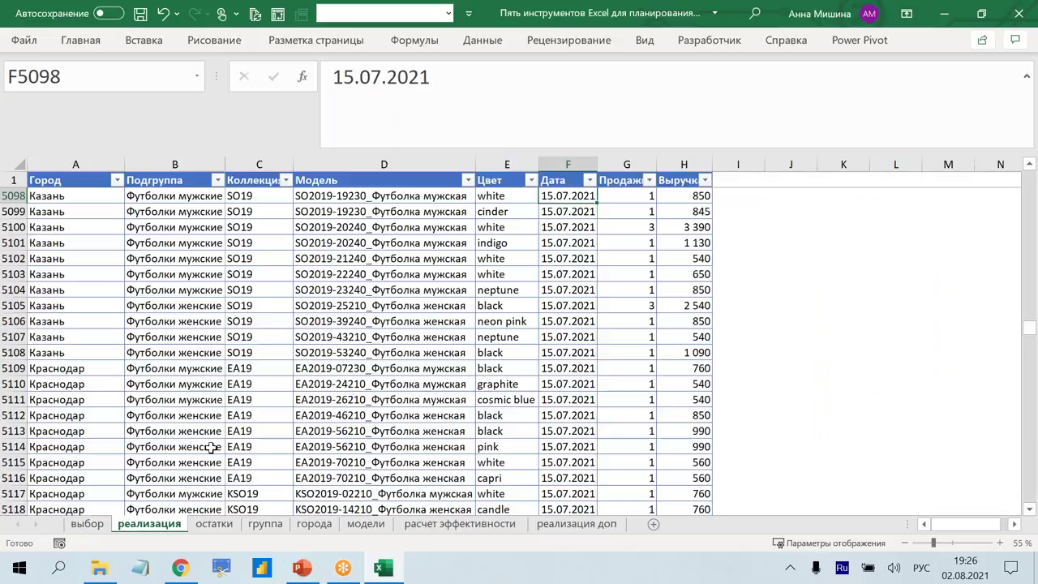
Insert a pivot table from реализация!A1:H10816 onto a new worksheet.
left_click(339, 305)
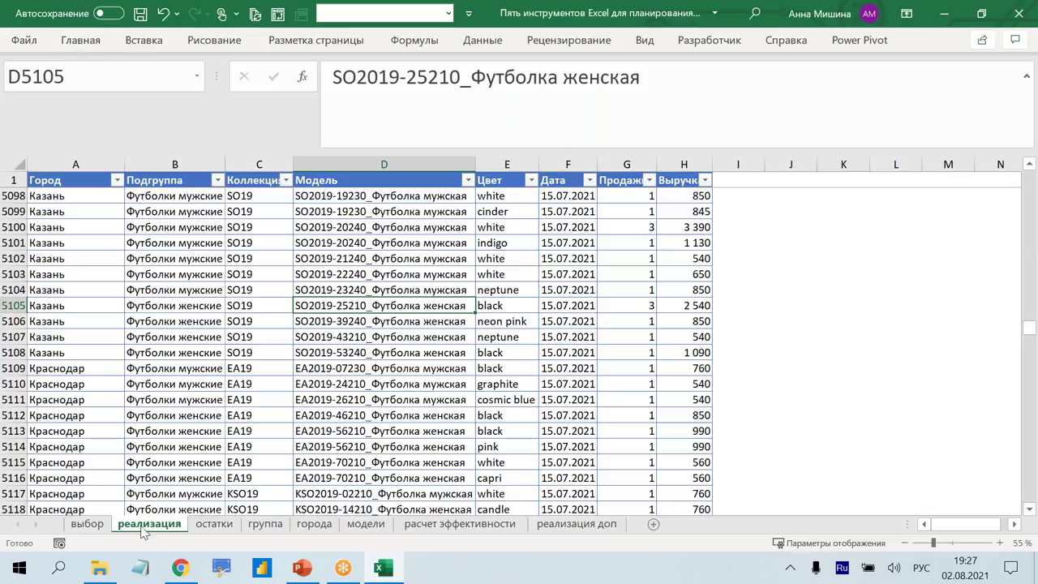
left_click(146, 42)
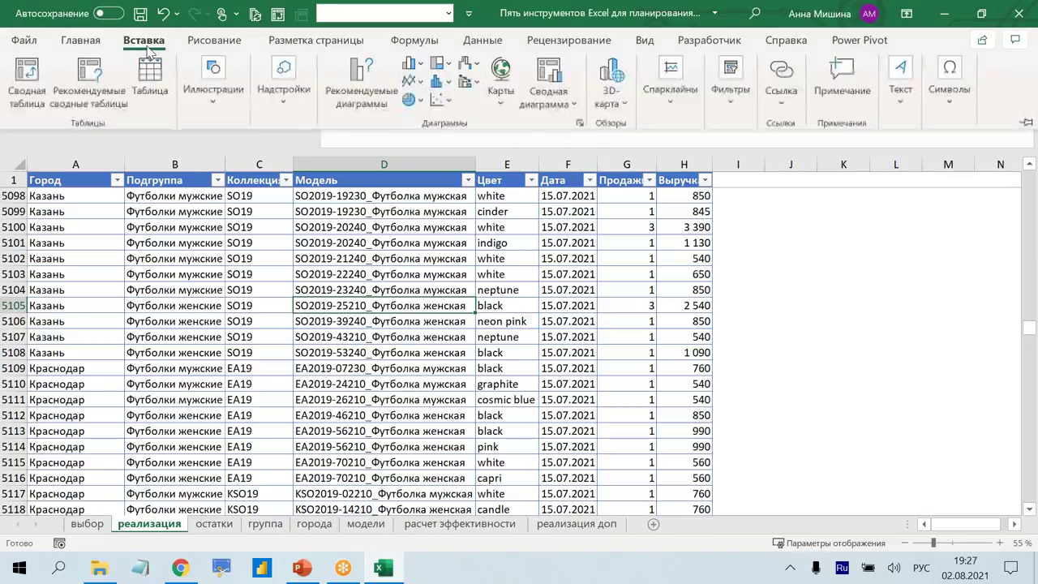
left_click(22, 85)
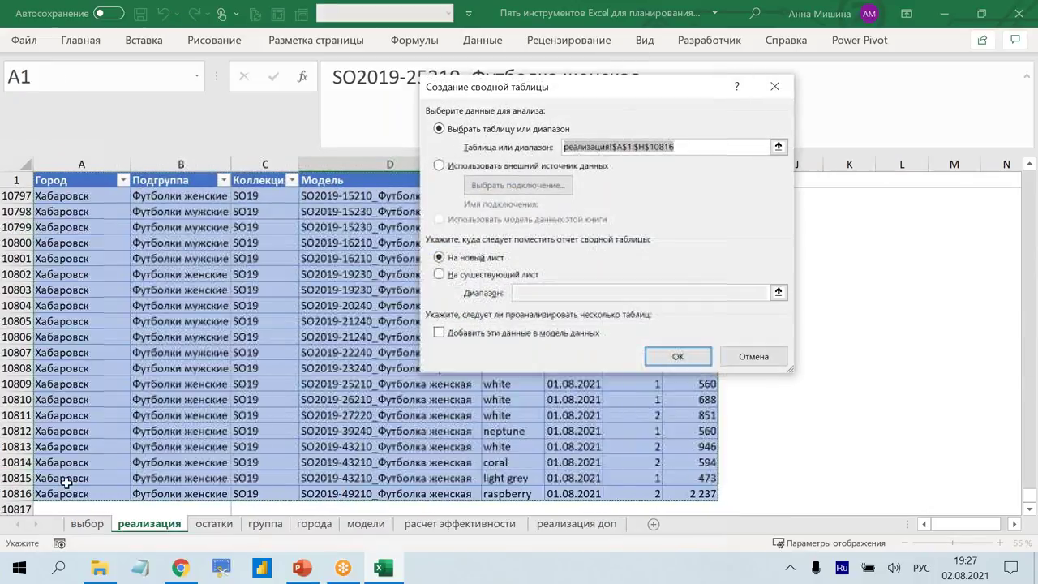
left_click_drag(606, 86, 494, 219)
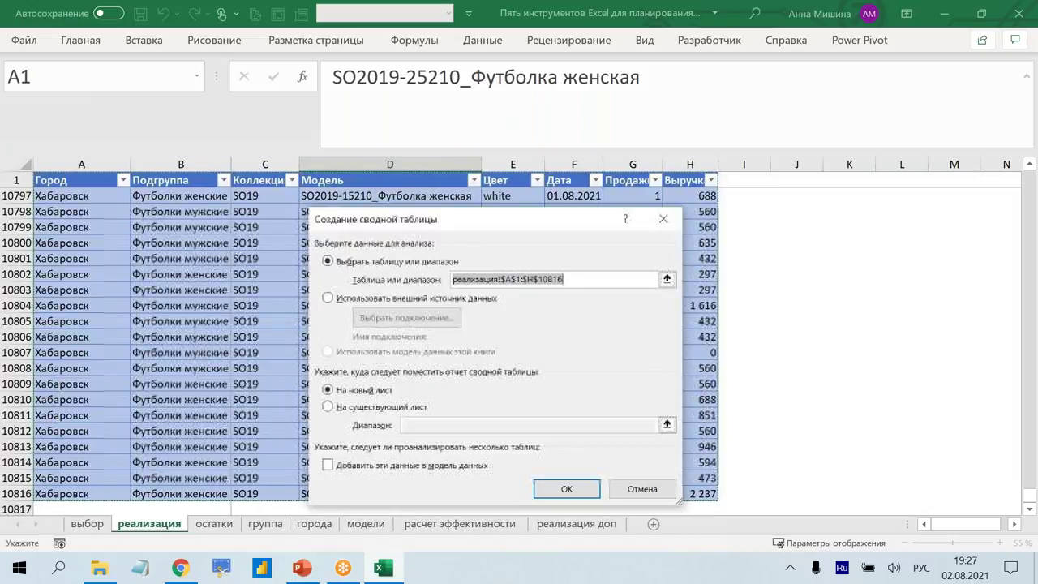
left_click(577, 490)
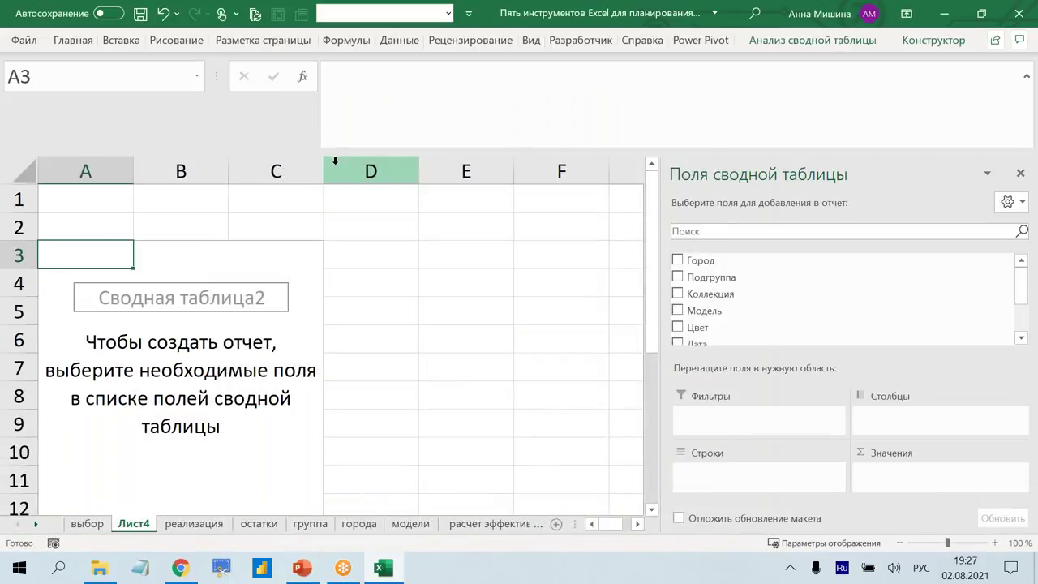
Add Дата to rows and sum of Выручка to values, then ungroup months into dates.
scroll(736, 328, "down", 2)
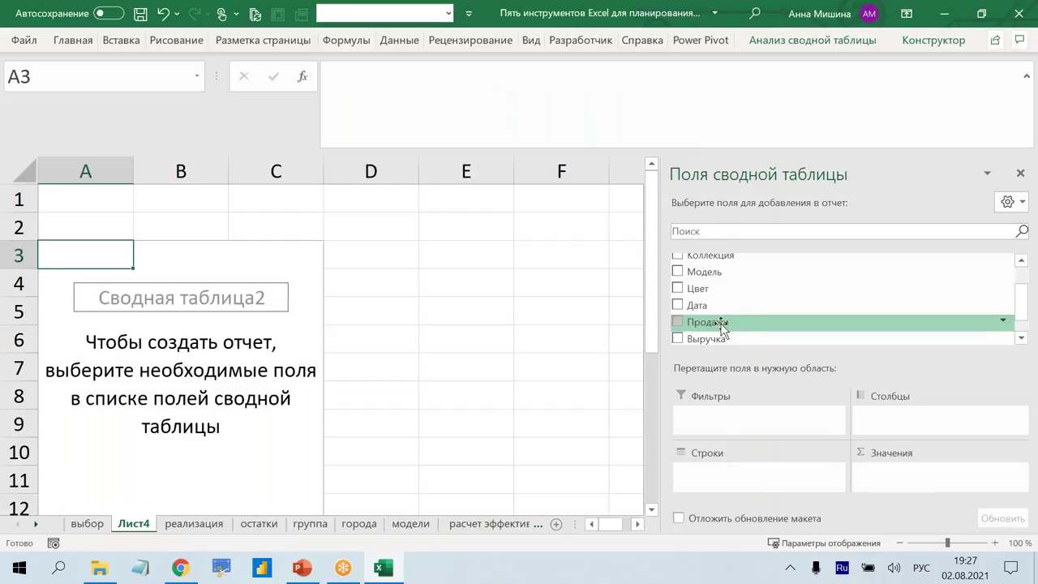
left_click(678, 307)
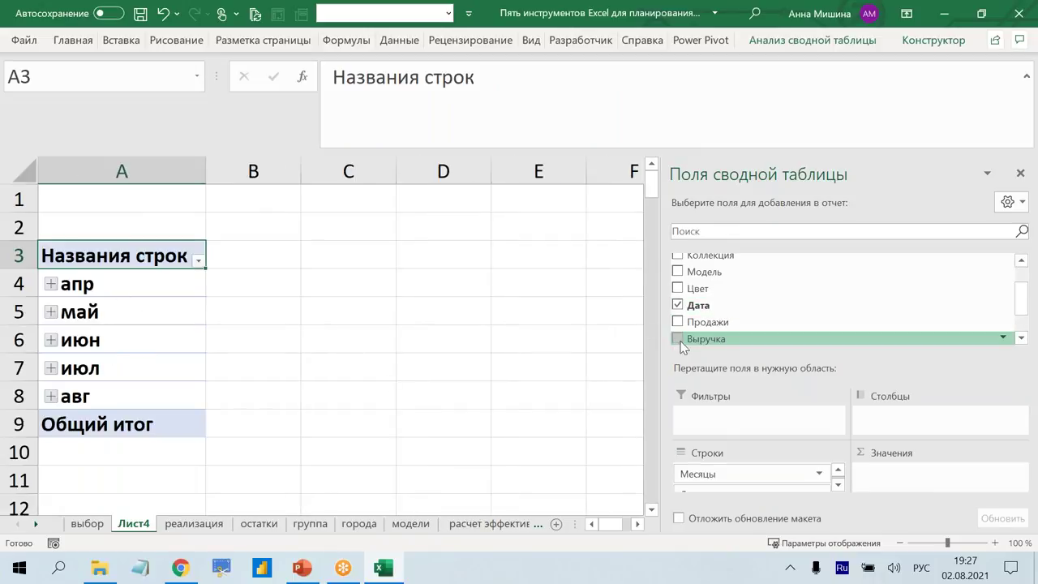
left_click(678, 338)
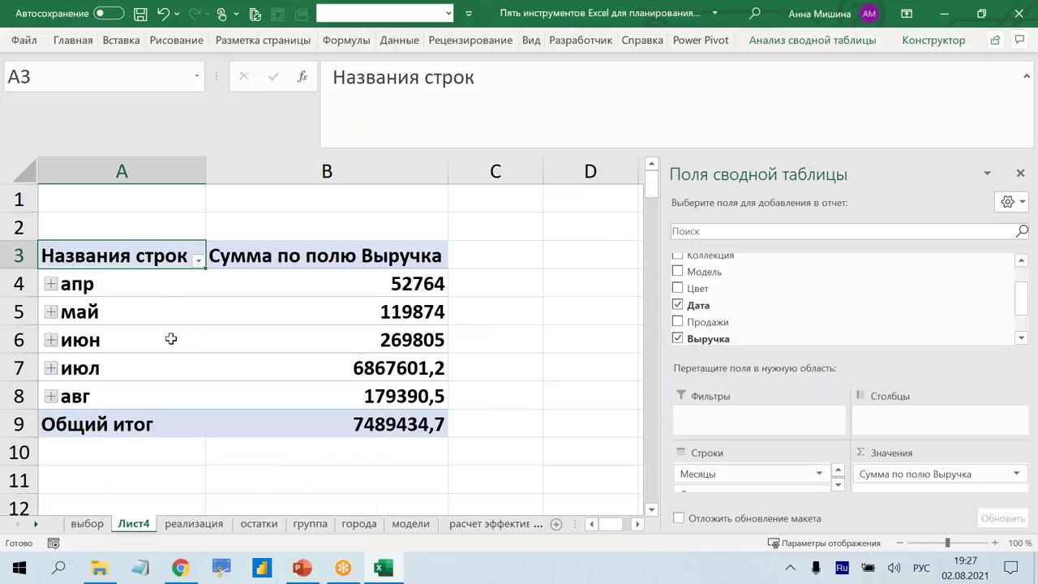
left_click_drag(151, 284, 141, 395)
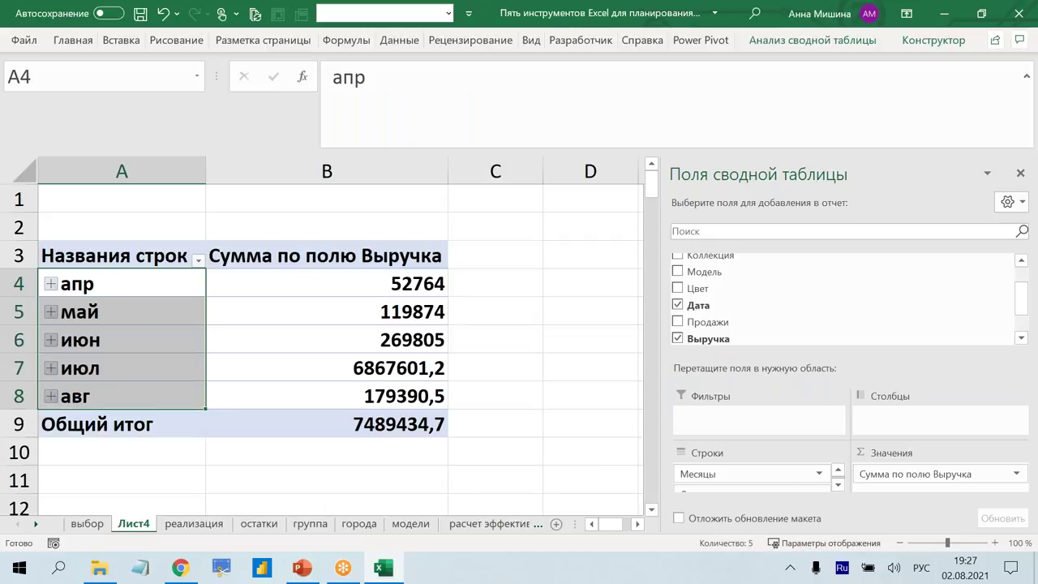
left_click(146, 312)
right_click(146, 312)
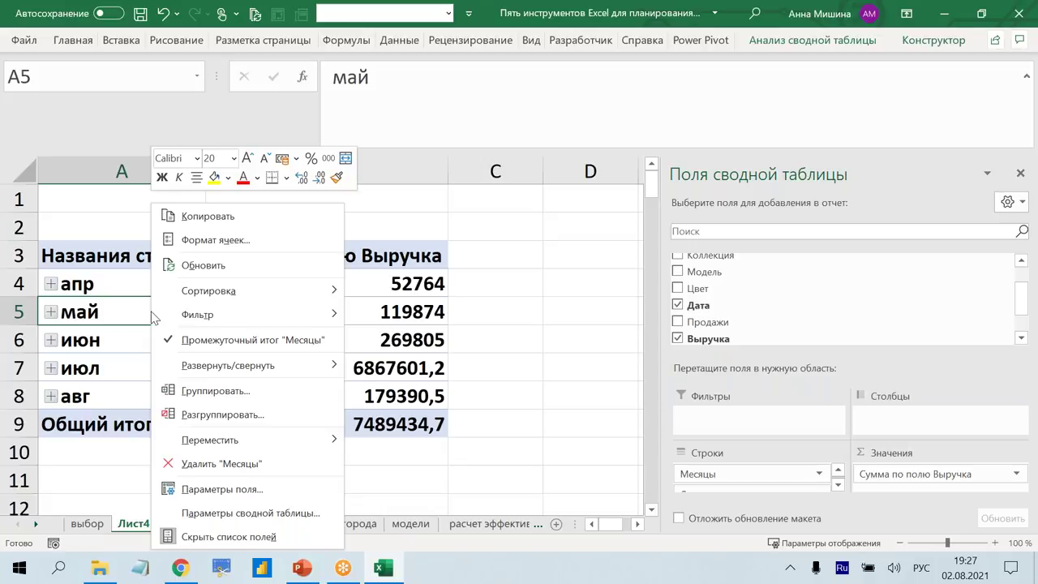
left_click(208, 414)
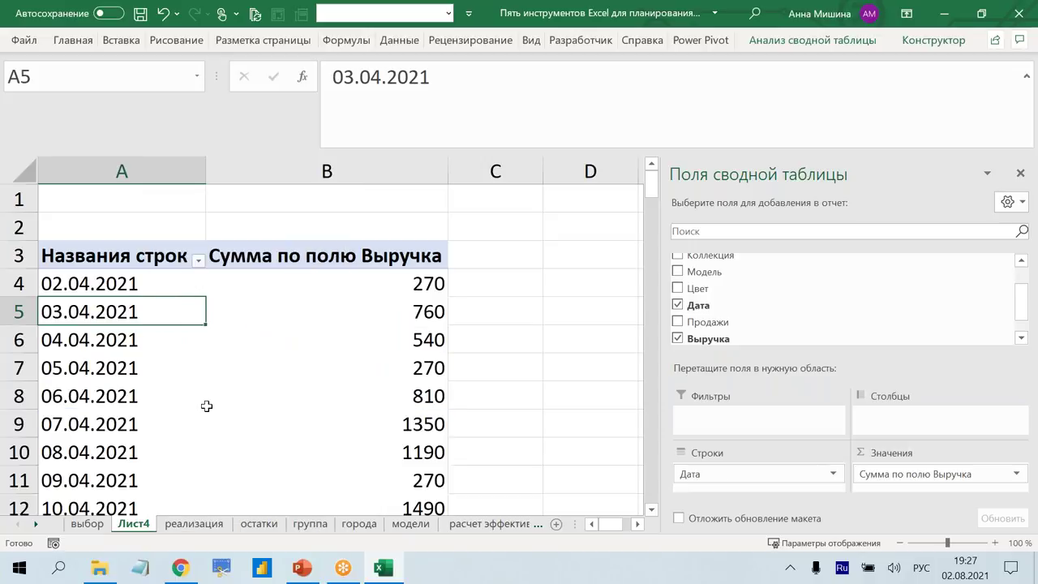
Sort the dates newest to oldest and select 01.08.2021 through 19.07.2021.
left_click(159, 285)
right_click(158, 285)
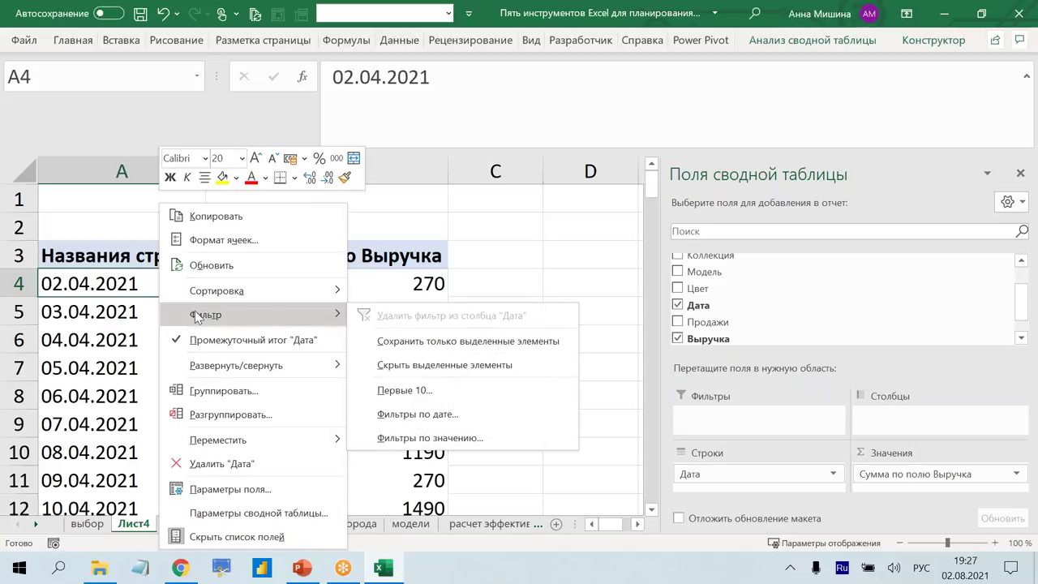
mouse_move(217, 291)
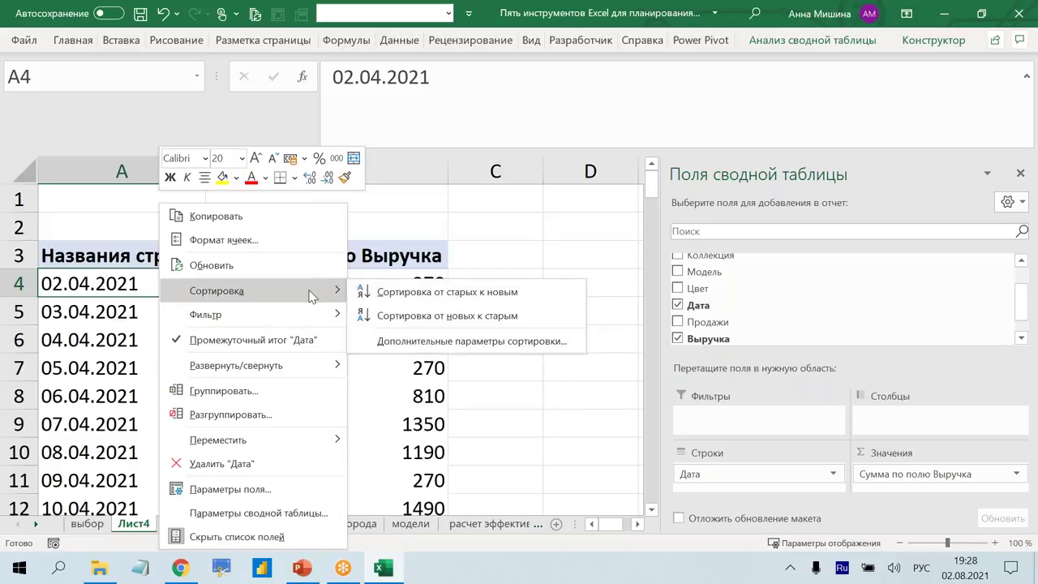
left_click(403, 309)
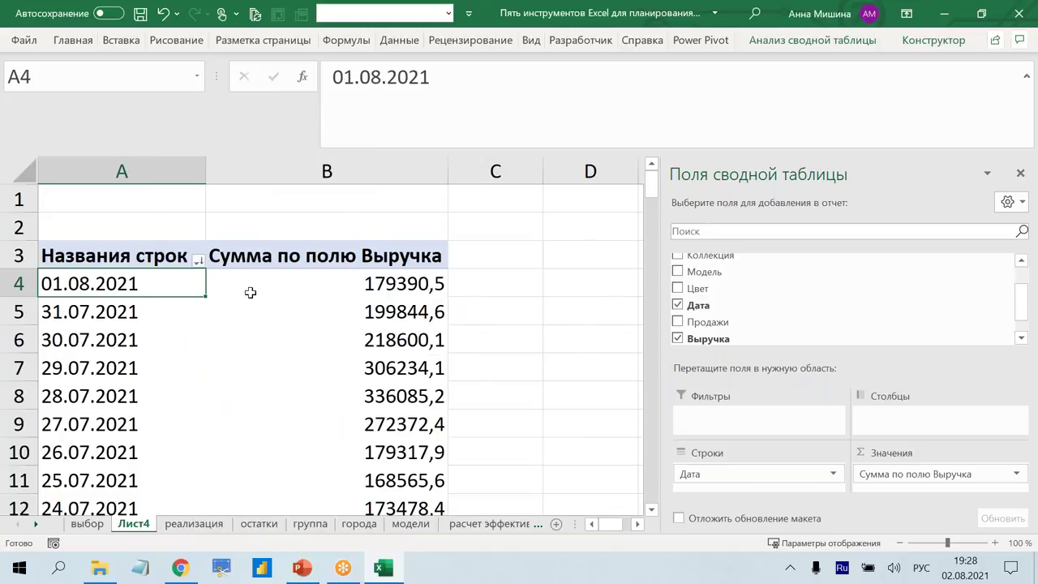
scroll(248, 289, "down", 2, "ctrl")
scroll(239, 257, "down", 1, "ctrl")
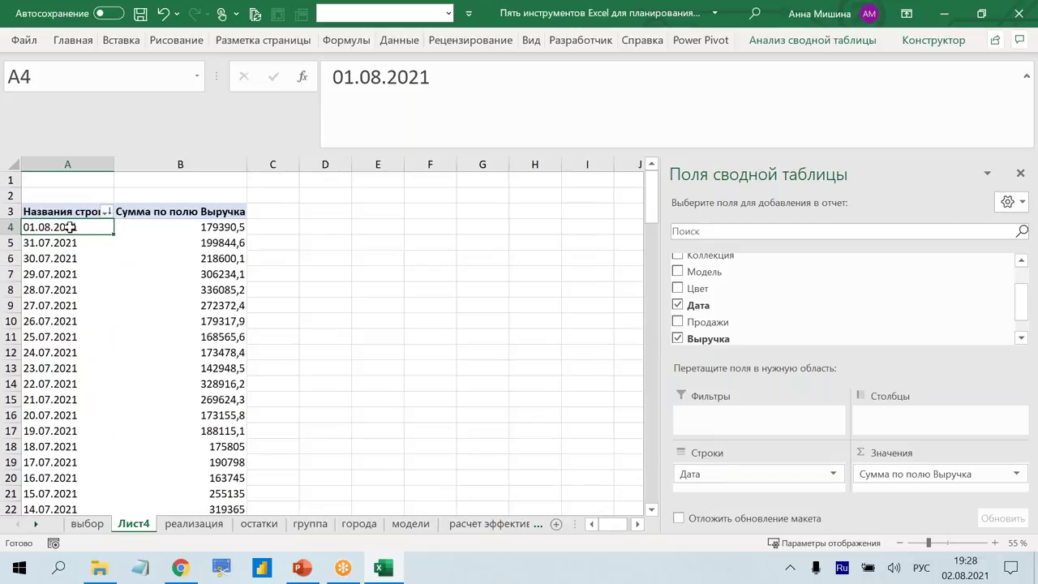
left_click_drag(71, 227, 59, 430)
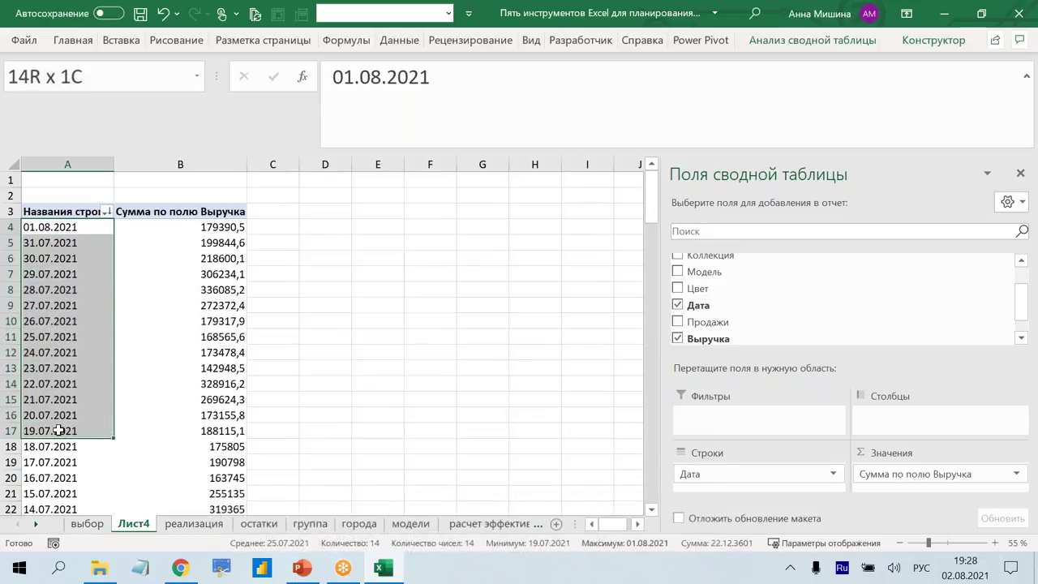
Group the 19.07–01.08.2021 dates into a group named Акция.
right_click(72, 381)
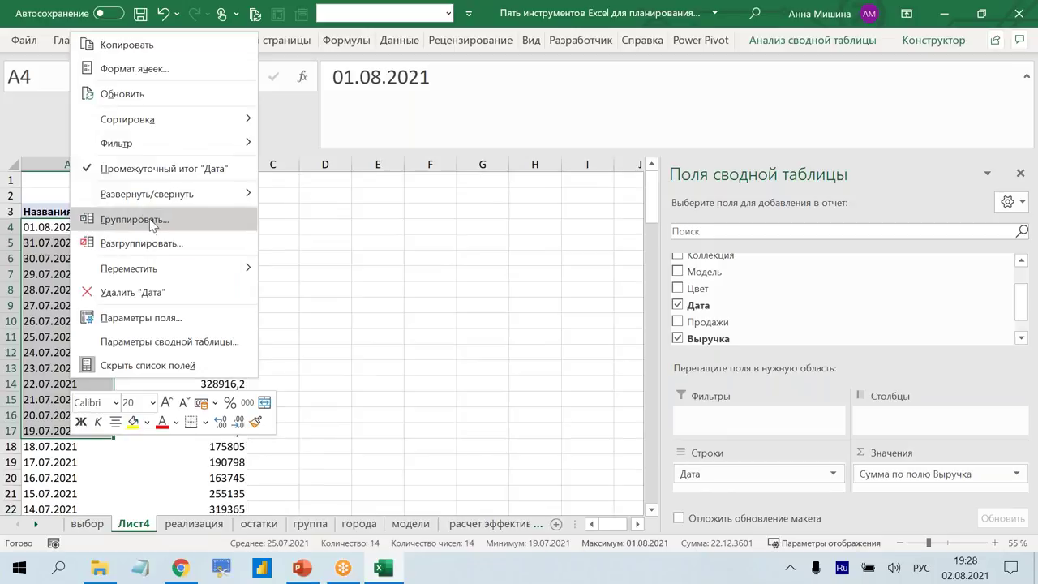
left_click(135, 219)
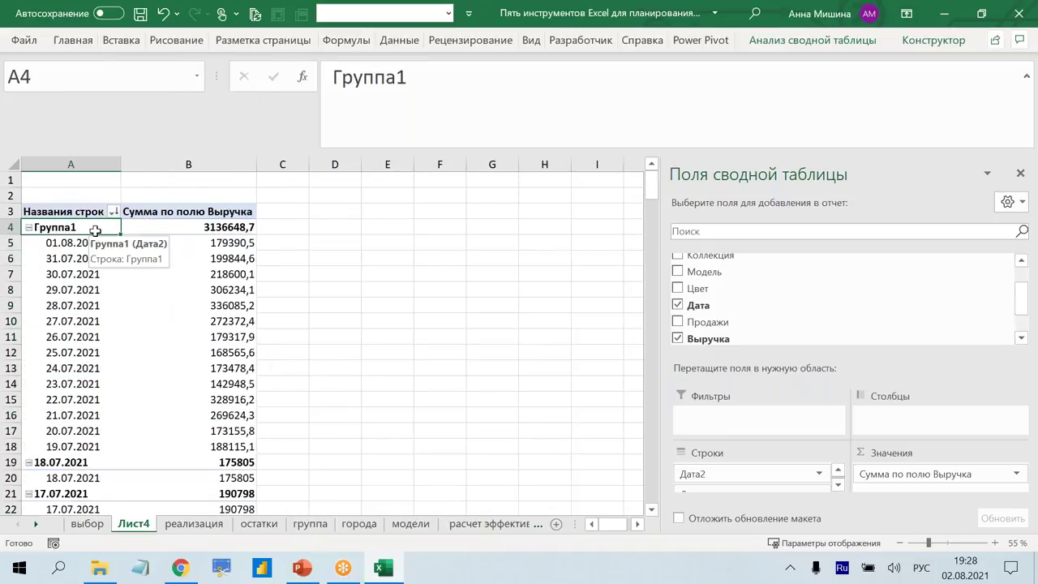
type("Акция")
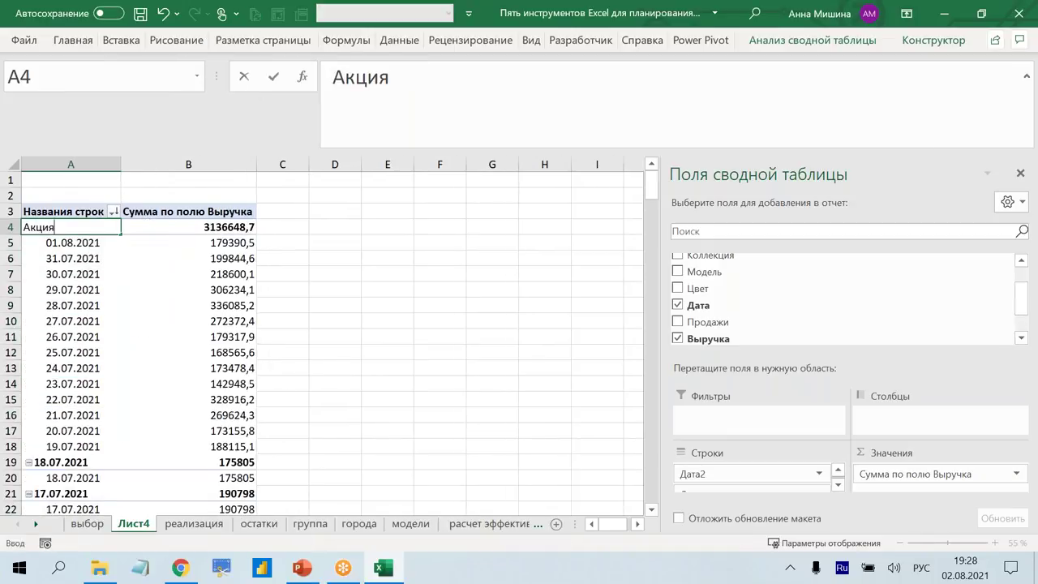
left_click(141, 344)
scroll(141, 344, "down", 3, "ctrl")
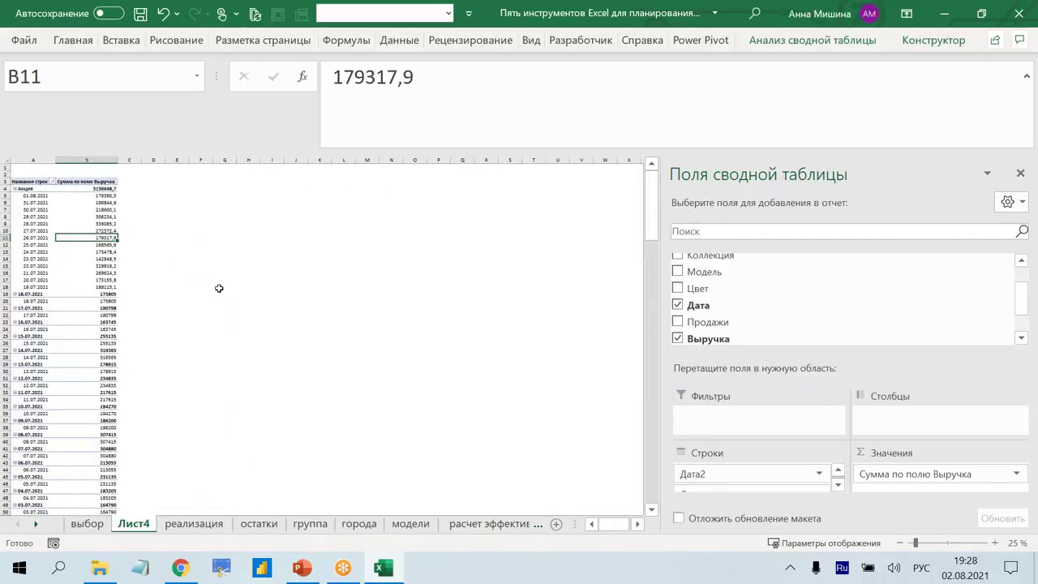
Switch the pivot to tabular layout with all subtotals hidden.
left_click(933, 41)
left_click(150, 101)
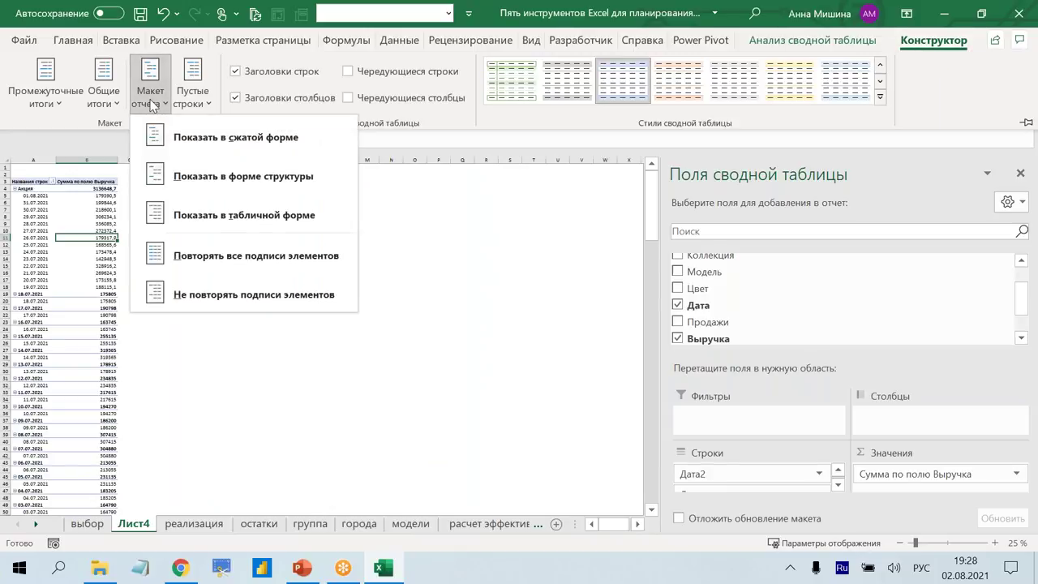
left_click(216, 219)
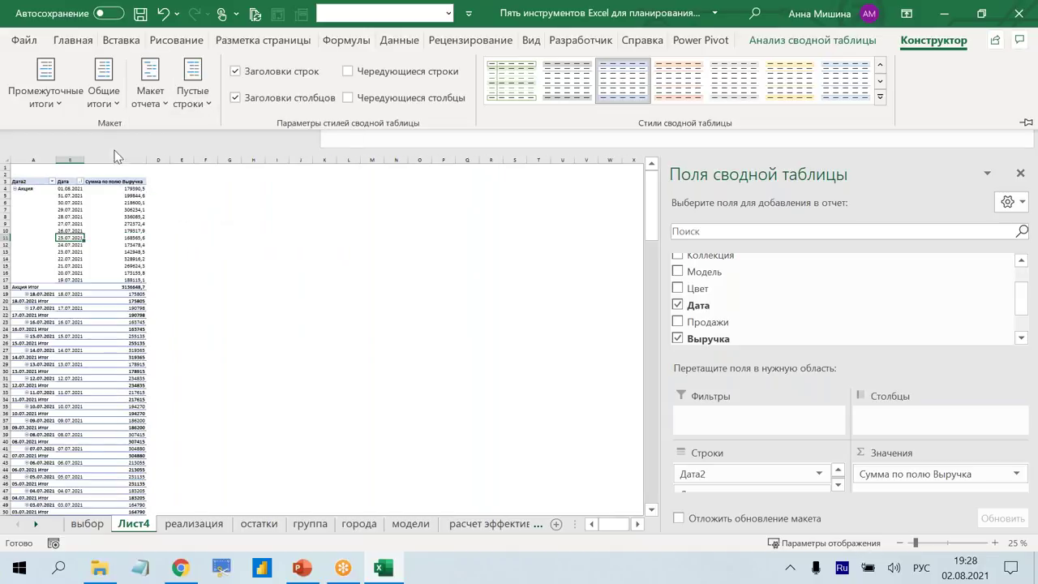
left_click(46, 85)
left_click(63, 135)
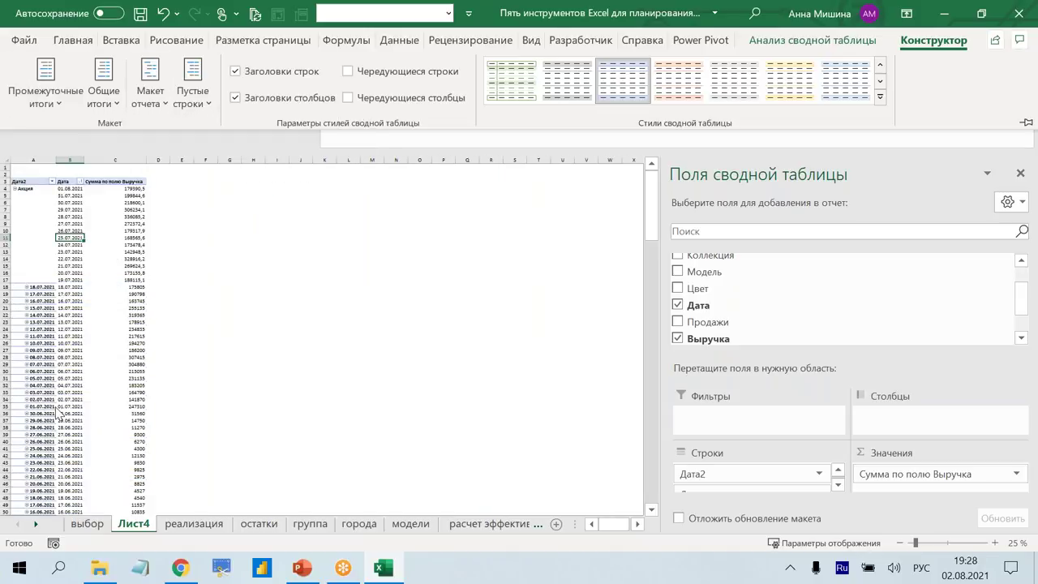
key("ctrl+F1")
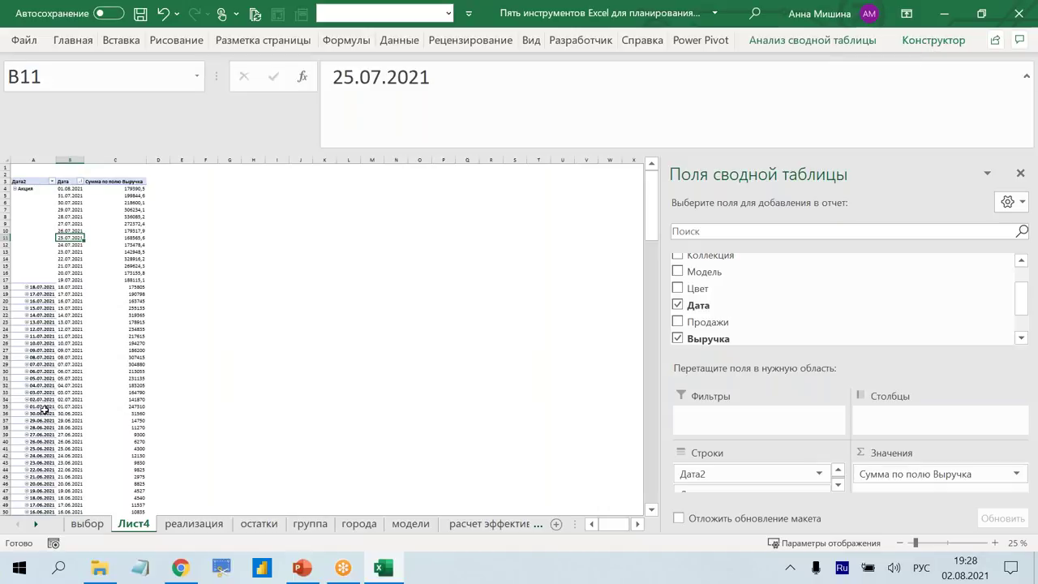
Group the 01.07–14.07.2021 dates into a group named До Акции.
left_click_drag(45, 409, 47, 318)
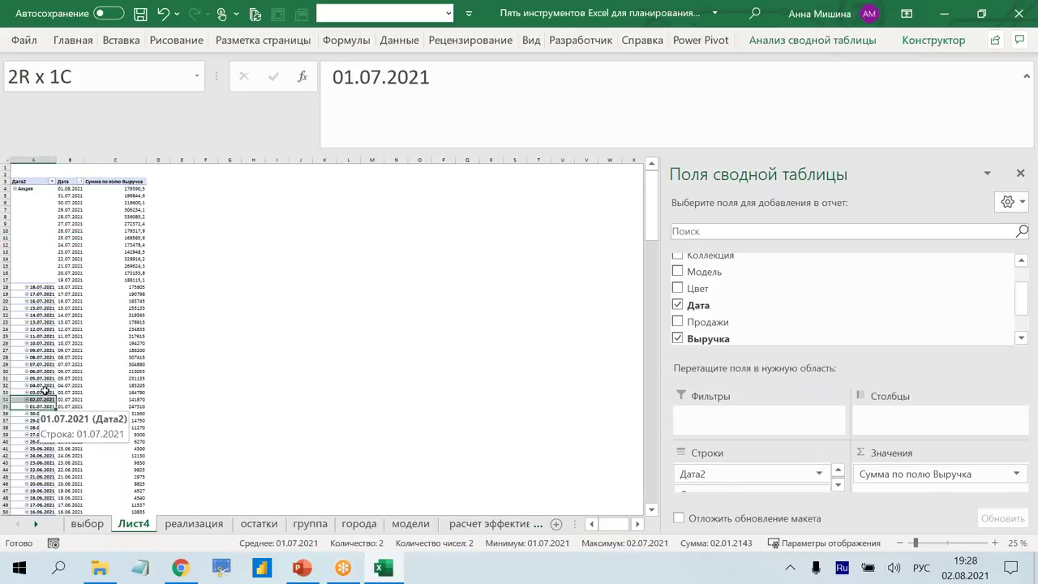
right_click(47, 349)
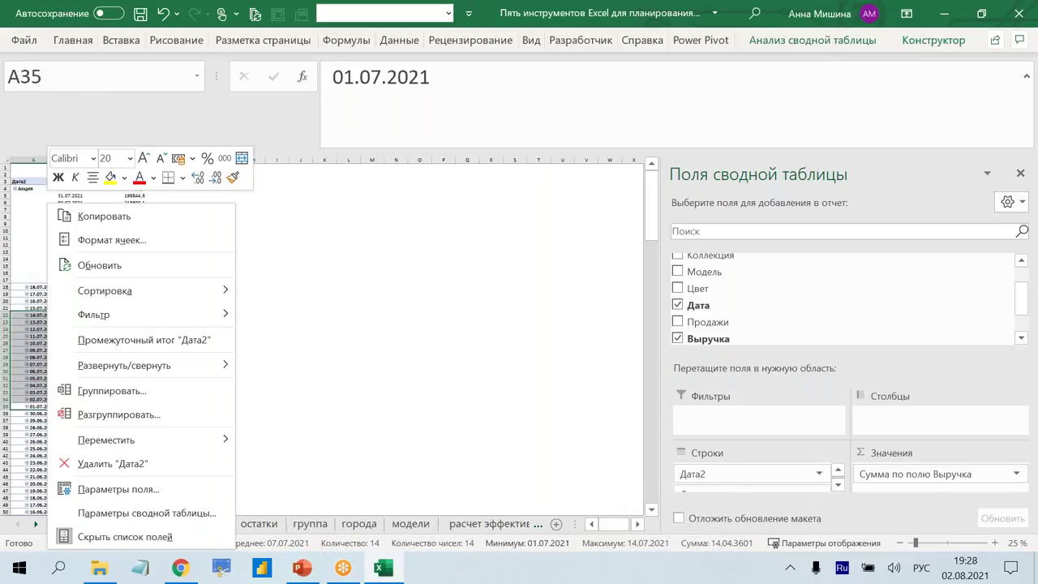
left_click(108, 391)
left_click(37, 317)
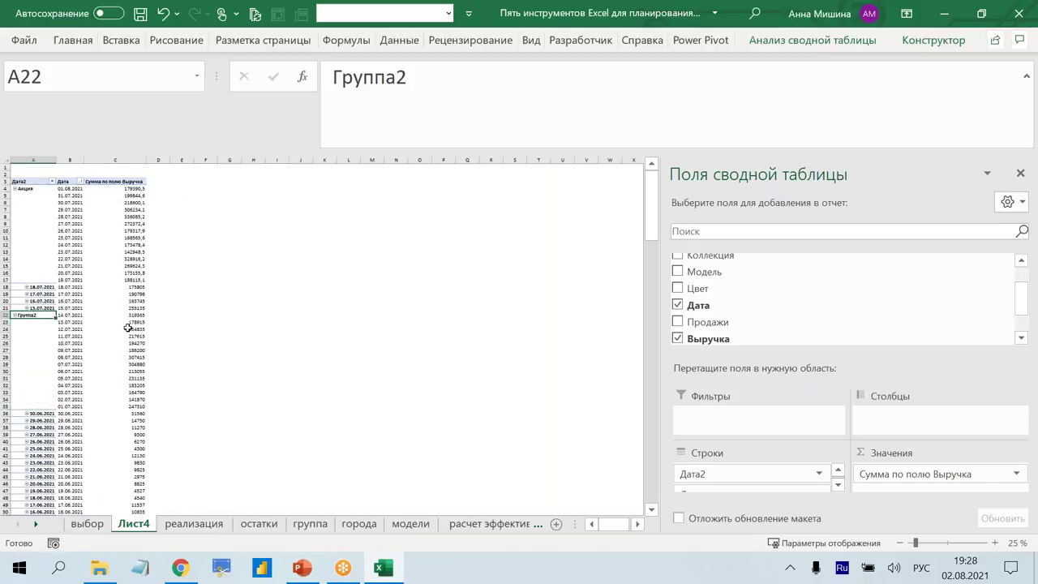
type("До А")
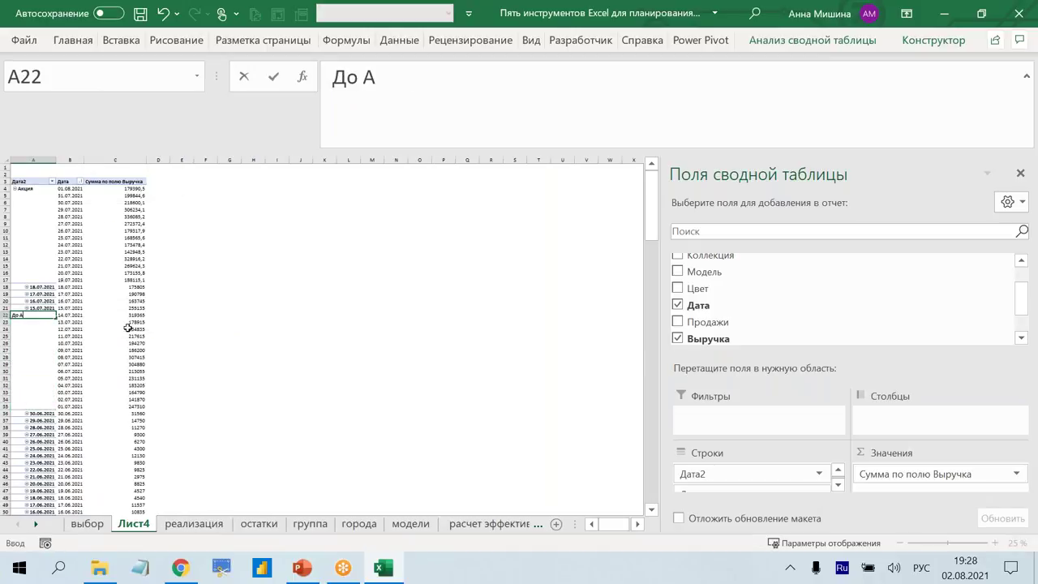
type("кции")
left_click(195, 336)
left_click(52, 320)
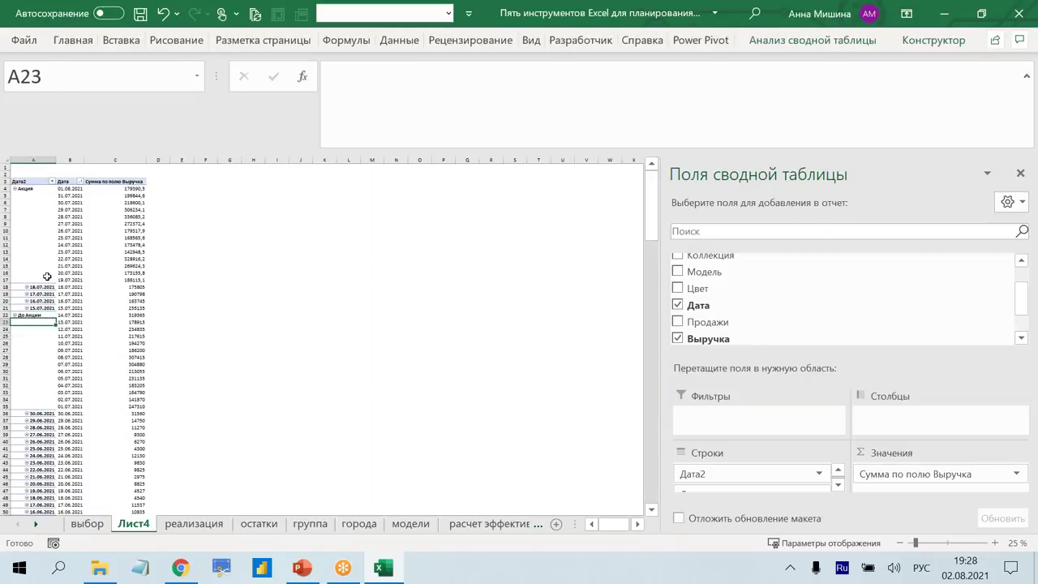
Filter the pivot to keep only the Акция and До Акции groups.
left_click(45, 315)
left_click(46, 191)
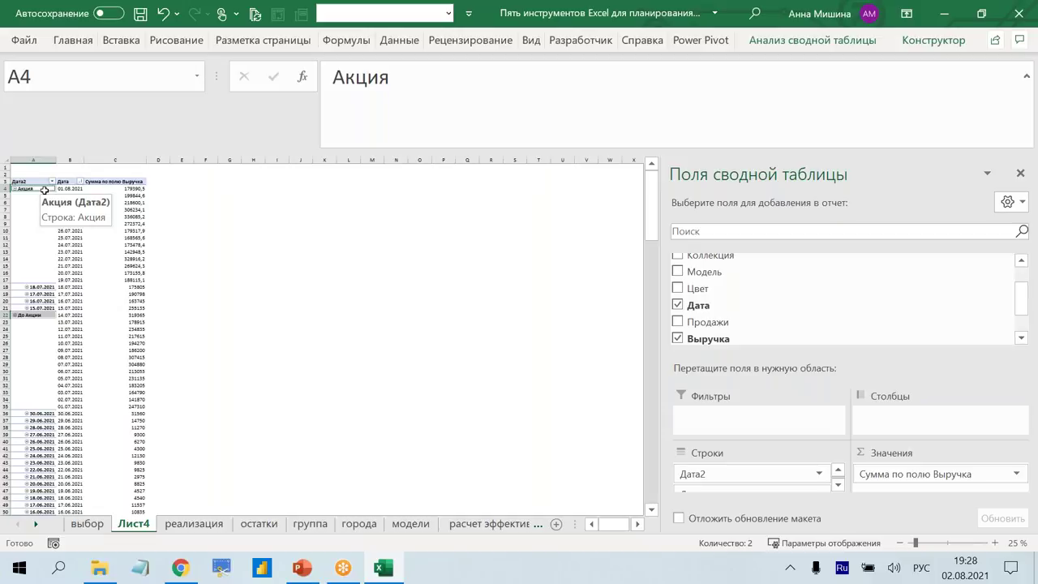
right_click(44, 189)
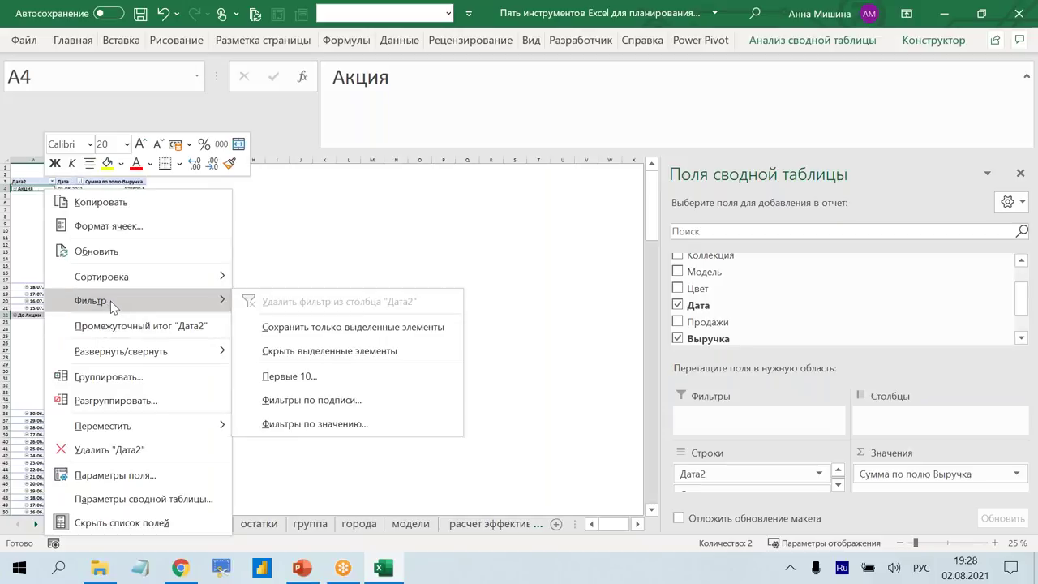
mouse_move(91, 300)
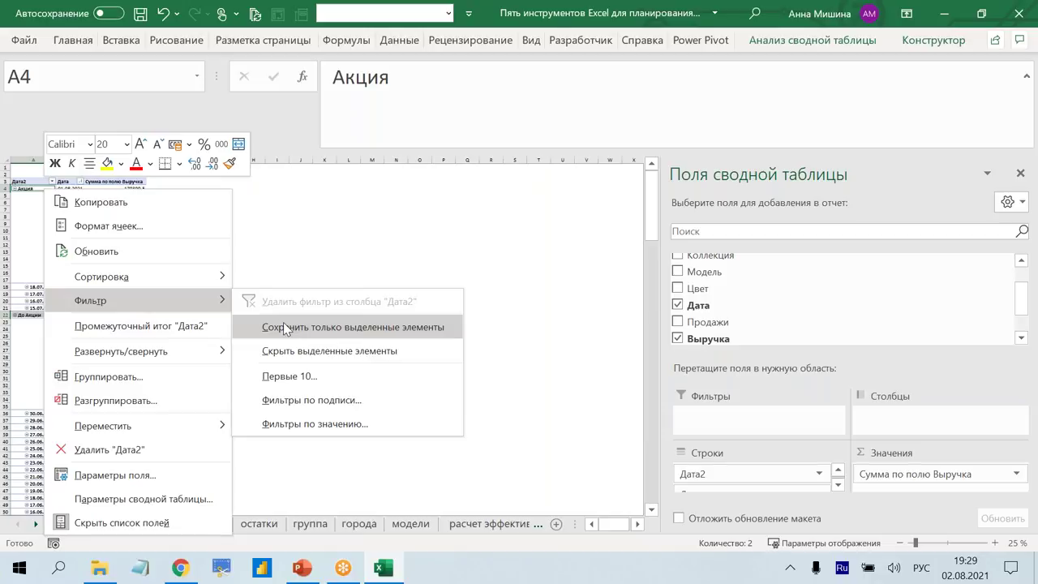
left_click(286, 327)
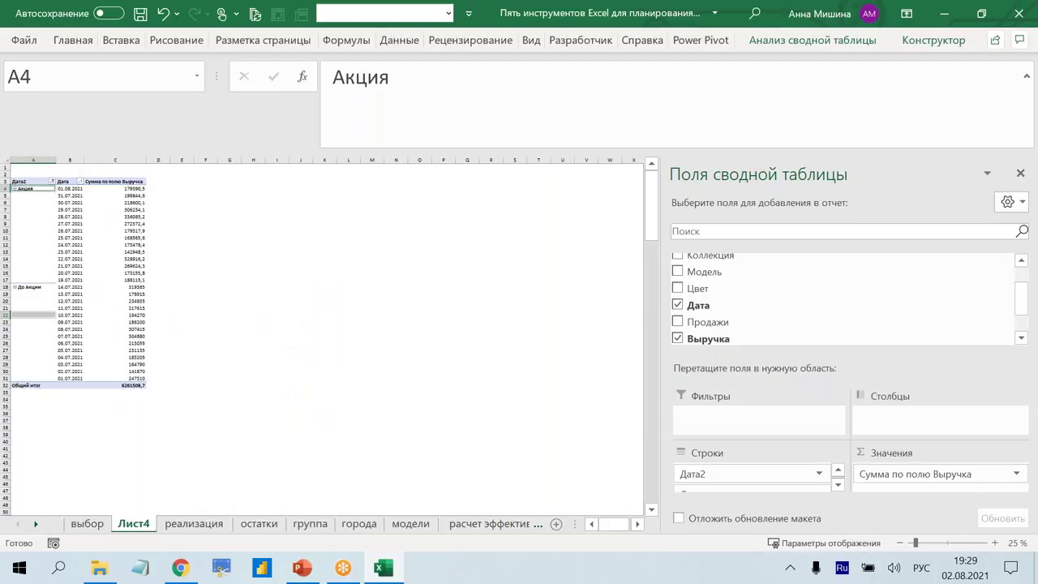
Rename the Дата2 header to Период.
left_click(756, 490)
left_click(32, 186)
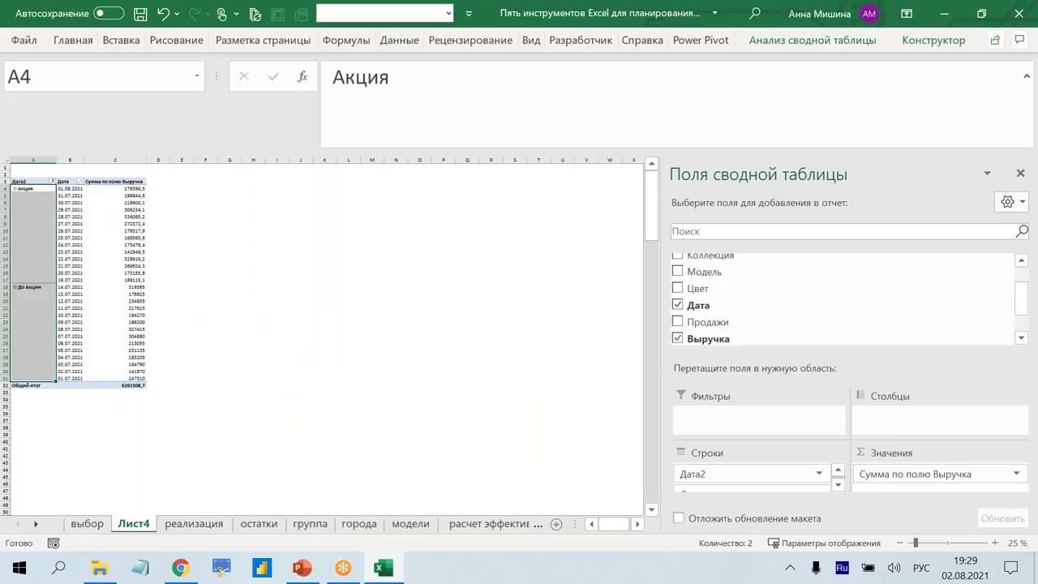
left_click(34, 182)
type("Пе")
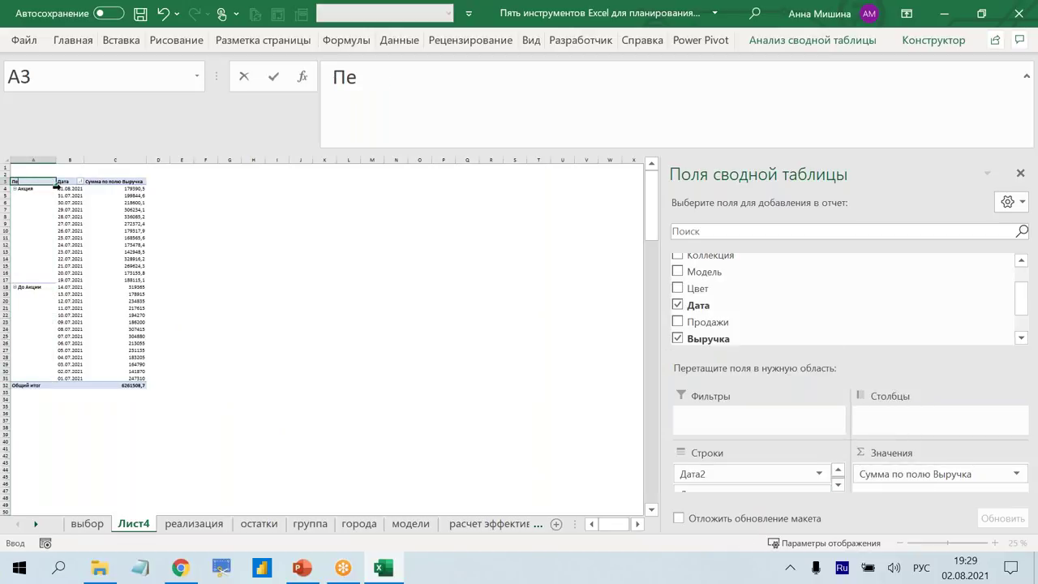
type("риод")
left_click(132, 279)
Remove Дата from the rows and add Город above Период.
left_click_drag(734, 490, 535, 415)
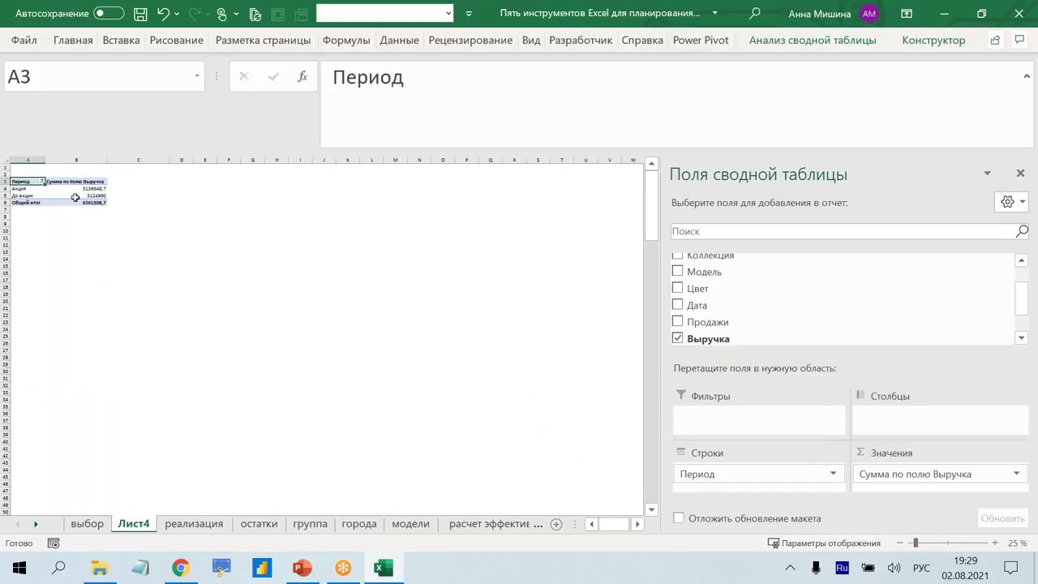
scroll(818, 272, "up", 1)
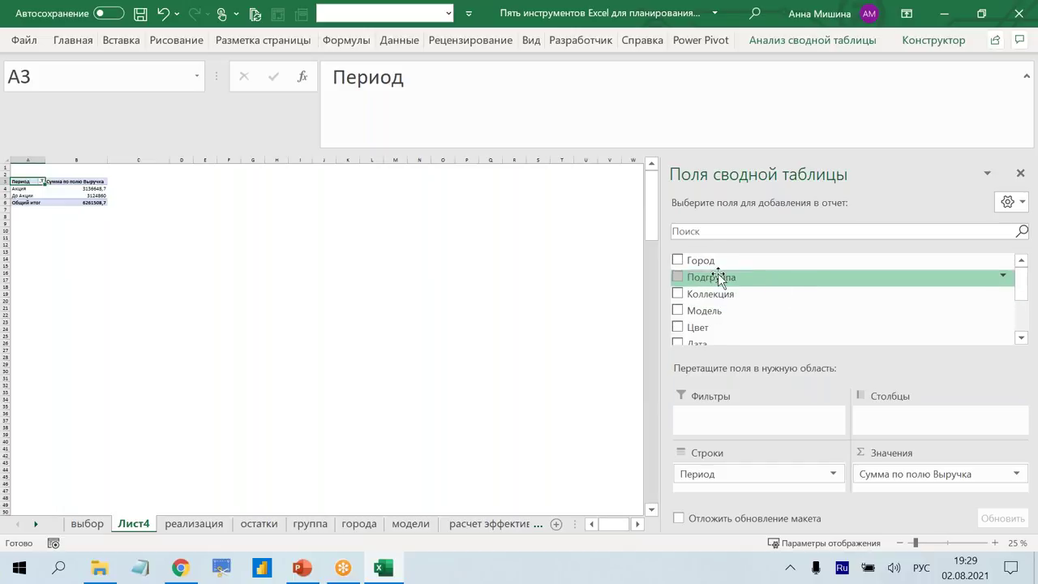
left_click_drag(709, 258, 758, 478)
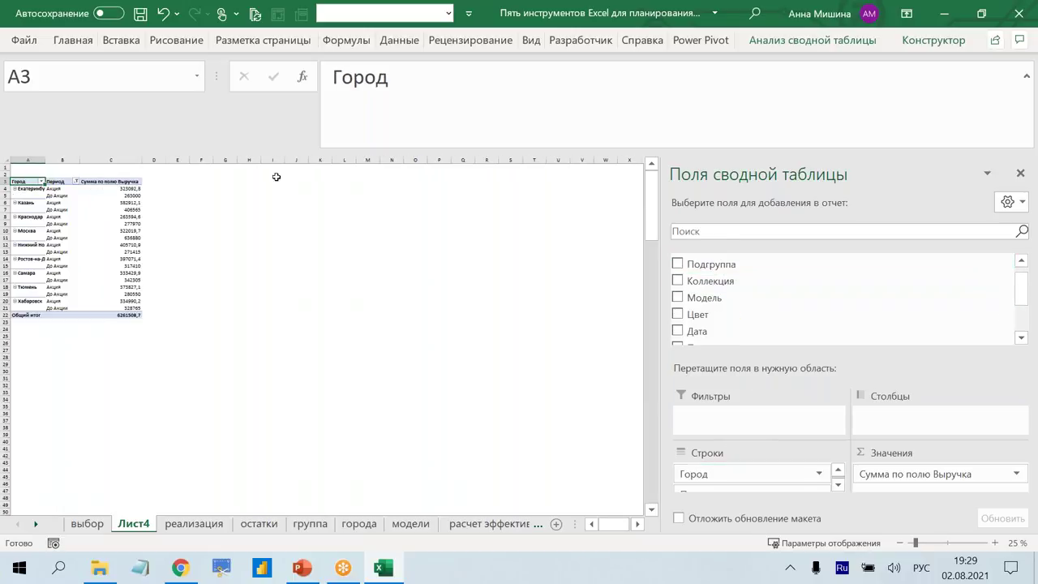
right_click(125, 217)
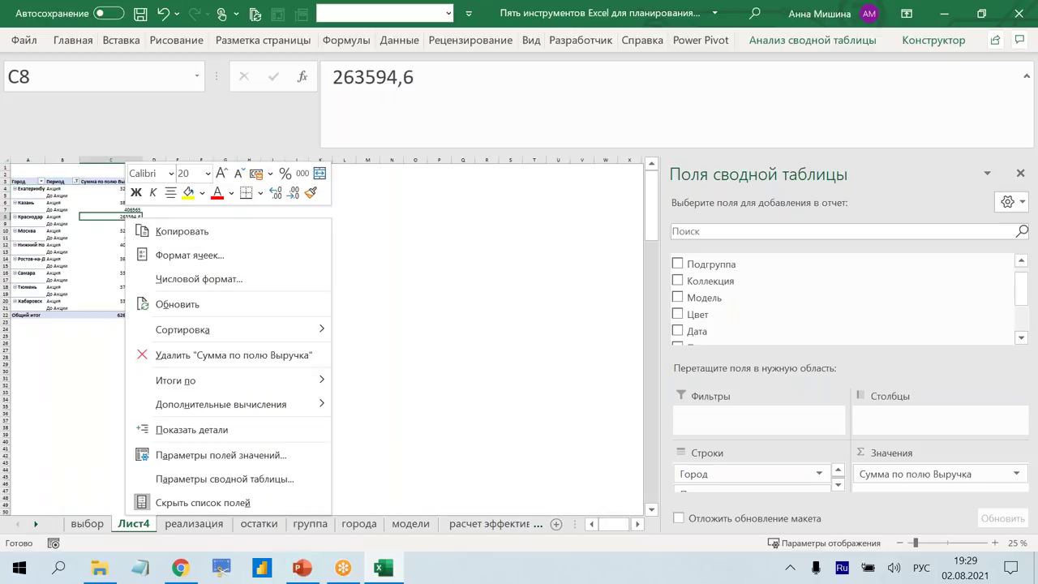
key("Escape")
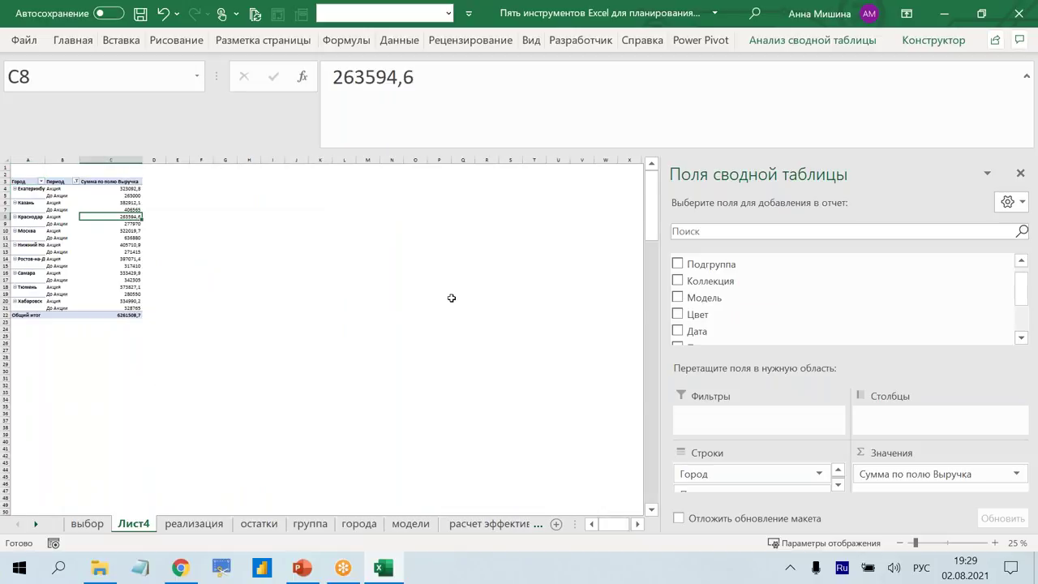
scroll(452, 299, "up", 3, "ctrl")
scroll(348, 320, "up", 2)
right_click(346, 275)
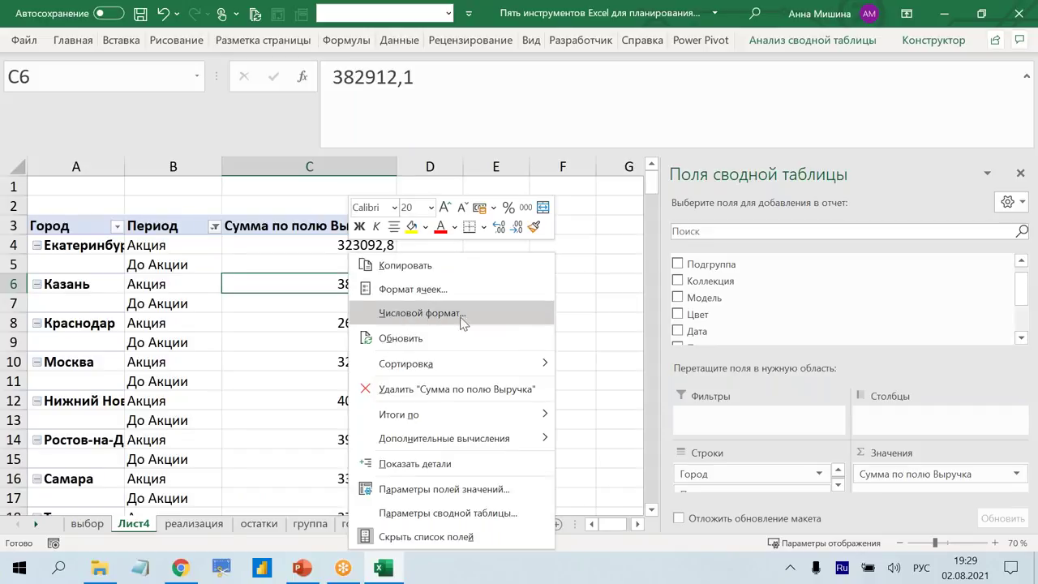
Format pivot revenue as whole numbers with thousand separators and auto-fit column A to the city names.
left_click(416, 314)
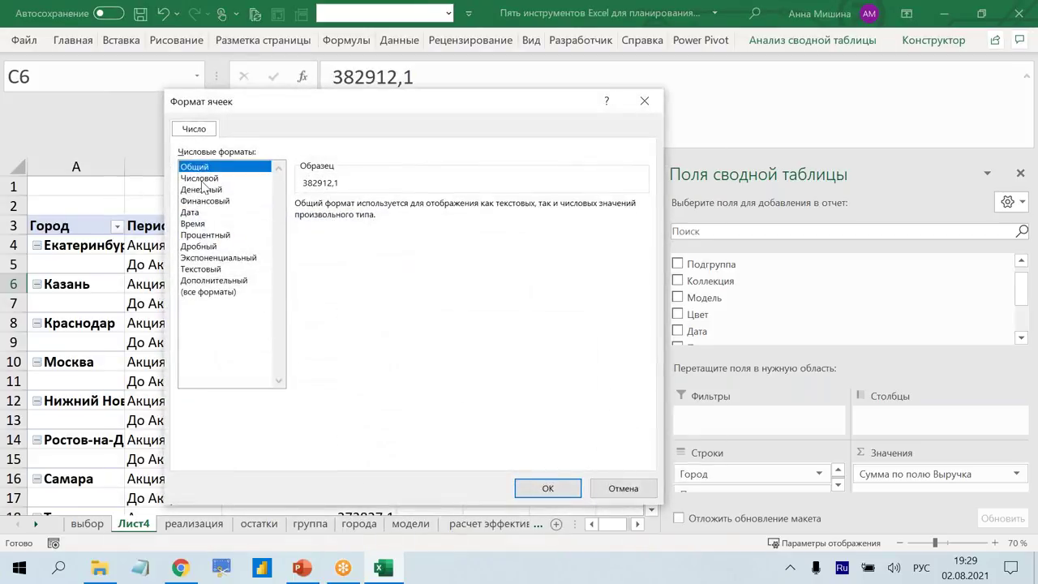
left_click(201, 179)
left_click(300, 226)
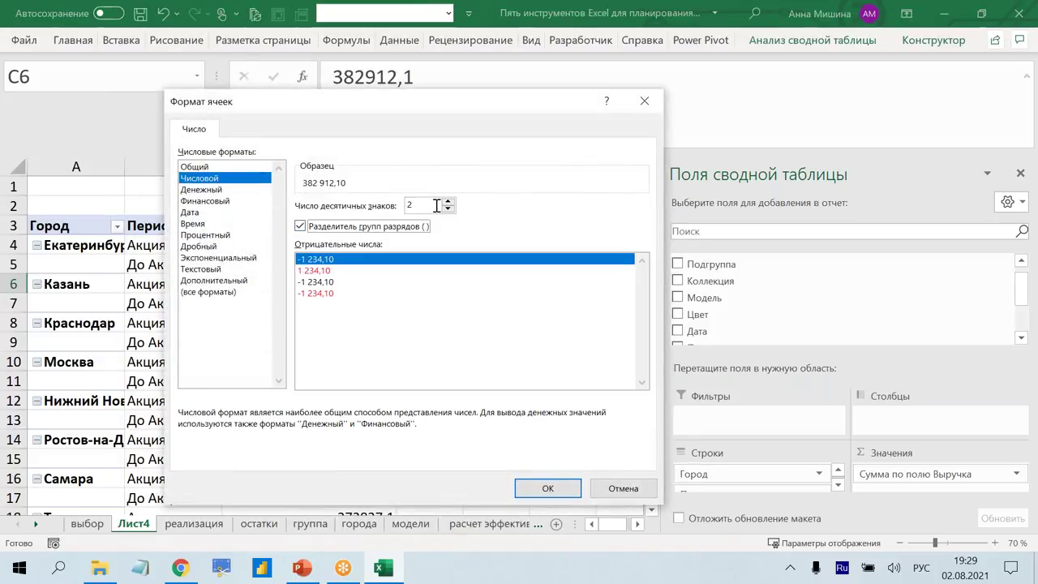
type("0")
key("Return")
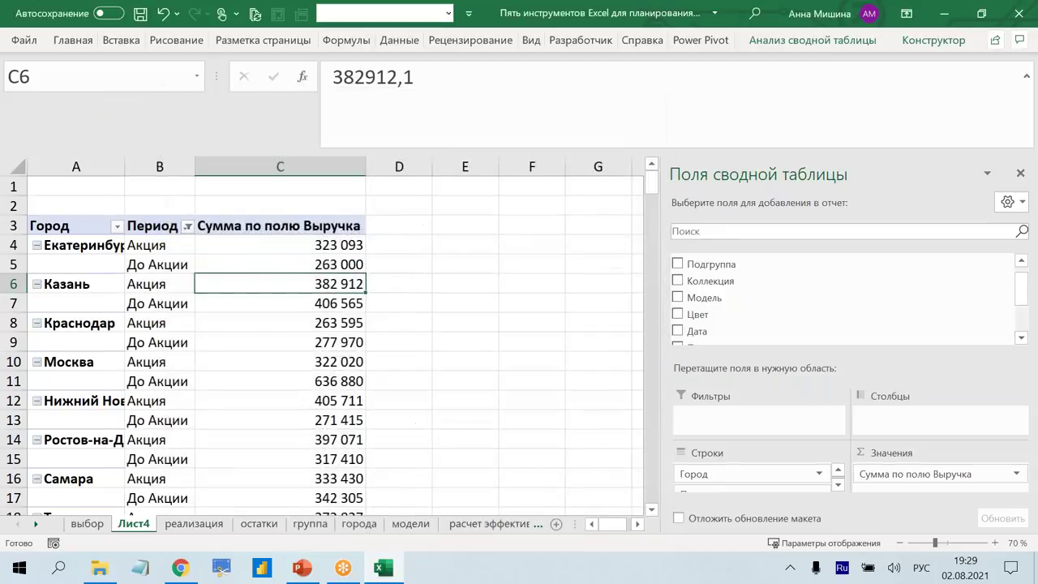
double_click(124, 166)
Move the До Акции period above Акция for every city in the pivot.
left_click(373, 246)
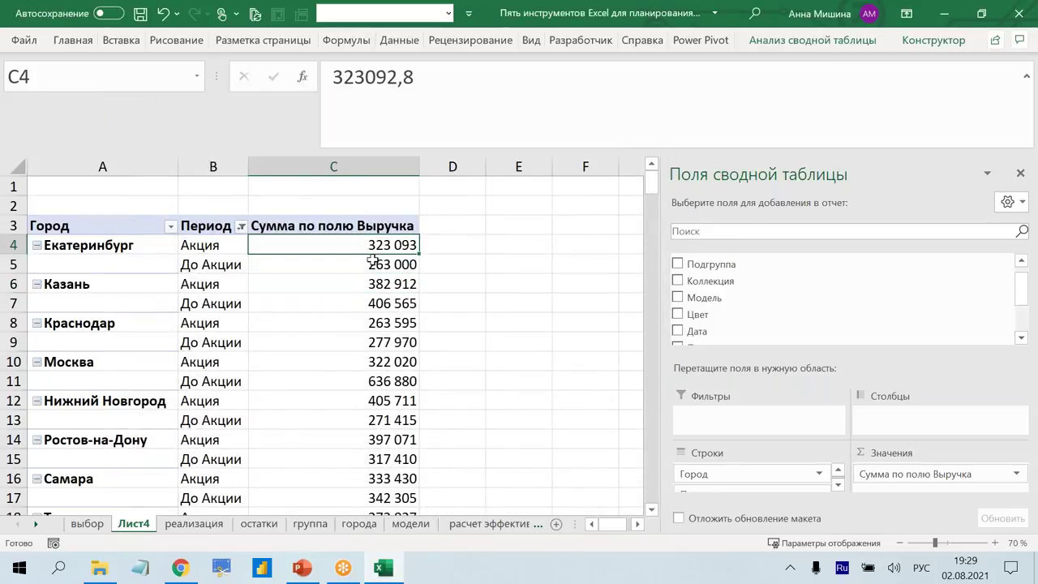
left_click(371, 262)
left_click(229, 268)
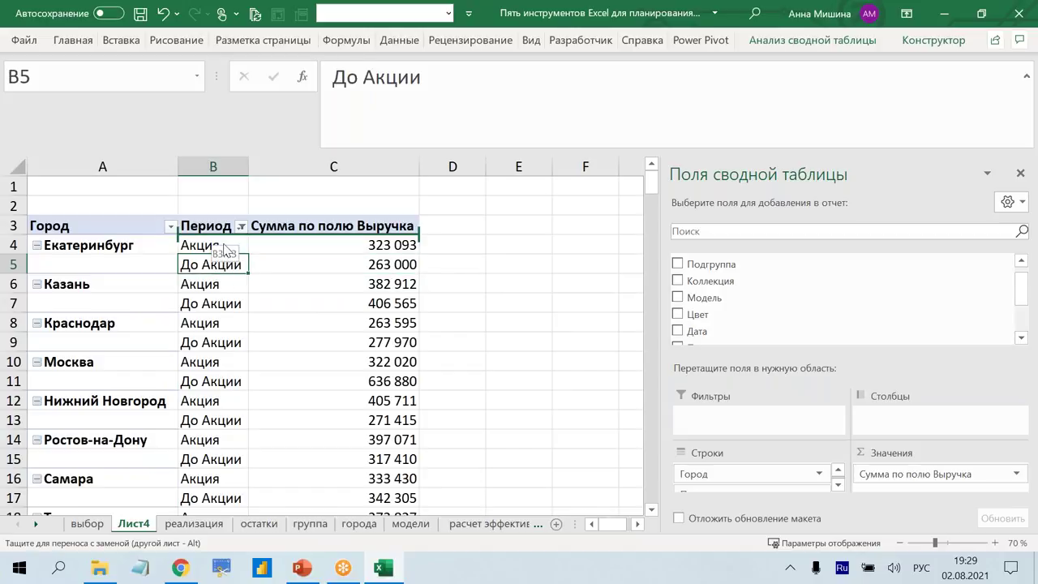
left_click_drag(229, 273, 229, 248)
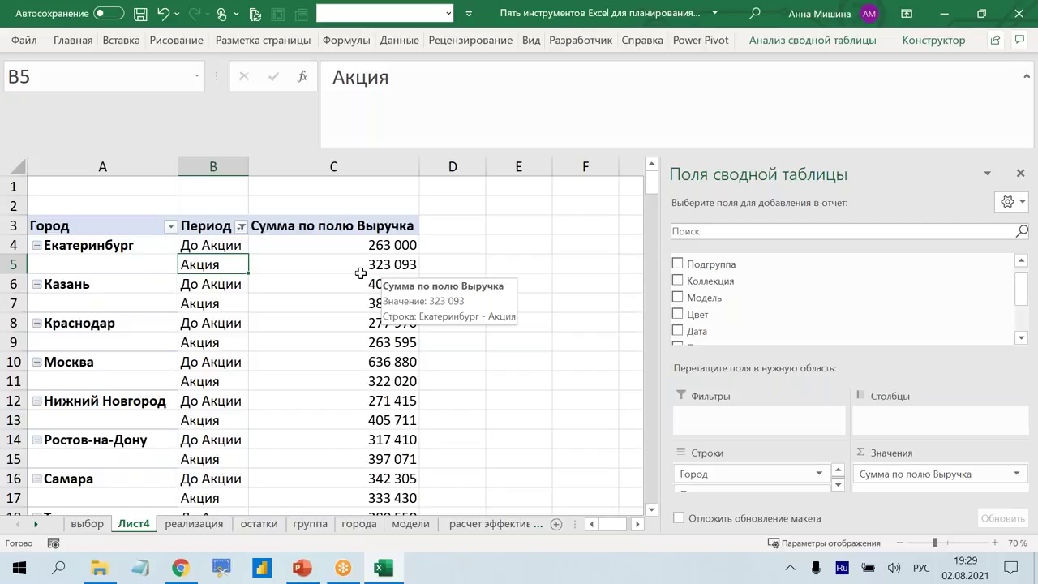
right_click(360, 272)
mouse_move(456, 438)
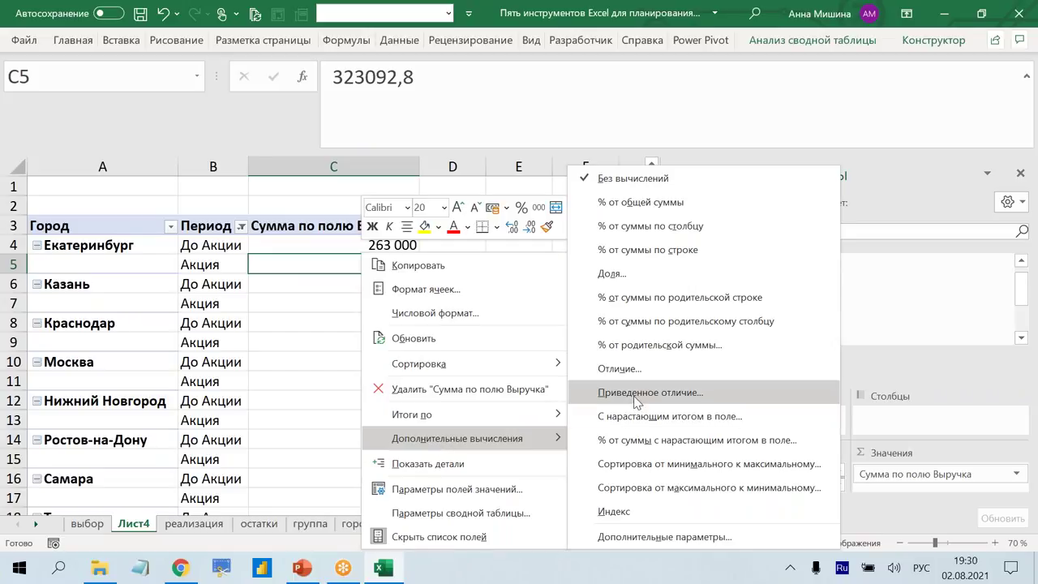
Show revenue as % Difference From the (previous) Период item, giving 22,85% for Екатеринбург.
left_click(637, 394)
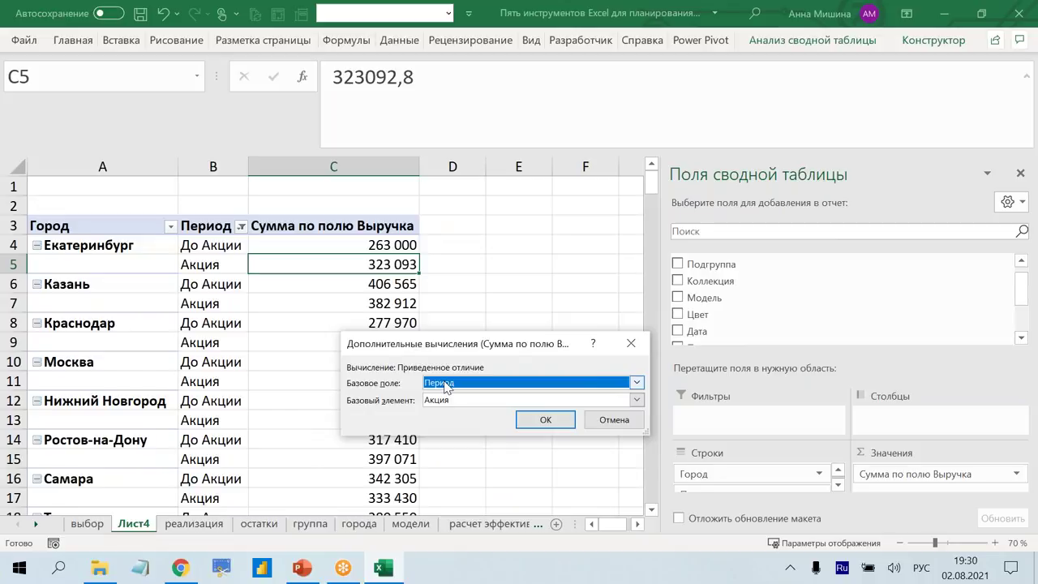
left_click(445, 401)
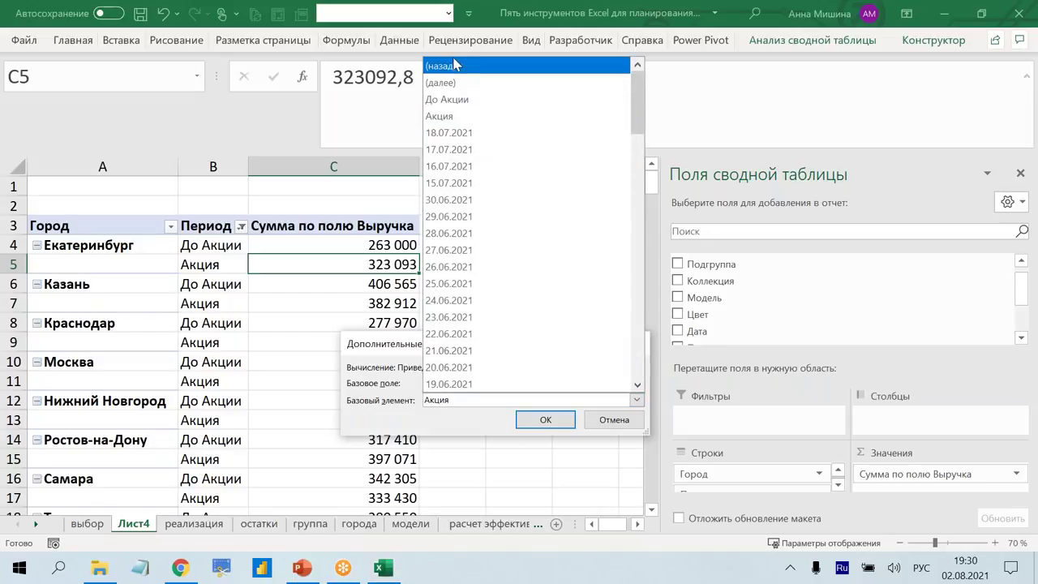
left_click(454, 65)
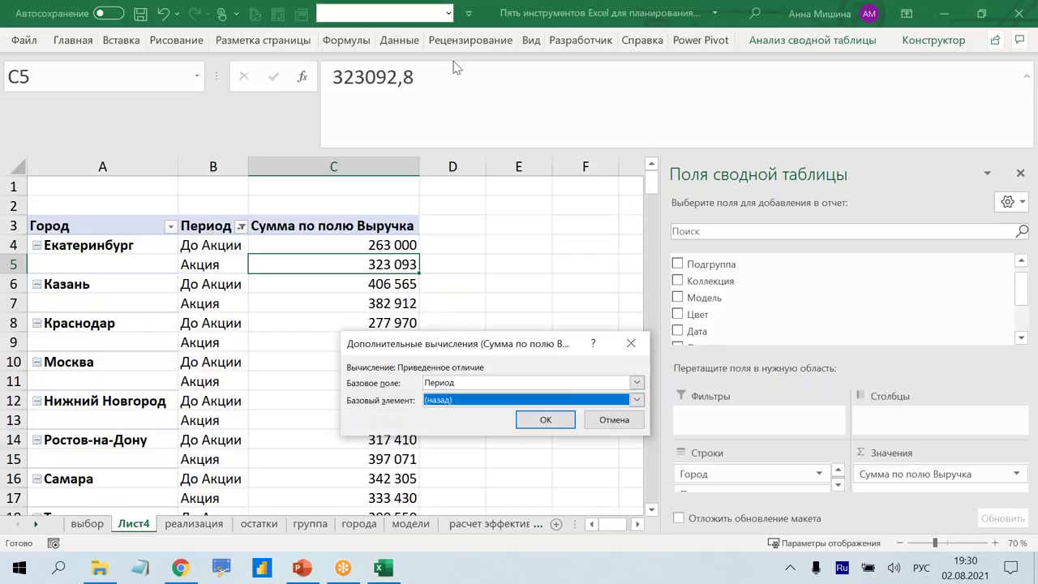
left_click(545, 420)
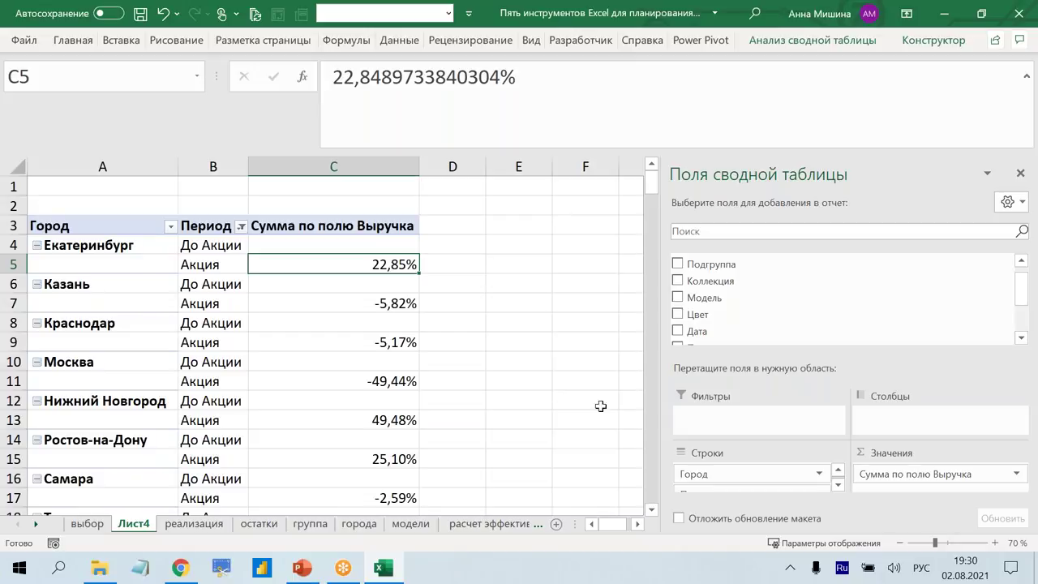
scroll(874, 304, "down", 2)
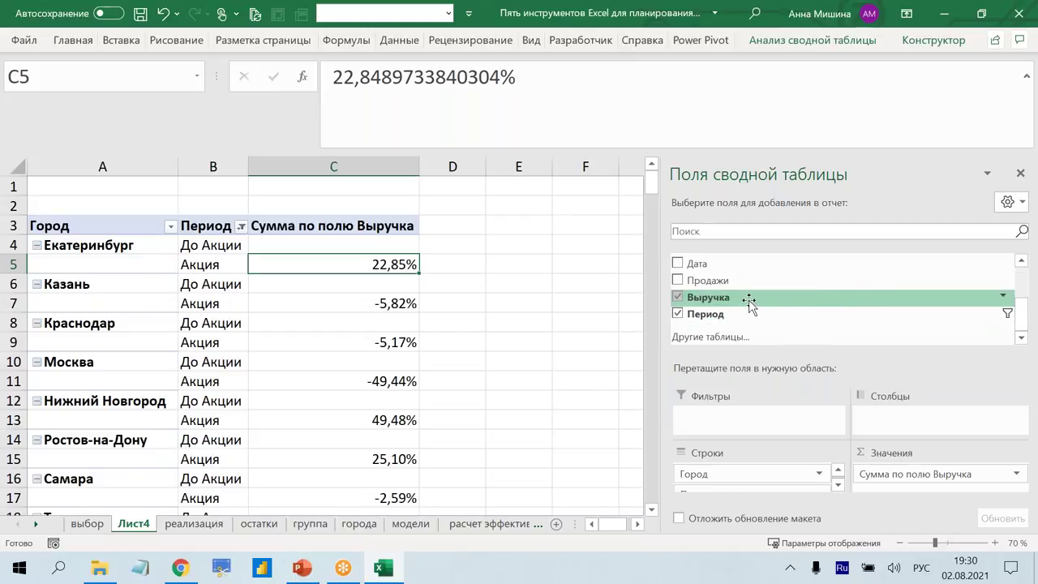
Add Выручка to Values a second time and rename the headers Выручка and % Отличие.
left_click_drag(749, 303, 924, 480)
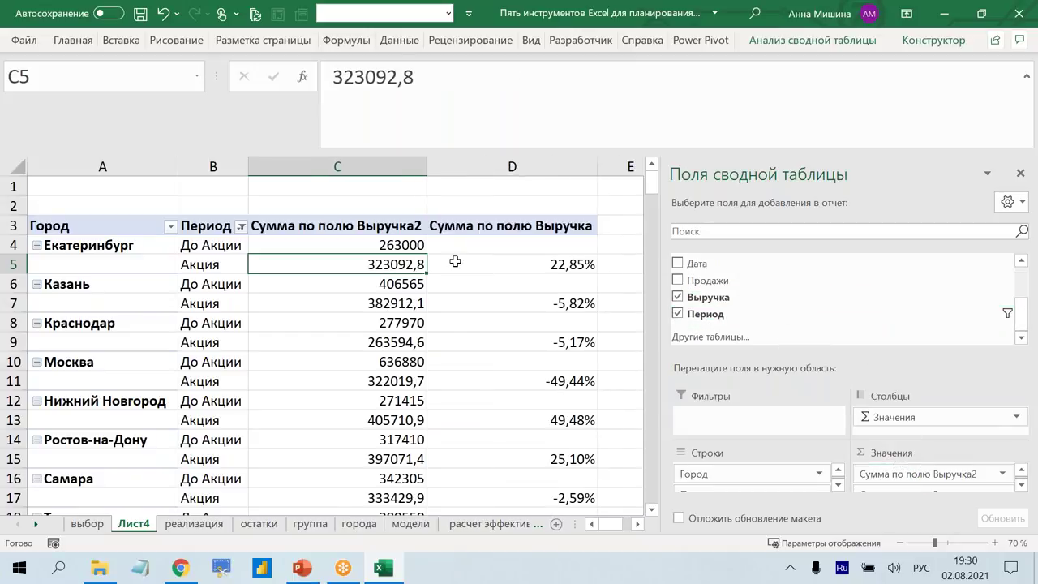
left_click(381, 226)
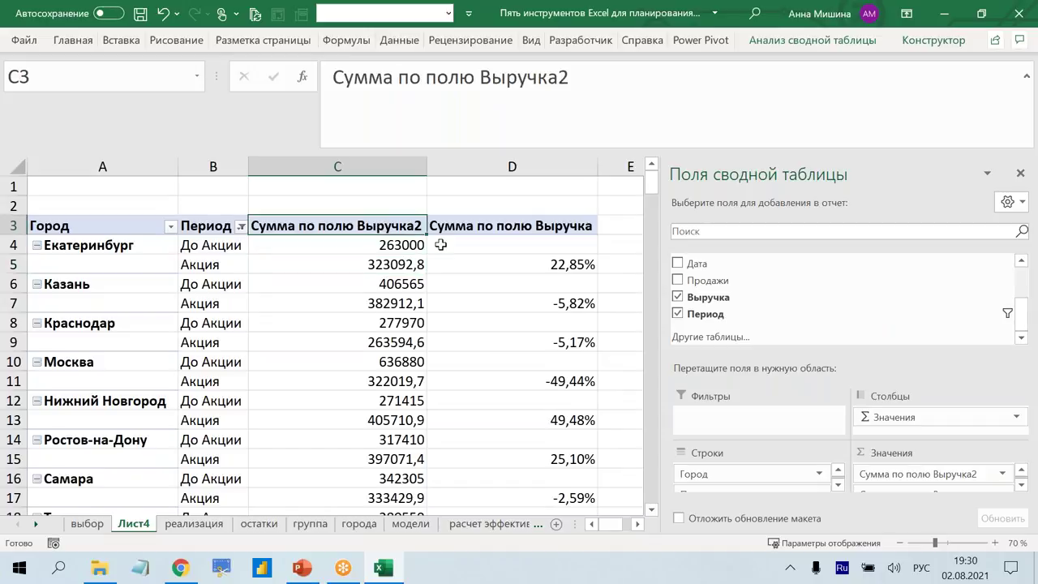
type("В")
key("BackSpace")
type("Выручка")
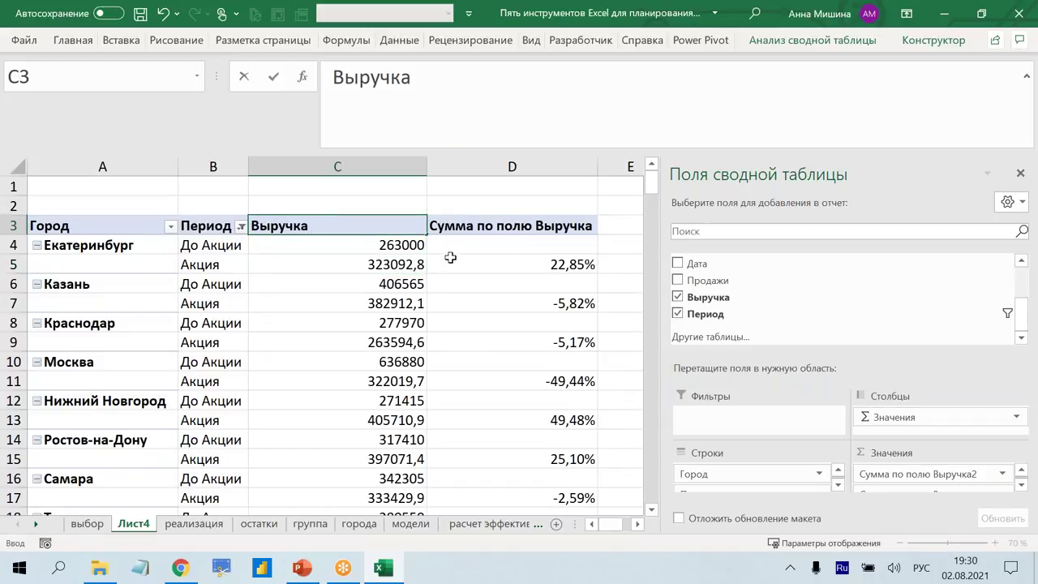
left_click(451, 258)
left_click(471, 231)
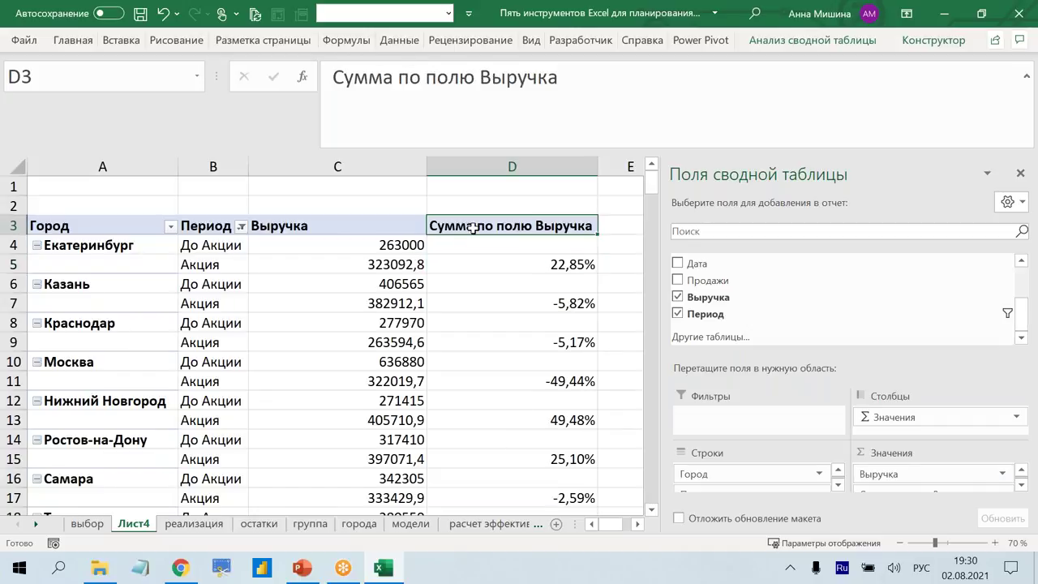
type("% Отличие")
left_click(511, 320)
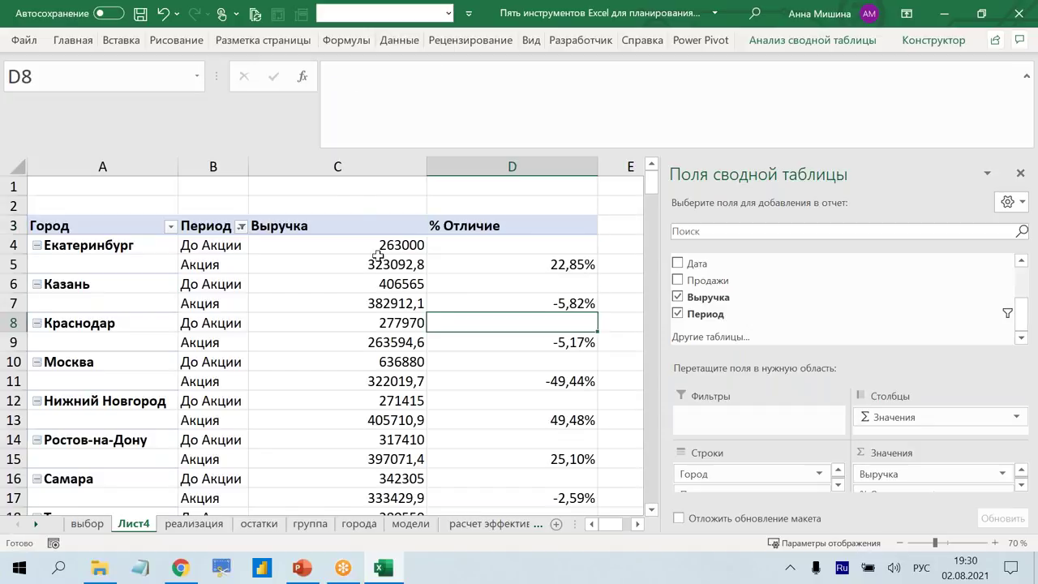
Format the Выручка column as Number with thousand separators and 0 decimal places.
right_click(354, 258)
left_click(427, 313)
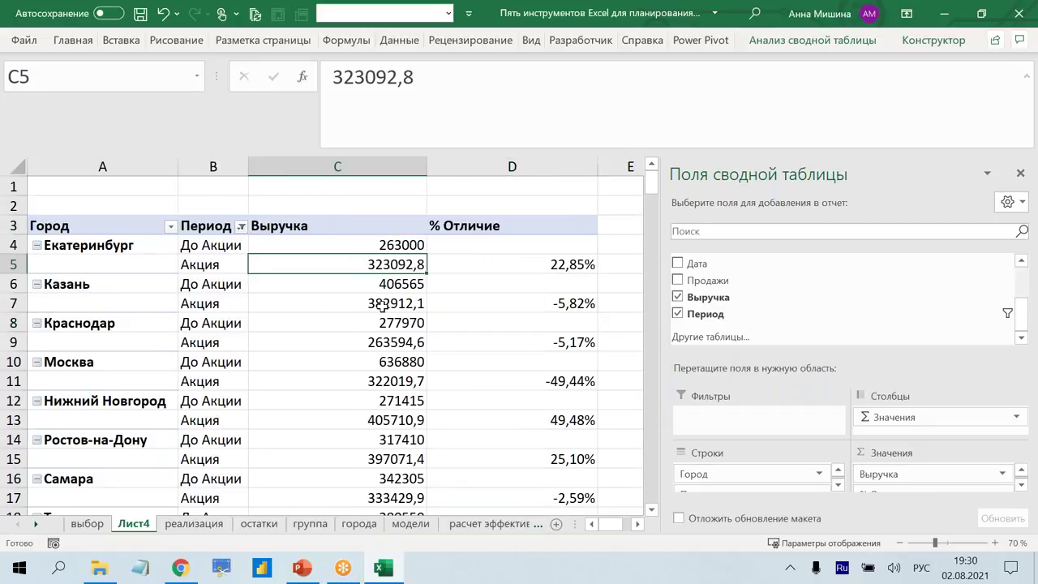
left_click(198, 182)
left_click(327, 232)
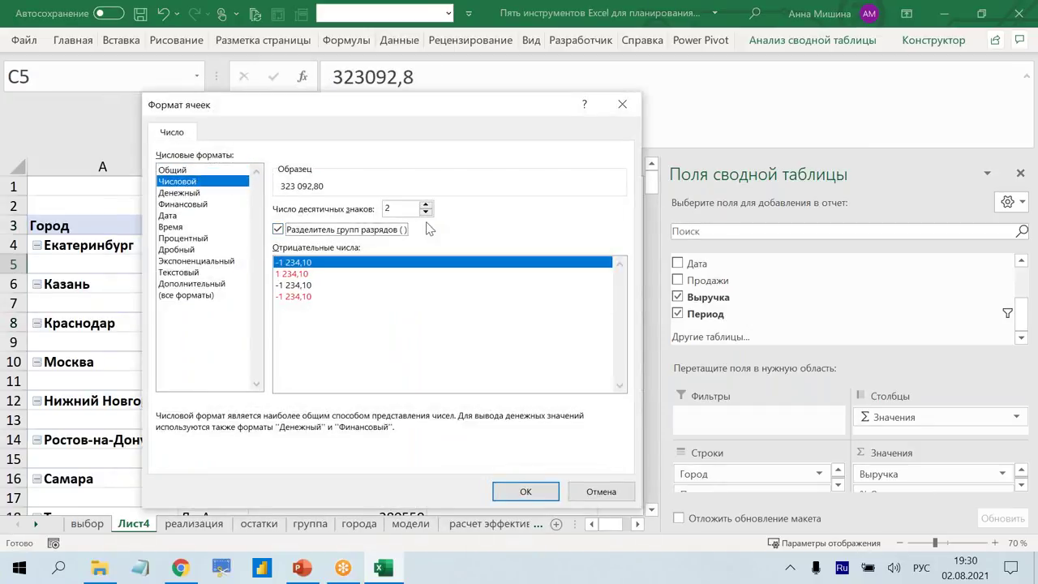
left_click(425, 211)
left_click(424, 212)
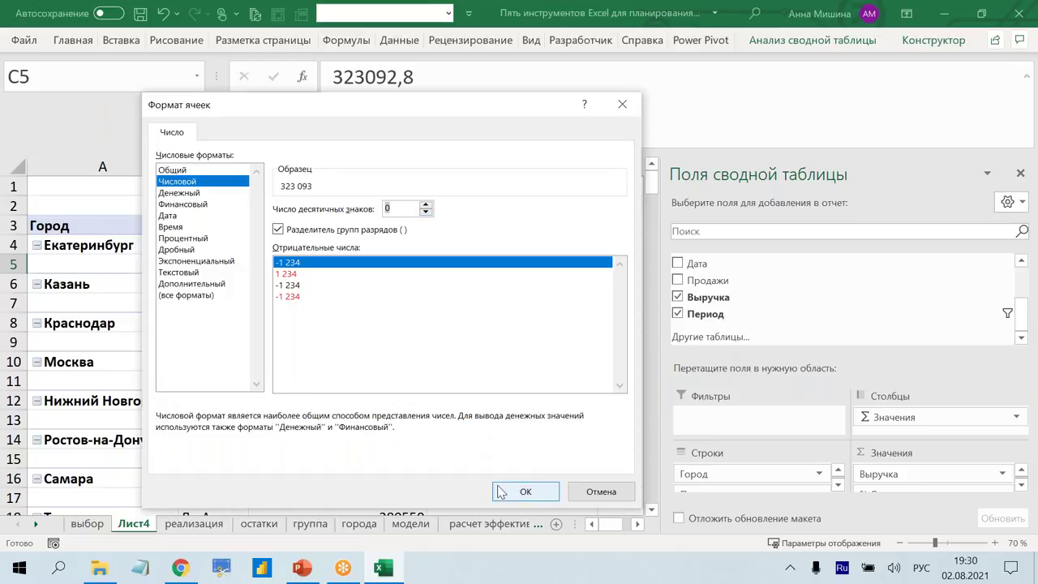
left_click(525, 491)
scroll(405, 294, "down", 1, "ctrl")
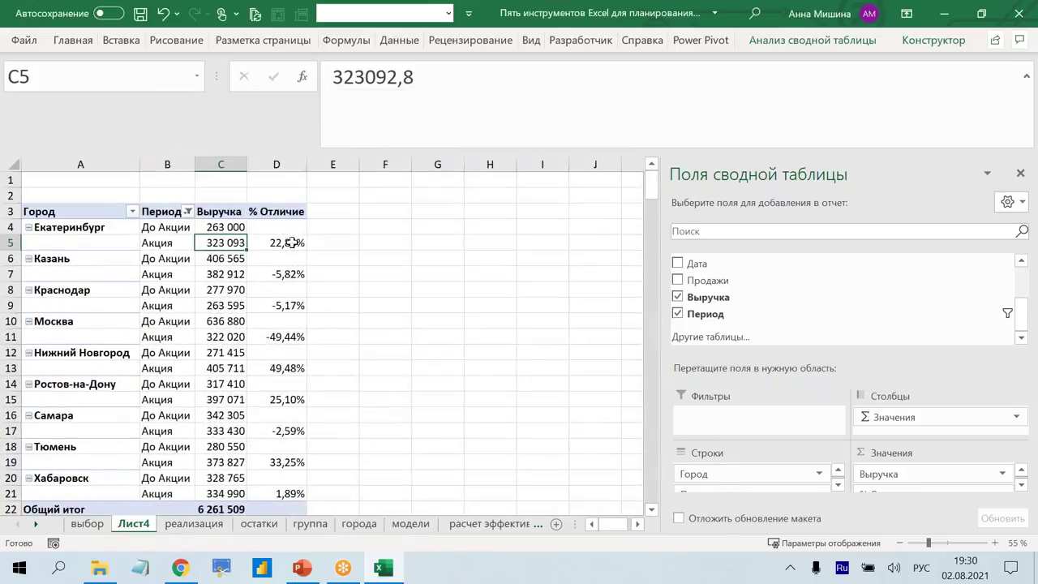
right_click(279, 237)
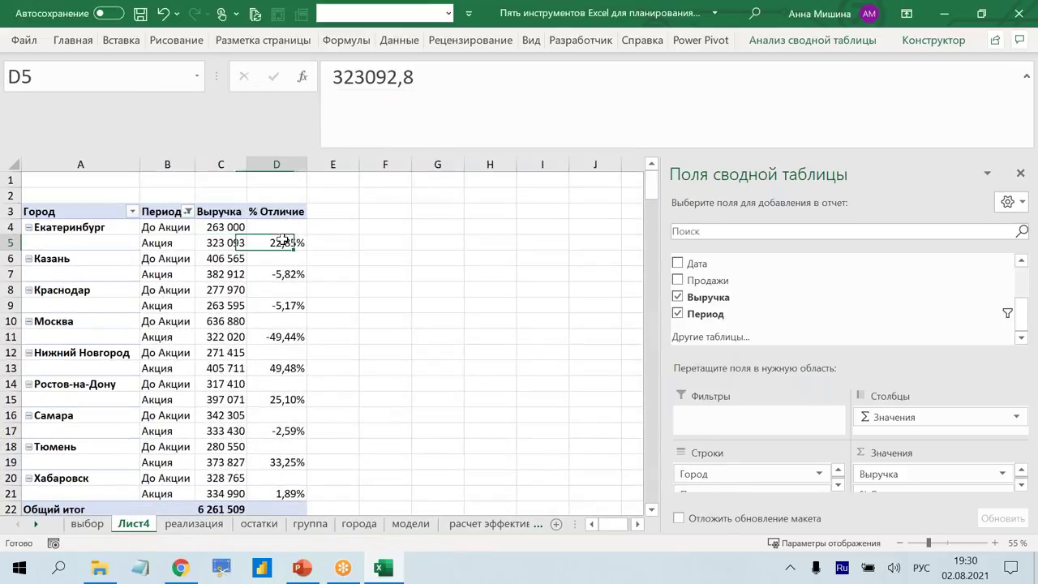
left_click(81, 44)
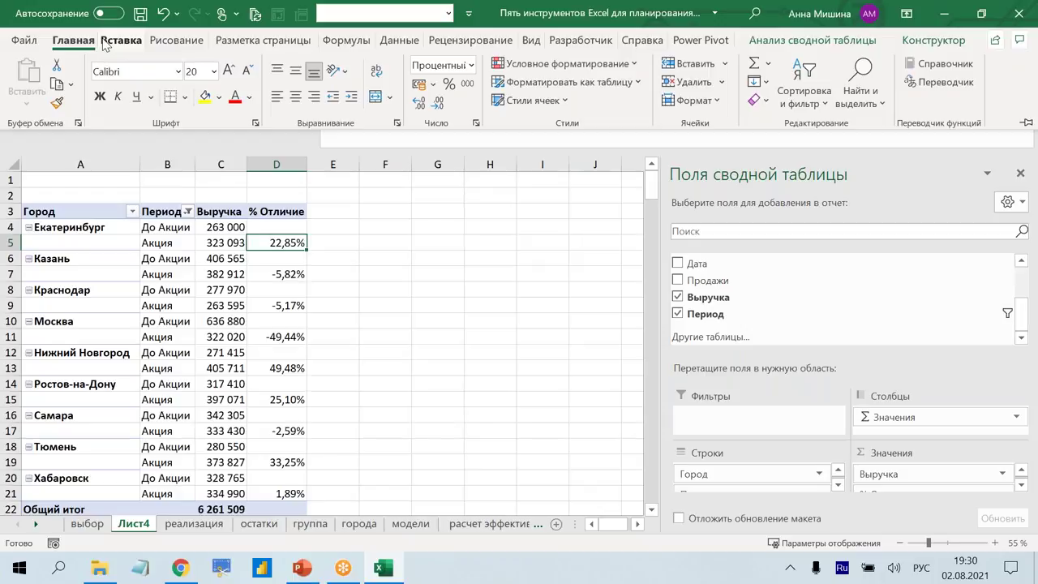
Apply a three-arrow icon set to all cells showing % Отличие values.
left_click(519, 65)
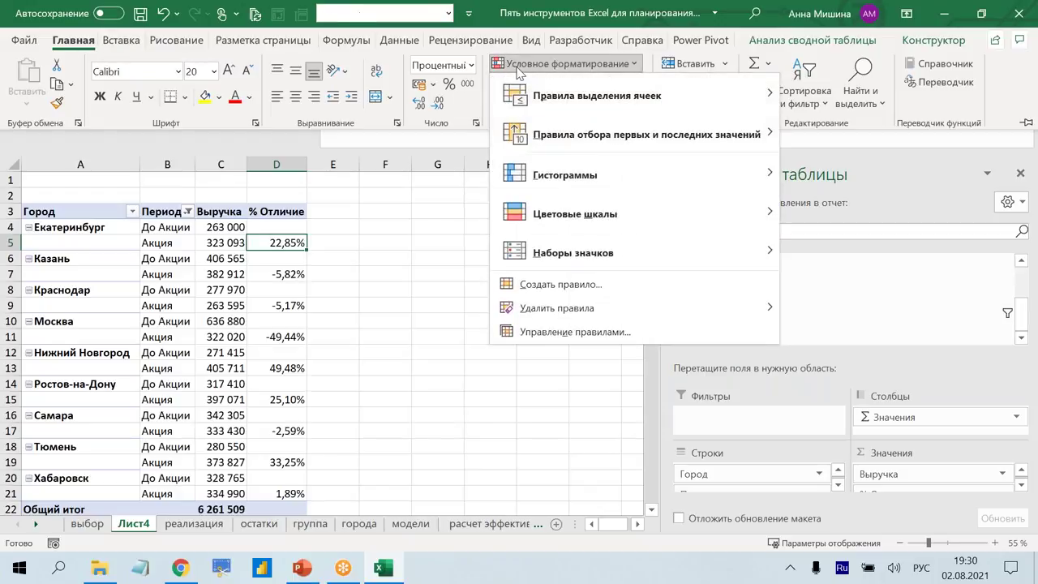
mouse_move(572, 253)
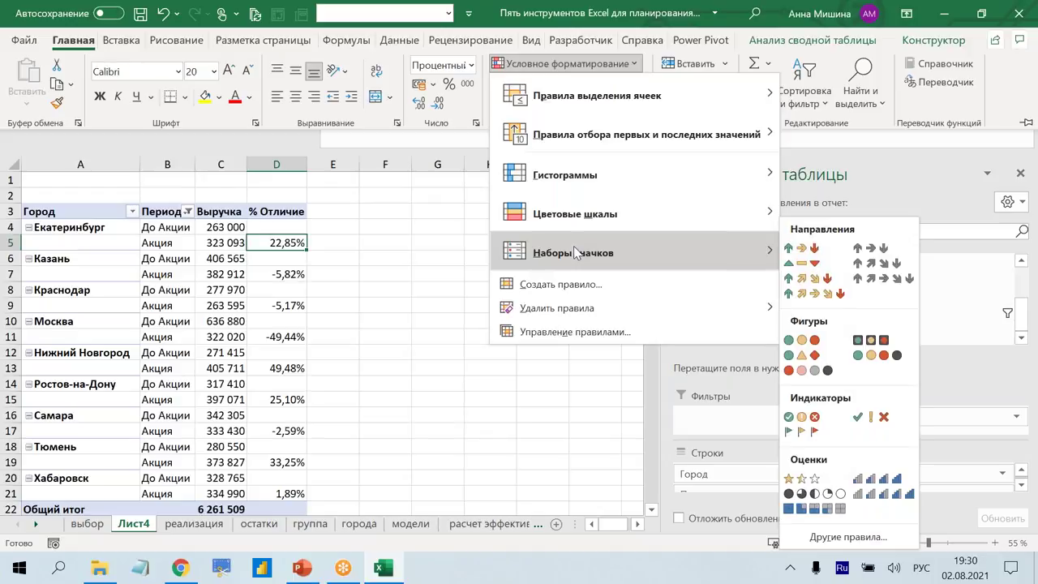
left_click(815, 248)
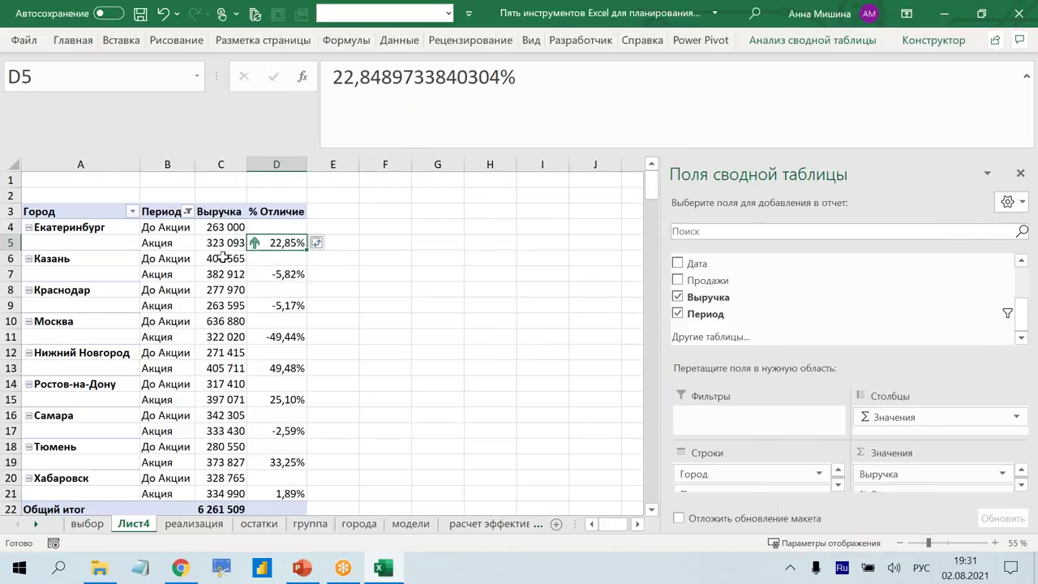
left_click(318, 242)
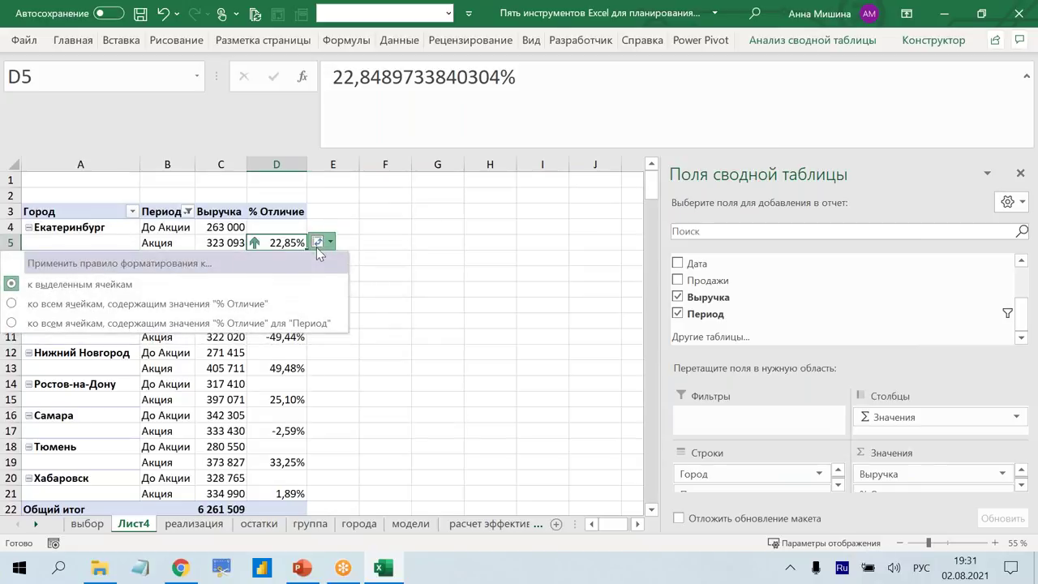
left_click(264, 303)
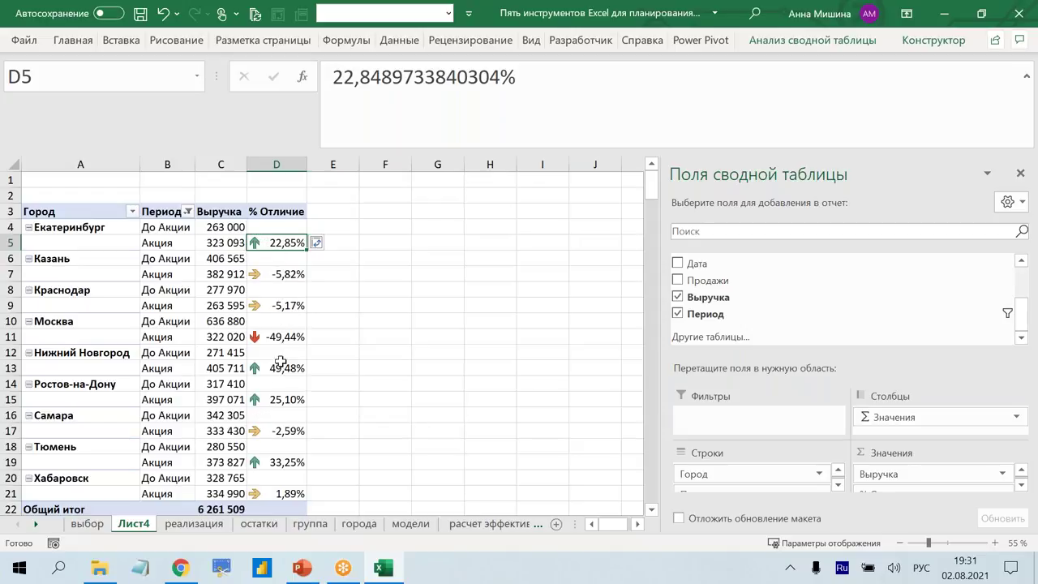
left_click_drag(122, 321, 299, 340)
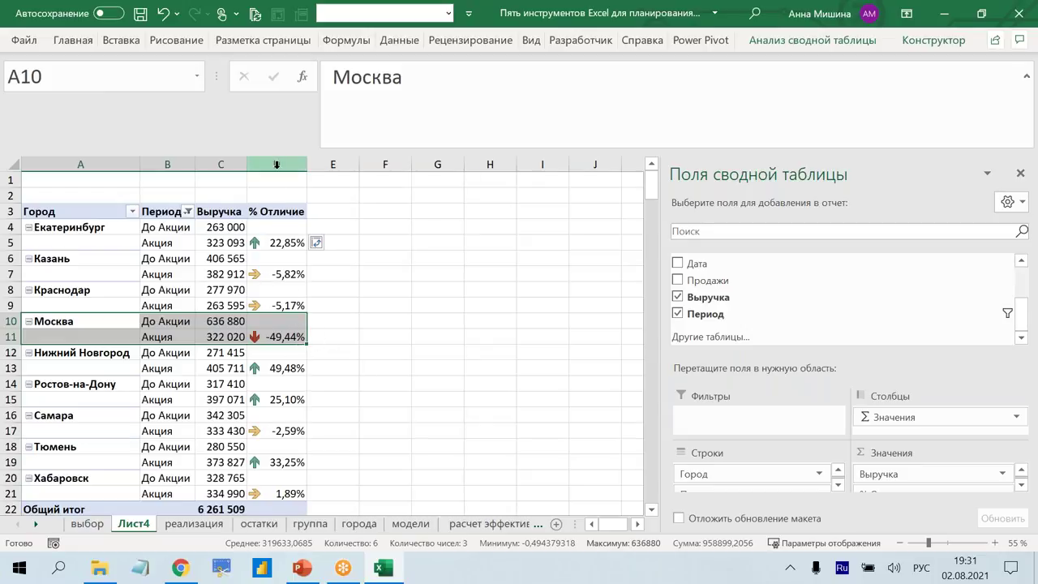
Copy the city pivot in columns A:D and paste a duplicate at F1.
left_click_drag(276, 163, 81, 164)
key("ctrl+c")
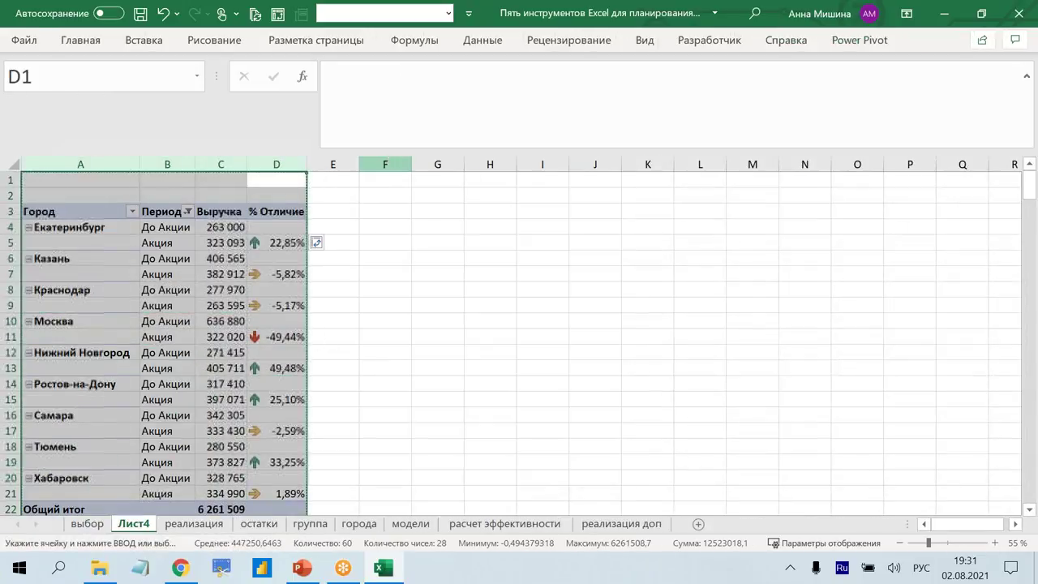
left_click(394, 176)
key("ctrl+v")
left_click(427, 308)
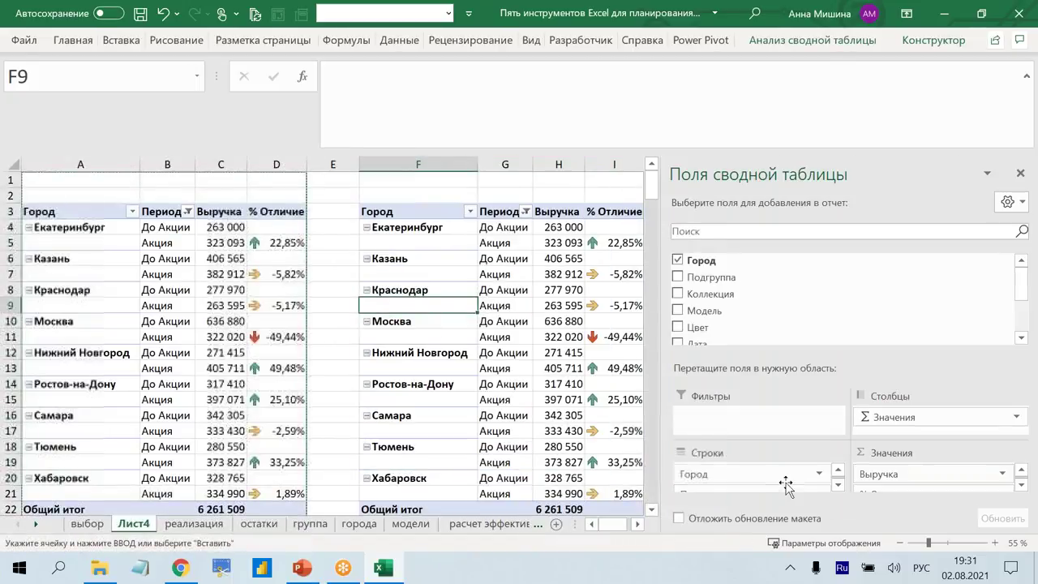
Replace Город with Подгруппа and Коллекция in the copied pivot and show subgroup subtotals.
left_click_drag(762, 479, 815, 337)
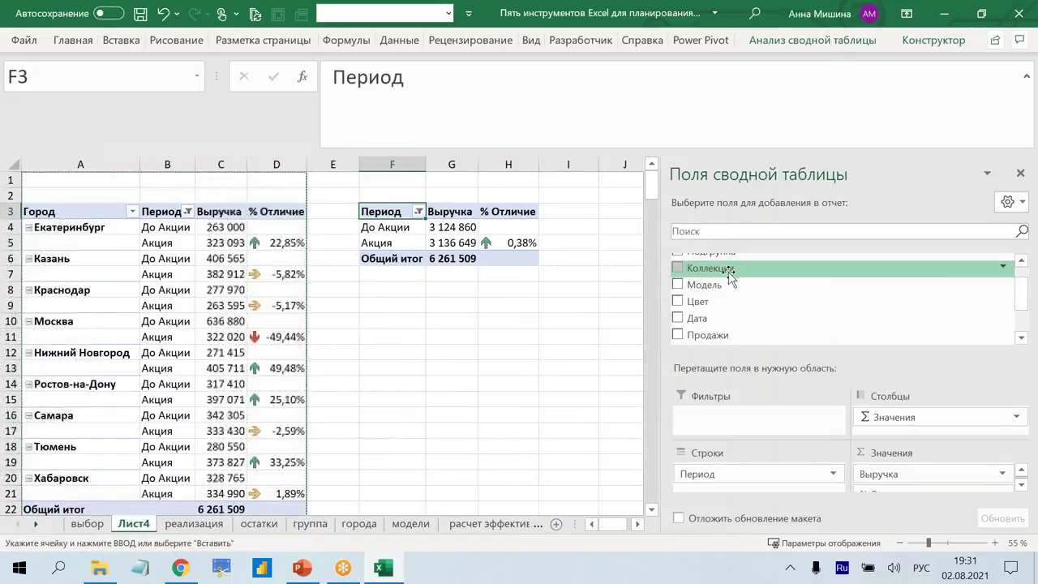
left_click_drag(705, 268, 758, 467)
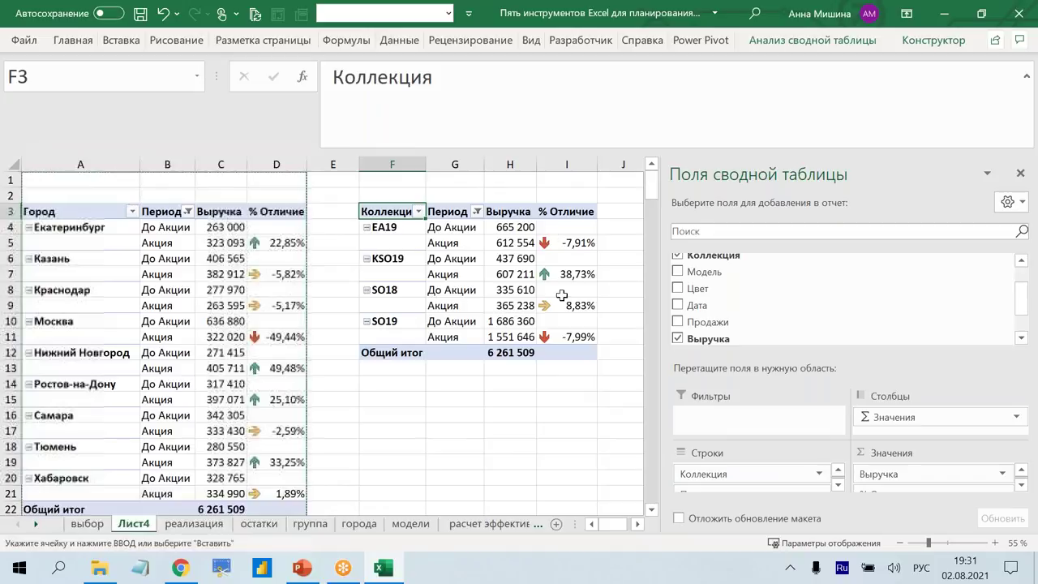
scroll(719, 320, "up", 2)
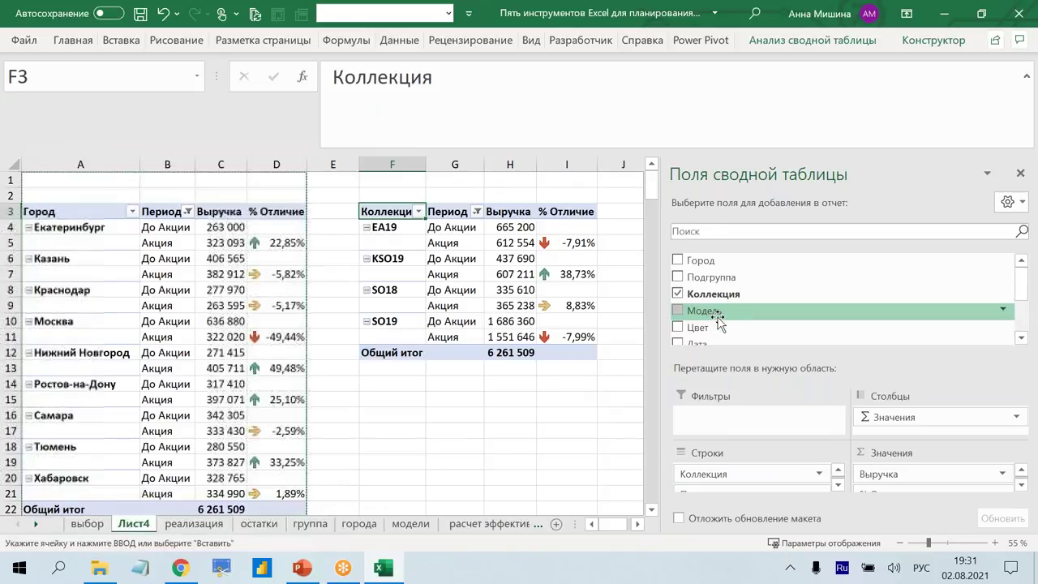
left_click_drag(714, 277, 751, 478)
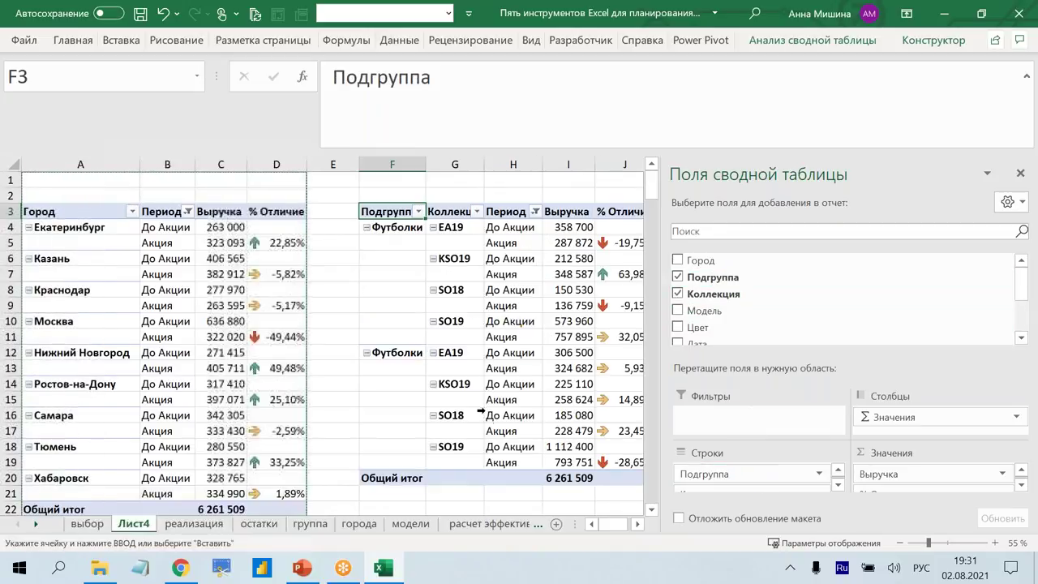
scroll(583, 390, "down", 1, "ctrl")
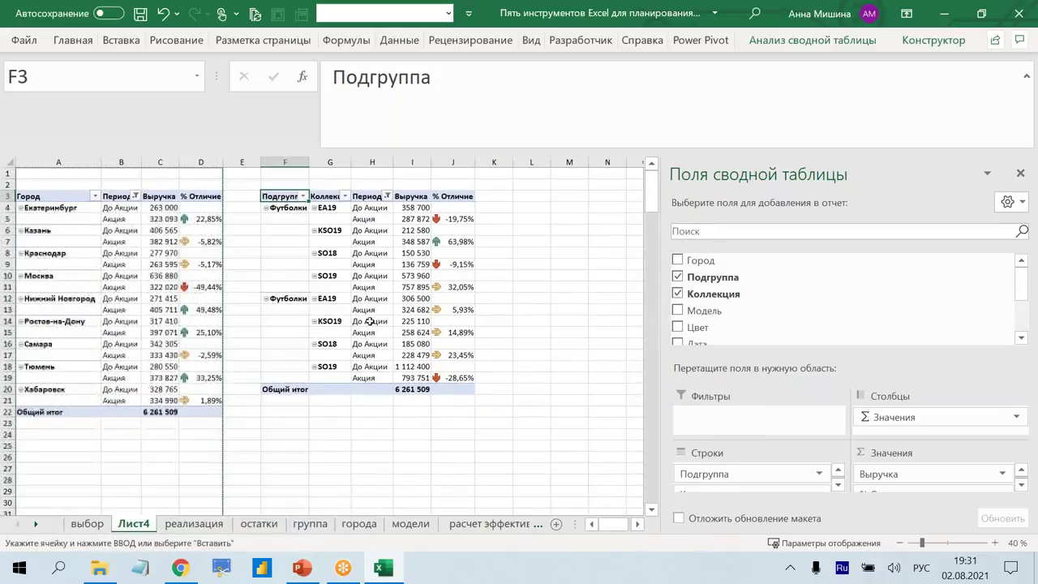
right_click(285, 298)
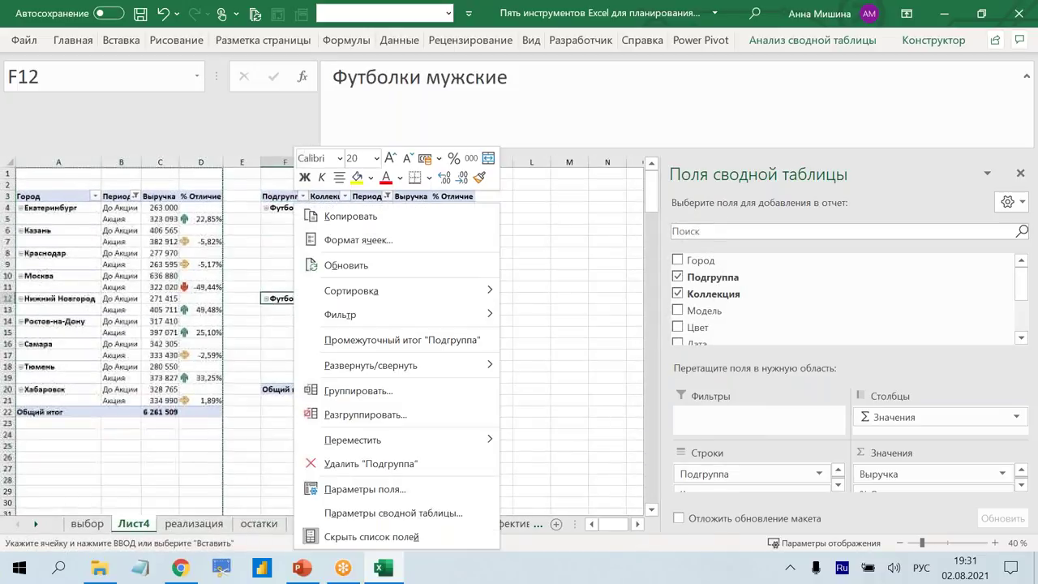
left_click(349, 341)
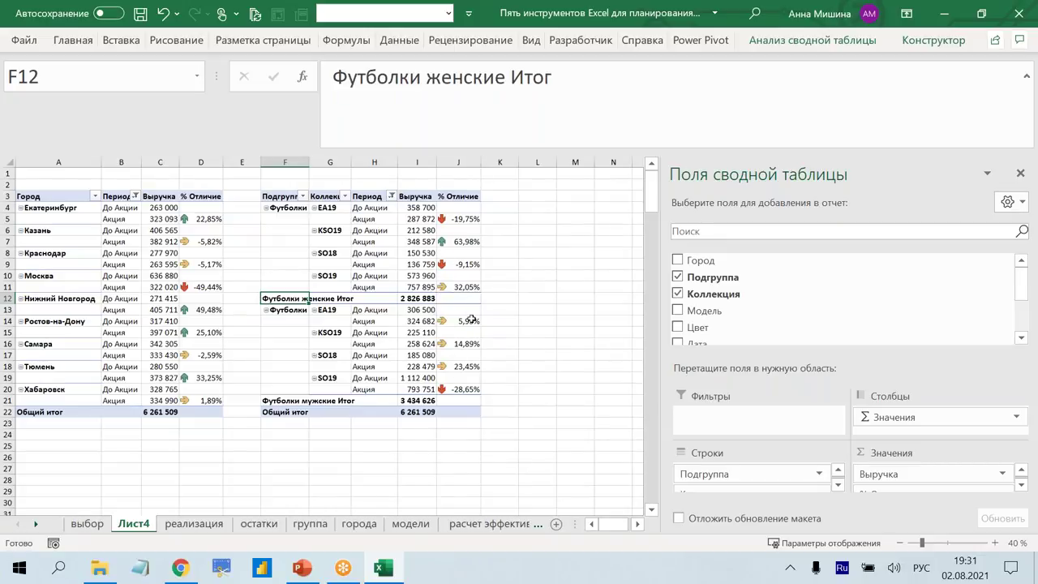
Widen column F and select the SO19, KSO19 and Футболки мужские rows for review.
left_click_drag(309, 162, 368, 163)
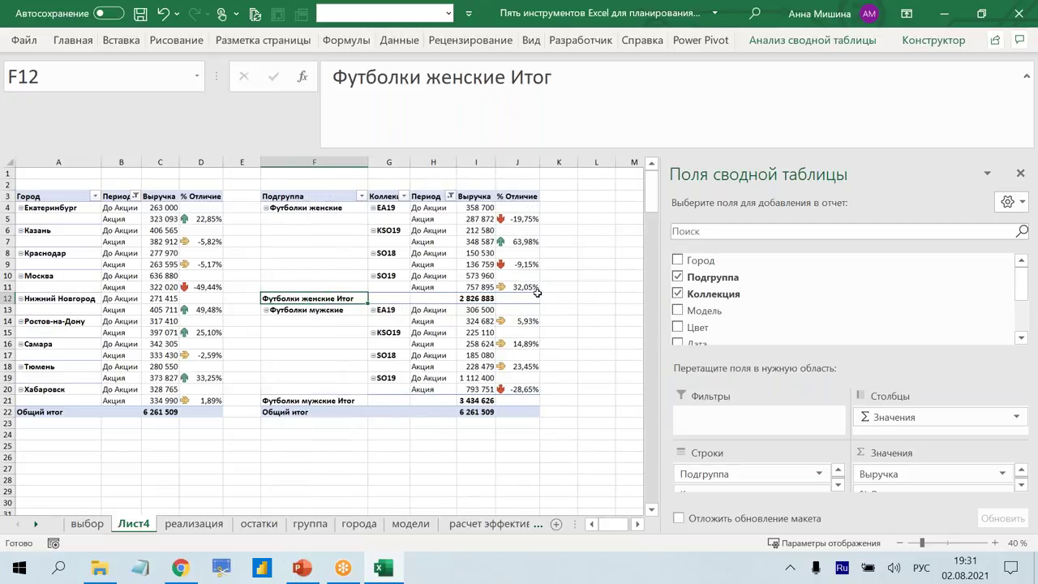
left_click_drag(519, 287, 377, 276)
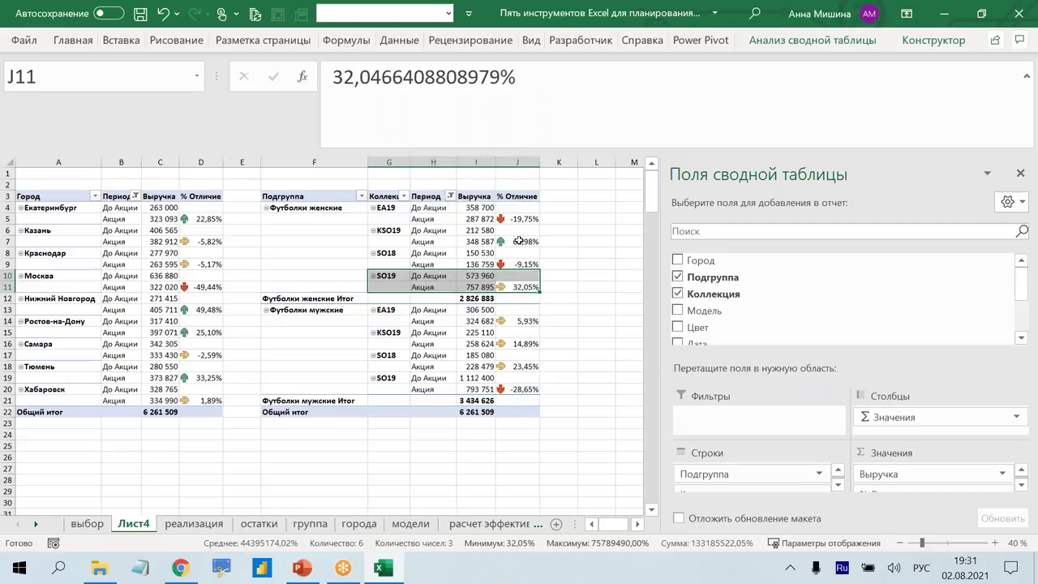
left_click_drag(519, 242, 385, 230)
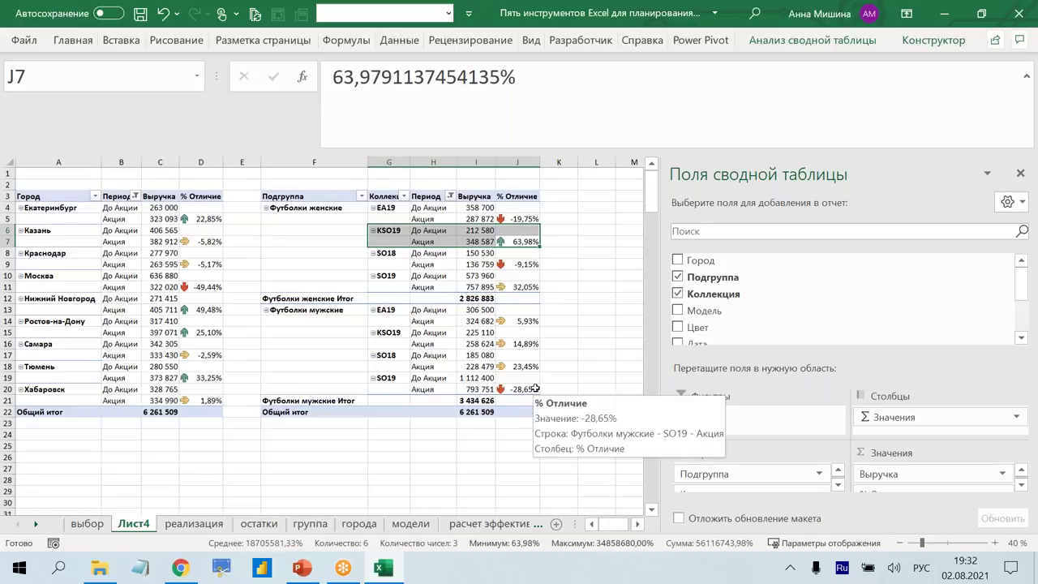
left_click_drag(536, 389, 311, 316)
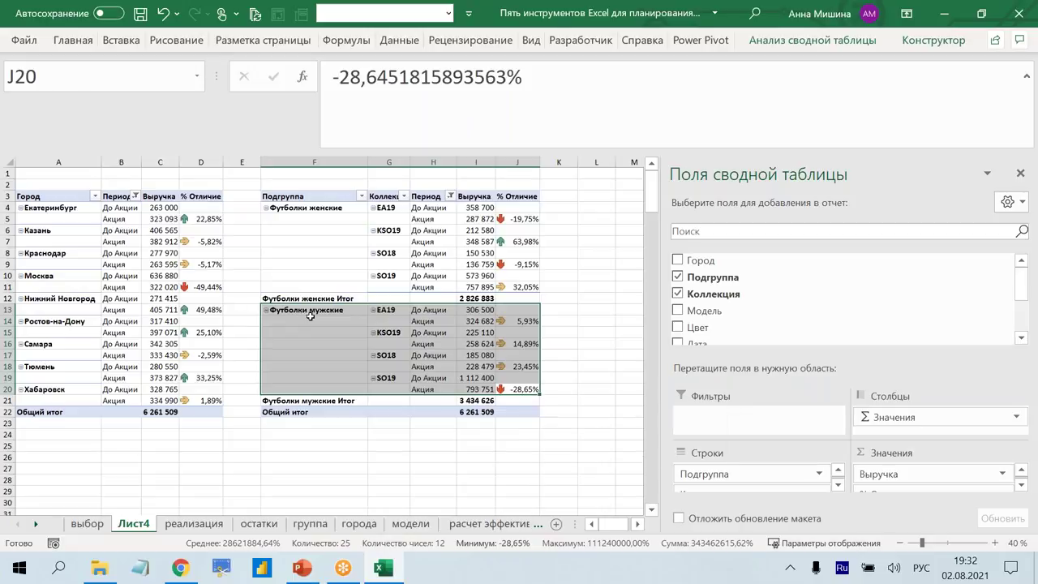
left_click(472, 447)
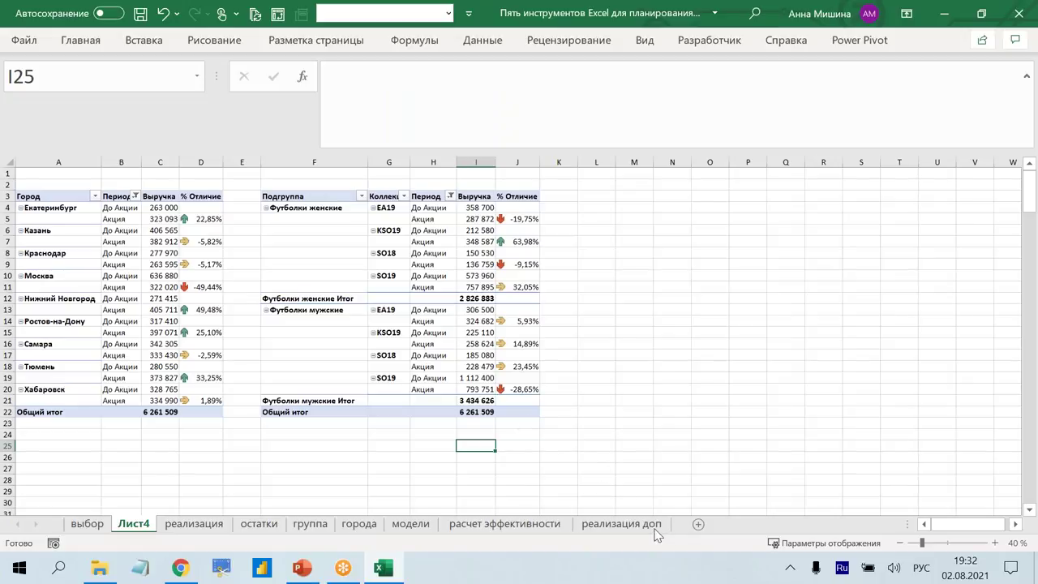
left_click(533, 524)
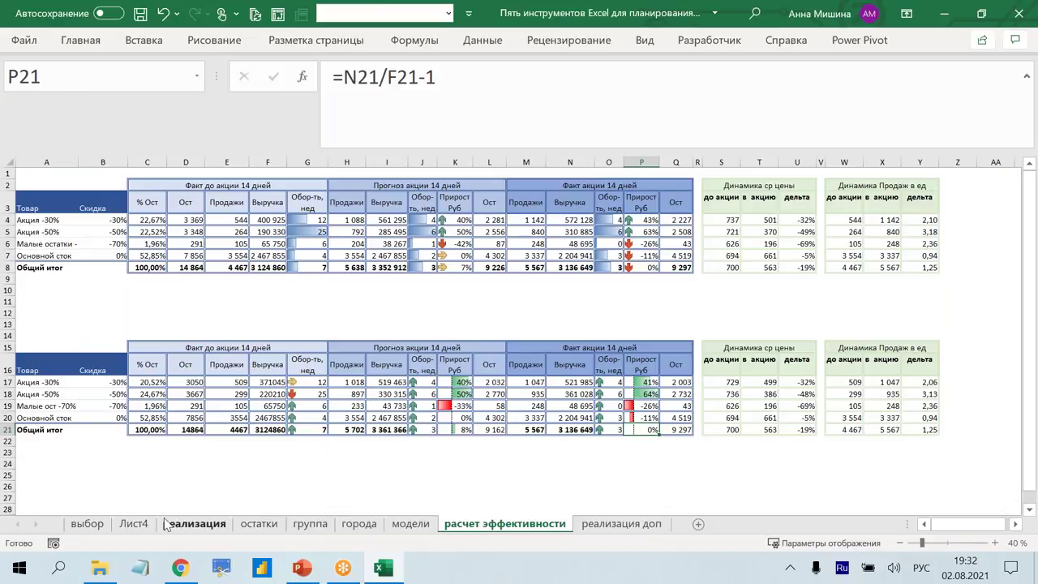
left_click(192, 524)
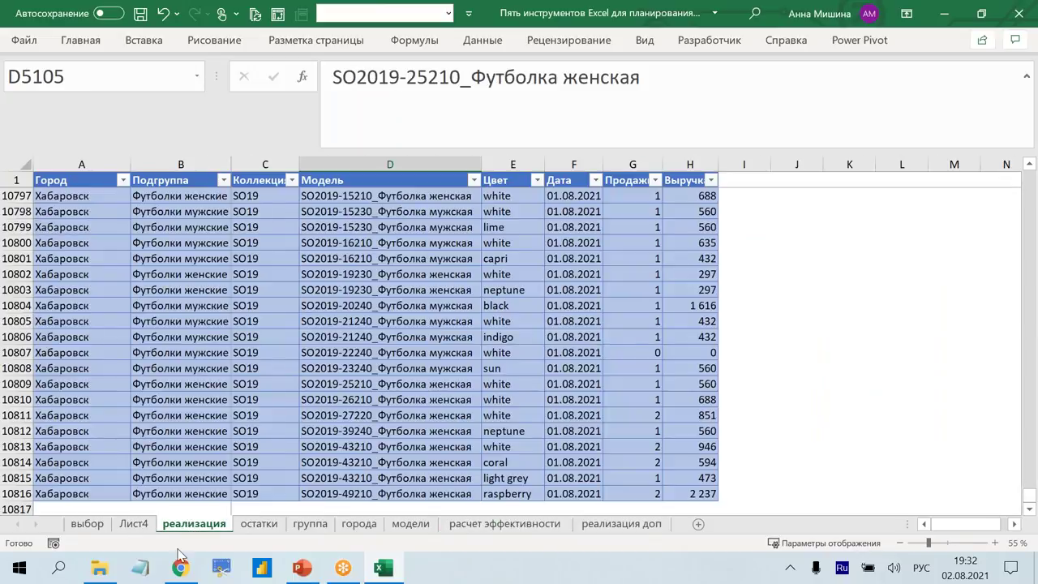
left_click(134, 524)
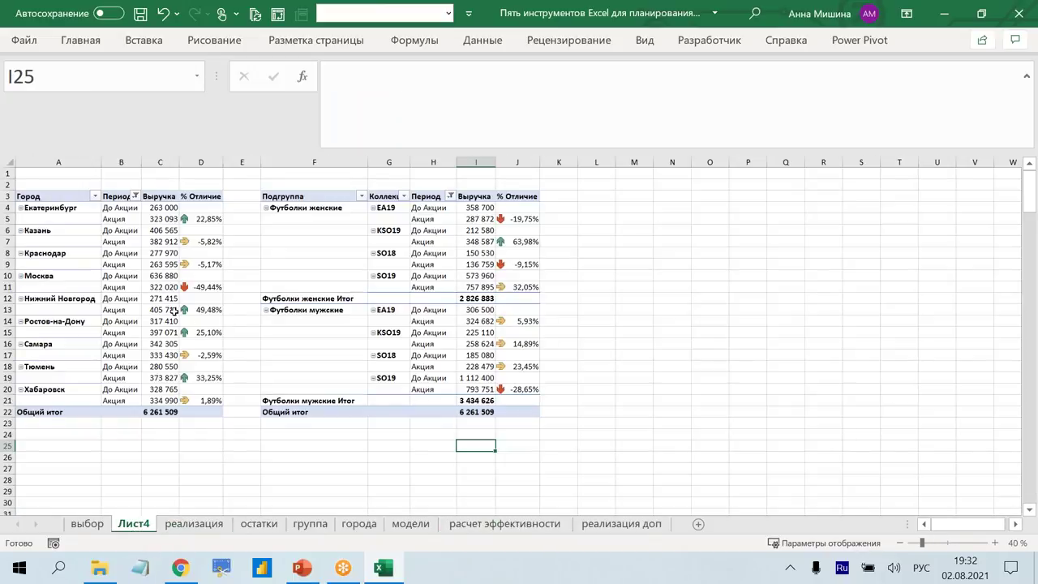
left_click(172, 311)
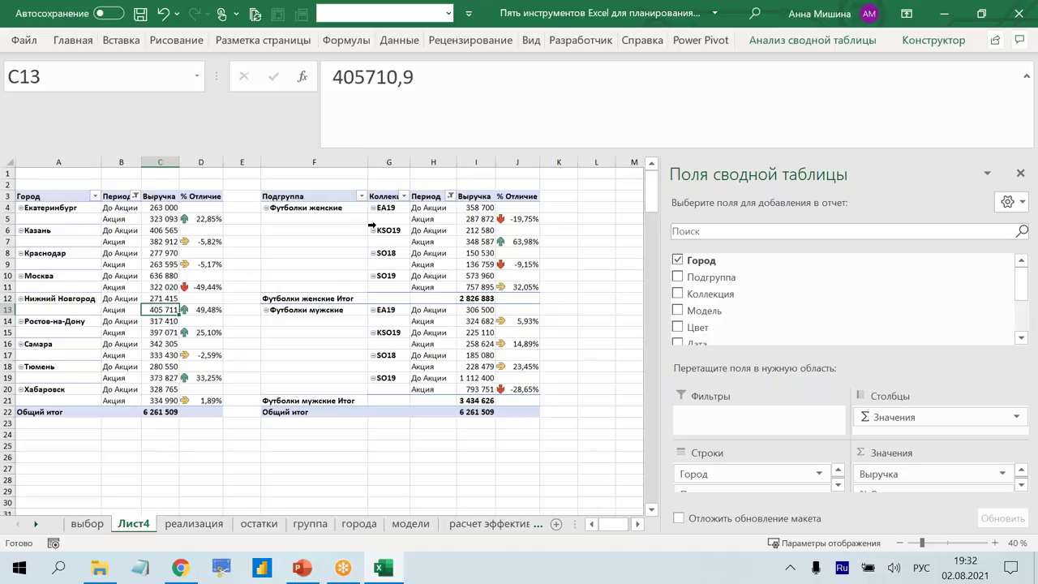
left_click(306, 575)
left_click(91, 430)
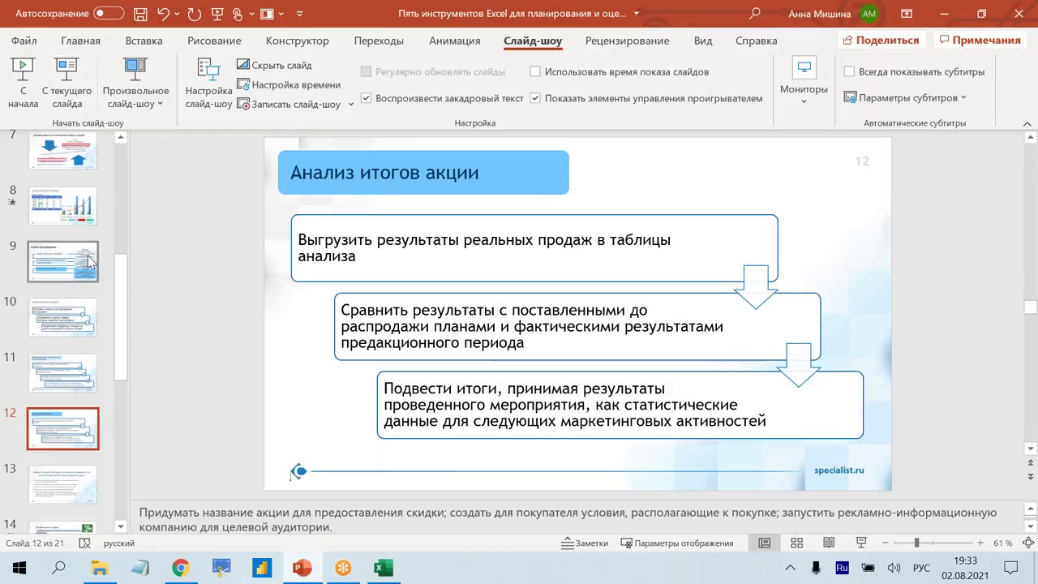
Bring up slide 9, 'Этапы распродажи', in the PowerPoint presentation.
left_click(63, 261)
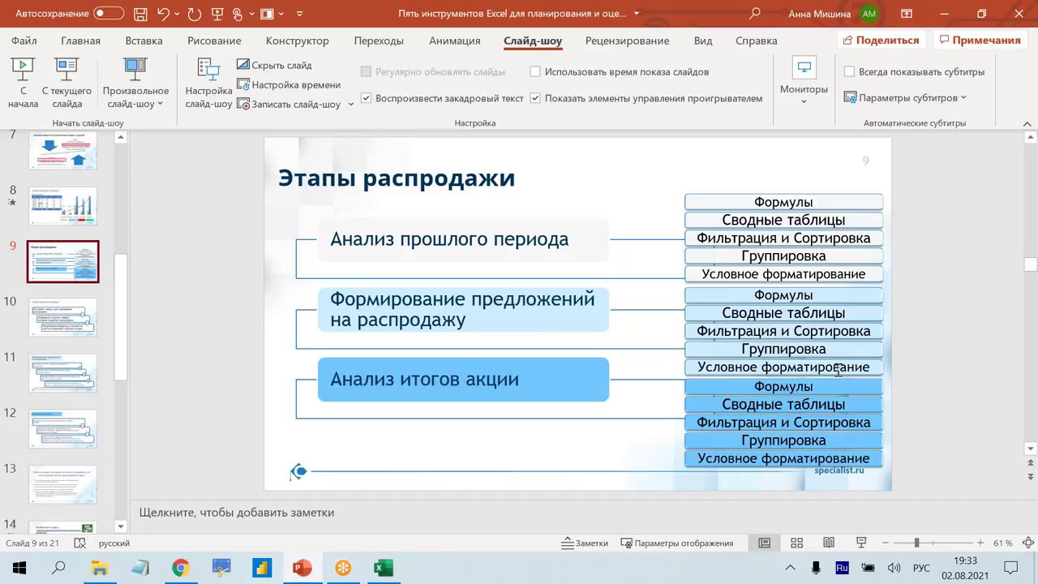
scroll(73, 433, "down", 3)
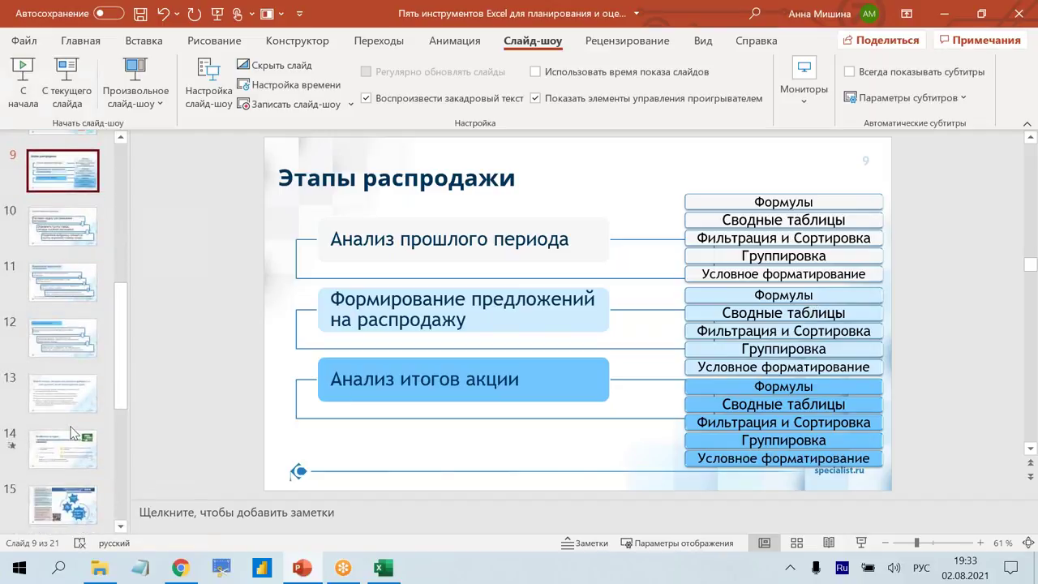
Browse slides 15 and 14, then settle on slide 16, 'Преимущества комплексных программ'.
scroll(71, 432, "down", 2)
left_click(71, 432)
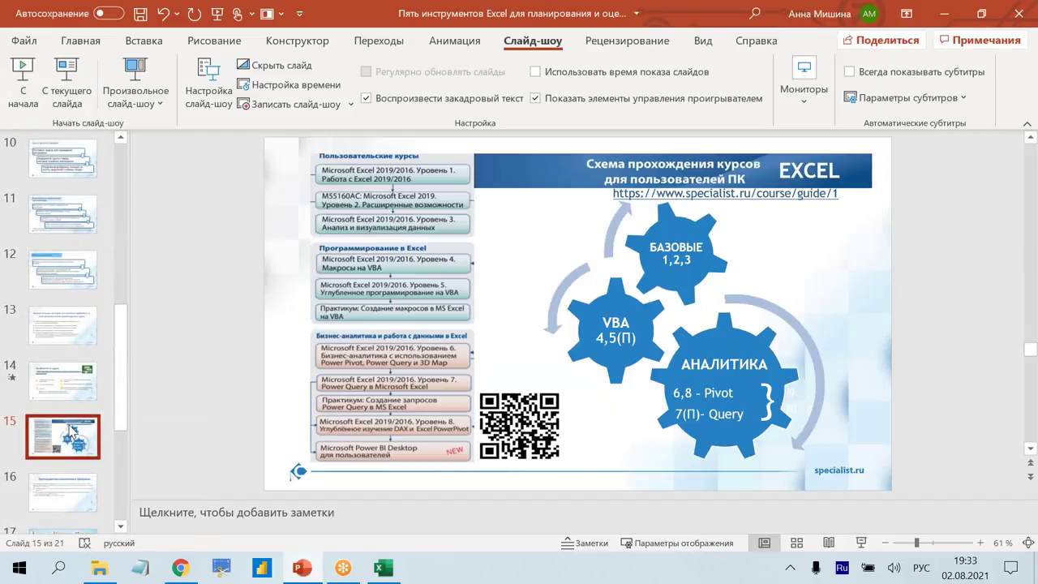
left_click(67, 393)
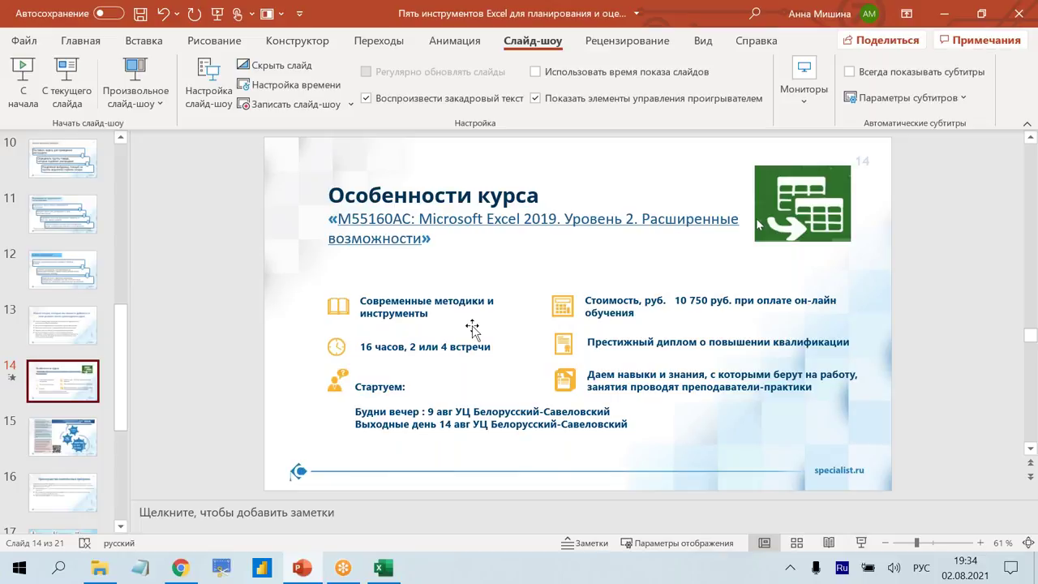
left_click(80, 509)
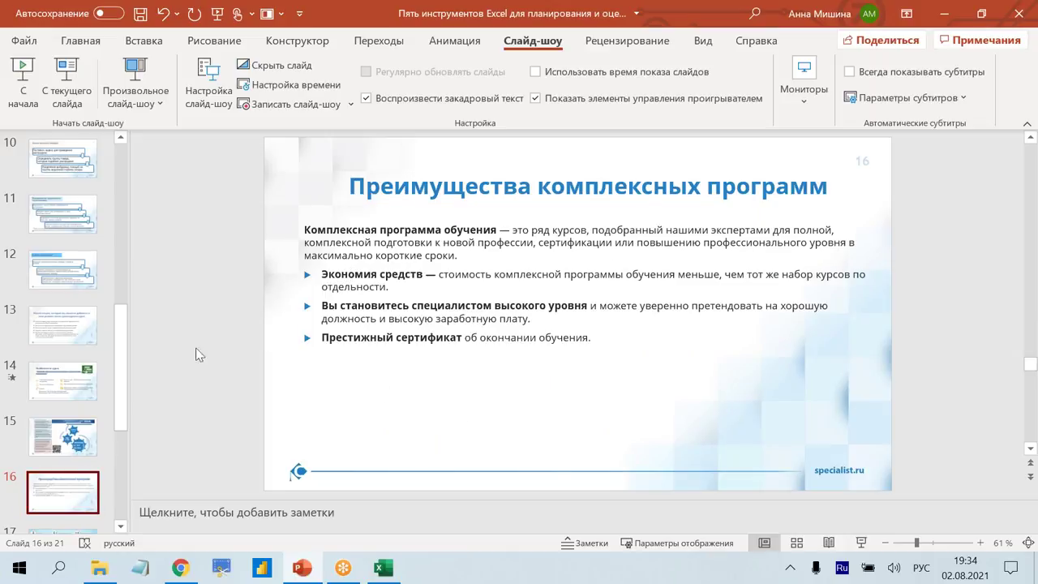
left_click(64, 438)
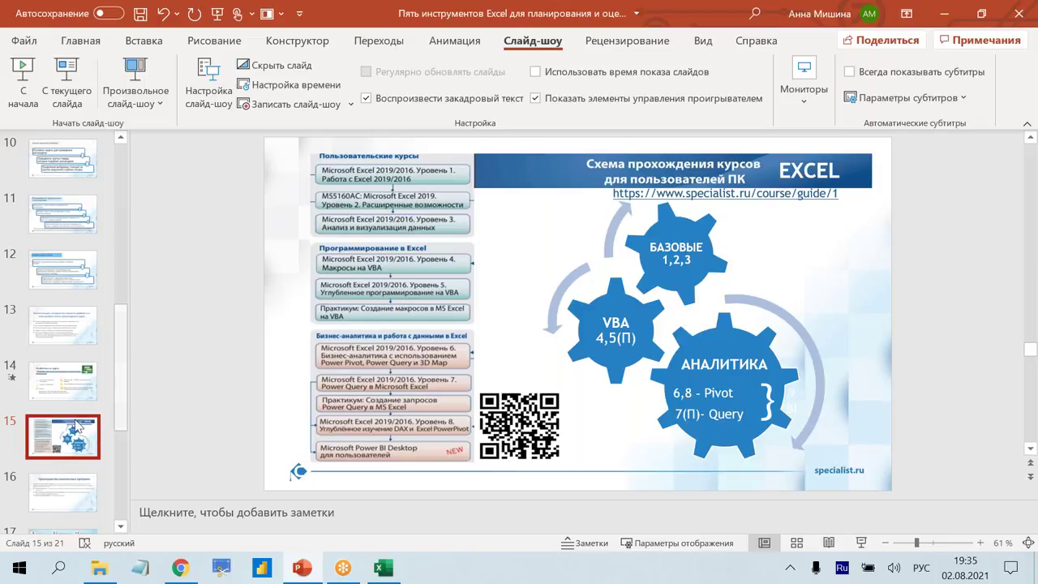
left_click(59, 477)
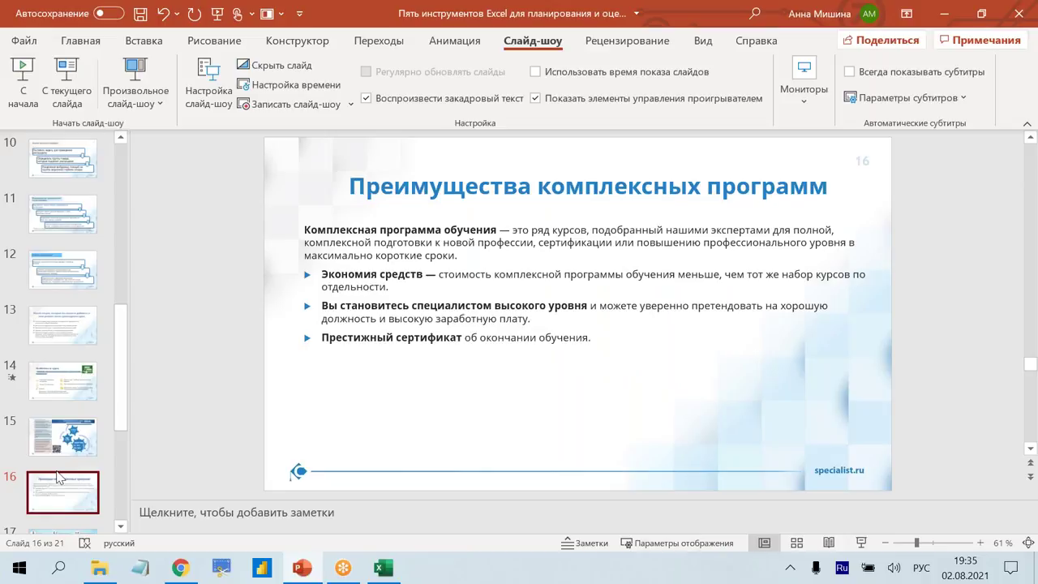